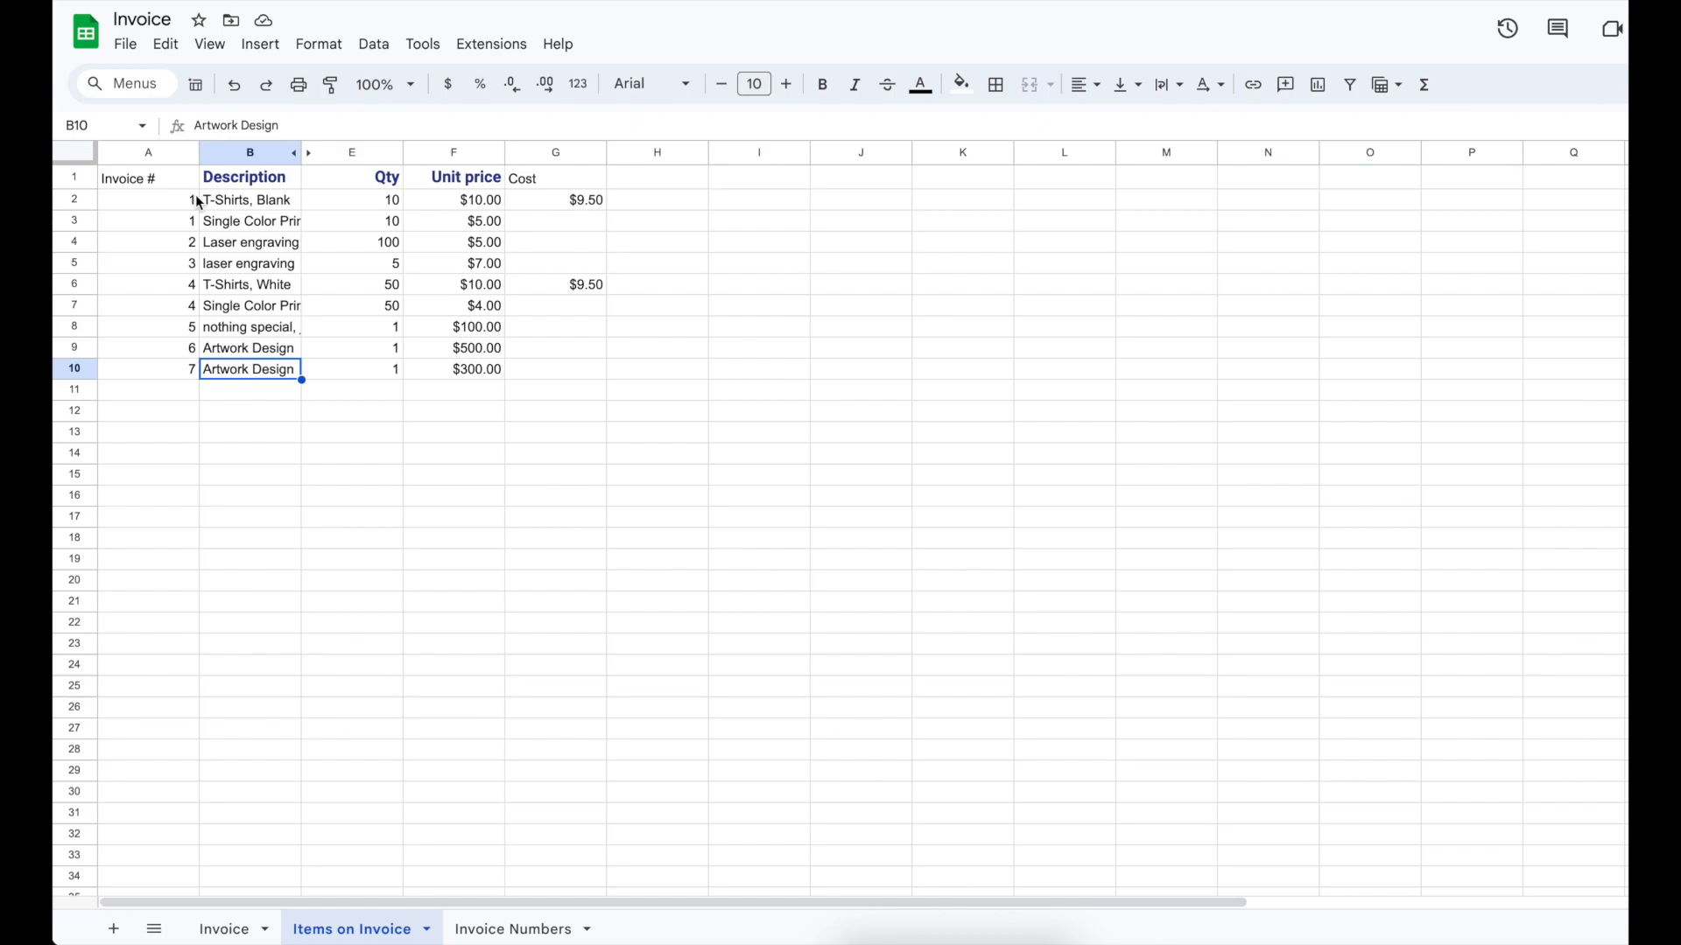
# Step: Review the line-item descriptions on the Items on Invoice sheet
pyautogui.click(234, 209)
pyautogui.press('Down')
pyautogui.press('Down')
pyautogui.press('Down')
pyautogui.press('Down')
pyautogui.press('Down')
pyautogui.press('Down')
pyautogui.press('Down')
pyautogui.press('Down')
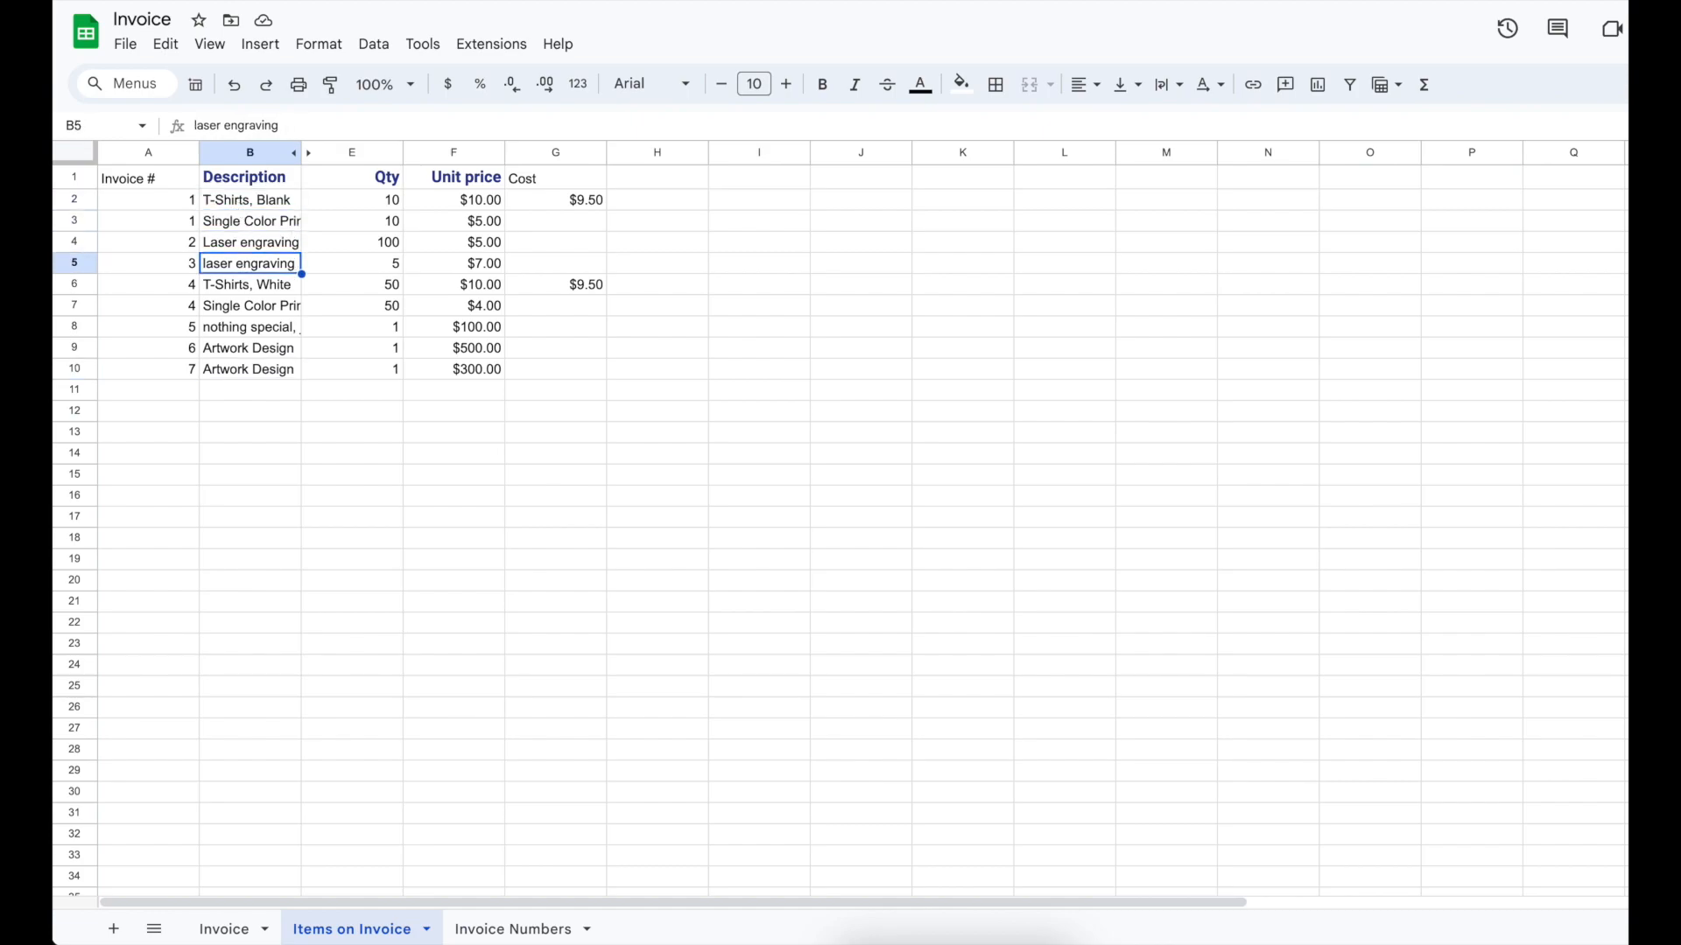
pyautogui.press('Up')
pyautogui.press('Up')
pyautogui.press('Up')
pyautogui.press('Up')
pyautogui.press('Up')
pyautogui.press('Up')
pyautogui.press('Up')
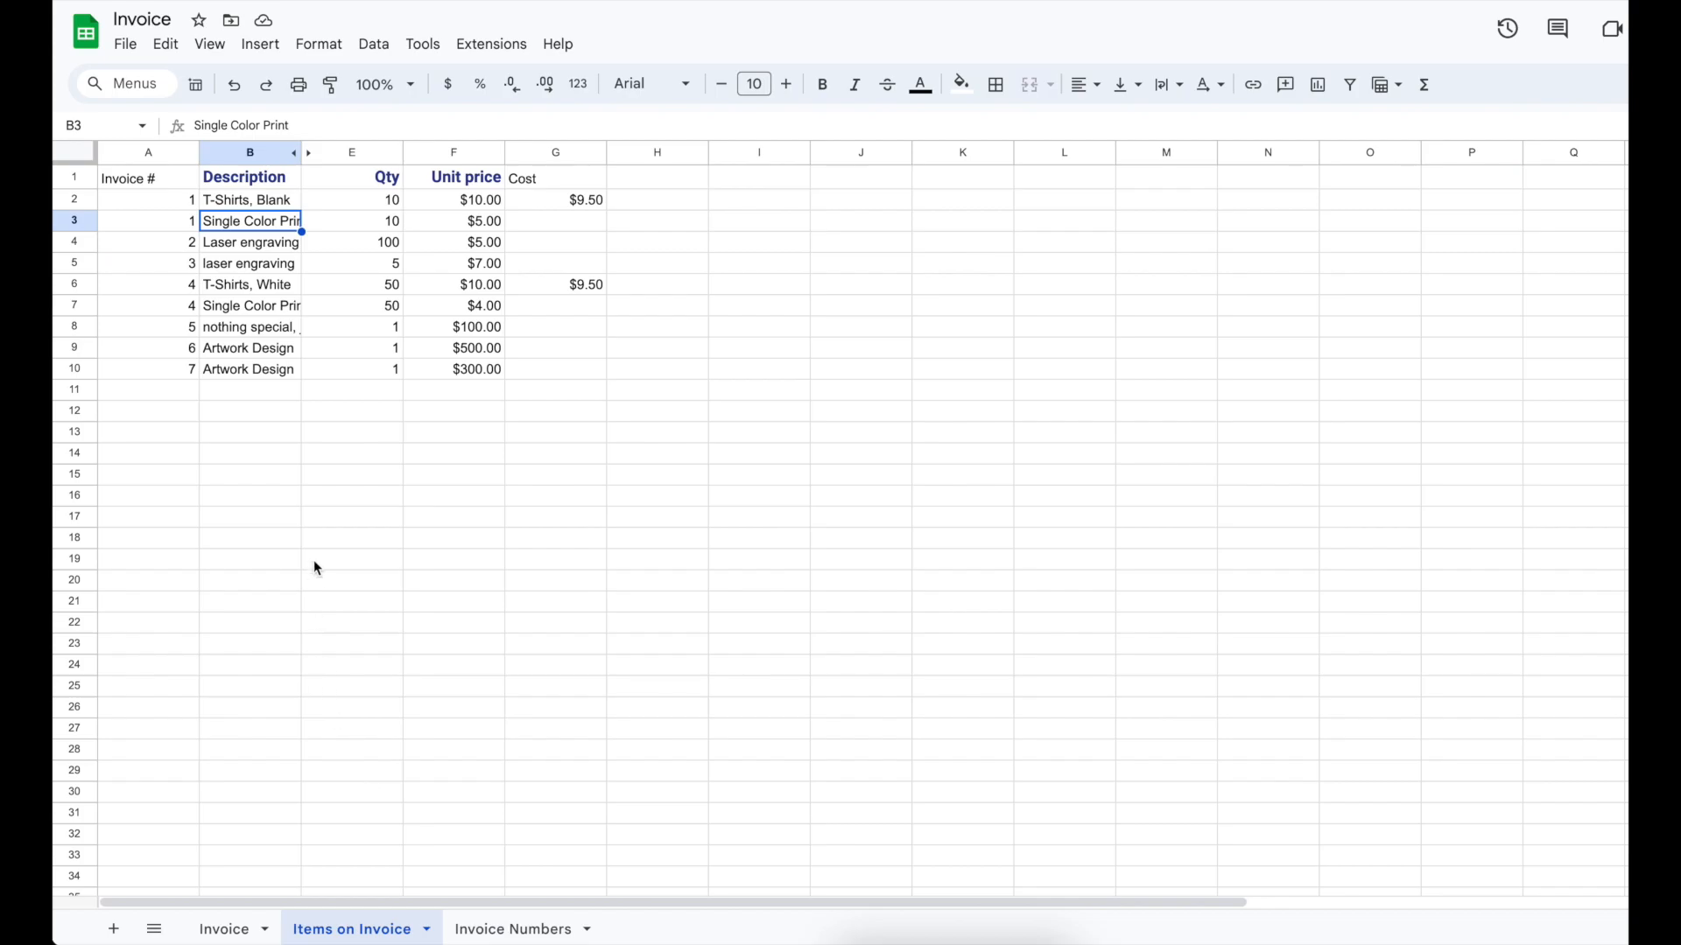
# Step: Check the company names and addresses for invoices 1, 6 and 7 on the Invoice Numbers sheet
pyautogui.click(497, 935)
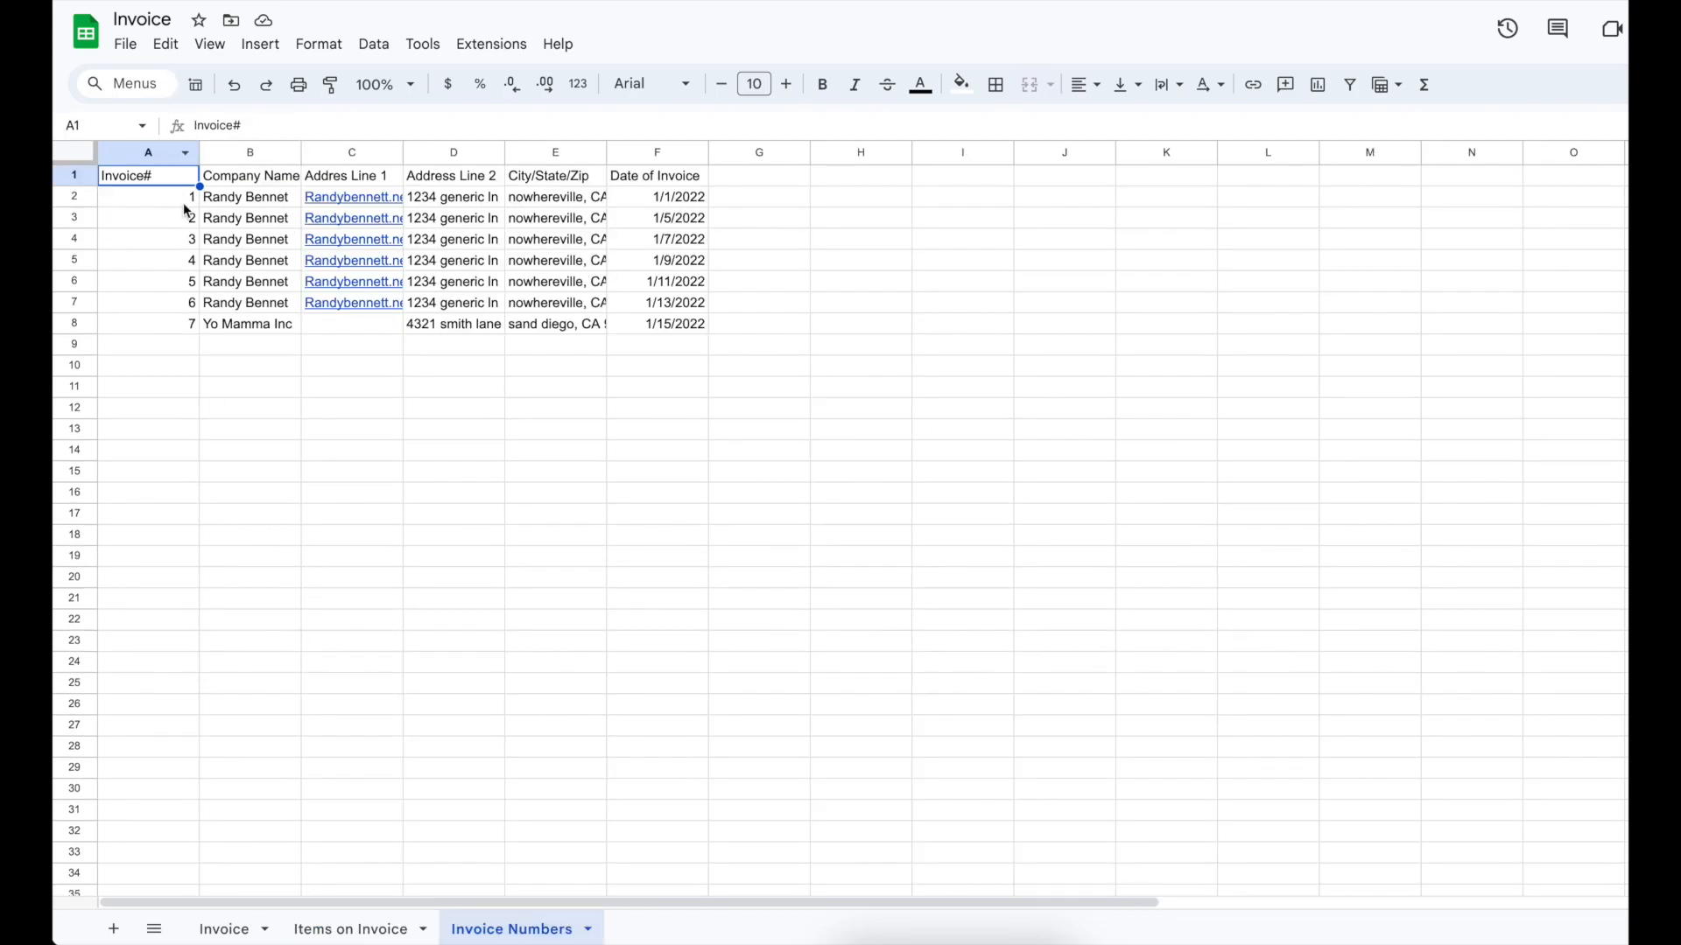
pyautogui.click(232, 207)
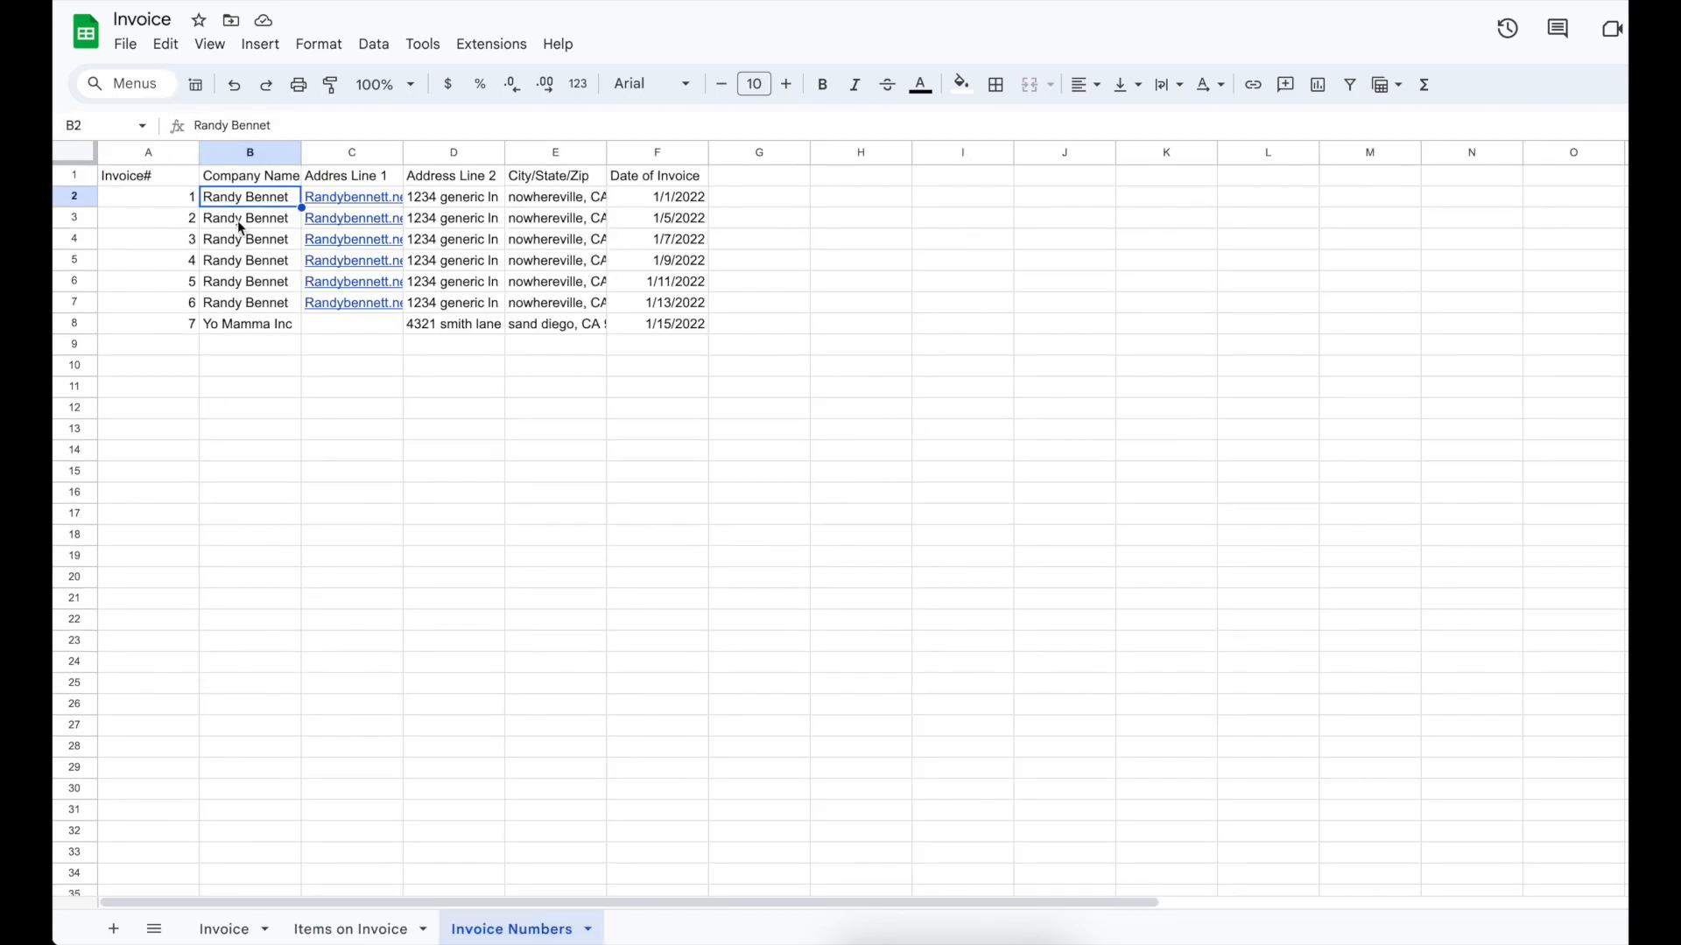
pyautogui.click(260, 304)
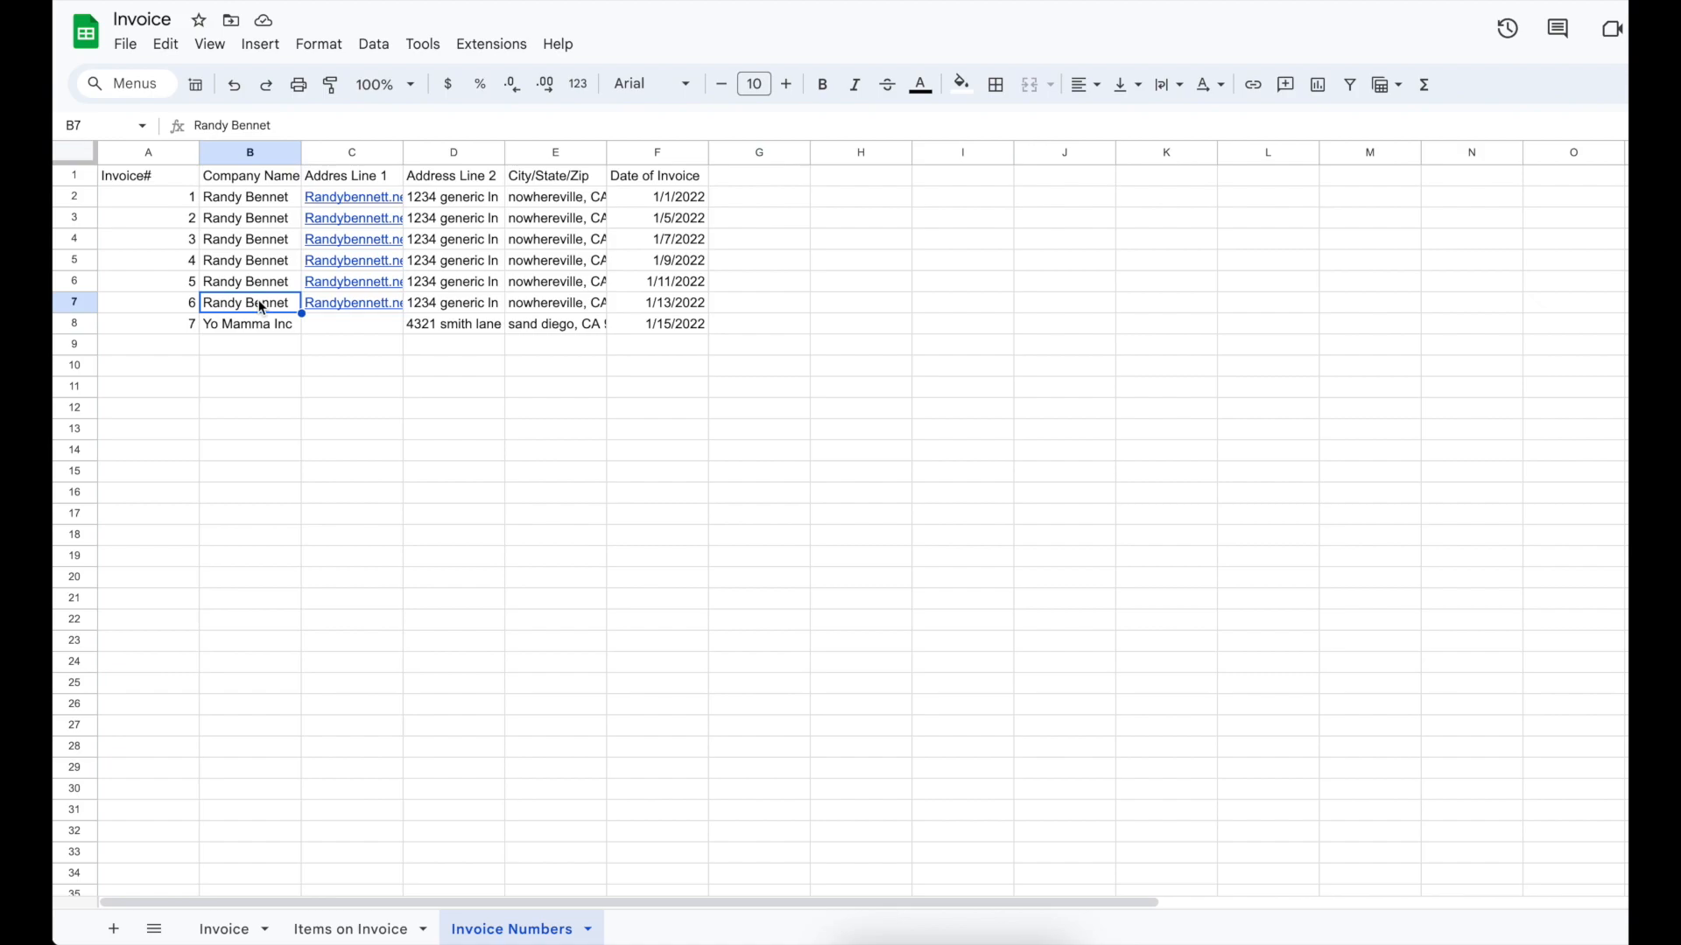
pyautogui.moveTo(317, 225)
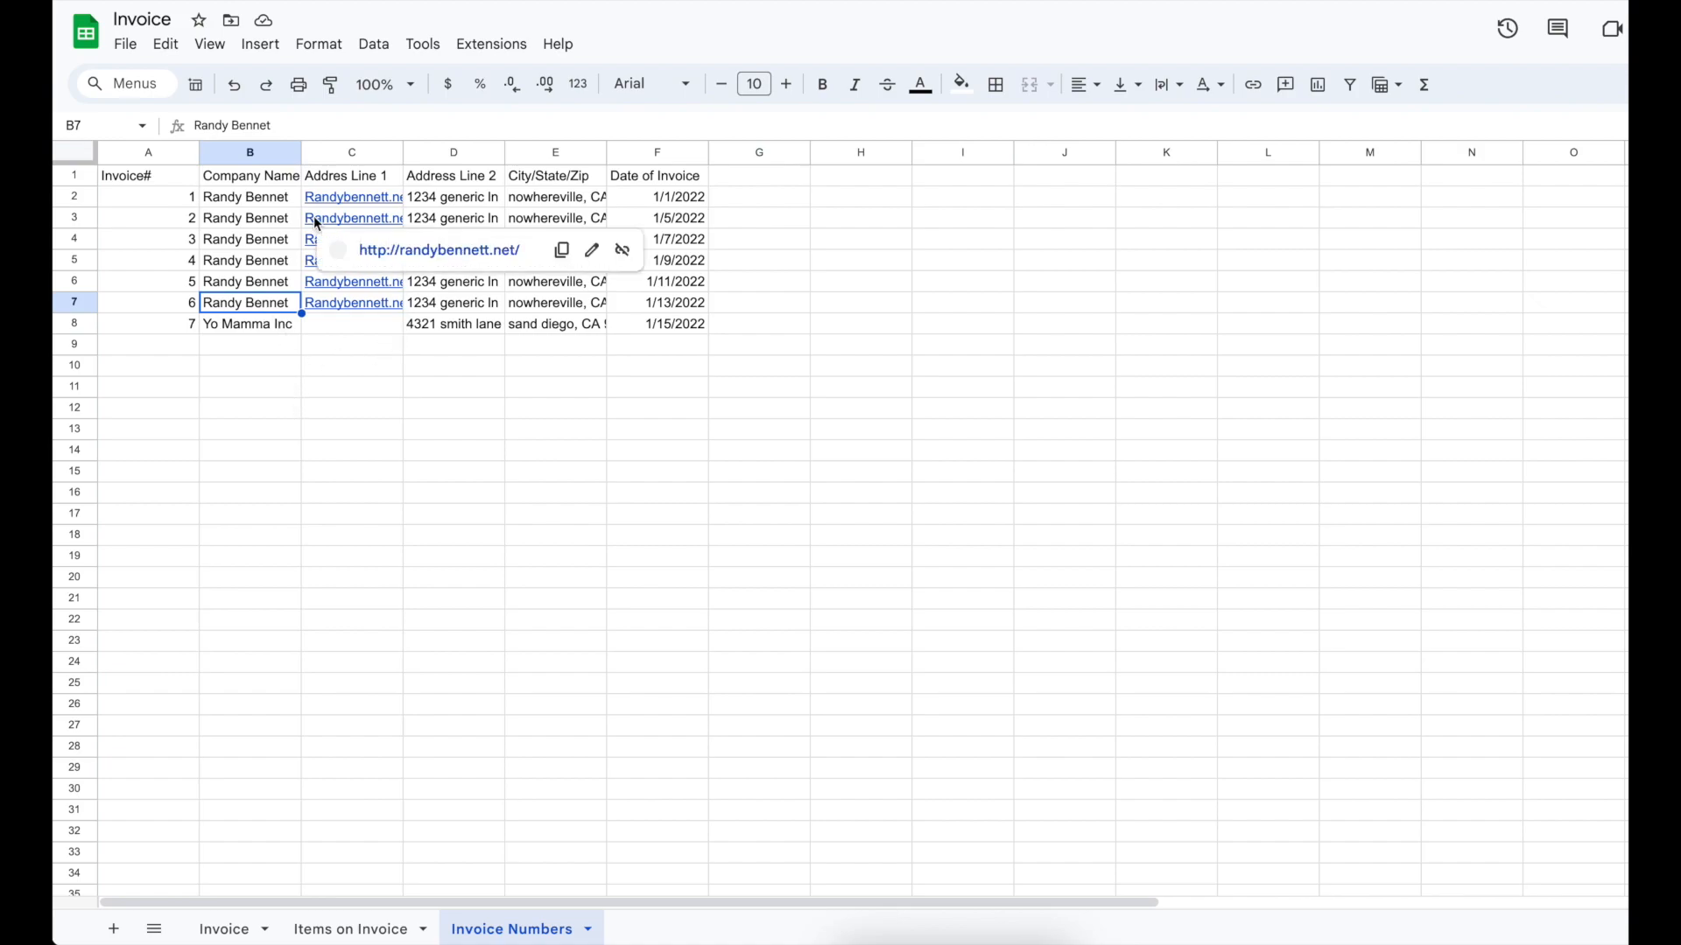
pyautogui.press('Up')
pyautogui.press('Up')
pyautogui.press('Up')
pyautogui.press('Up')
pyautogui.press('Up')
pyautogui.press('Right')
pyautogui.press('Right')
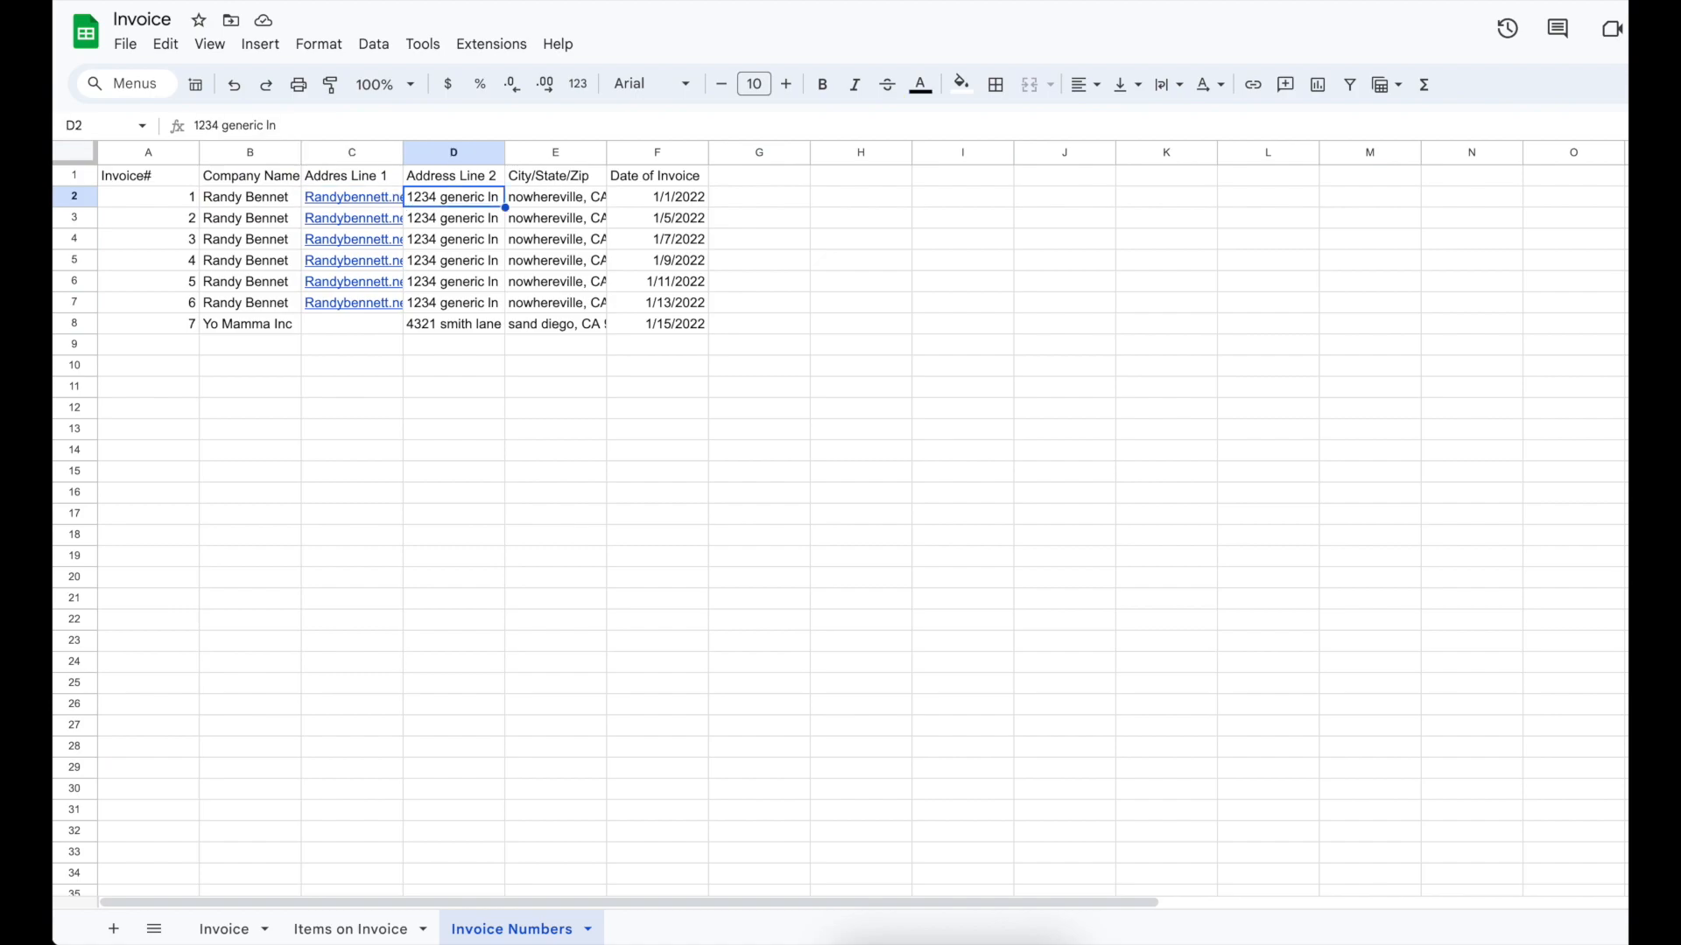
pyautogui.press('Left')
pyautogui.click(259, 323)
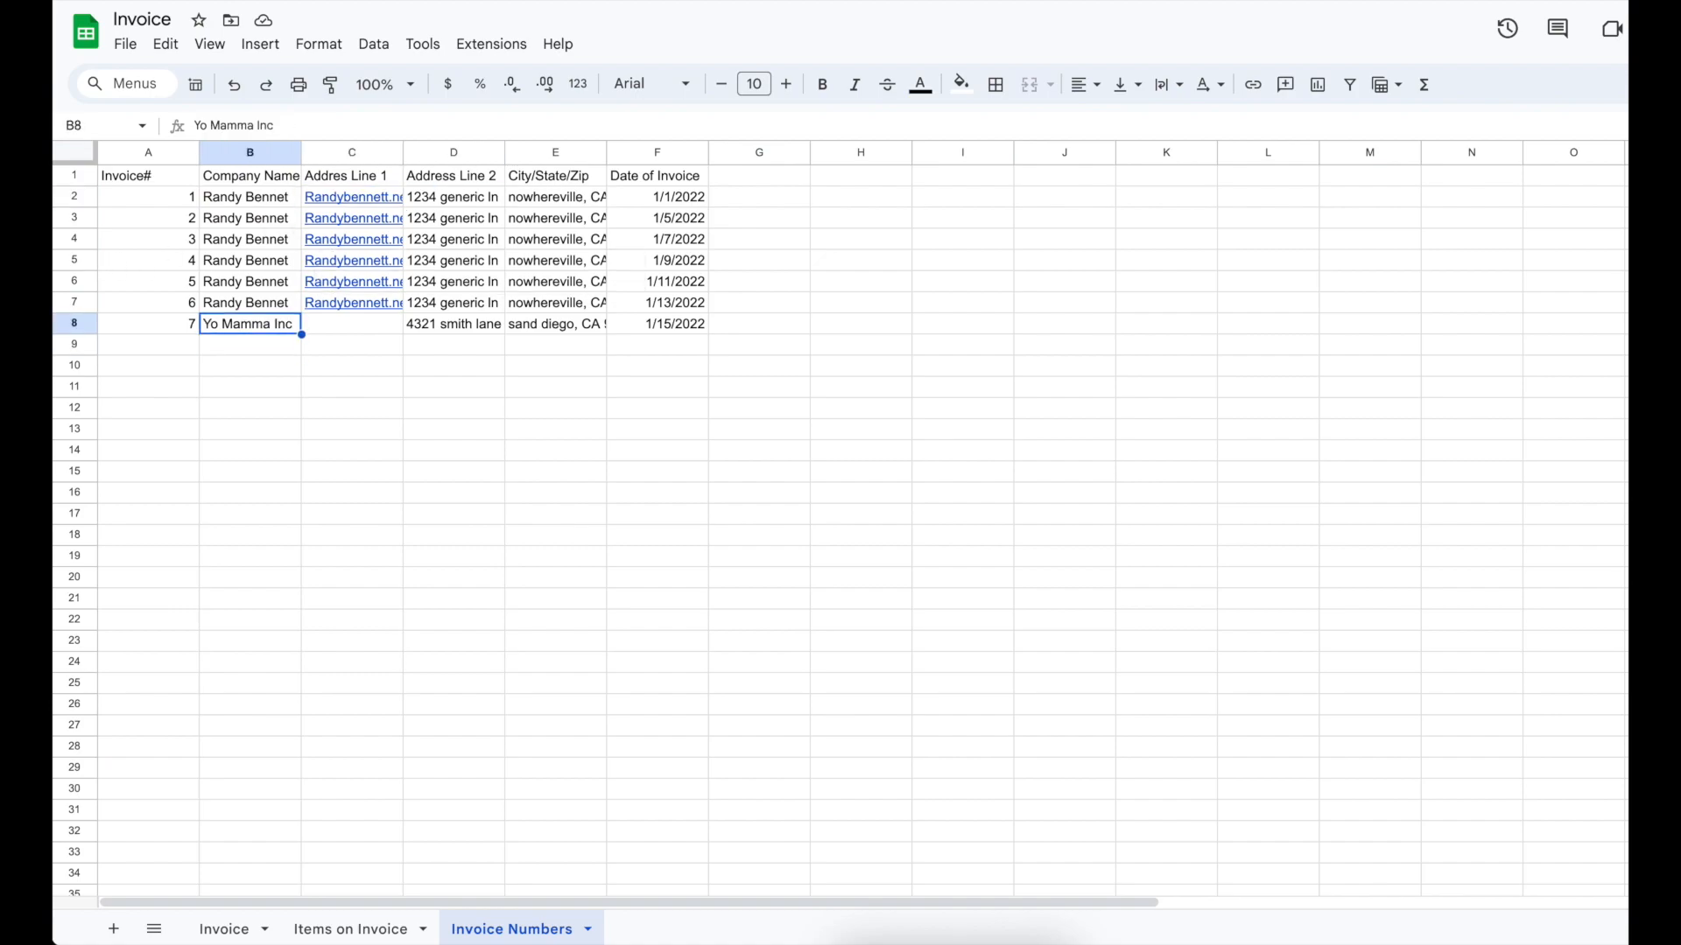
pyautogui.click(412, 330)
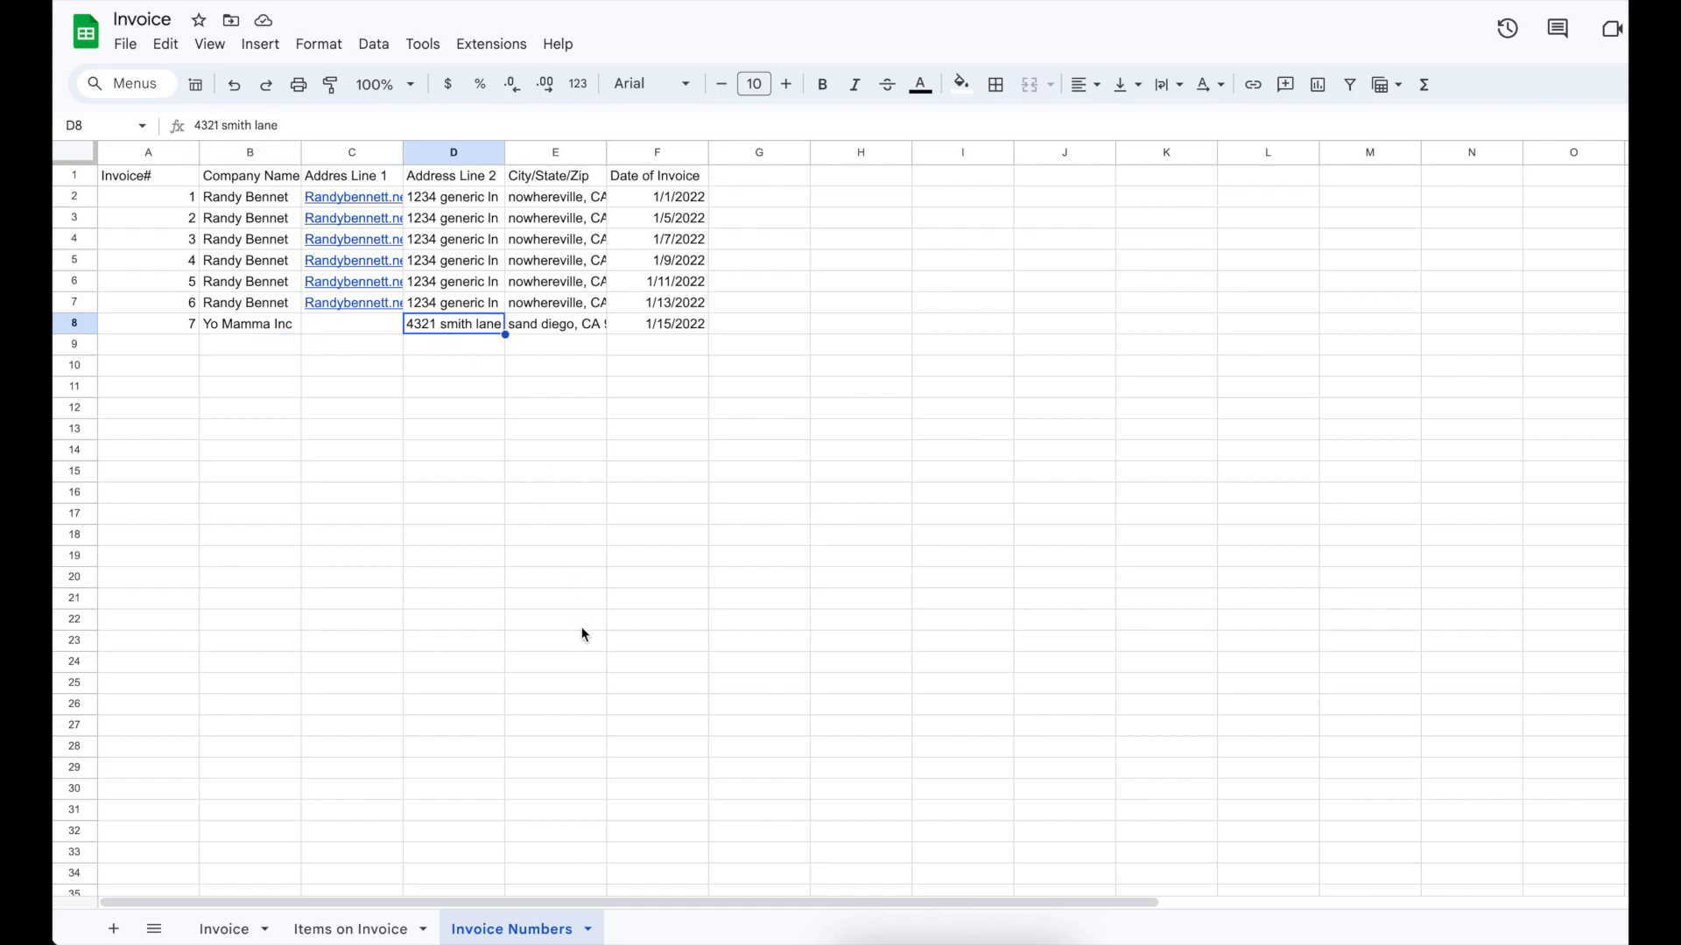
# Step: Enter invoice number 1 on the Invoice sheet and check its $150.00 total
pyautogui.click(226, 929)
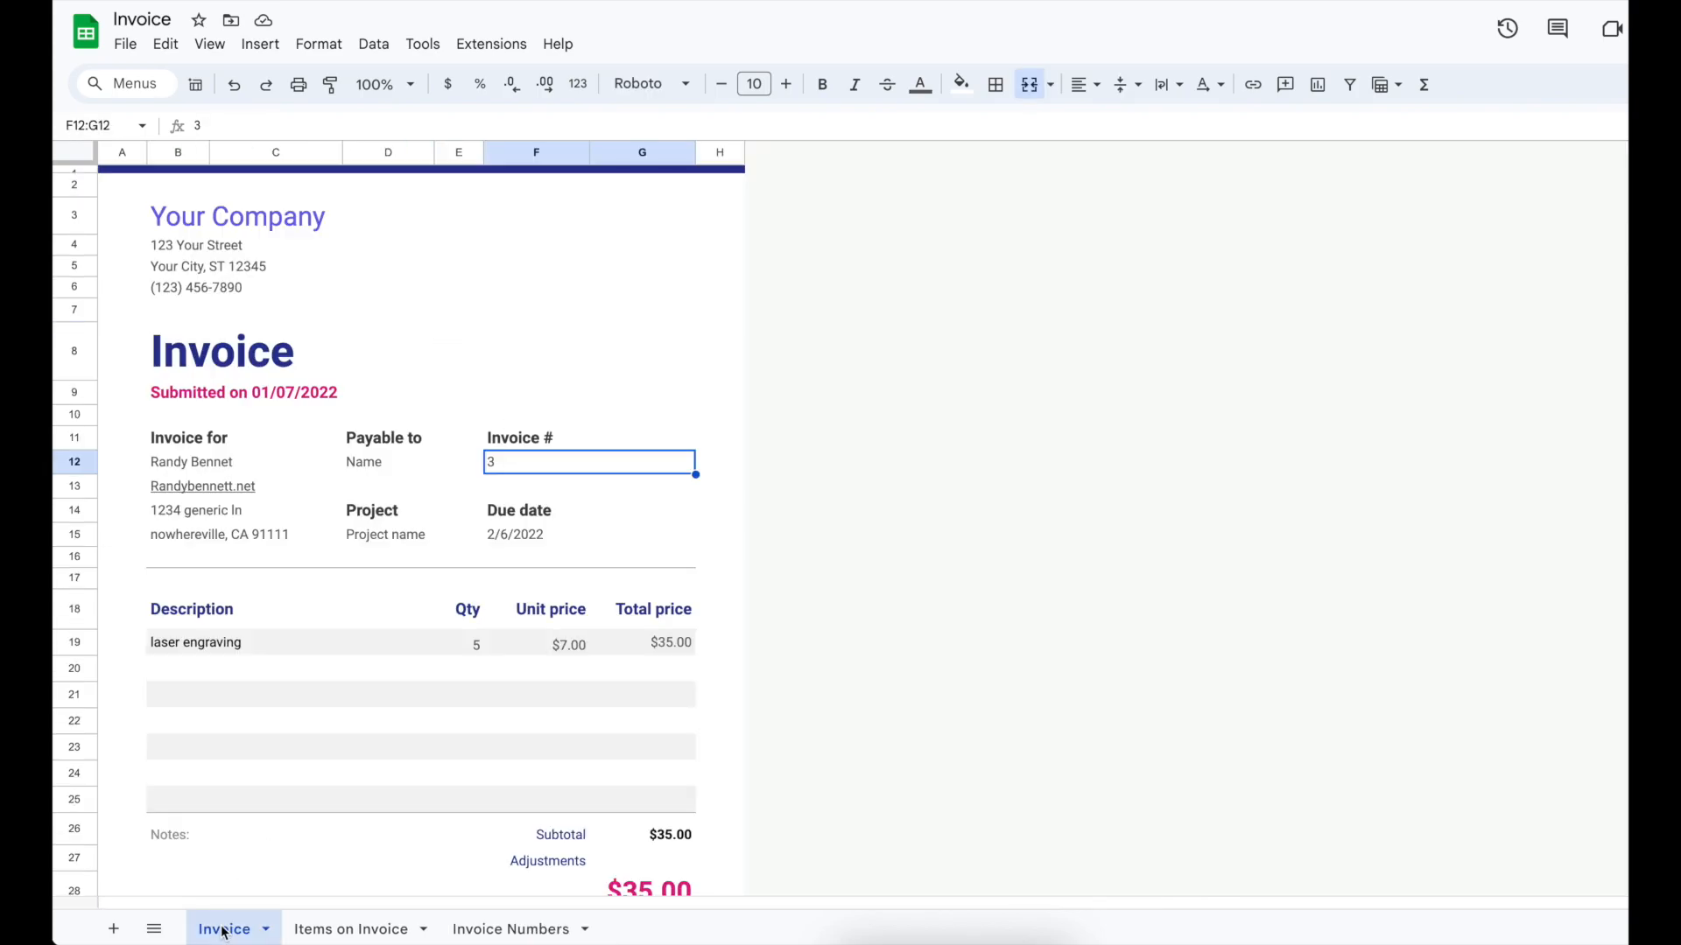
pyautogui.write('1')
pyautogui.press('Return')
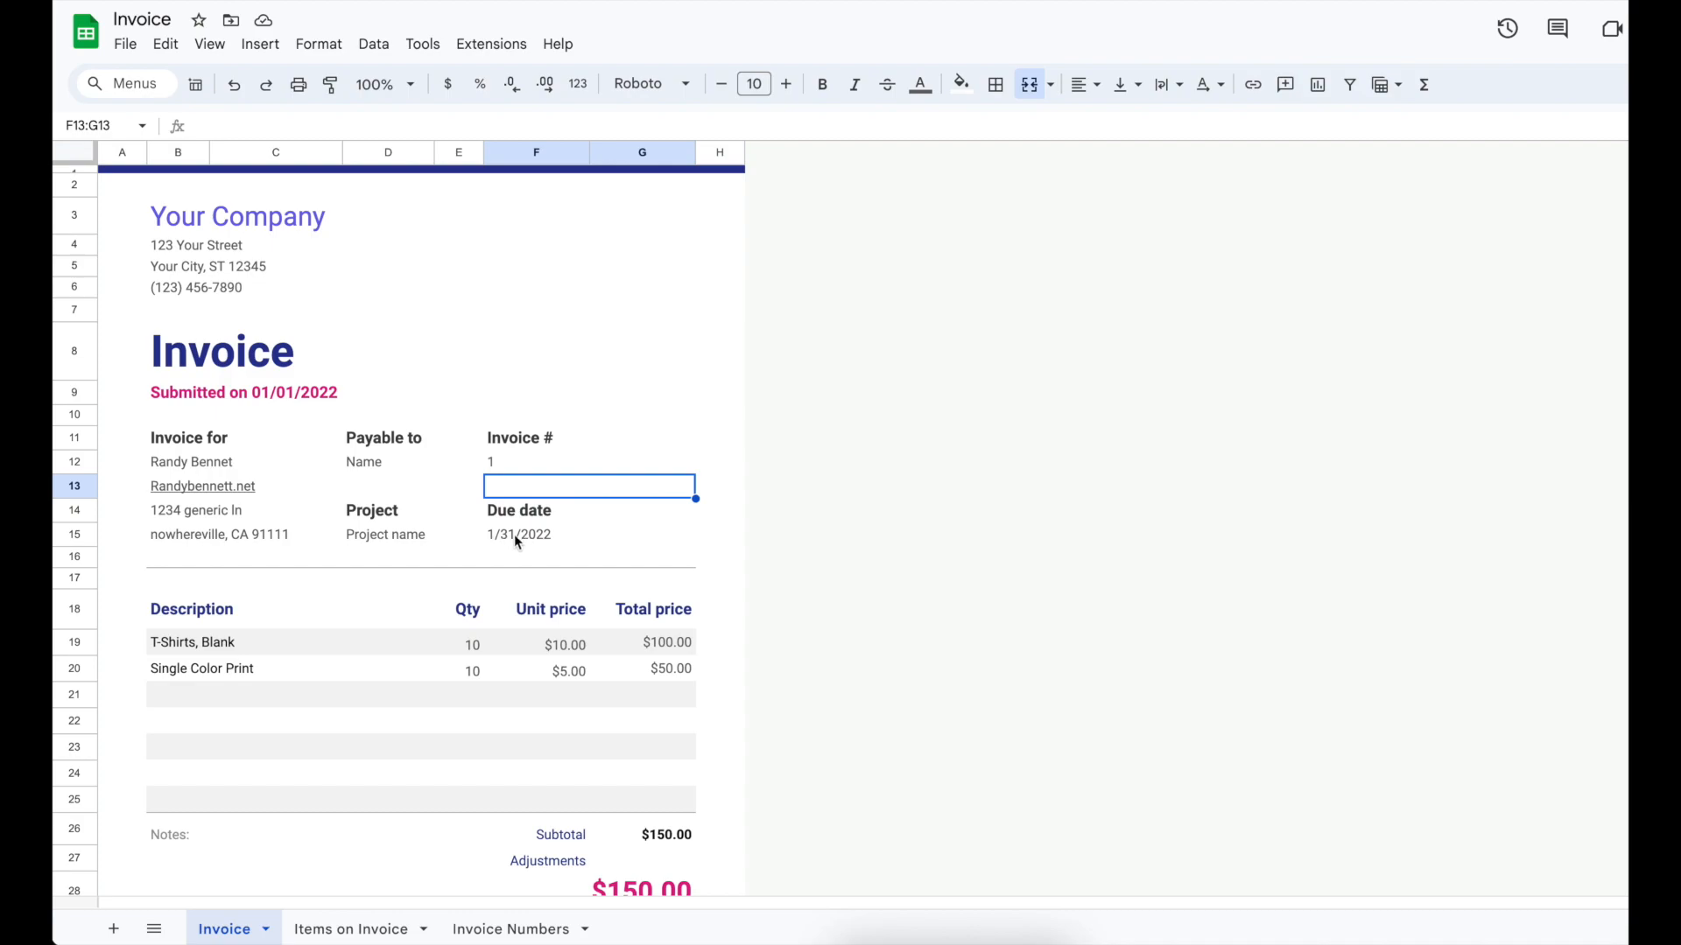
pyautogui.scroll(-2, 577, 707)
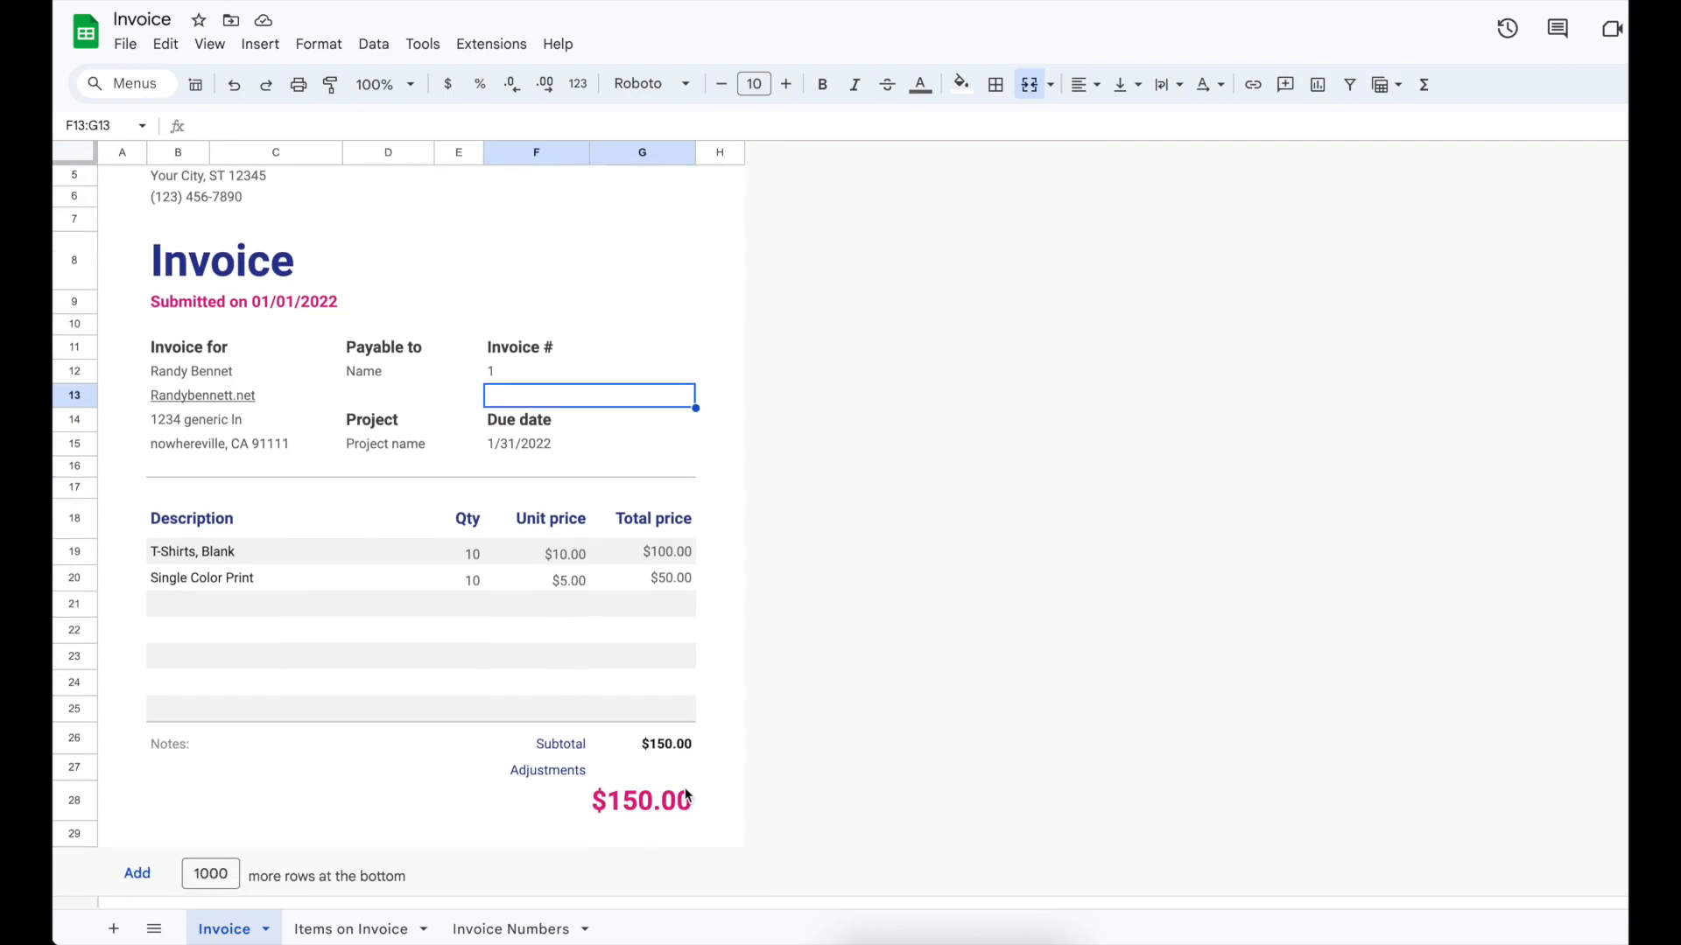
pyautogui.click(662, 777)
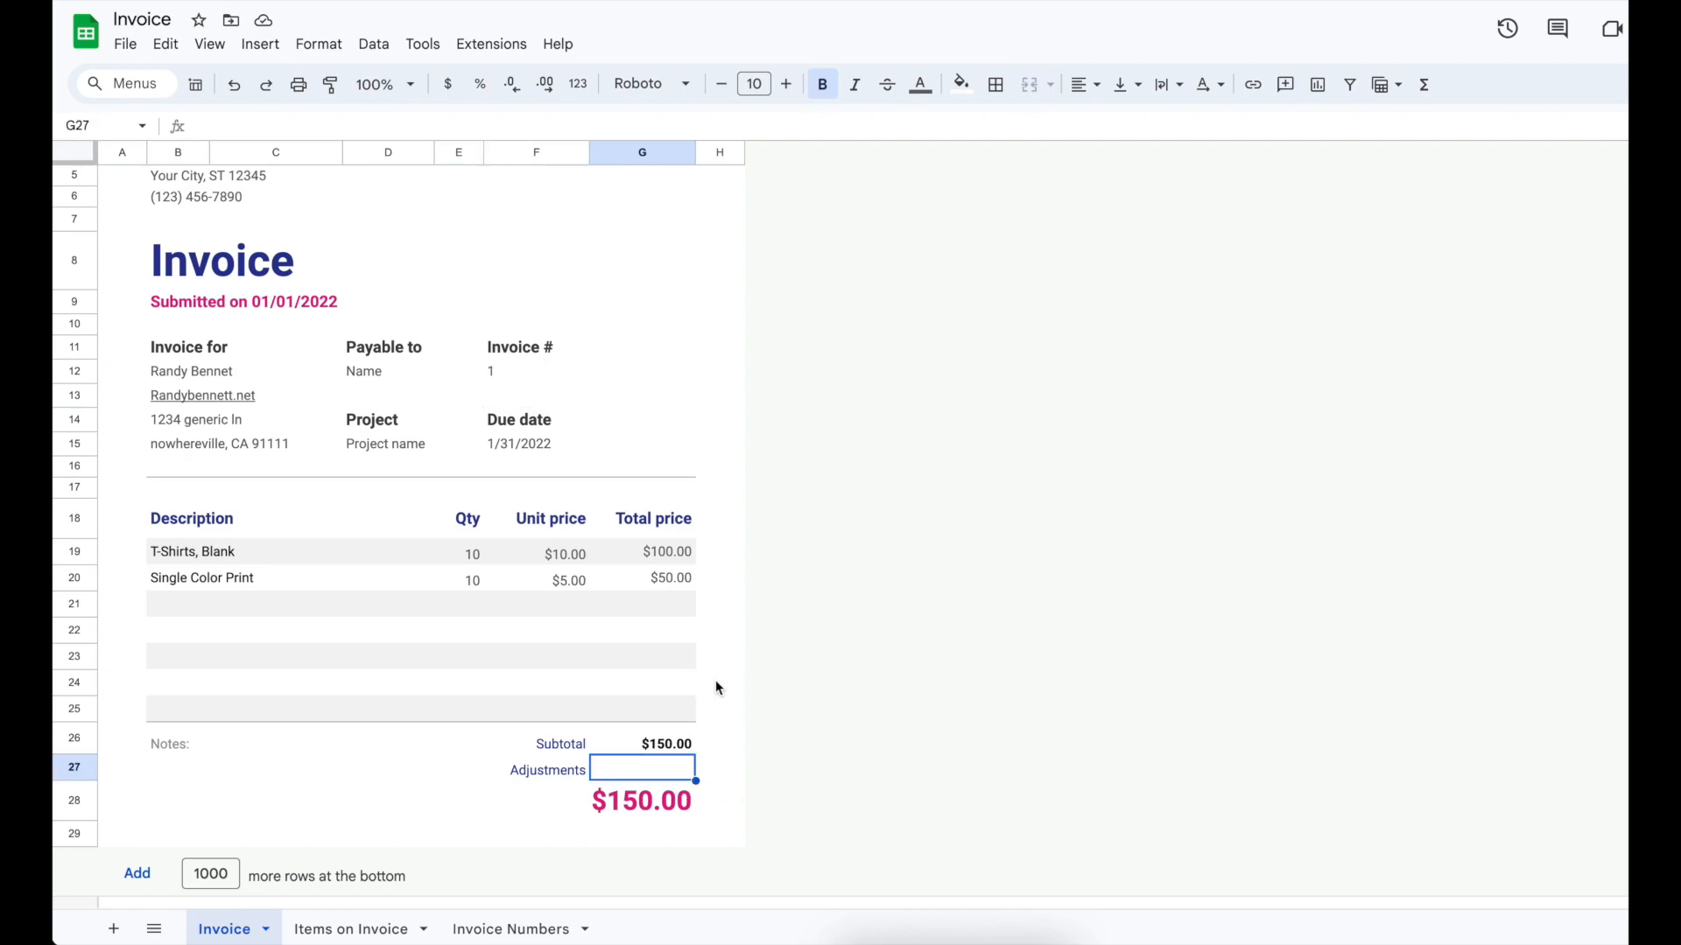
pyautogui.press('Down')
pyautogui.press('Up')
pyautogui.write('=')
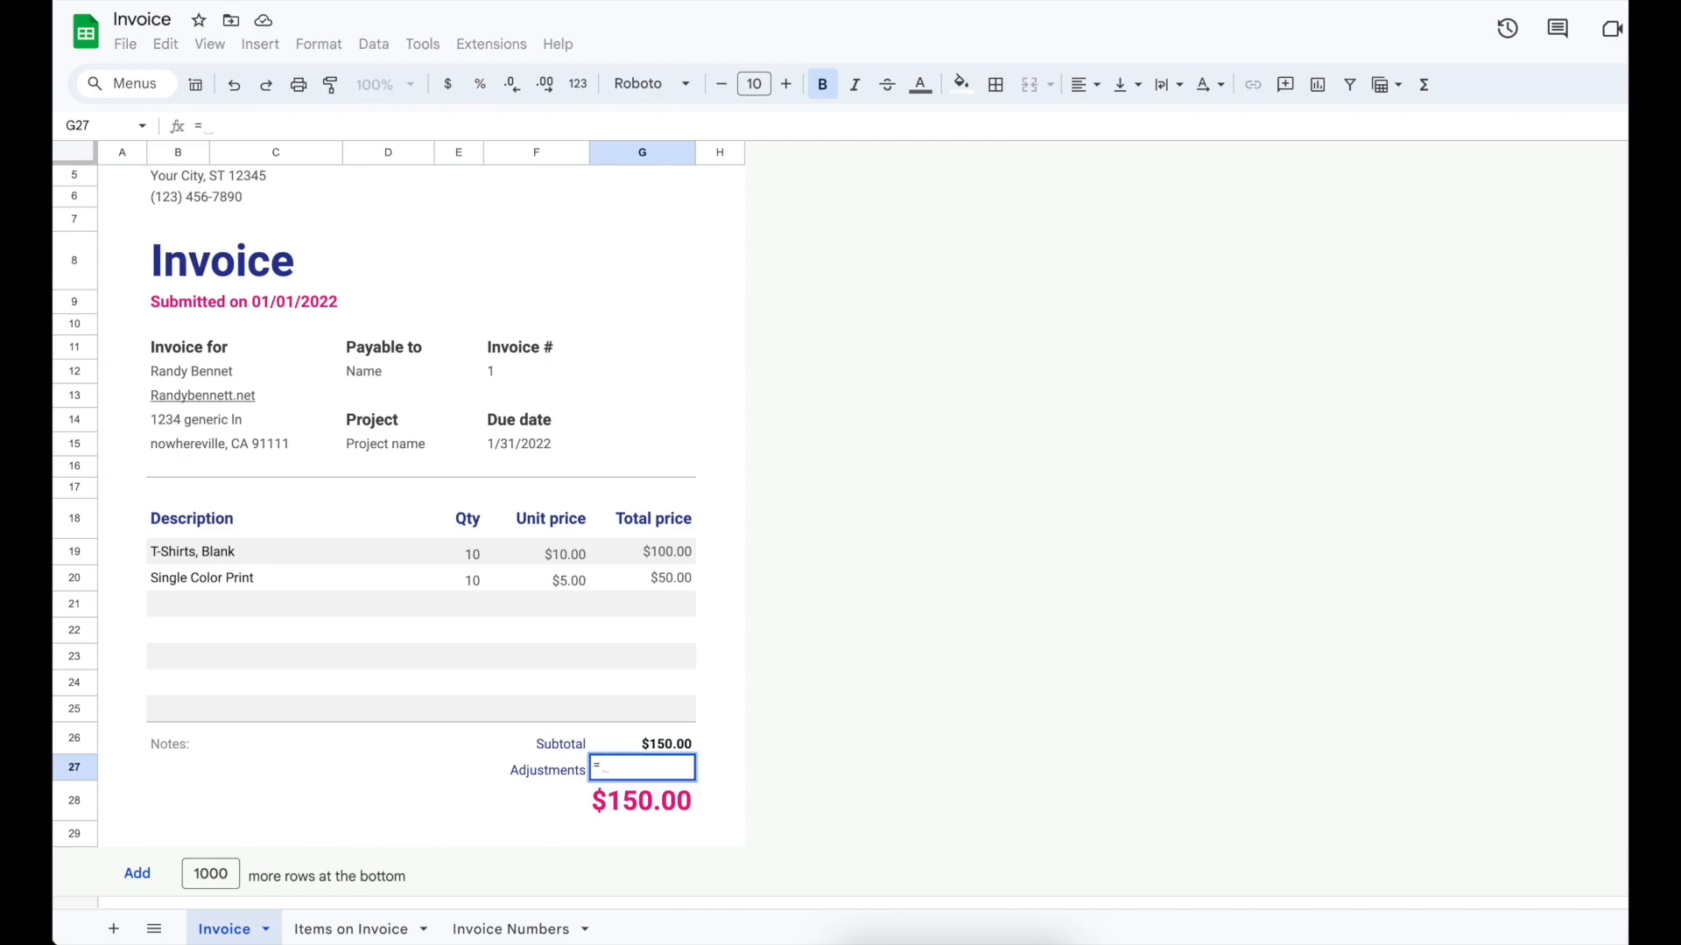
pyautogui.press('Up')
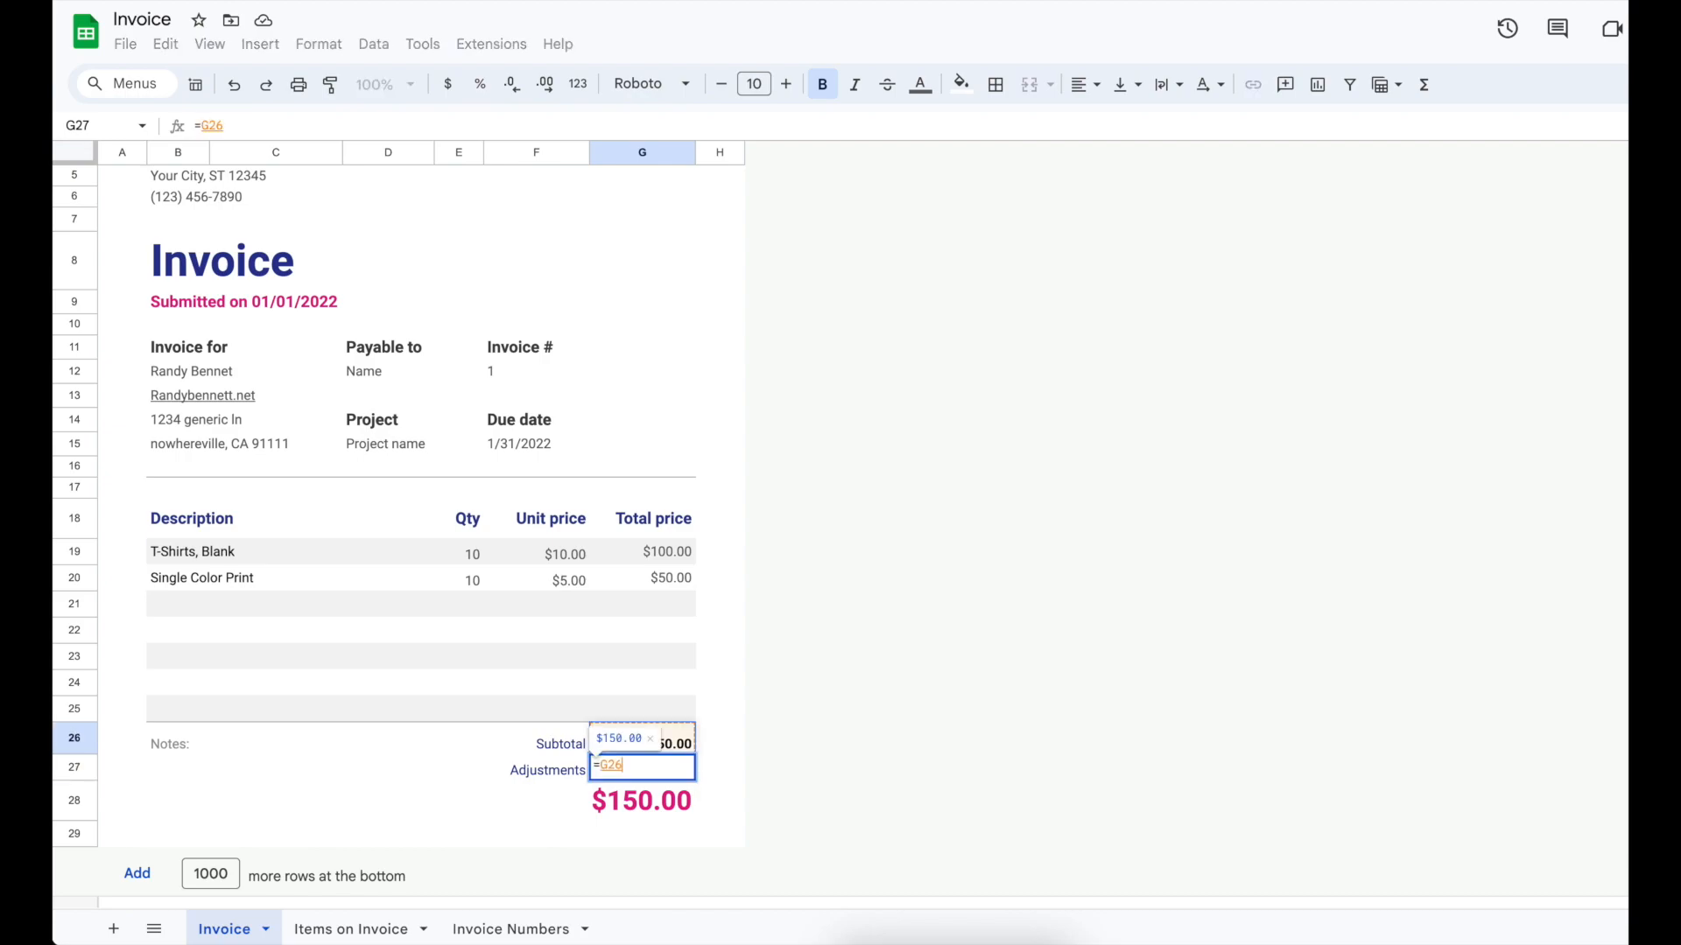
pyautogui.write('*.')
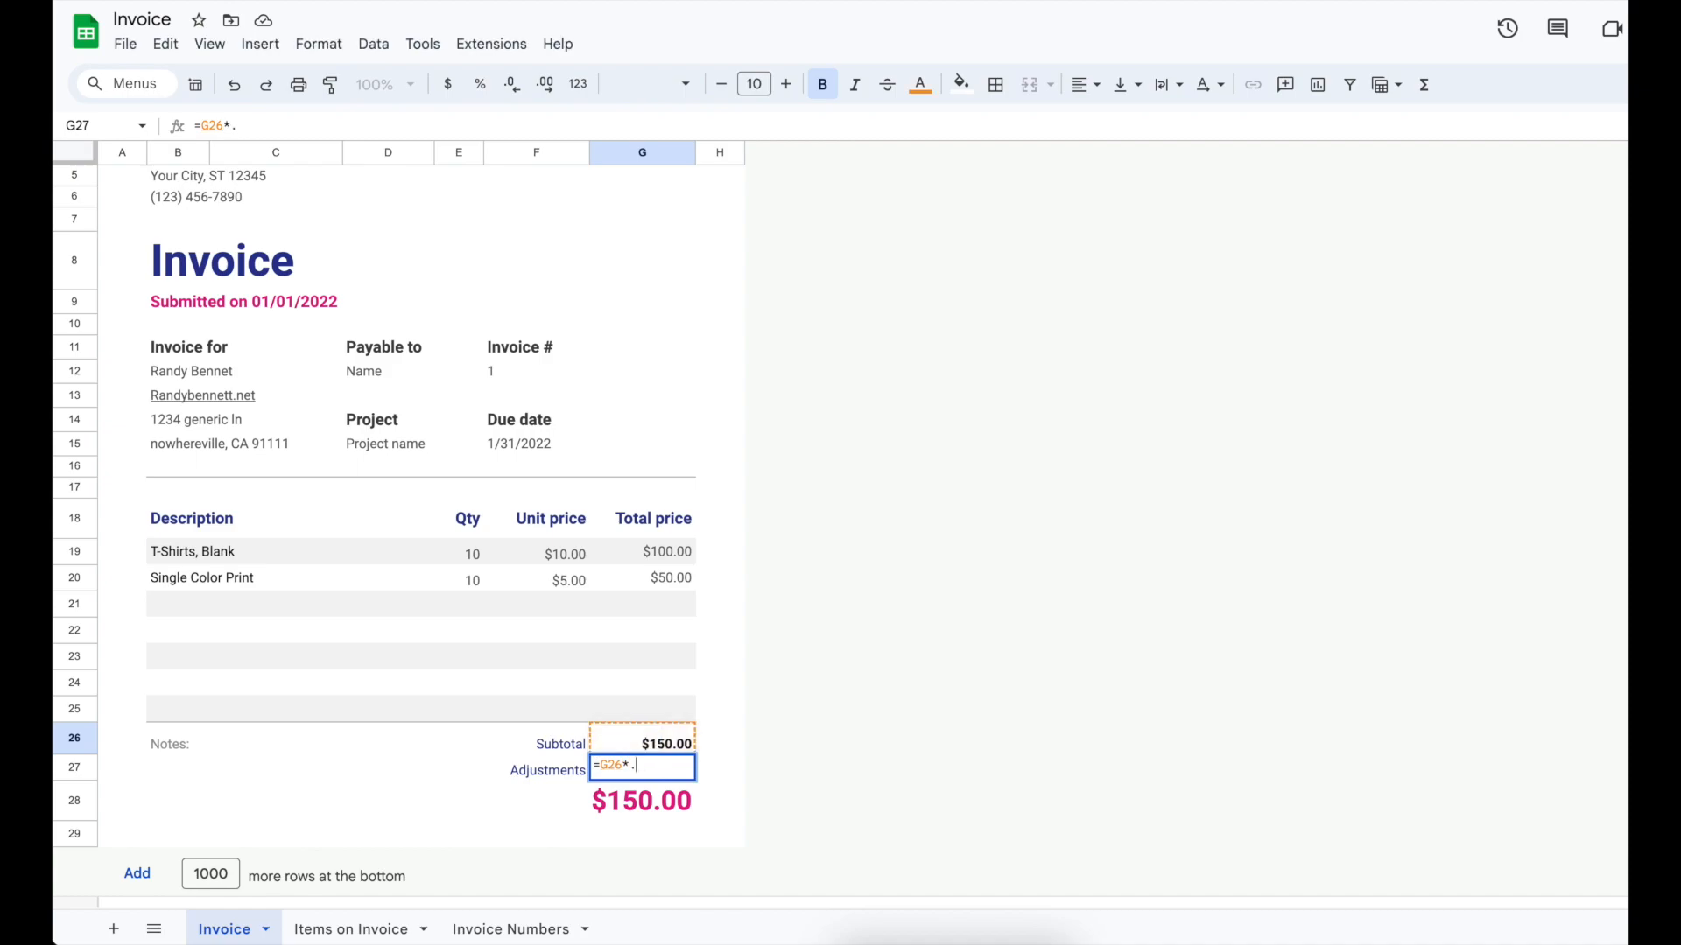
pyautogui.write('825')
pyautogui.press('BackSpace')
pyautogui.press('BackSpace')
pyautogui.press('BackSpace')
pyautogui.write('0825')
pyautogui.press('Return')
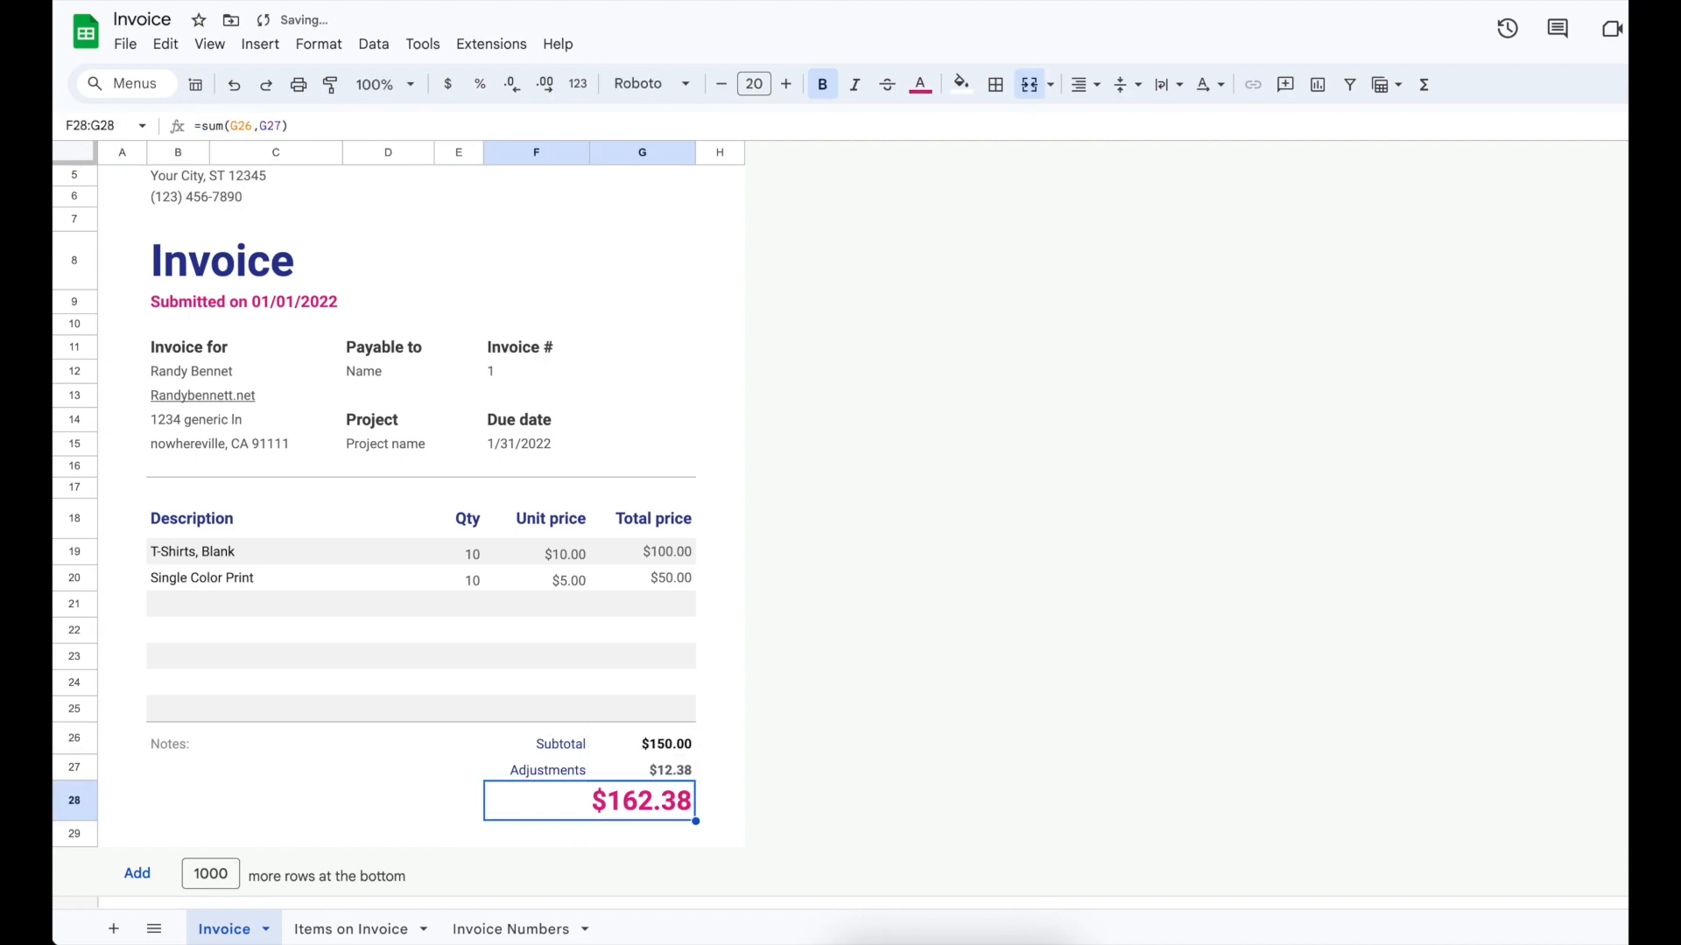
pyautogui.press('Up')
pyautogui.press('Delete')
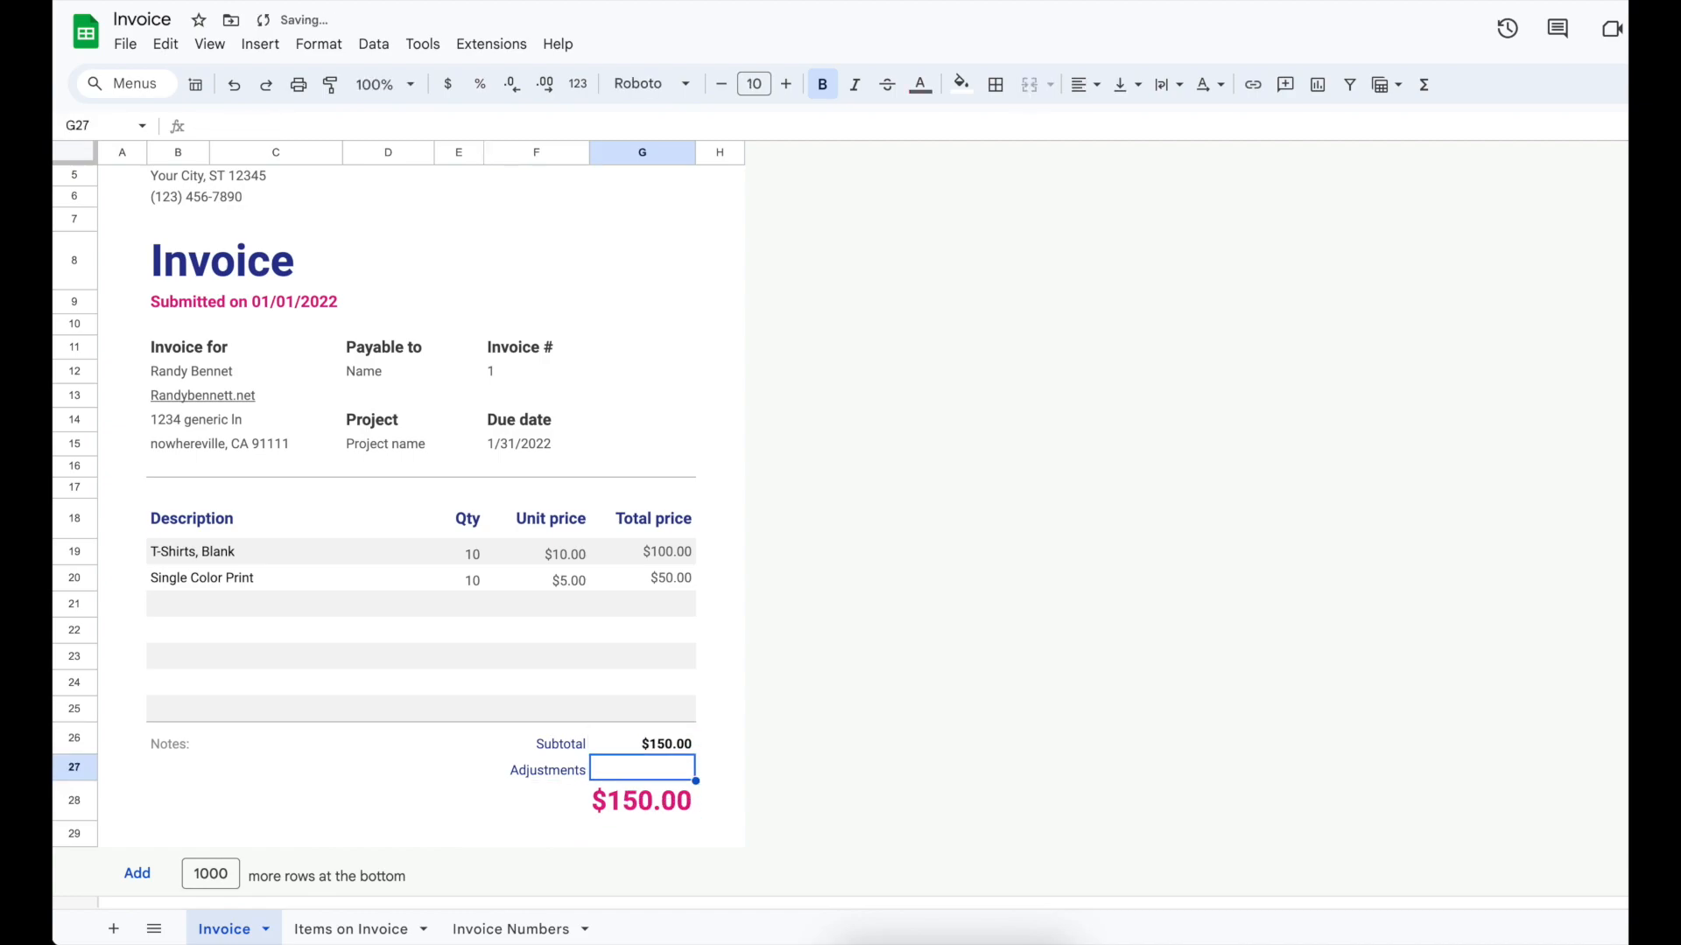
# Step: Change the invoice number to 2, then 3, then 4 to preview each invoice
pyautogui.click(506, 355)
pyautogui.click(499, 386)
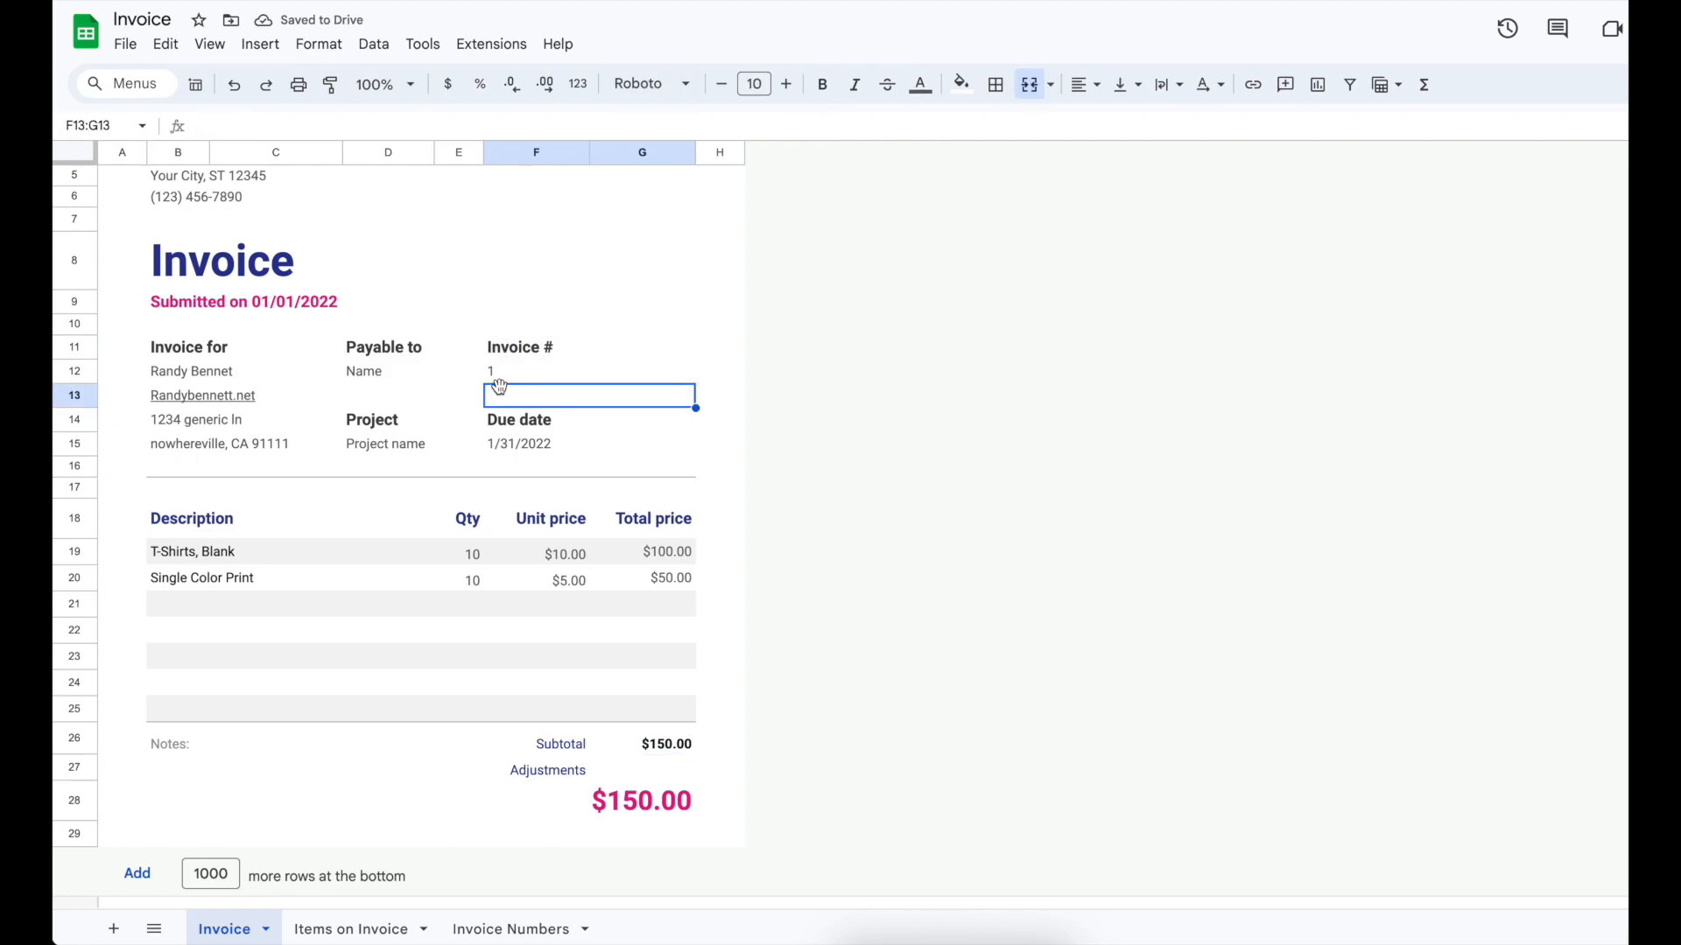
pyautogui.press('Up')
pyautogui.write('2')
pyautogui.press('Return')
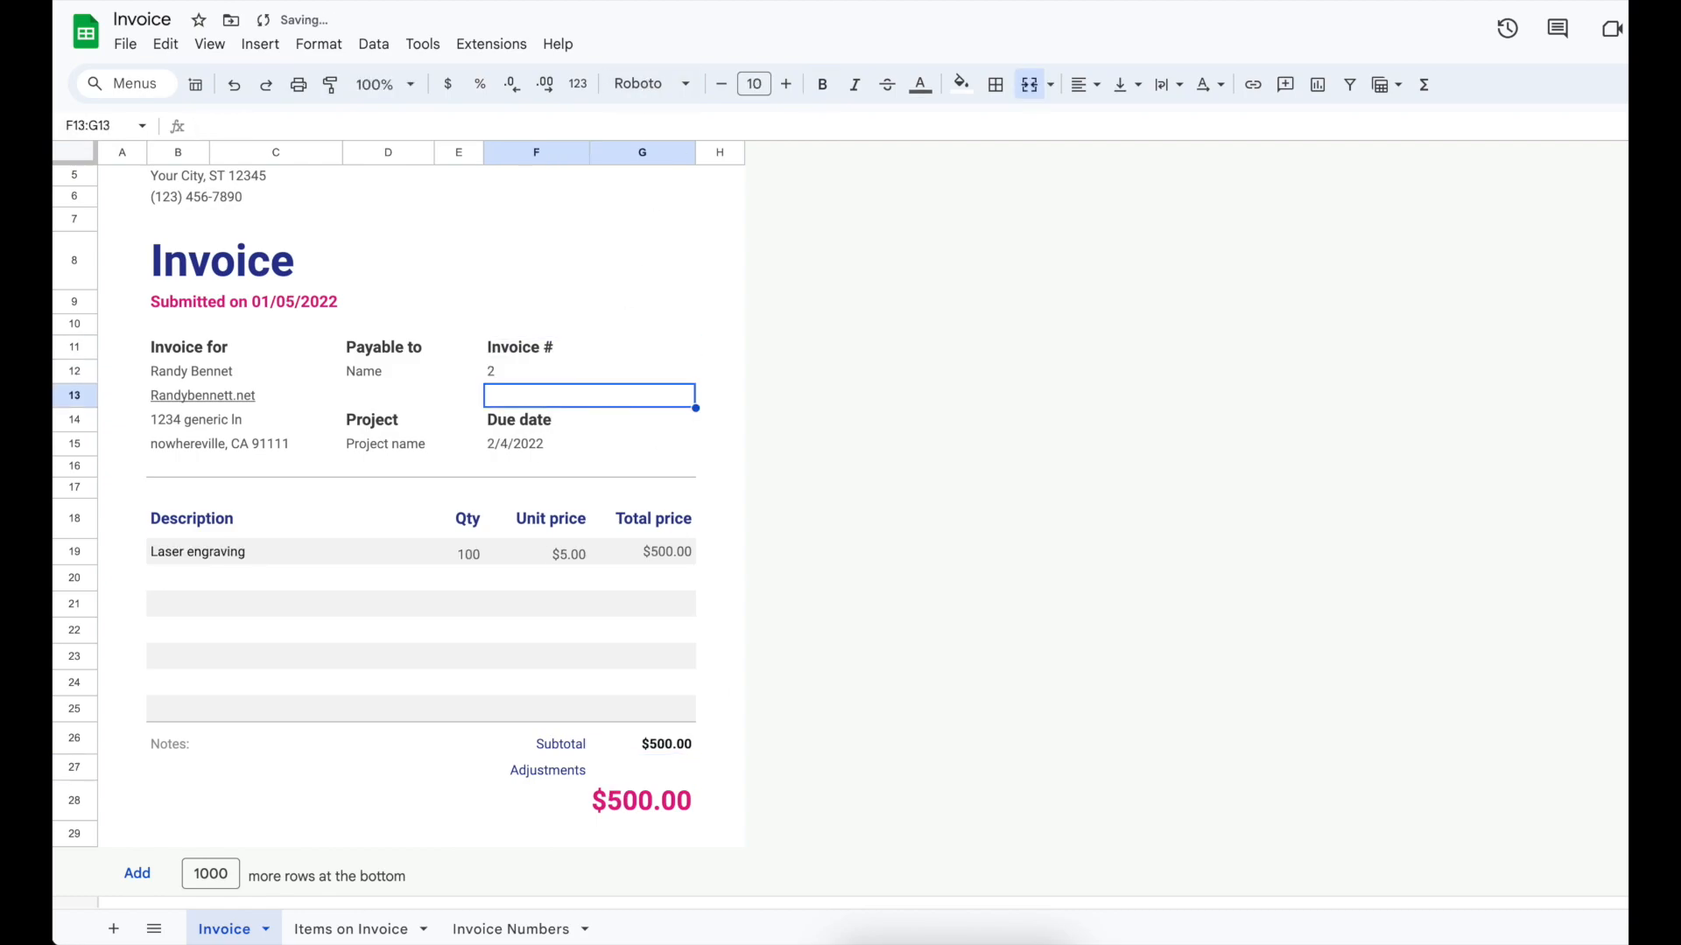
pyautogui.write('3')
pyautogui.press('Up')
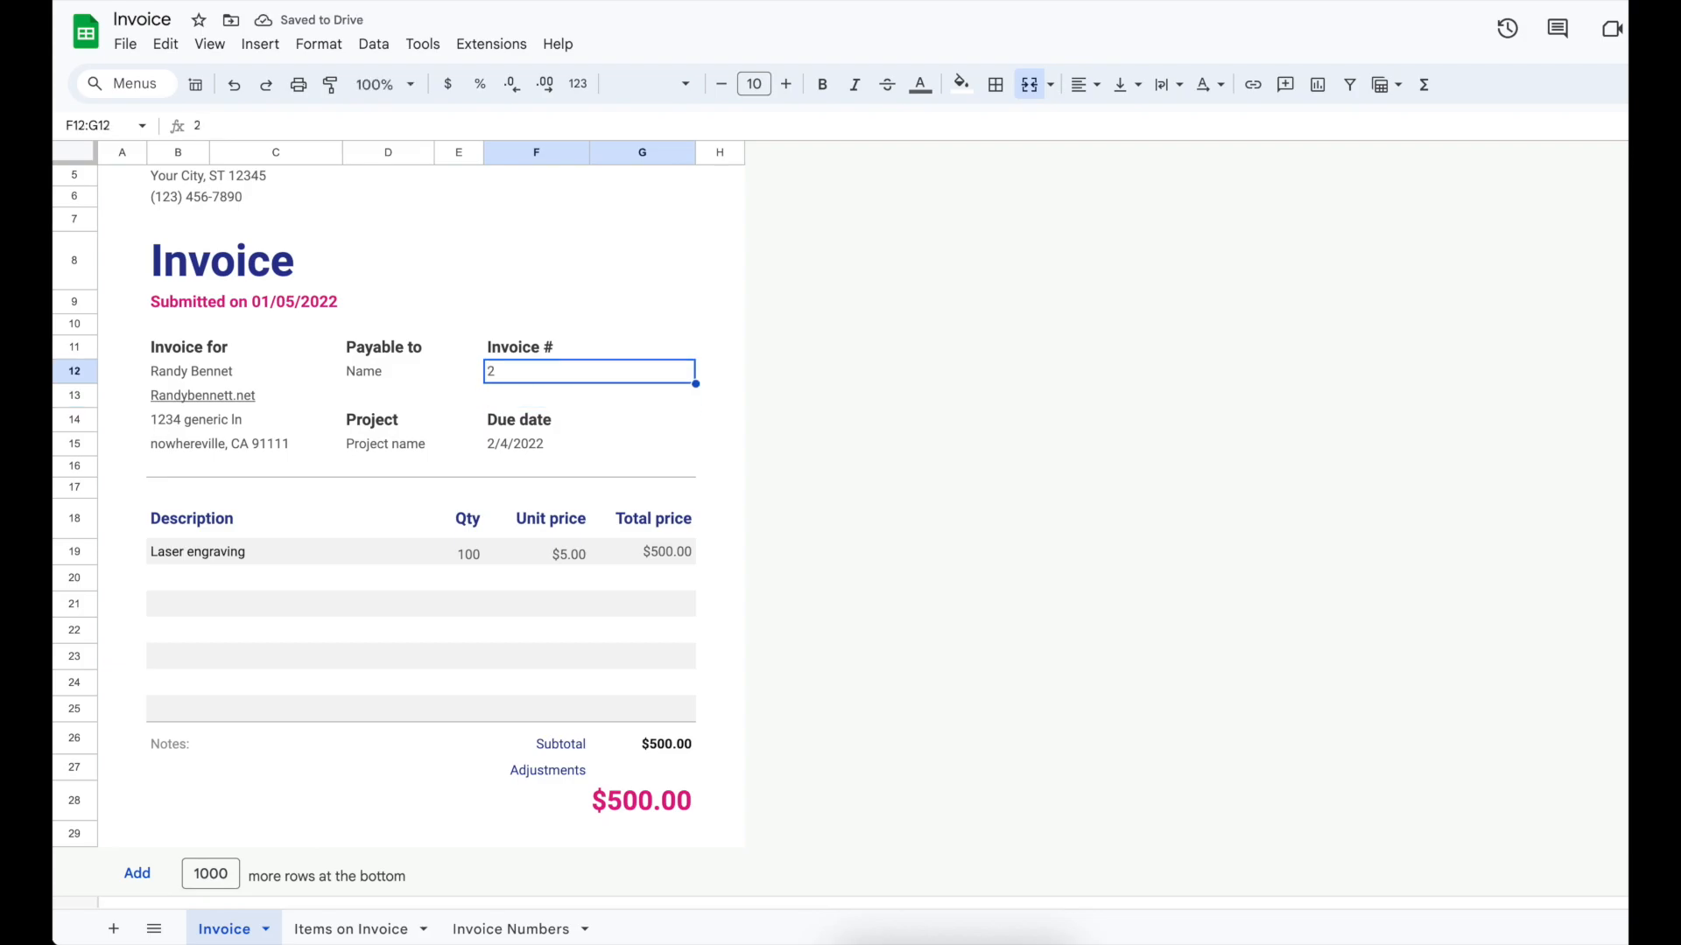
pyautogui.write('3')
pyautogui.press('Return')
pyautogui.press('Up')
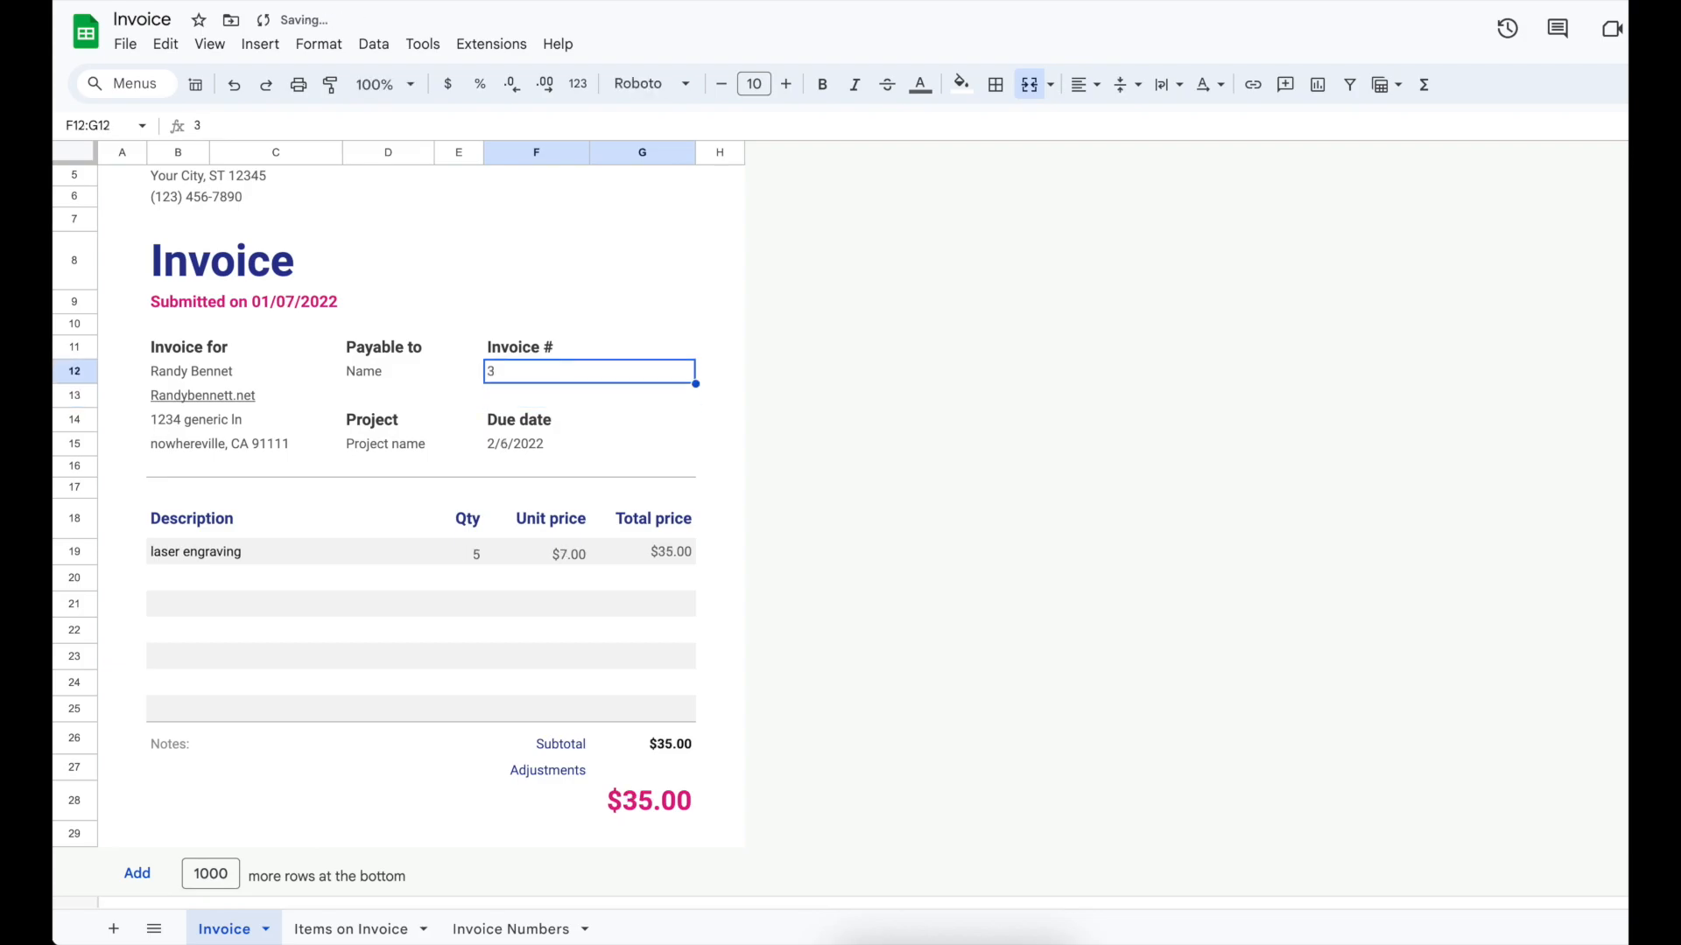
pyautogui.write('4')
pyautogui.press('Return')
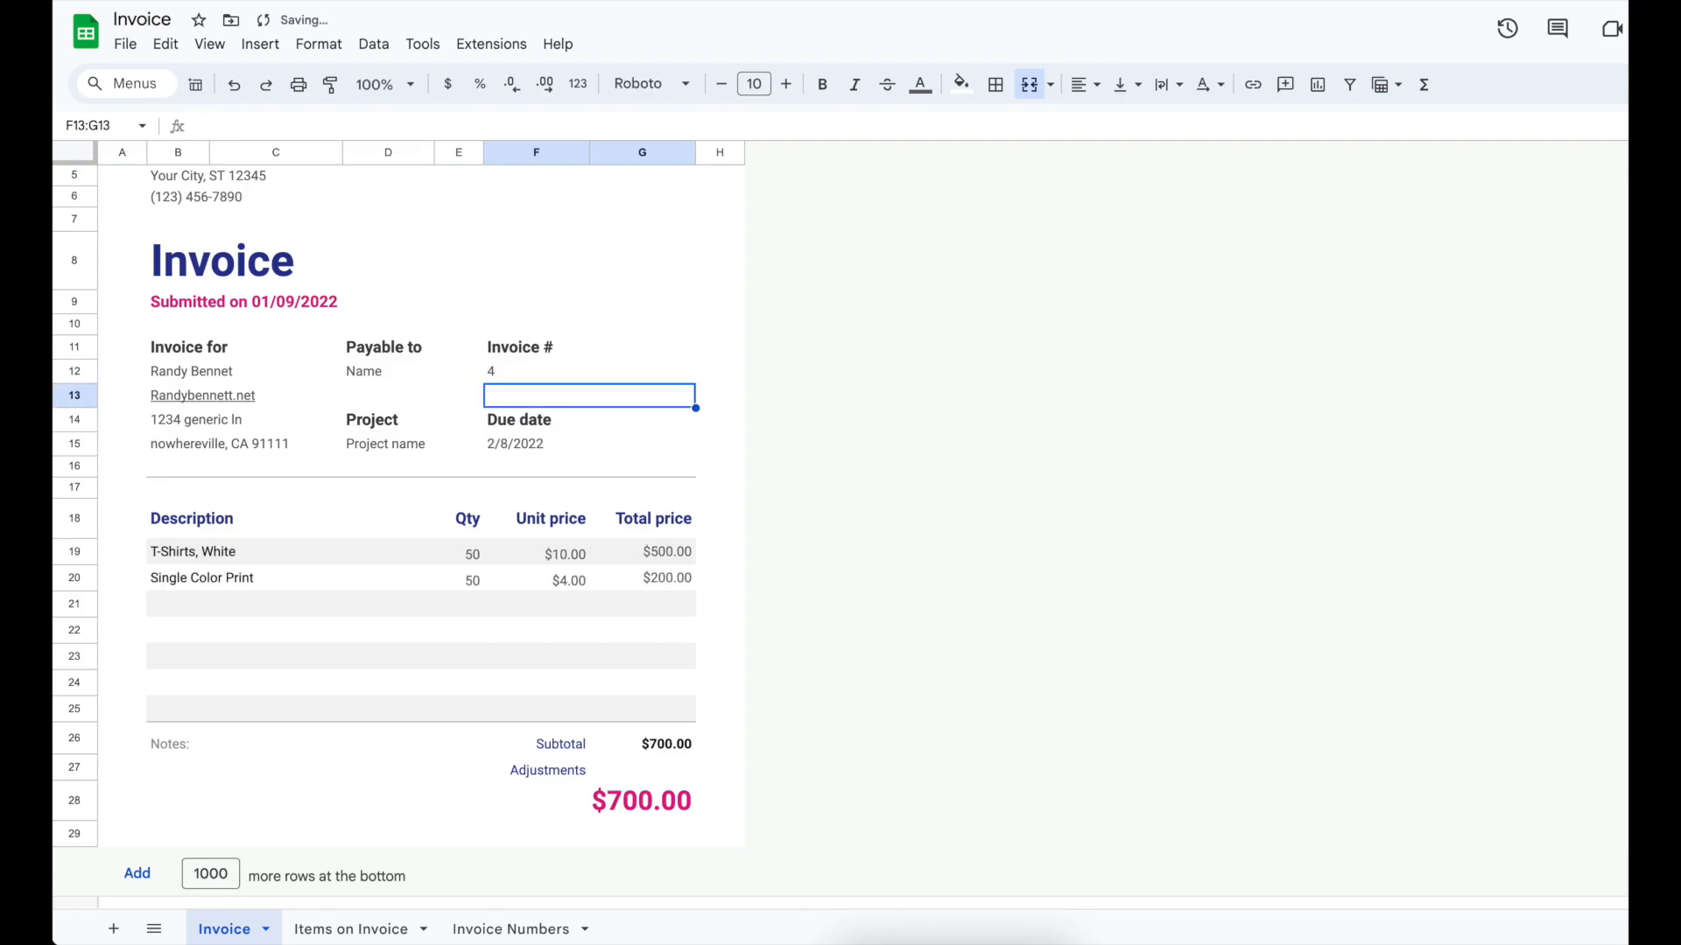
# Step: Review the Unit price and Cost columns on the Items on Invoice sheet
pyautogui.click(372, 930)
pyautogui.moveTo(480, 203); pyautogui.dragTo(482, 431)
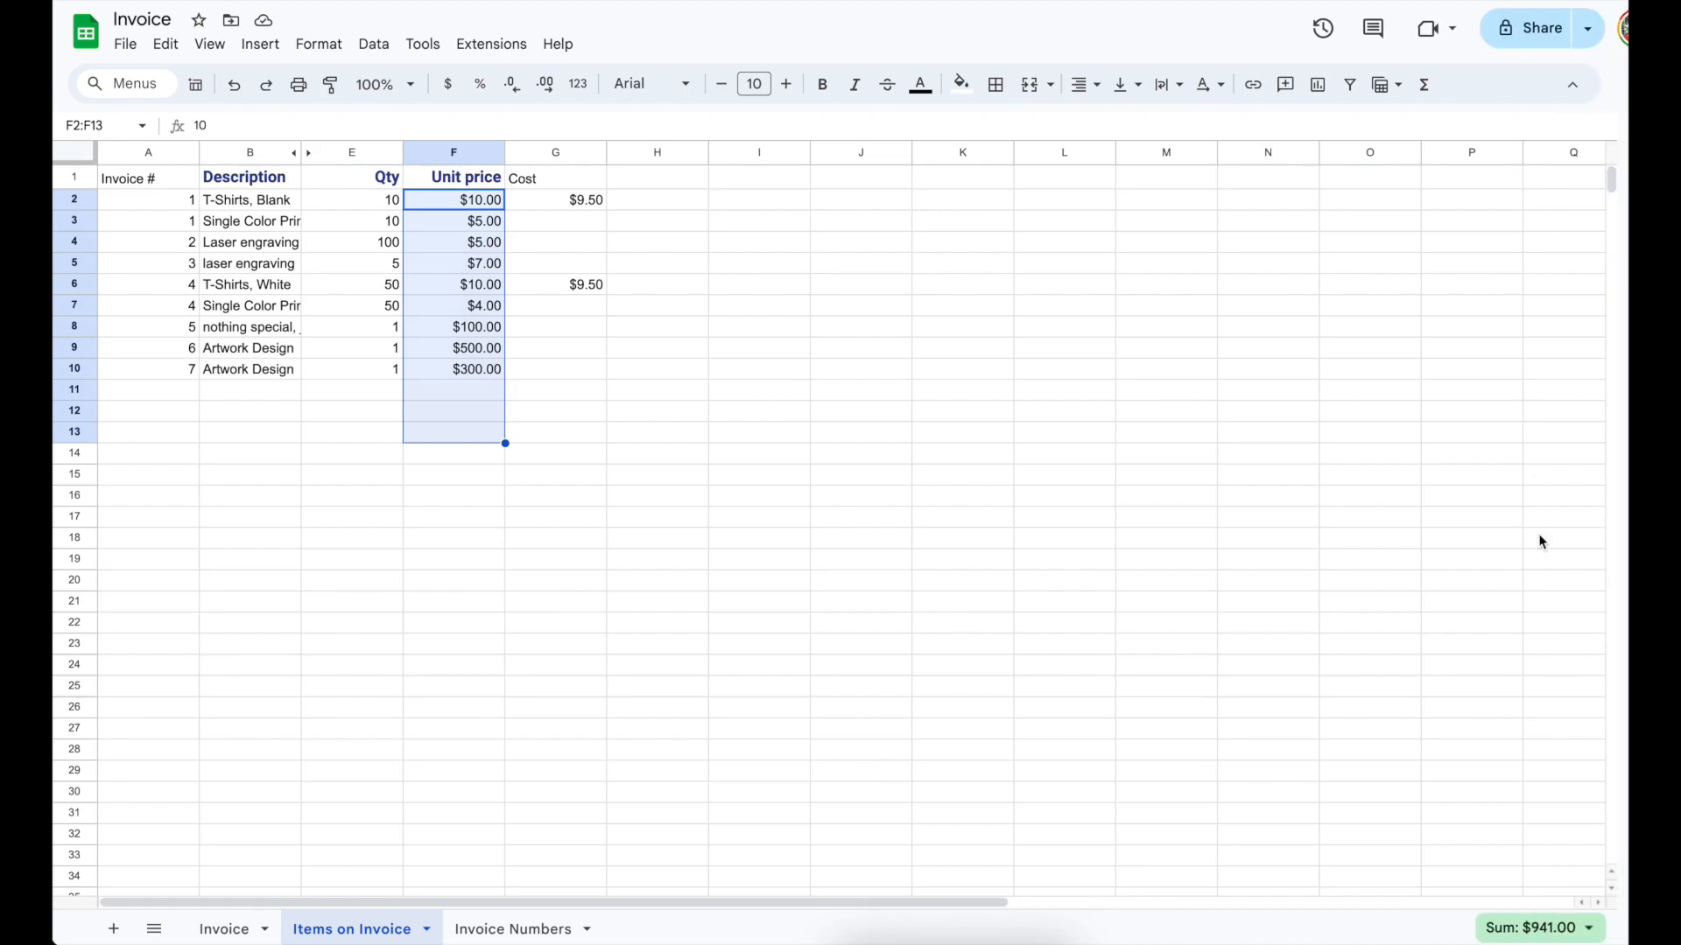
pyautogui.press('Right')
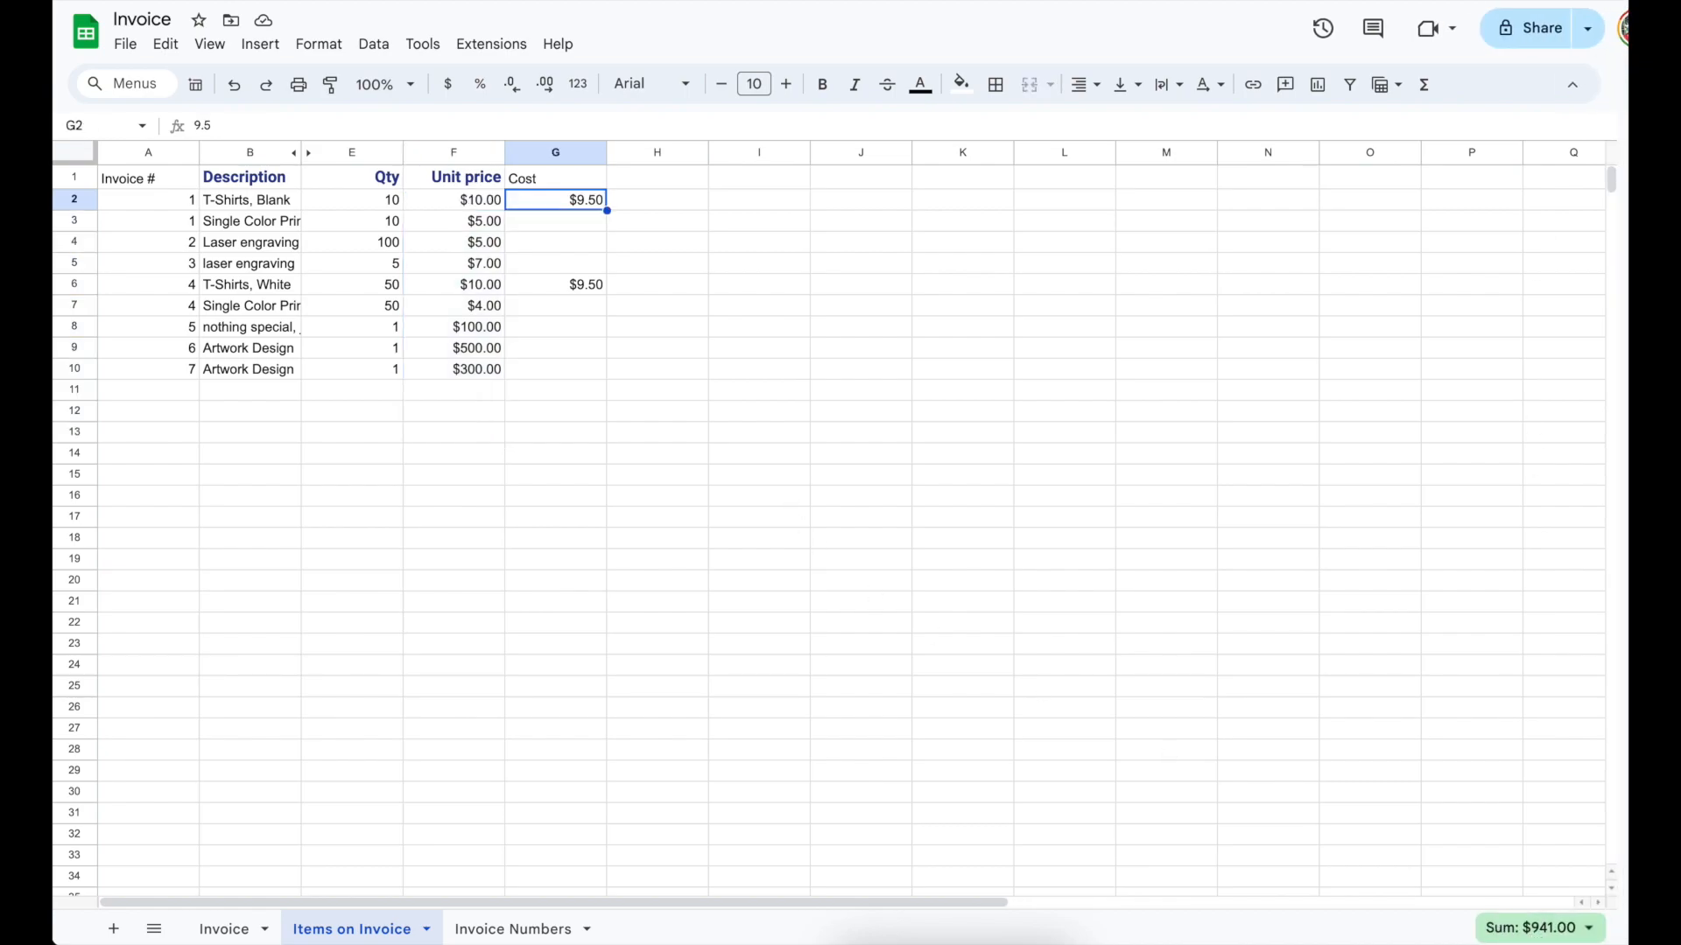
pyautogui.hotkey('shift', 'Down')
pyautogui.hotkey('shift', 'Down')
pyautogui.hotkey('shift', 'Down')
pyautogui.hotkey('shift', 'Down')
pyautogui.hotkey('shift', 'Down')
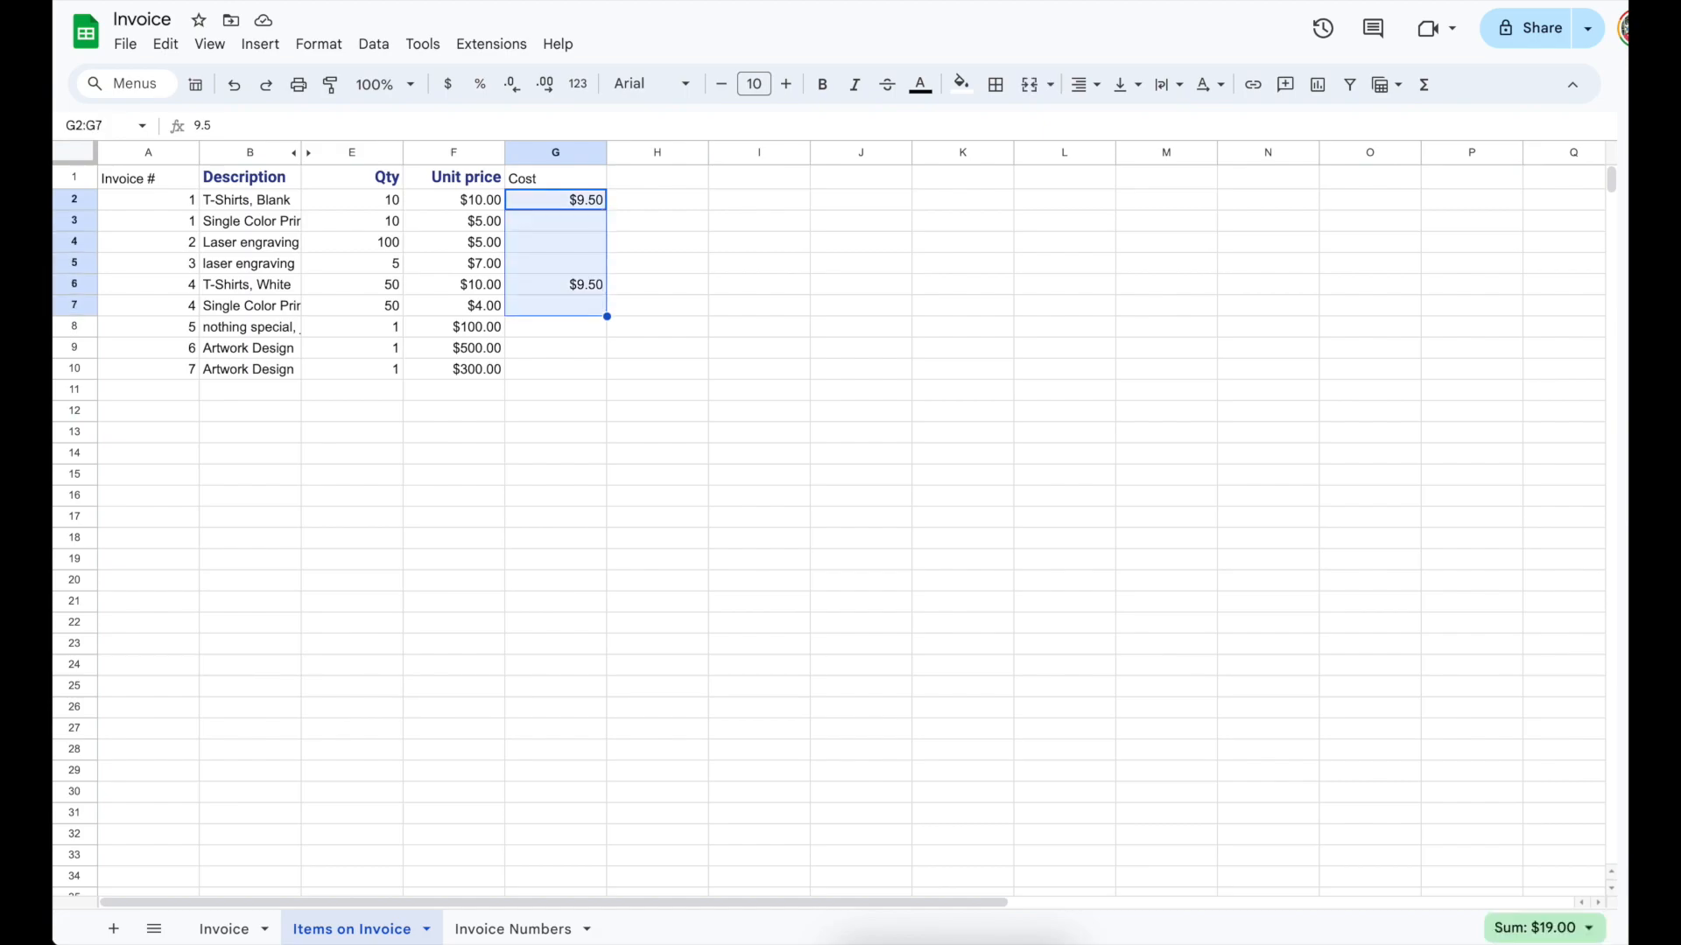
pyautogui.press('Up')
pyautogui.press('Left')
pyautogui.press('Left')
pyautogui.press('Left')
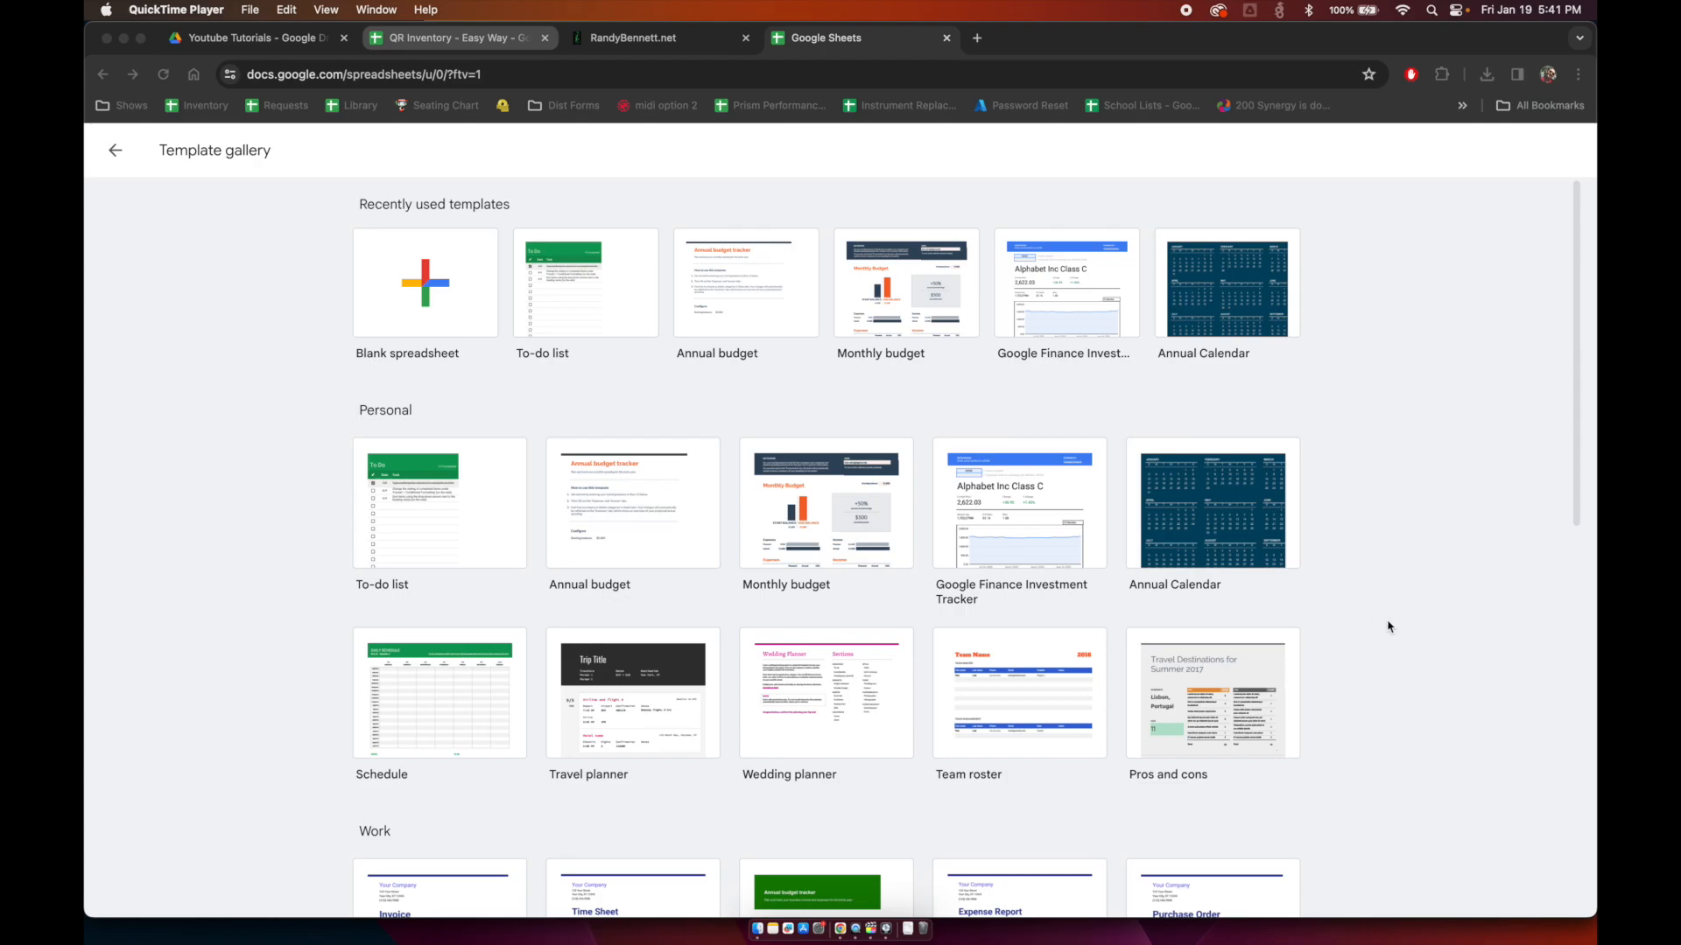
# Step: Scroll the template gallery down to the Work templates, including Invoice
pyautogui.scroll(-5, 1411, 703)
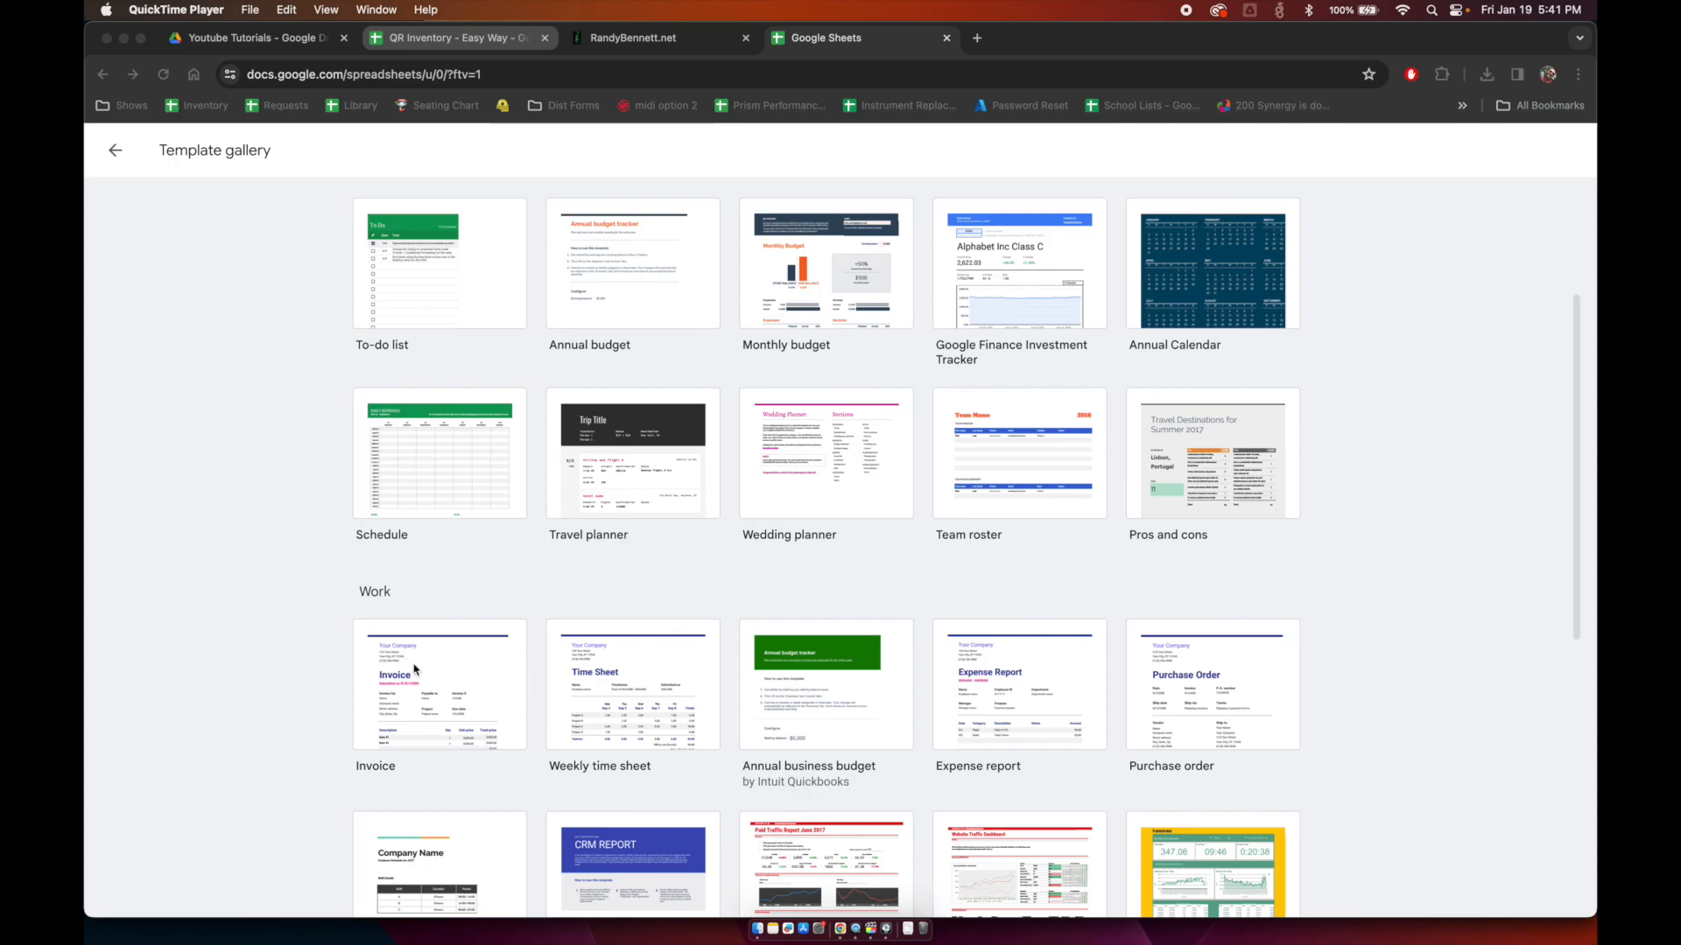
pyautogui.scroll(3, 289, 601)
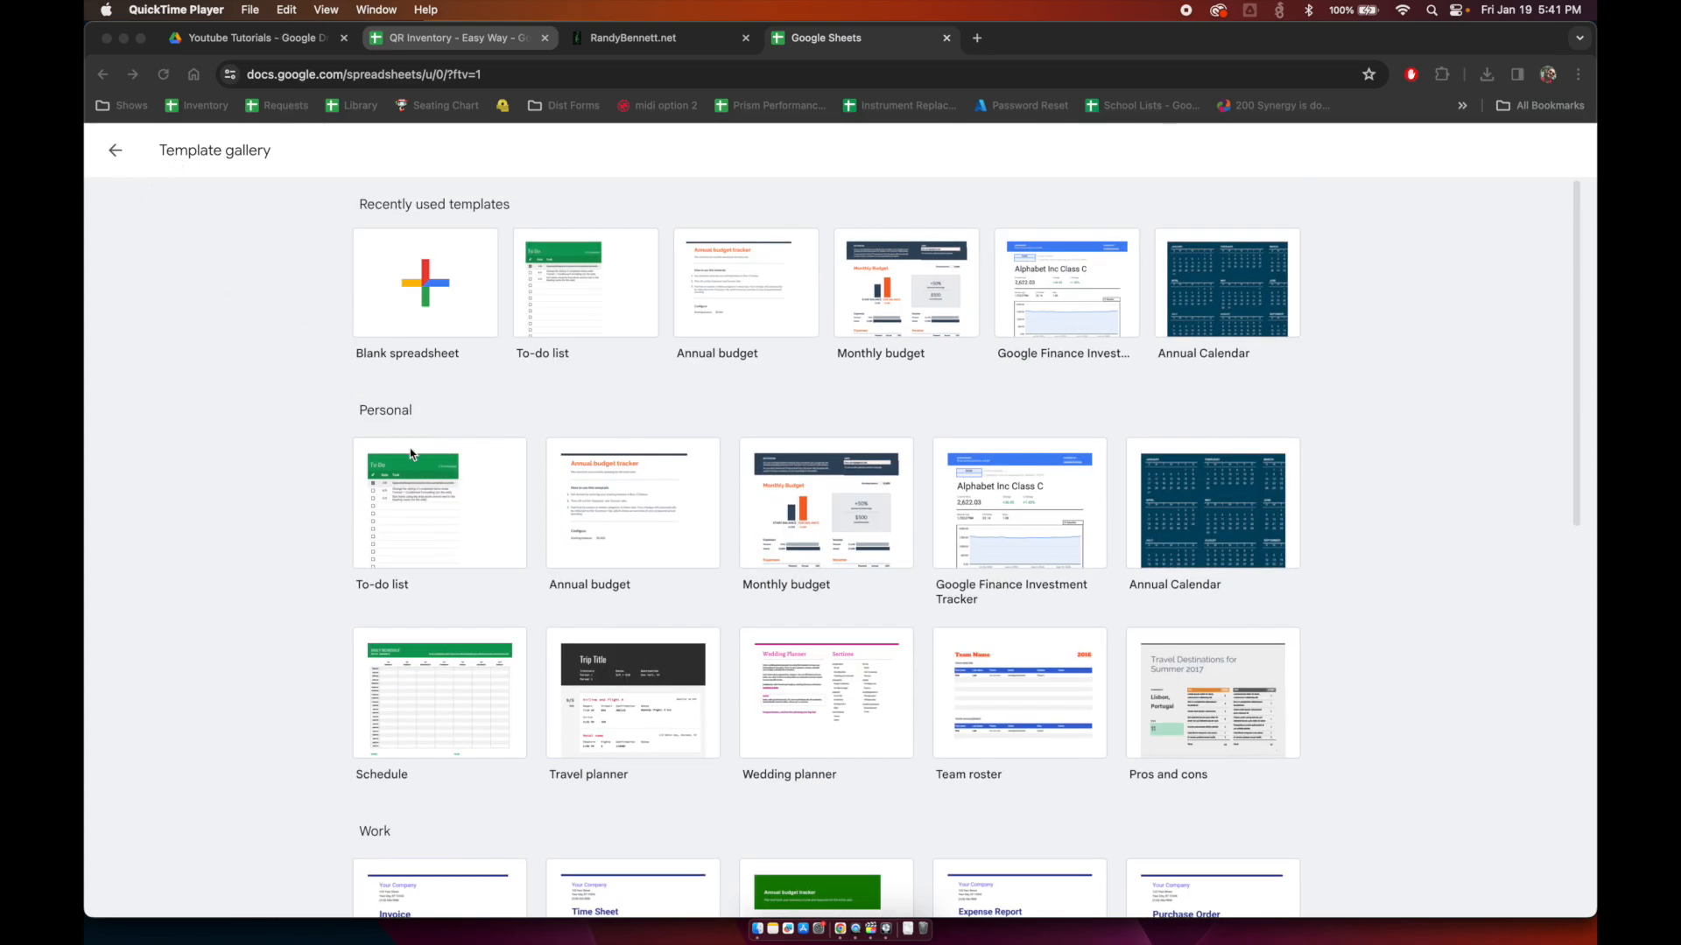
pyautogui.scroll(-5, 360, 443)
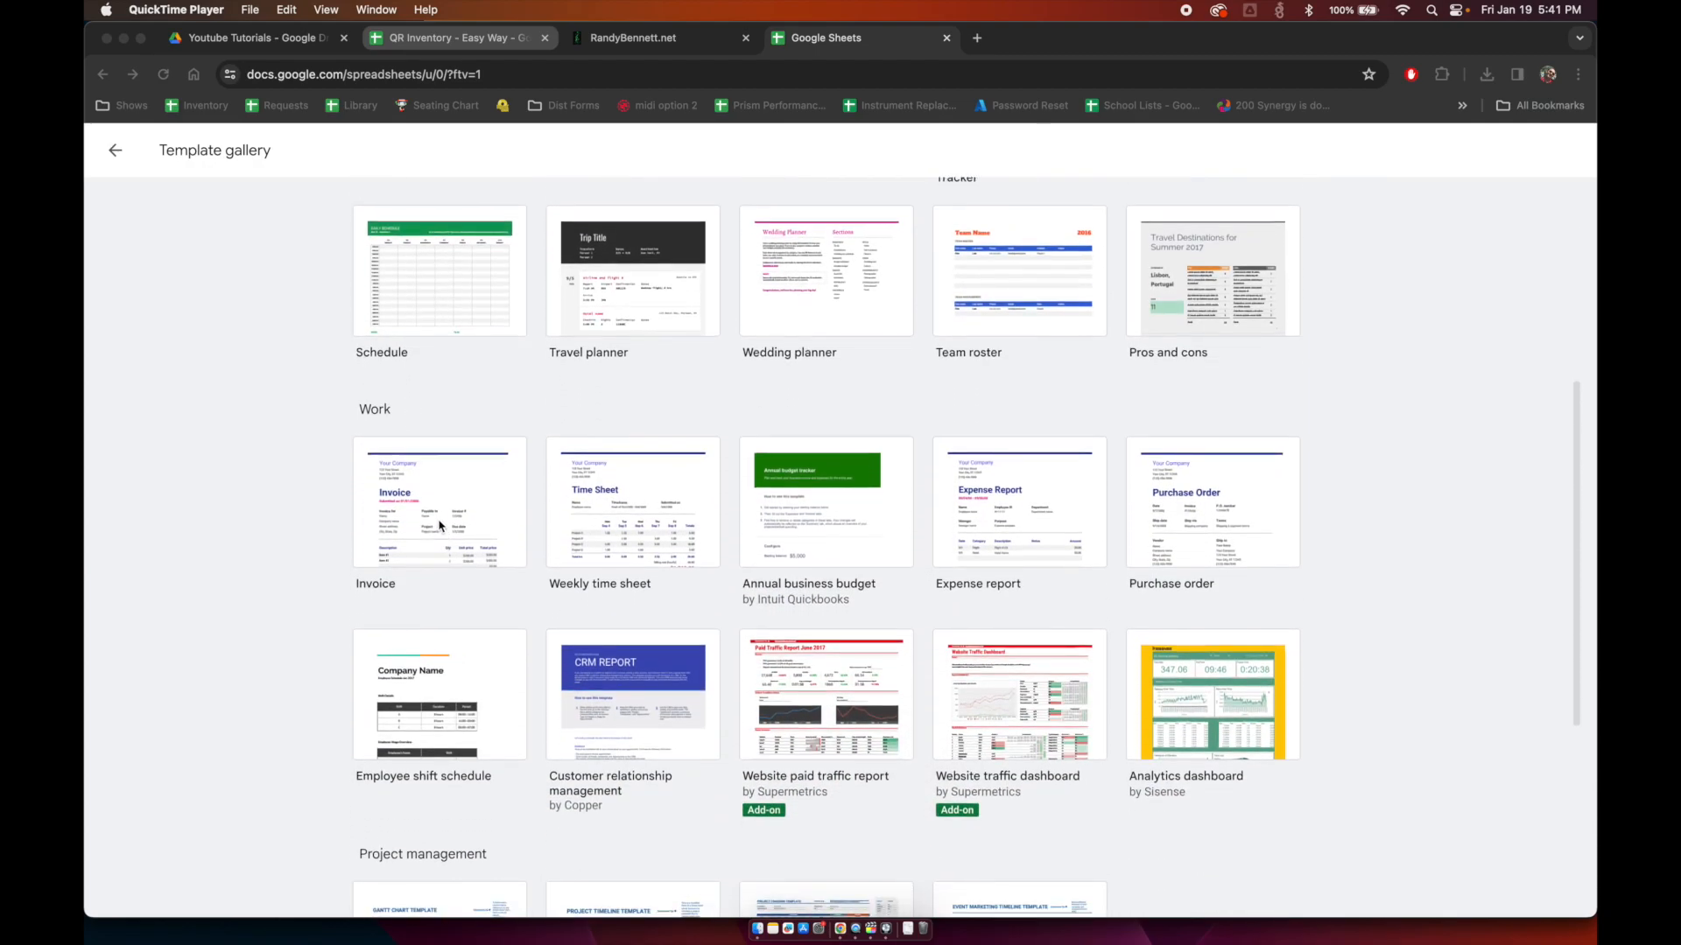
pyautogui.click(442, 528)
pyautogui.click(848, 527)
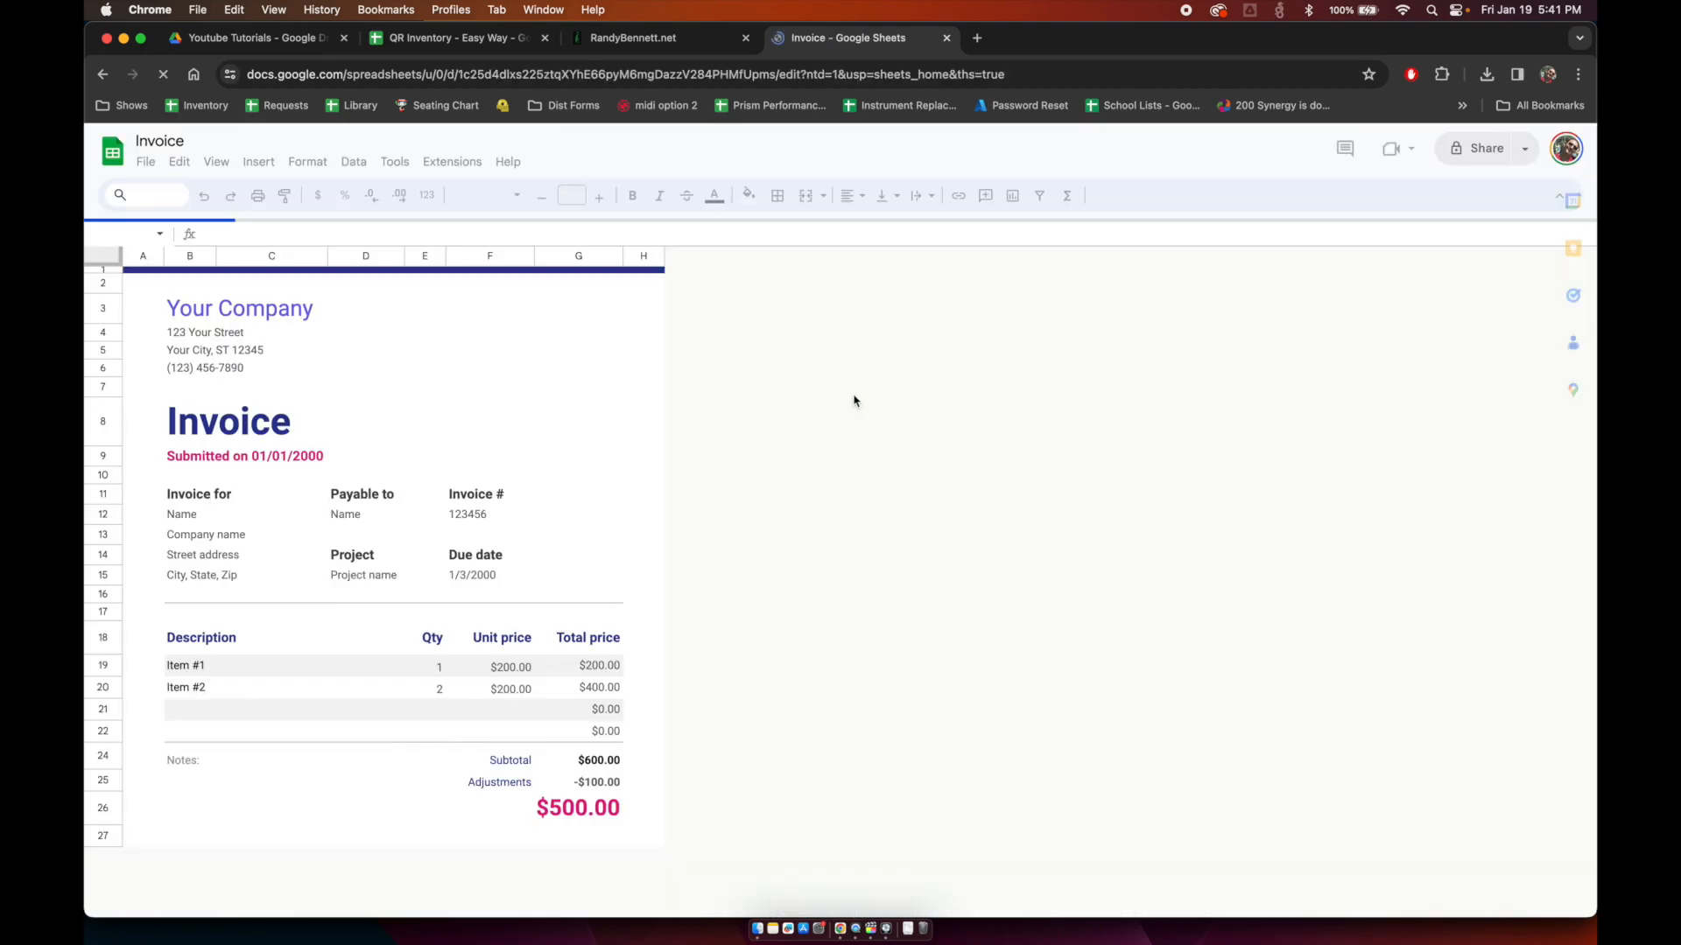
pyautogui.click(197, 665)
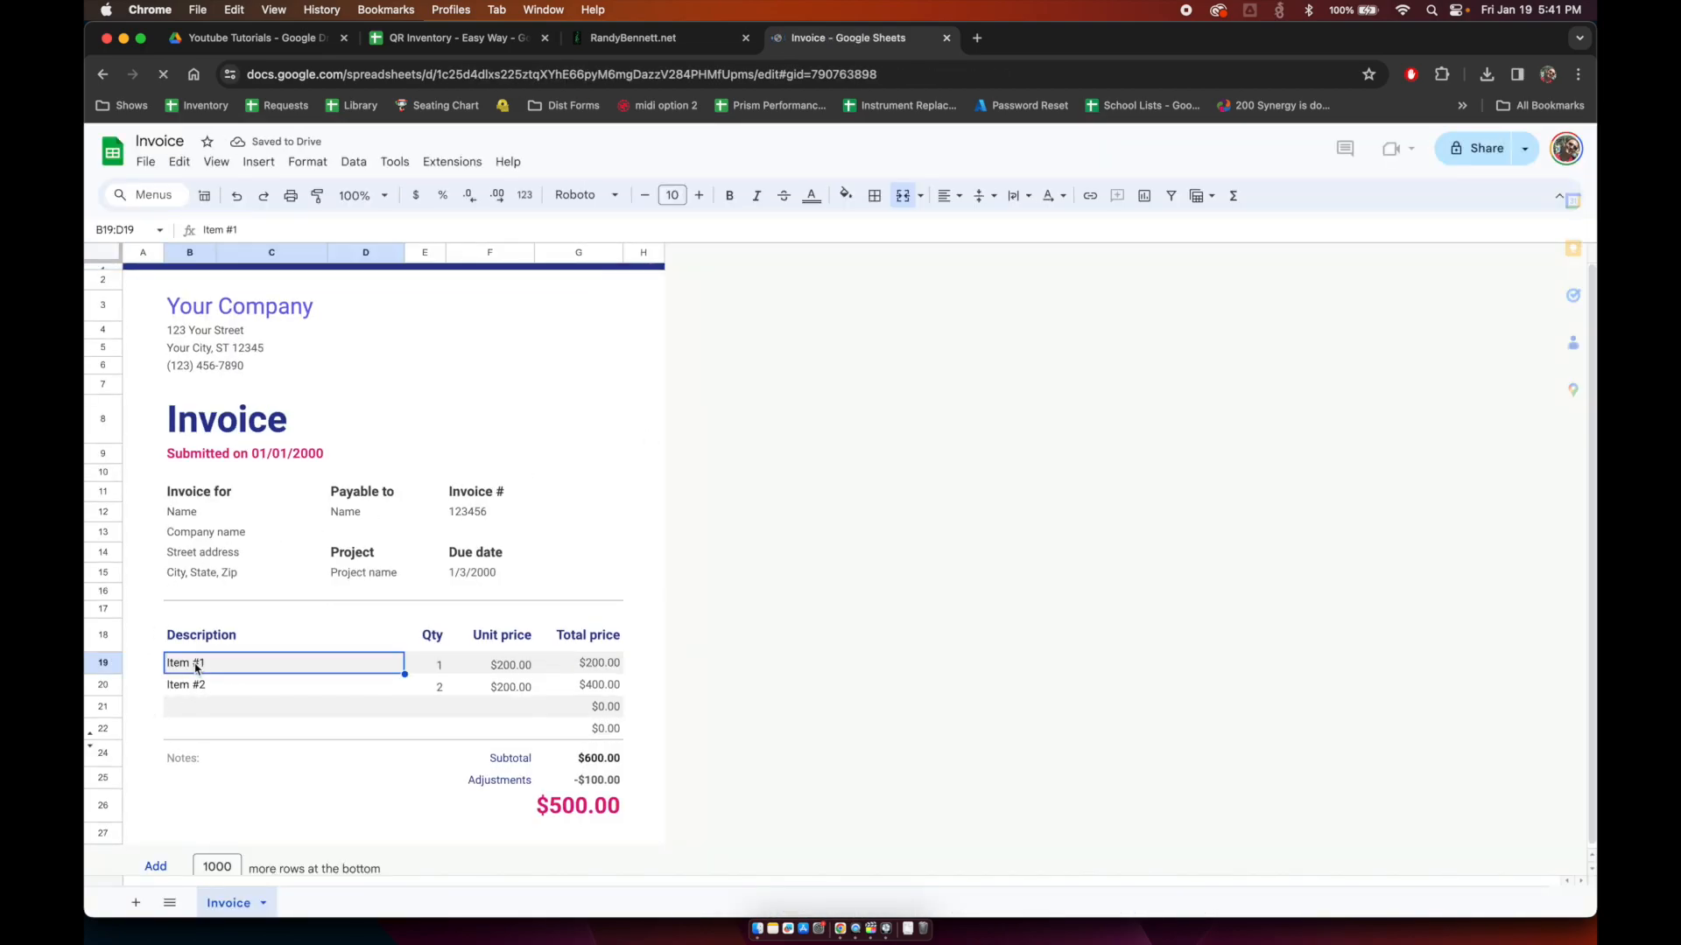
pyautogui.press('Up')
pyautogui.press('Up')
pyautogui.press('Up')
pyautogui.press('Up')
pyautogui.press('Up')
pyautogui.press('Up')
pyautogui.press('Up')
pyautogui.press('Up')
pyautogui.press('Up')
pyautogui.press('Up')
pyautogui.press('Up')
pyautogui.press('Up')
pyautogui.press('Up')
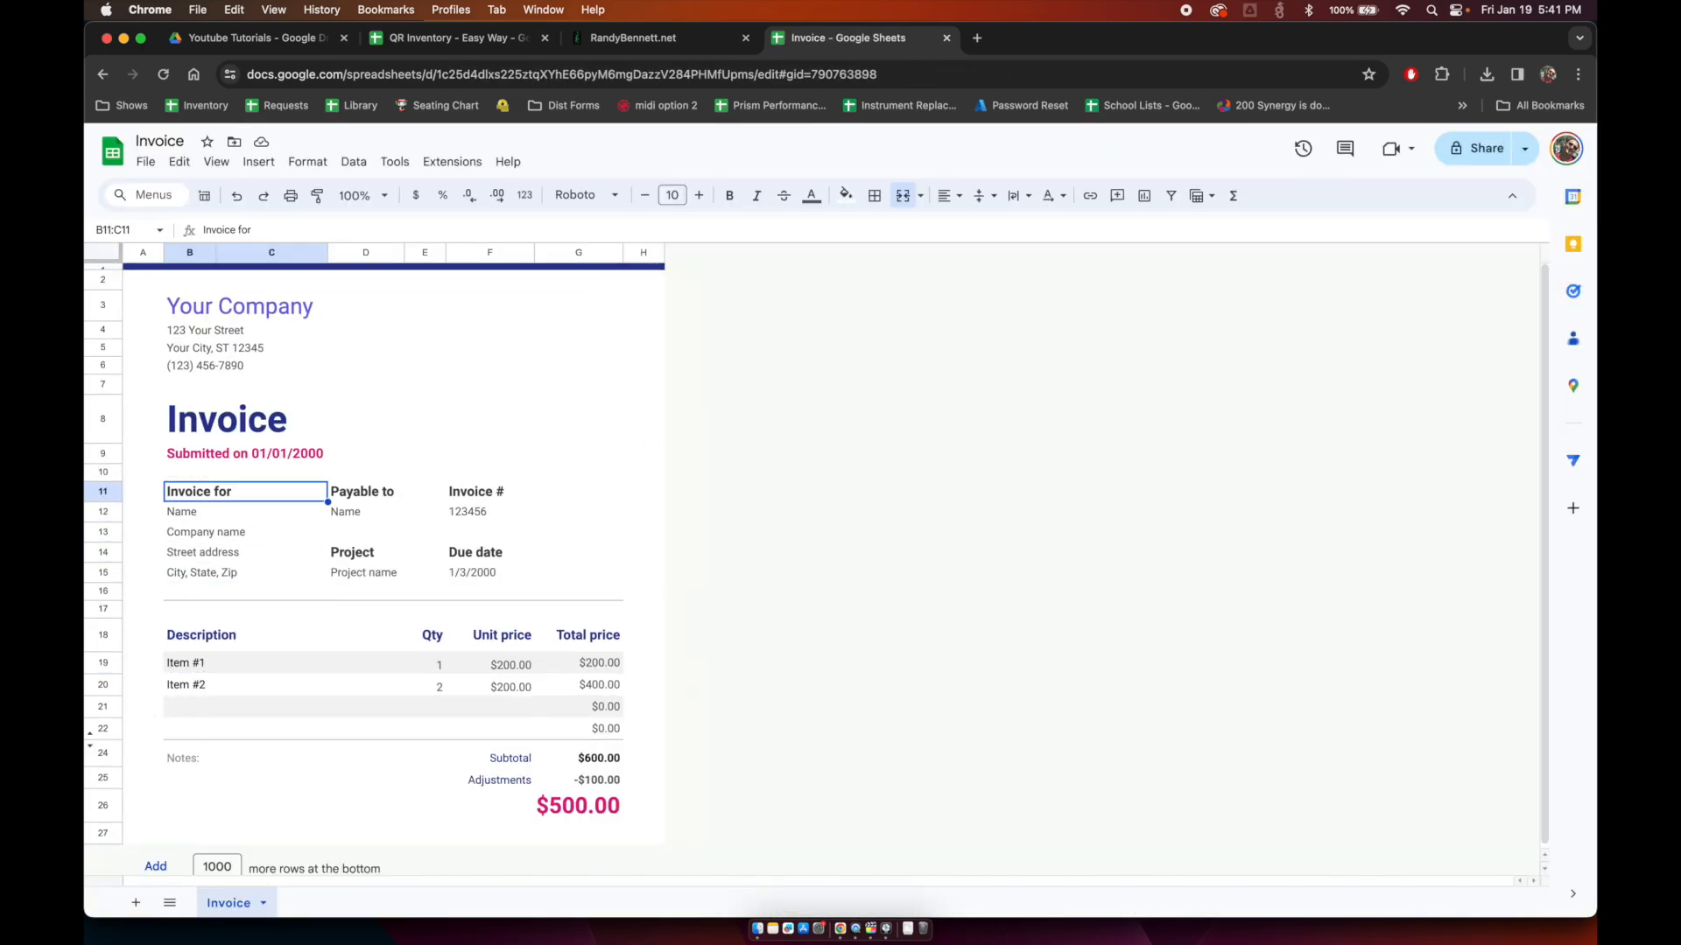
pyautogui.press('Up')
pyautogui.press('Up')
pyautogui.press('Down')
pyautogui.press('Down')
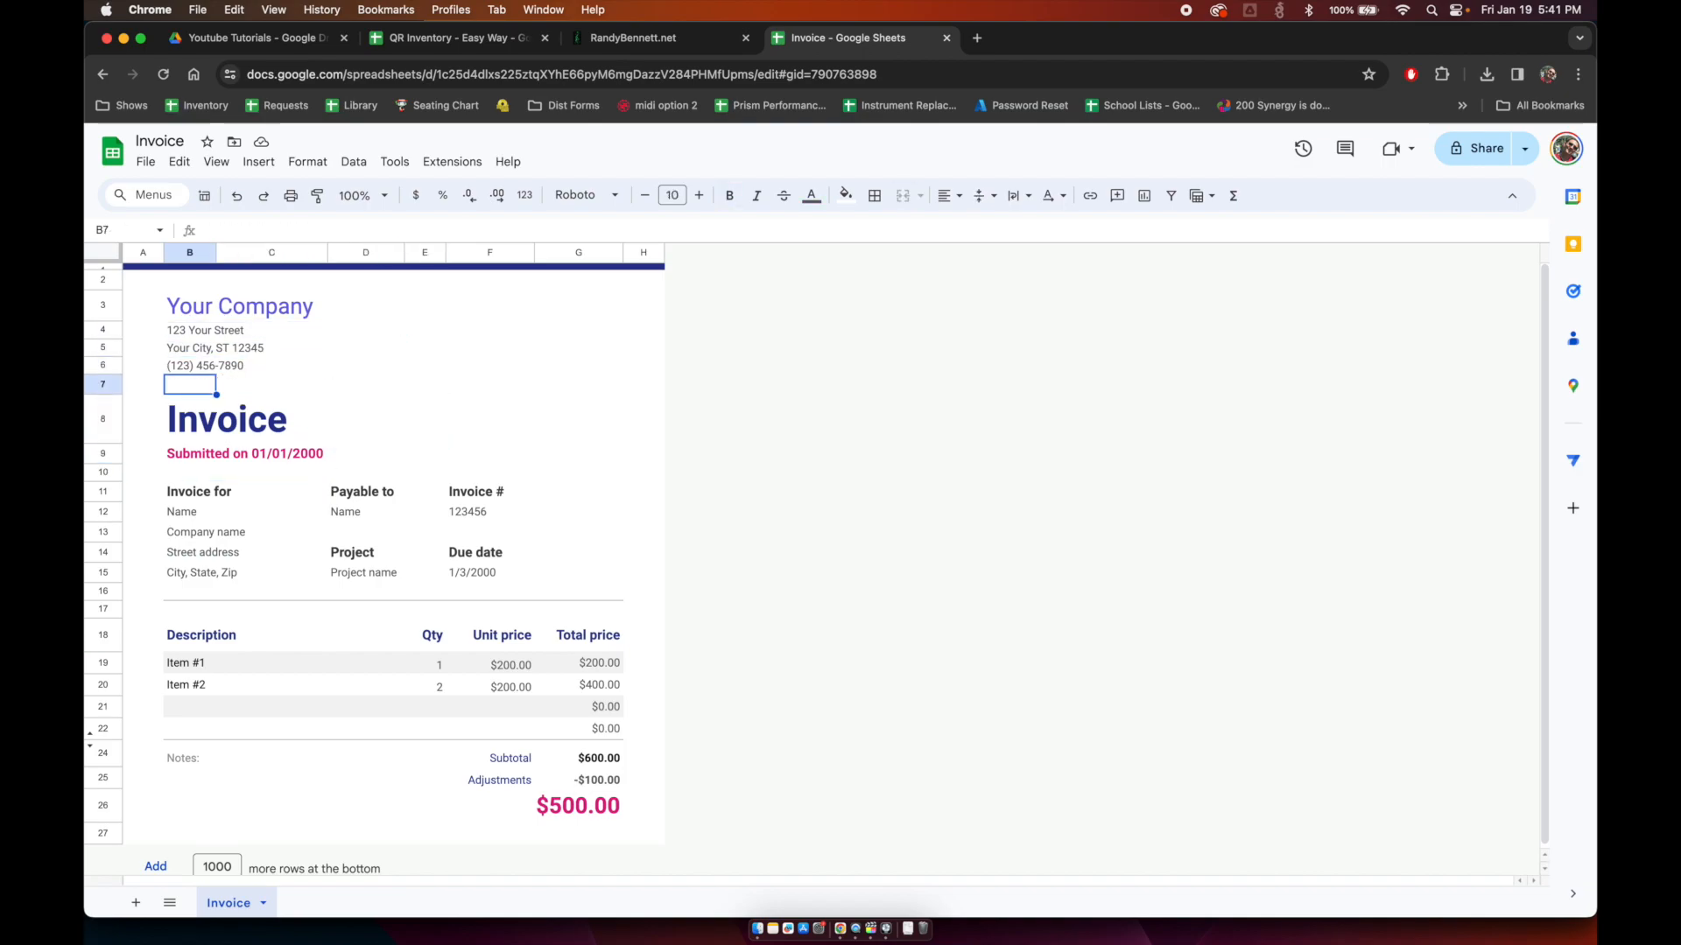
pyautogui.press('Down')
pyautogui.press('Down')
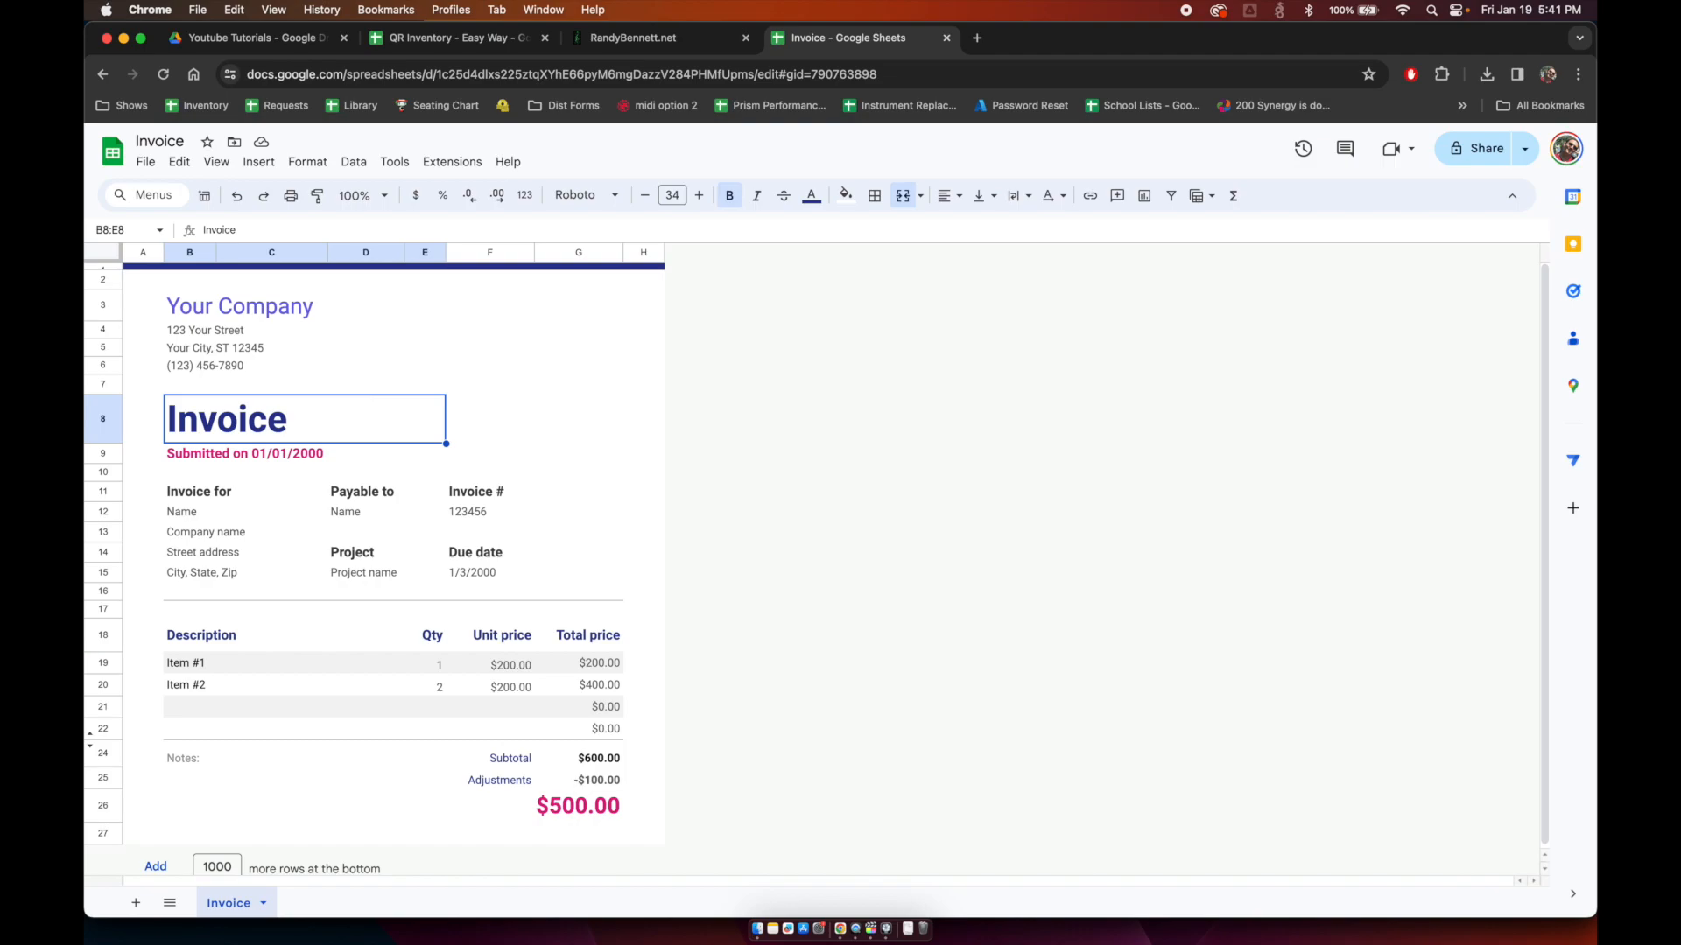
pyautogui.press('Down')
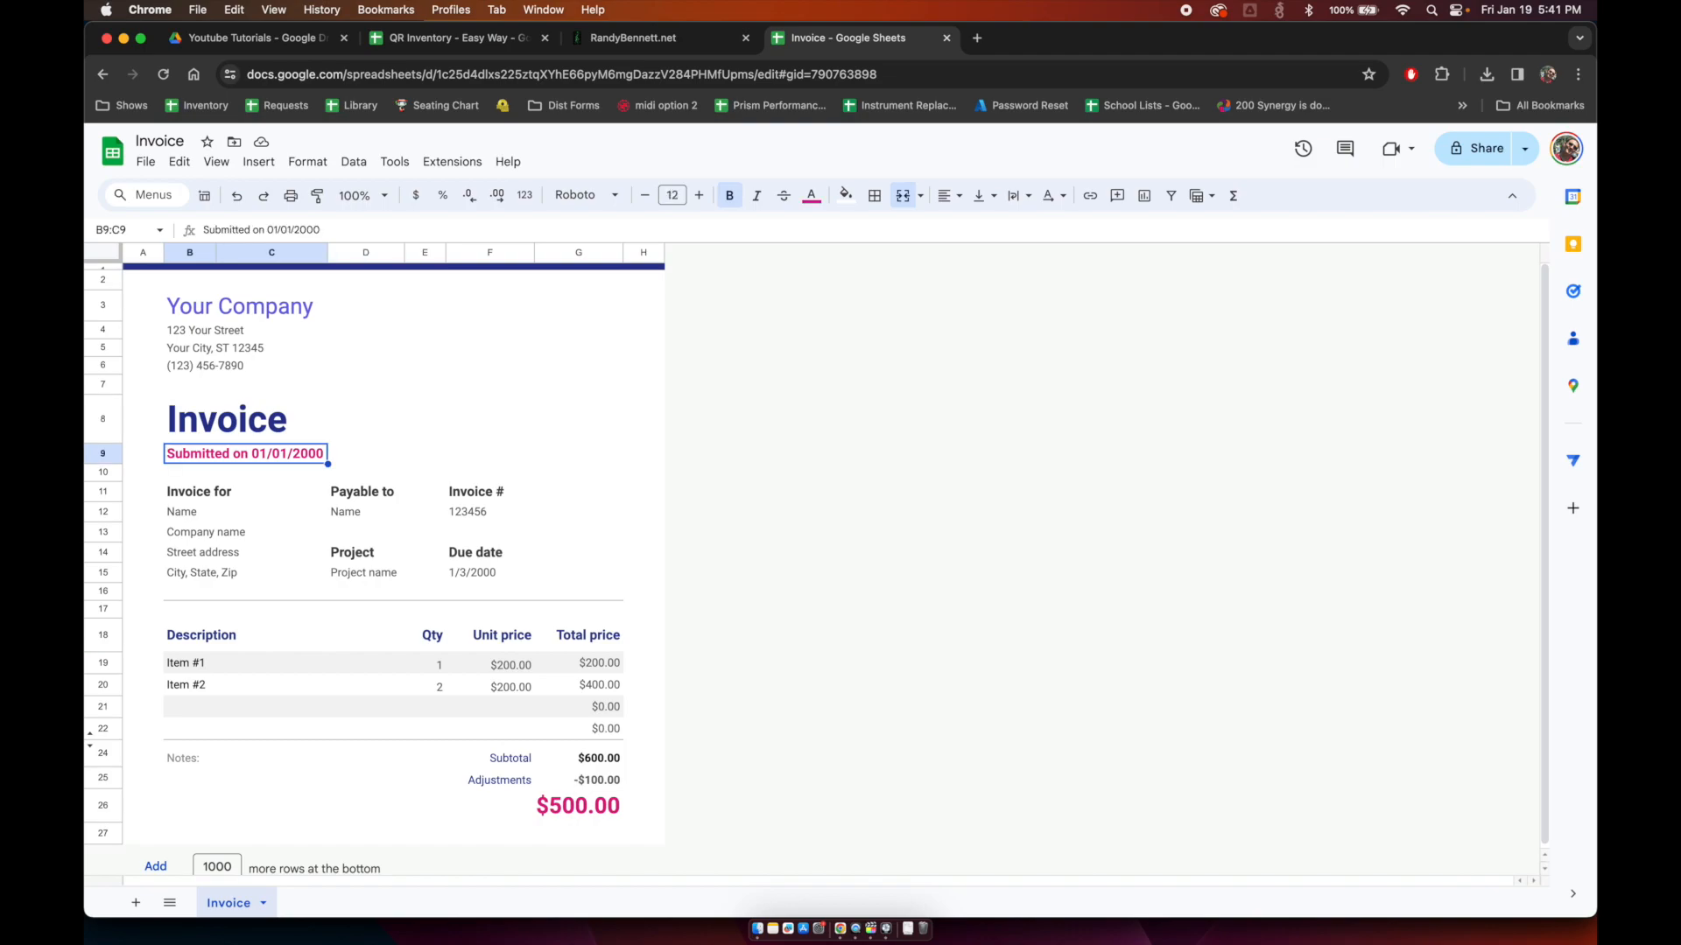
# Step: Add a 'fix dates' comment to the submission date cell
pyautogui.rightClick(265, 457)
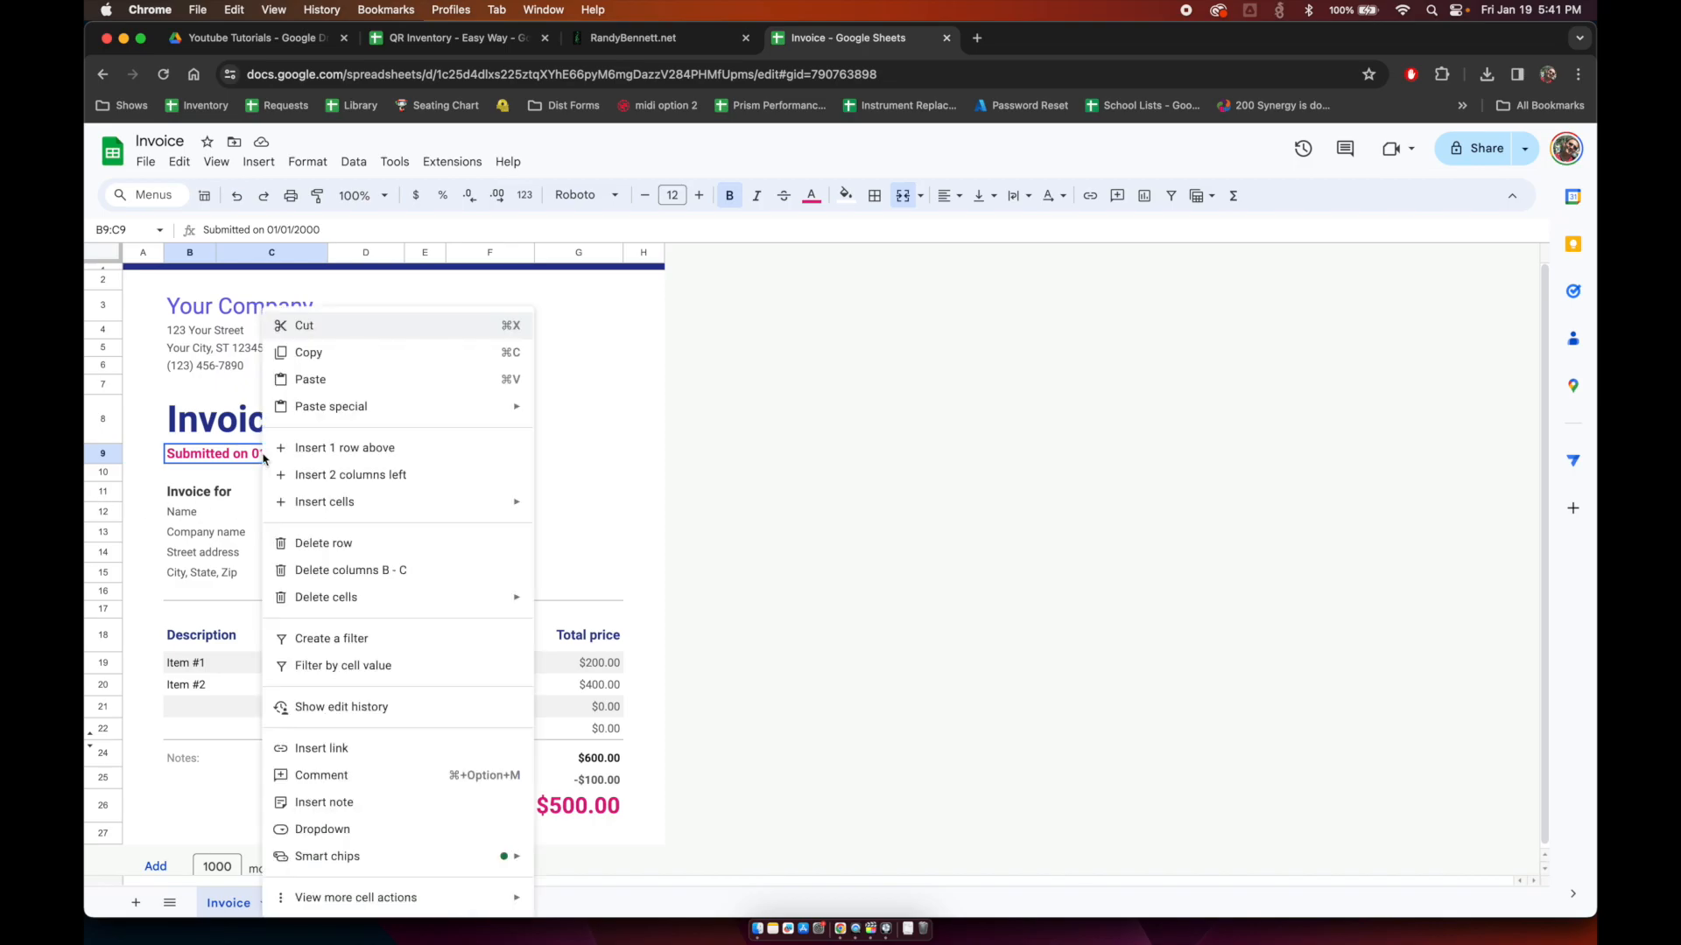
pyautogui.click(395, 777)
pyautogui.write('fix dates')
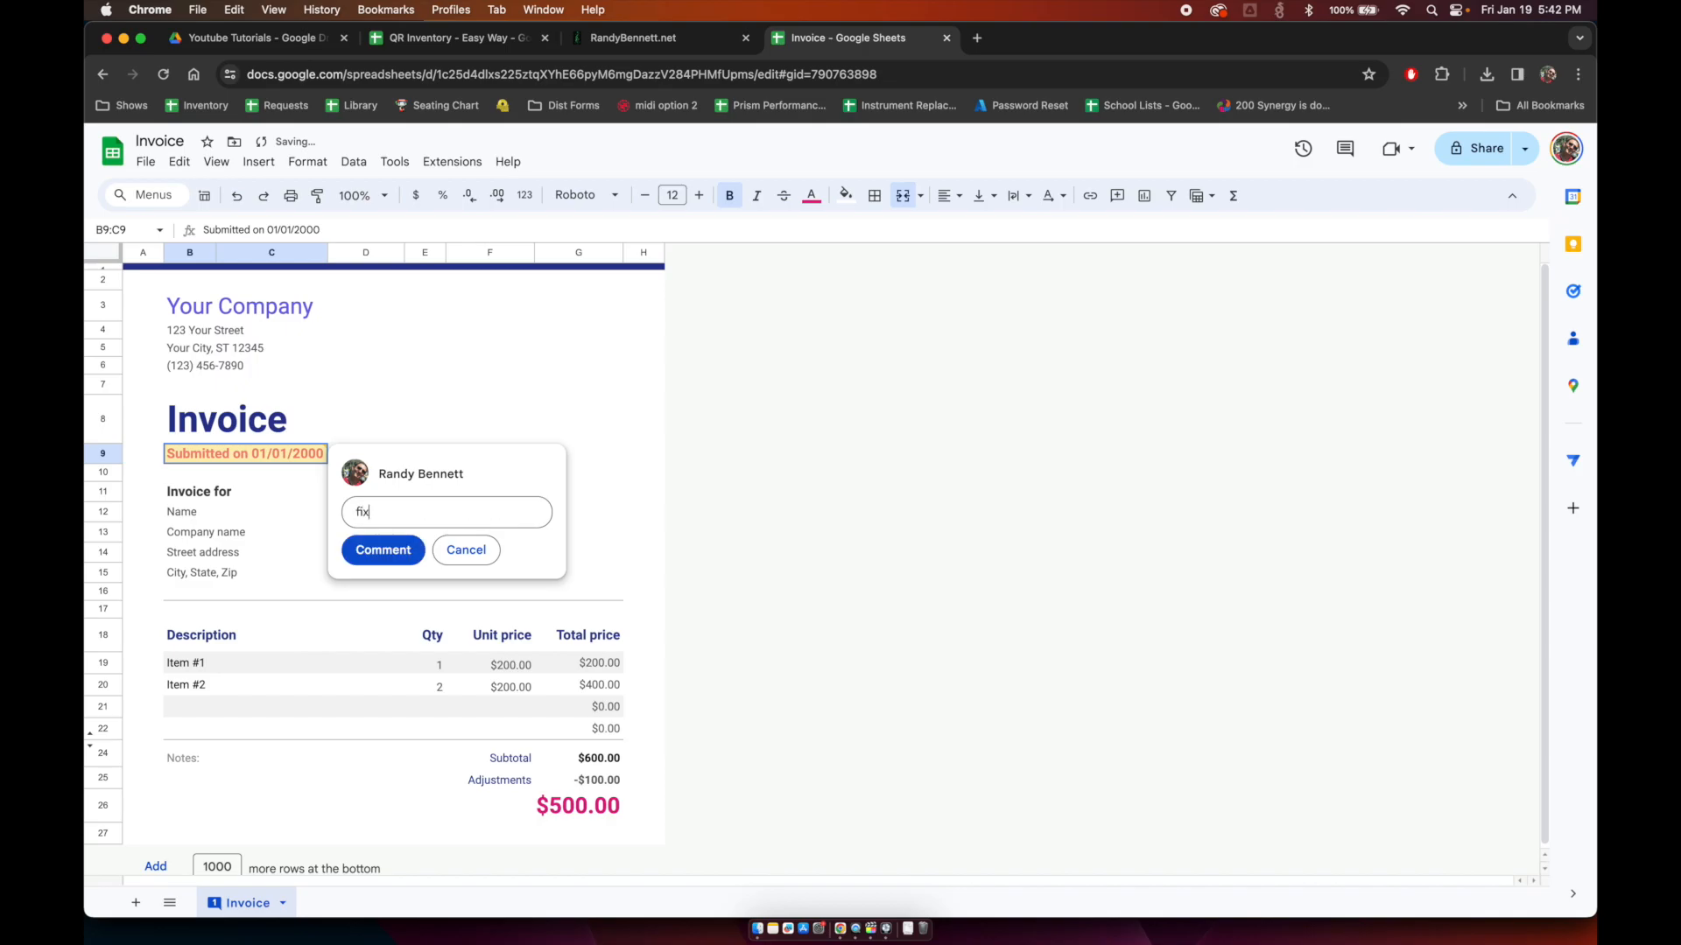
pyautogui.press('Return')
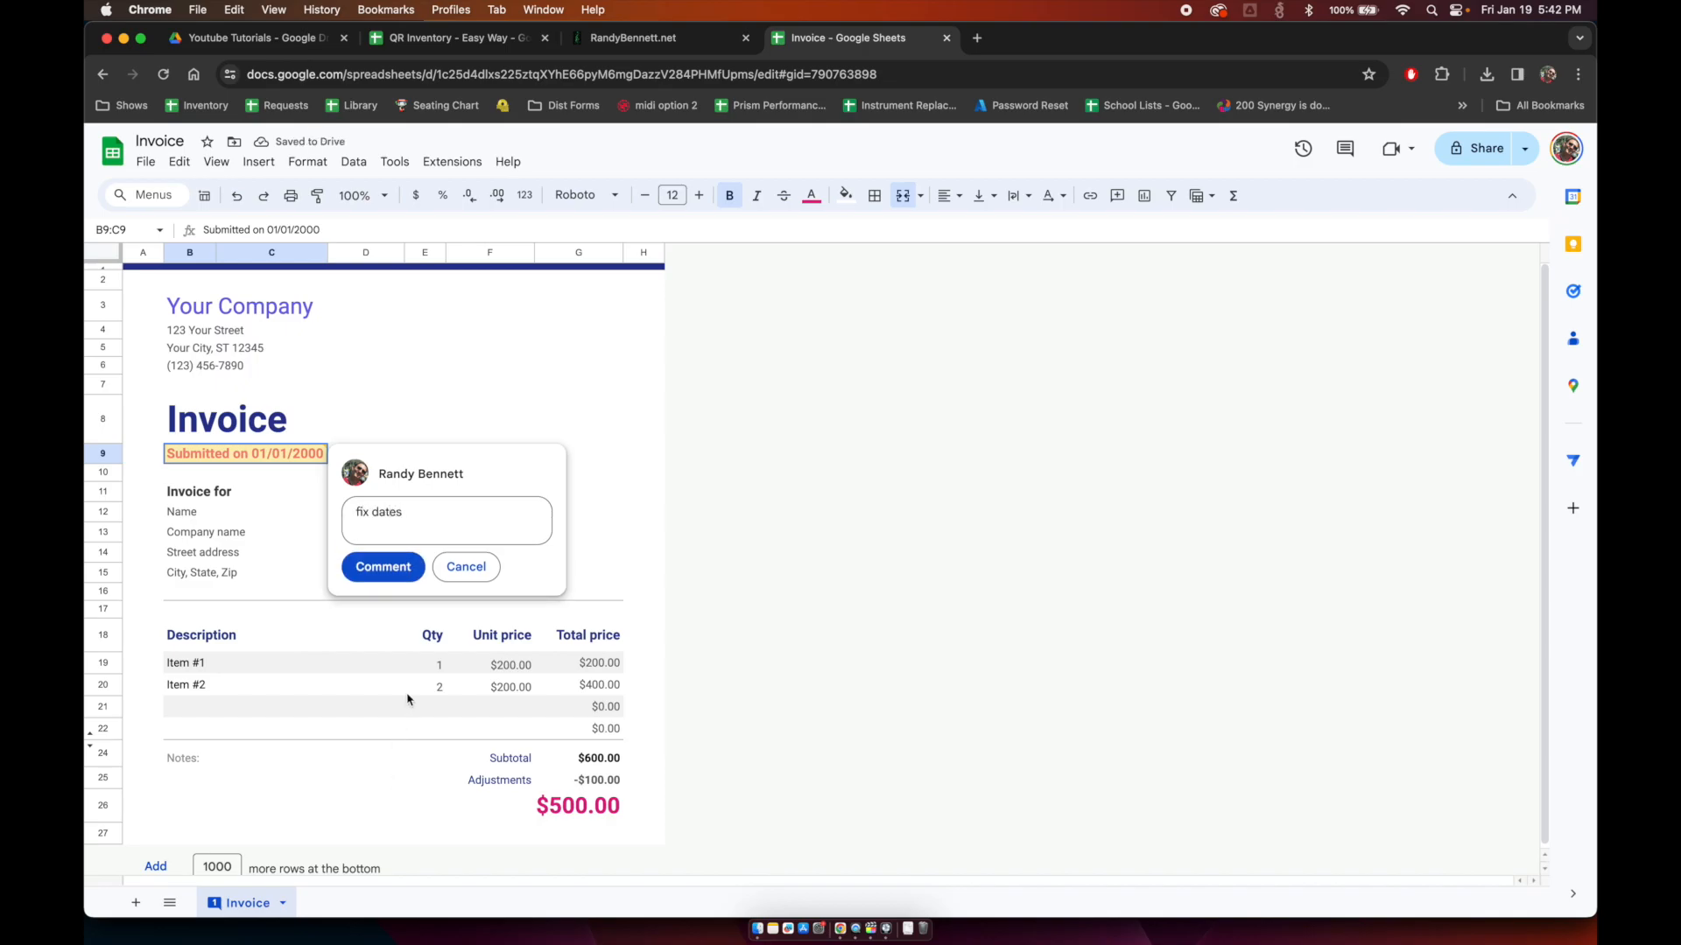
pyautogui.click(385, 569)
# Step: Clear the sample invoice number 123456 from the Invoice # cell
pyautogui.click(187, 516)
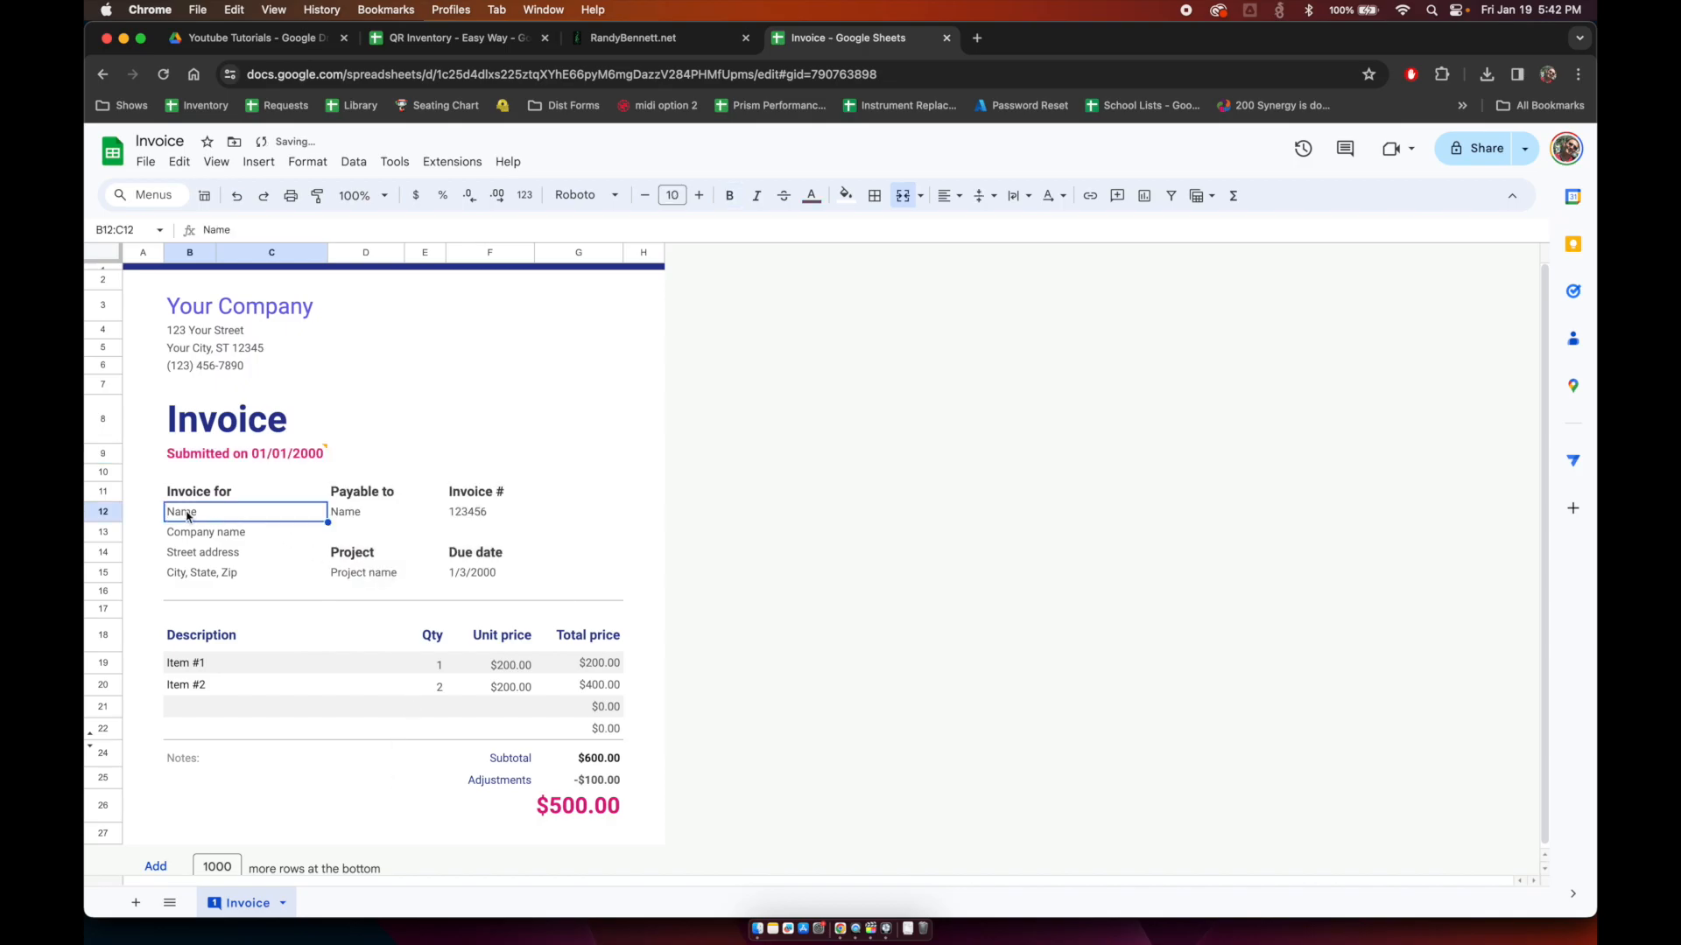
pyautogui.press('Down')
pyautogui.press('Down')
pyautogui.press('Down')
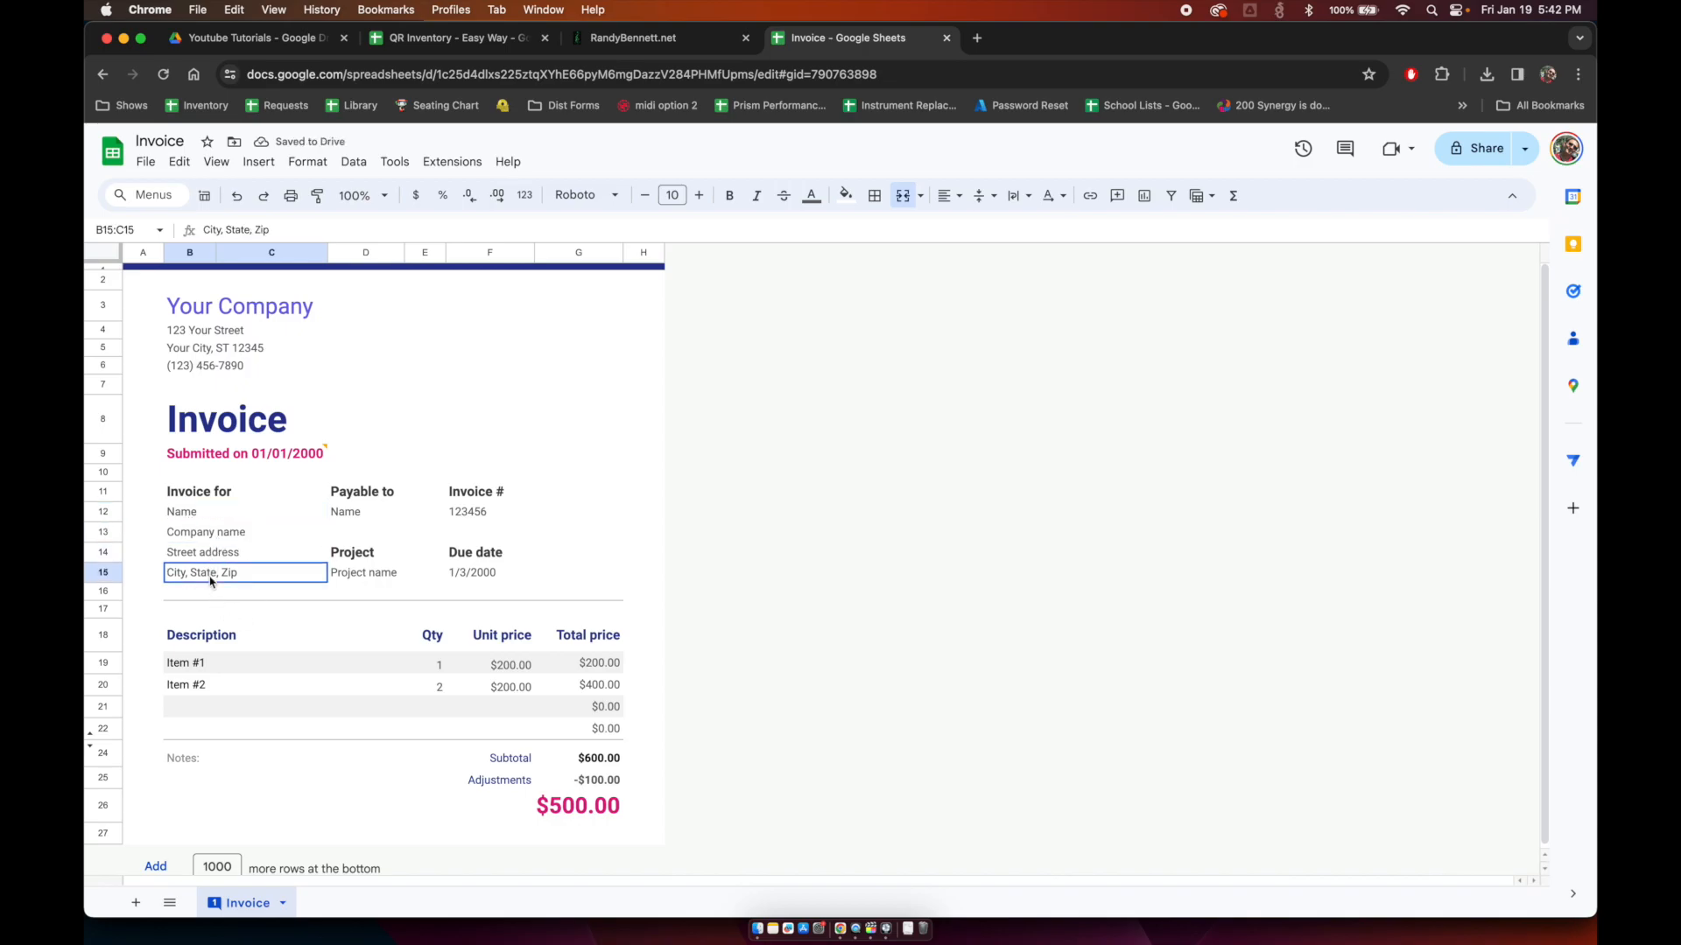
pyautogui.click(188, 516)
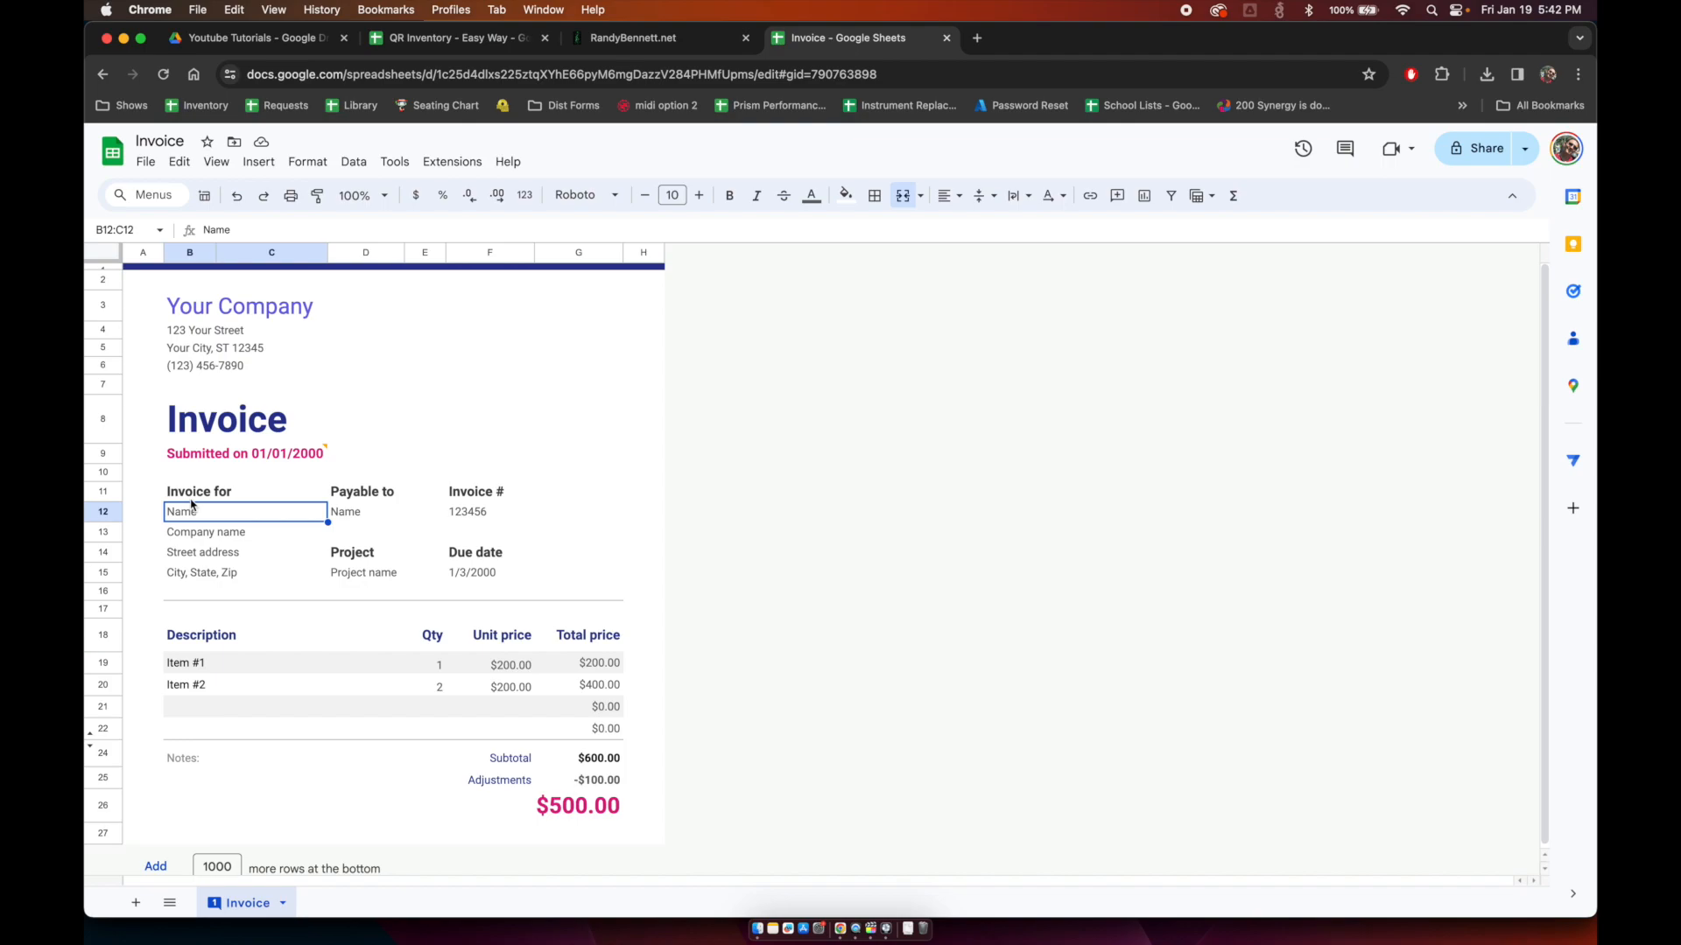
pyautogui.click(481, 518)
pyautogui.press('BackSpace')
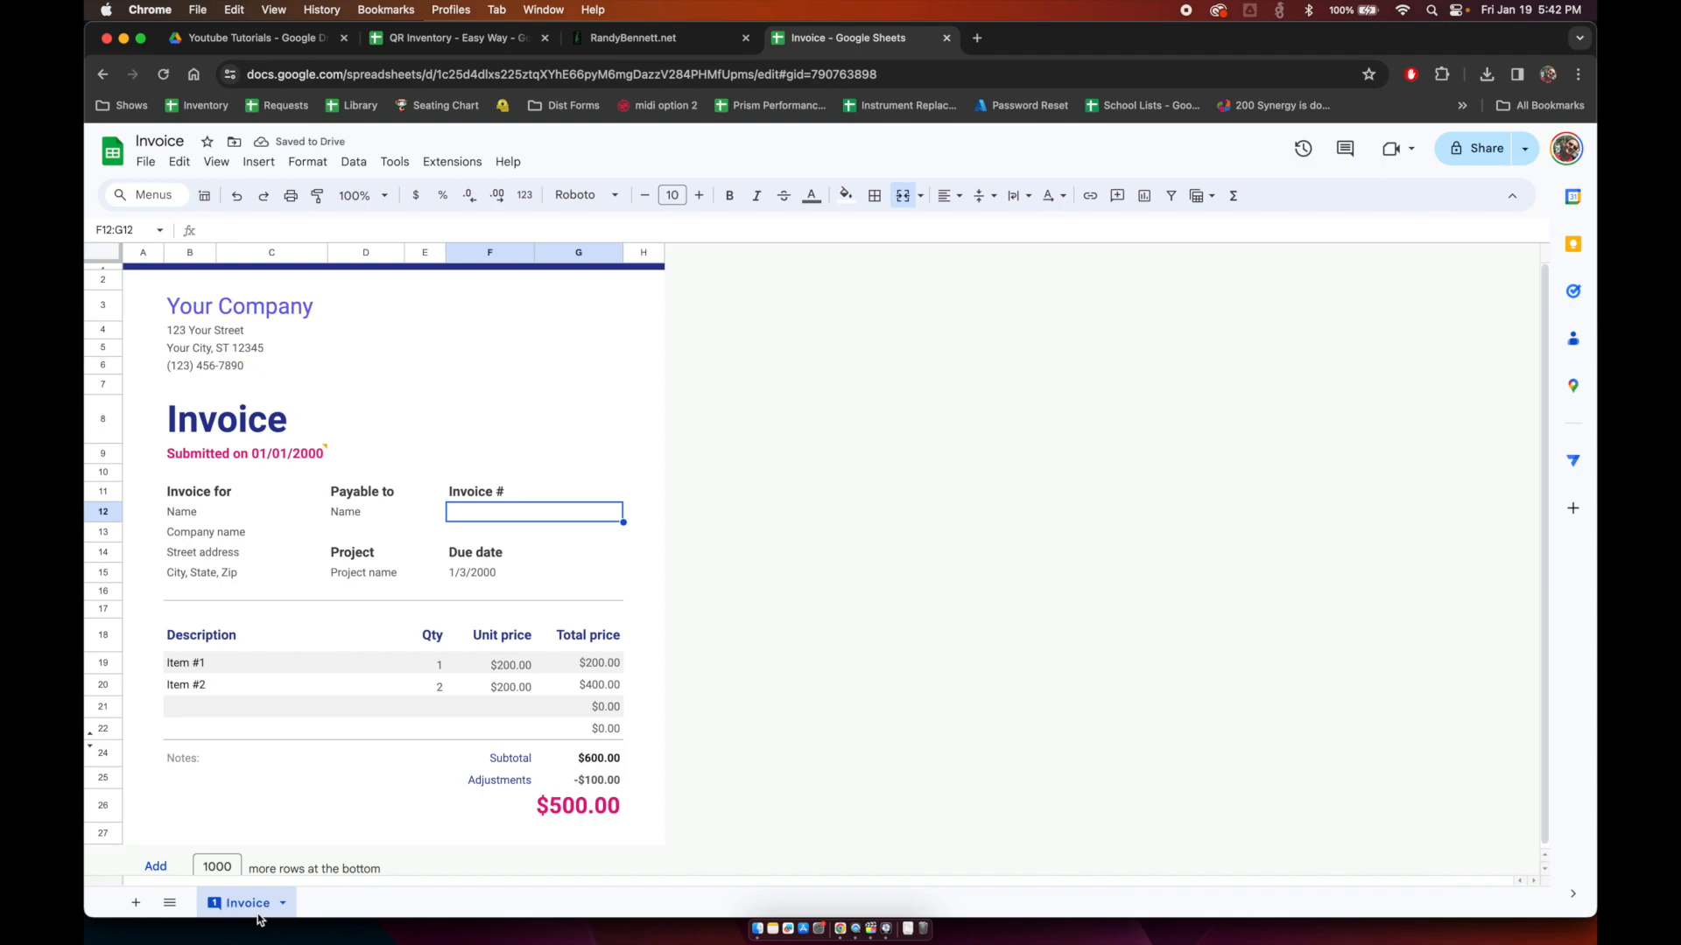
pyautogui.click(175, 671)
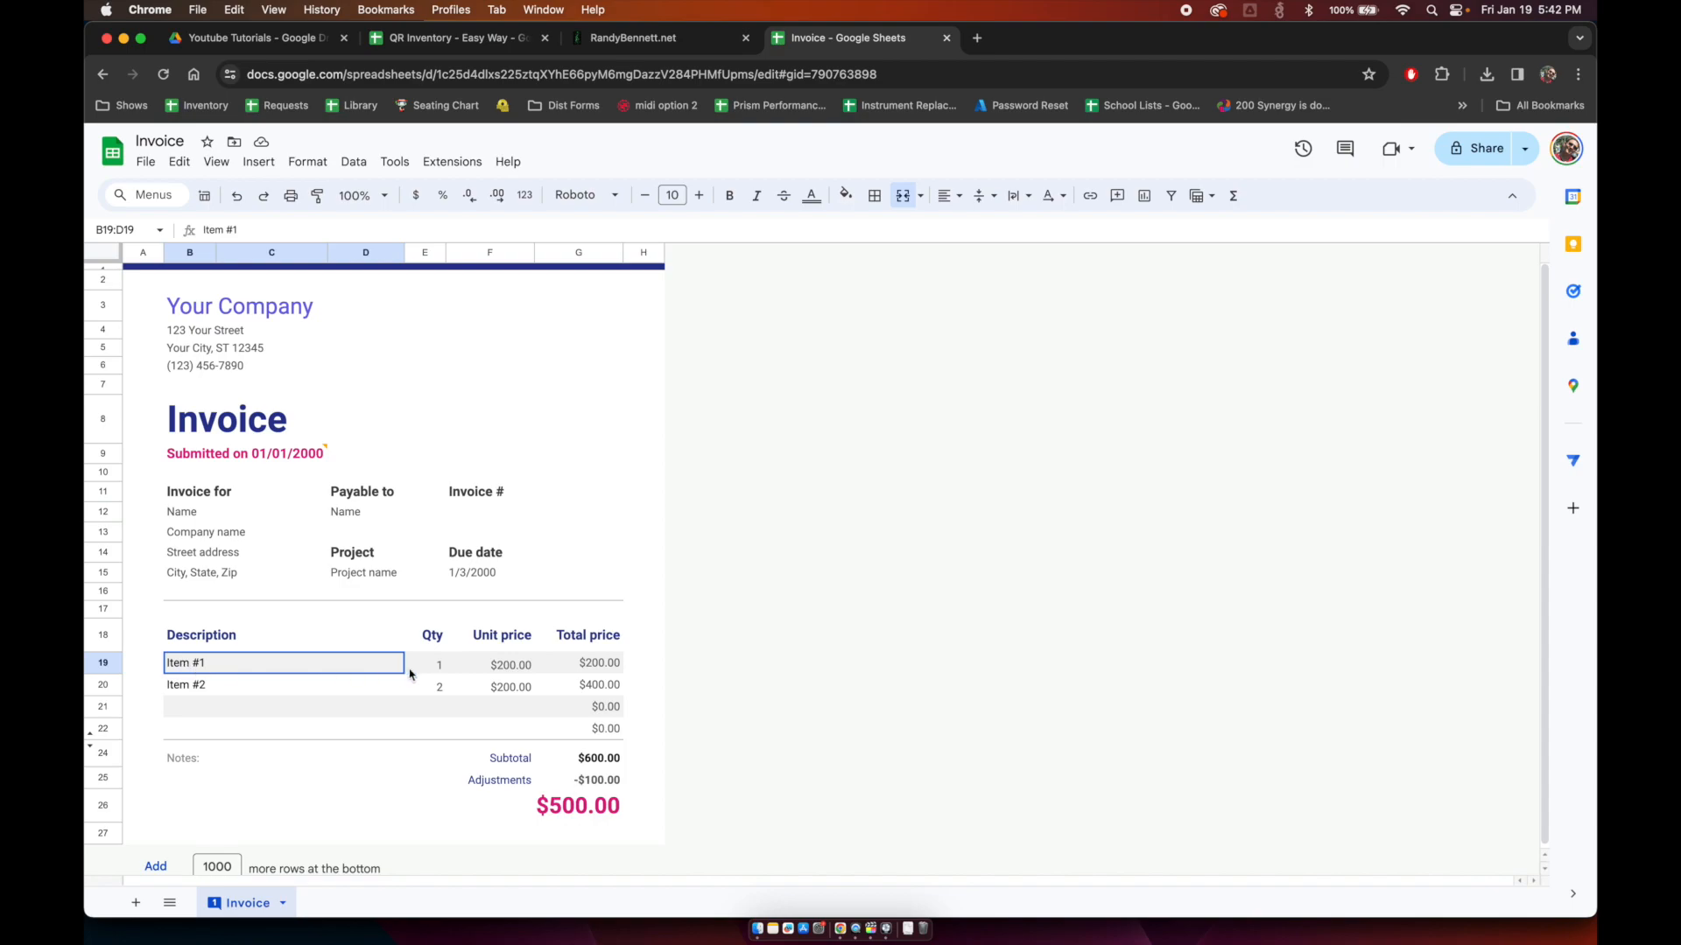
pyautogui.moveTo(405, 672); pyautogui.dragTo(522, 685)
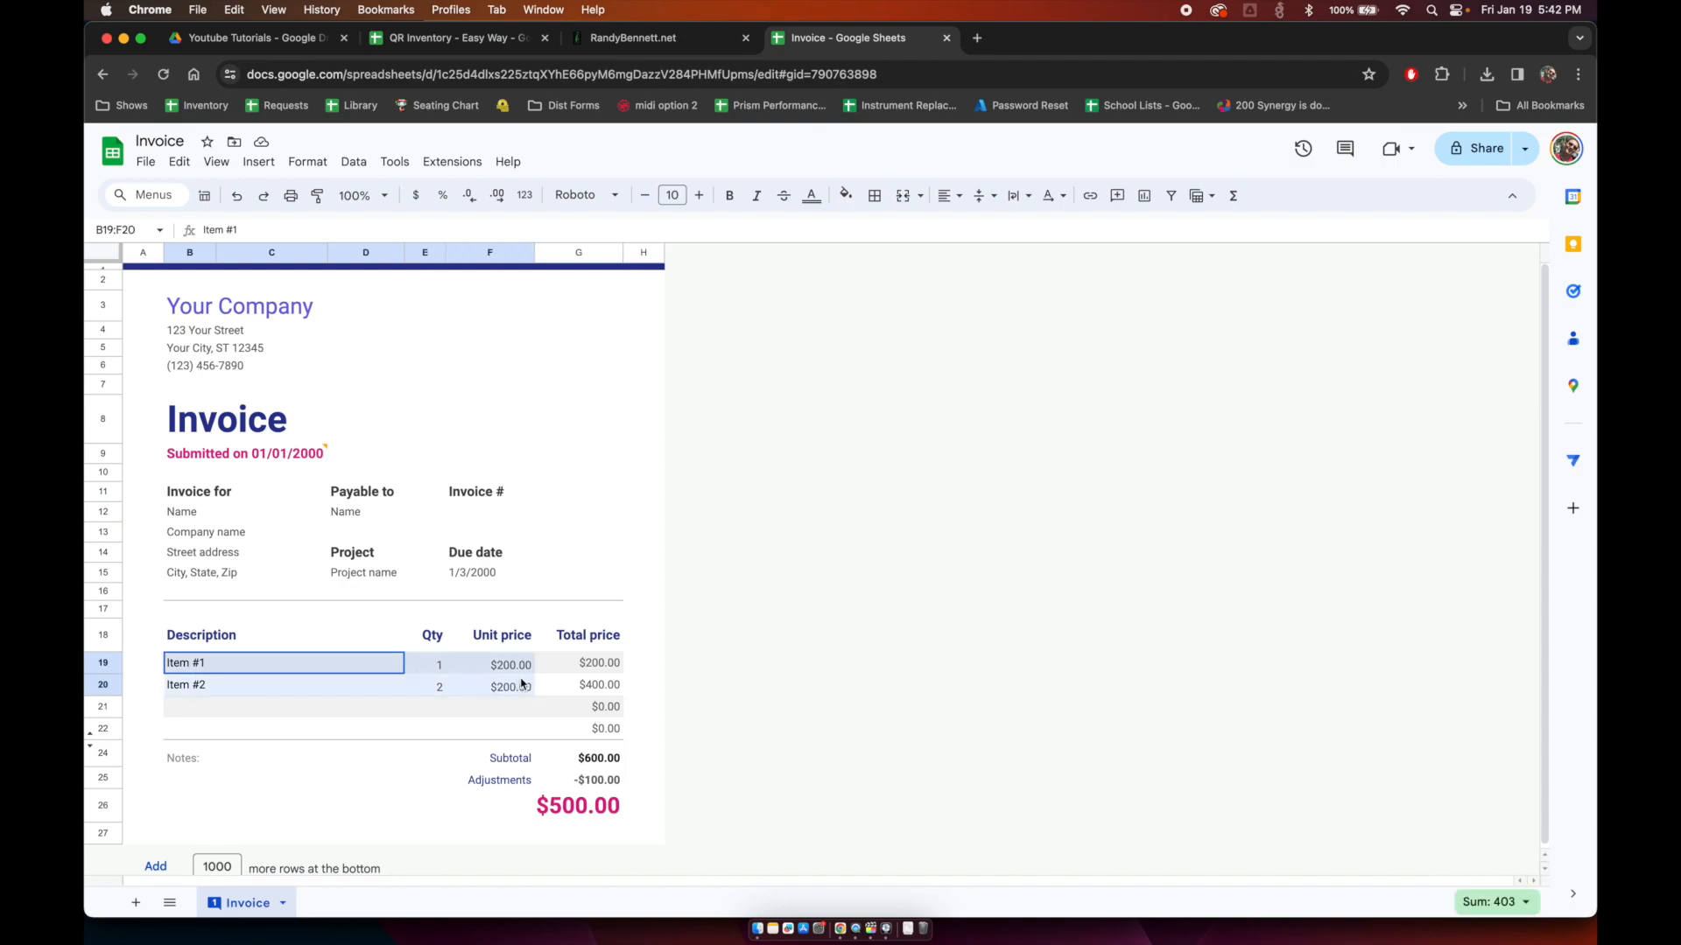
pyautogui.click(597, 784)
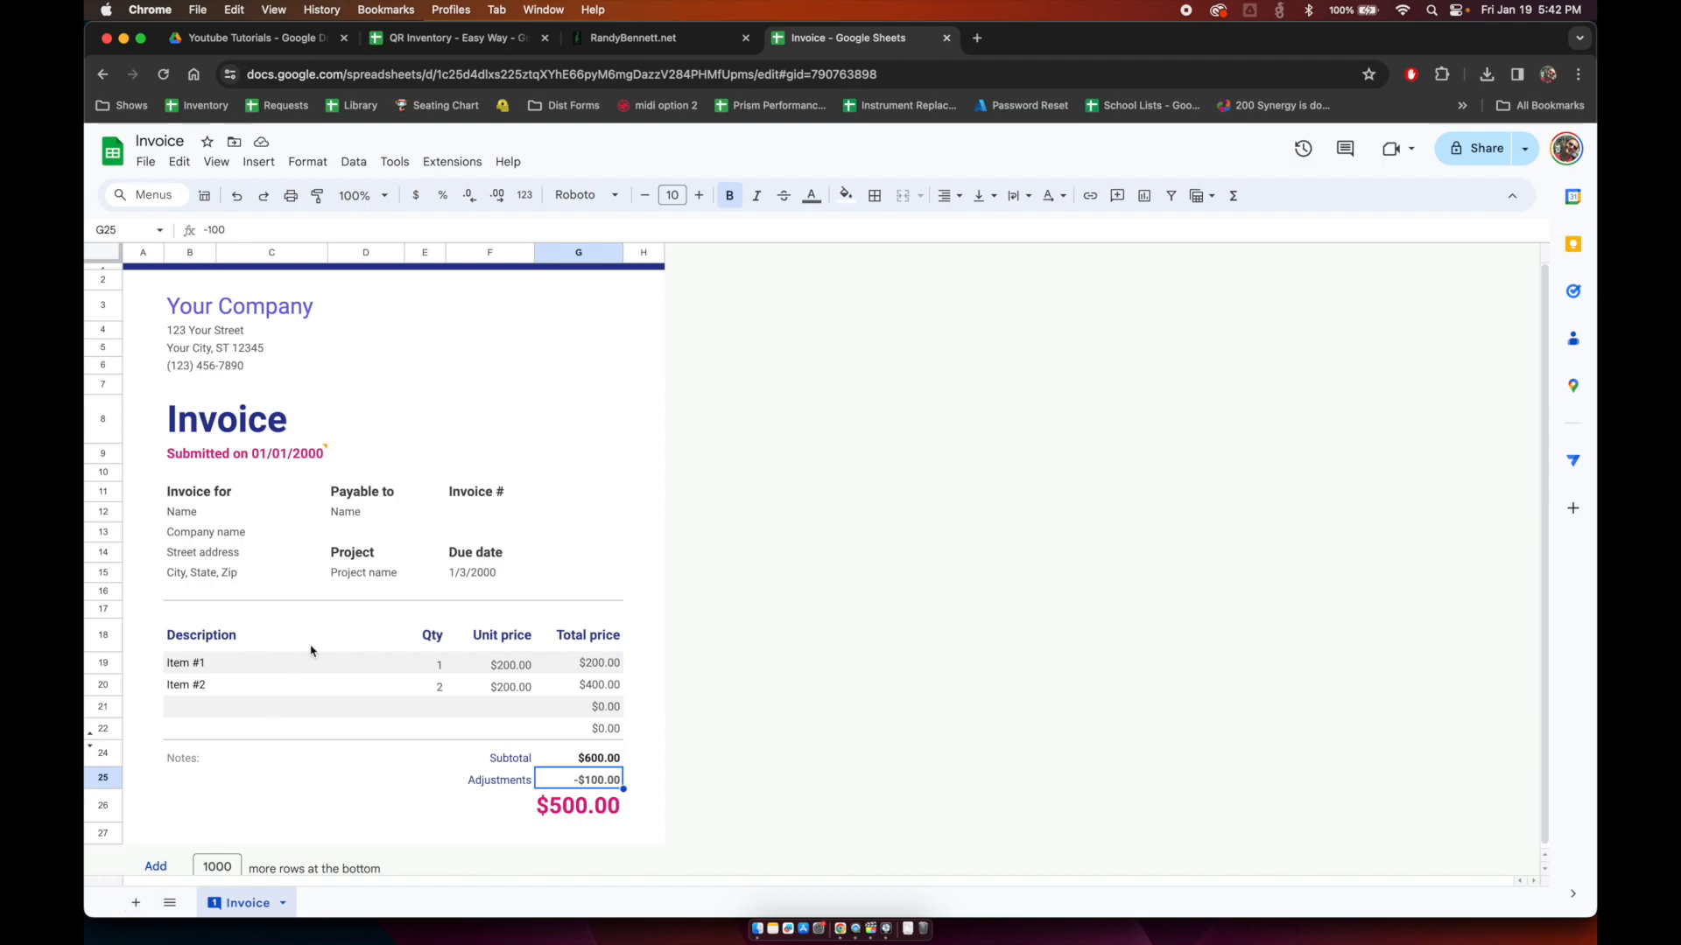
# Step: Copy the Description through Unit price line-item headers
pyautogui.moveTo(210, 645); pyautogui.dragTo(517, 661)
pyautogui.moveTo(604, 642); pyautogui.dragTo(481, 642)
pyautogui.press('super+c')
# Step: Add a new sheet with the copied headers in B1 and 'Invoice #' in A1
pyautogui.click(137, 904)
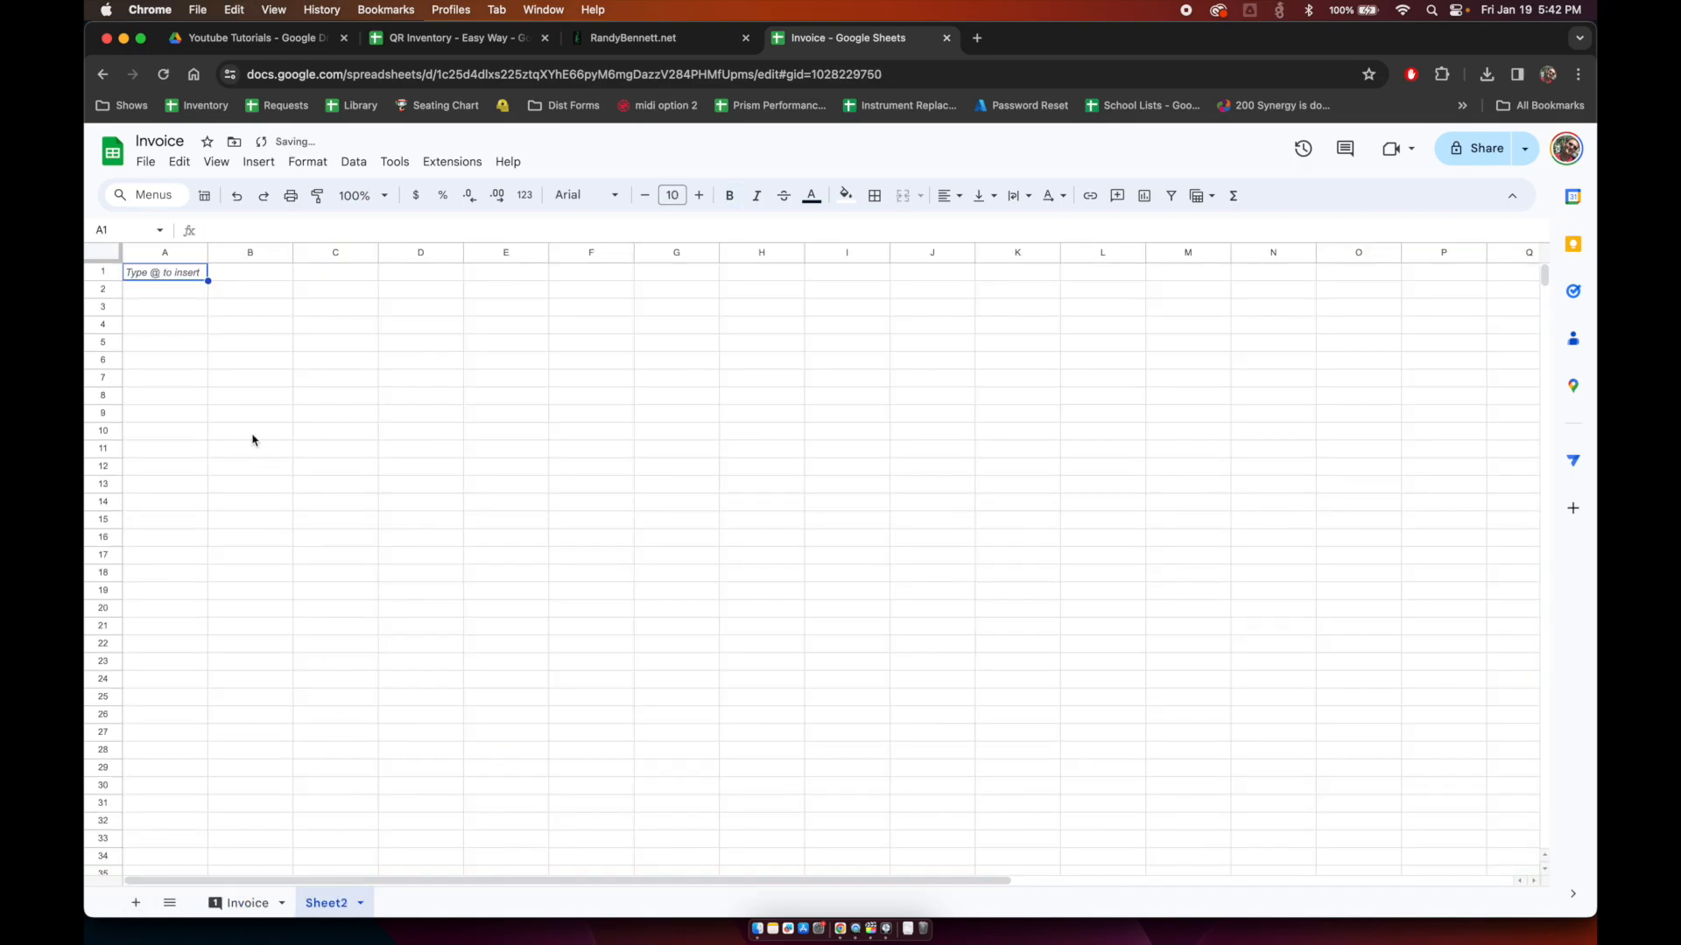
pyautogui.press('Right')
pyautogui.press('super+v')
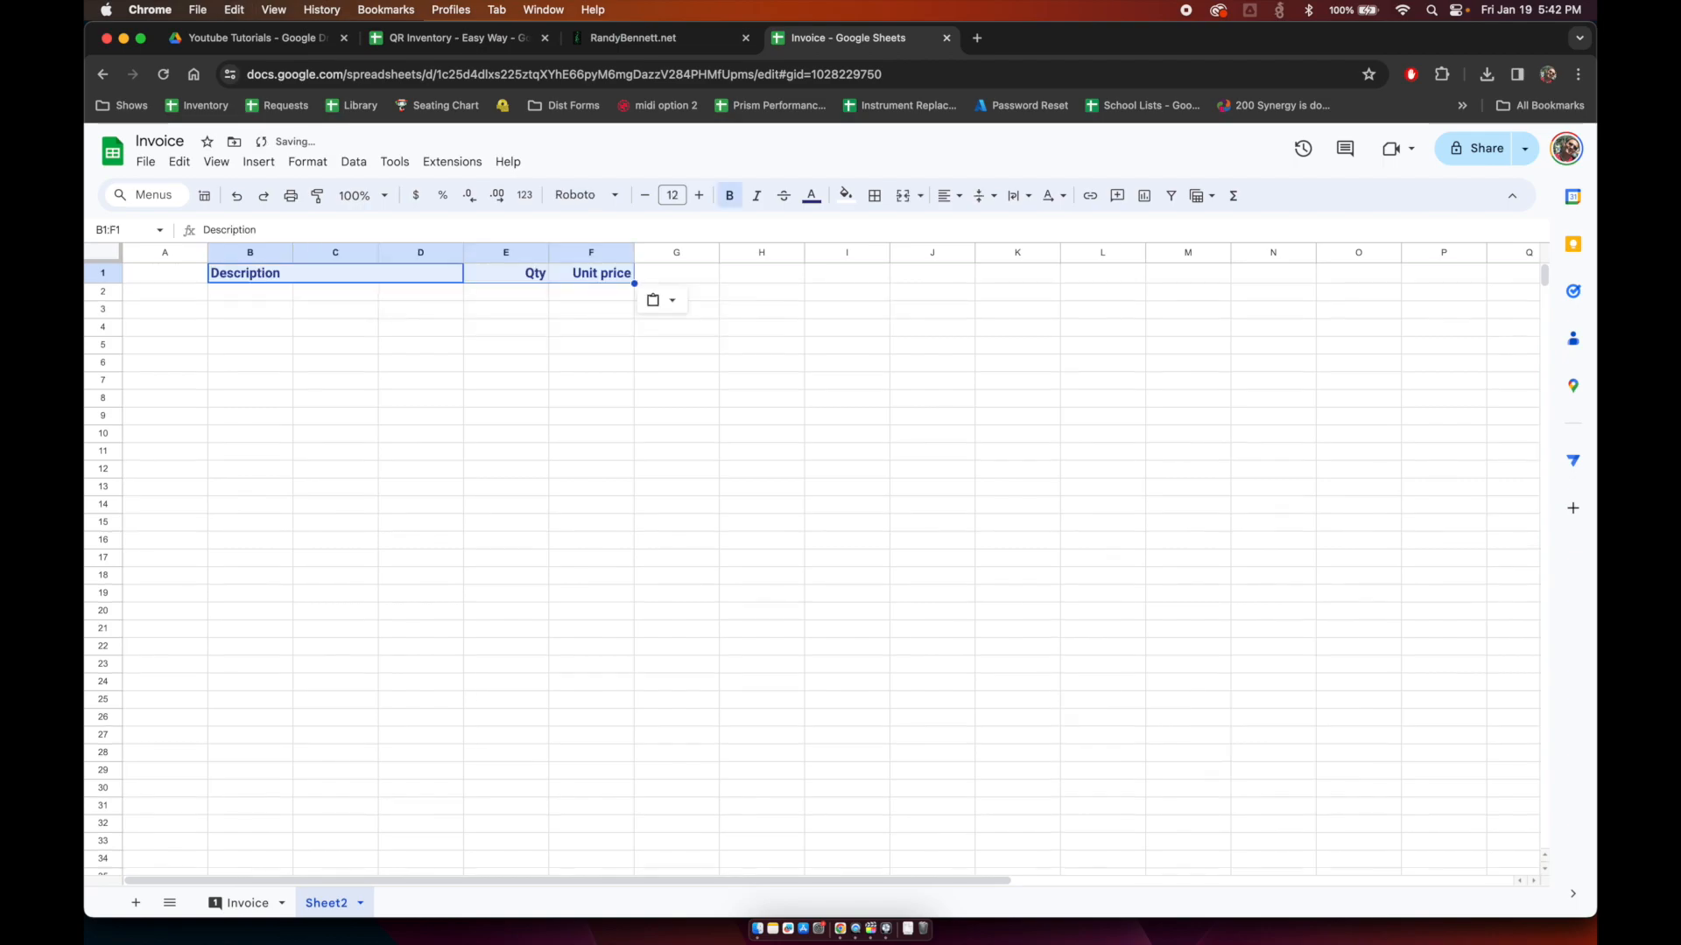
pyautogui.press('Left')
pyautogui.write('Invoice #')
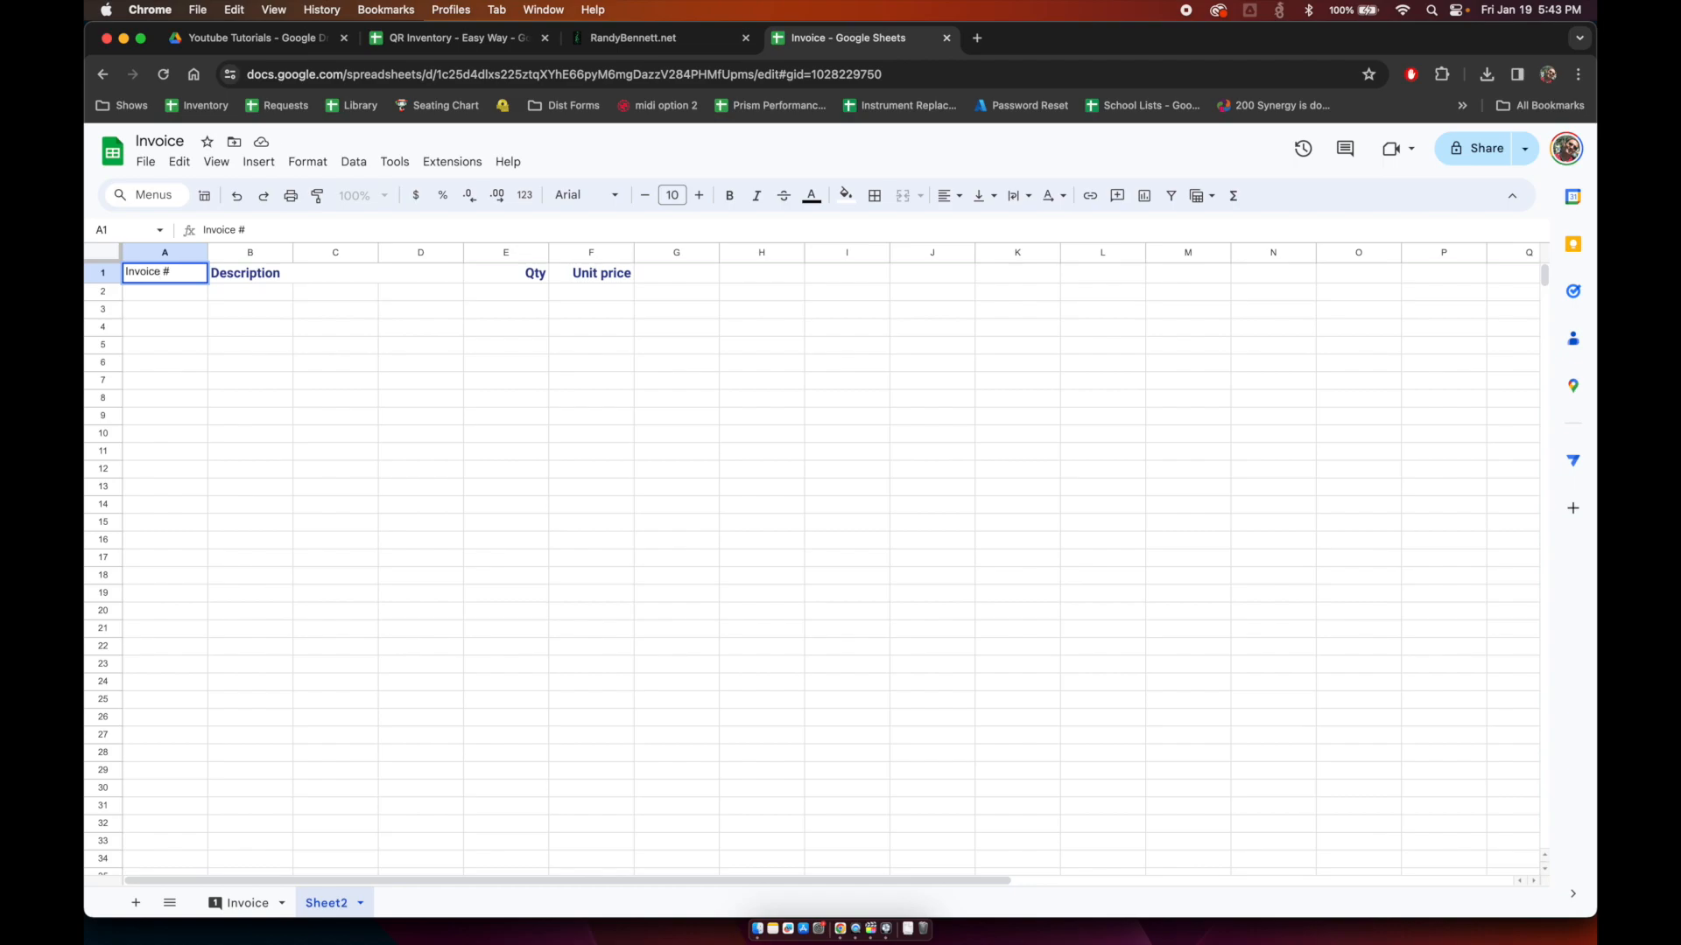
pyautogui.press('Return')
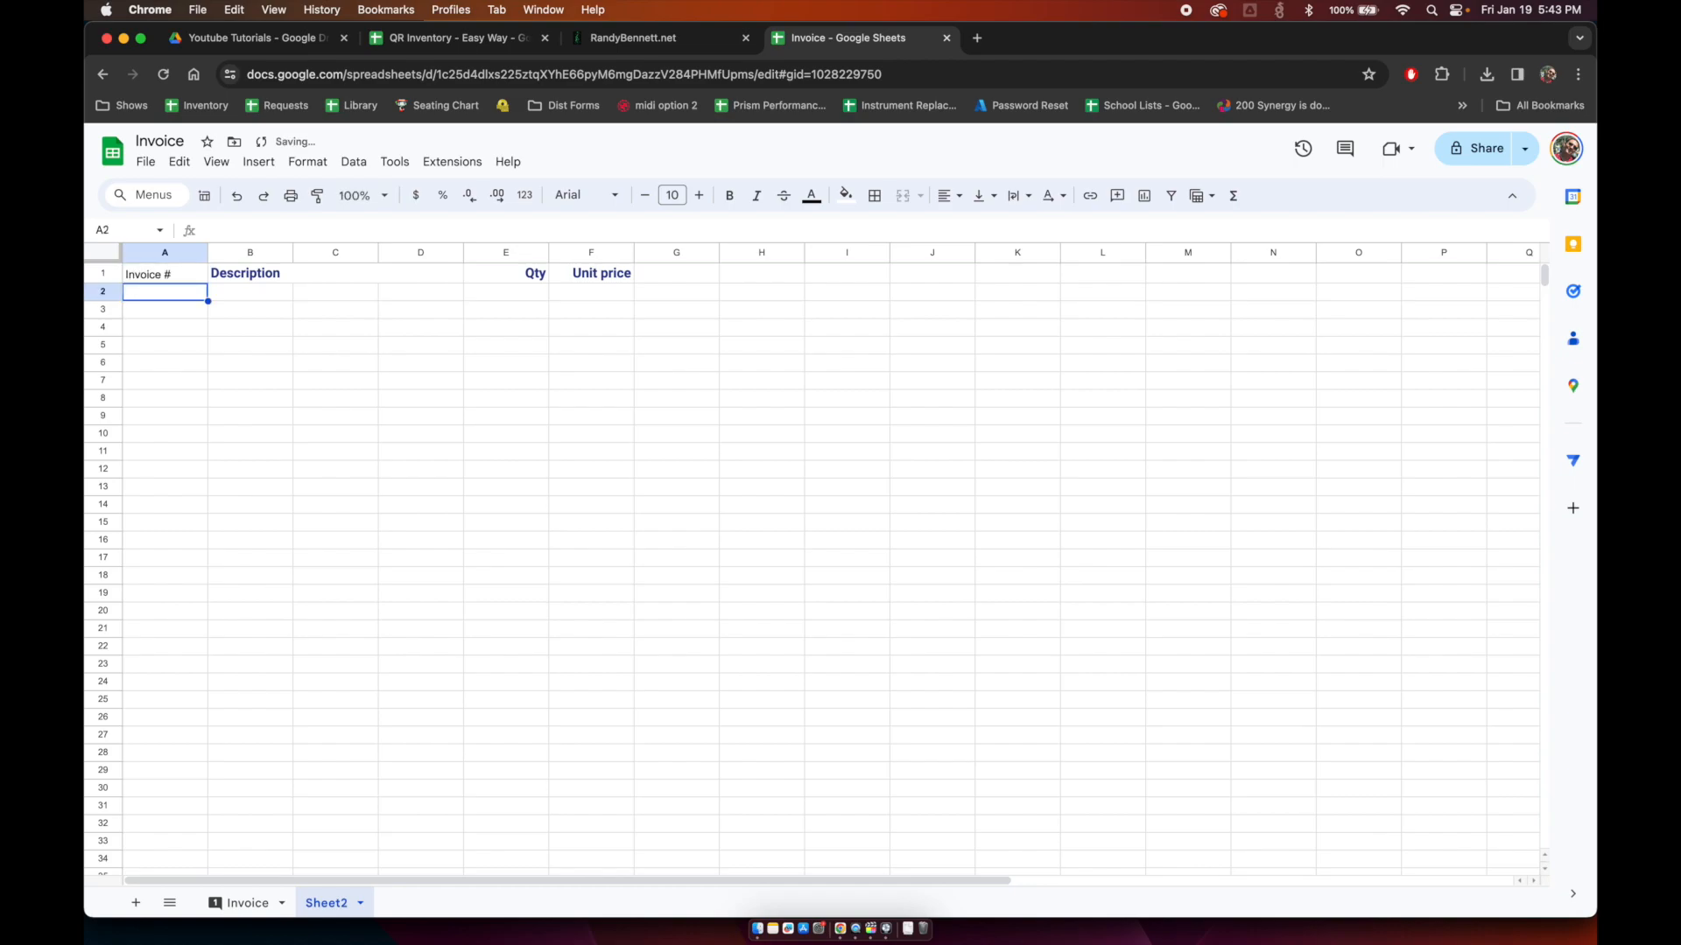
# Step: Unmerge the Description header and delete the empty columns C and D
pyautogui.click(347, 251)
pyautogui.keyDown('shift'); pyautogui.click(402, 253); pyautogui.keyUp('shift')
pyautogui.rightClick(403, 253)
pyautogui.click(258, 292)
pyautogui.moveTo(254, 273); pyautogui.dragTo(421, 274)
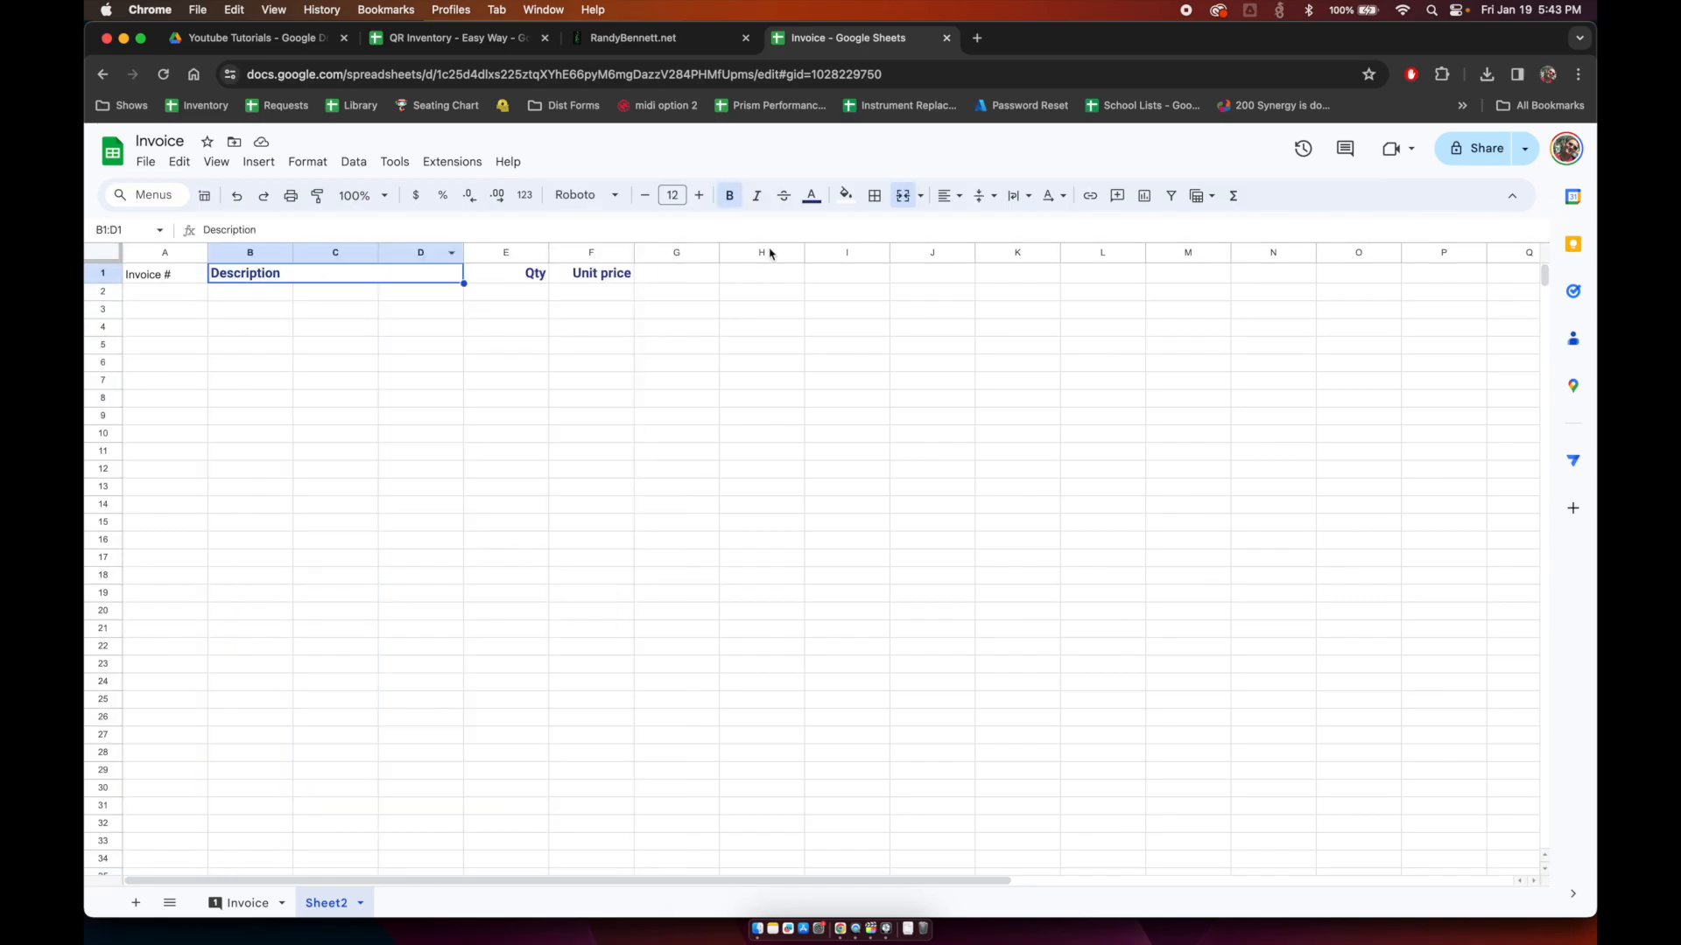
pyautogui.click(903, 196)
pyautogui.click(311, 312)
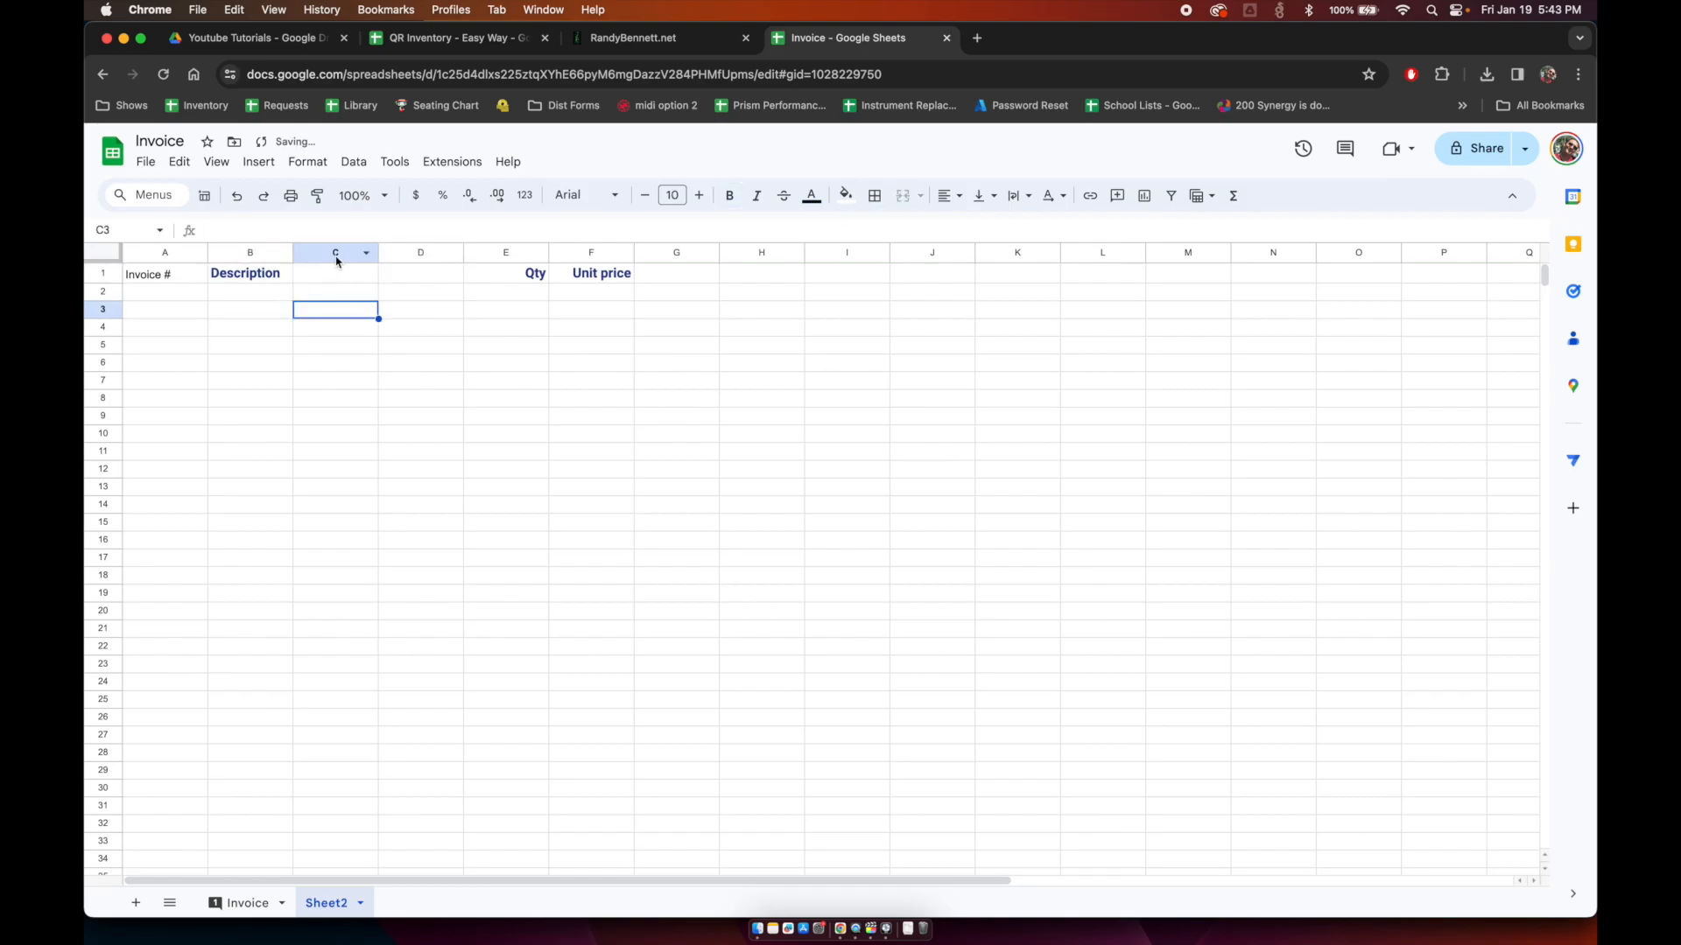
pyautogui.moveTo(333, 253); pyautogui.dragTo(408, 253)
pyautogui.rightClick(408, 253)
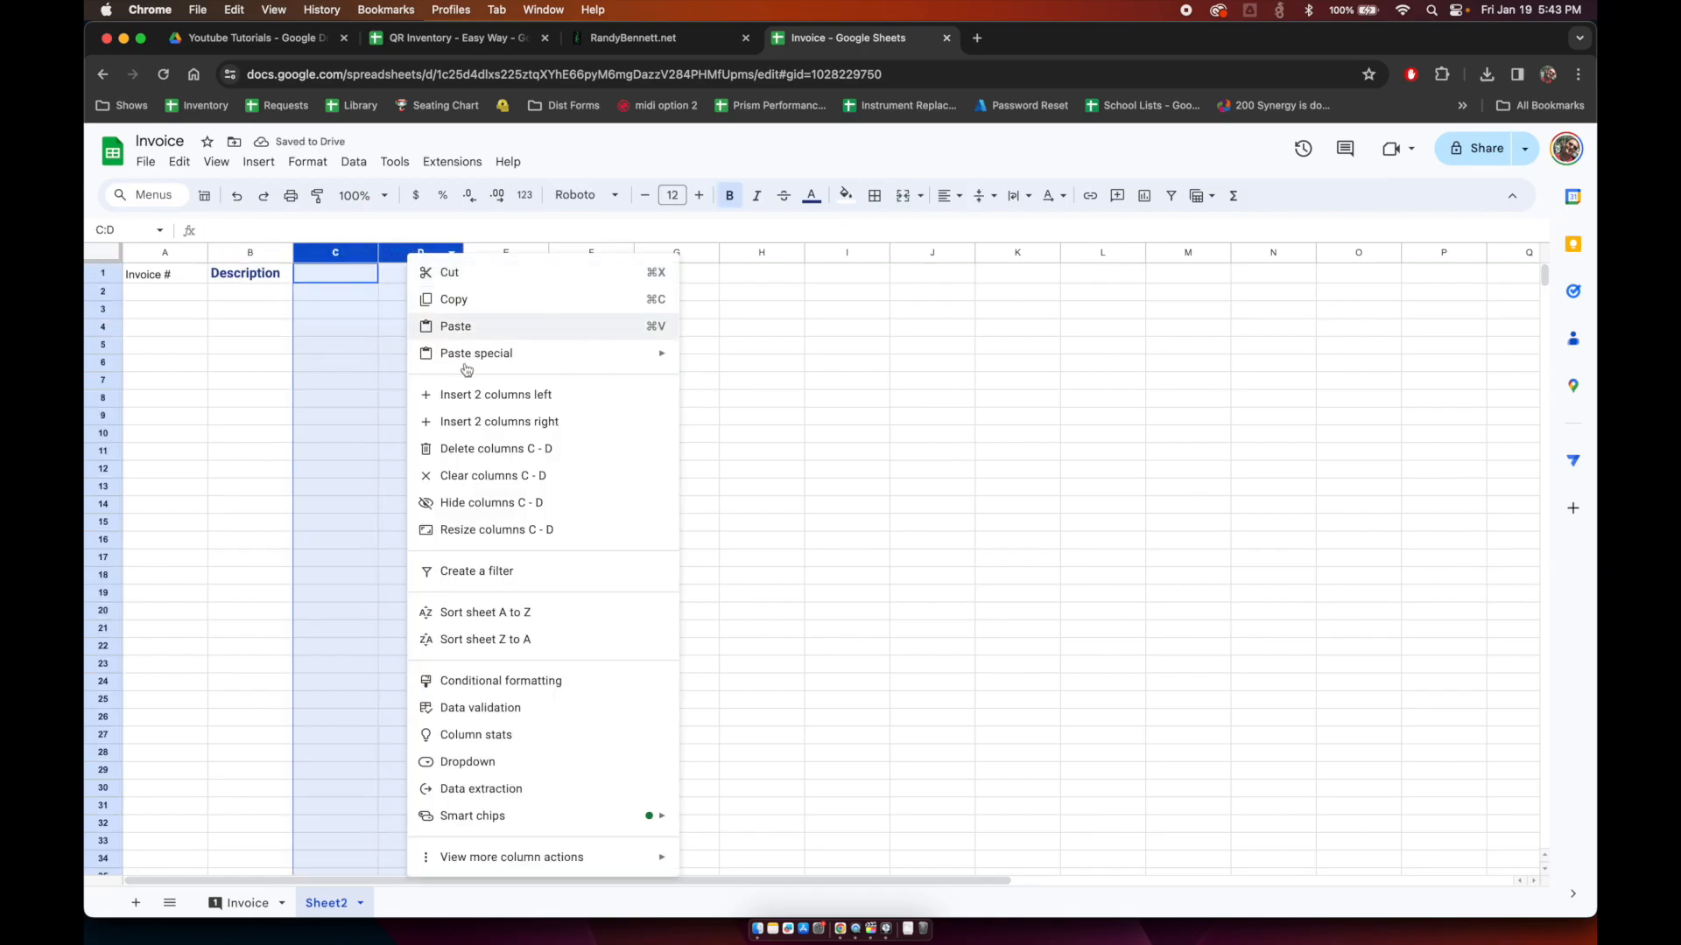
pyautogui.click(488, 443)
pyautogui.click(164, 274)
pyautogui.click(164, 291)
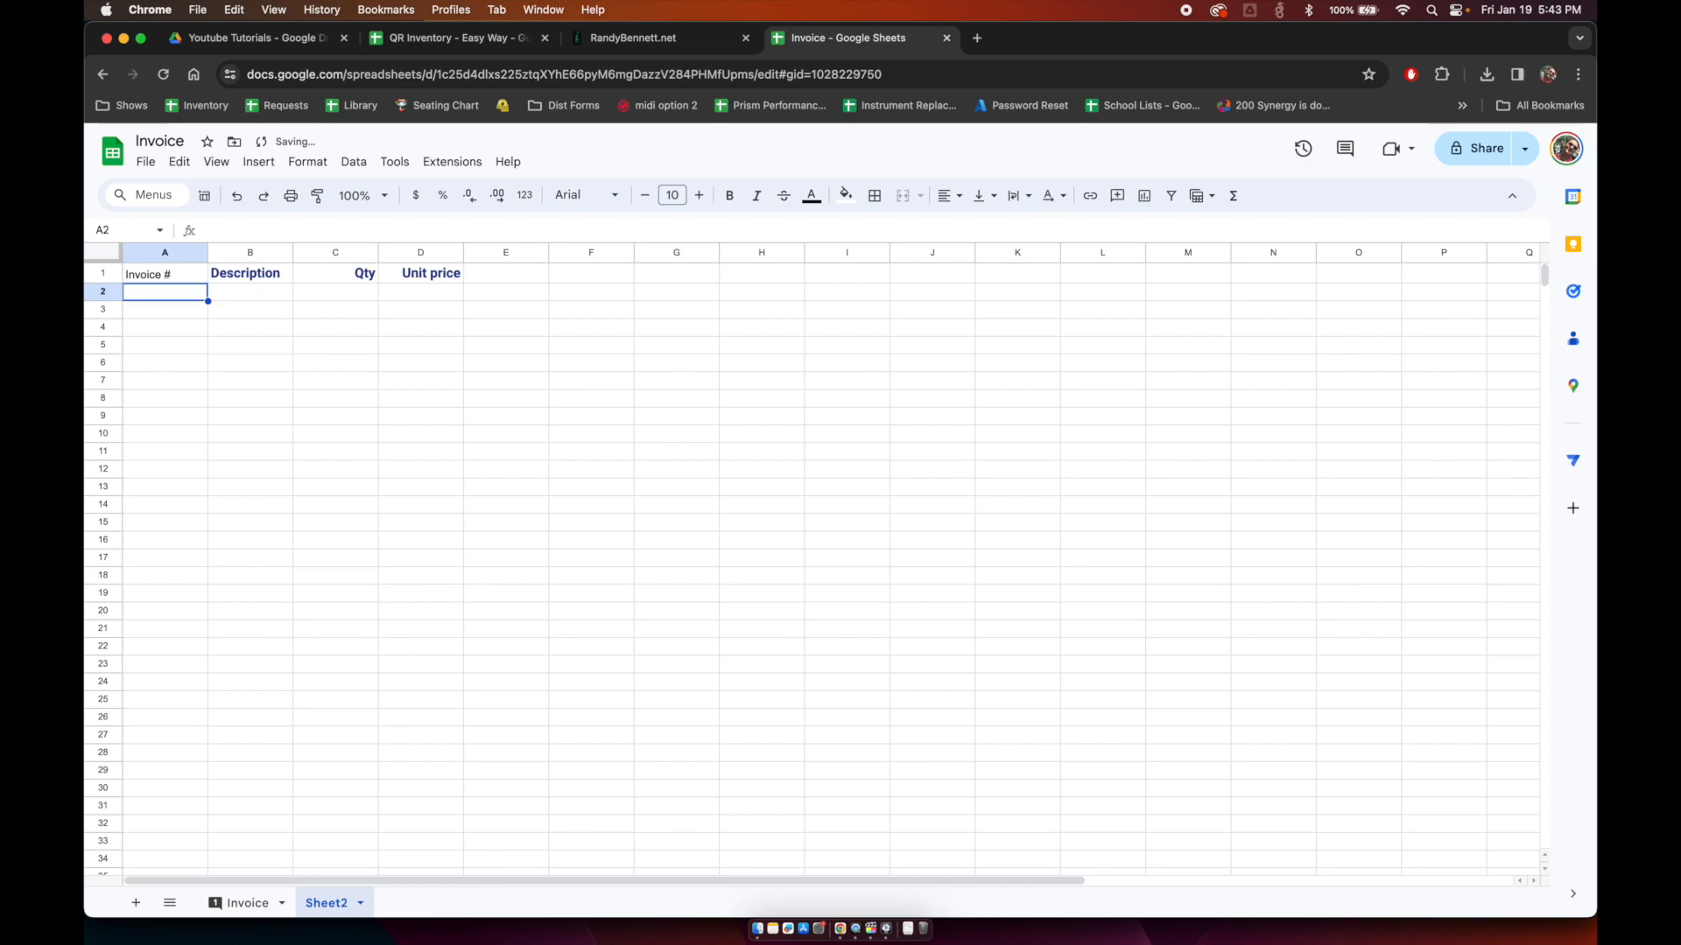
# Step: Enter invoice 1's 'T-Shirts, Blank' item, 10 at 10, and format Unit price as currency
pyautogui.write('1')
pyautogui.press('Tab')
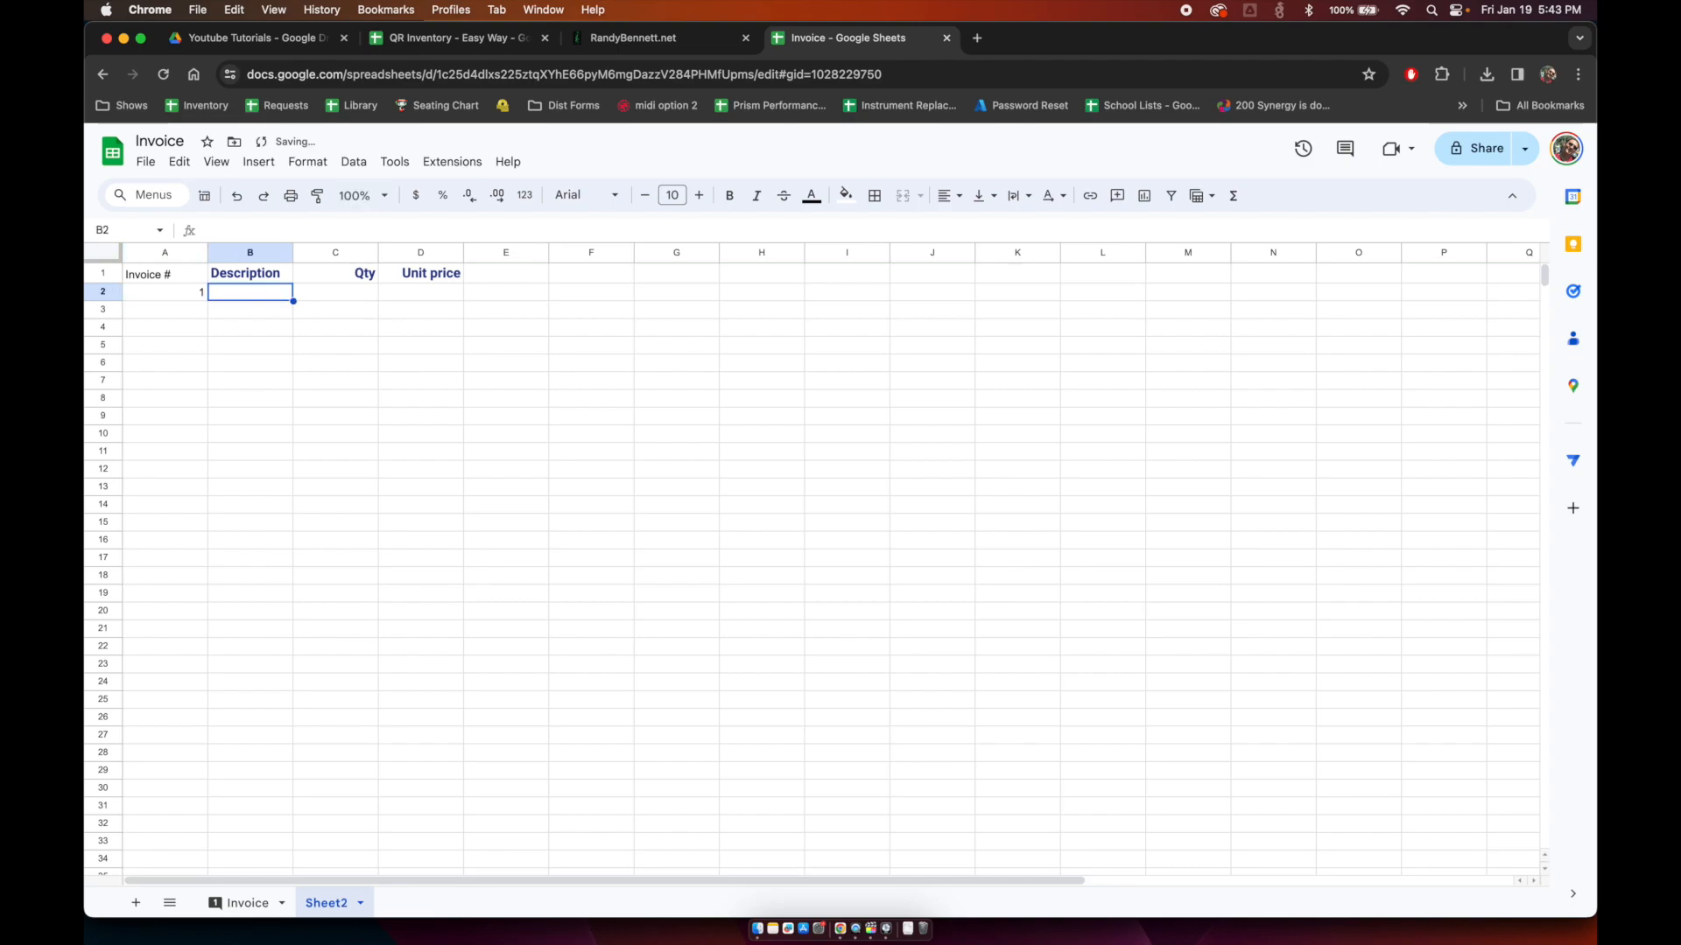
pyautogui.write('T-Shirts, Blank')
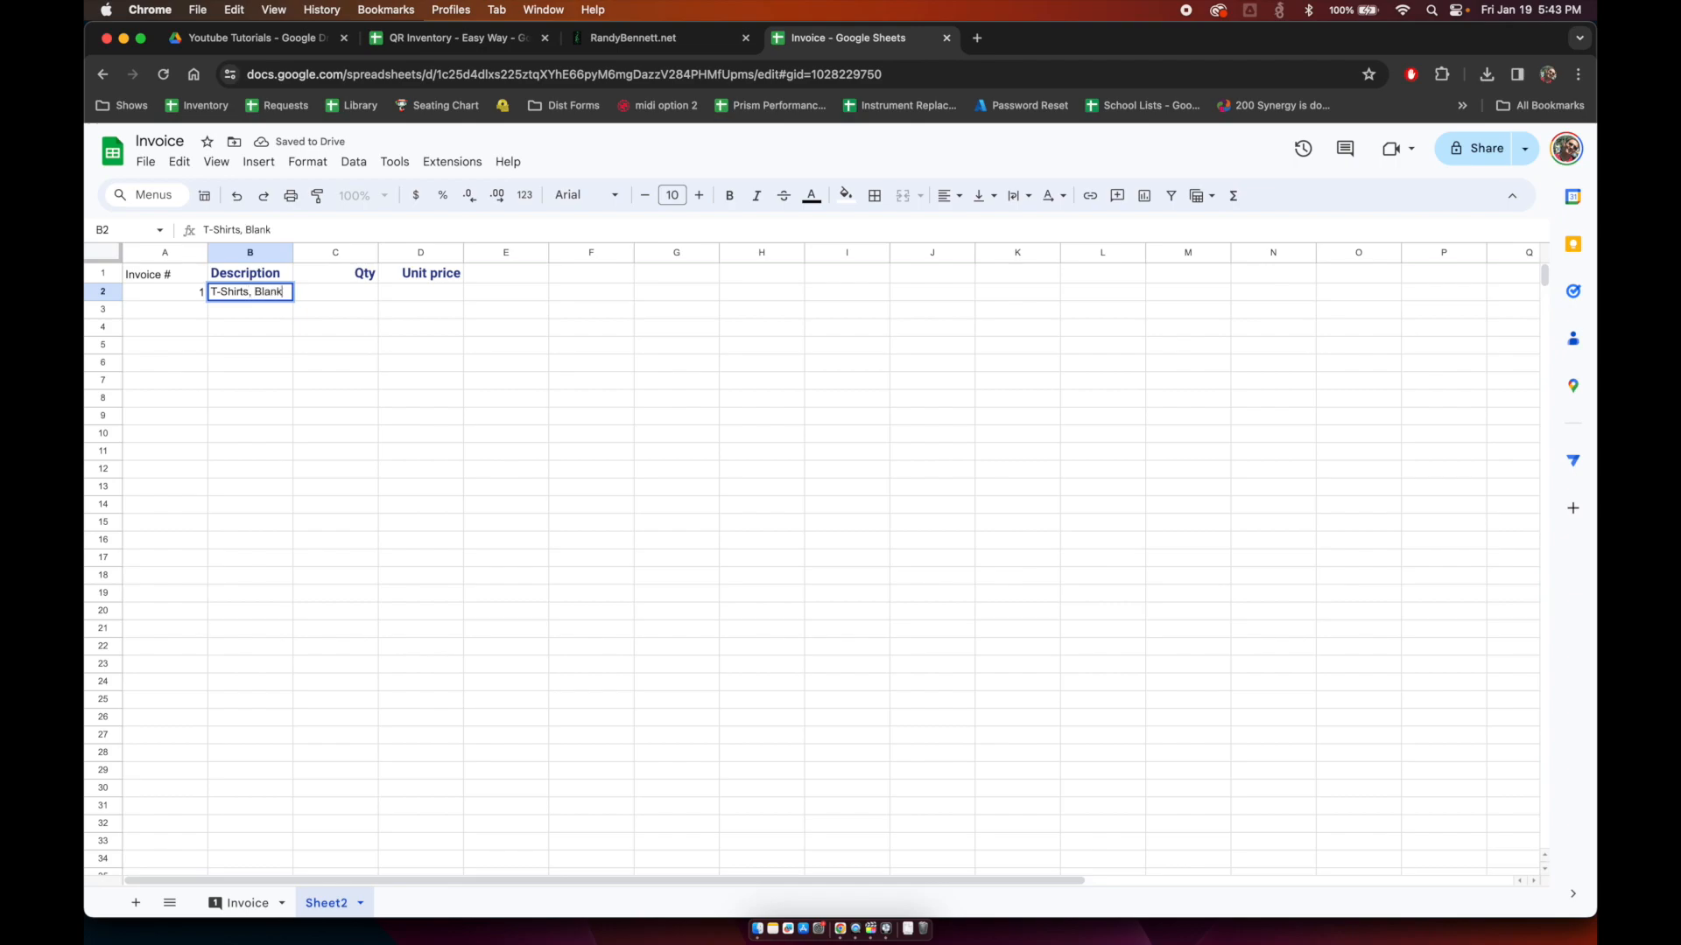
pyautogui.press('Tab')
pyautogui.write('10')
pyautogui.press('Tab')
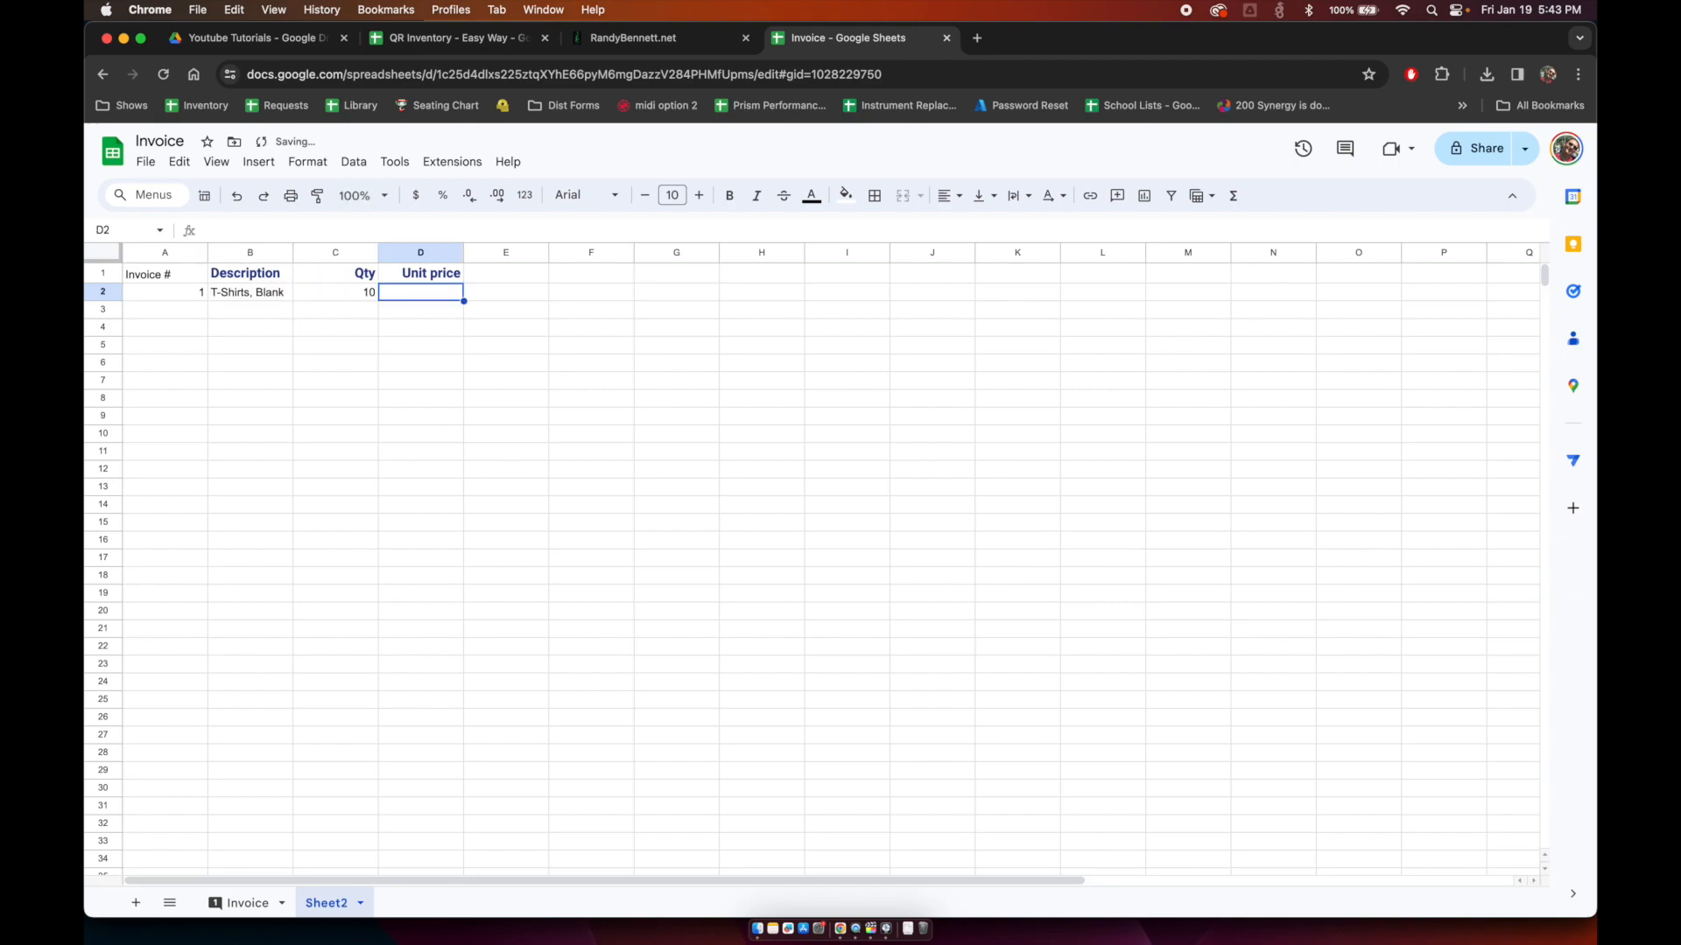
pyautogui.write('10')
pyautogui.press('Return')
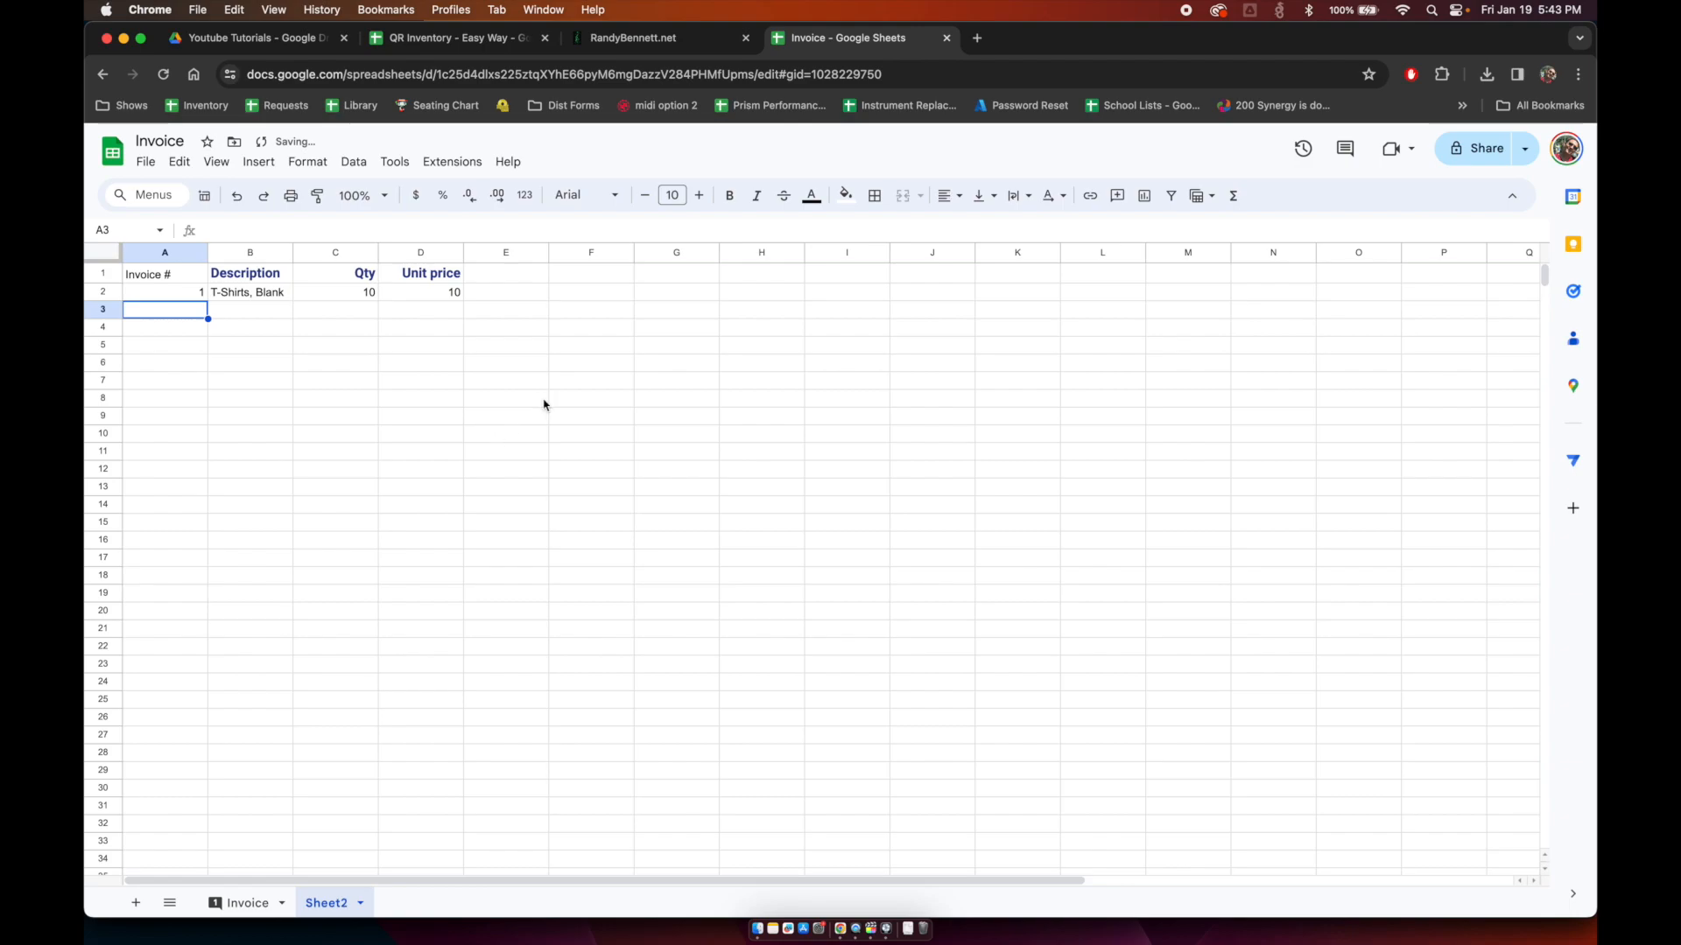
pyautogui.click(404, 252)
pyautogui.click(418, 198)
pyautogui.press('Down')
pyautogui.press('Left')
pyautogui.press('Left')
pyautogui.press('Left')
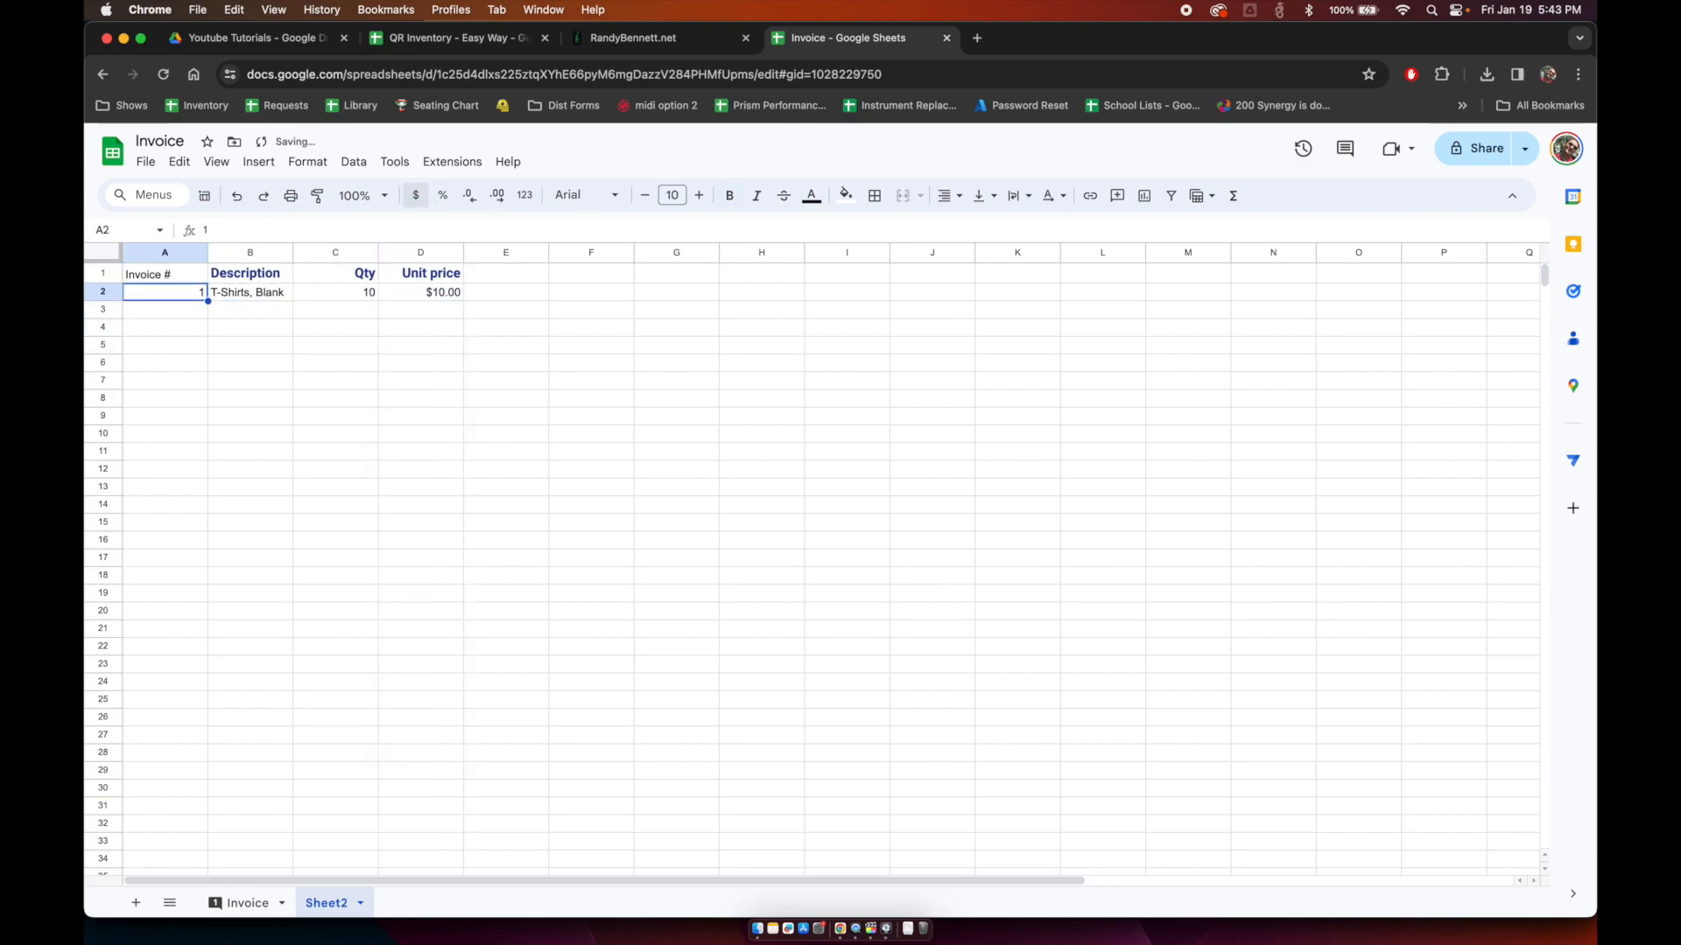
# Step: Add invoice 1's 'Single Color Print' item, quantity 10 at $5.00
pyautogui.press('Down')
pyautogui.write('1')
pyautogui.press('Tab')
pyautogui.write('Single Co')
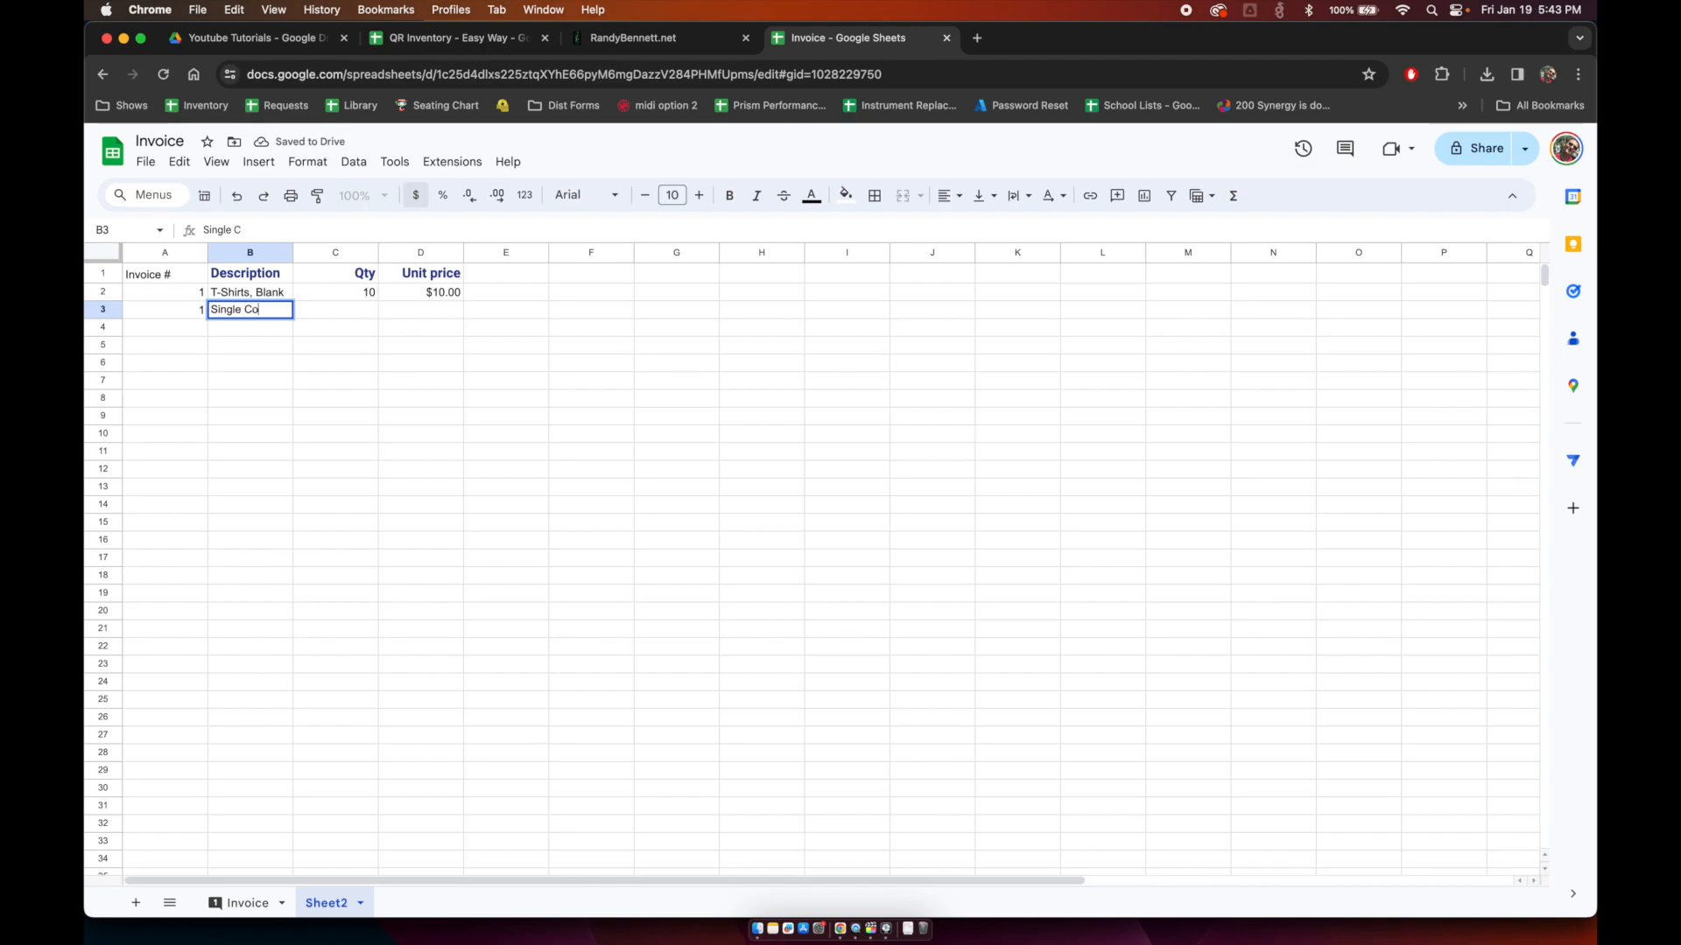
pyautogui.write('lor Print')
pyautogui.press('Tab')
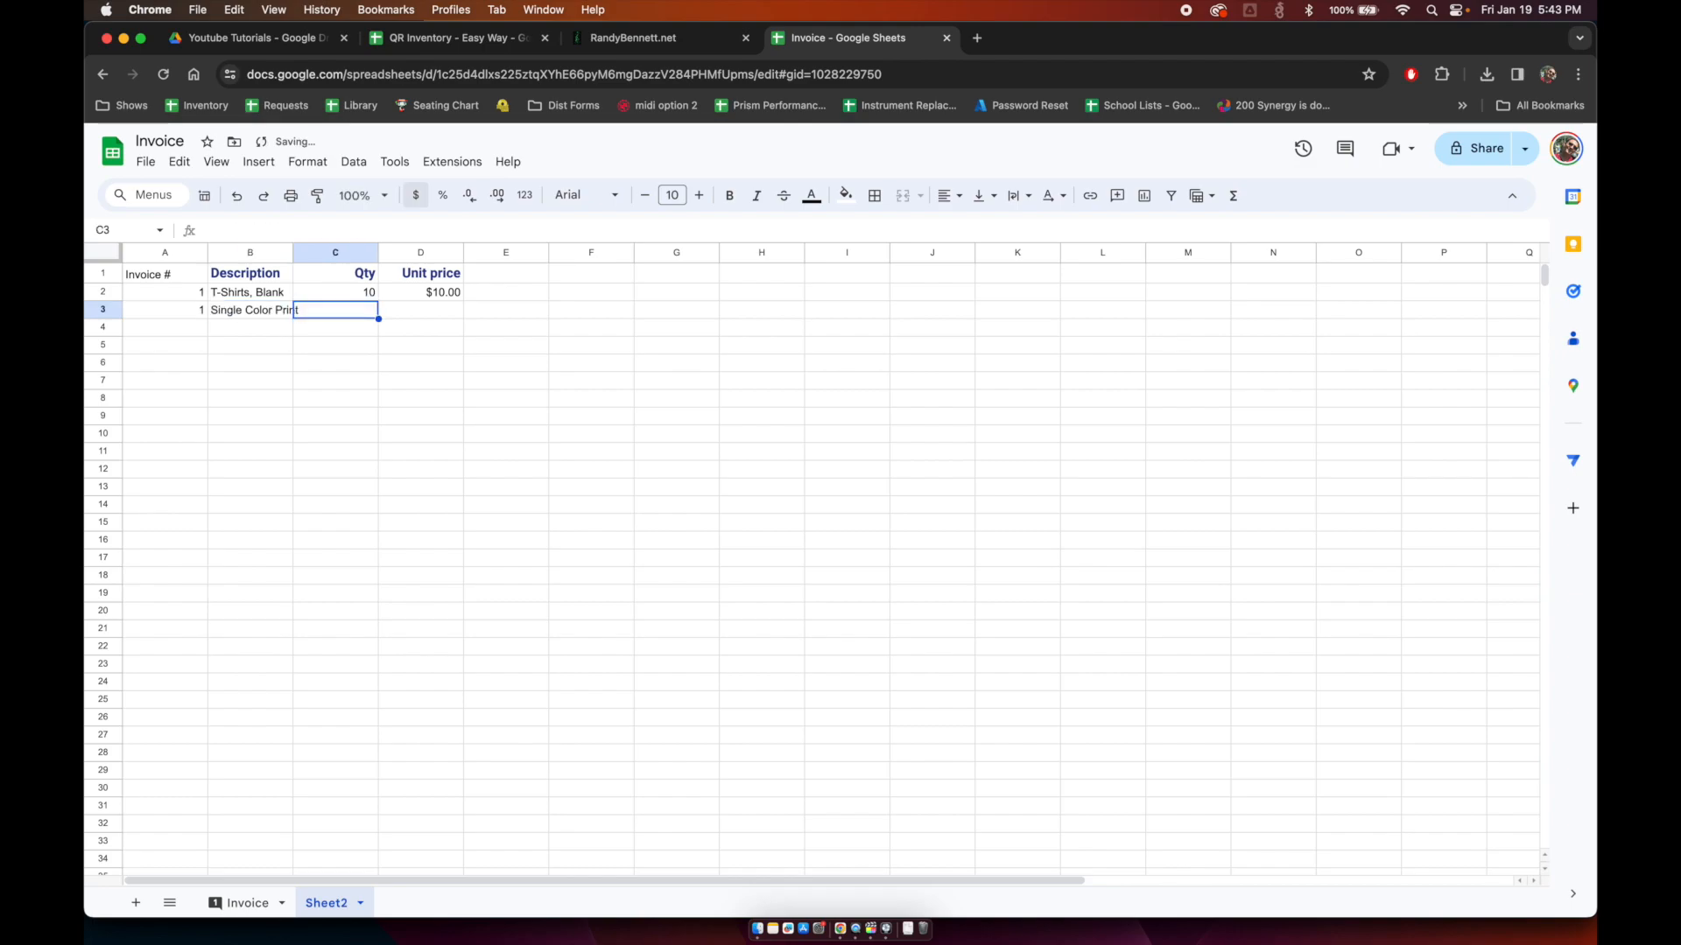
pyautogui.write('10')
pyautogui.press('Tab')
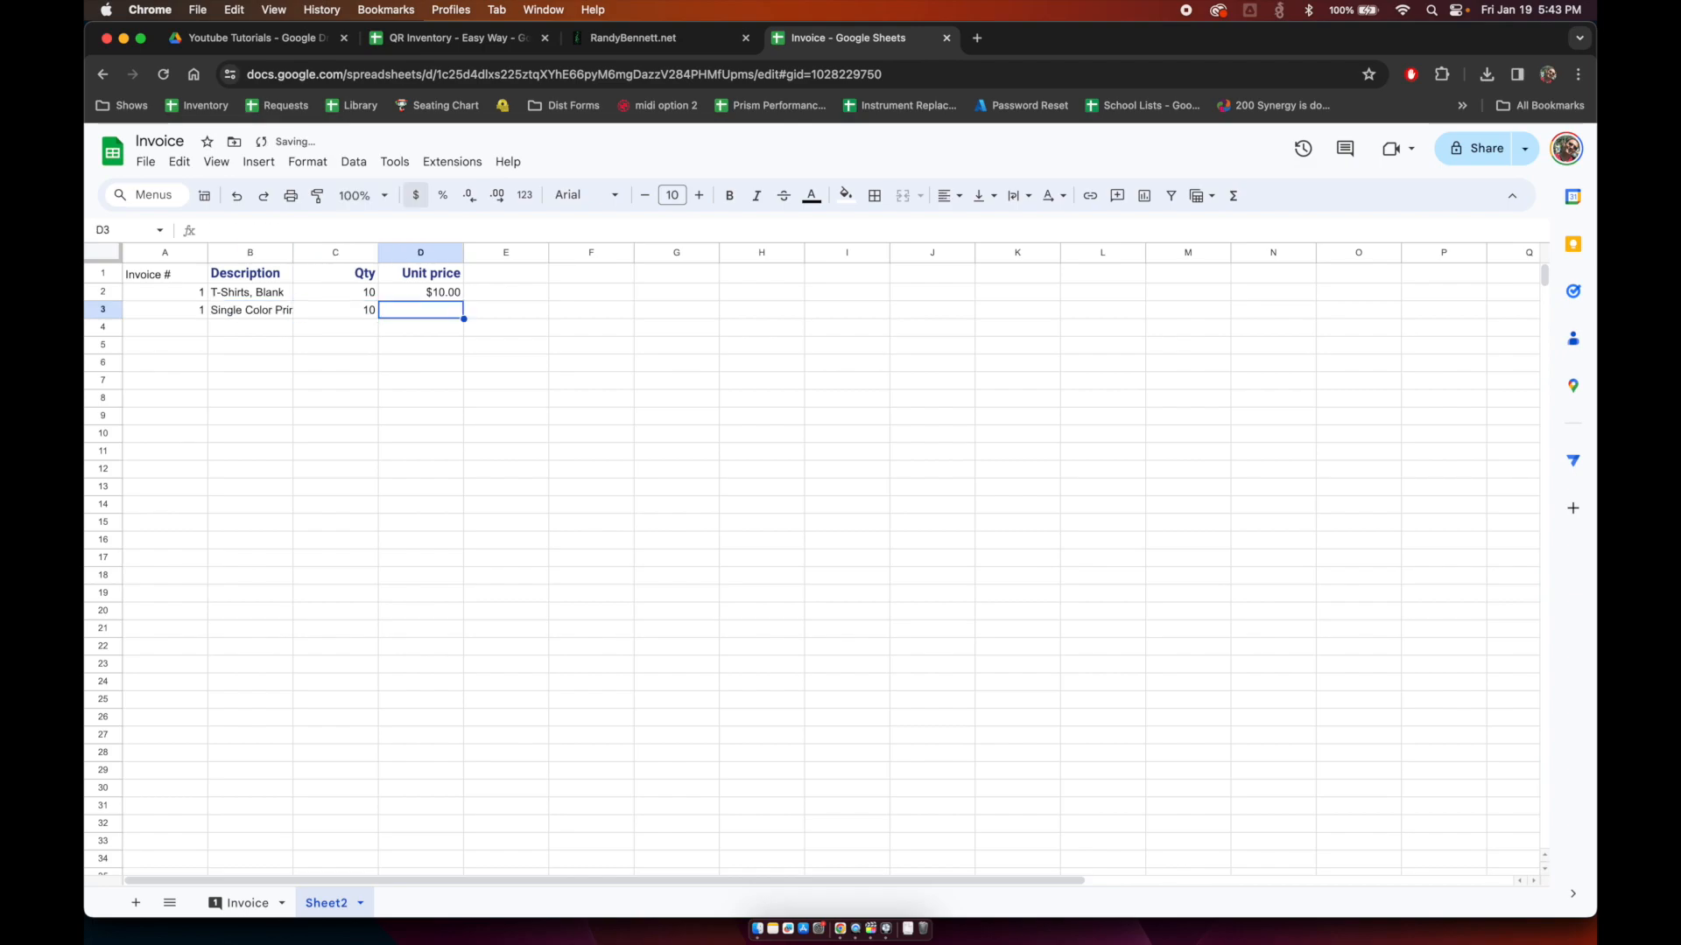
pyautogui.write('5')
pyautogui.press('Return')
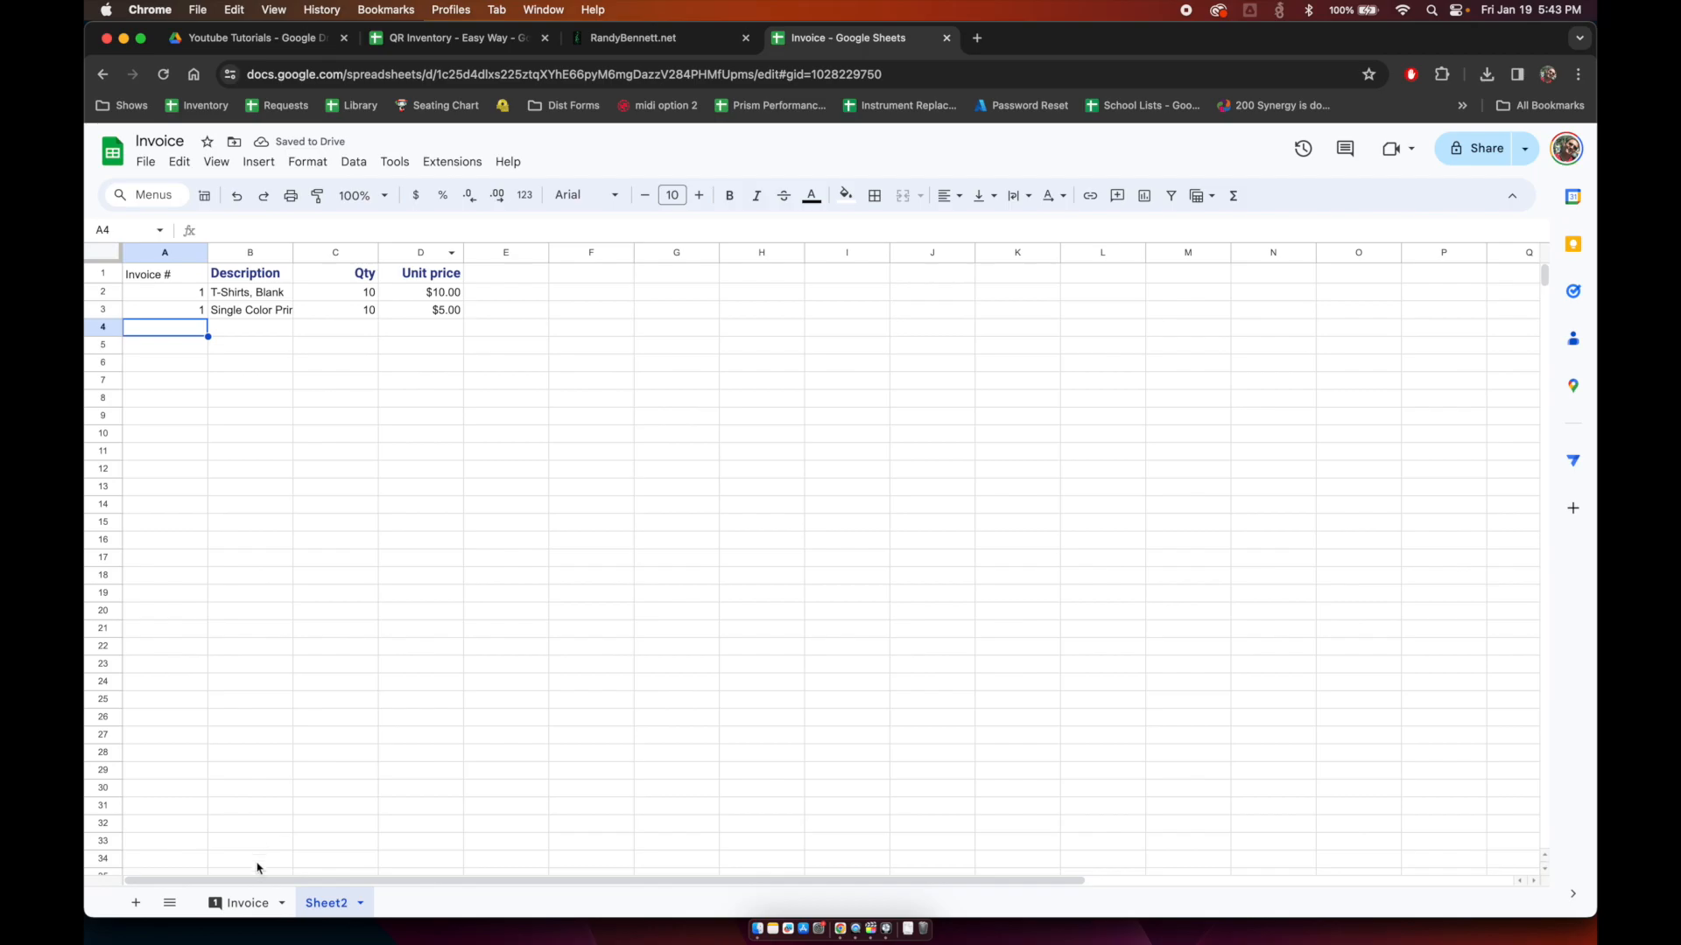
# Step: Preview the Invoice sheet's printout in portrait orientation, then cancel without printing
pyautogui.click(245, 905)
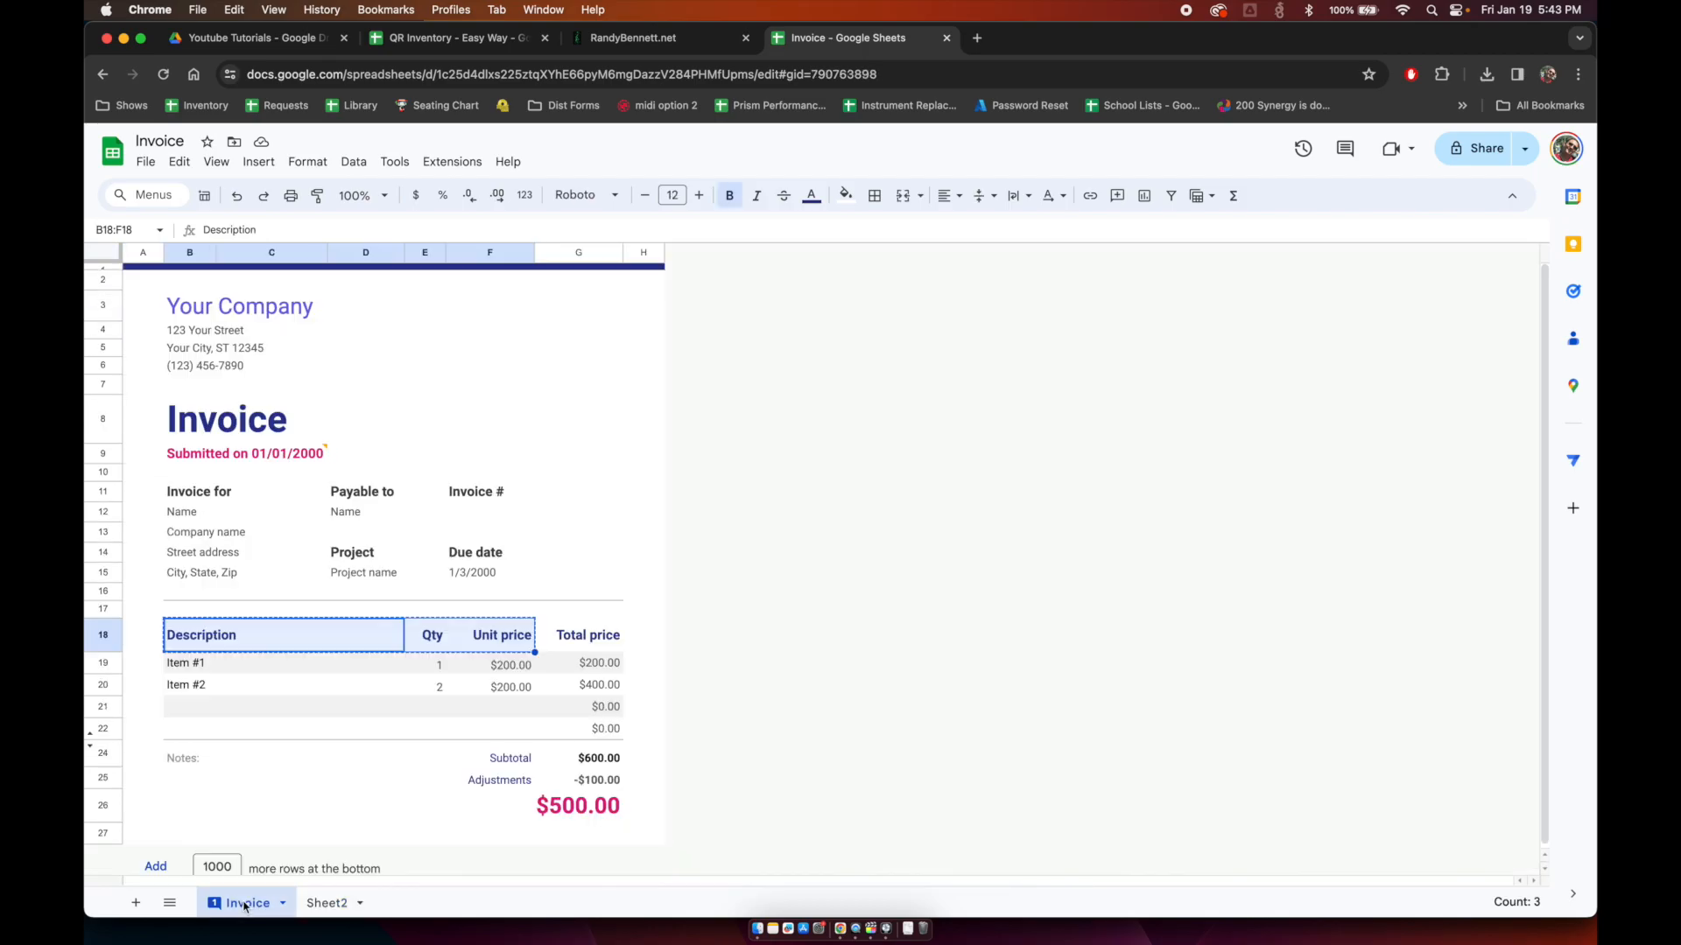
pyautogui.press('Down')
pyautogui.press('Down')
pyautogui.press('Down')
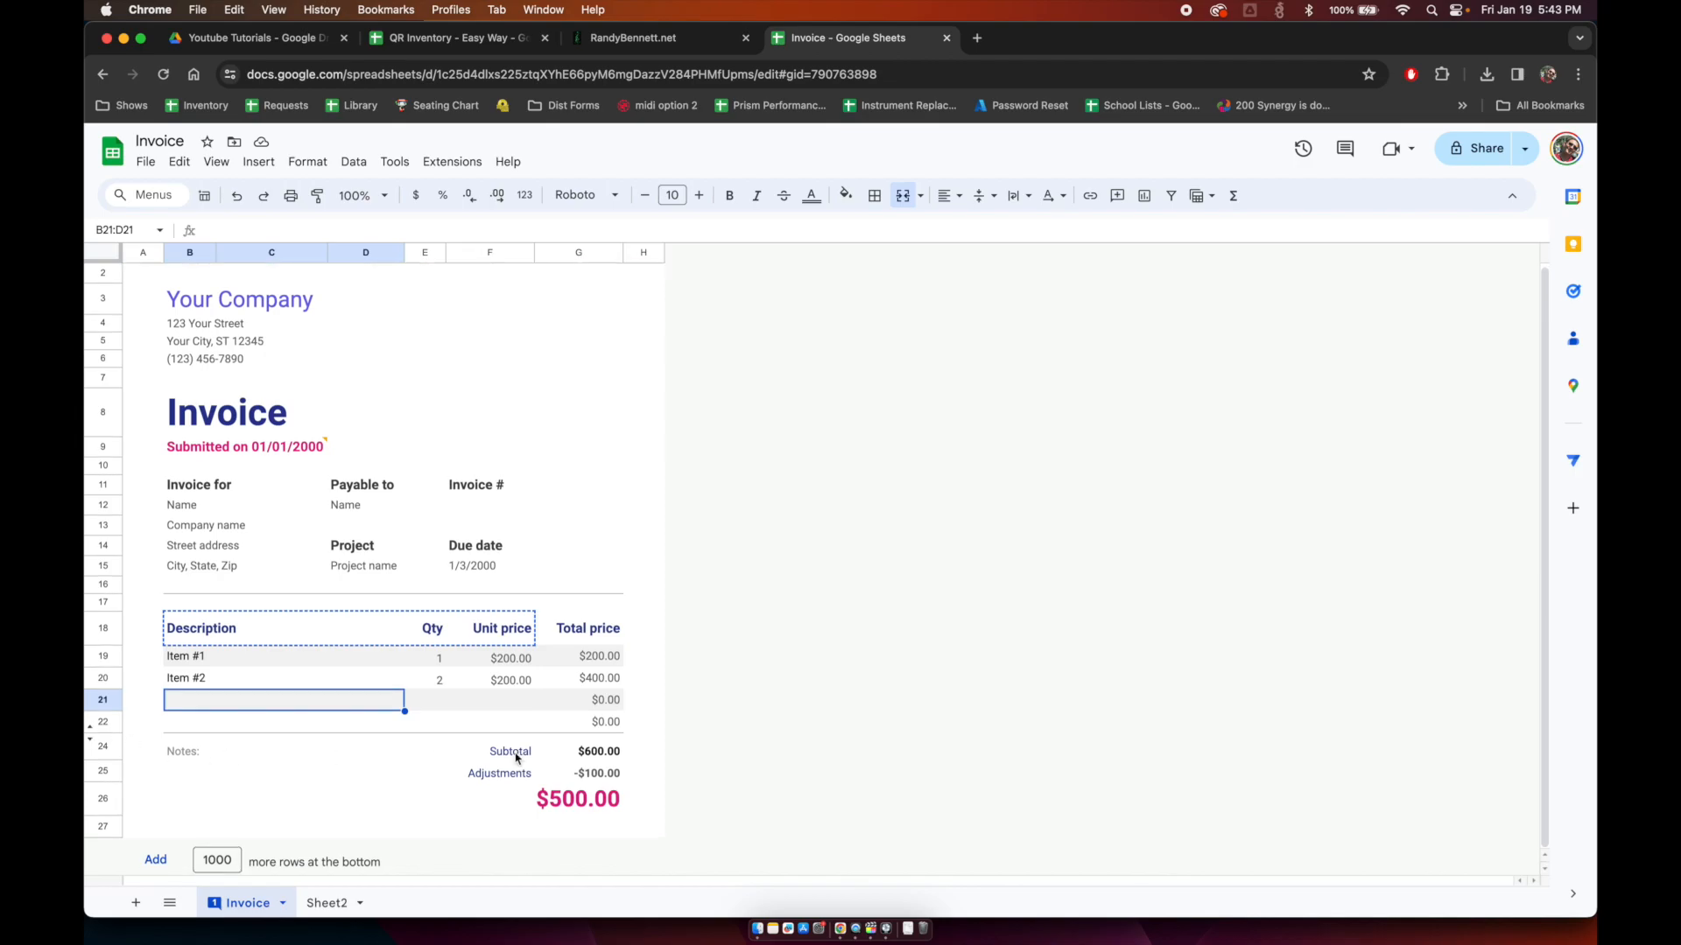
pyautogui.press('super+p')
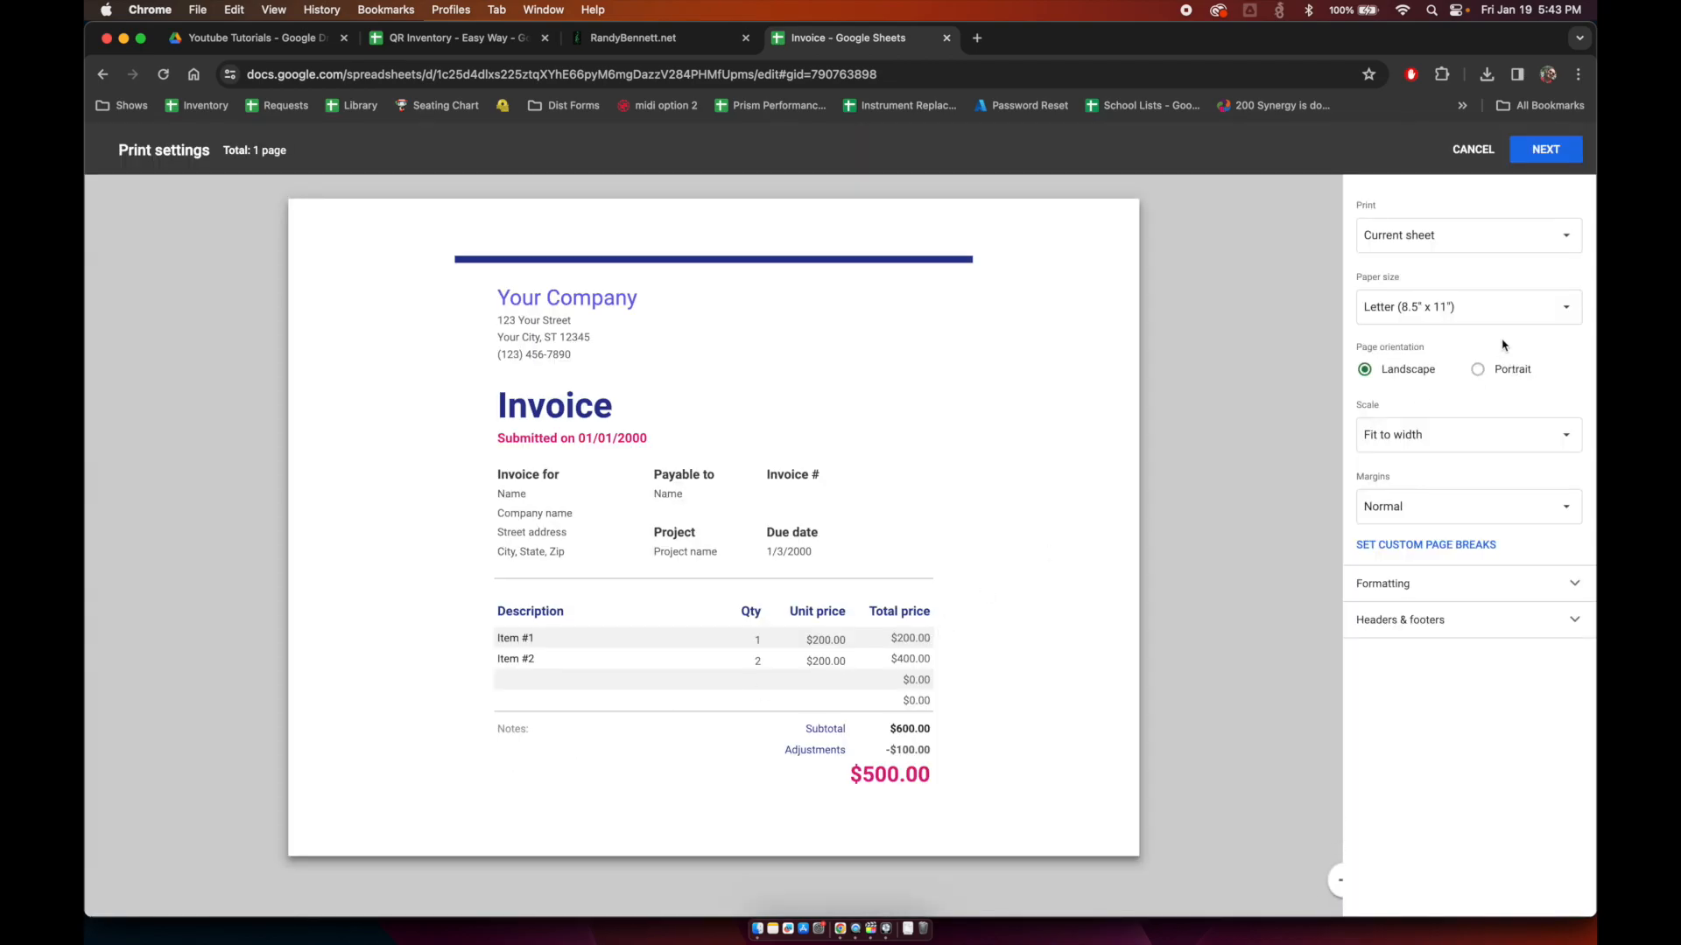
pyautogui.click(1483, 374)
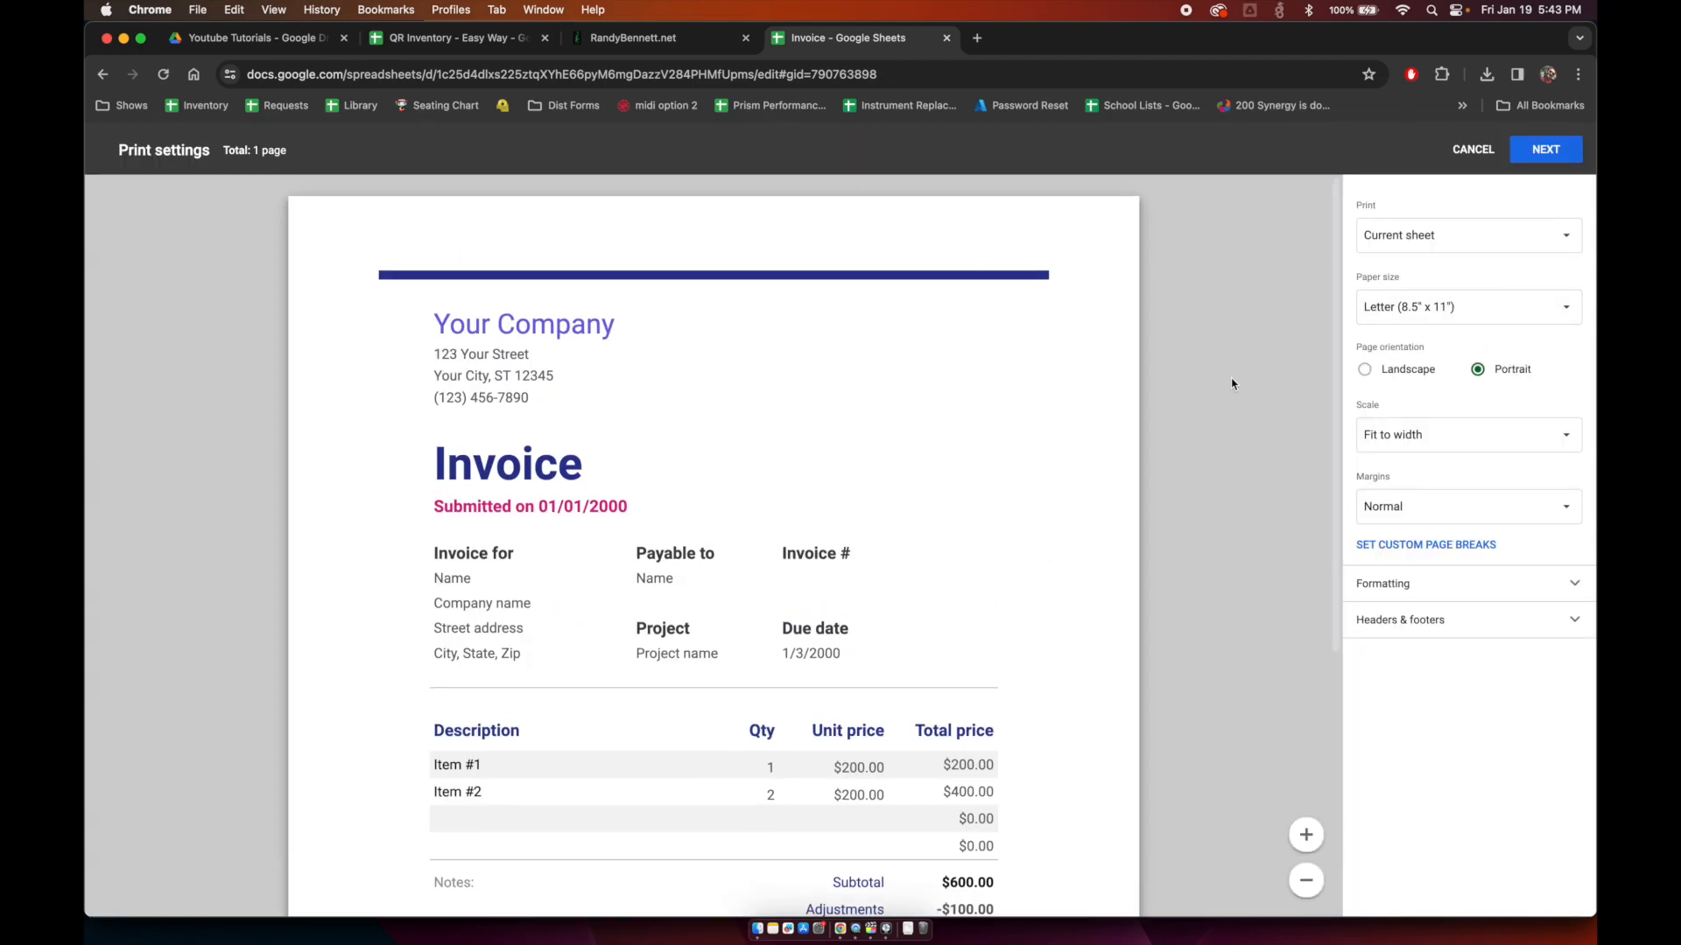
pyautogui.scroll(-5, 1232, 381)
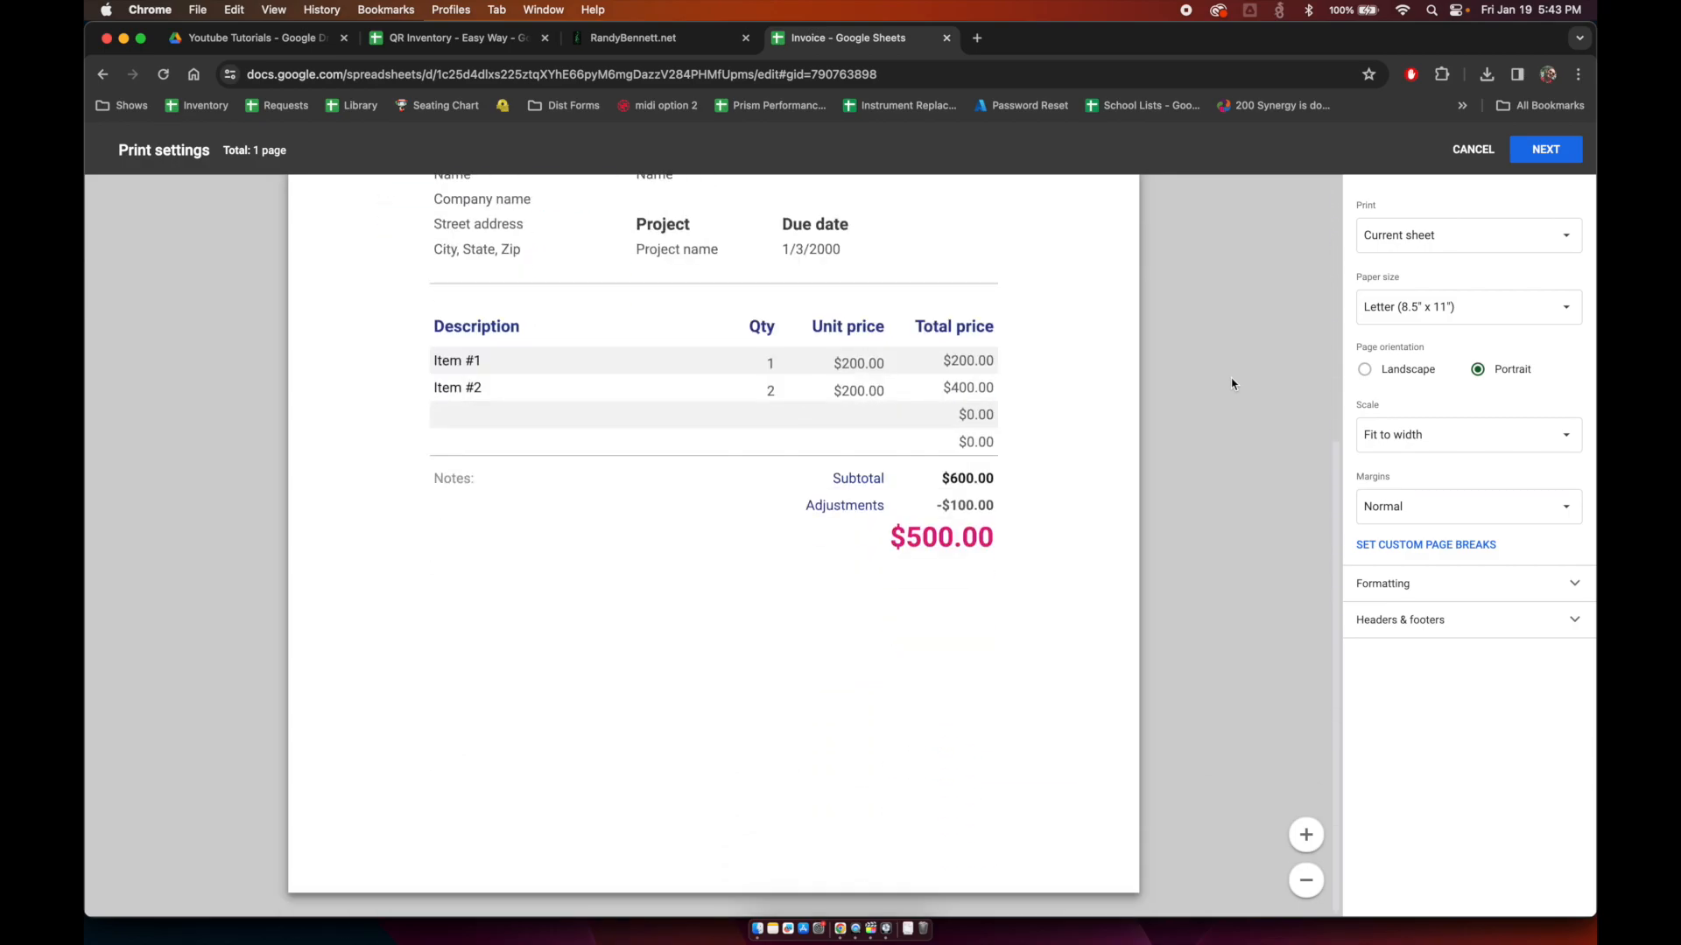
pyautogui.click(1473, 150)
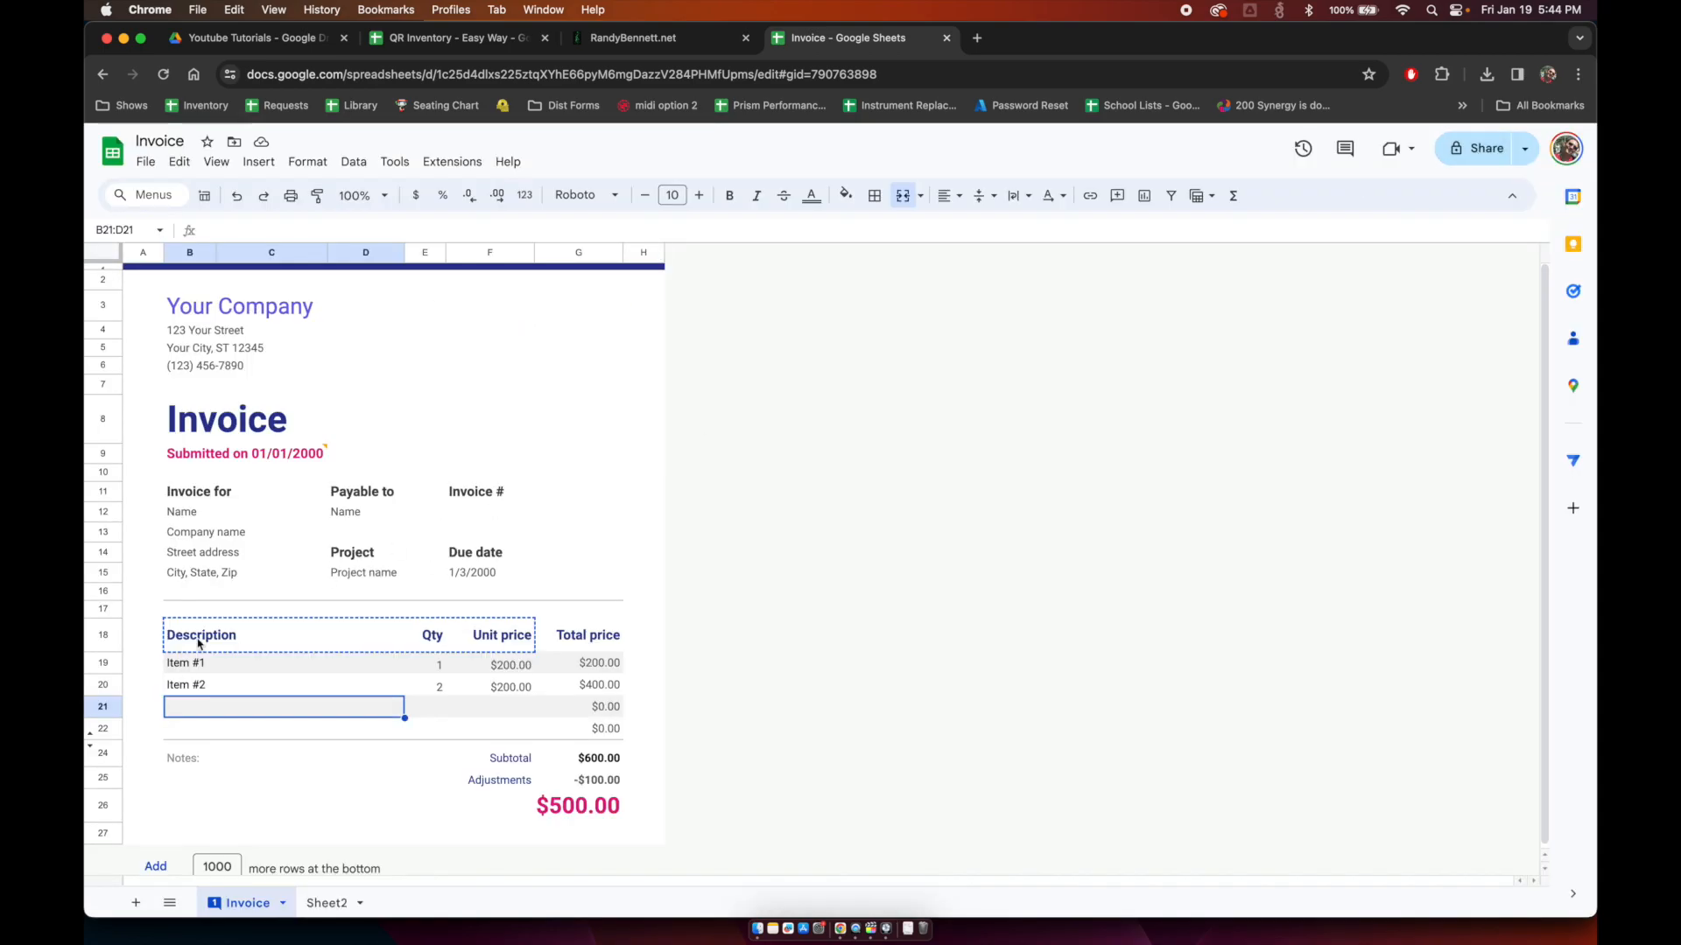
# Step: Insert two more line-item rows below row 22
pyautogui.click(91, 743)
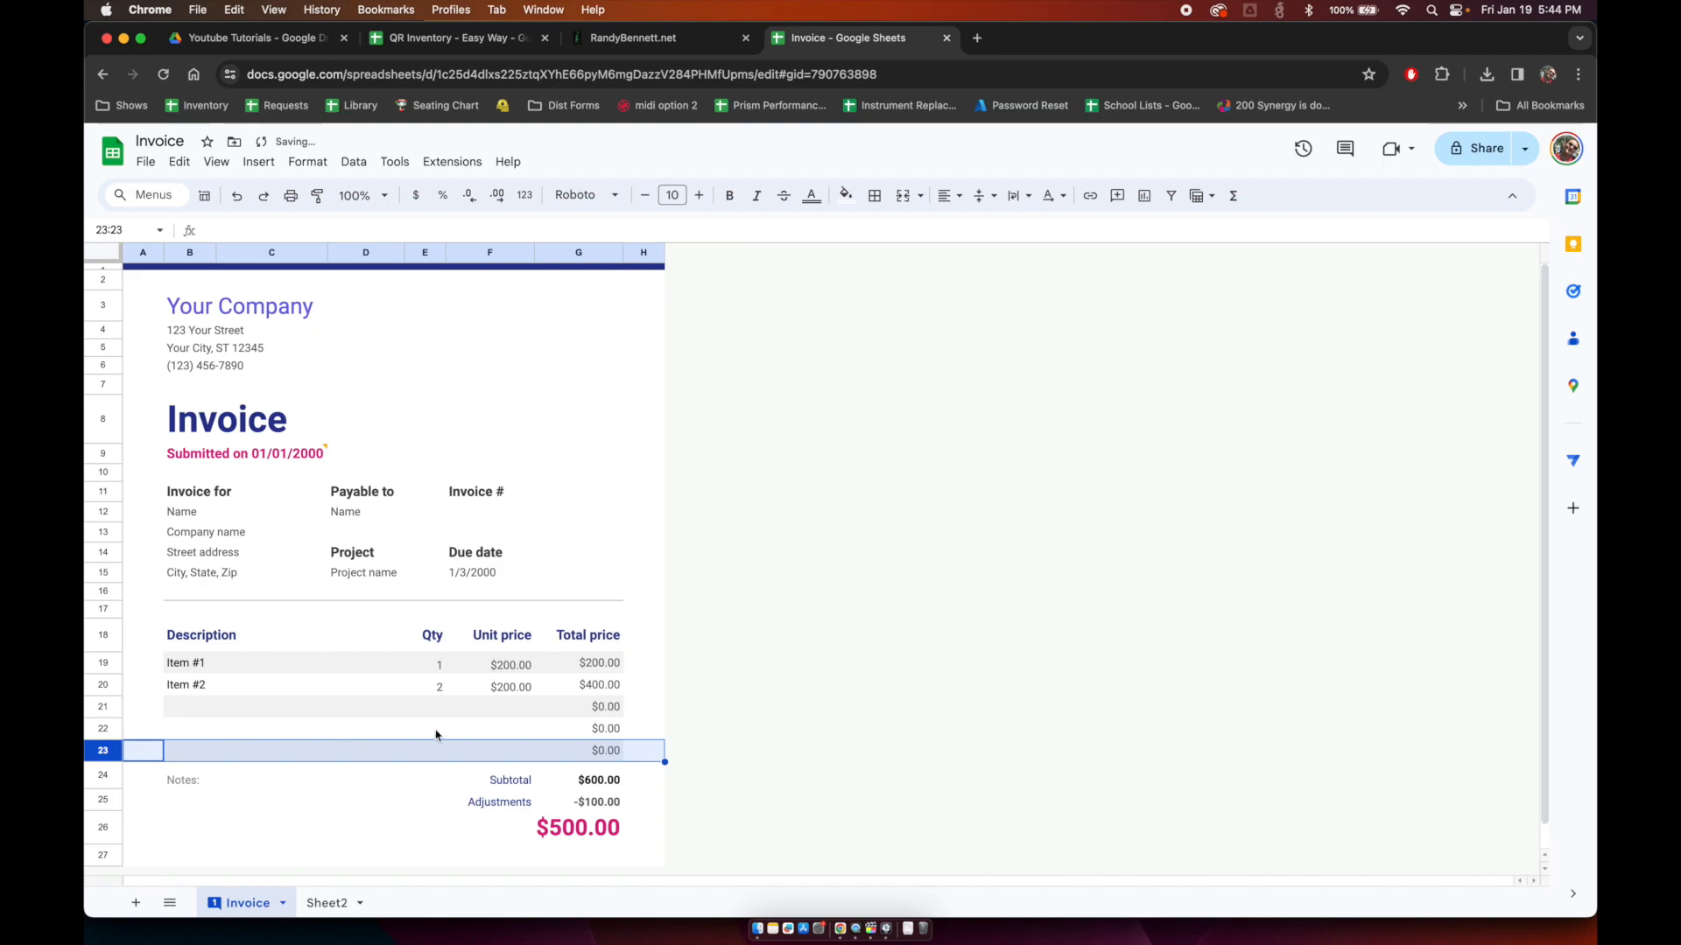
pyautogui.click(514, 738)
pyautogui.click(191, 709)
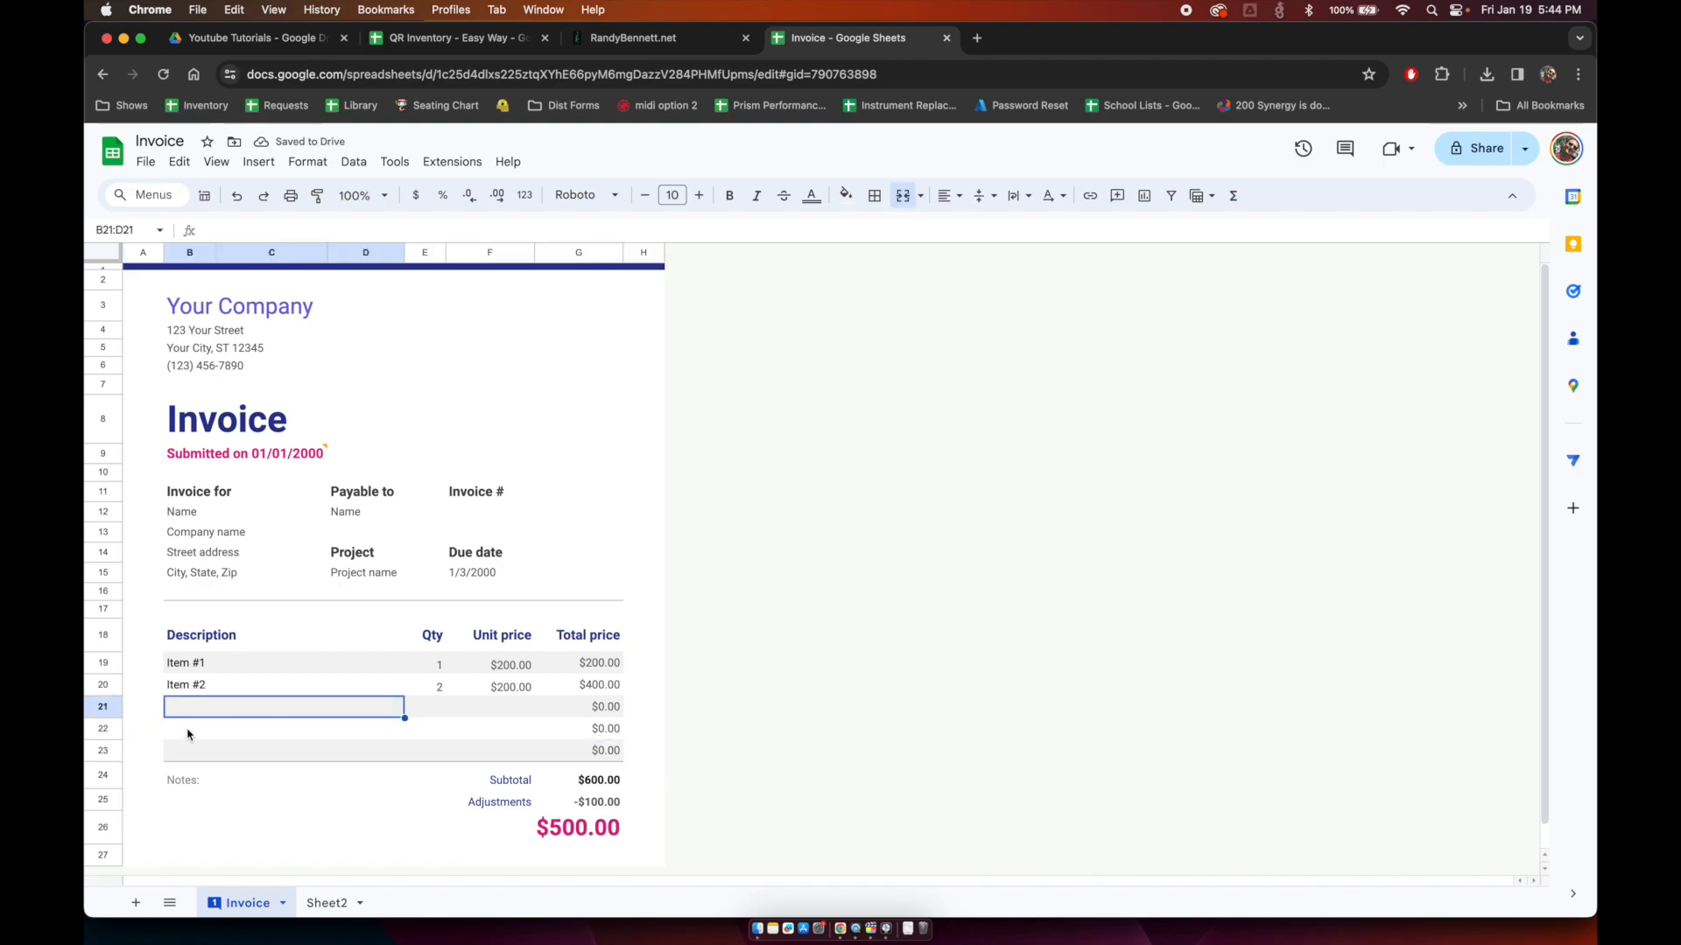
pyautogui.keyDown('shift'); pyautogui.click(103, 732); pyautogui.keyUp('shift')
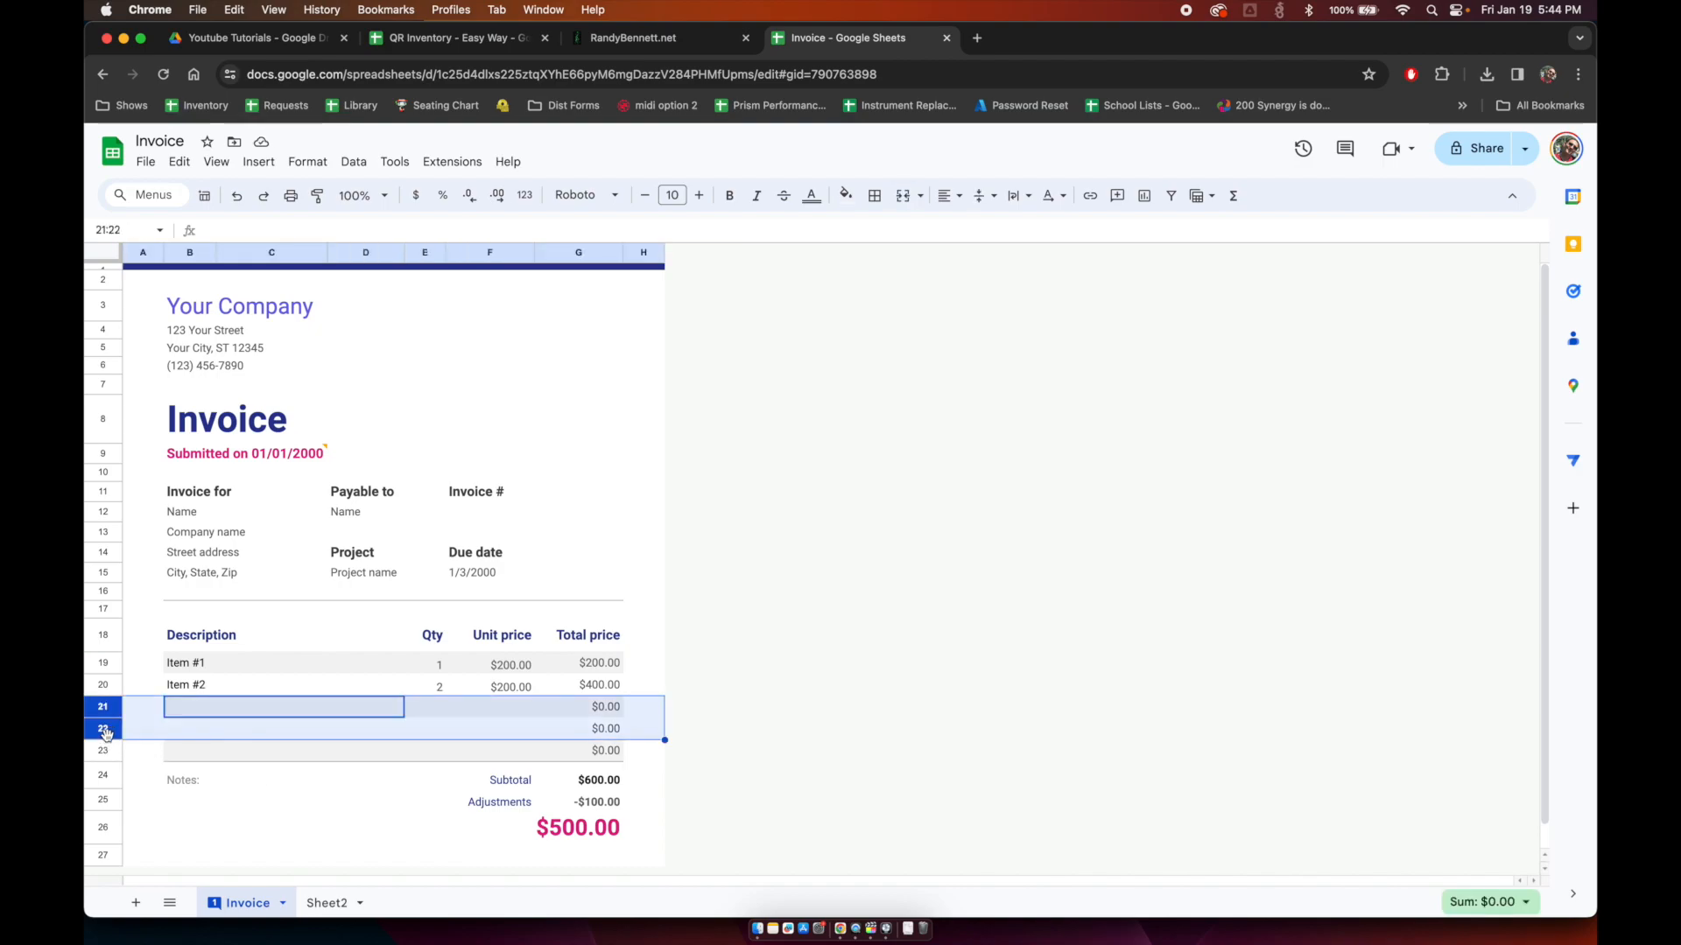
pyautogui.rightClick(103, 735)
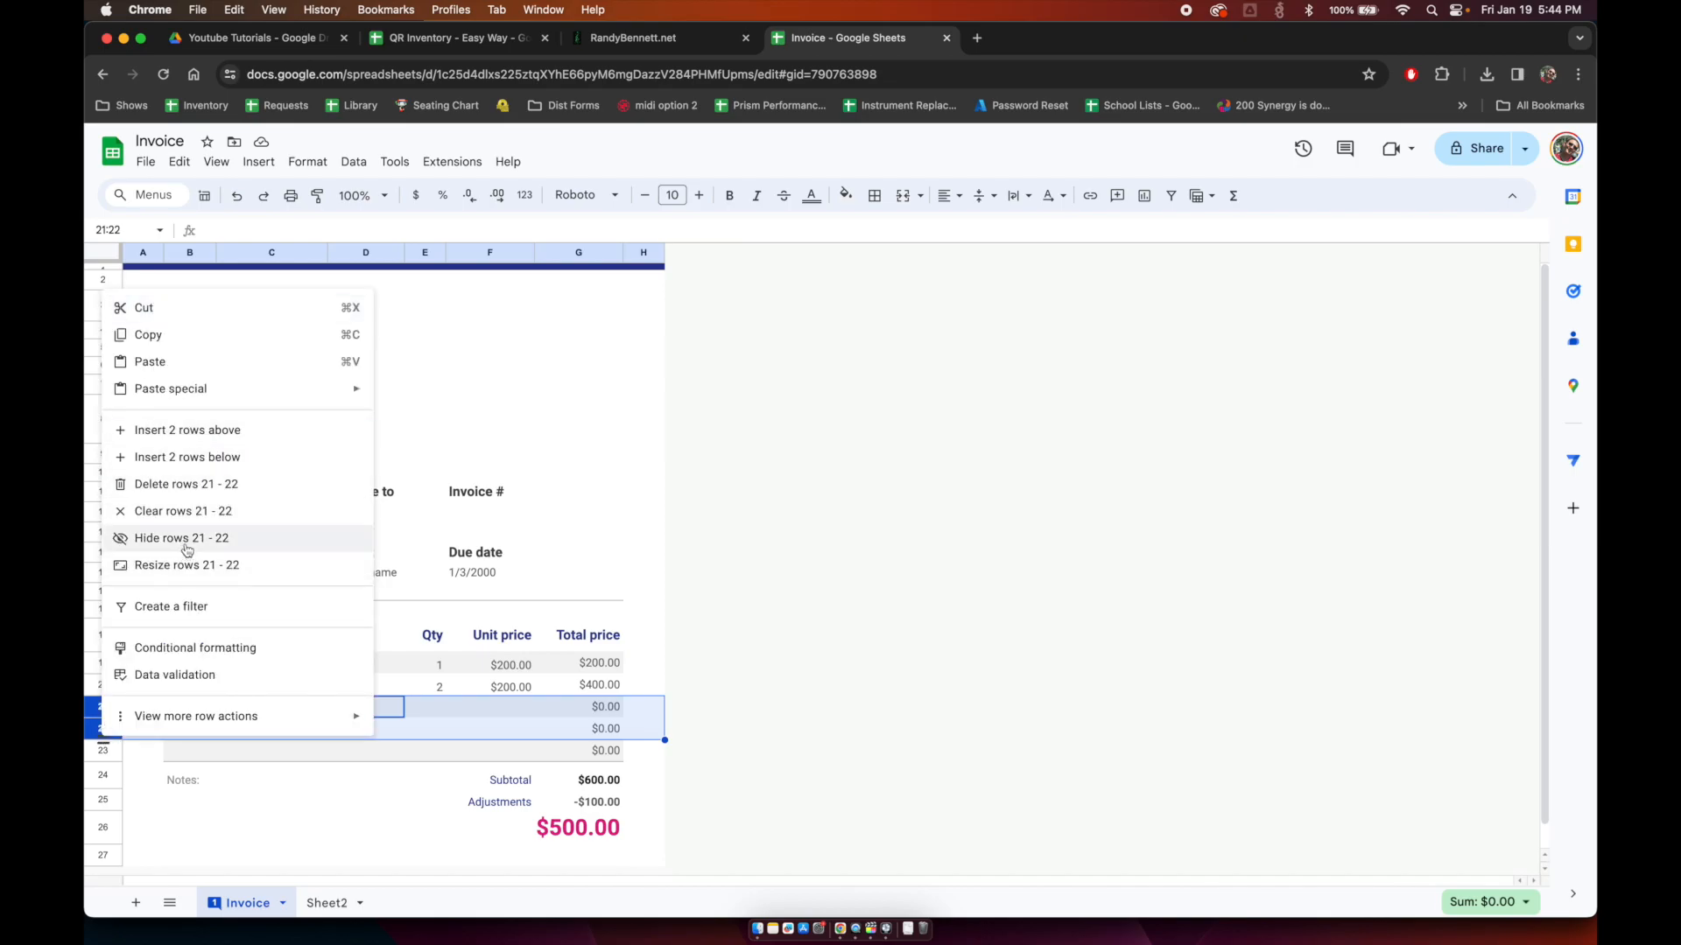
pyautogui.click(198, 457)
# Step: Put =F19*E19 in G19 and fill it down the Total price column
pyautogui.click(359, 693)
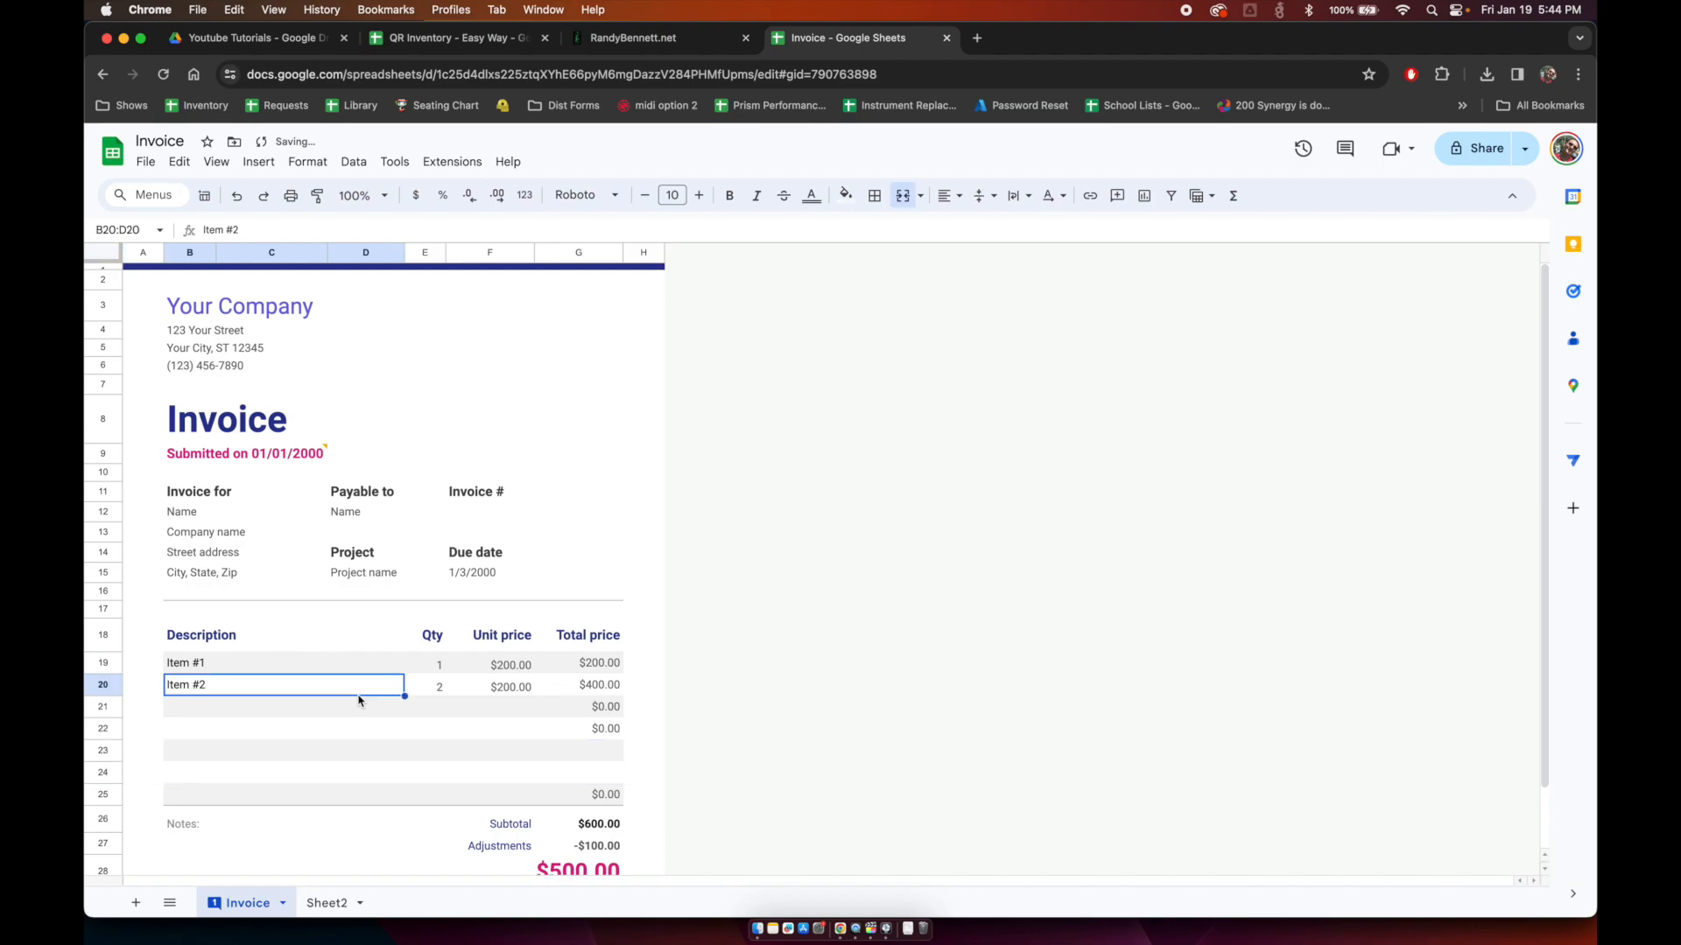
pyautogui.click(618, 691)
pyautogui.press('Up')
pyautogui.press('Up')
pyautogui.press('Down')
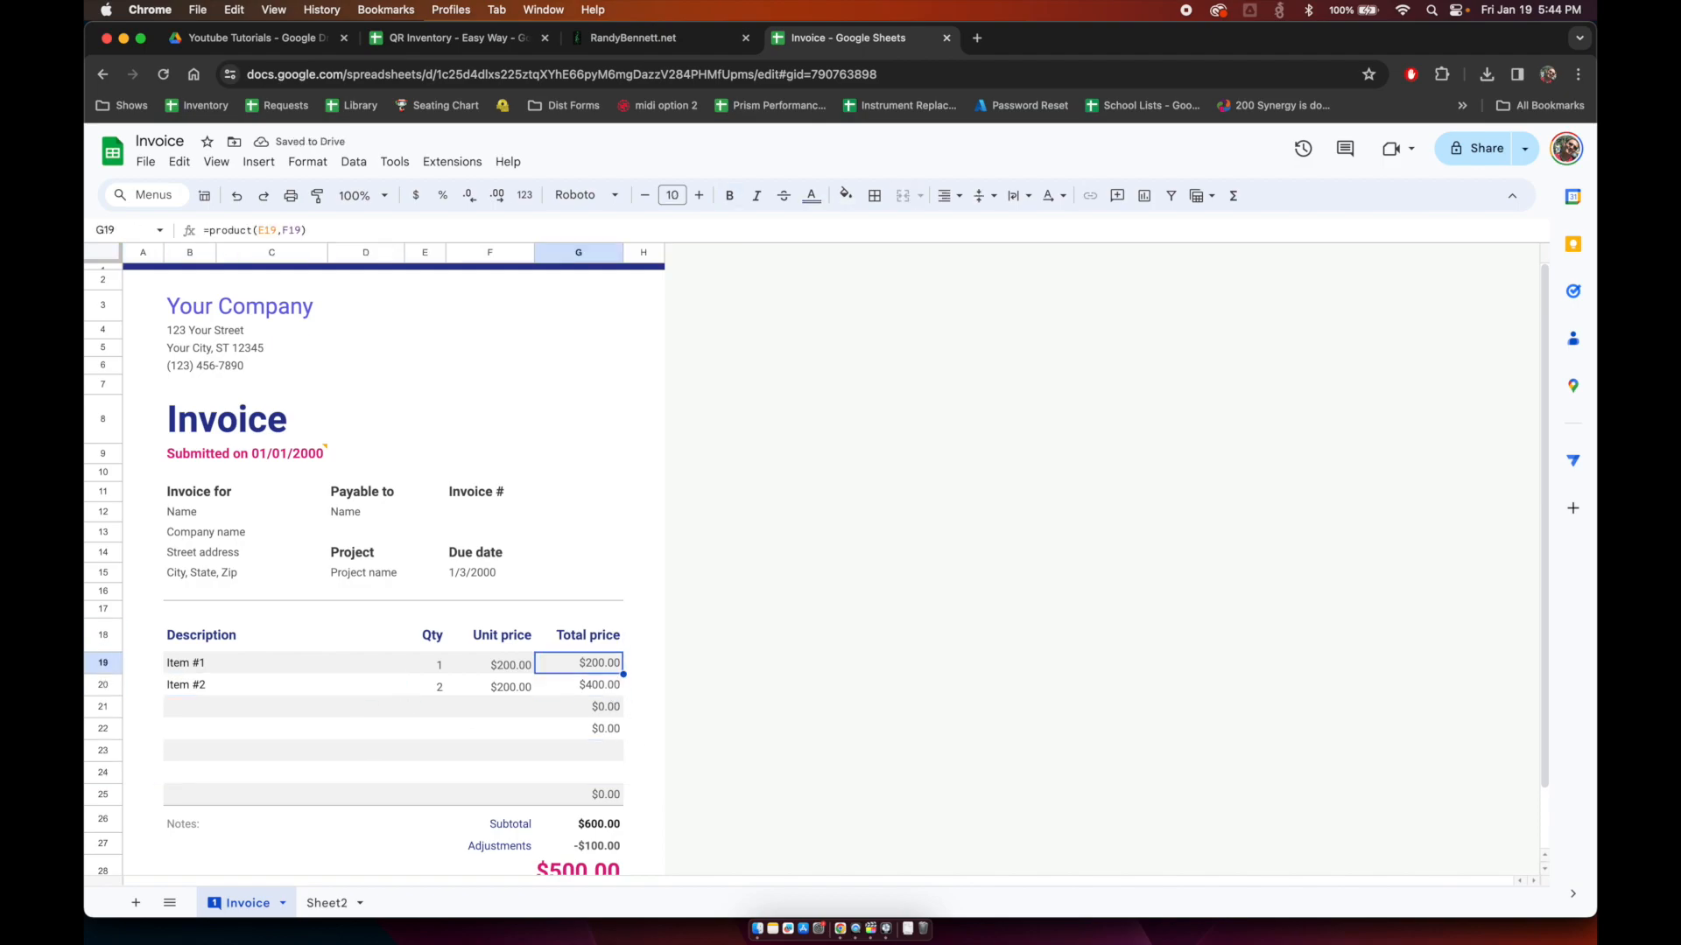
pyautogui.press('Return')
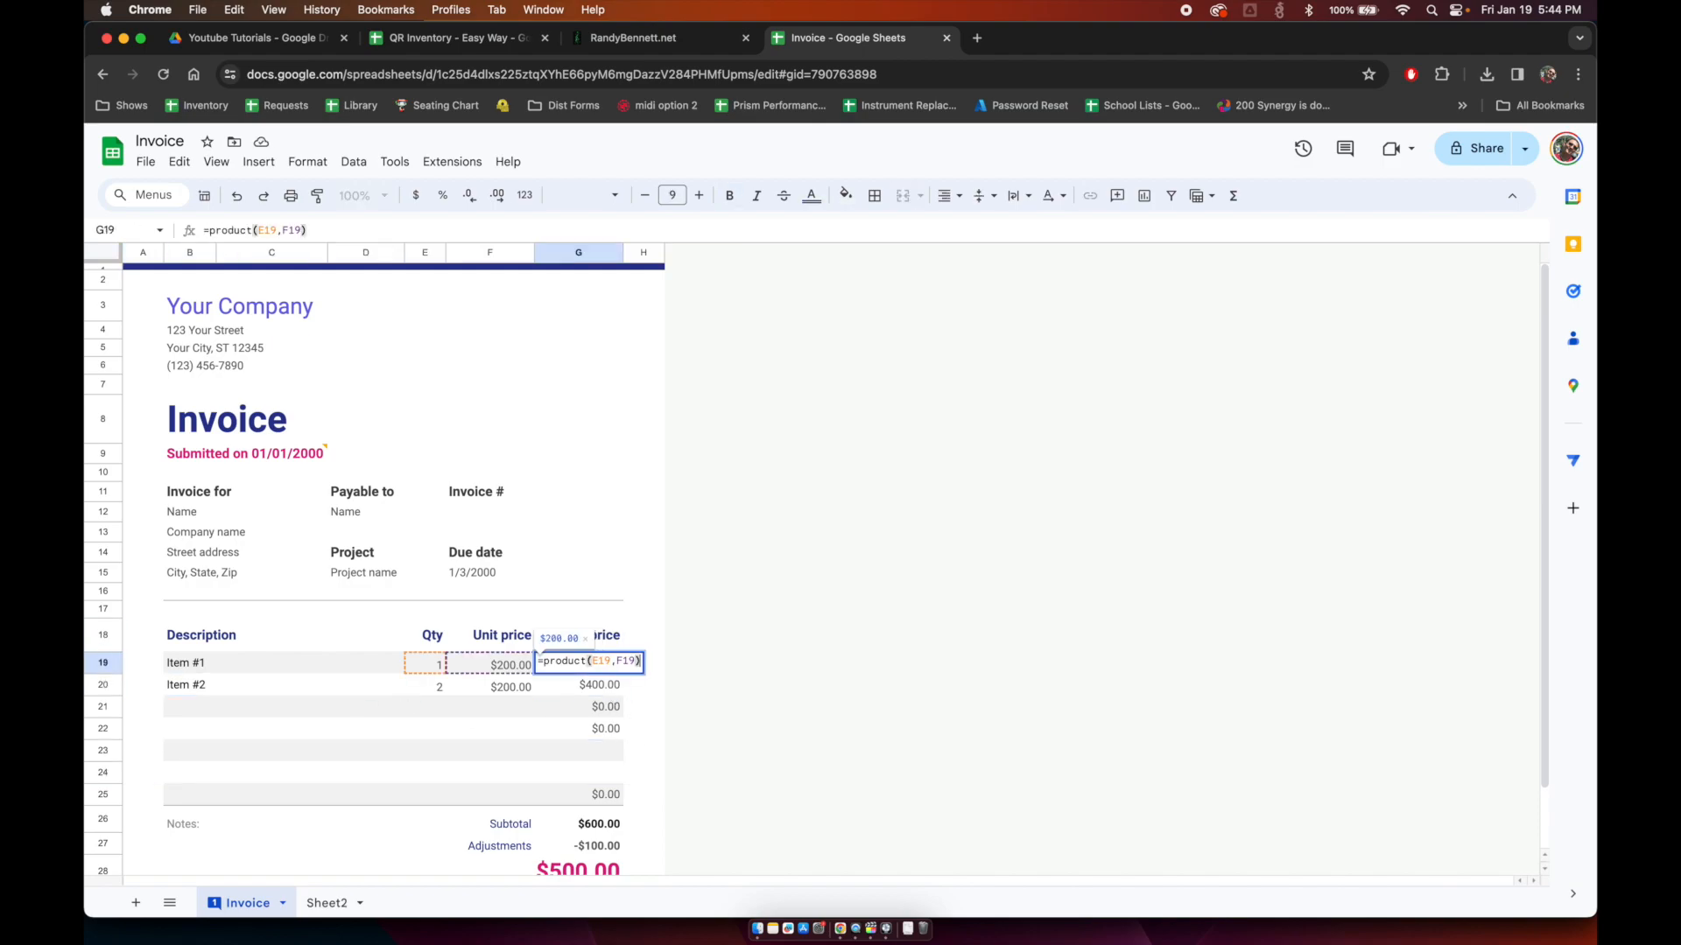
pyautogui.press('Escape')
pyautogui.write('=F19*')
pyautogui.press('Left')
pyautogui.press('Left')
pyautogui.press('Return')
pyautogui.press('Up')
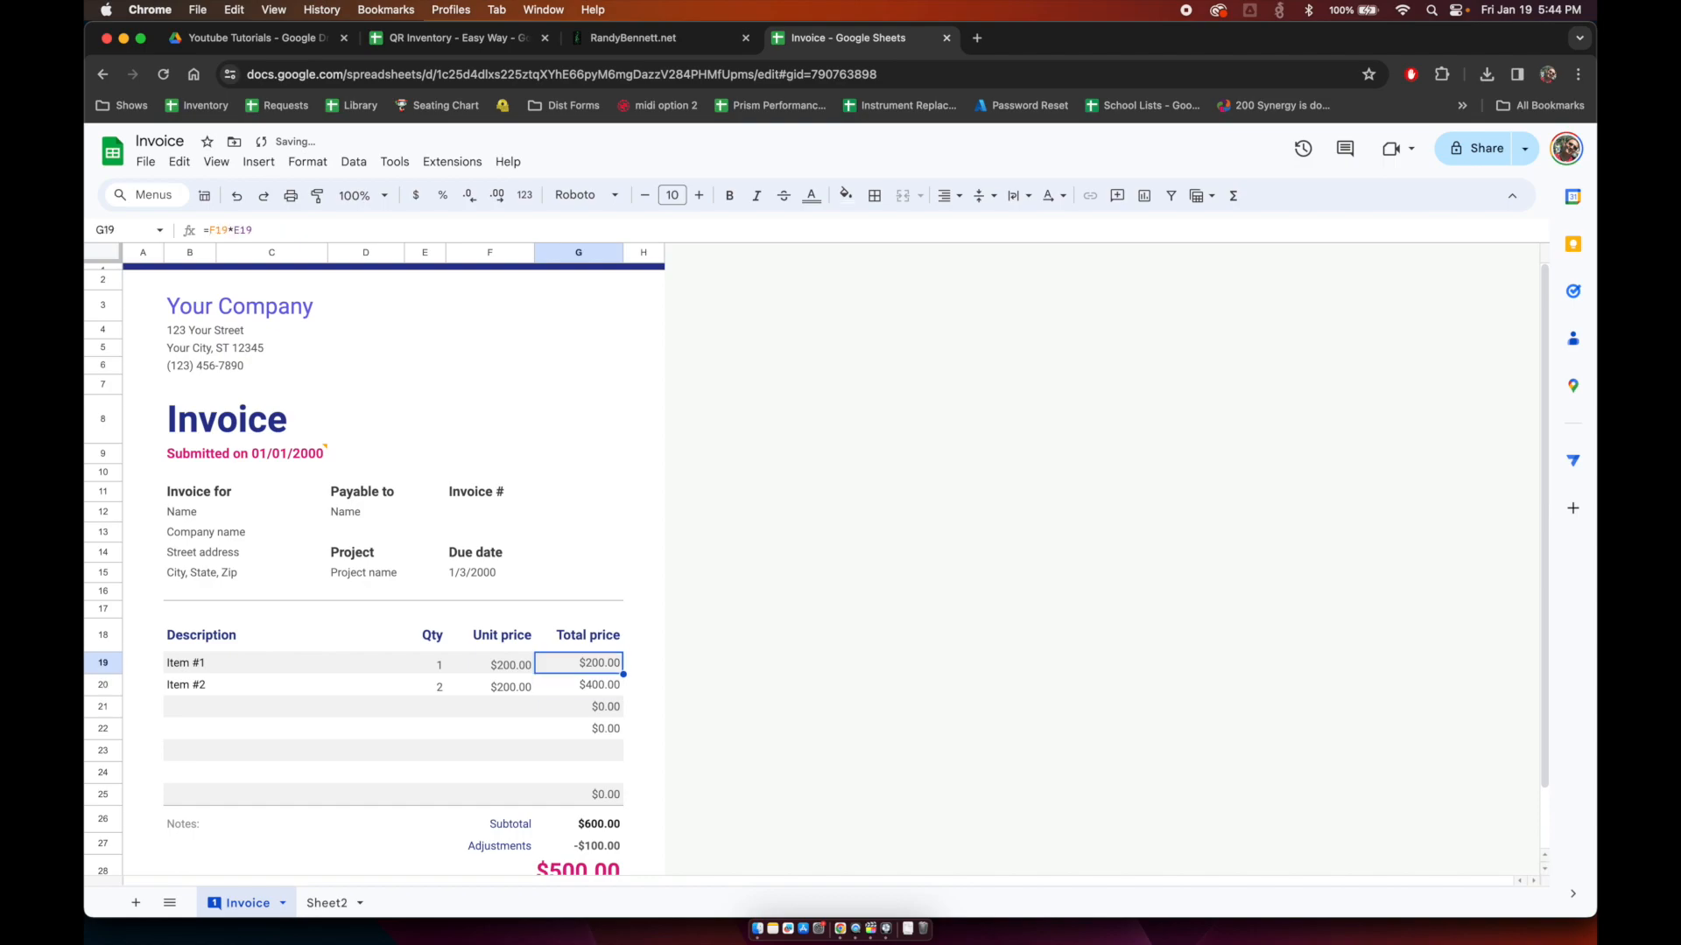
pyautogui.hotkey('shift', 'Down')
pyautogui.hotkey('shift', 'Down')
pyautogui.hotkey('shift', 'Down')
pyautogui.hotkey('shift', 'Down')
pyautogui.hotkey('shift', 'Down')
pyautogui.hotkey('shift', 'Down')
pyautogui.press('super+d')
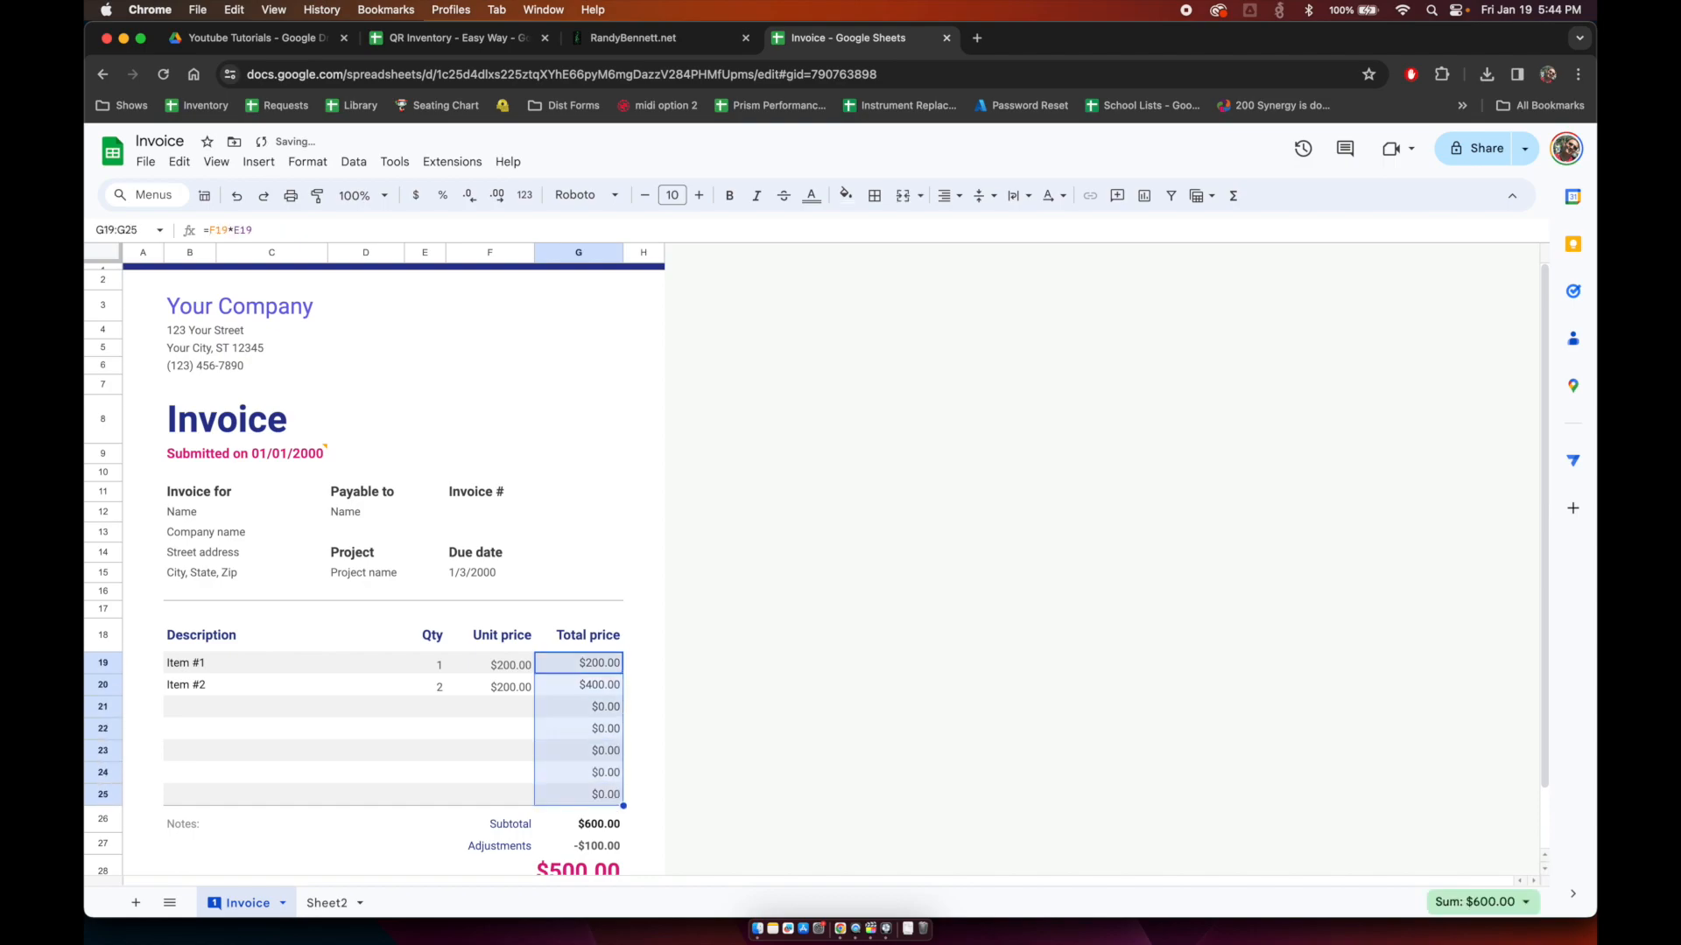
pyautogui.press('Left')
pyautogui.press('Right')
pyautogui.press('Down')
pyautogui.press('Down')
pyautogui.press('Up')
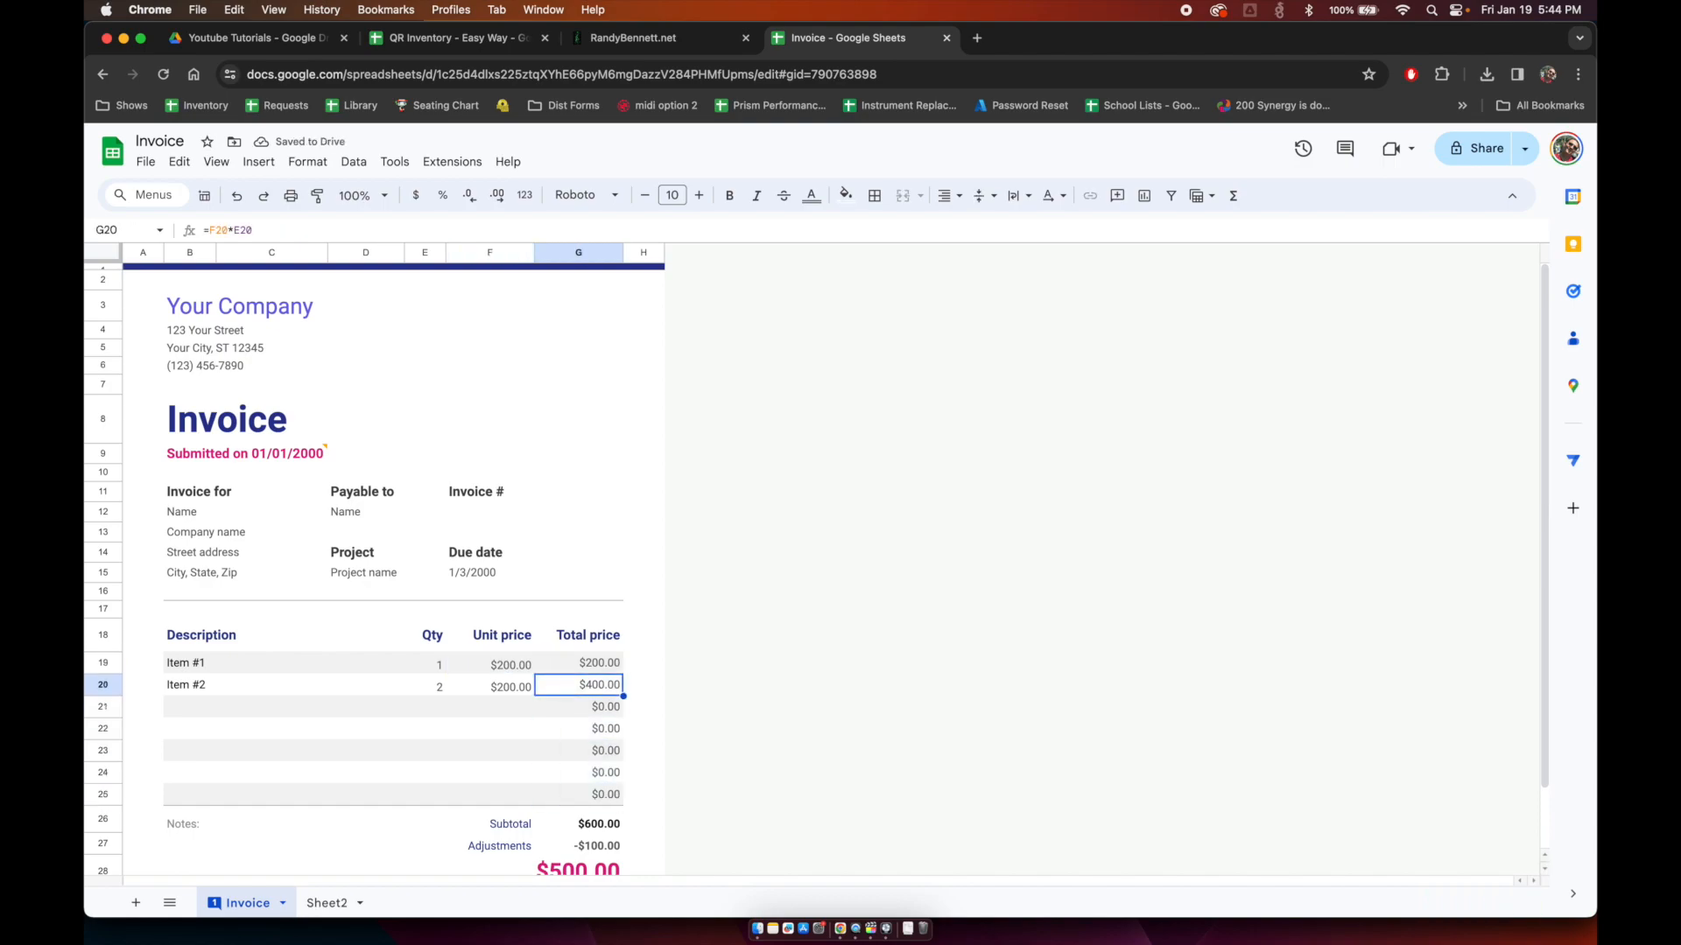
pyautogui.press('Up')
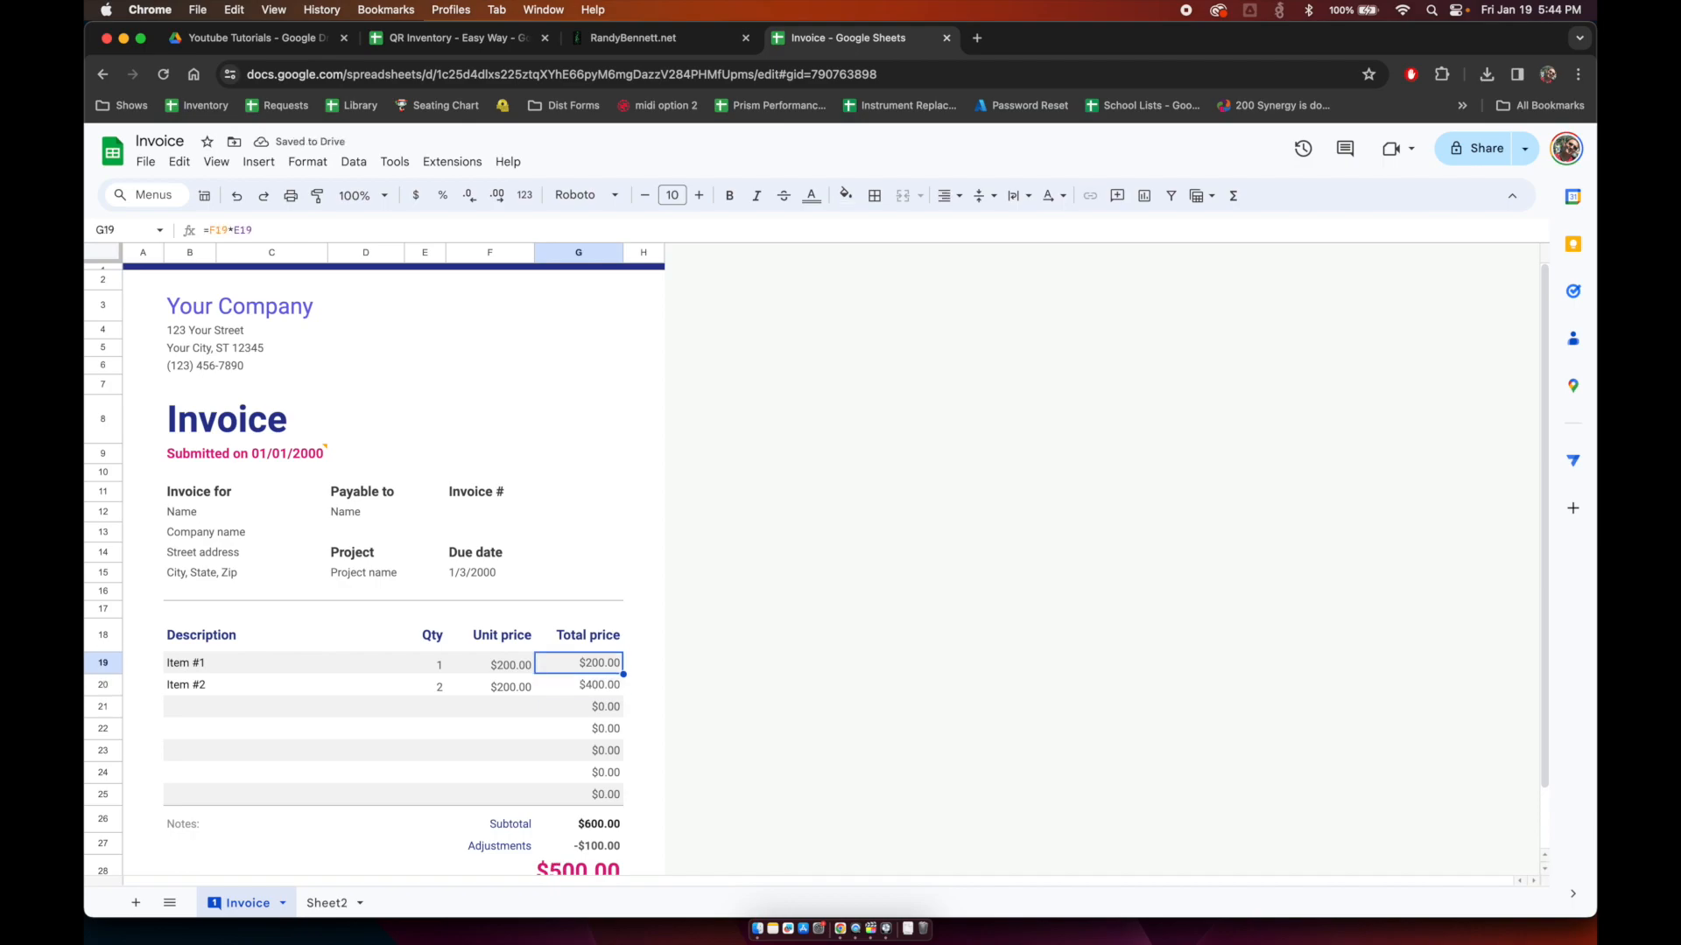
# Step: Begin rewriting G19 as an IF formula, then discard the garbled edit
pyautogui.press('Return')
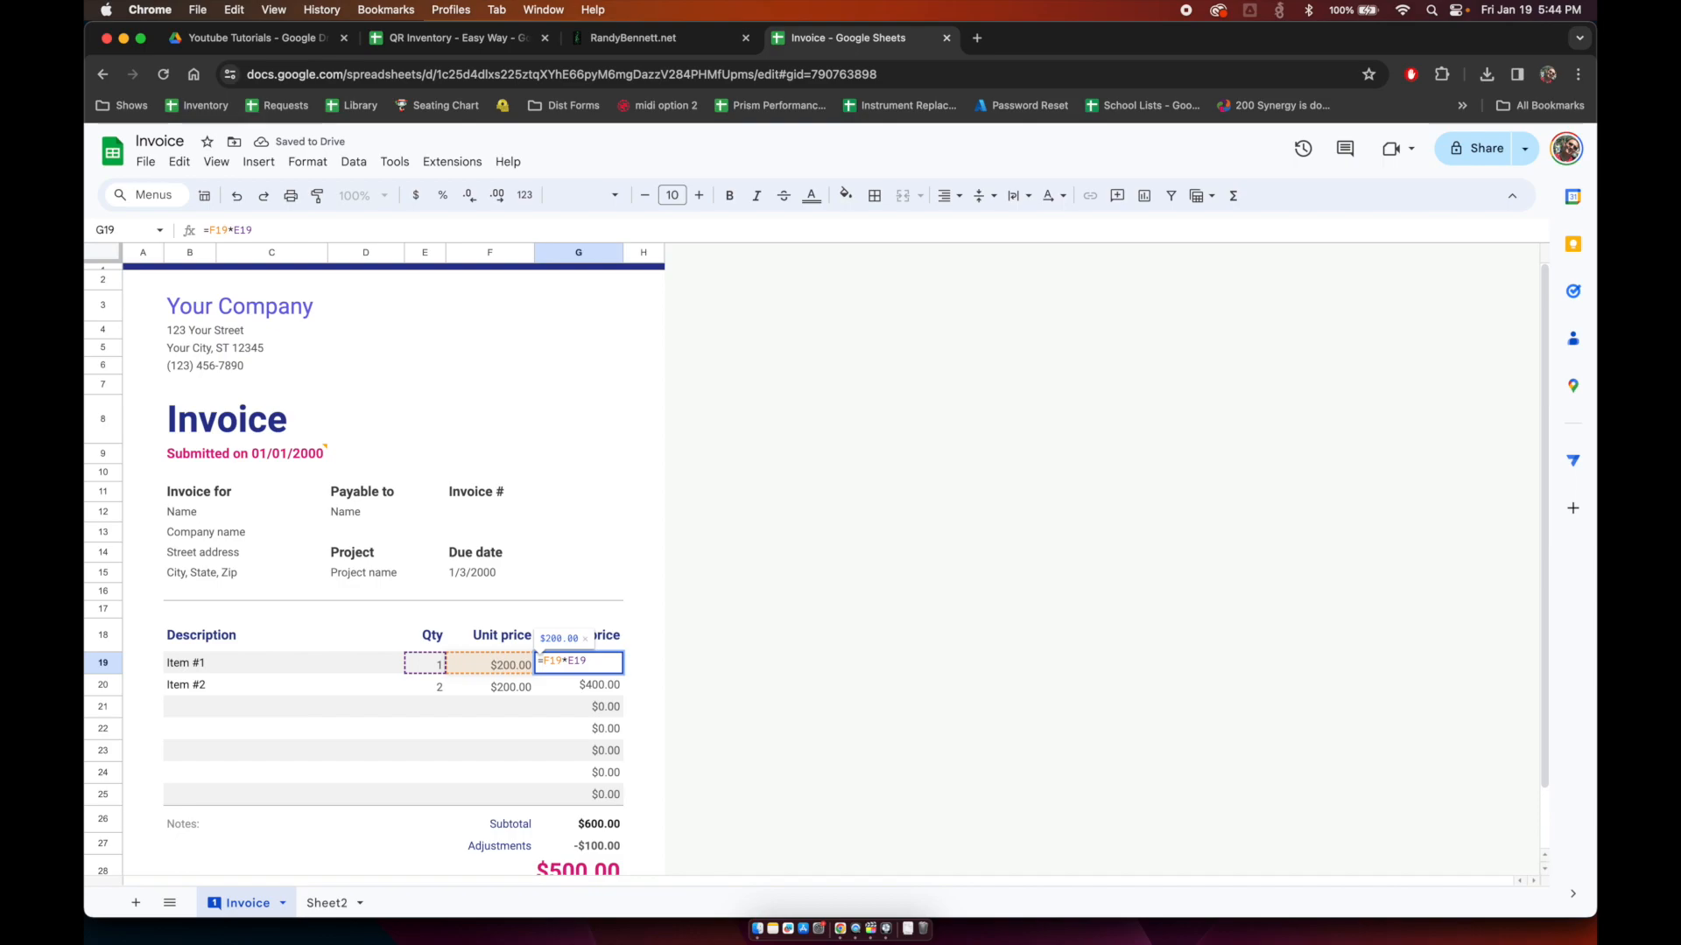
pyautogui.write('if(')
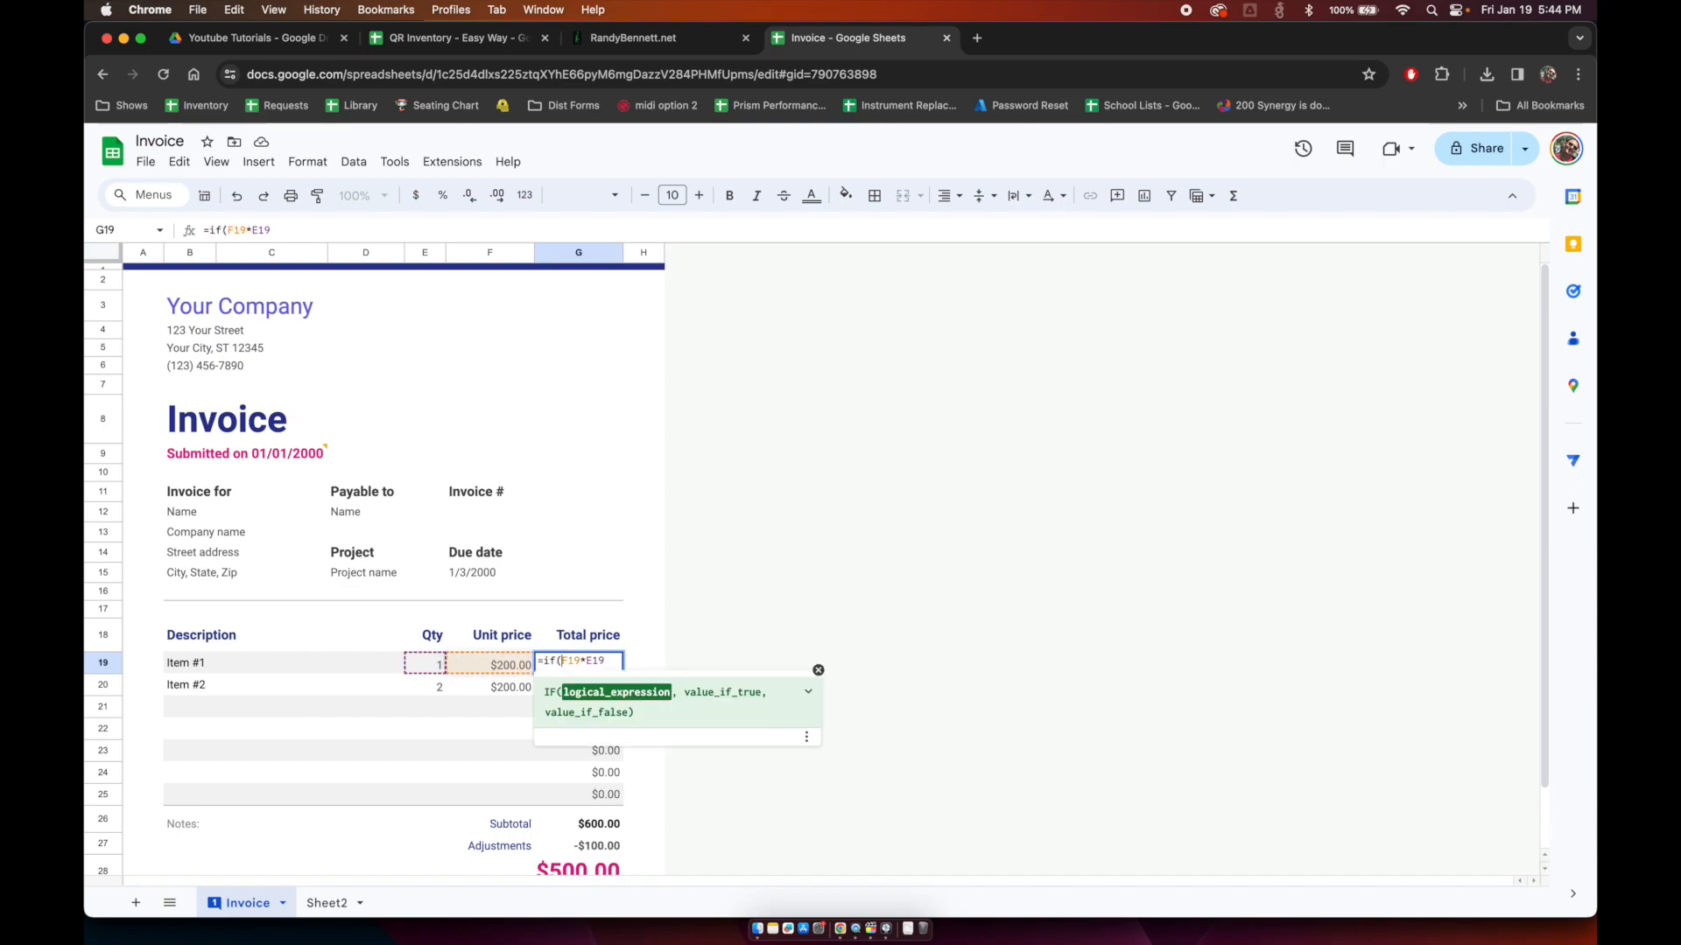
pyautogui.press('Left')
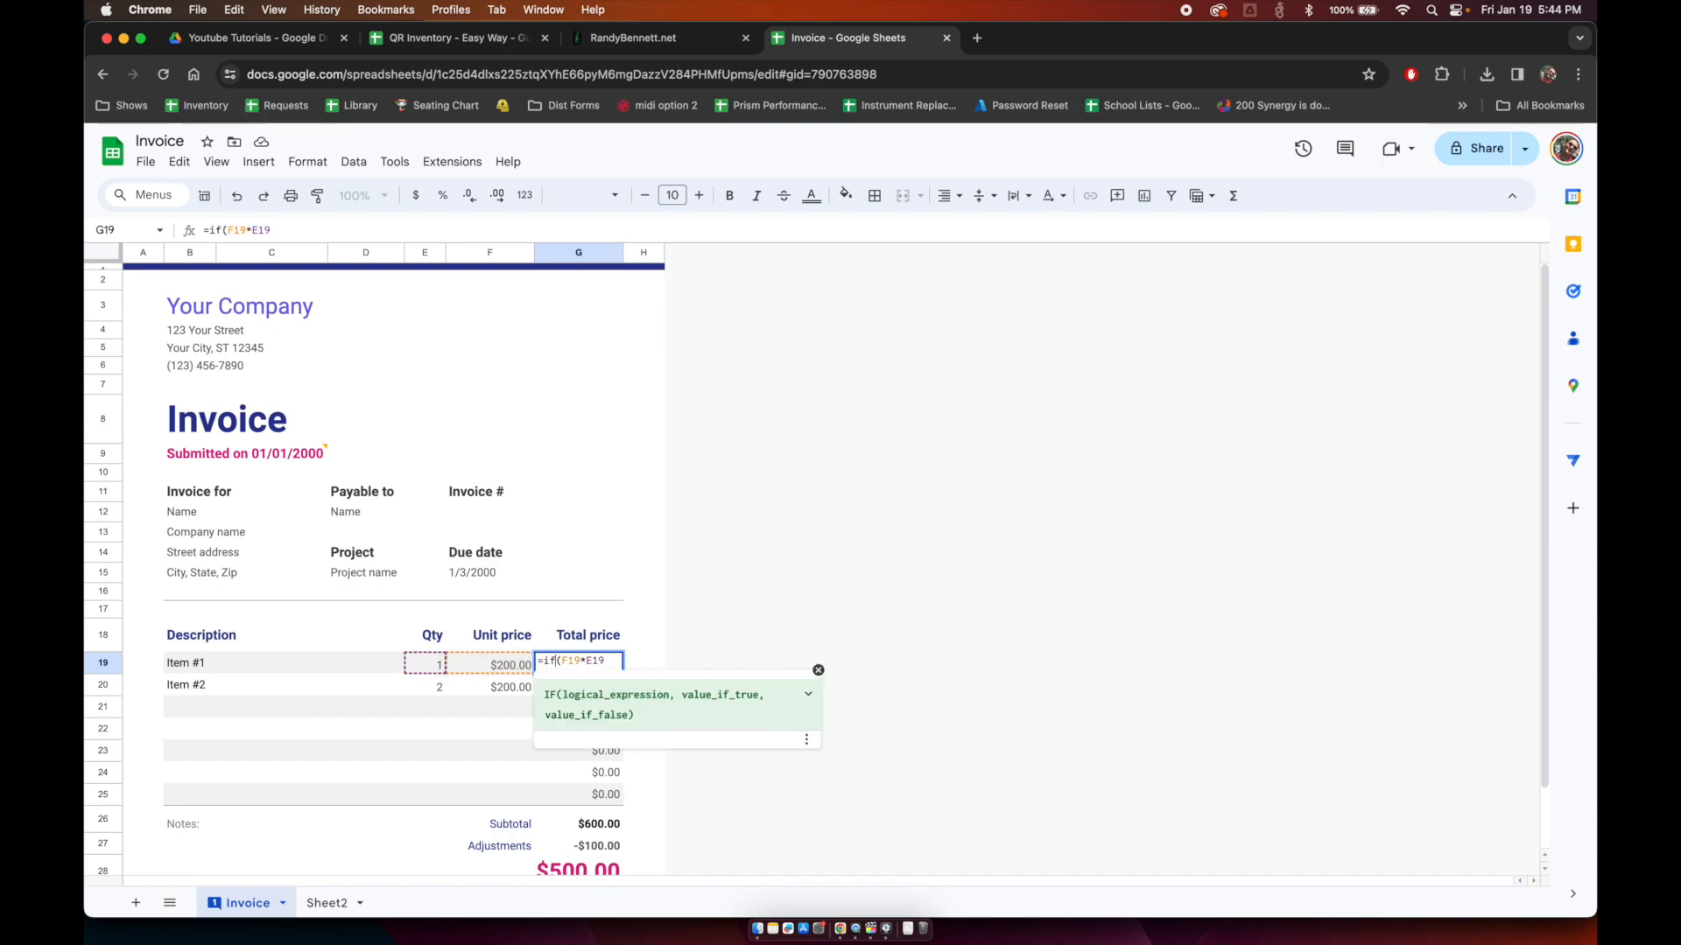
pyautogui.write('(')
pyautogui.press('Left')
pyautogui.press('Right')
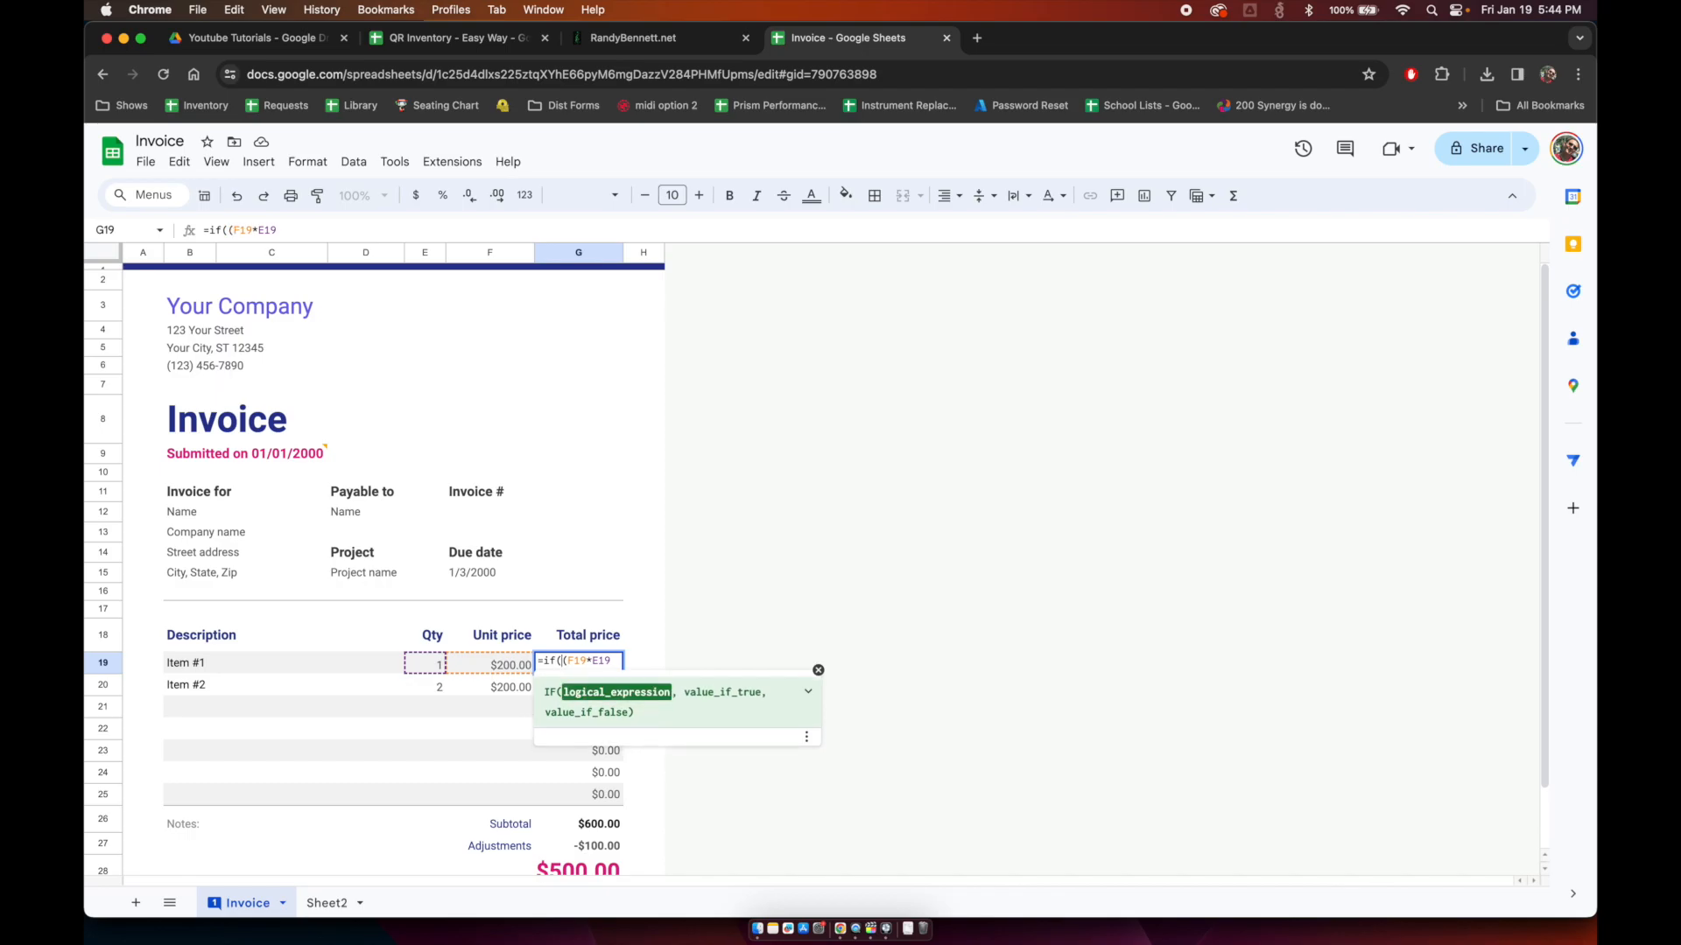
pyautogui.write('F19')
pyautogui.press('super+a')
pyautogui.press('BackSpace')
pyautogui.press('Escape')
# Step: Enter =IF(F19<>"",F19*E19,"") in G19
pyautogui.write('=')
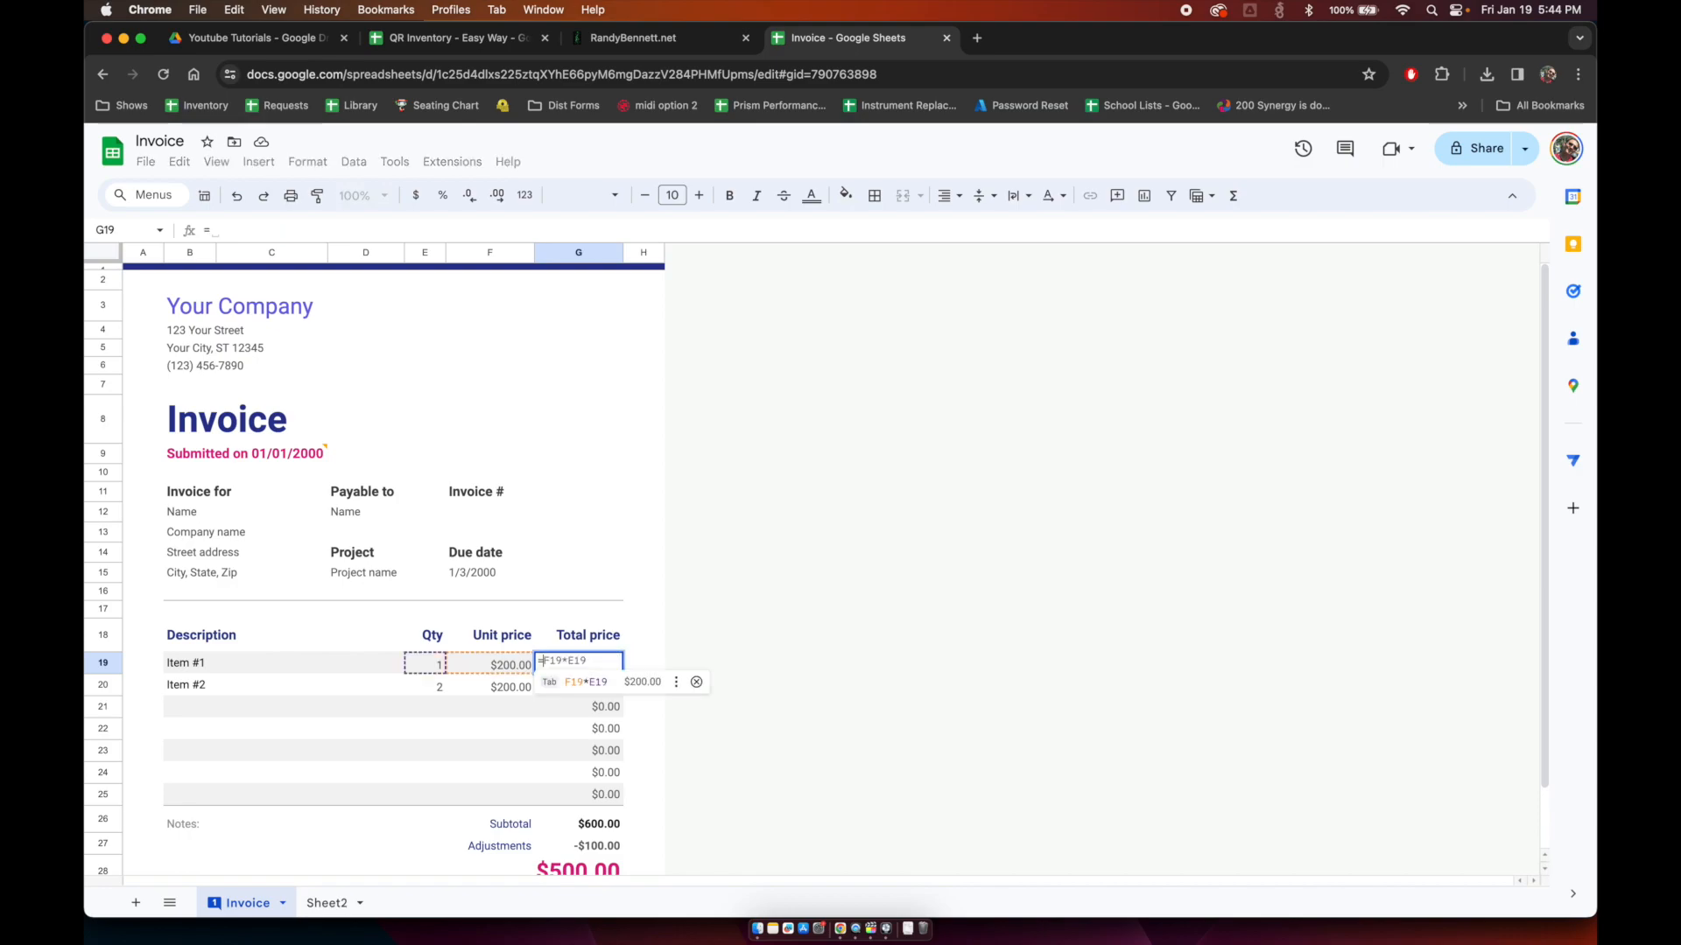
pyautogui.write('if(')
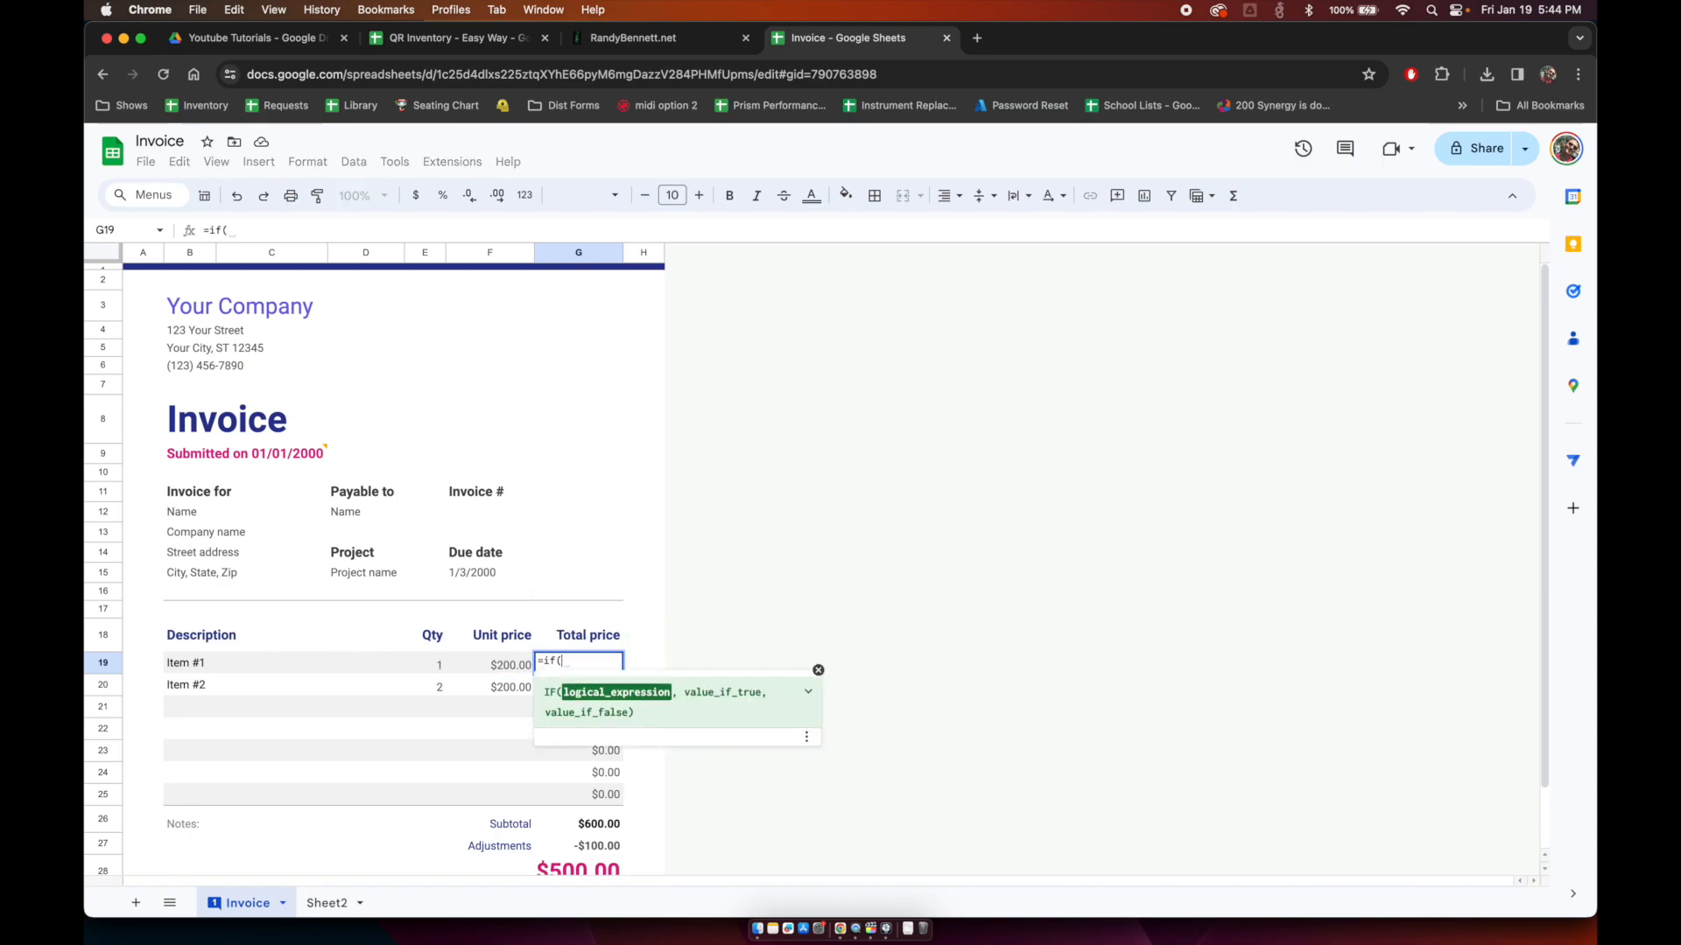
pyautogui.press('Left')
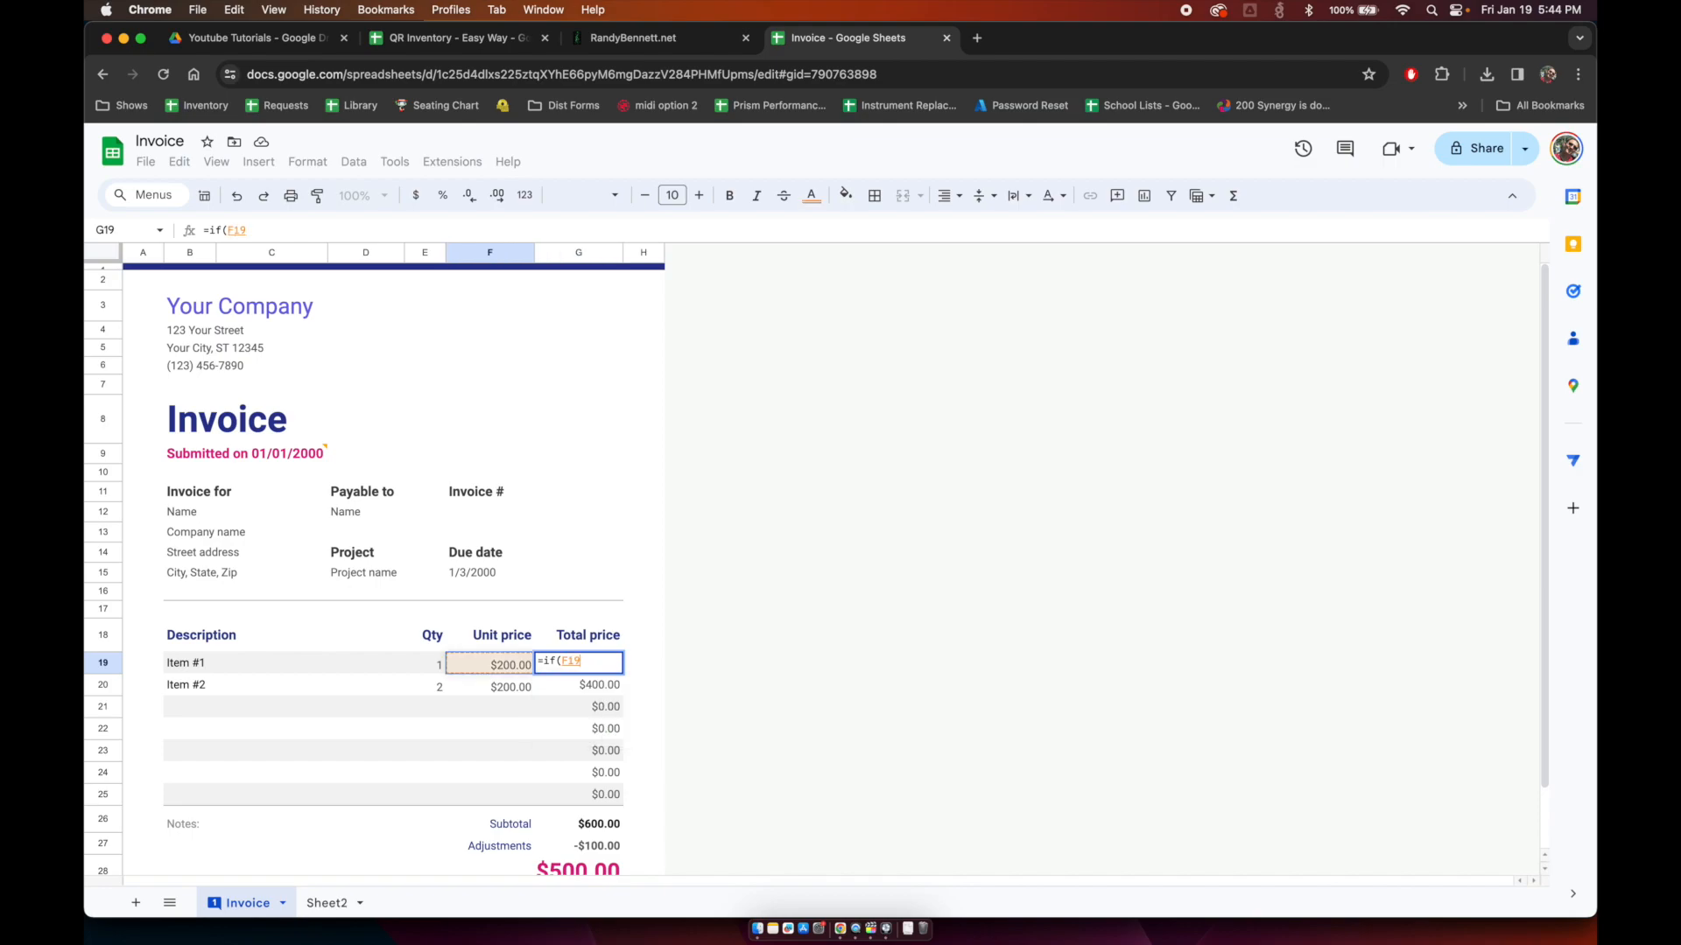
pyautogui.write('<>')
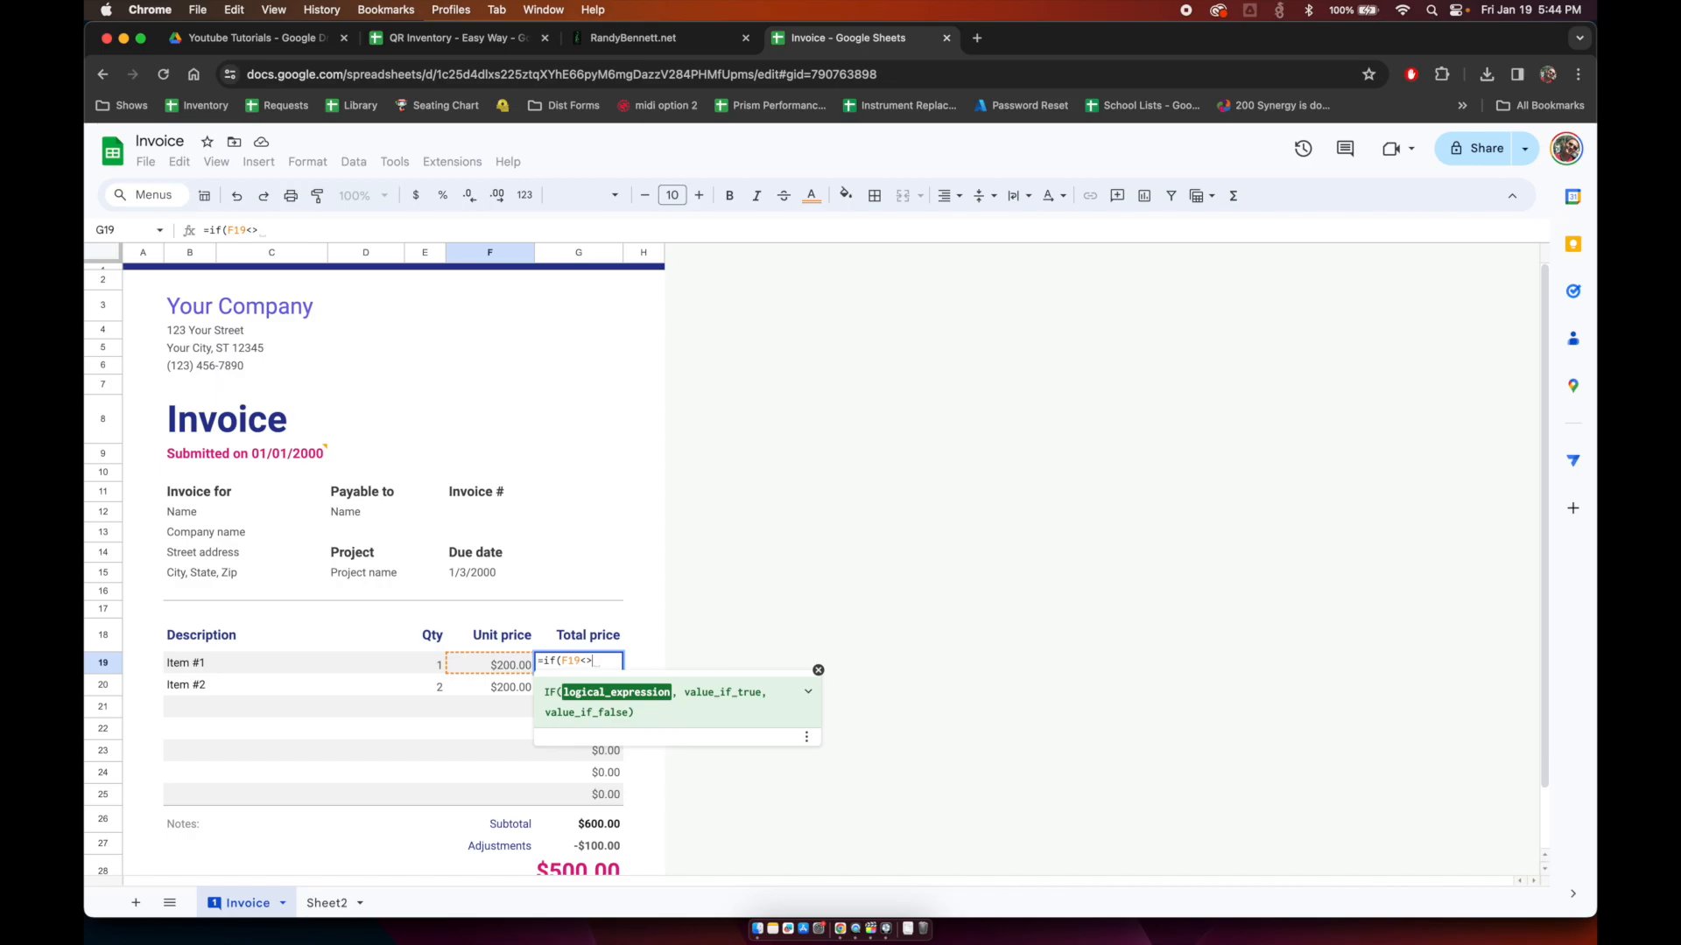
pyautogui.write('""')
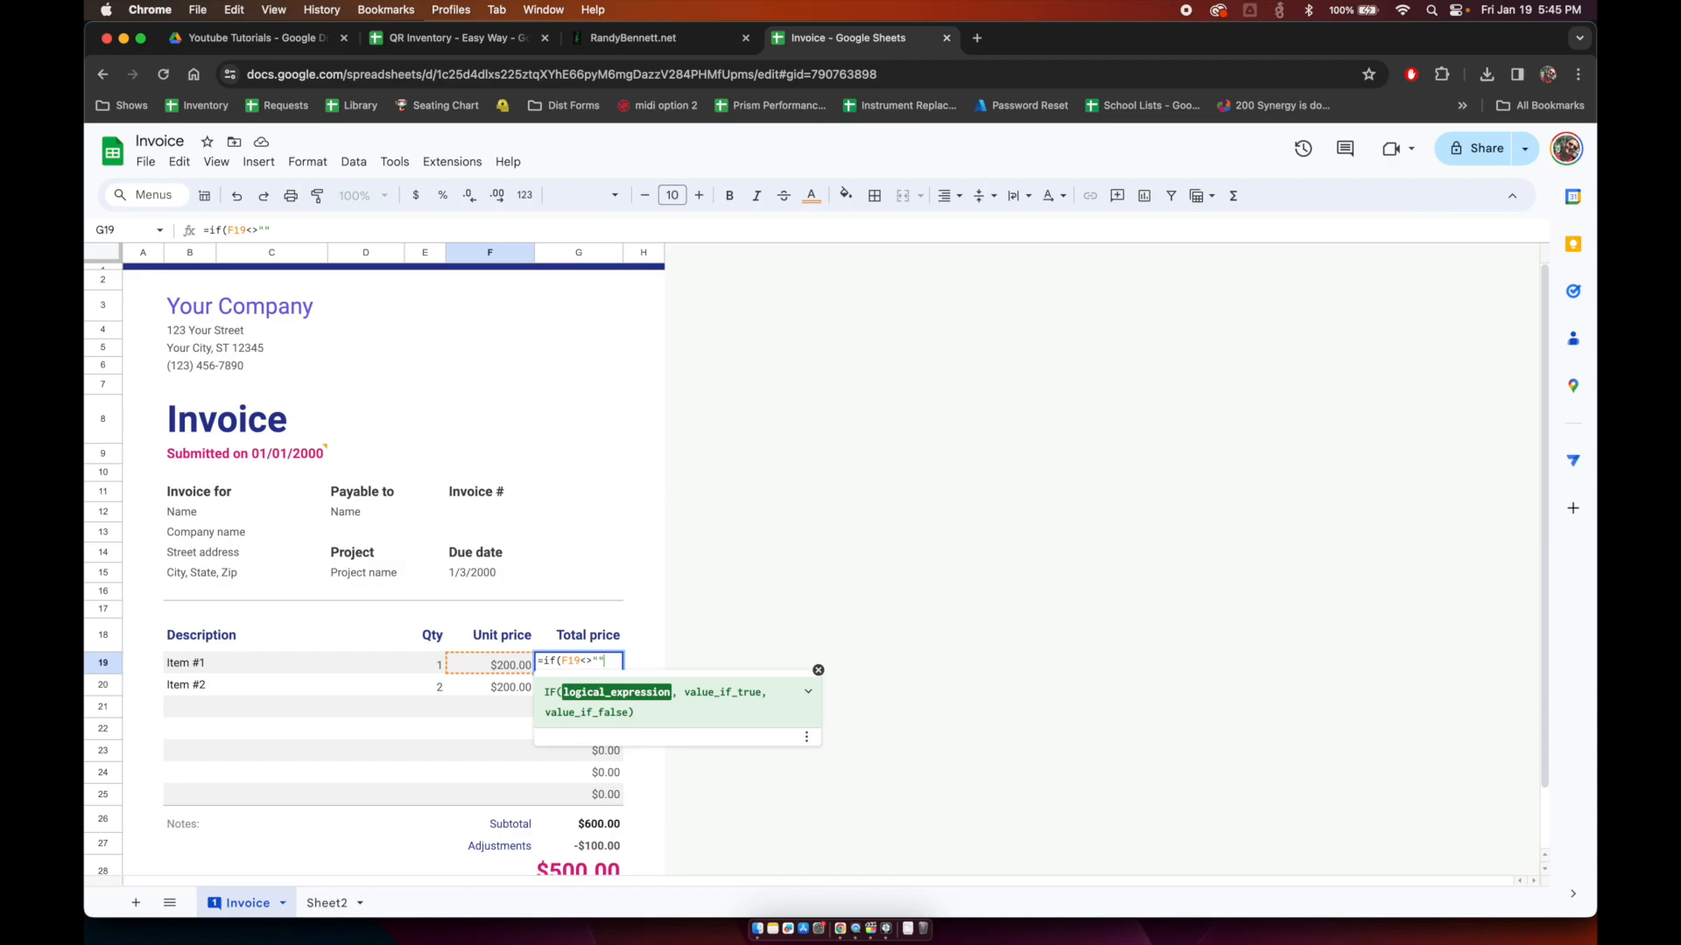
pyautogui.write('",')
pyautogui.press('Left')
pyautogui.press('Left')
pyautogui.press('Right')
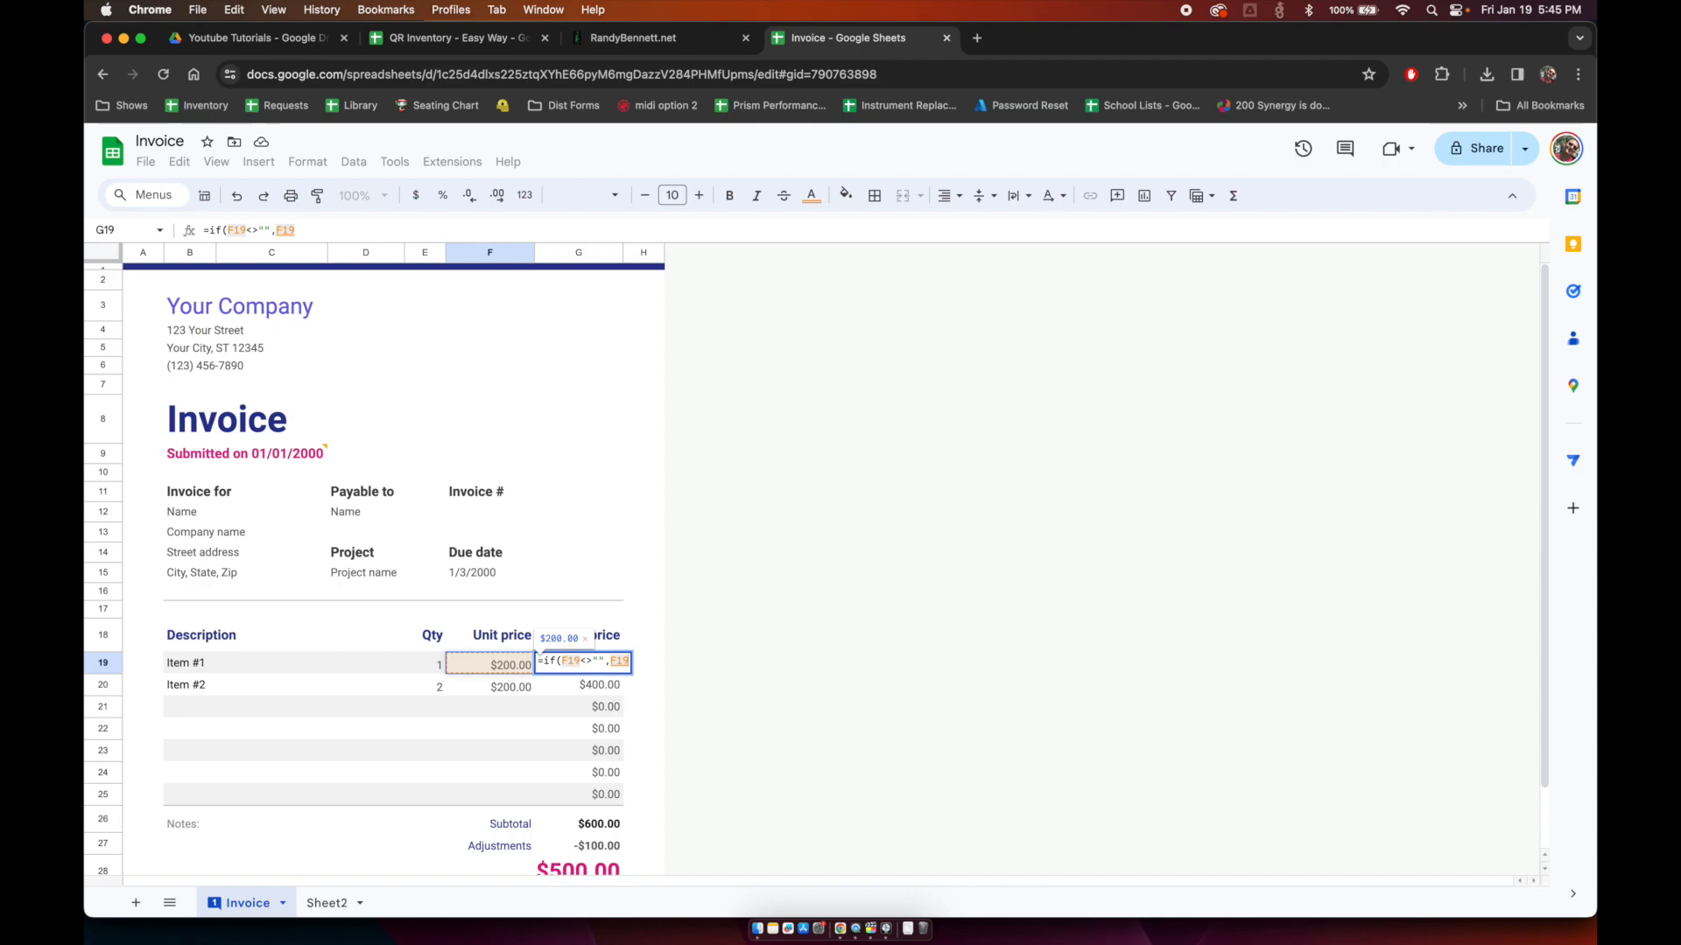
pyautogui.write('*')
pyautogui.press('Left')
pyautogui.press('Left')
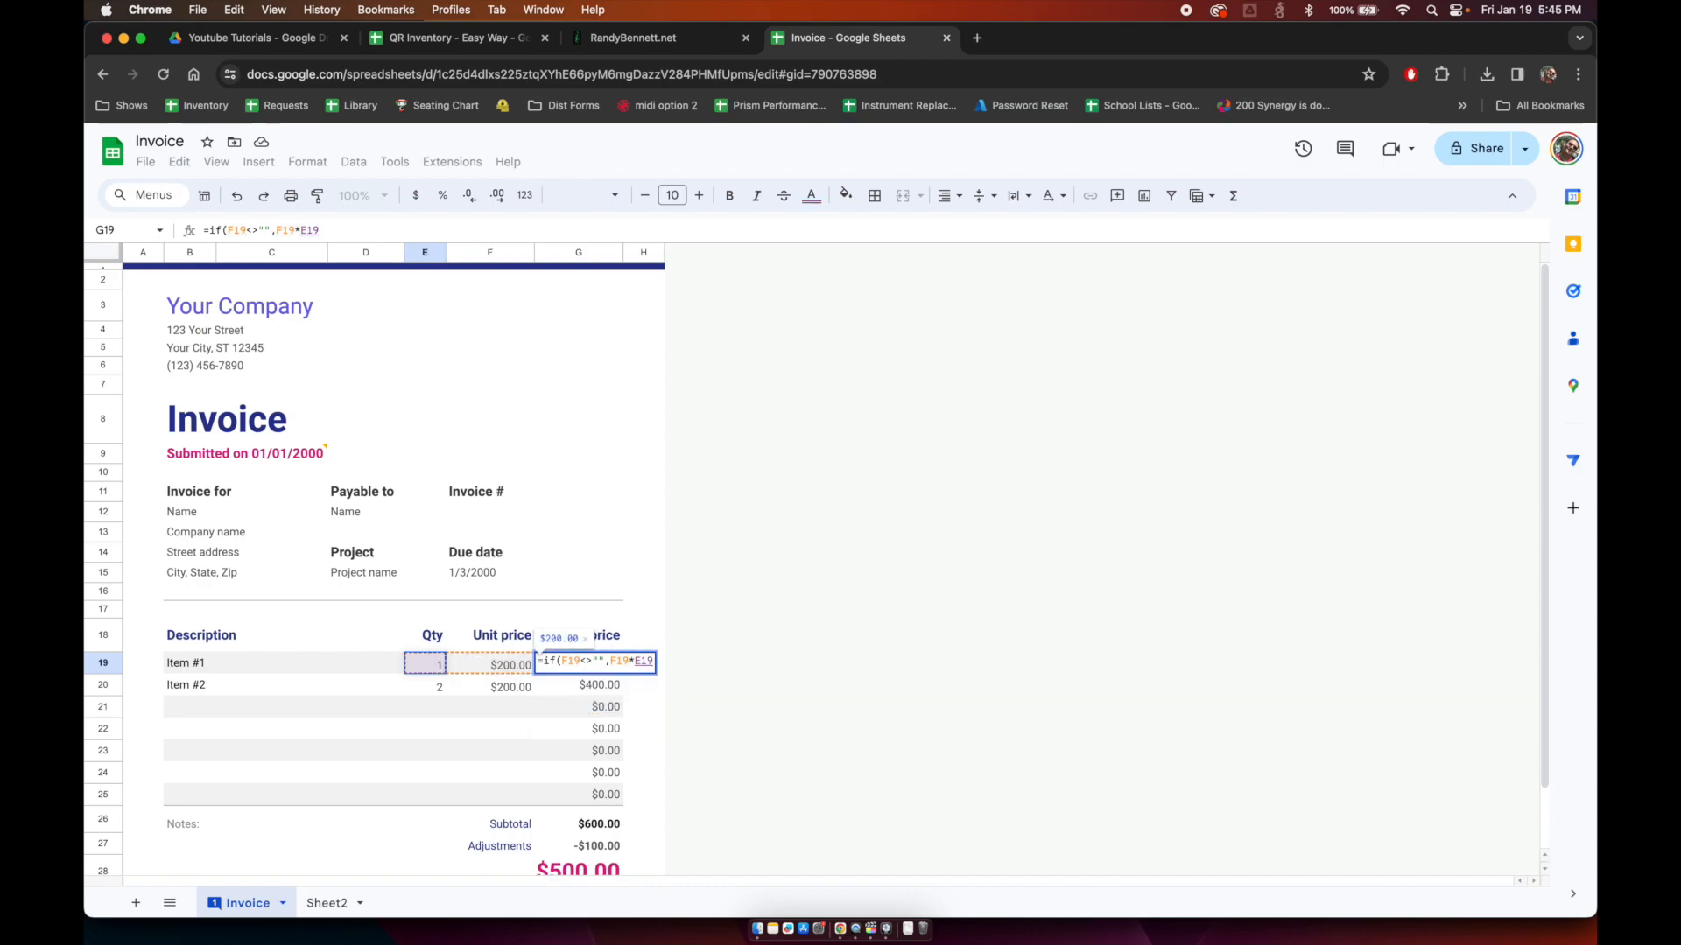
pyautogui.write(',""')
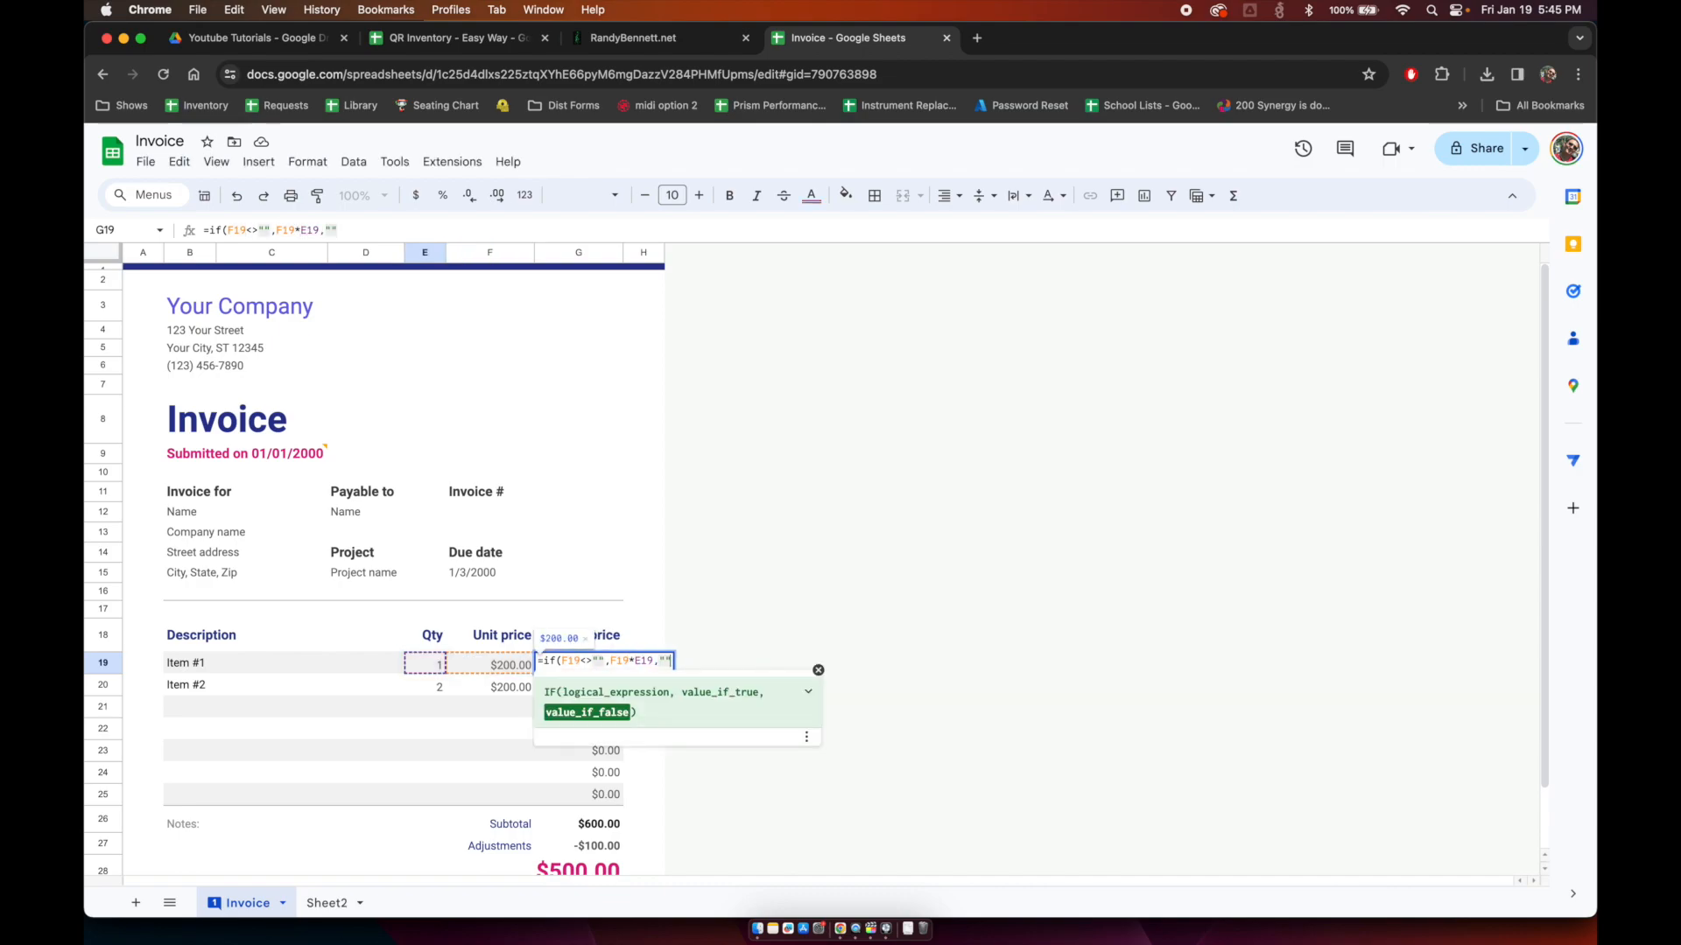
pyautogui.press('Return')
# Step: Copy the G19 formula over G19:G25 and check the pasted rows
pyautogui.press('Up')
pyautogui.hotkey('shift', 'Down')
pyautogui.hotkey('shift', 'Down')
pyautogui.hotkey('shift', 'Down')
pyautogui.hotkey('shift', 'Down')
pyautogui.hotkey('shift', 'Down')
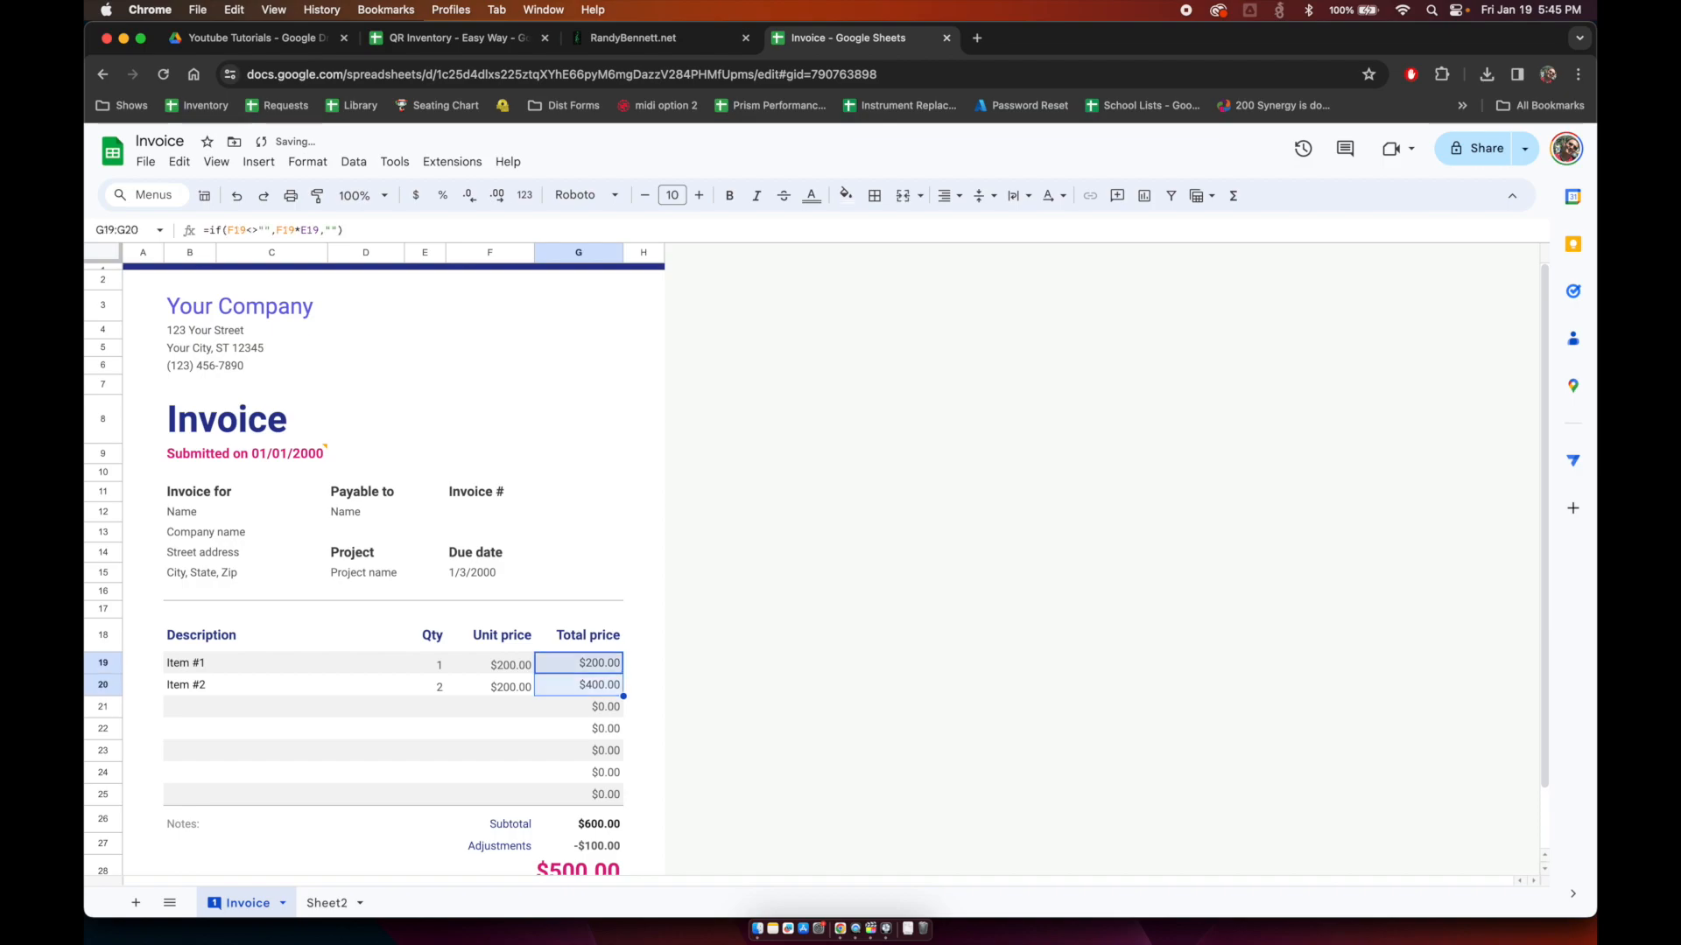
pyautogui.hotkey('shift', 'Down')
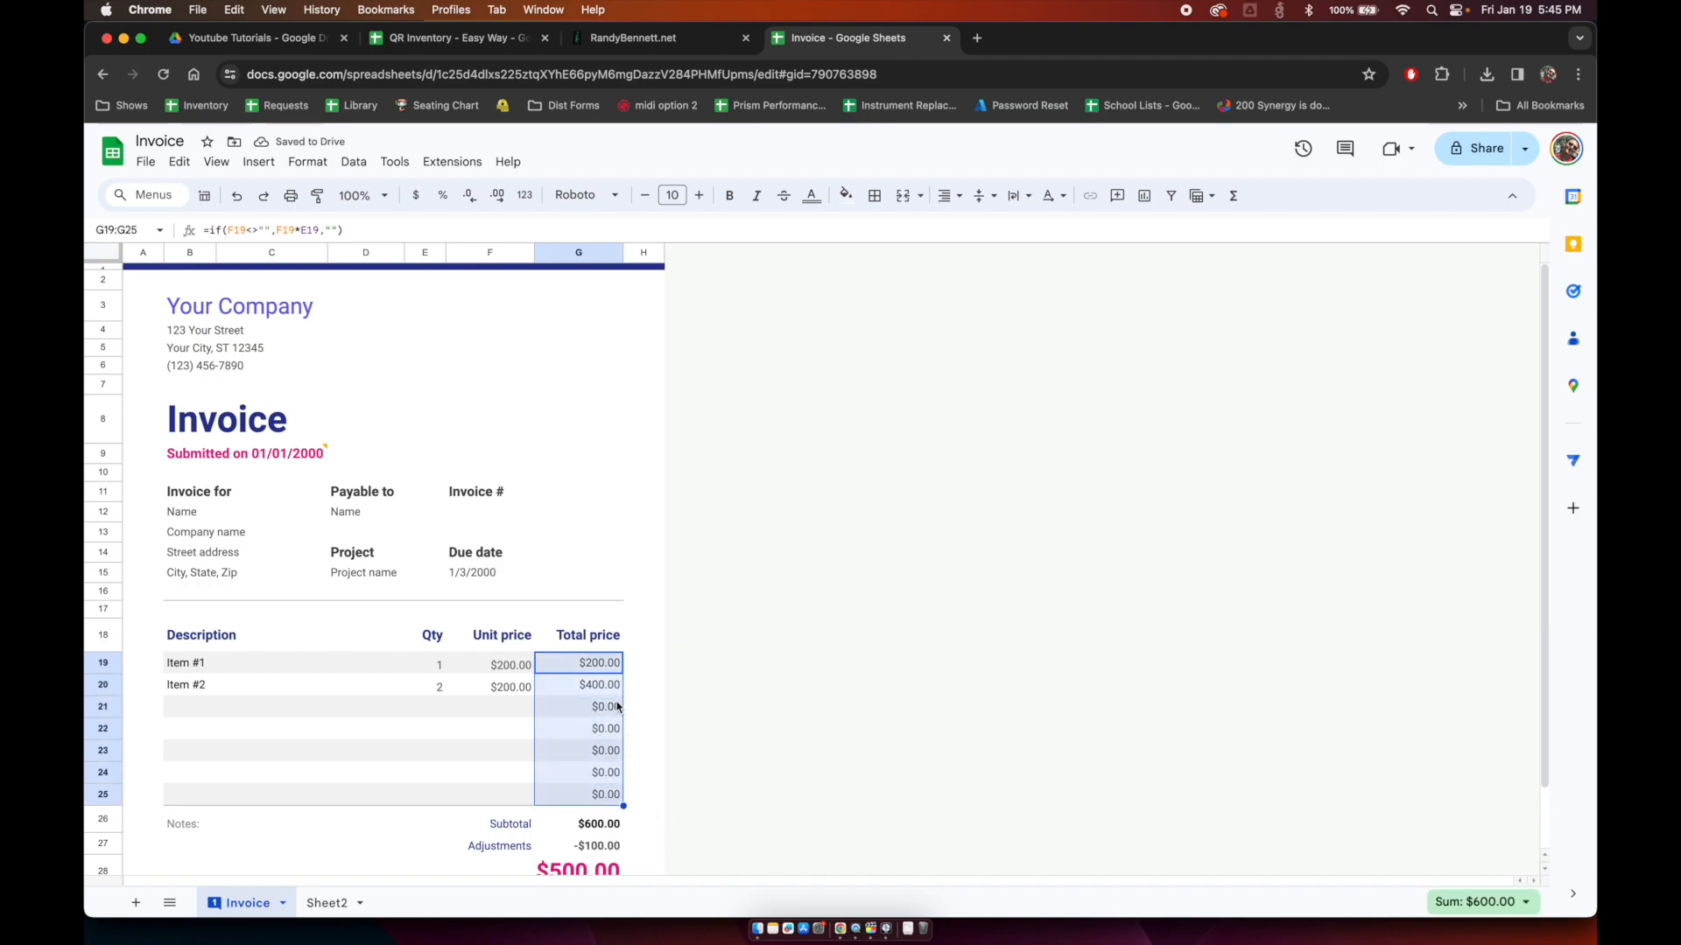
pyautogui.press('super+c')
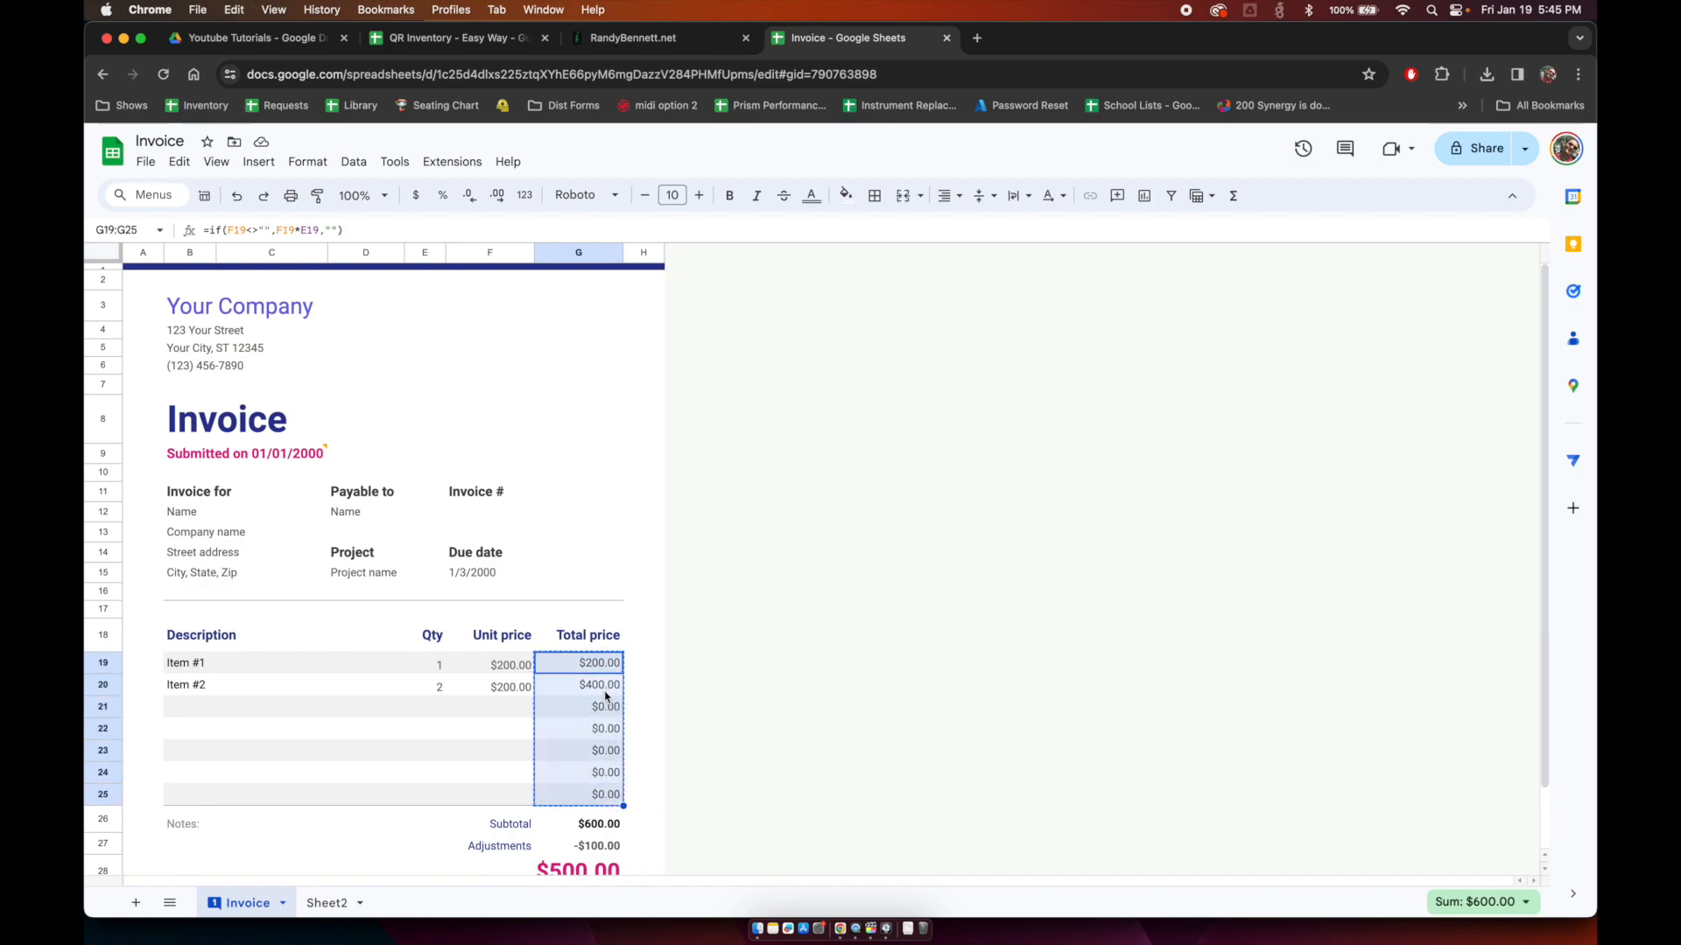
pyautogui.press('super+v')
pyautogui.click(589, 697)
pyautogui.press('Down')
pyautogui.press('Down')
pyautogui.press('Down')
pyautogui.press('Down')
pyautogui.press('Down')
pyautogui.press('Up')
pyautogui.press('Up')
pyautogui.press('Up')
pyautogui.press('Up')
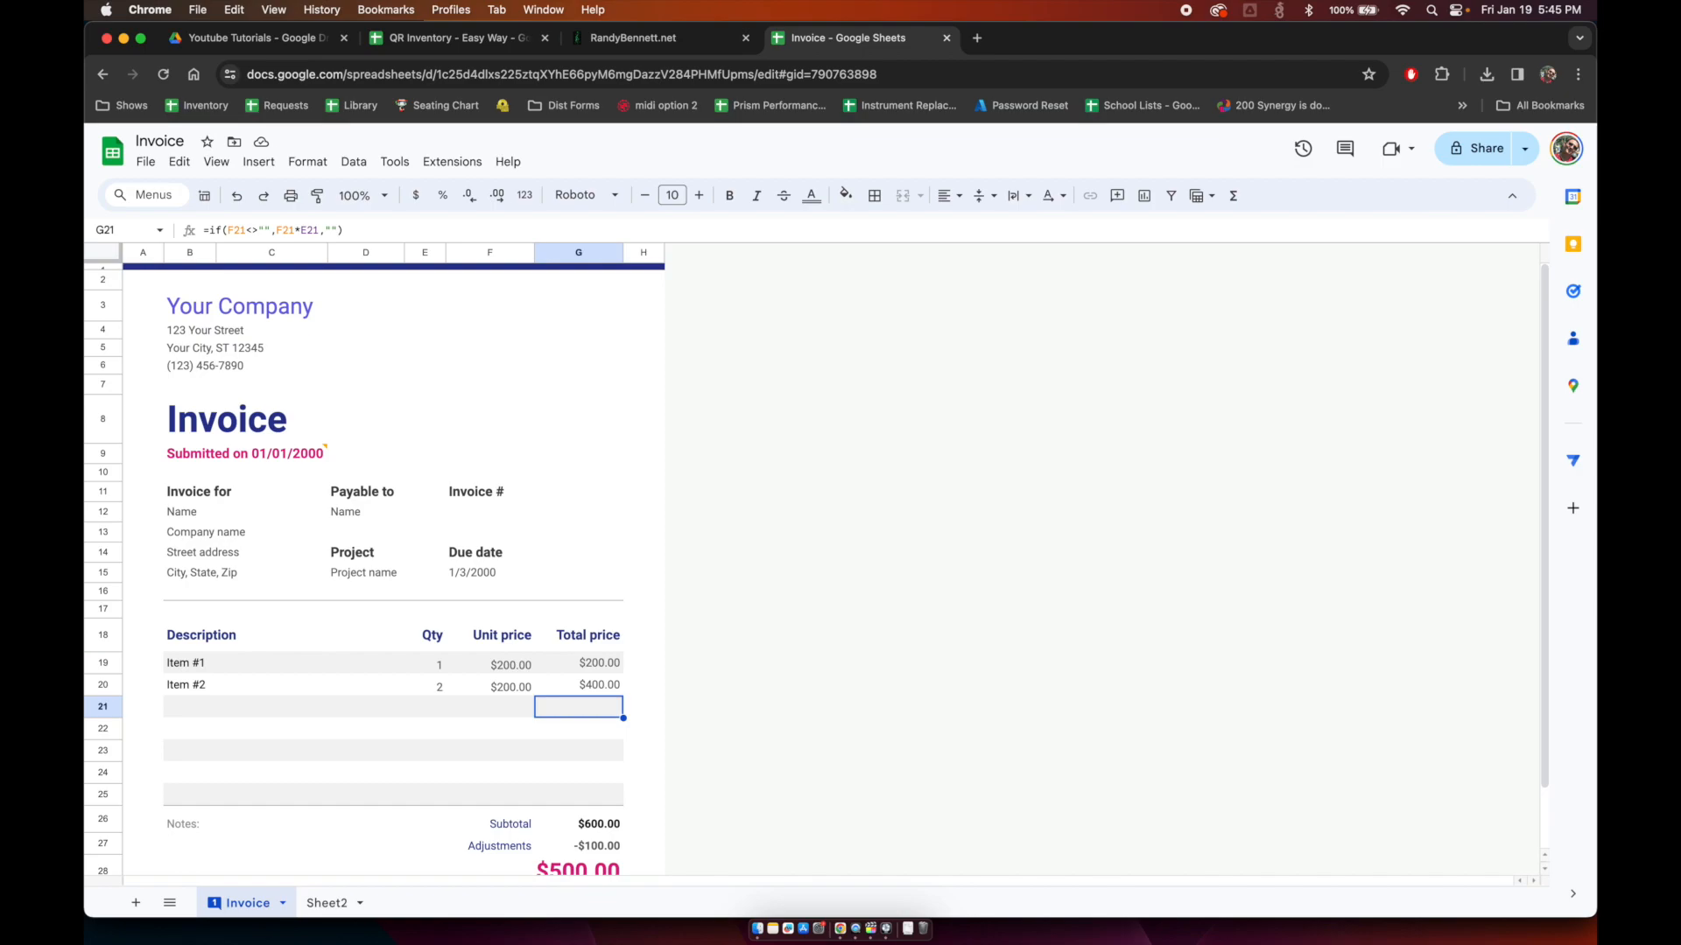
# Step: Delete the -100 adjustment in G27 and the sample items in B19:F20
pyautogui.press('Down')
pyautogui.press('Down')
pyautogui.press('Down')
pyautogui.press('Down')
pyautogui.press('Down')
pyautogui.press('Down')
pyautogui.press('Delete')
pyautogui.press('Left')
pyautogui.press('Up')
pyautogui.press('Up')
pyautogui.press('Left')
pyautogui.press('Up')
pyautogui.press('Up')
pyautogui.press('Left')
pyautogui.press('Left')
pyautogui.press('Up')
pyautogui.press('Up')
pyautogui.press('Up')
pyautogui.press('Up')
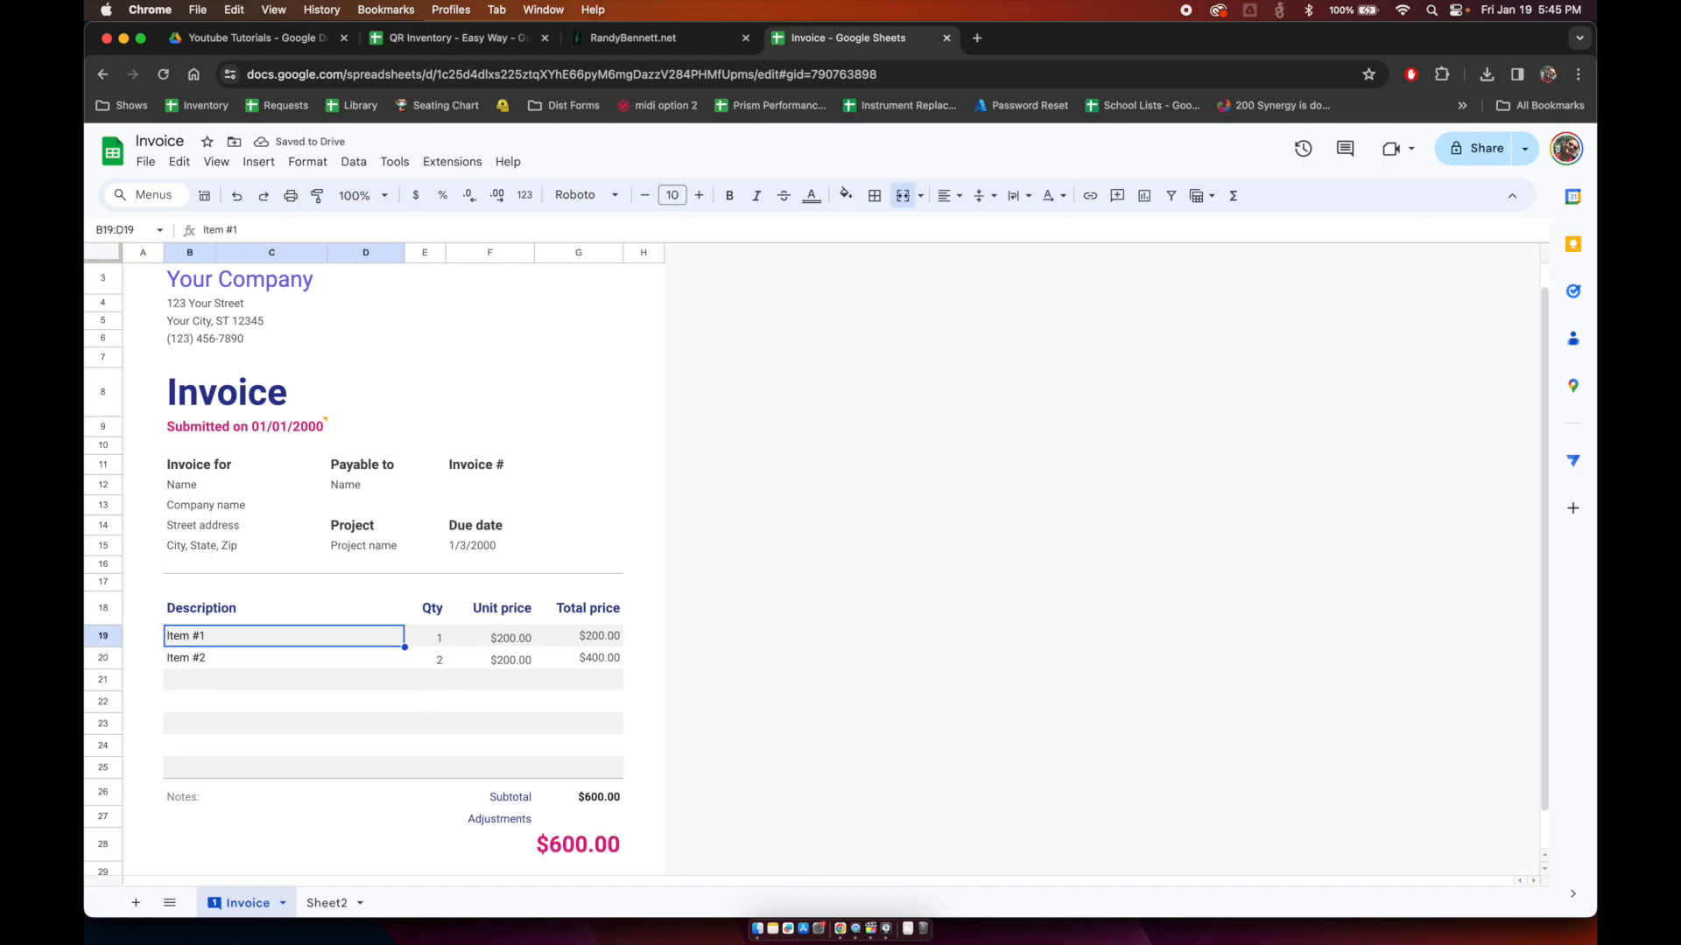
pyautogui.hotkey('shift', 'Right')
pyautogui.hotkey('shift', 'Right')
pyautogui.hotkey('shift', 'Down')
pyautogui.press('Delete')
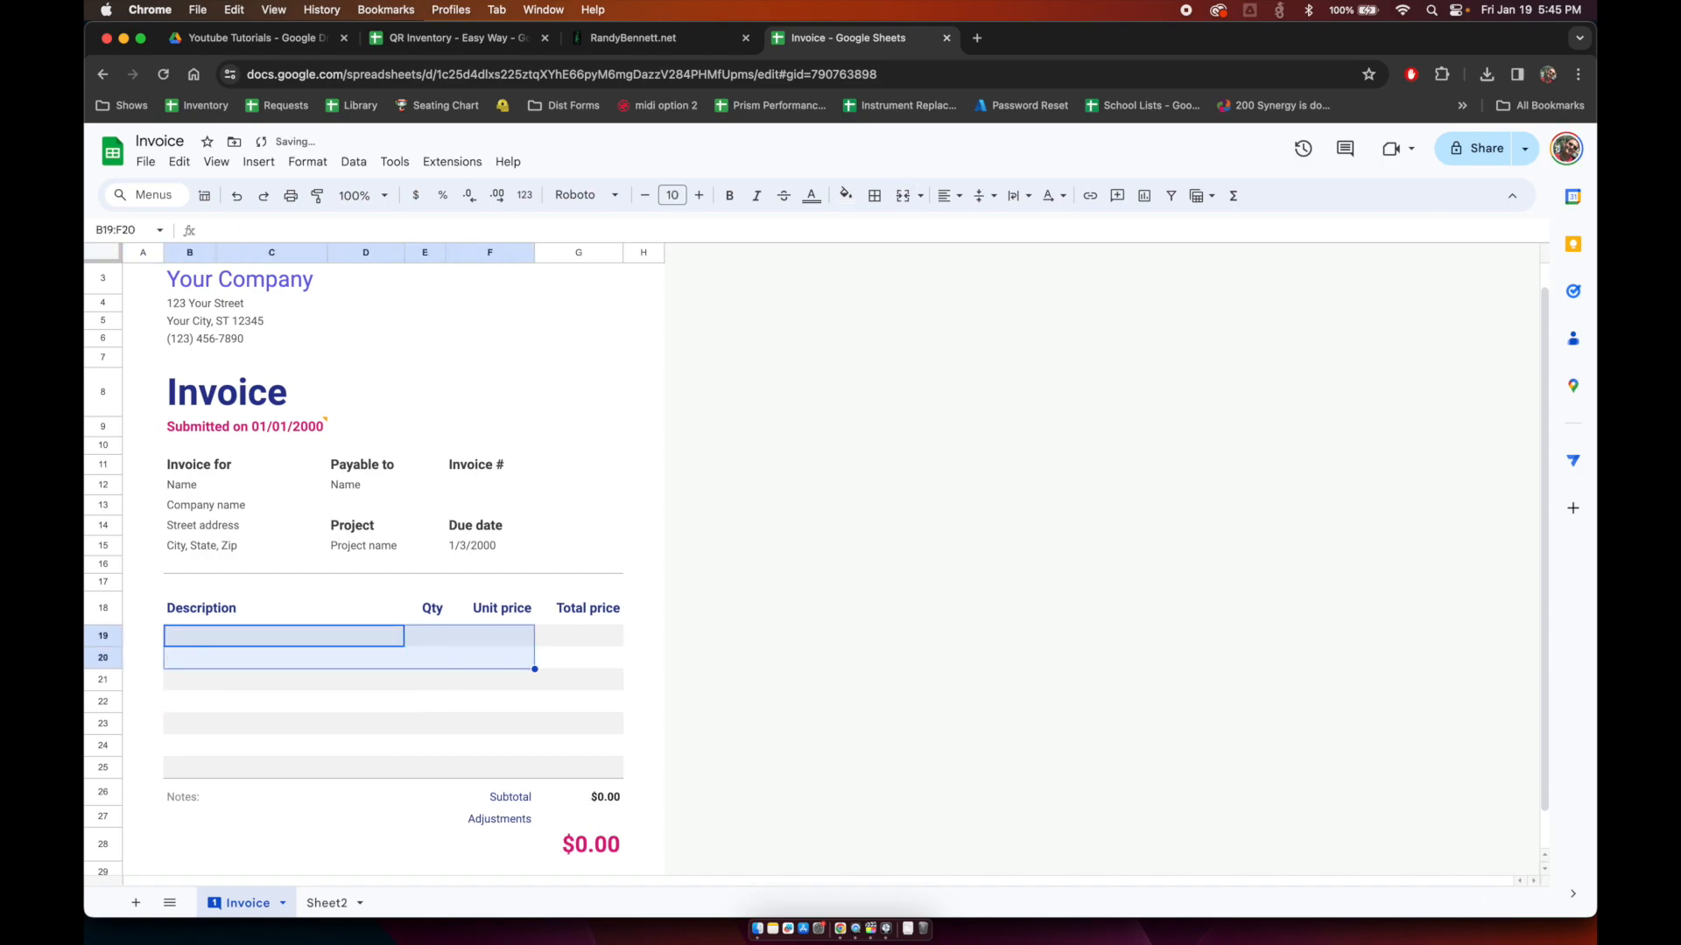
pyautogui.press('Down')
pyautogui.press('Up')
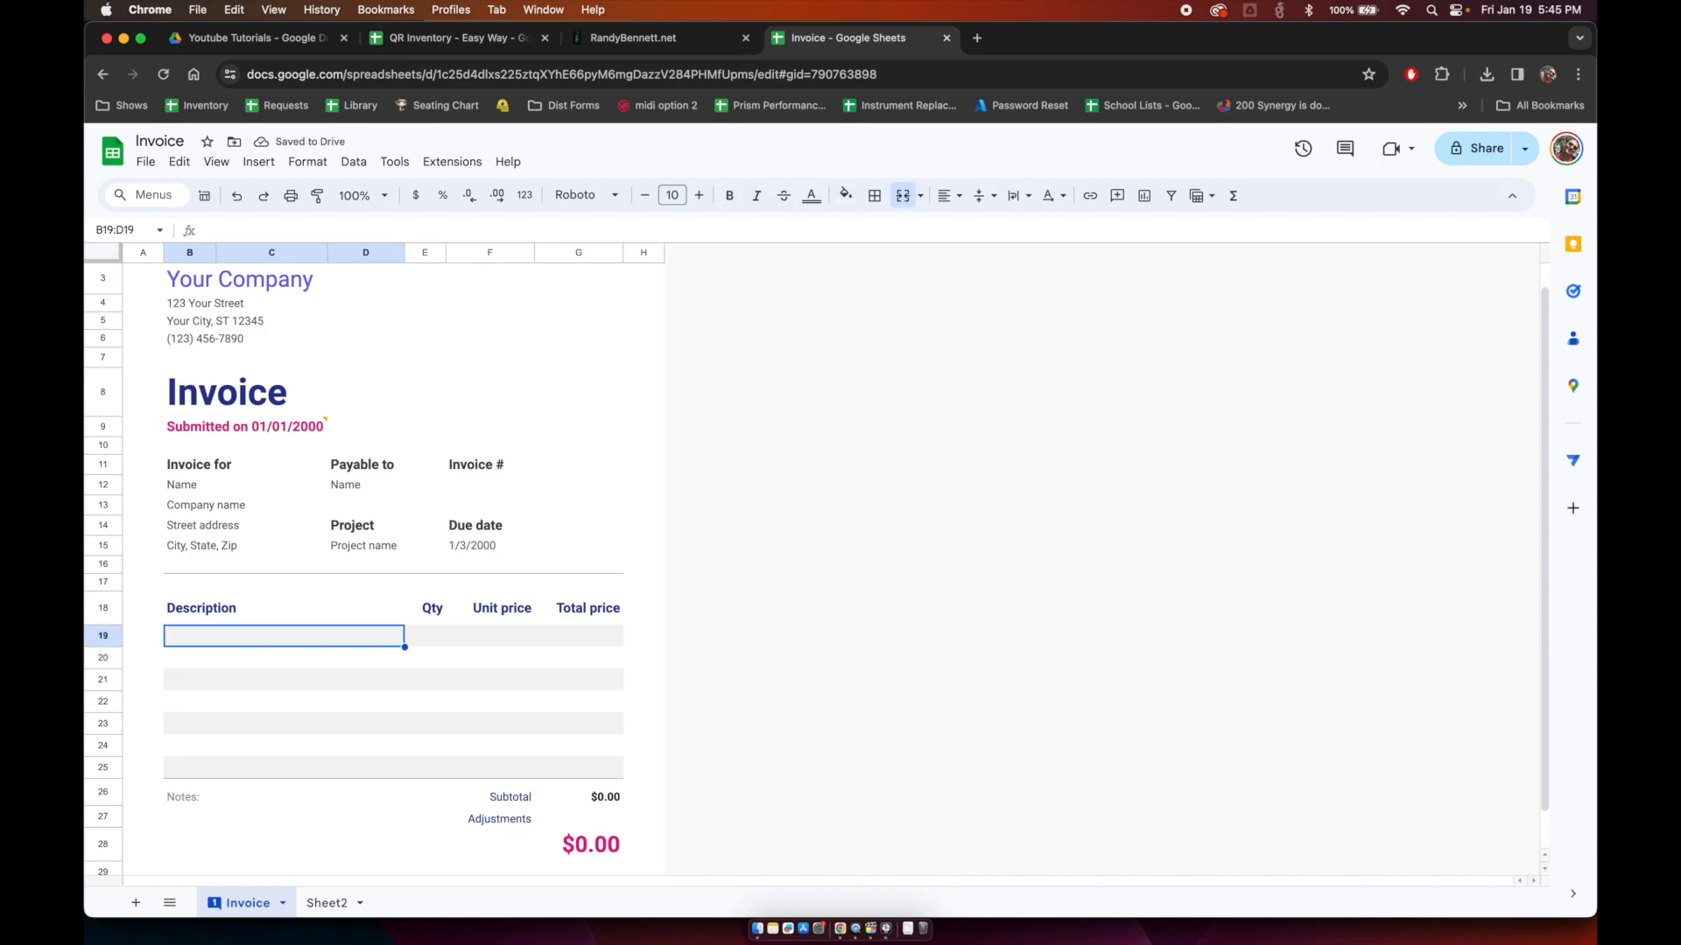
# Step: Enter =FILTER(Sheet2!B:D,Sheet2!A:A=F12) in B19
pyautogui.write('=filter(')
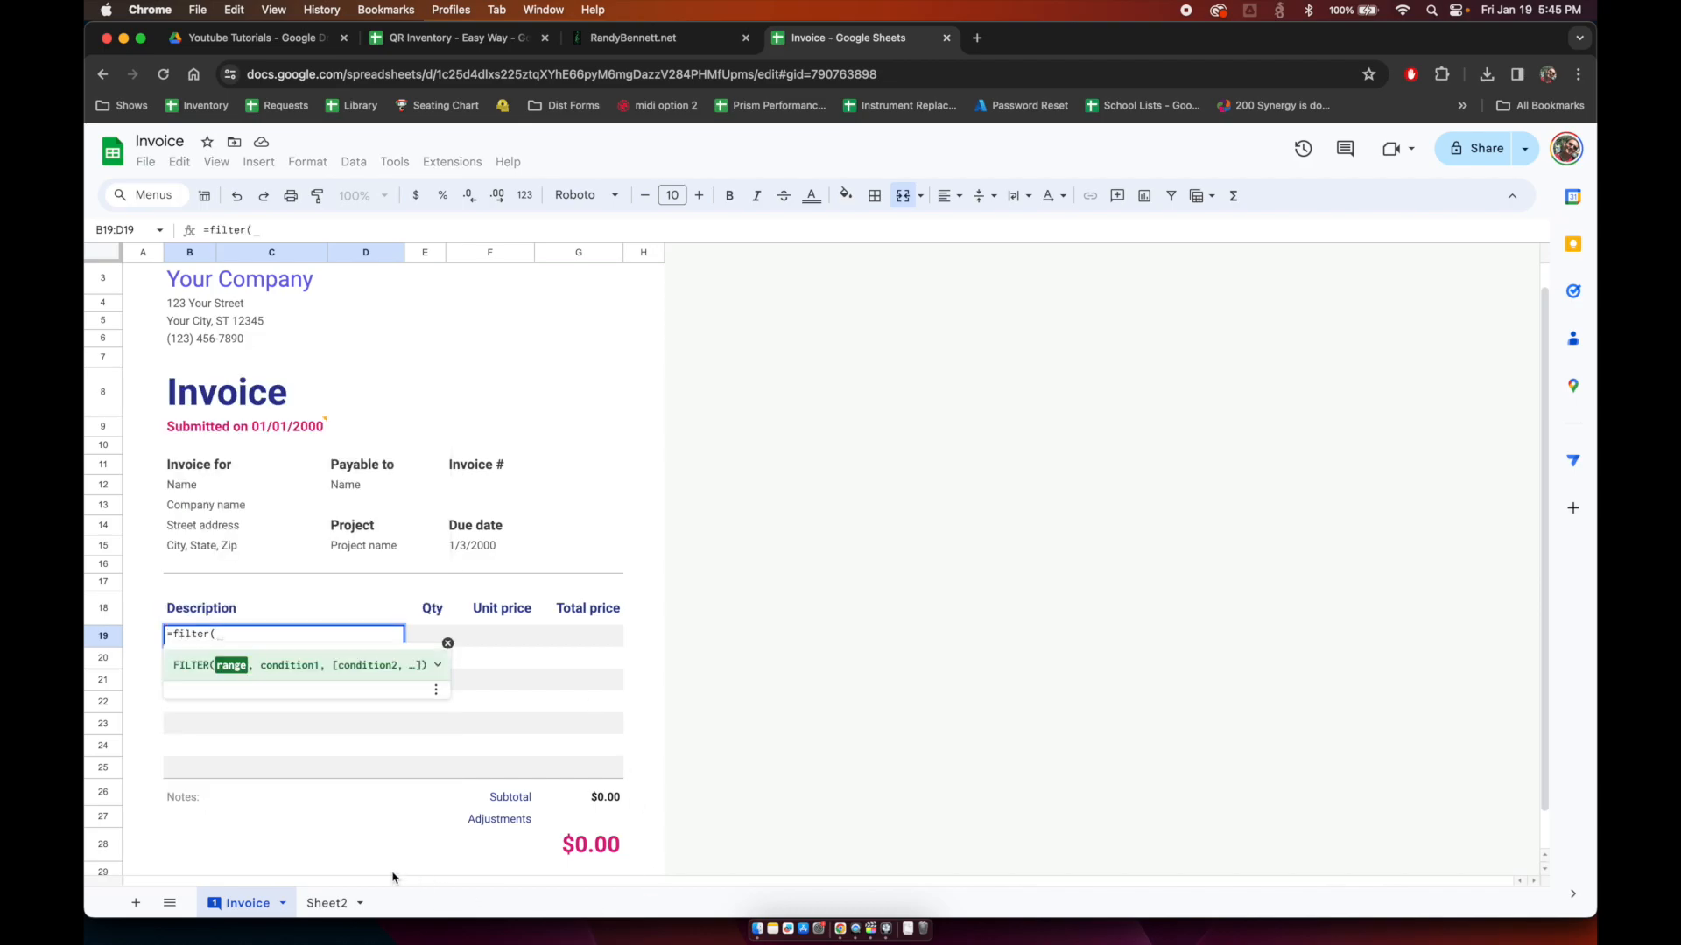
pyautogui.click(327, 903)
pyautogui.moveTo(241, 258); pyautogui.dragTo(444, 256)
pyautogui.write(',')
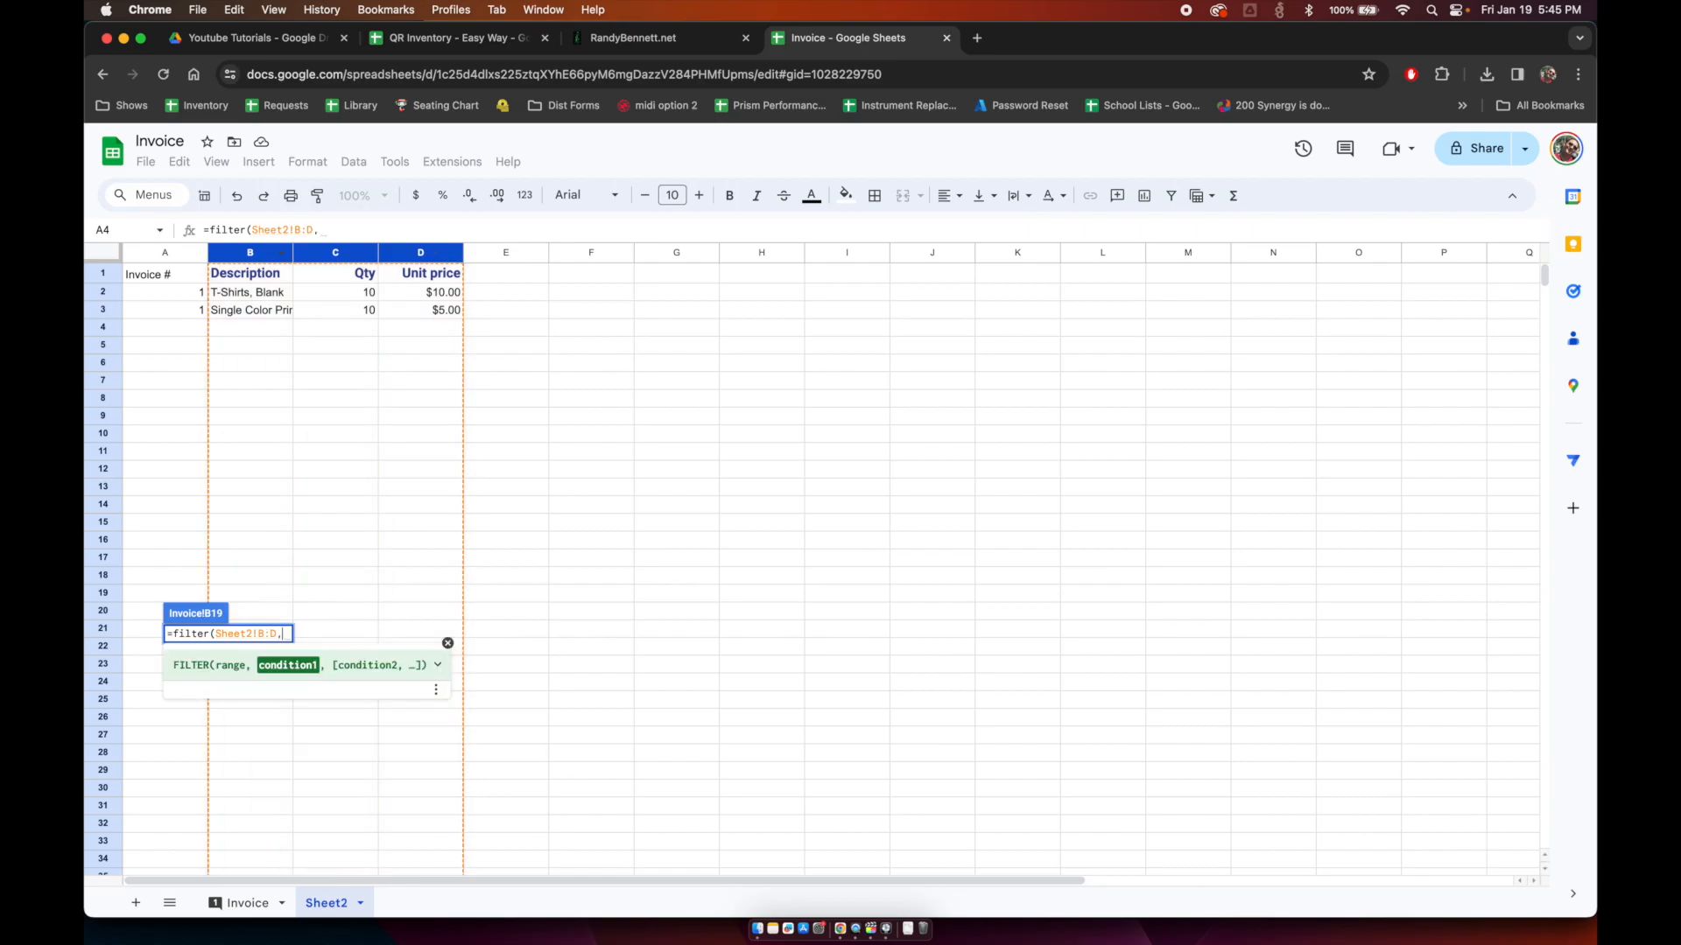
pyautogui.click(157, 255)
pyautogui.click(252, 902)
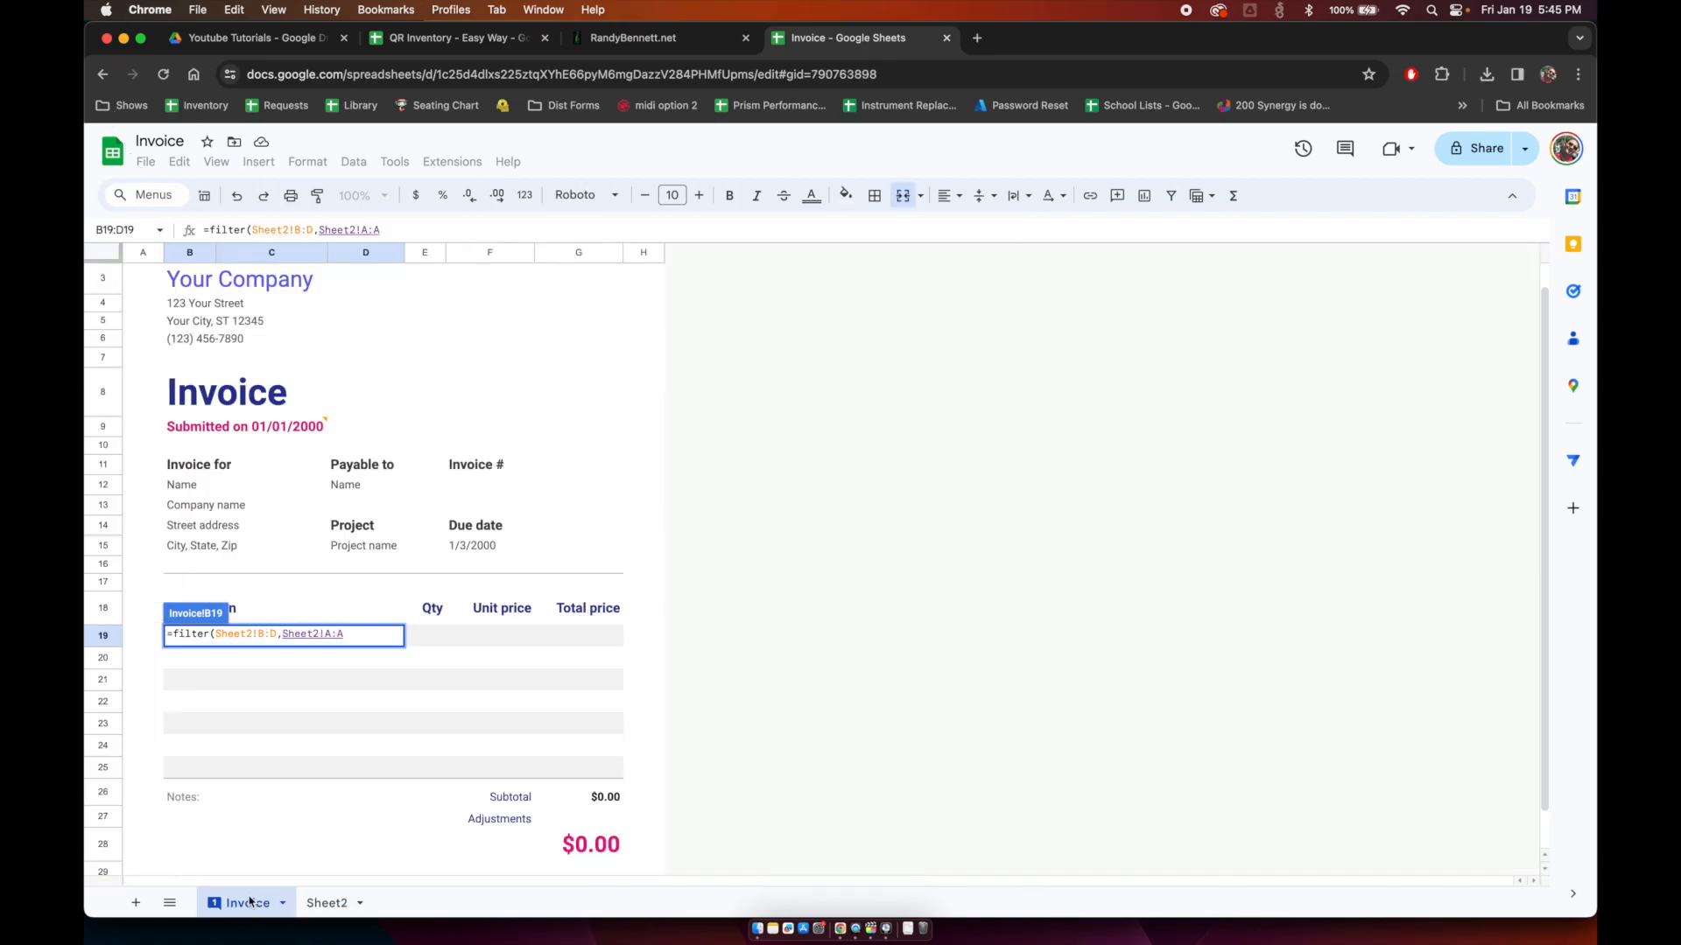
pyautogui.write('=')
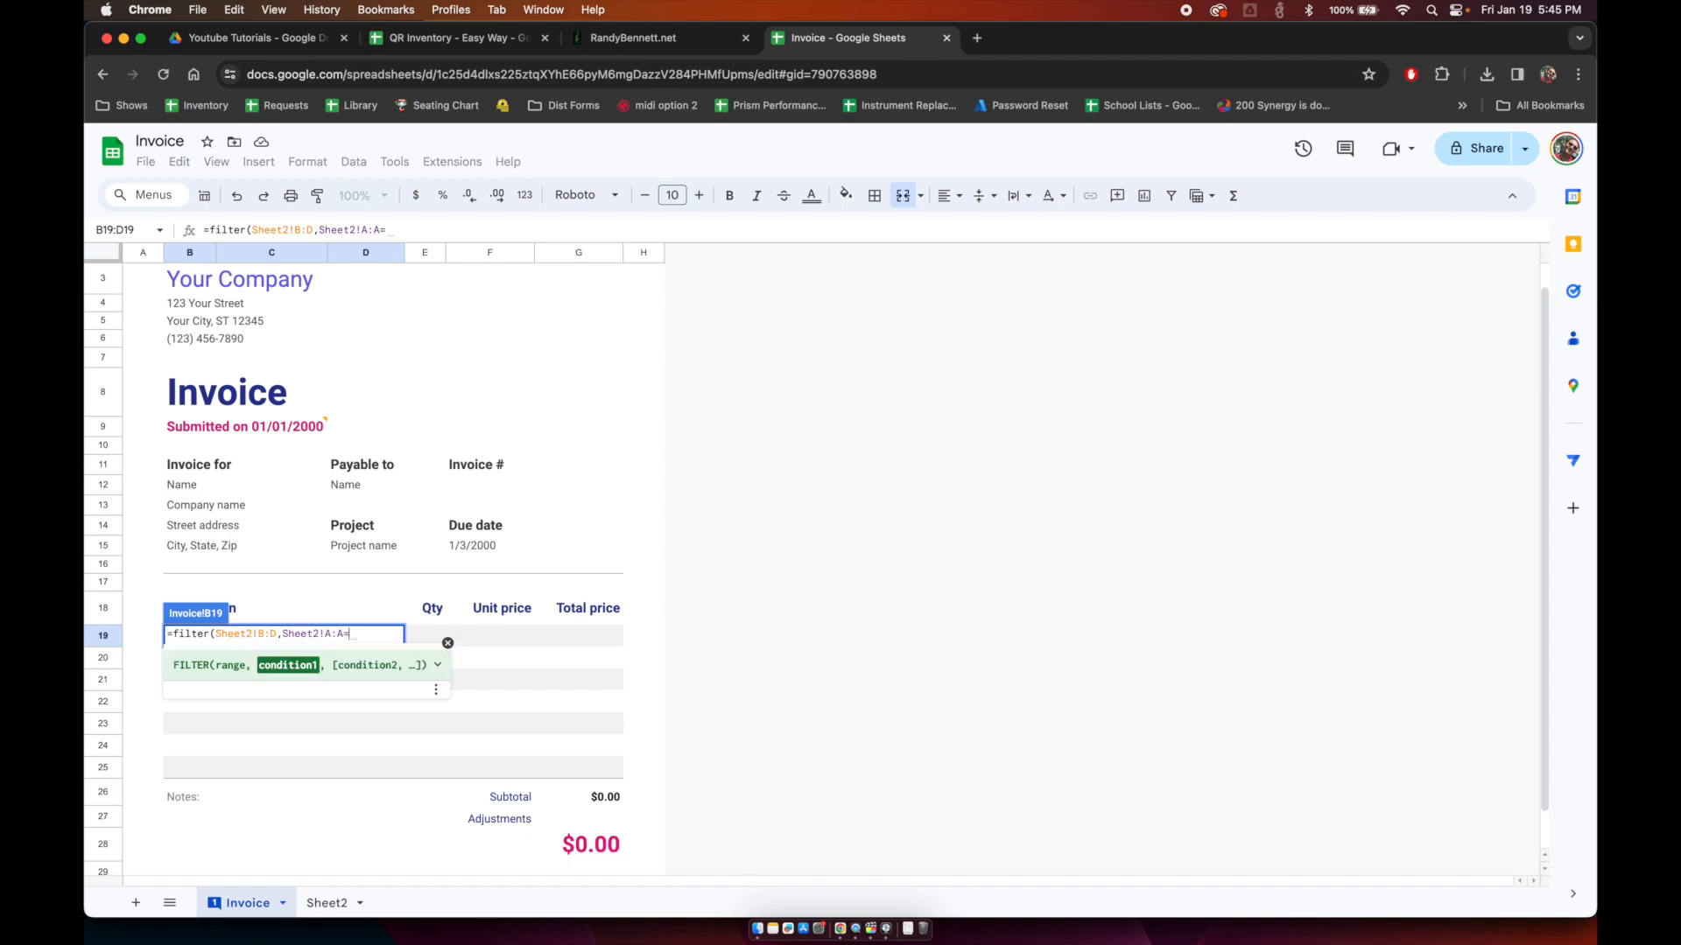
pyautogui.click(476, 487)
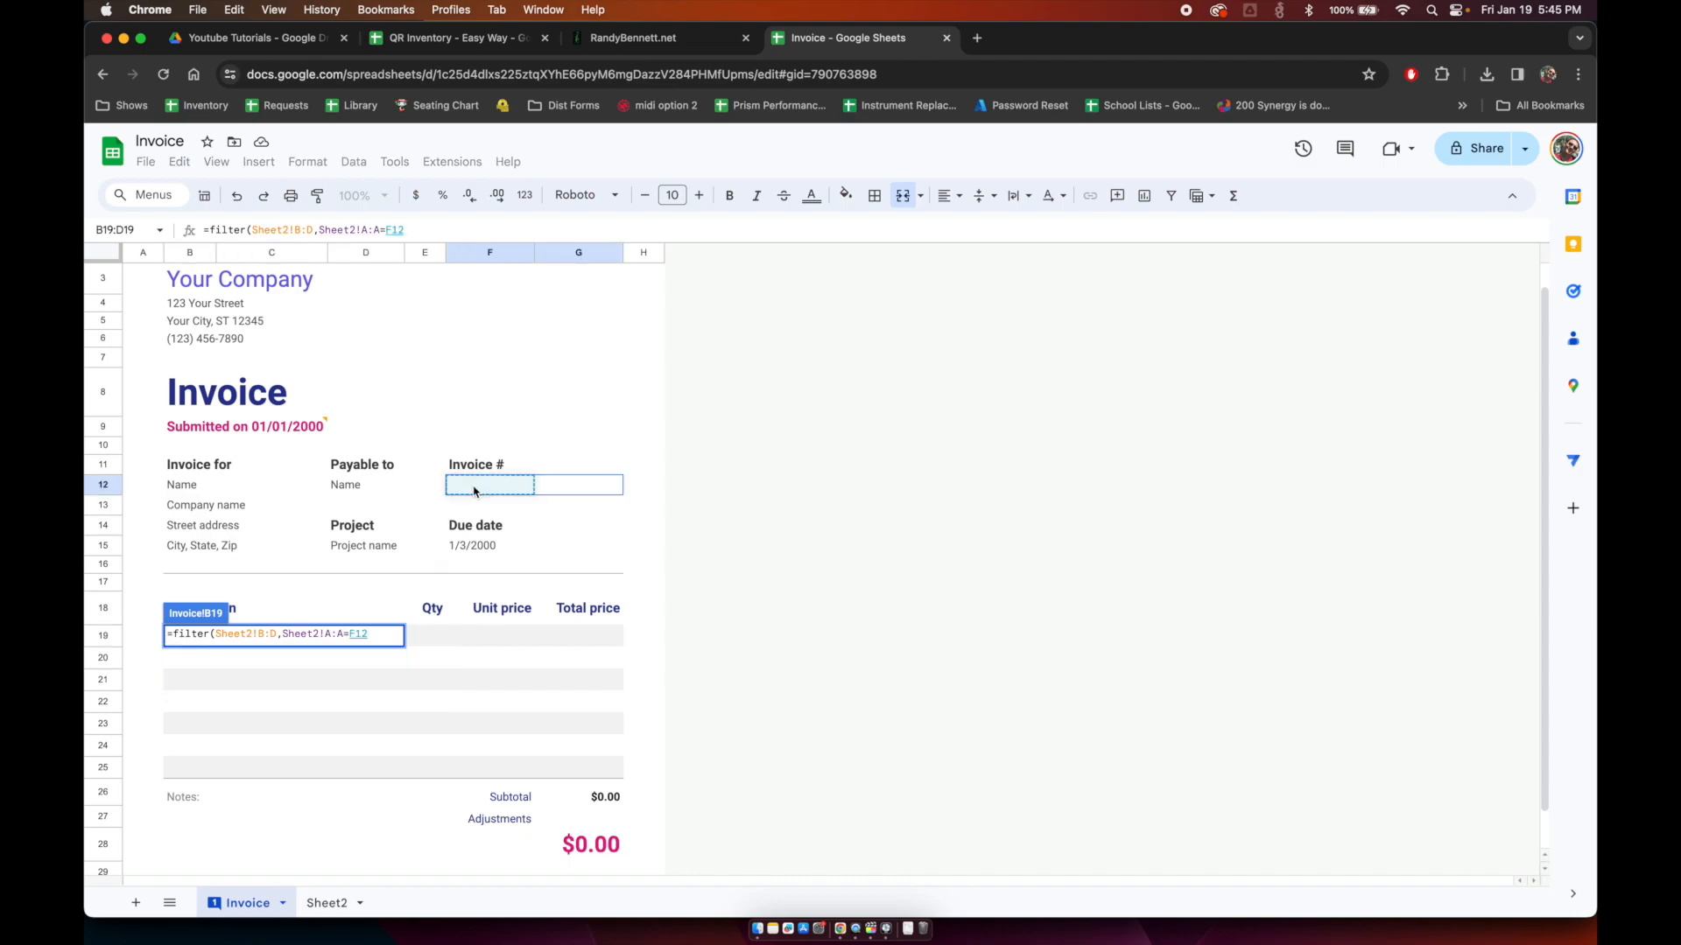
pyautogui.press('Return')
# Step: Set the invoice number in F12 to 1
pyautogui.press('Up')
pyautogui.press('Up')
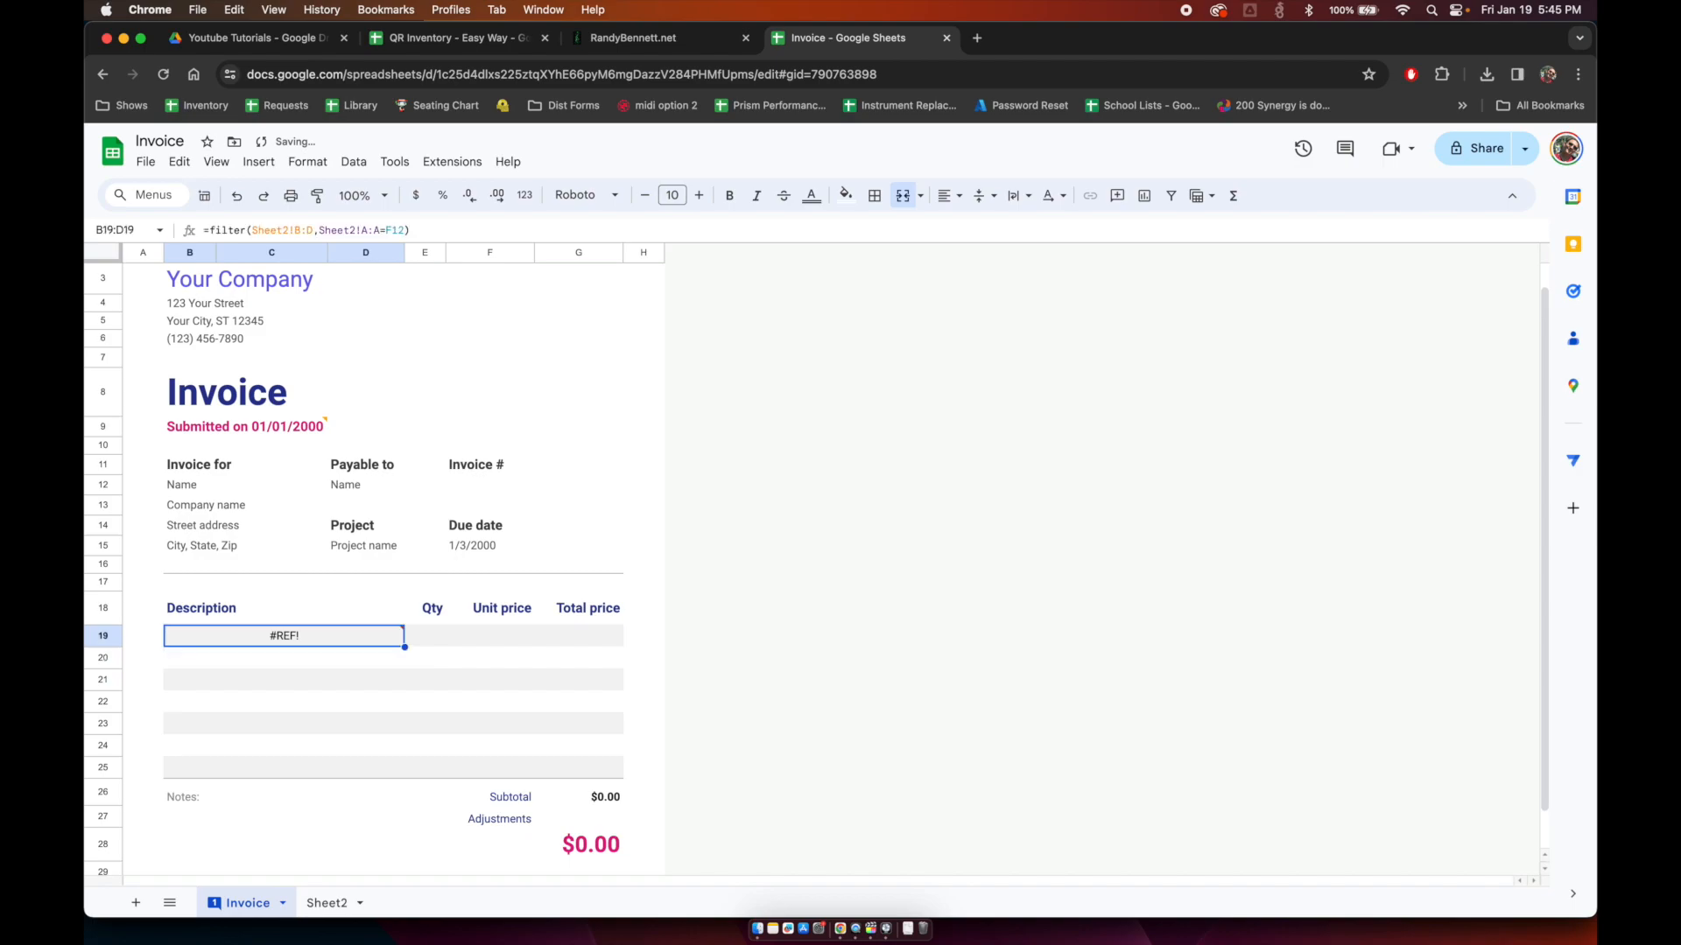
pyautogui.press('Right')
pyautogui.press('Up')
pyautogui.press('Up')
pyautogui.press('Right')
pyautogui.press('Up')
pyautogui.press('Up')
pyautogui.press('Up')
pyautogui.press('Up')
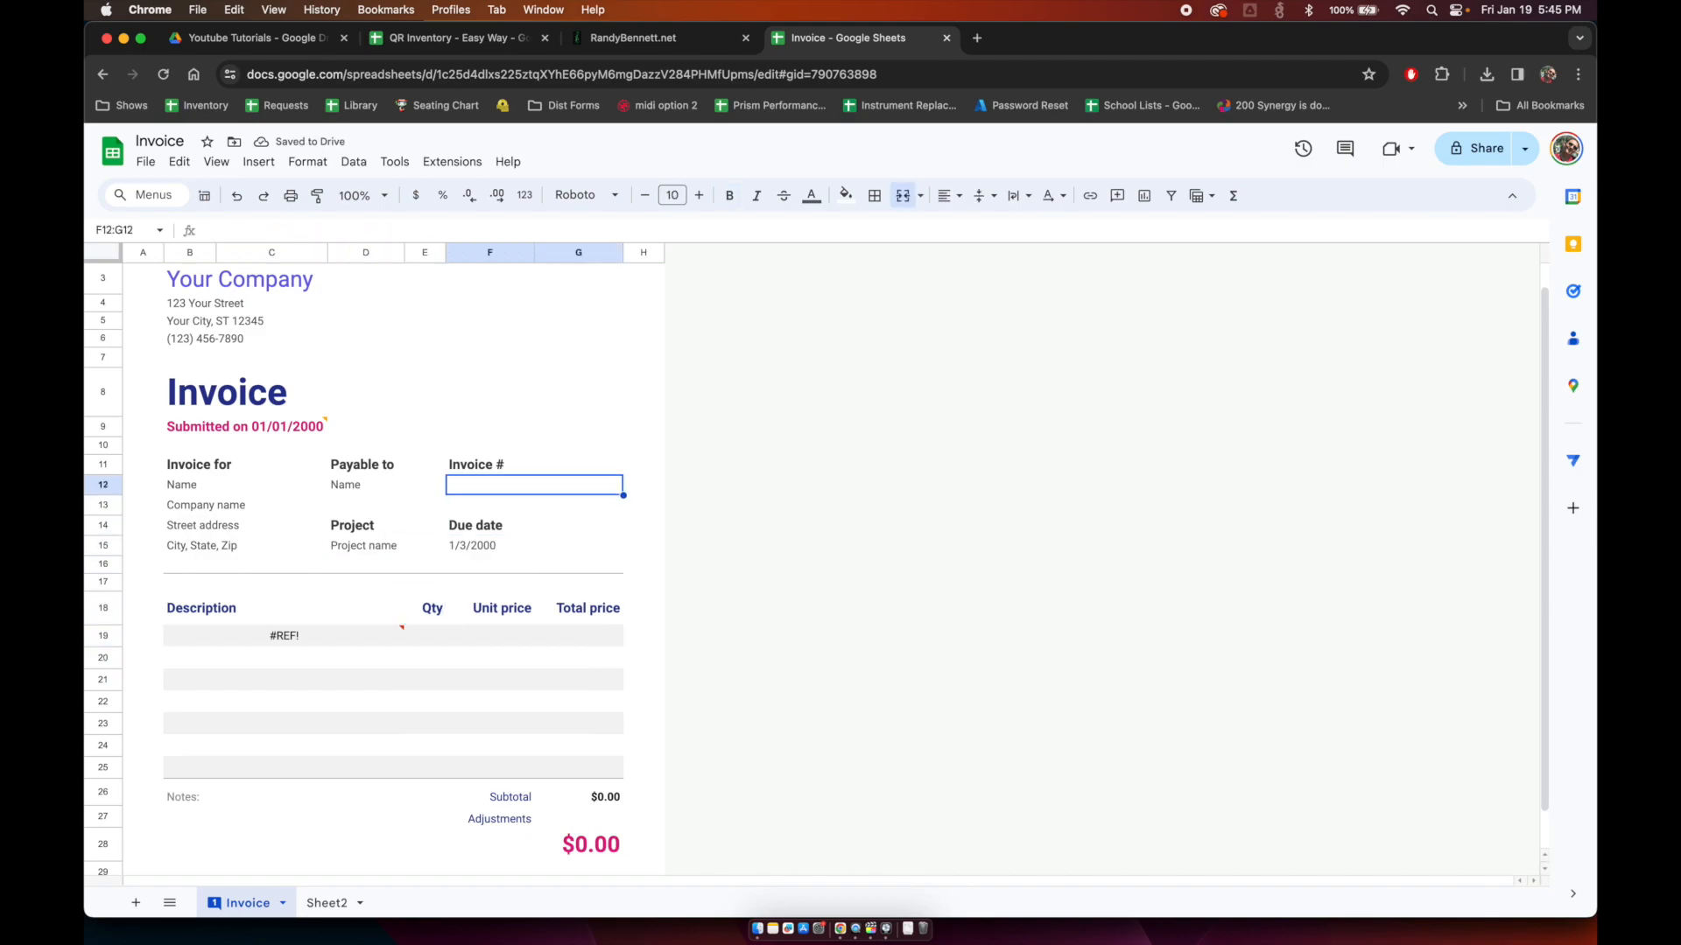
pyautogui.write('1')
pyautogui.press('Return')
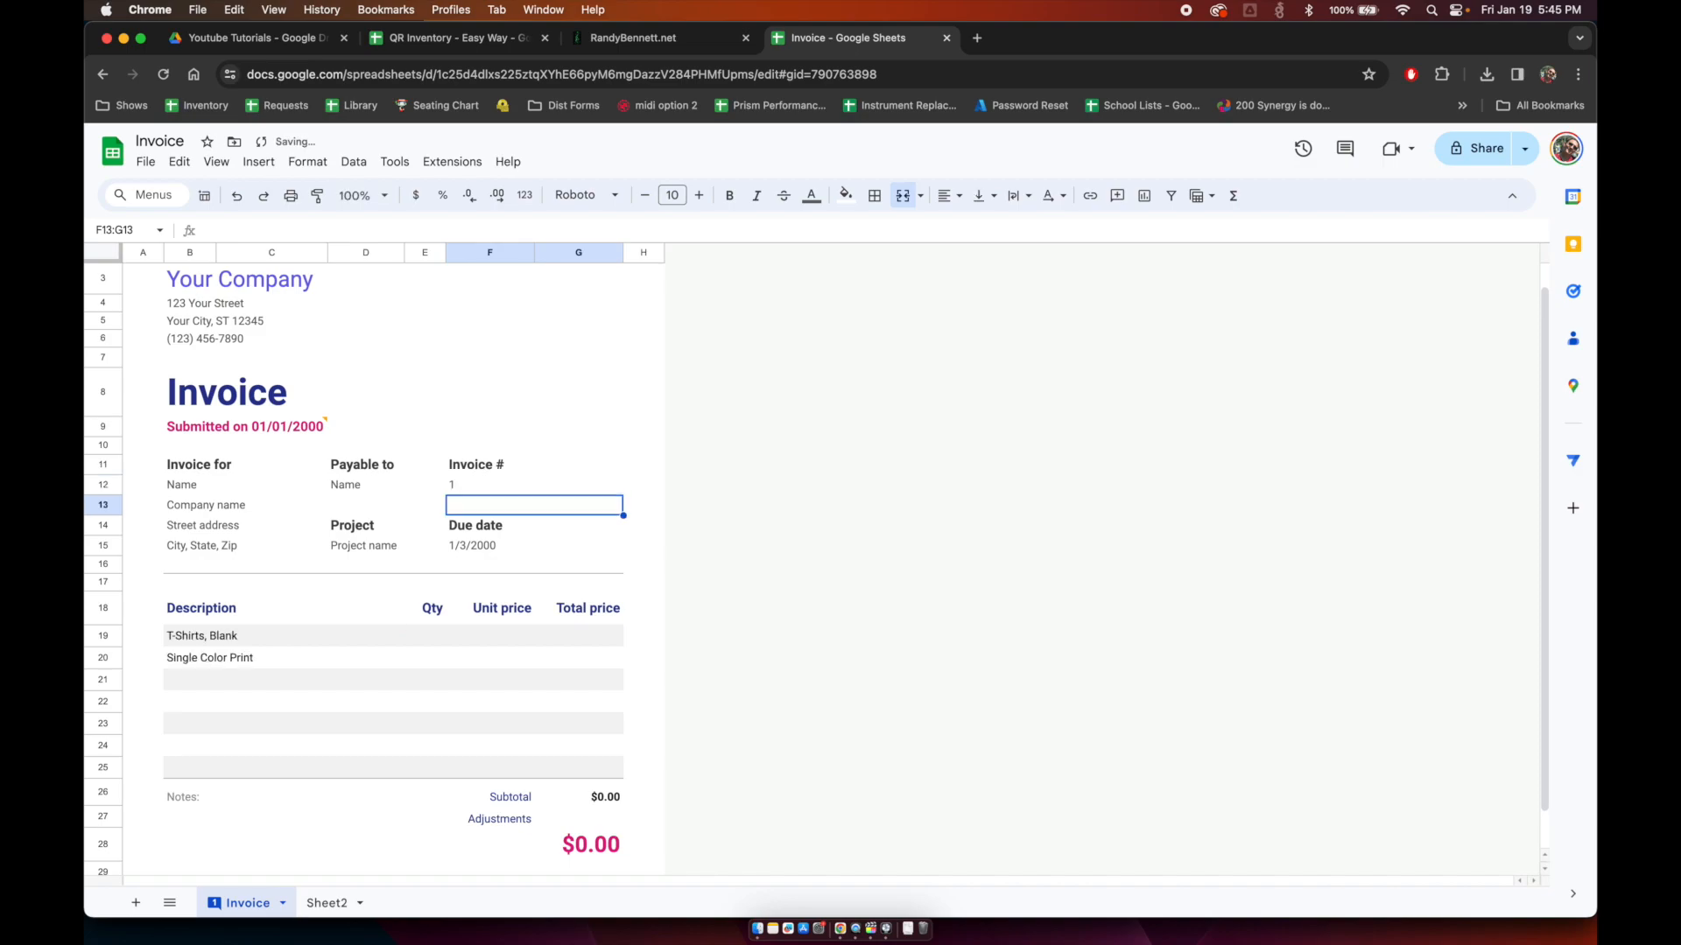
# Step: Insert two blank columns to the left of Sheet2's Qty column
pyautogui.click(237, 637)
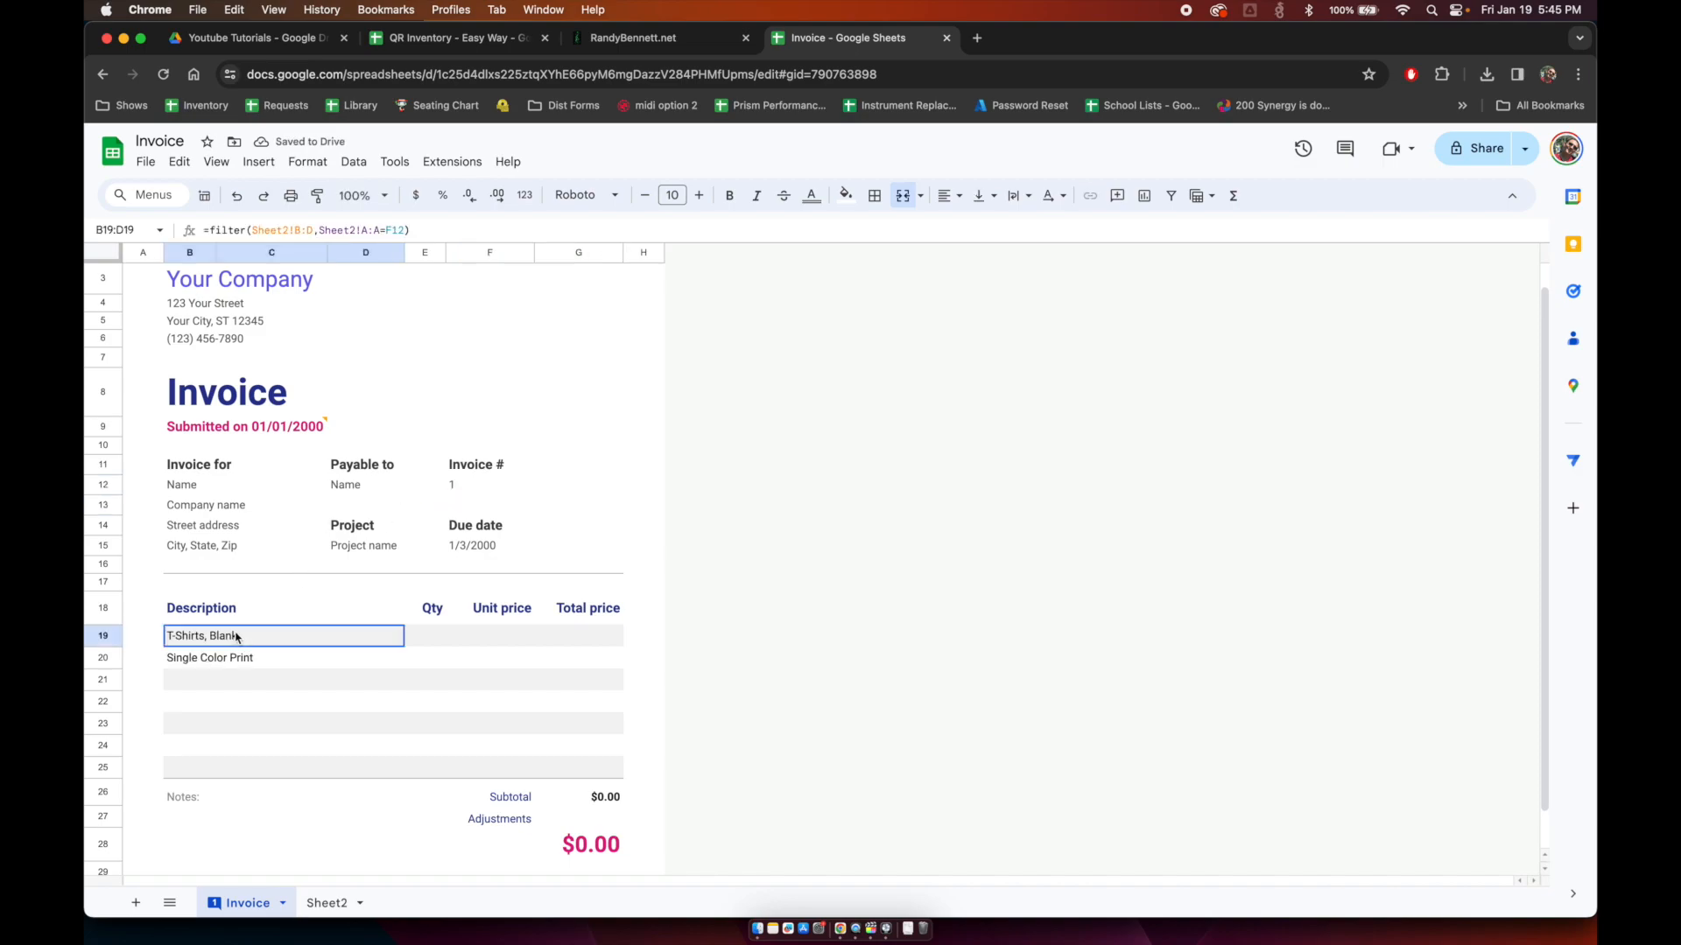
pyautogui.click(426, 638)
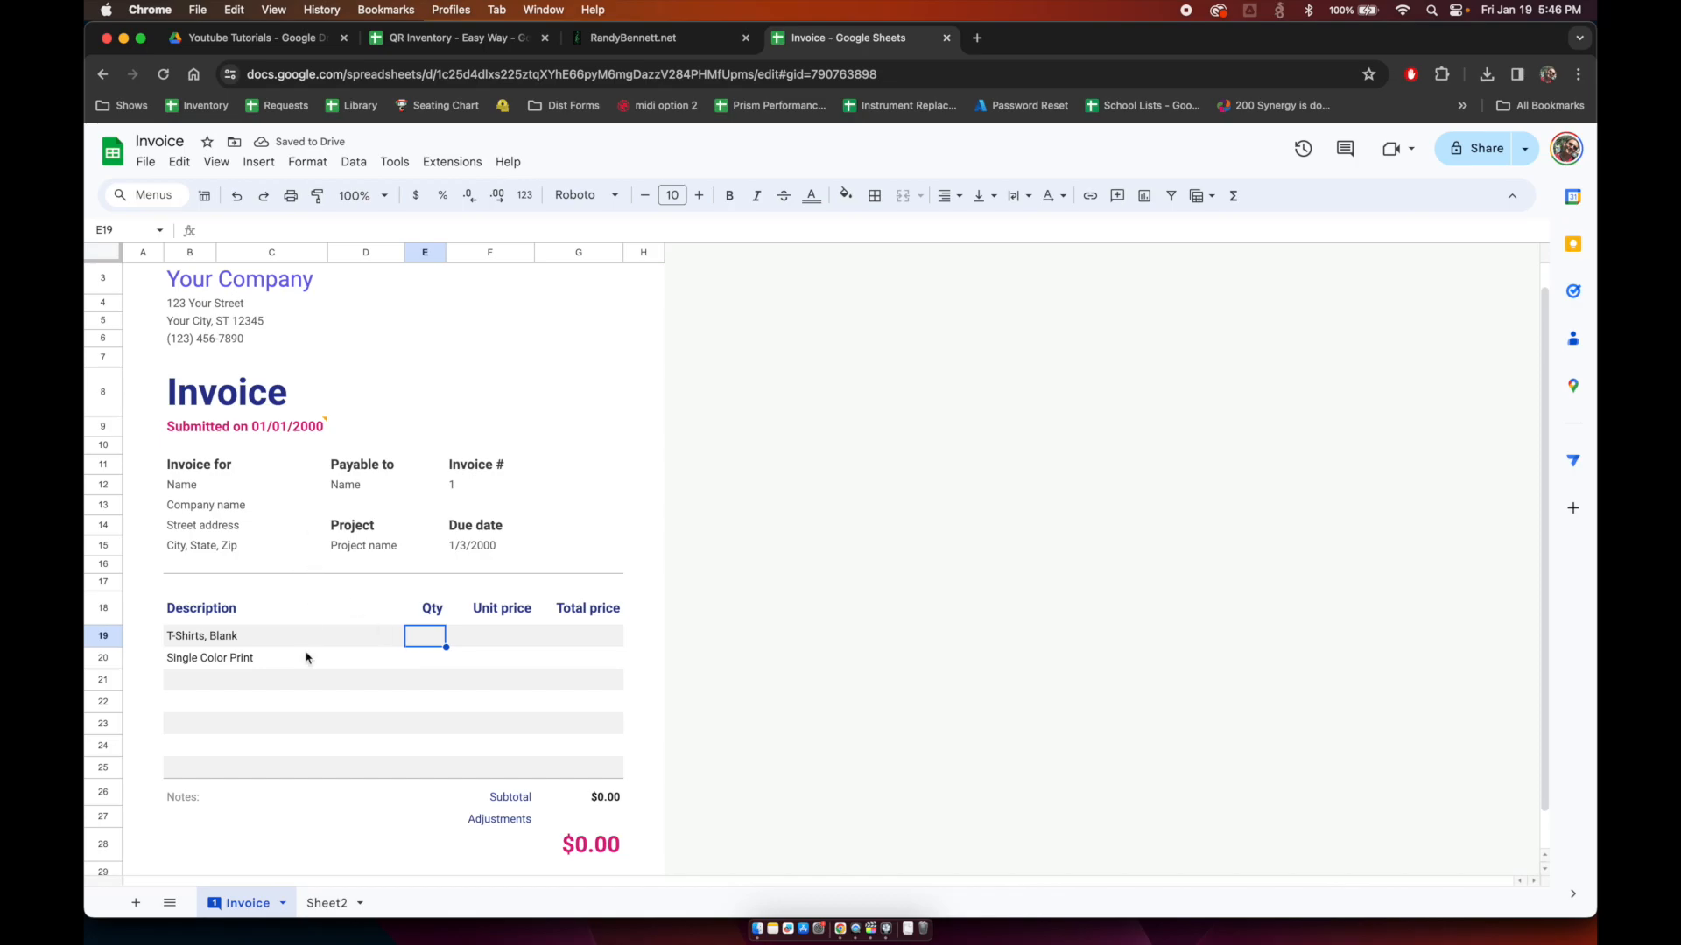
pyautogui.click(265, 642)
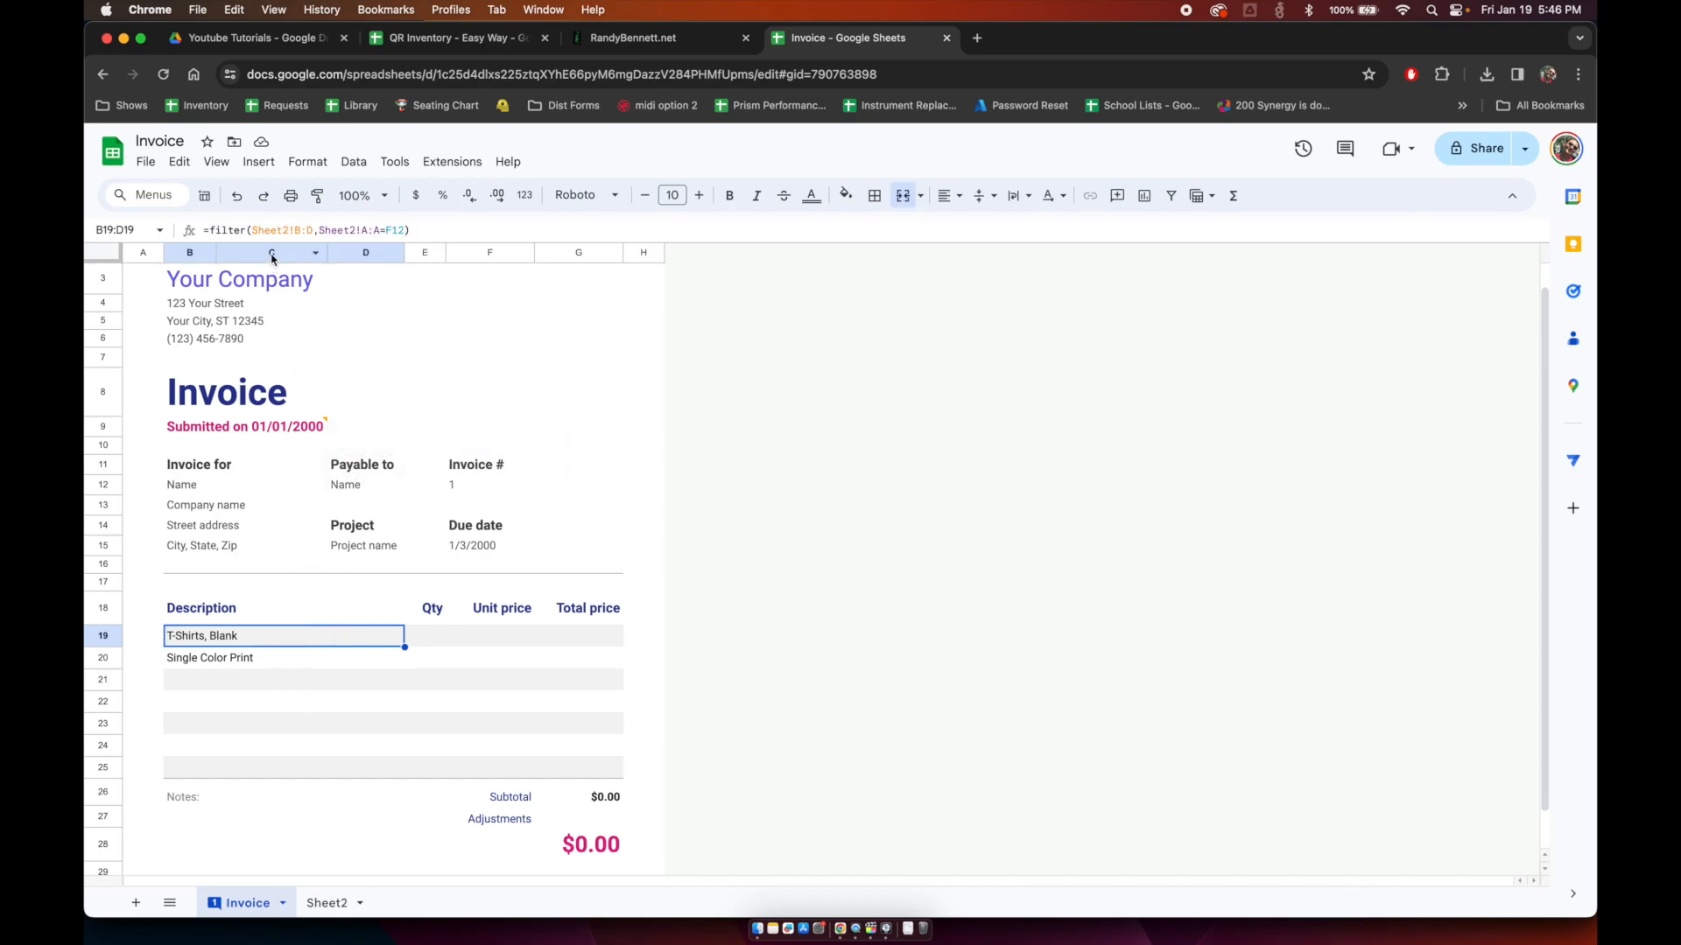
pyautogui.click(338, 905)
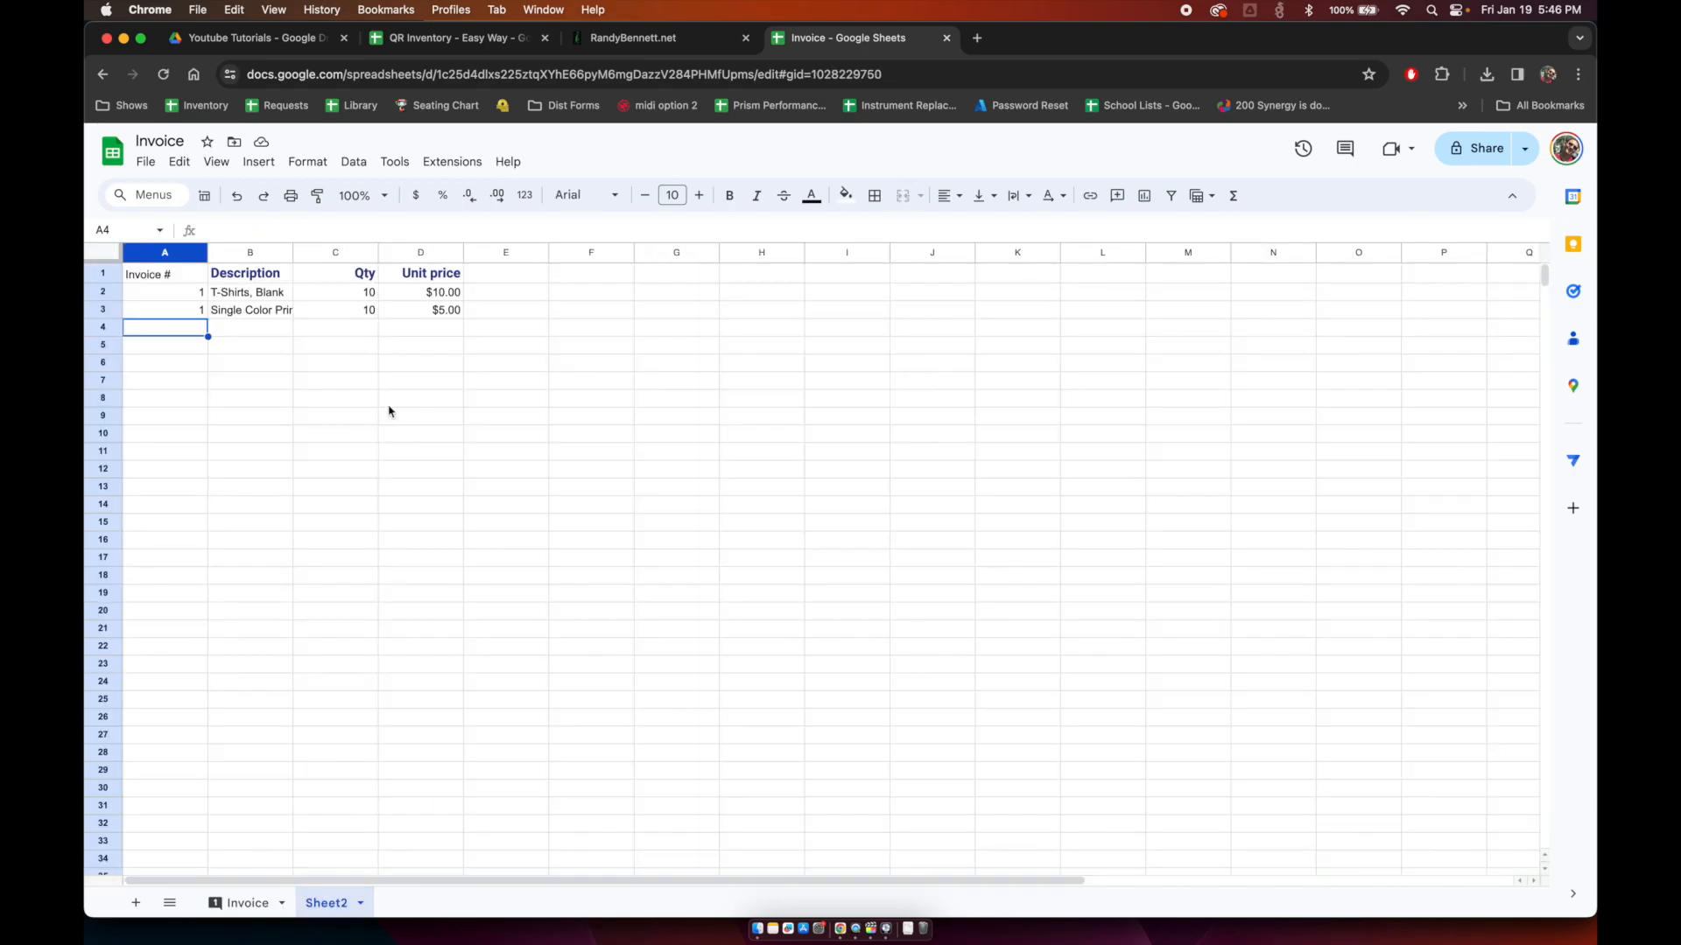
pyautogui.click(331, 253)
pyautogui.rightClick(330, 254)
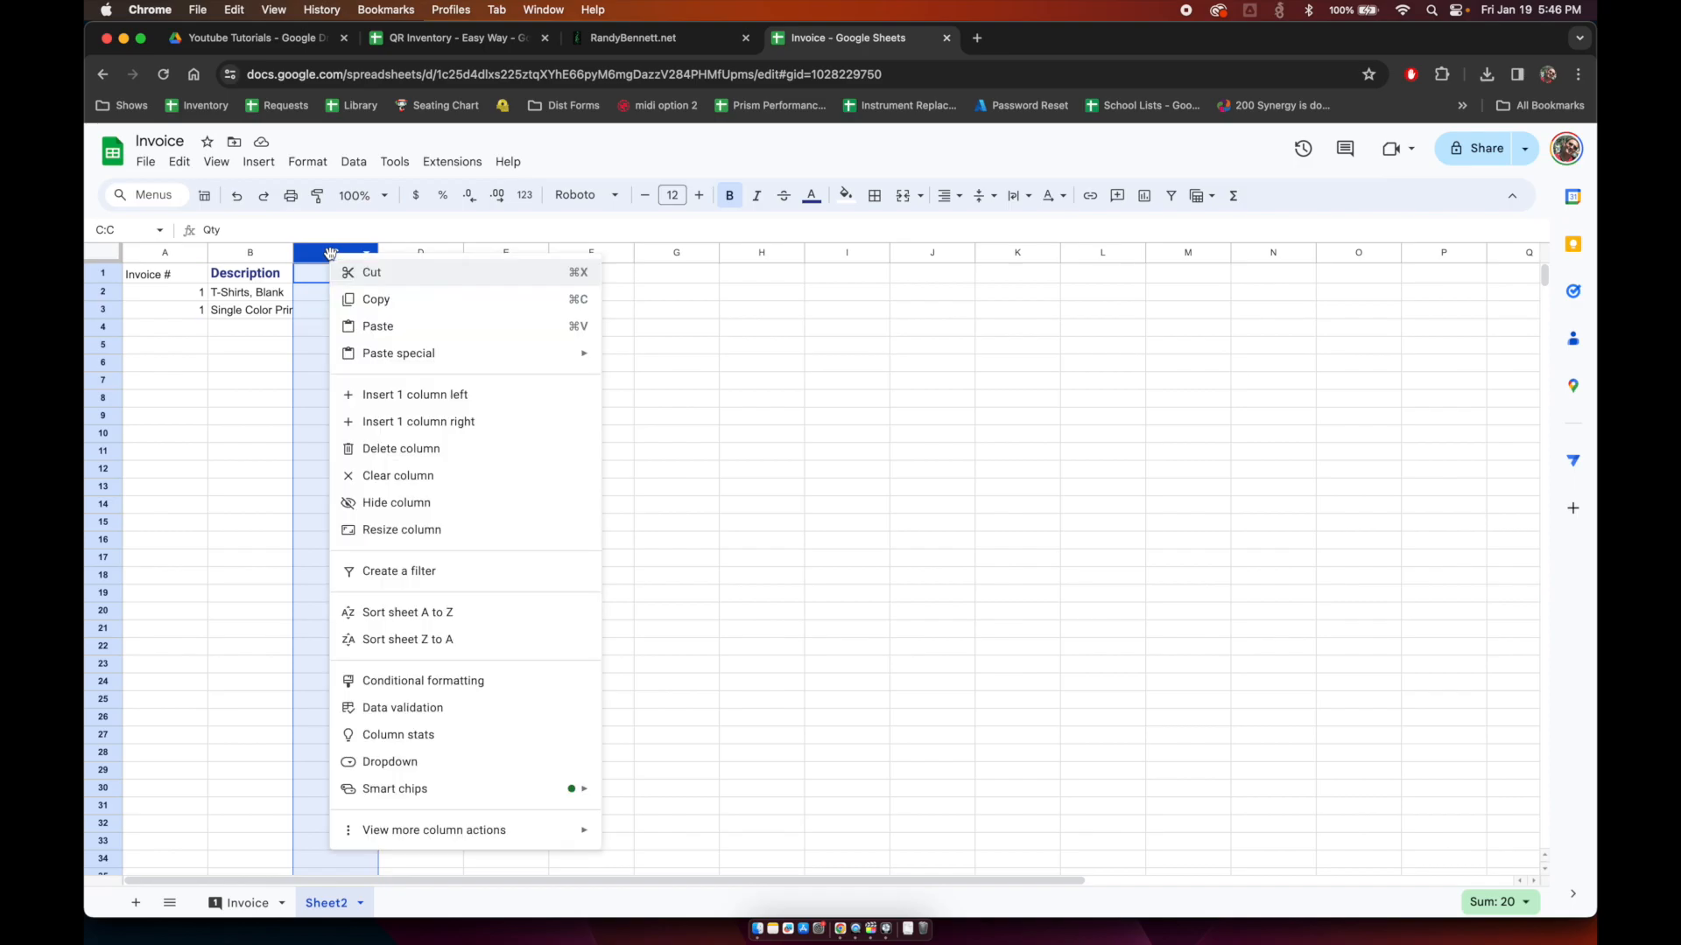
pyautogui.click(455, 395)
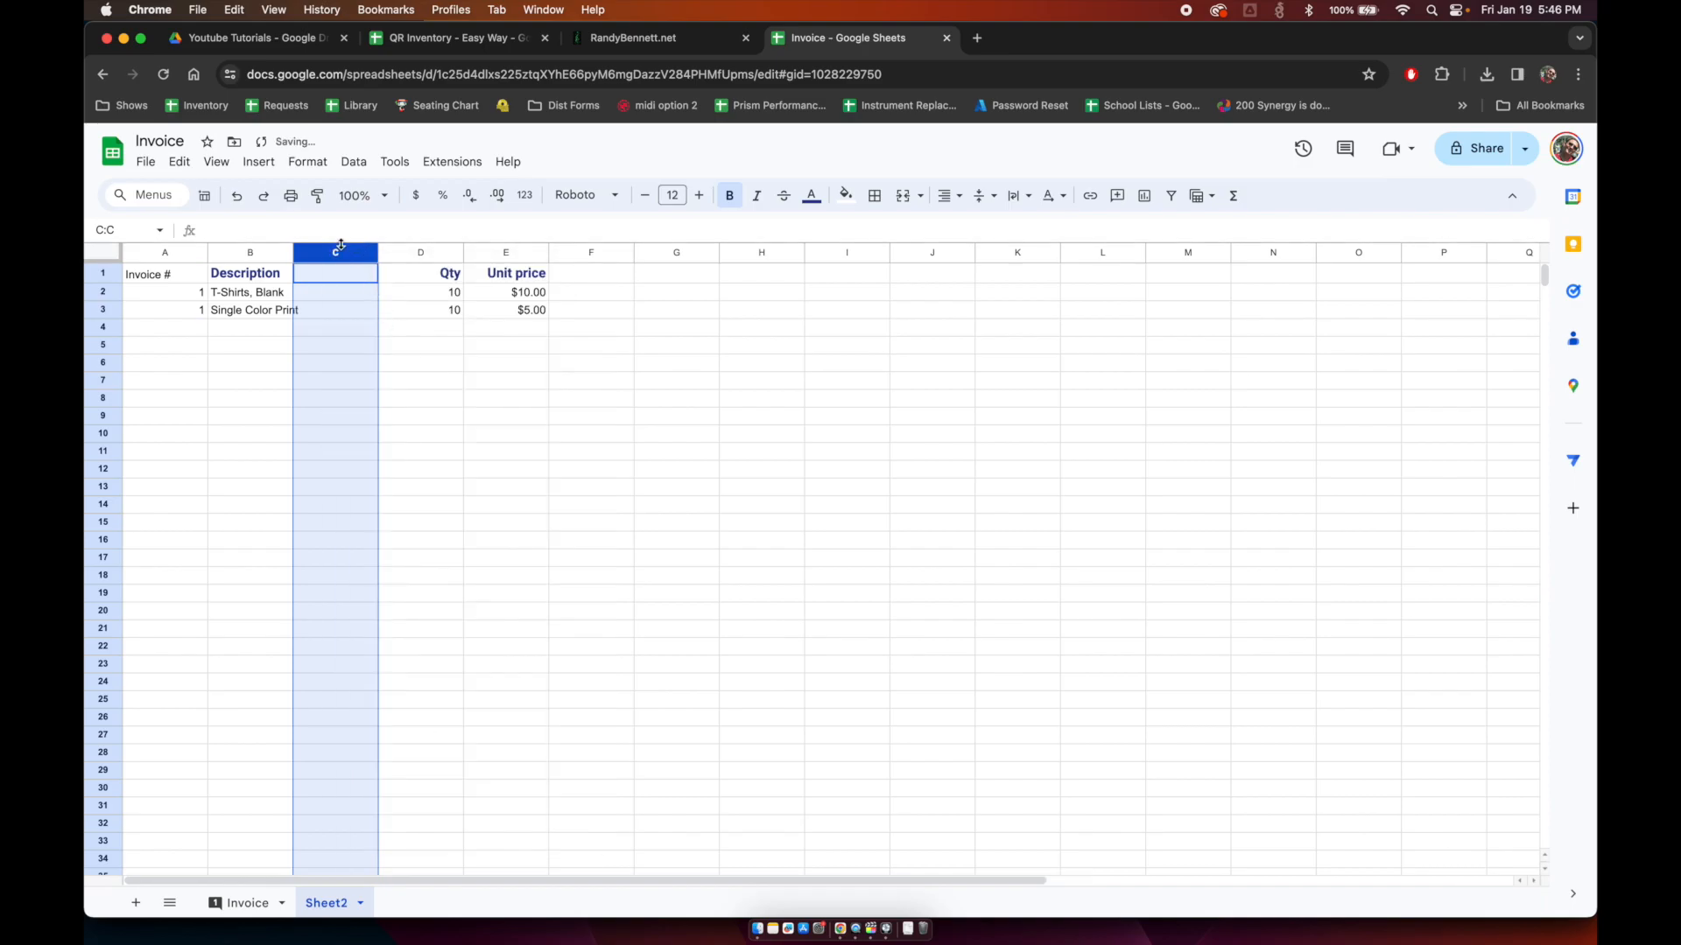
pyautogui.rightClick(341, 253)
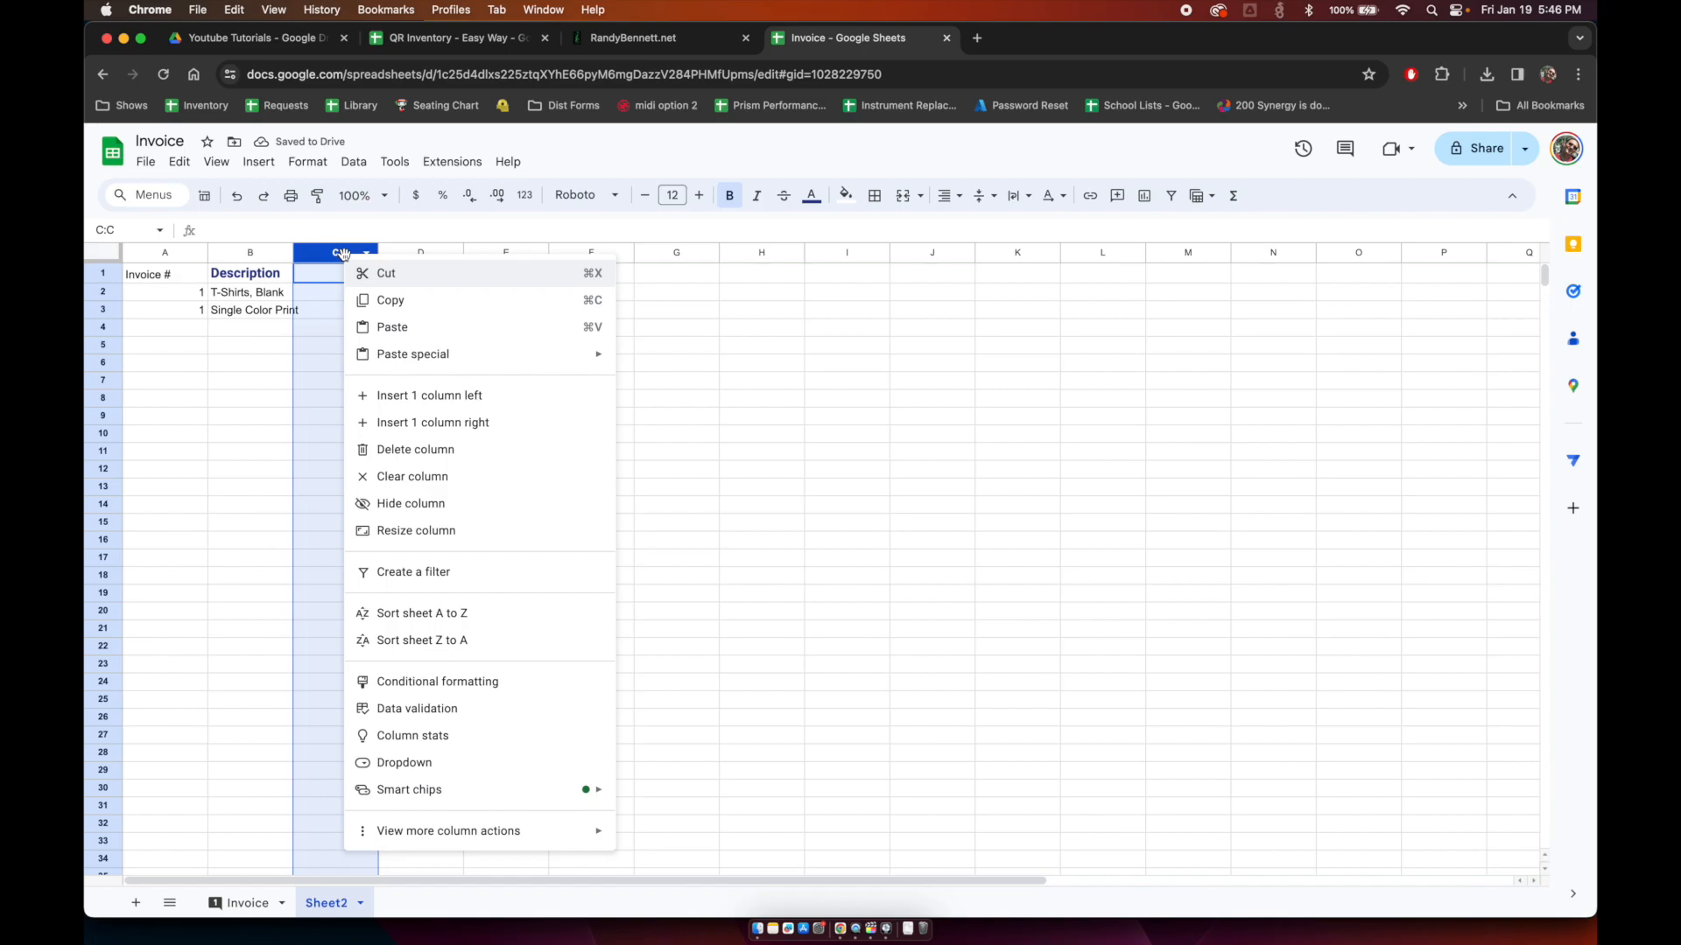
pyautogui.click(429, 407)
# Step: Hide the new blank columns C and D on Sheet2
pyautogui.keyDown('shift'); pyautogui.click(399, 253); pyautogui.keyUp('shift')
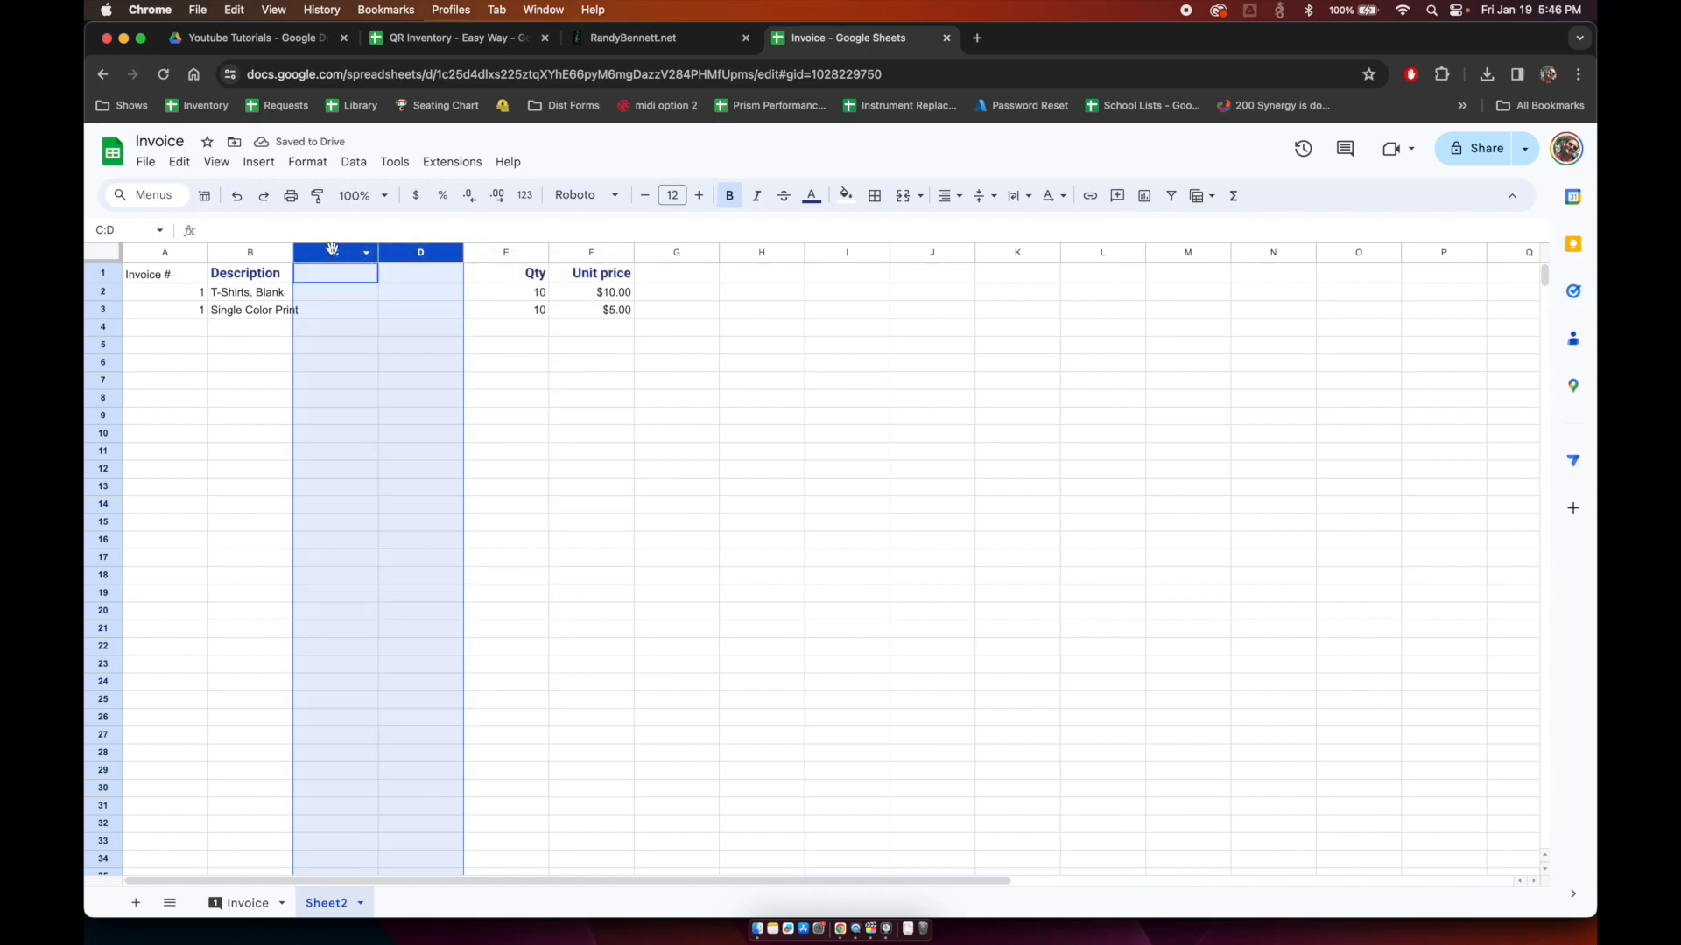
pyautogui.rightClick(332, 248)
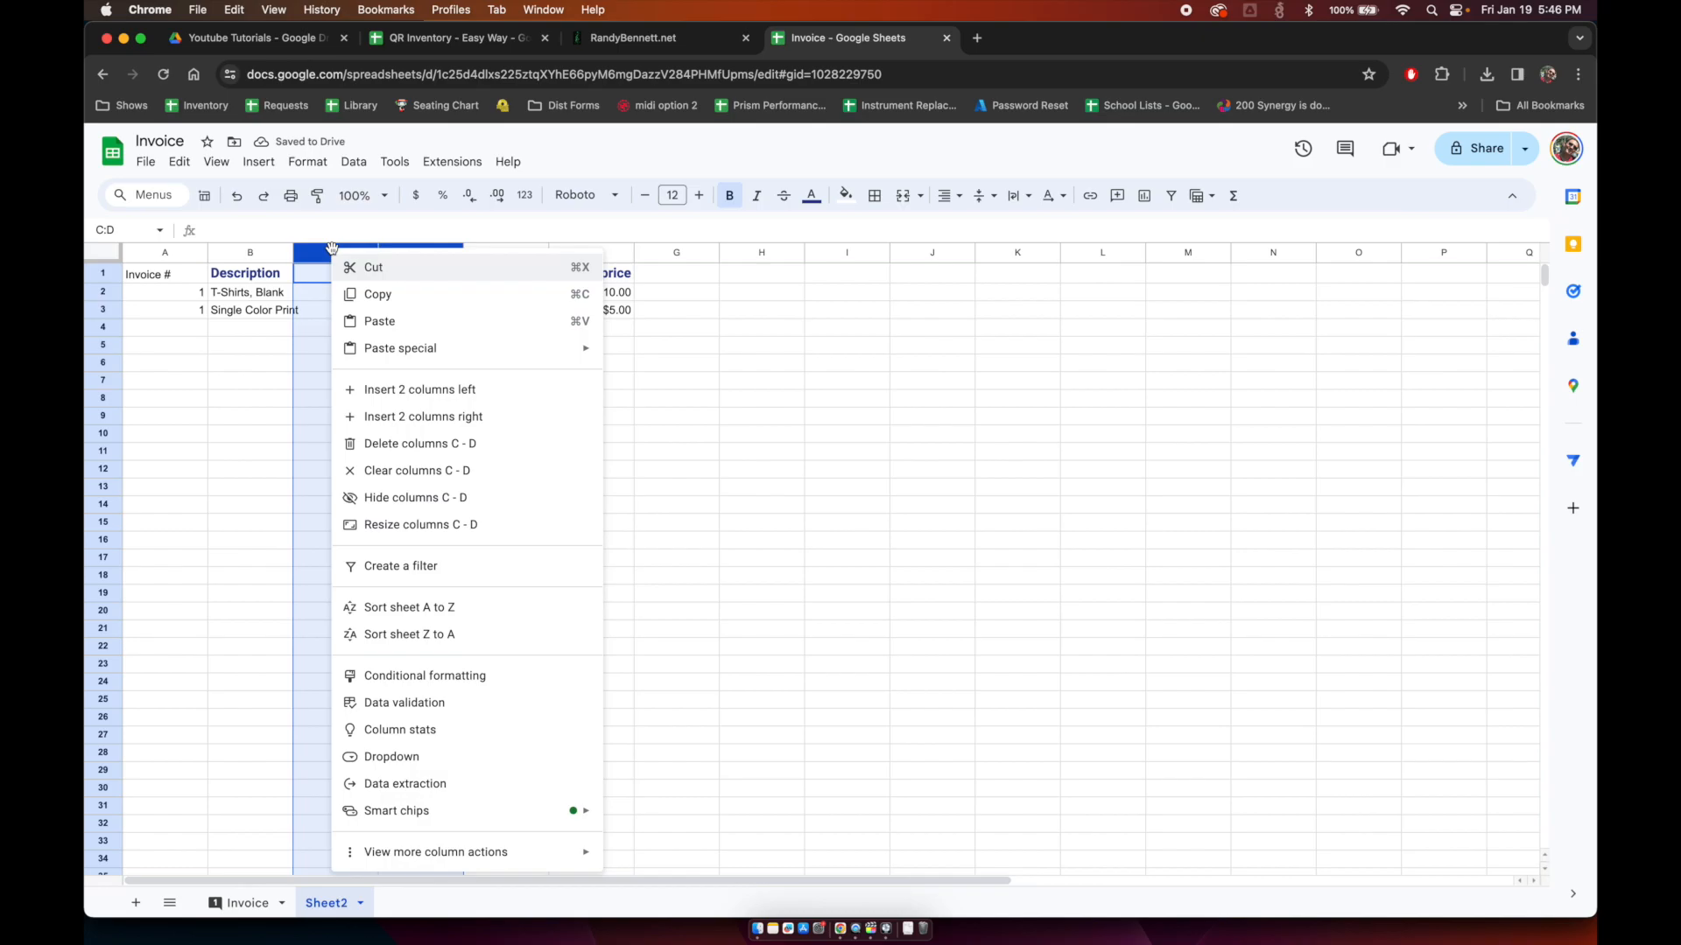
pyautogui.click(399, 496)
pyautogui.press('Left')
pyautogui.press('Down')
pyautogui.press('Down')
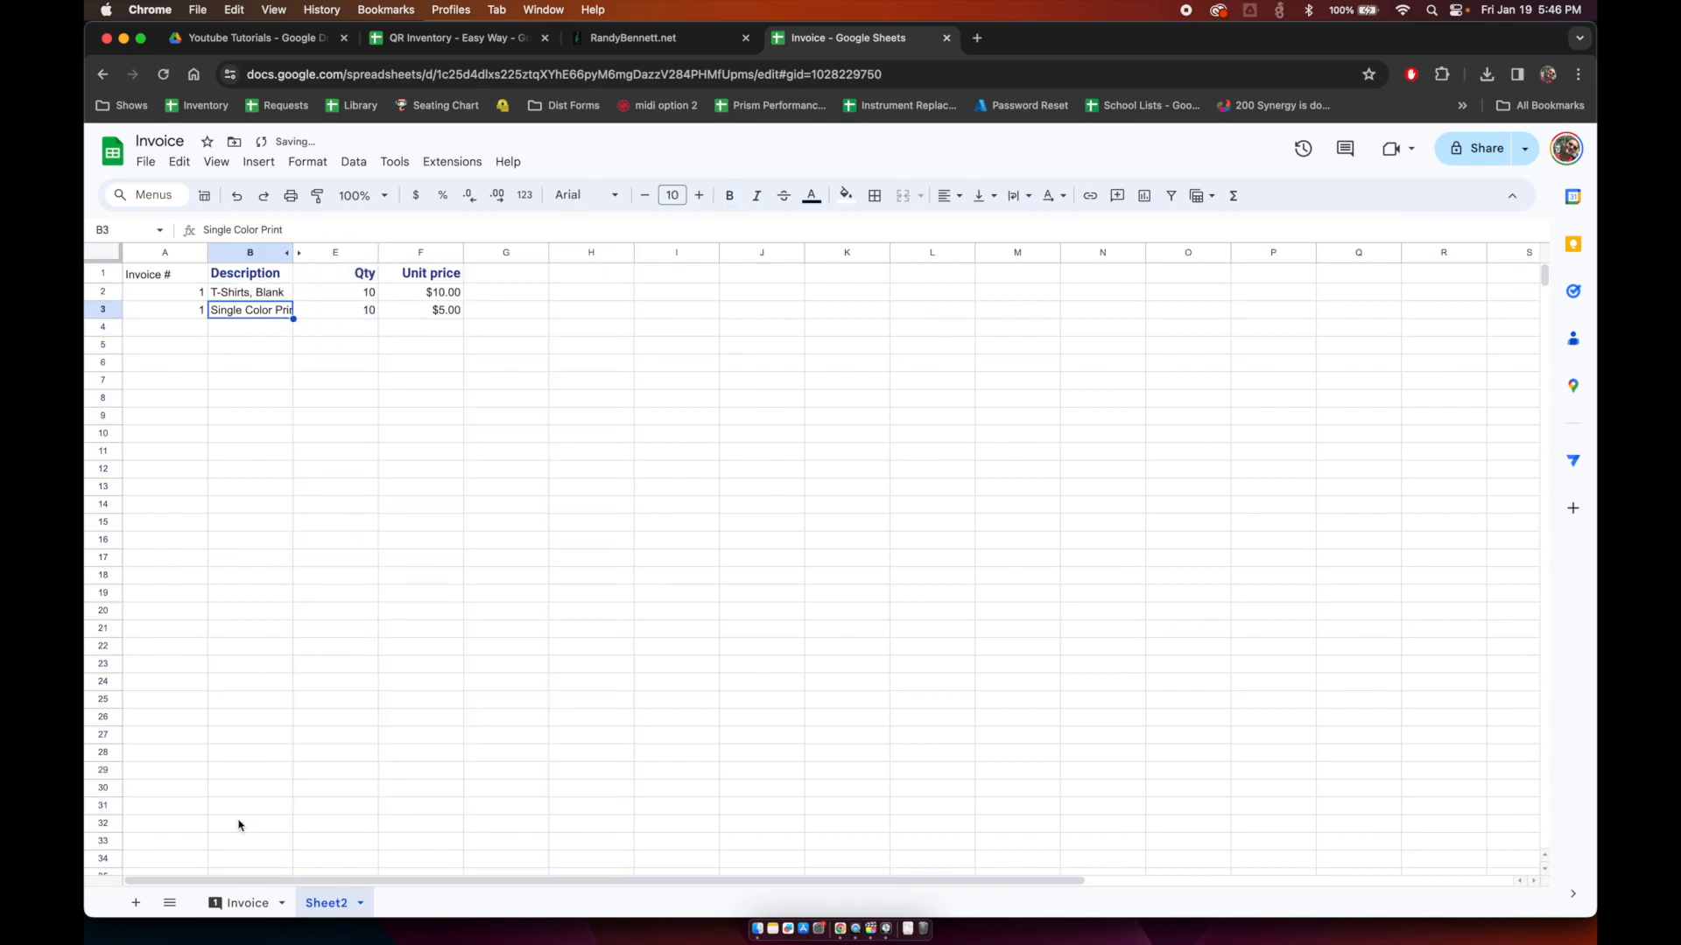
pyautogui.click(221, 905)
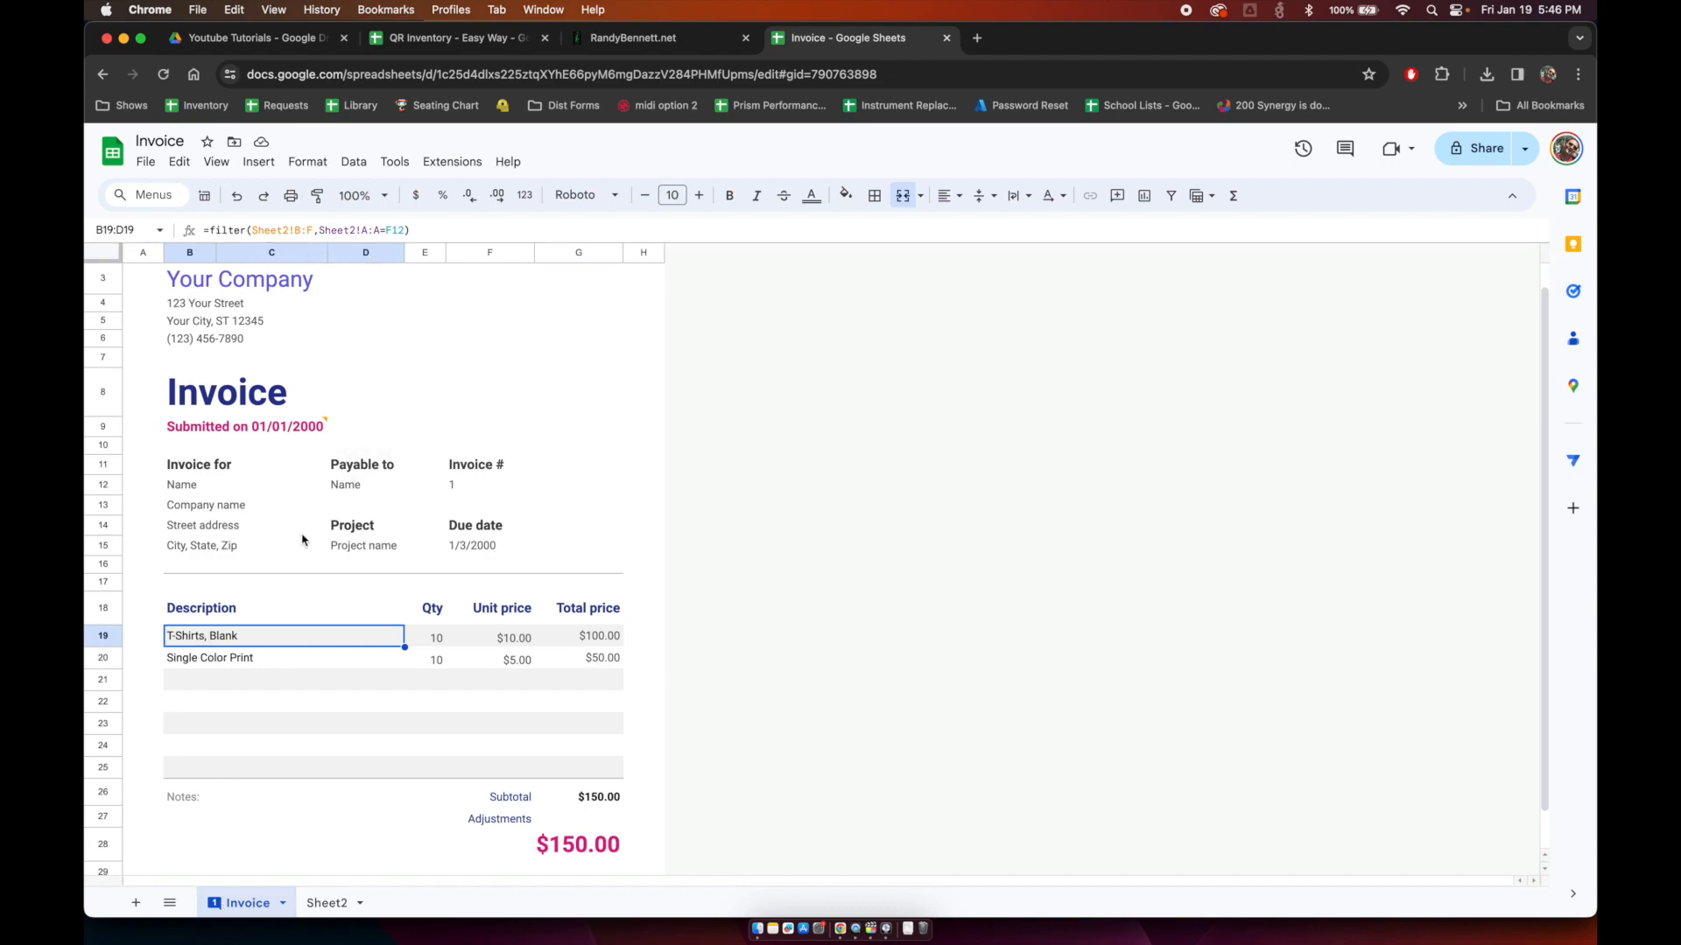
# Step: Check the filled unit prices, total prices and adjustments row on the invoice
pyautogui.press('Right')
pyautogui.press('Right')
pyautogui.press('Left')
pyautogui.press('Right')
pyautogui.press('Right')
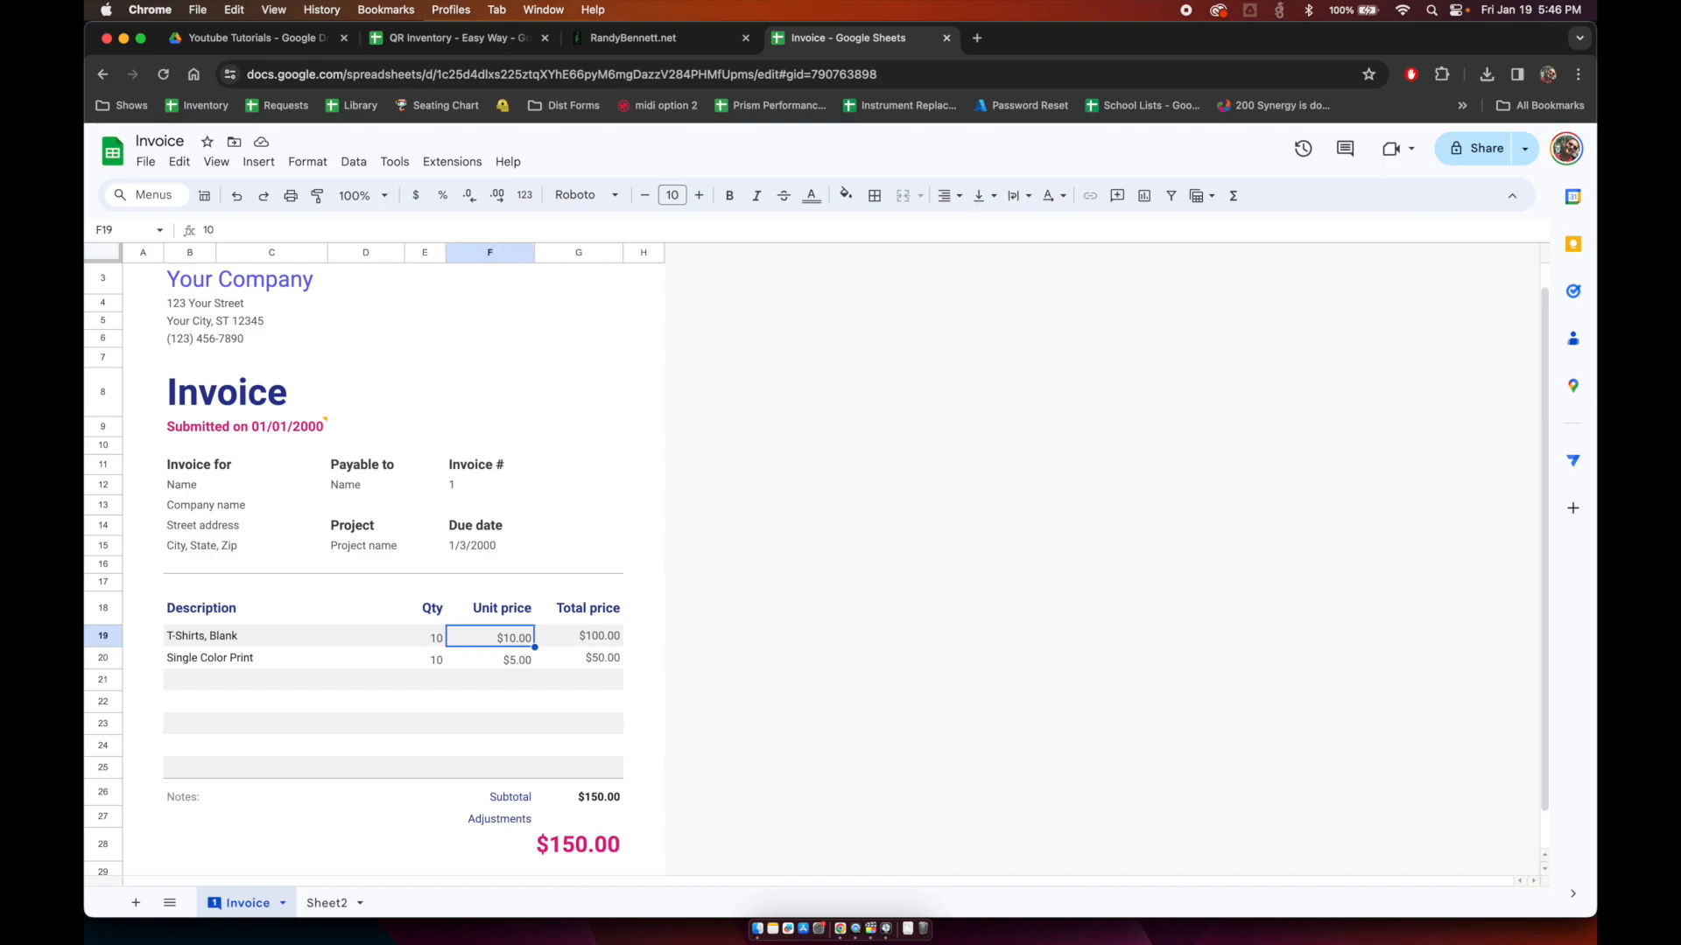
pyautogui.press('Down')
pyautogui.press('Down')
pyautogui.press('Down')
pyautogui.press('Down')
pyautogui.press('Down')
pyautogui.press('Down')
pyautogui.press('Down')
pyautogui.press('Down')
pyautogui.press('Down')
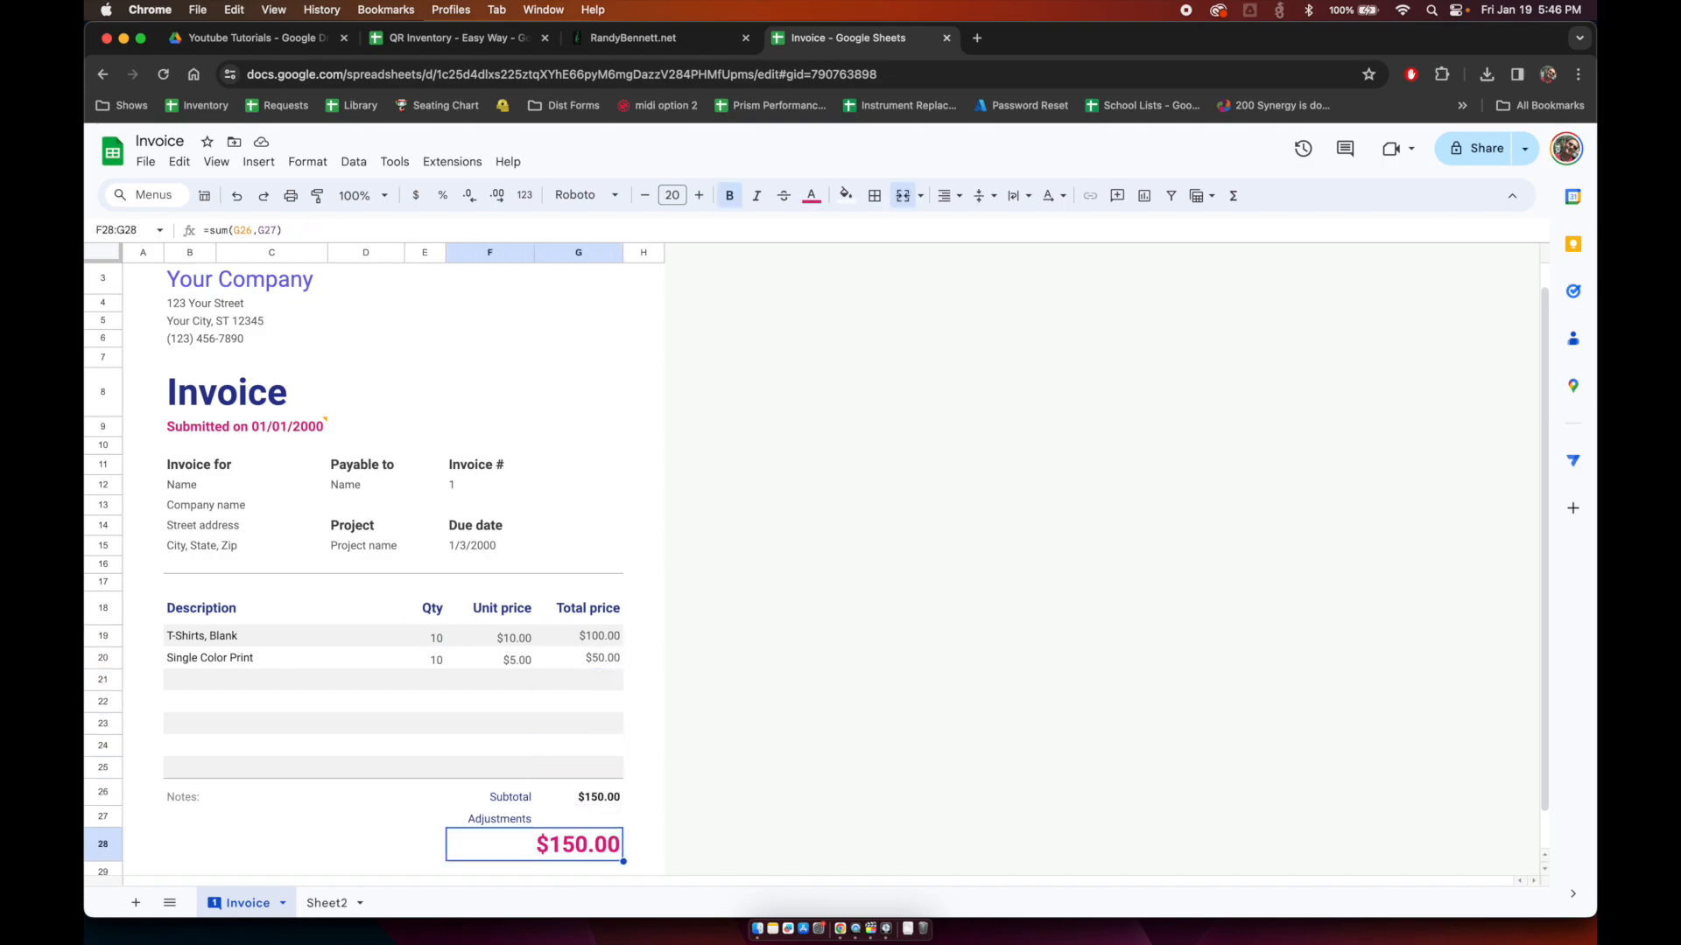
pyautogui.press('Up')
pyautogui.press('Down')
pyautogui.press('Up')
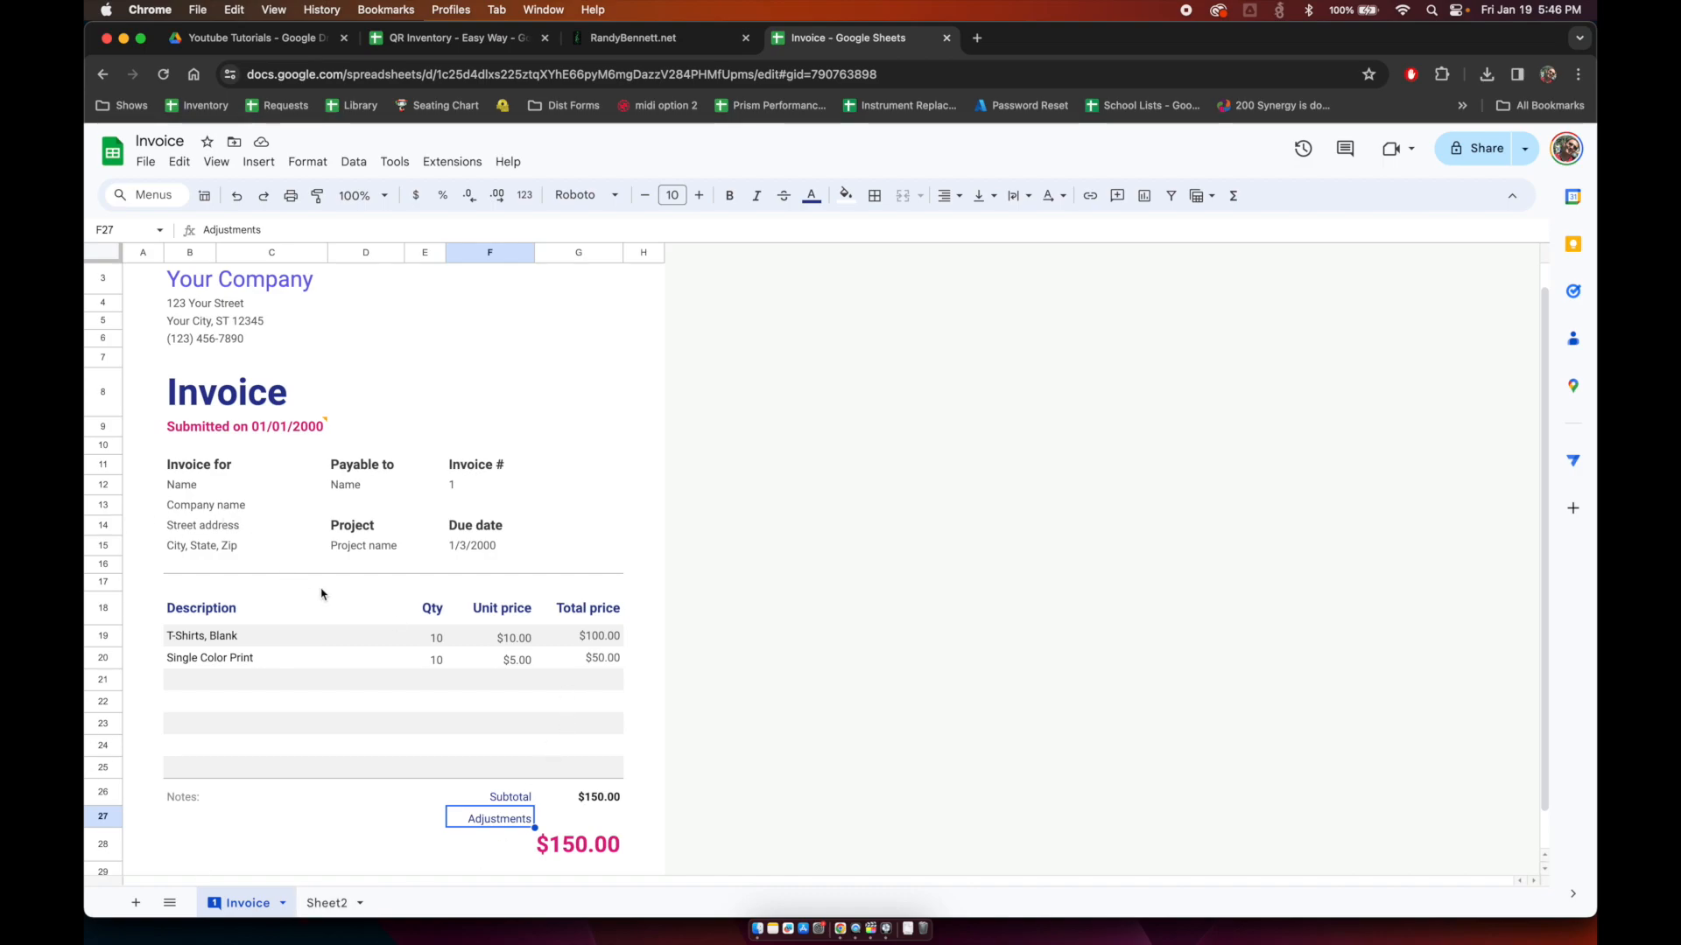
# Step: Clear the customer name and address placeholder cells
pyautogui.click(217, 488)
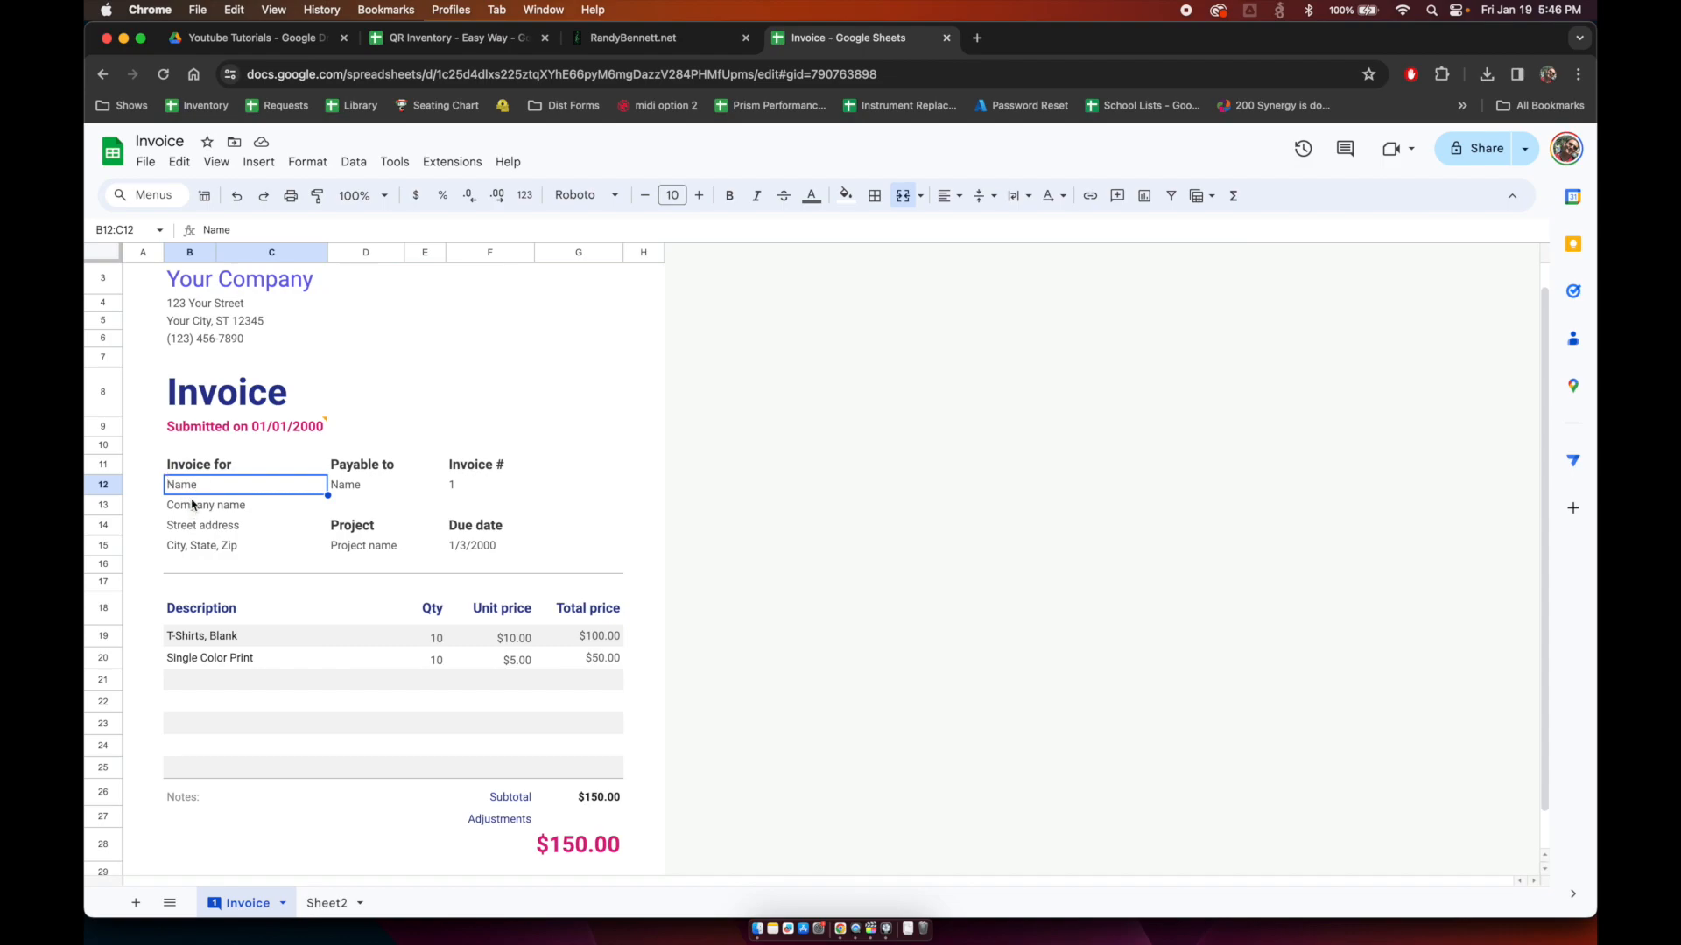
pyautogui.press('Delete')
pyautogui.hotkey('shift', 'Down')
pyautogui.hotkey('shift', 'Down')
pyautogui.hotkey('shift', 'Down')
pyautogui.press('Delete')
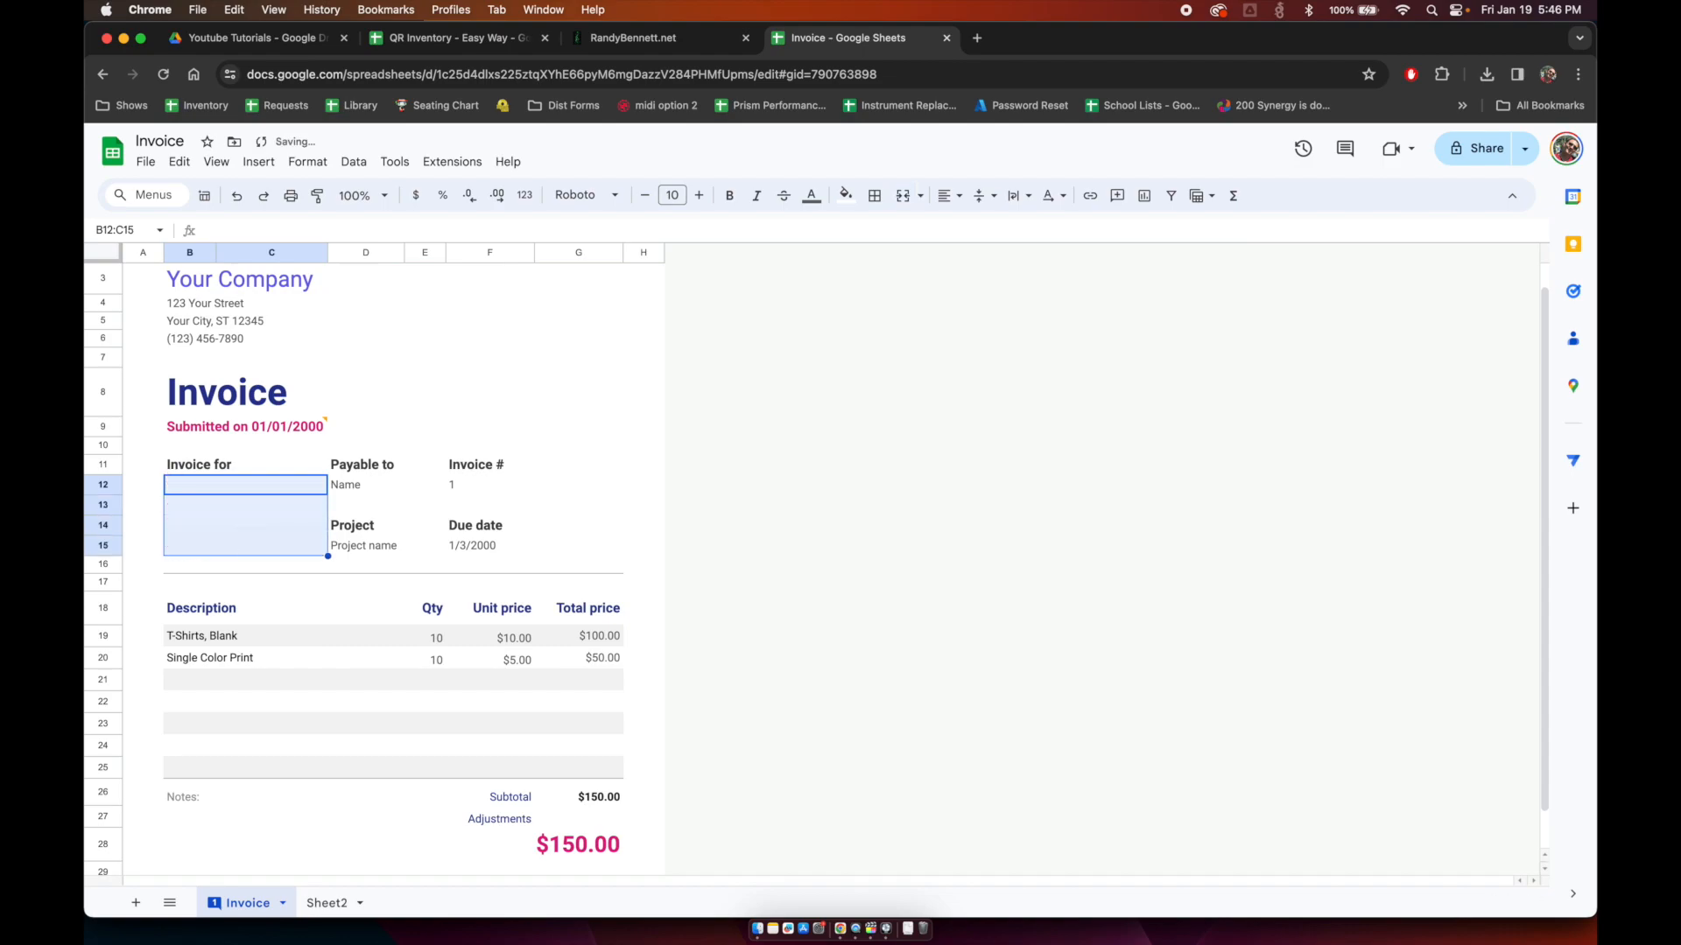
pyautogui.press('Up')
pyautogui.press('Down')
pyautogui.click(334, 910)
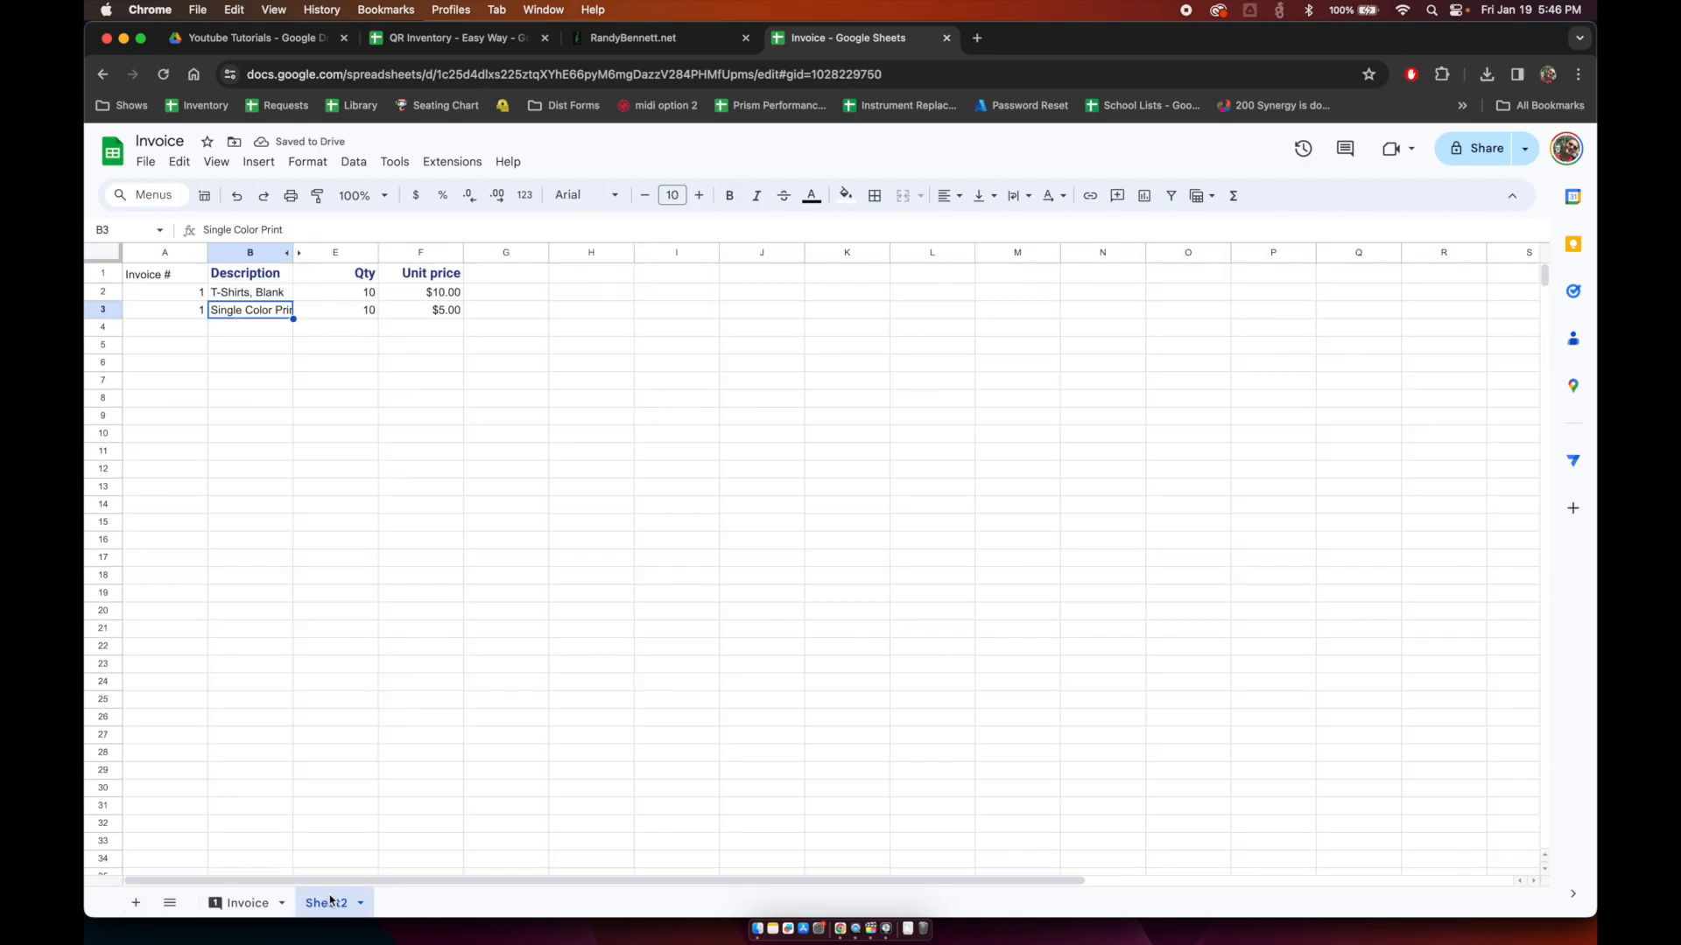
# Step: Rename Sheet2 to 'Items on Invoice'
pyautogui.doubleClick(330, 901)
pyautogui.write('Items on Invoice')
pyautogui.press('Return')
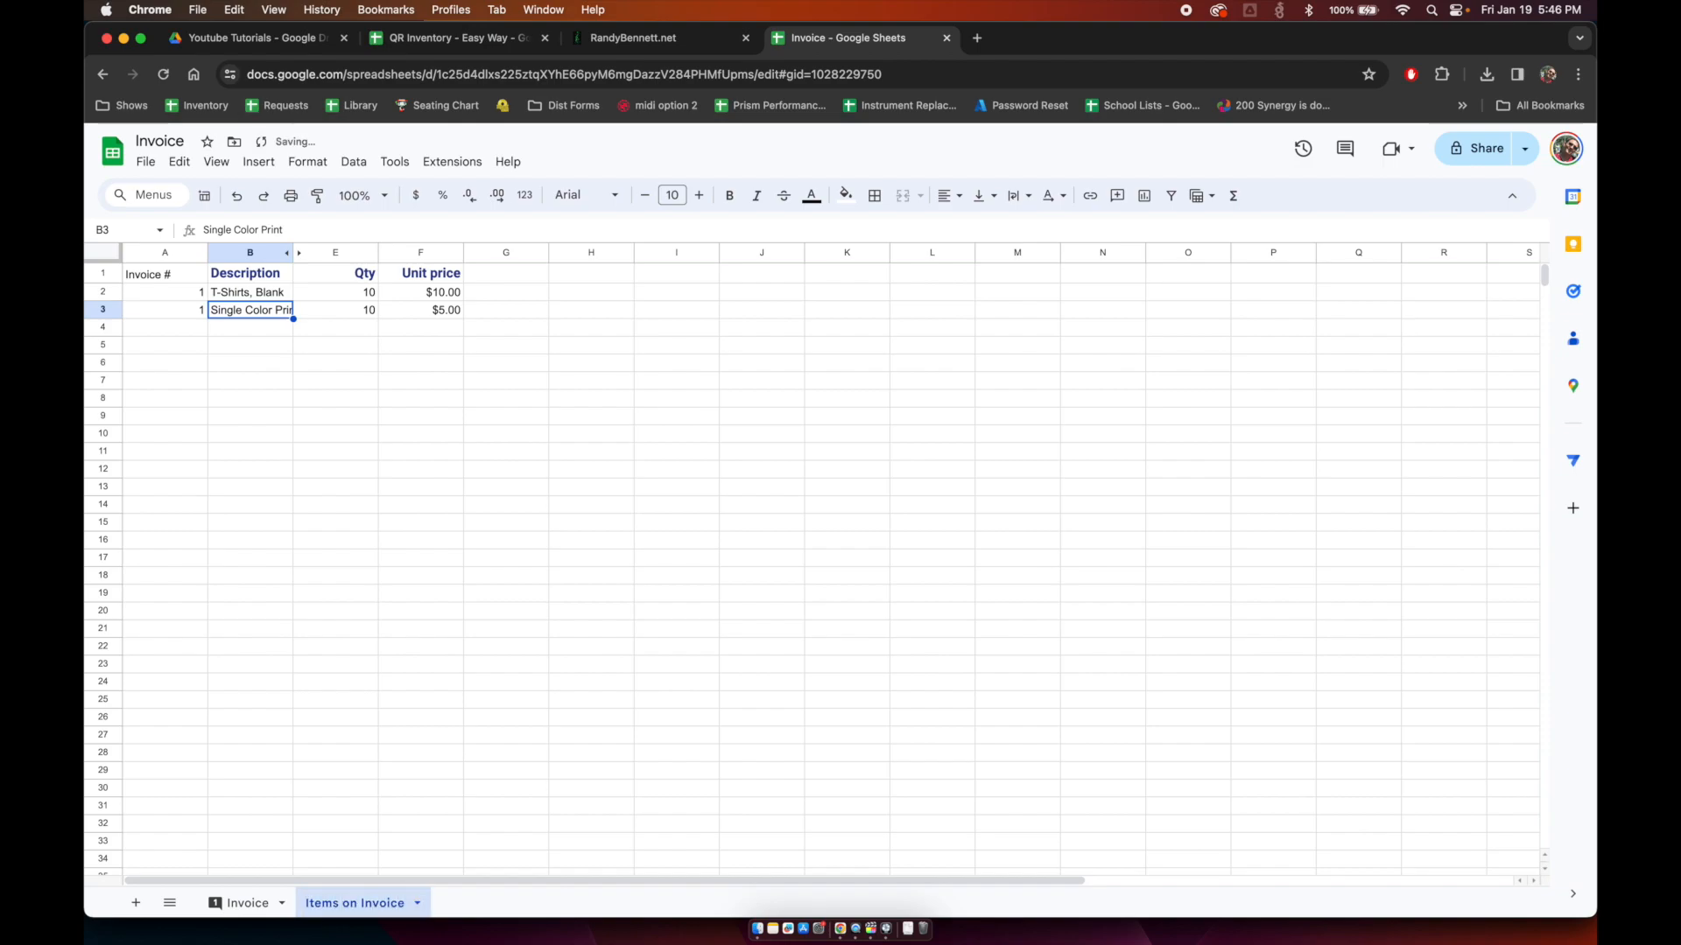
# Step: Add a new sheet and name it 'Companies Invoiced'
pyautogui.click(135, 902)
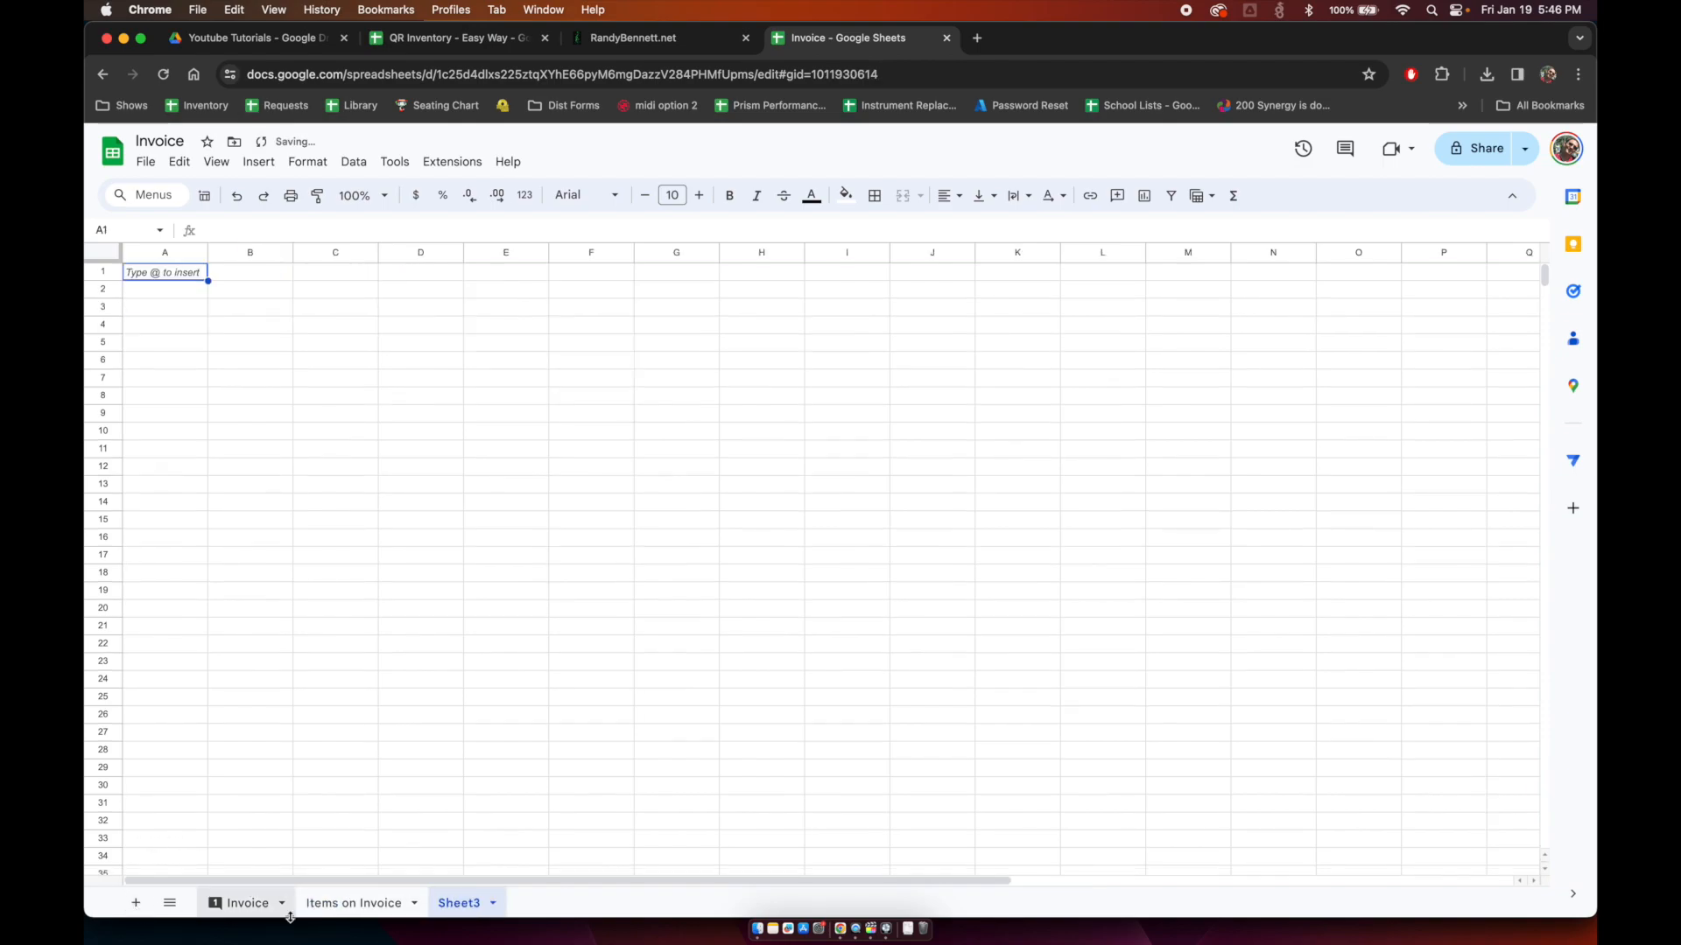
pyautogui.doubleClick(456, 908)
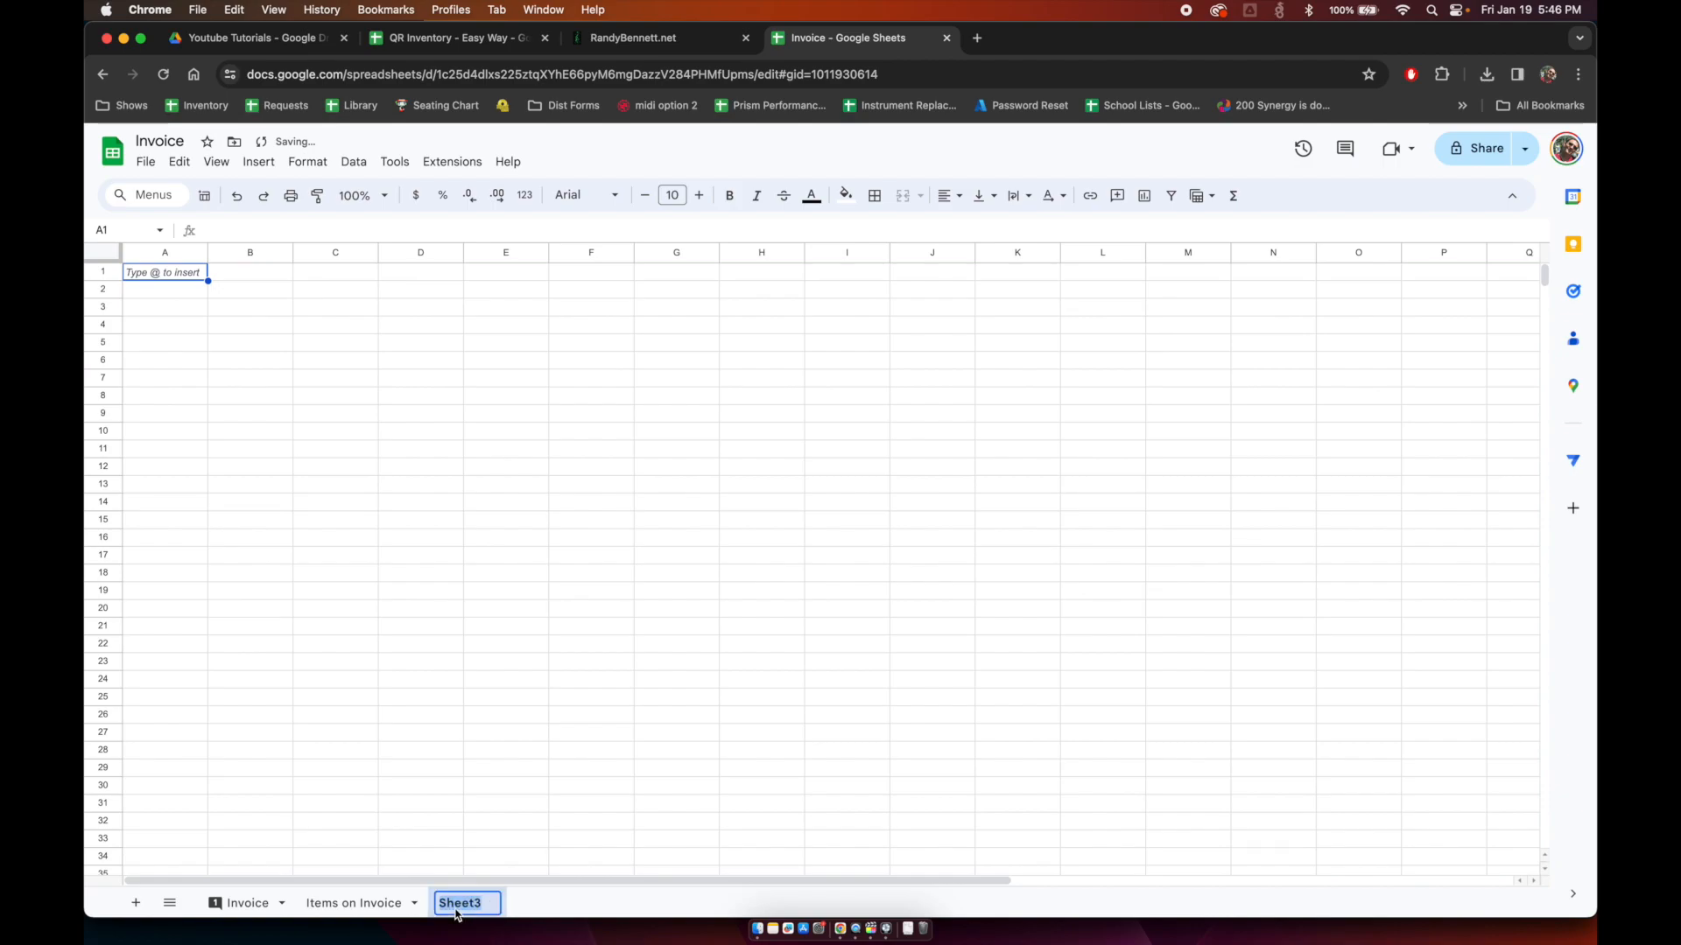
pyautogui.write('Companies Invoiced')
pyautogui.press('Return')
pyautogui.press('Down')
pyautogui.press('Down')
pyautogui.press('Up')
pyautogui.press('Up')
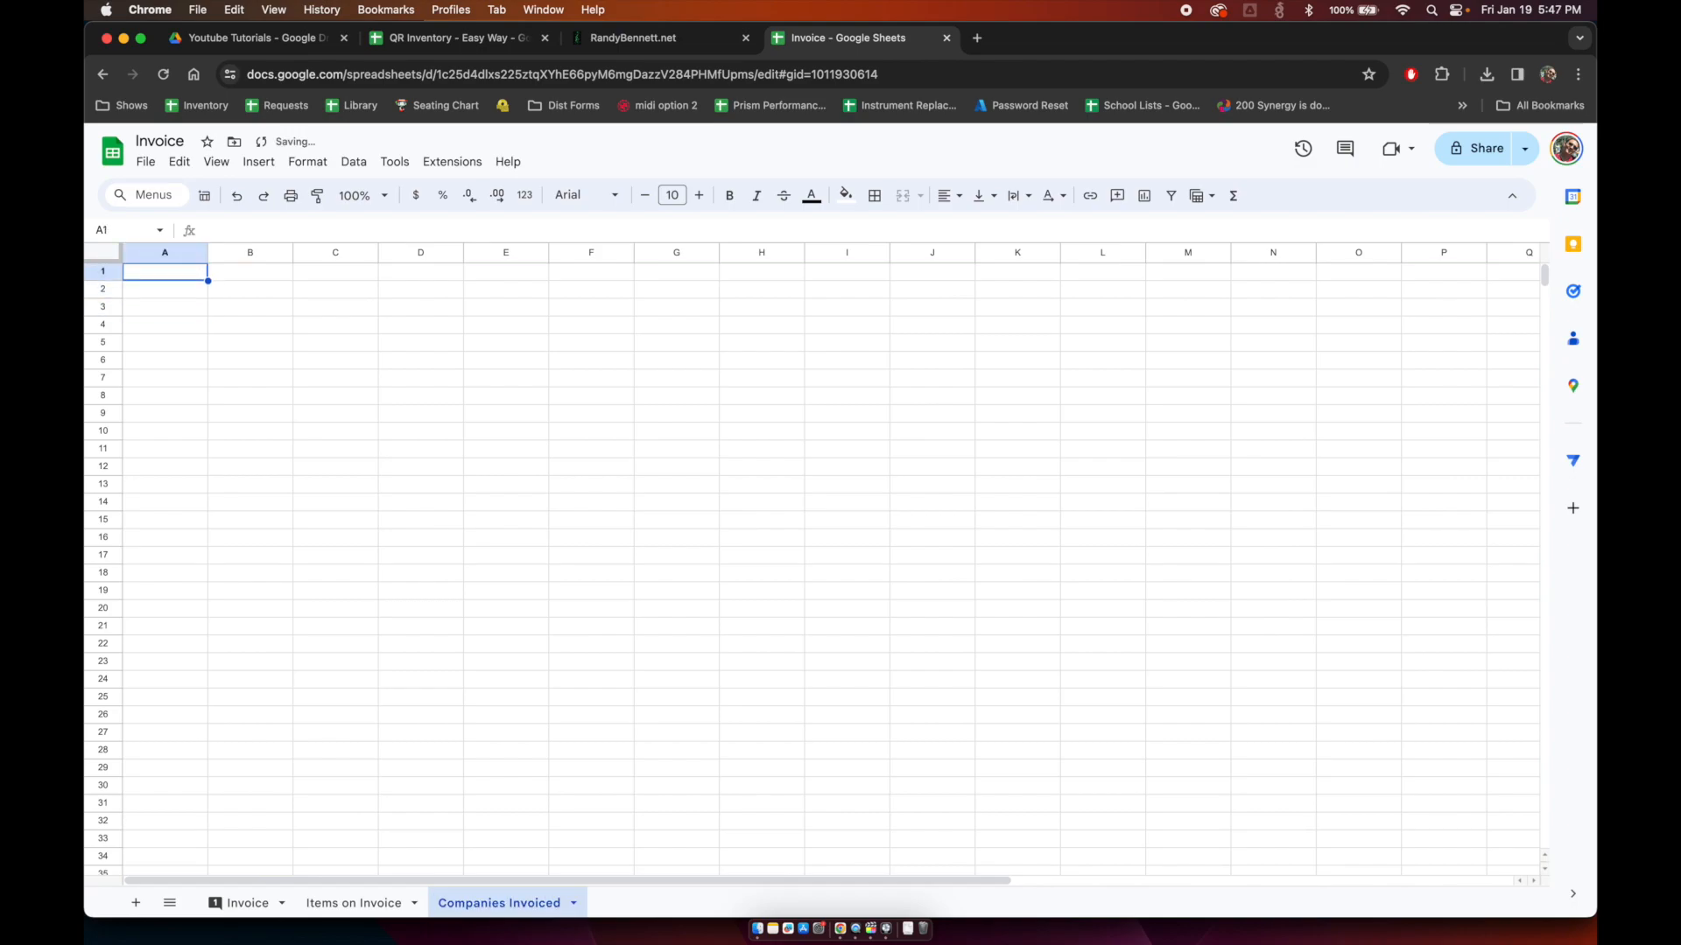
# Step: Type Invoice#, Company Name, Addres Line 1, Address Line 2, City/State/Zip across A1:E1
pyautogui.write('I')
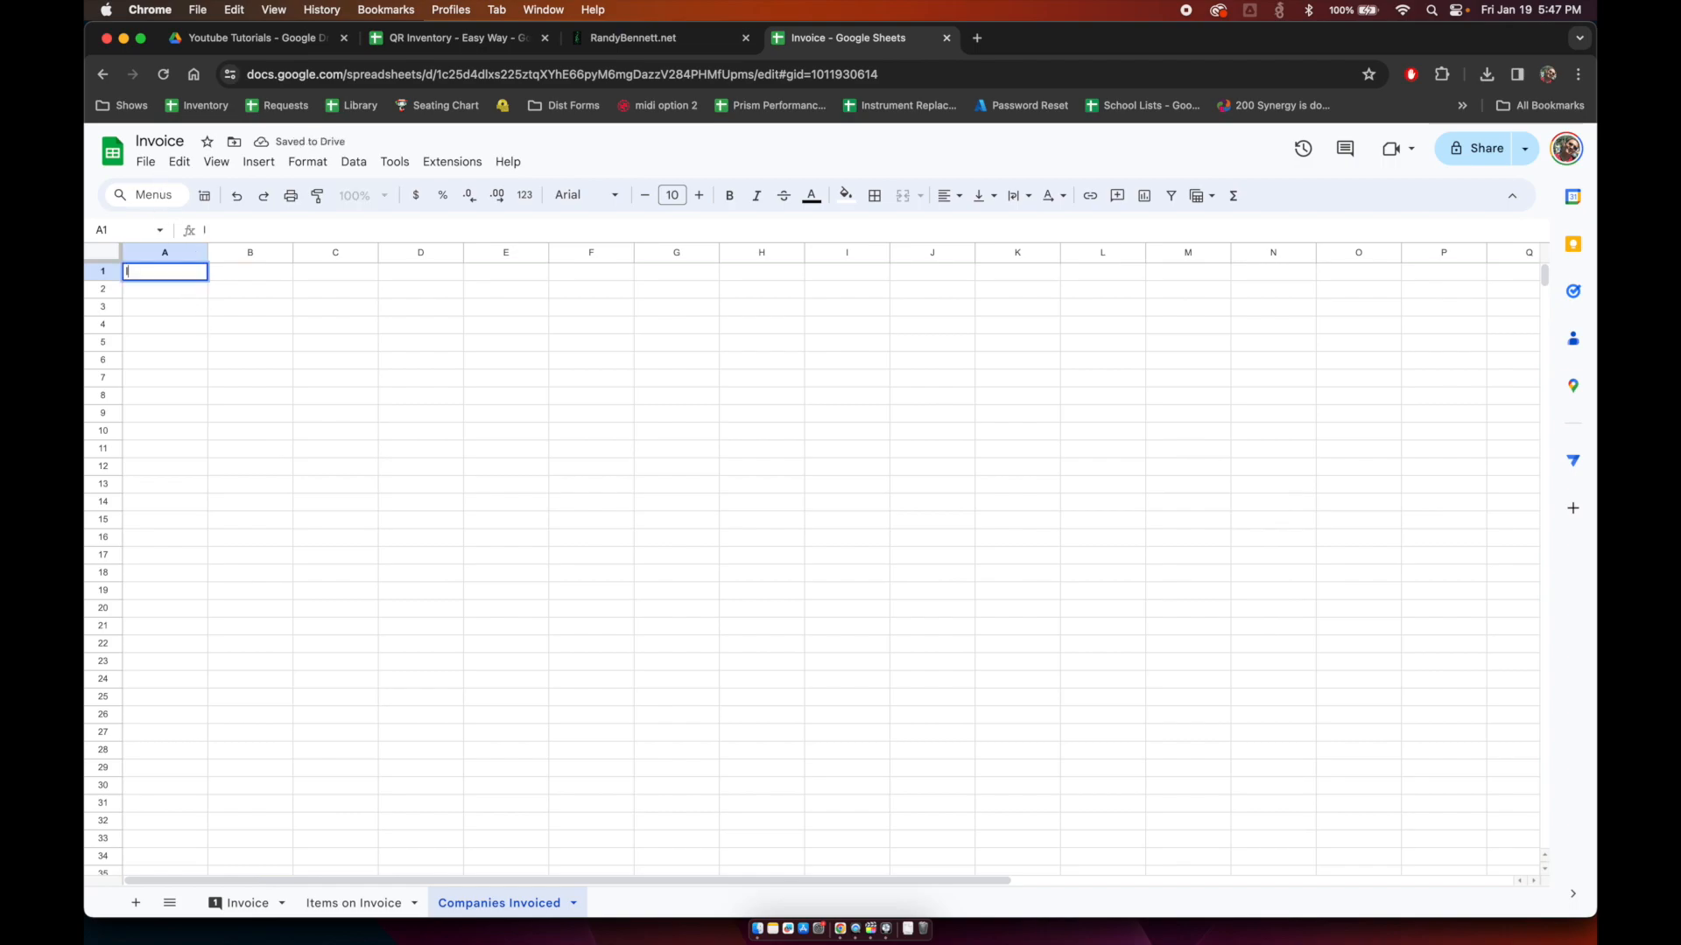
pyautogui.write('nvoice#')
pyautogui.press('Tab')
pyautogui.write('Com')
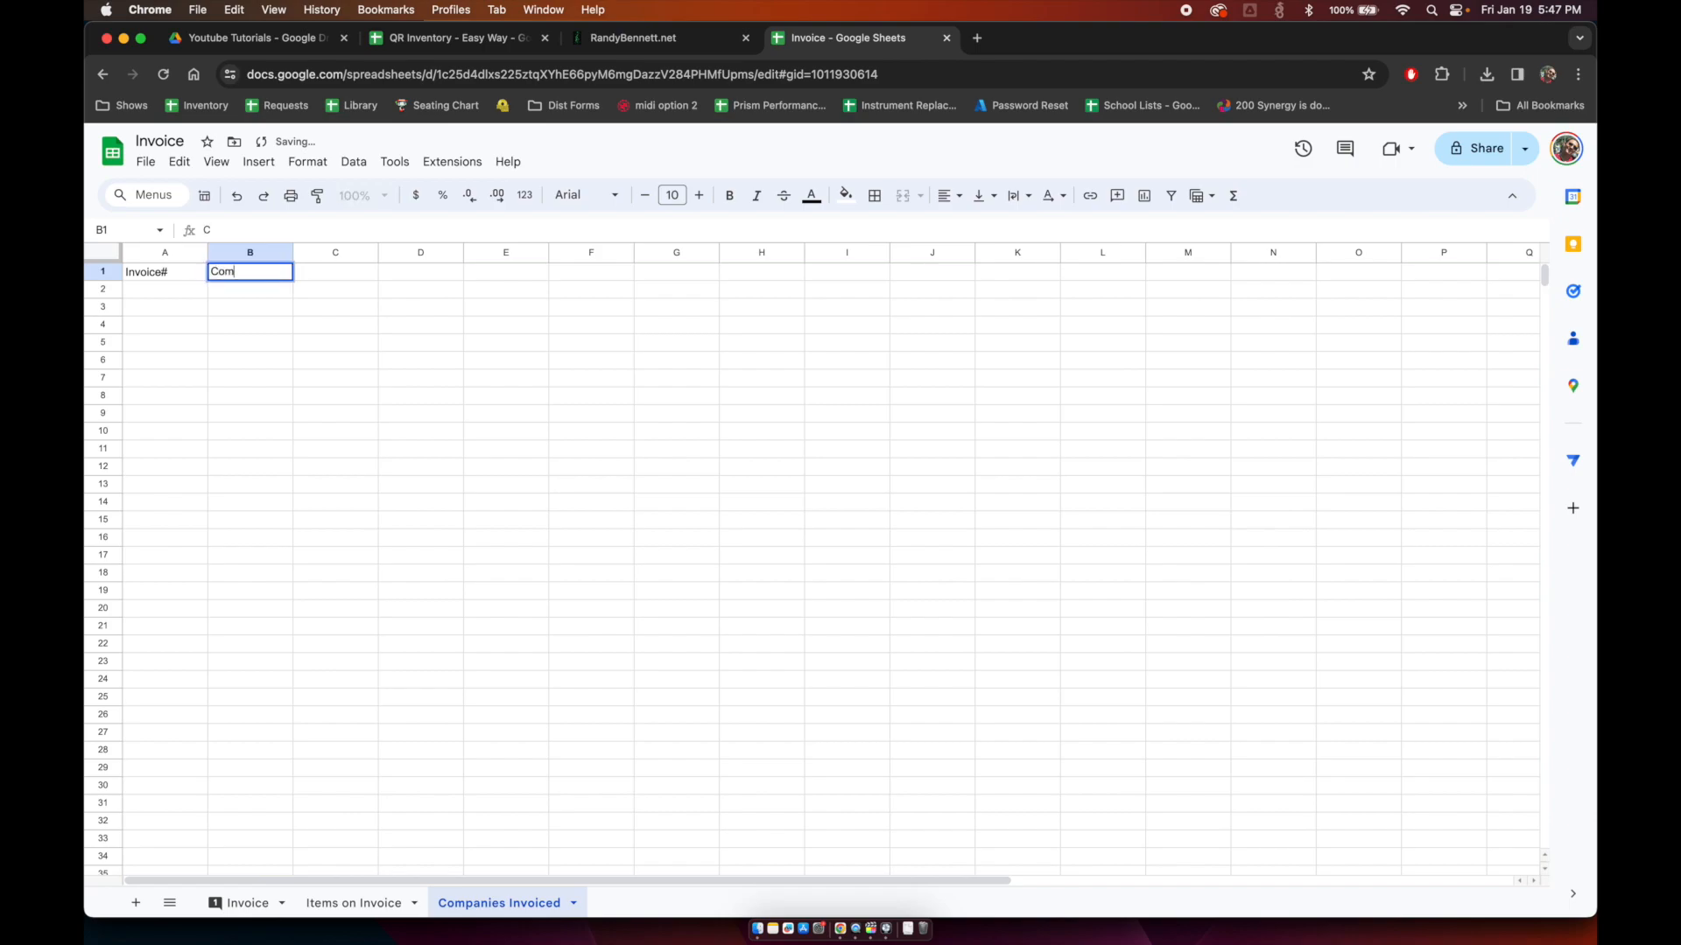
pyautogui.write('pany Name')
pyautogui.press('Tab')
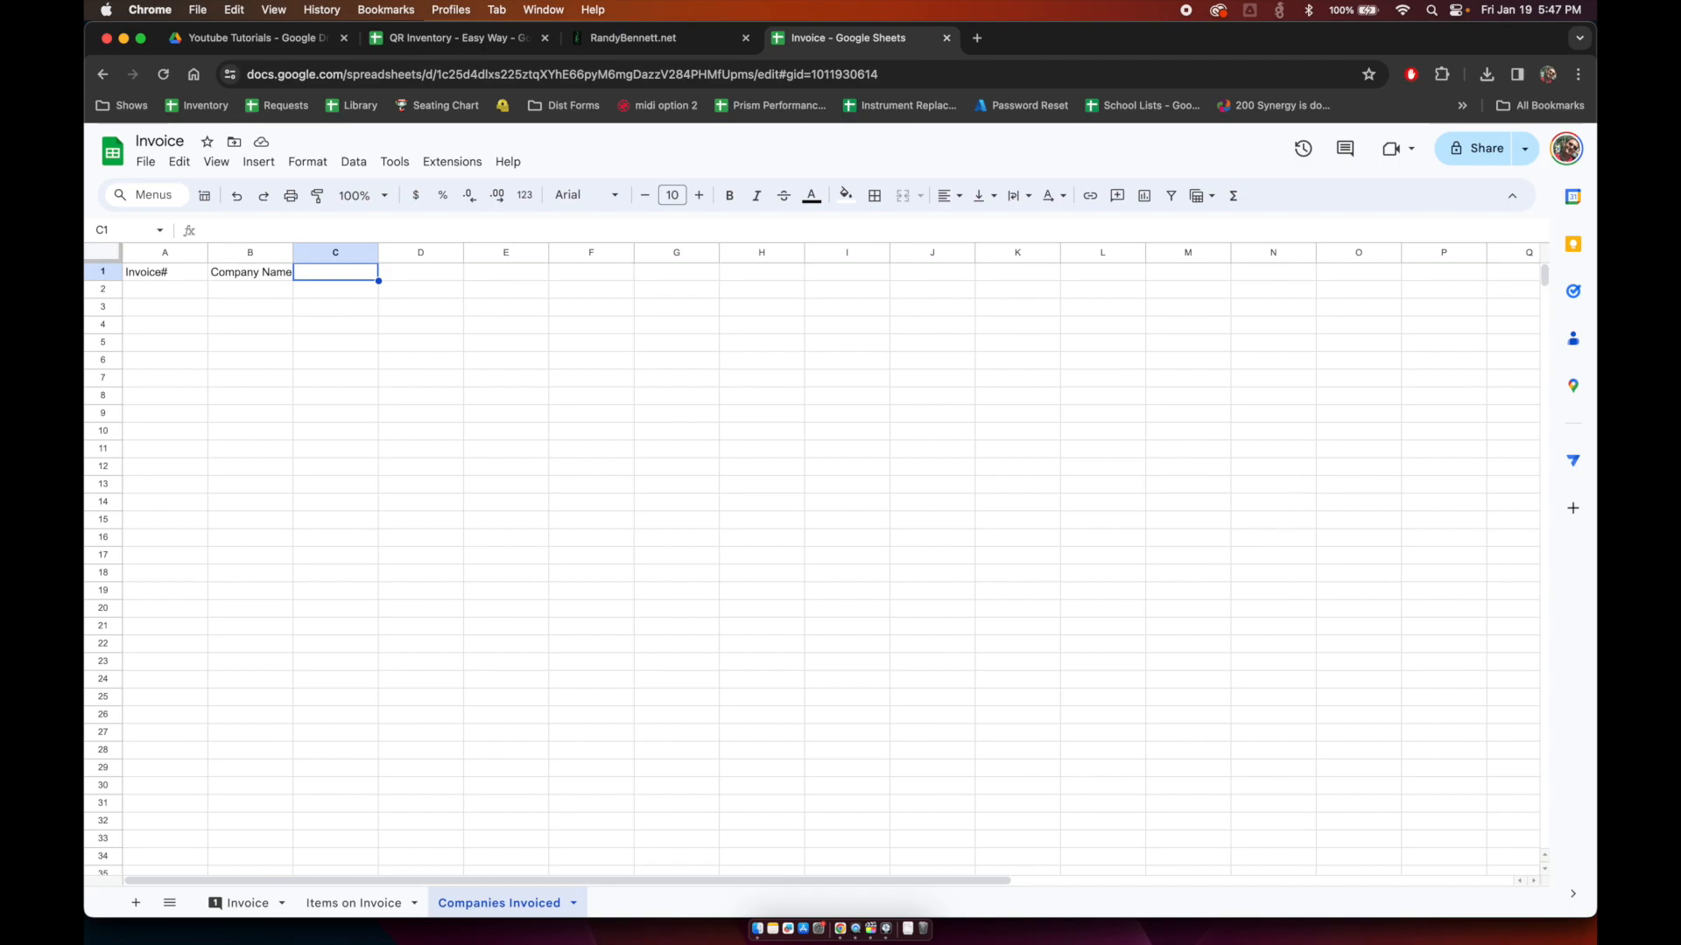
pyautogui.write('Addres Line 1')
pyautogui.press('Tab')
pyautogui.write('Address Line')
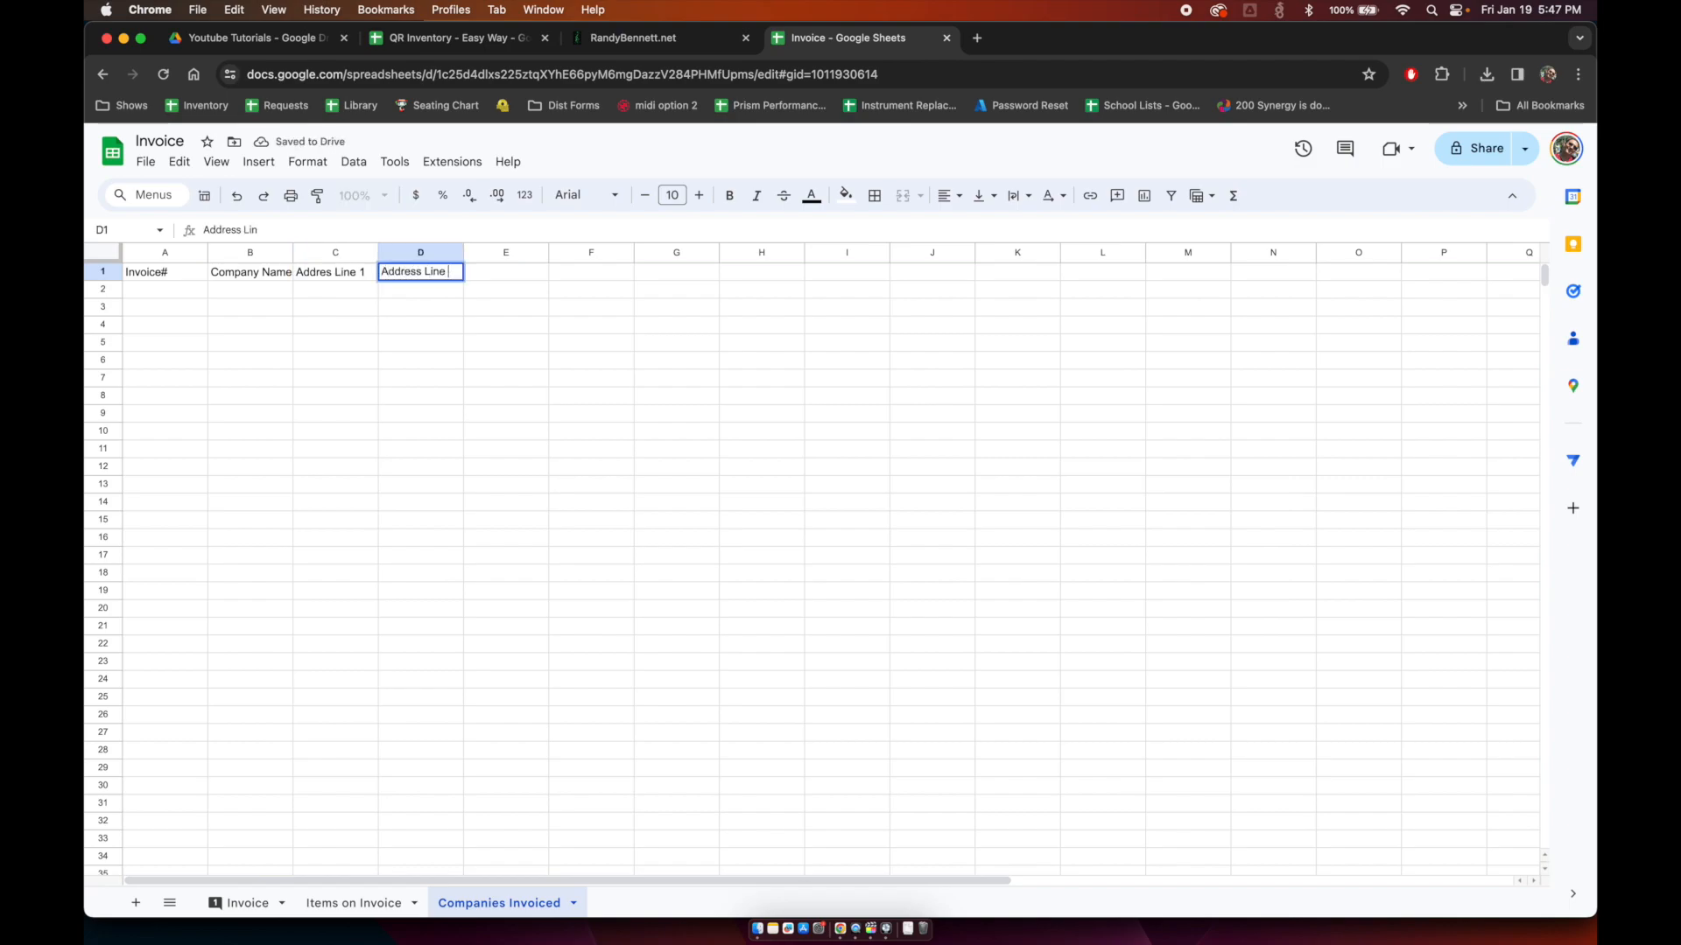
pyautogui.press('Tab')
pyautogui.write('A')
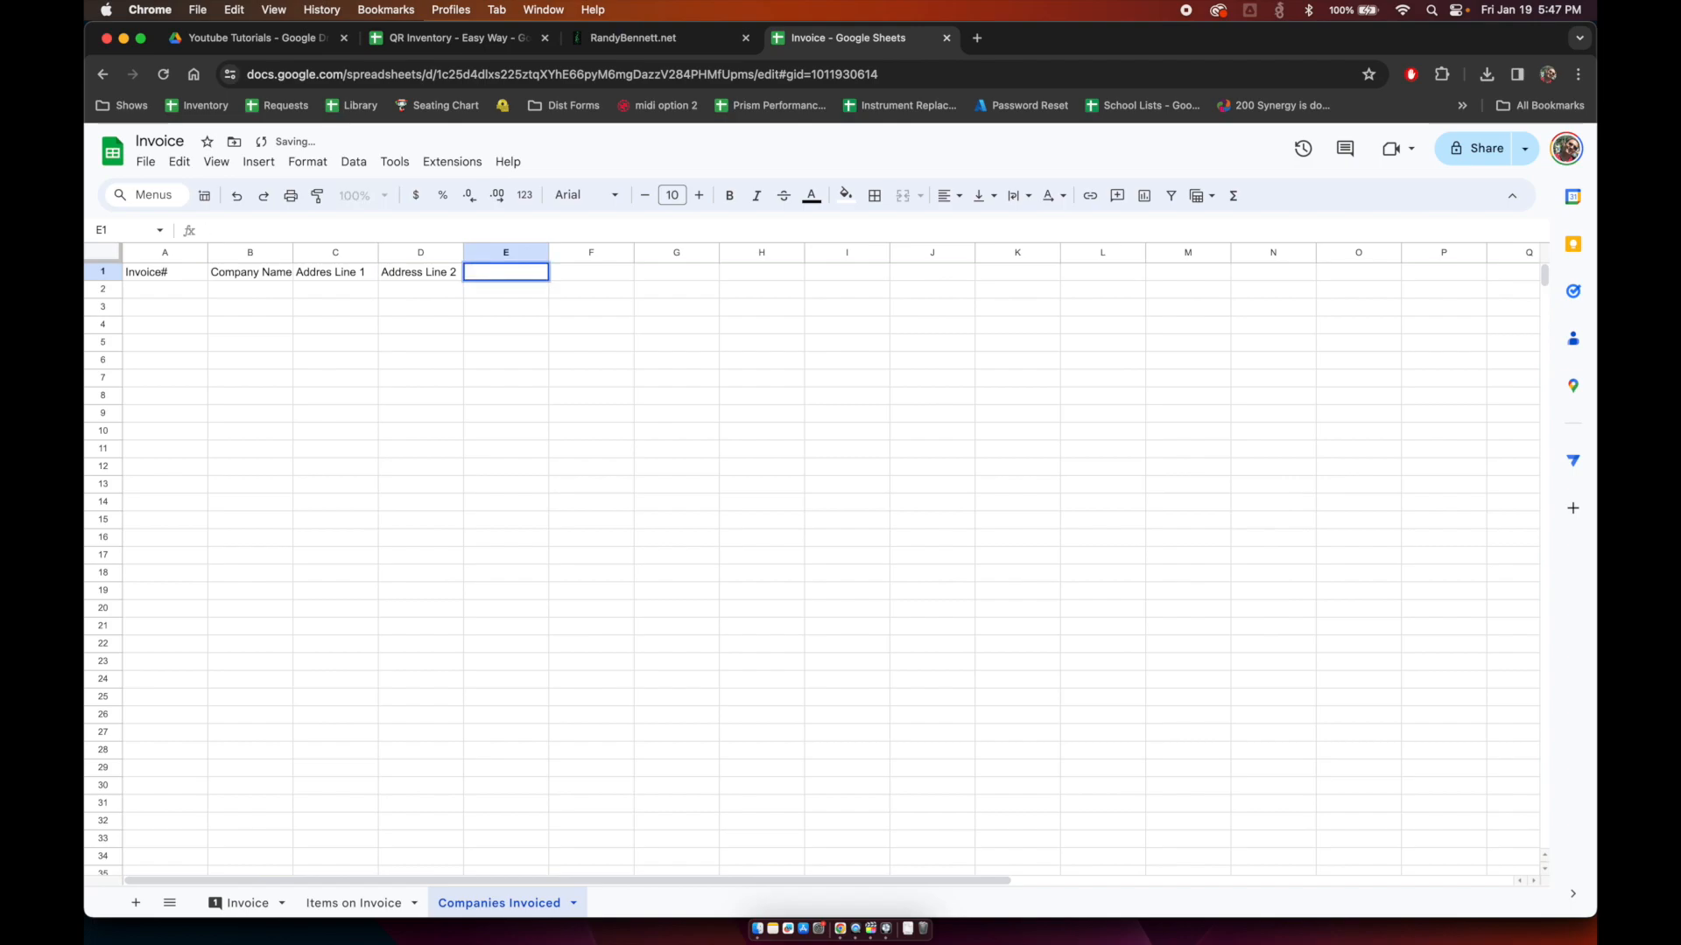
pyautogui.write('City/State/Zip')
pyautogui.press('Return')
# Step: Fill row 2 with invoice number 1, the company name, its website and the street line
pyautogui.write('1')
pyautogui.press('Tab')
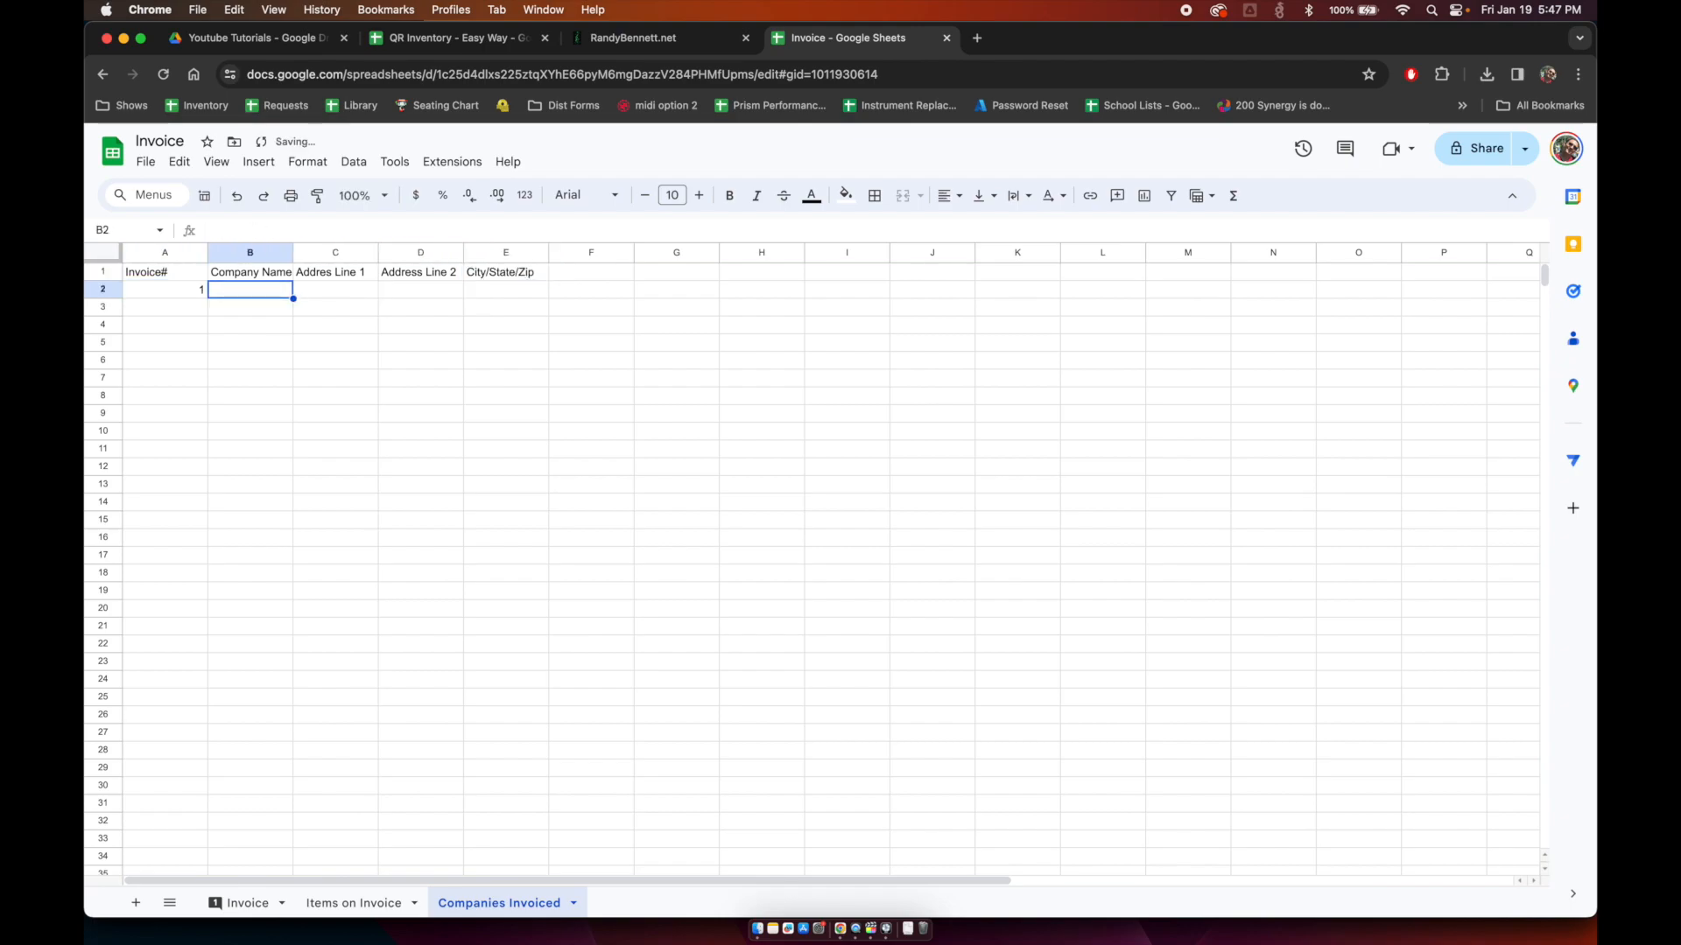
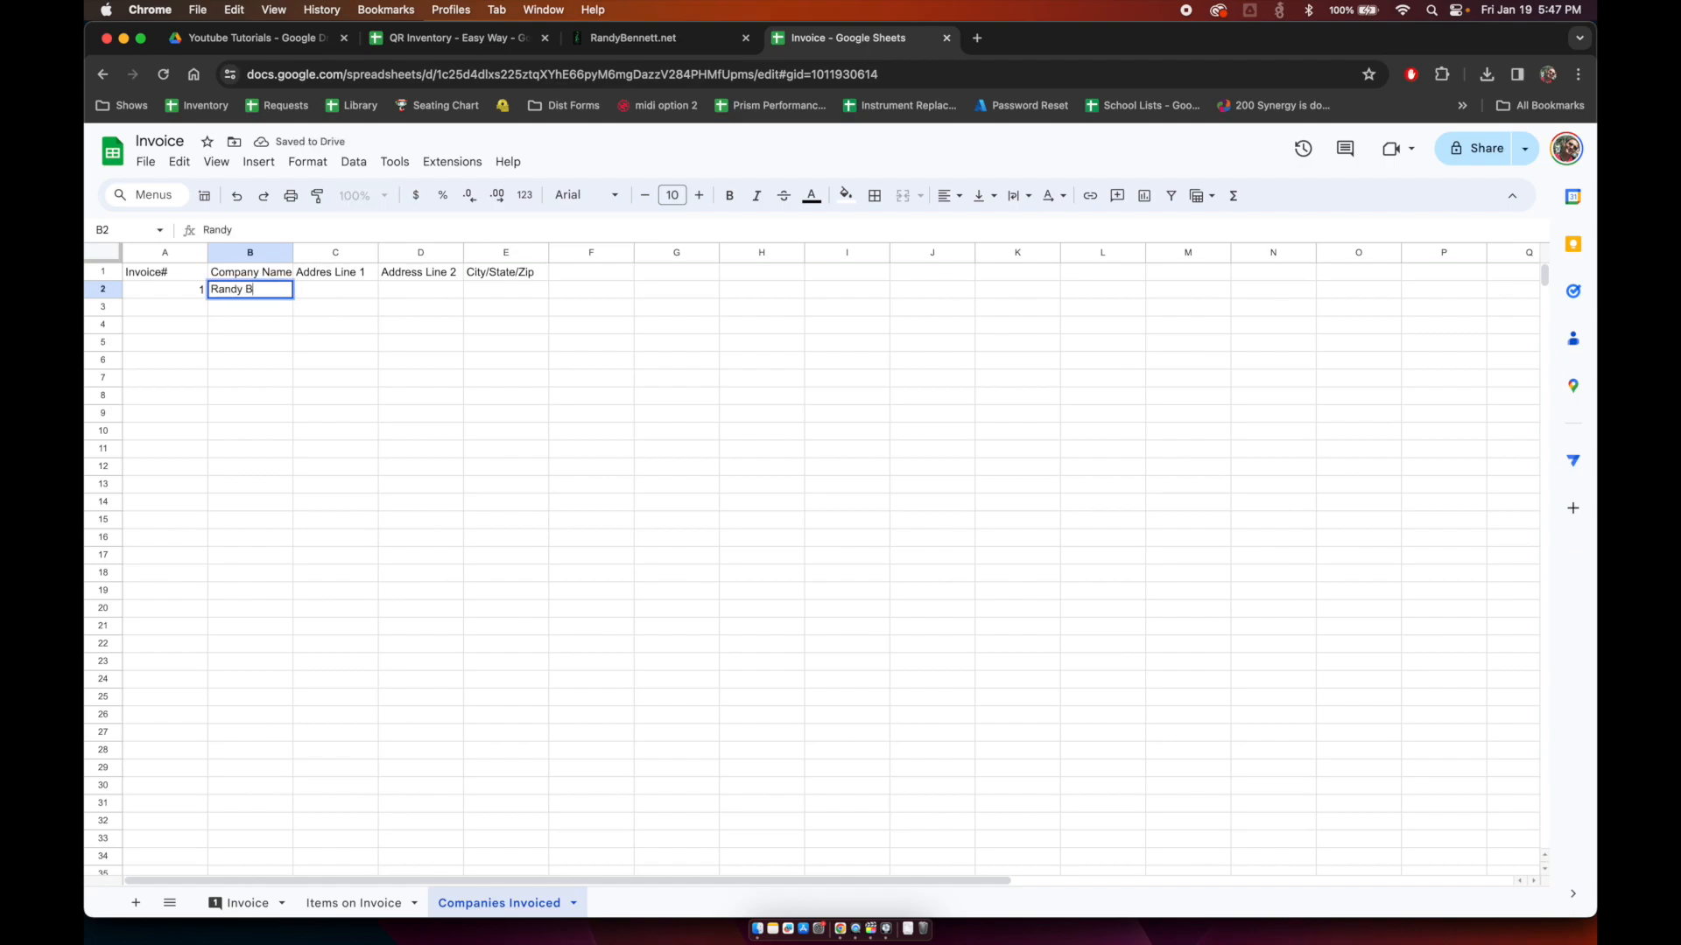
pyautogui.press('Tab')
pyautogui.write('1234 Anhw')
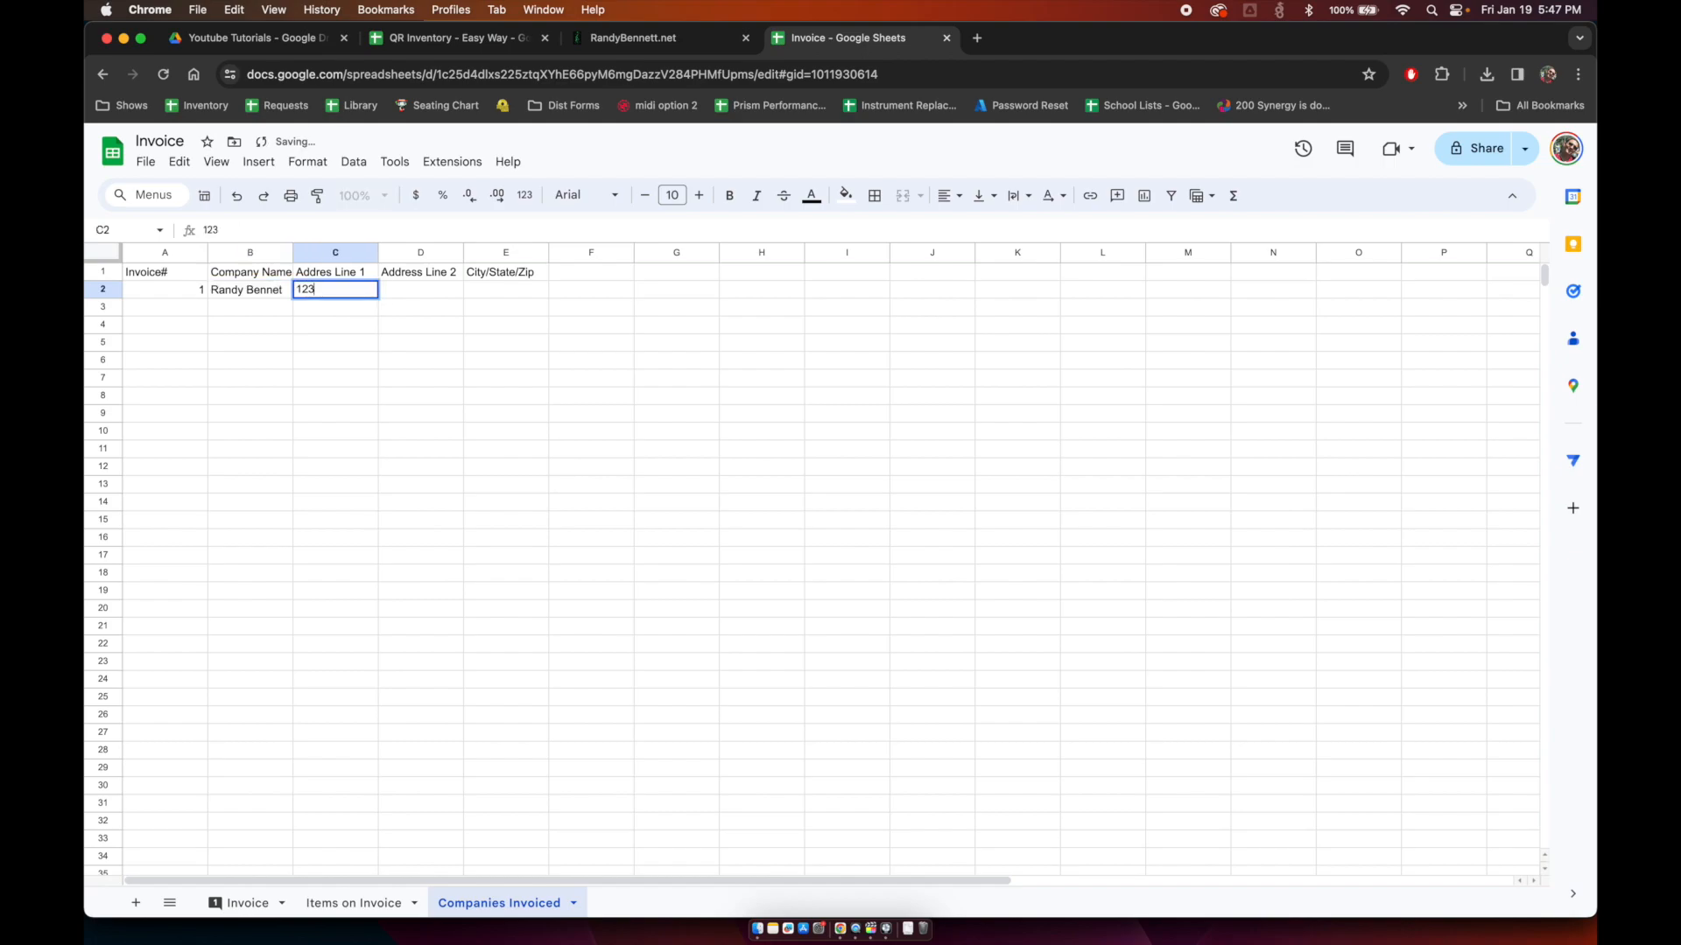
pyautogui.press('BackSpace')
pyautogui.press('BackSpace')
pyautogui.write('ywhere')
pyautogui.press('Escape')
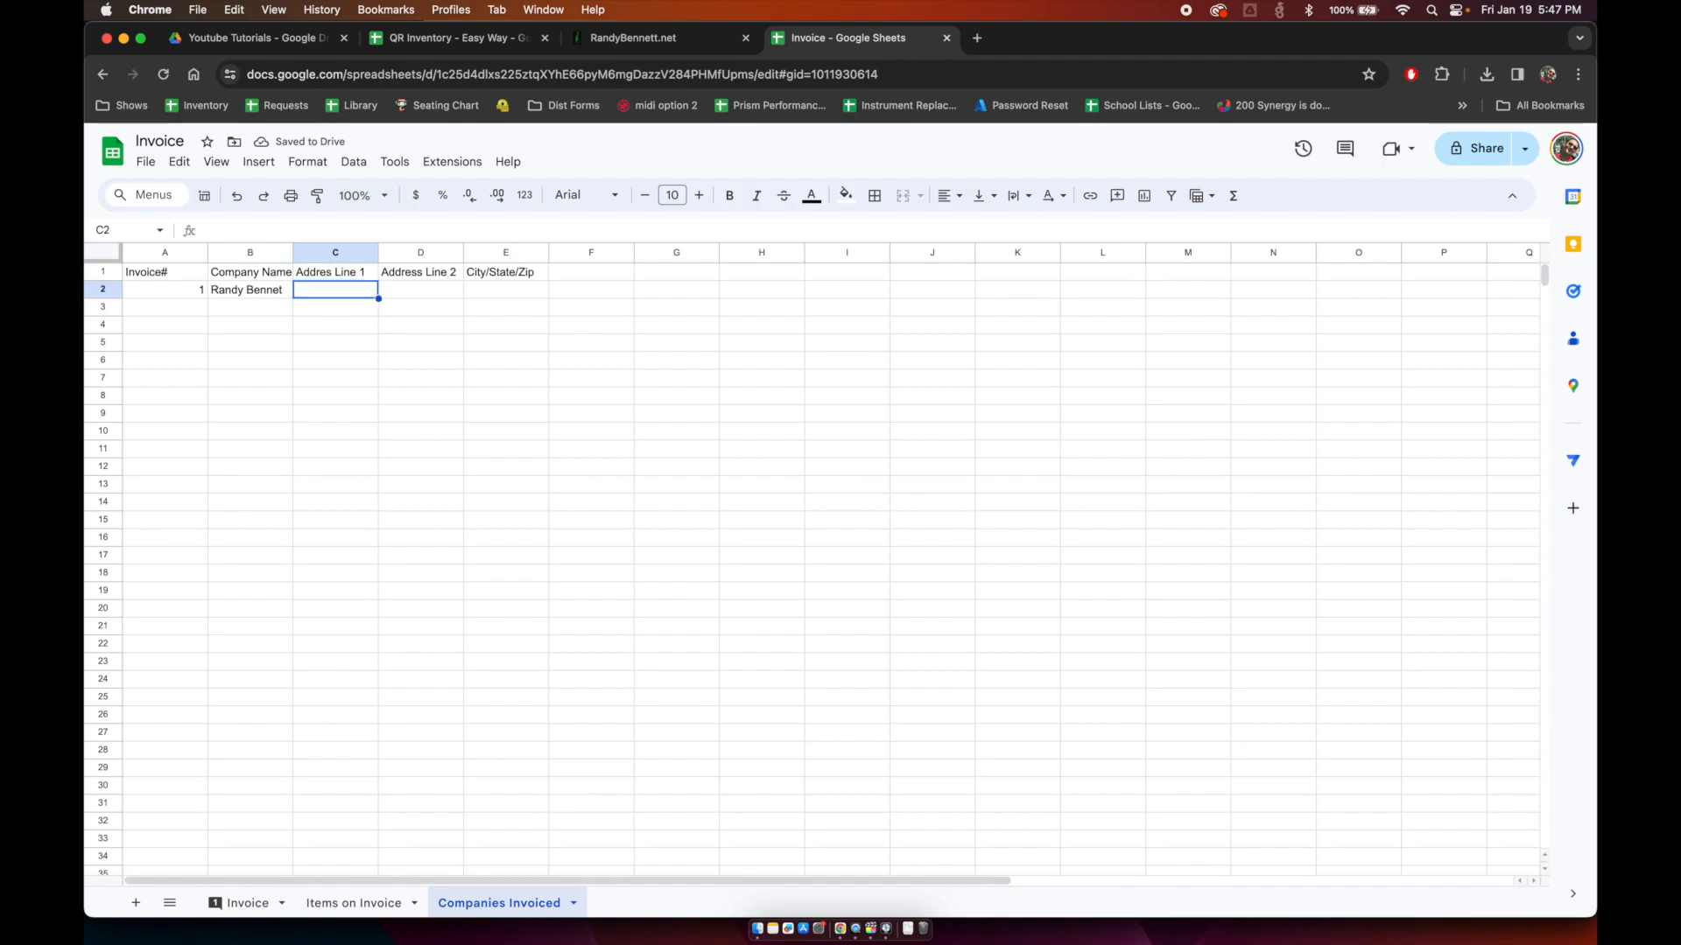
pyautogui.write('Randybennett.net')
pyautogui.press('Tab')
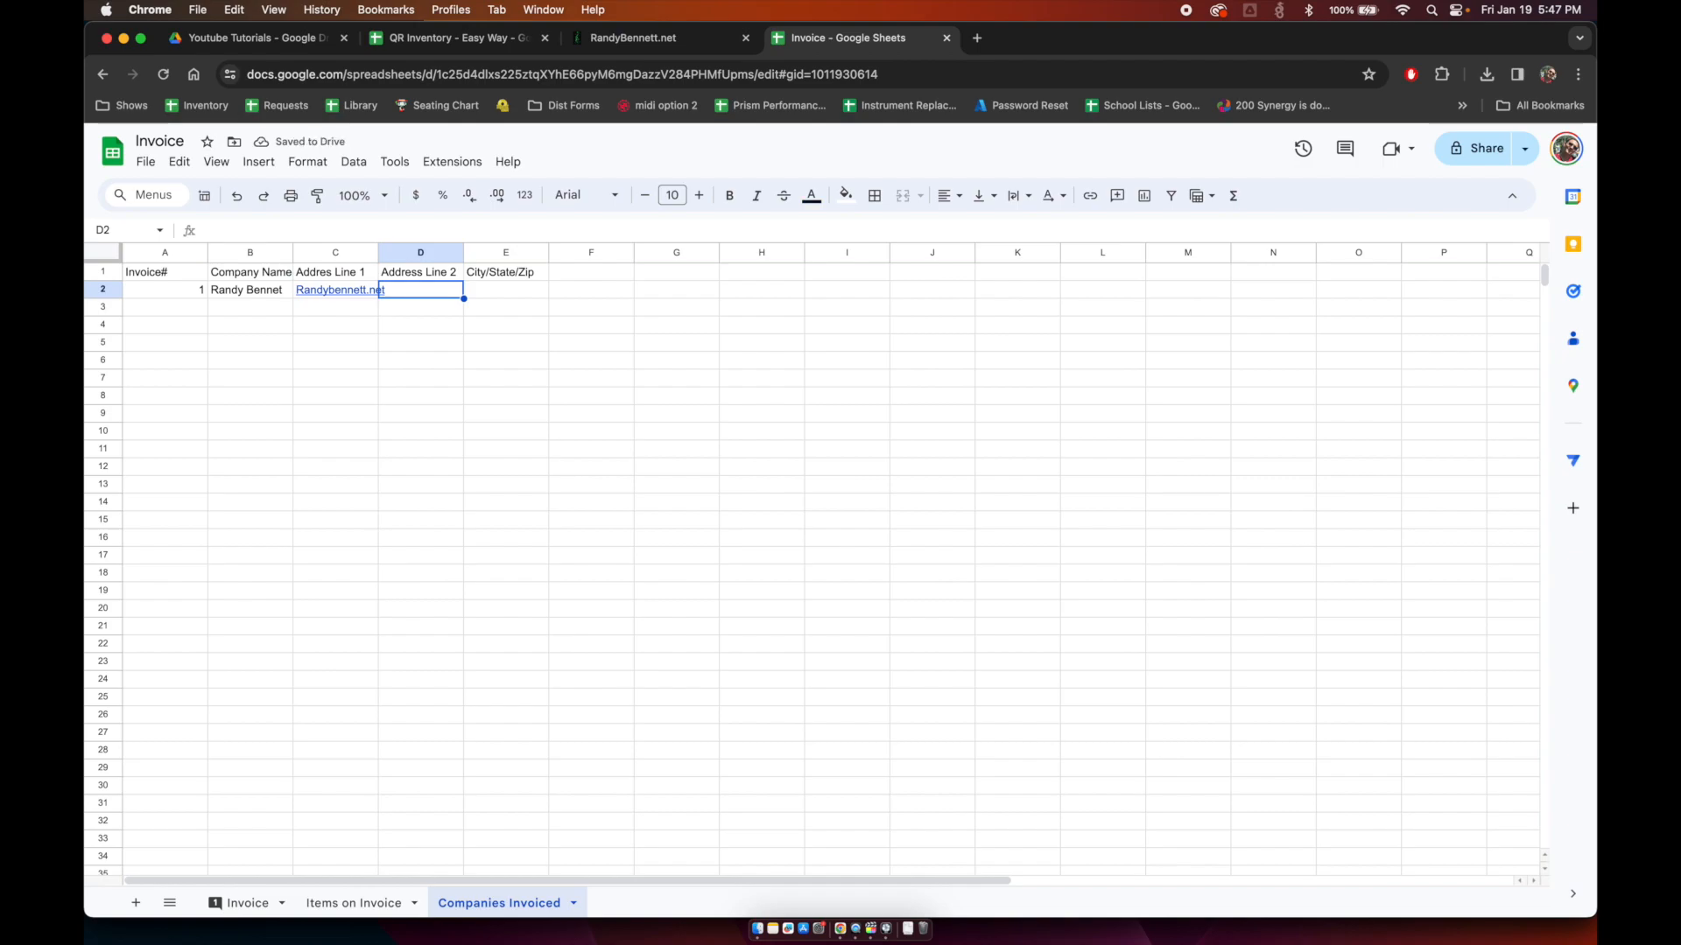
pyautogui.write('1234 generic ln')
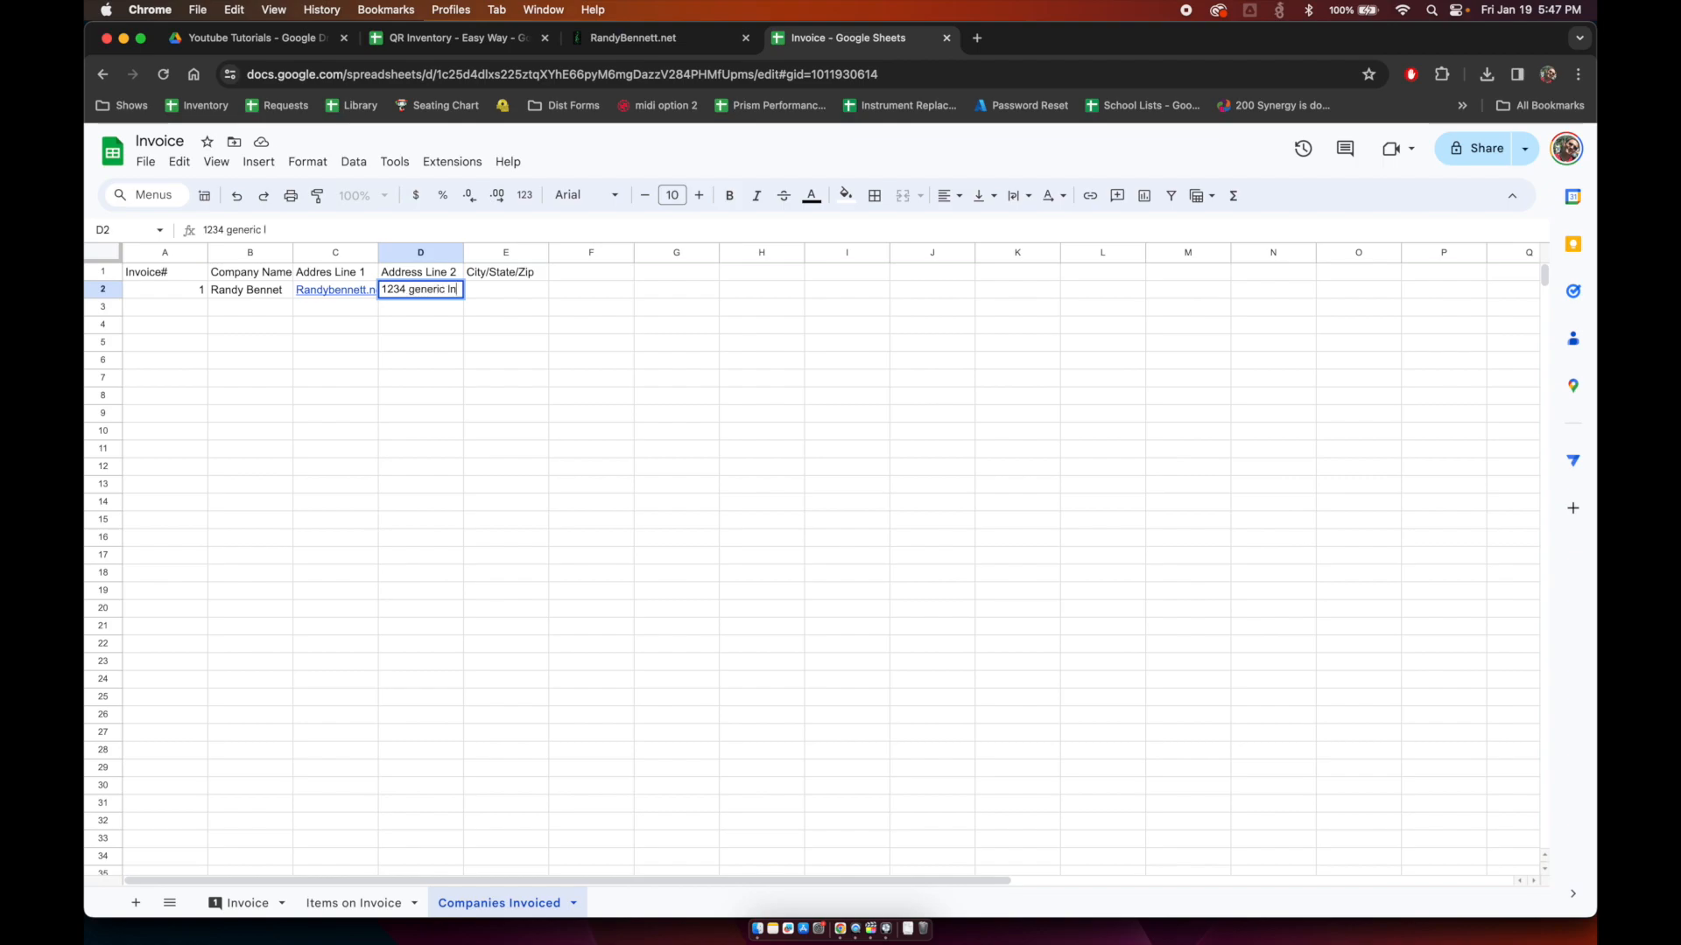
pyautogui.press('Tab')
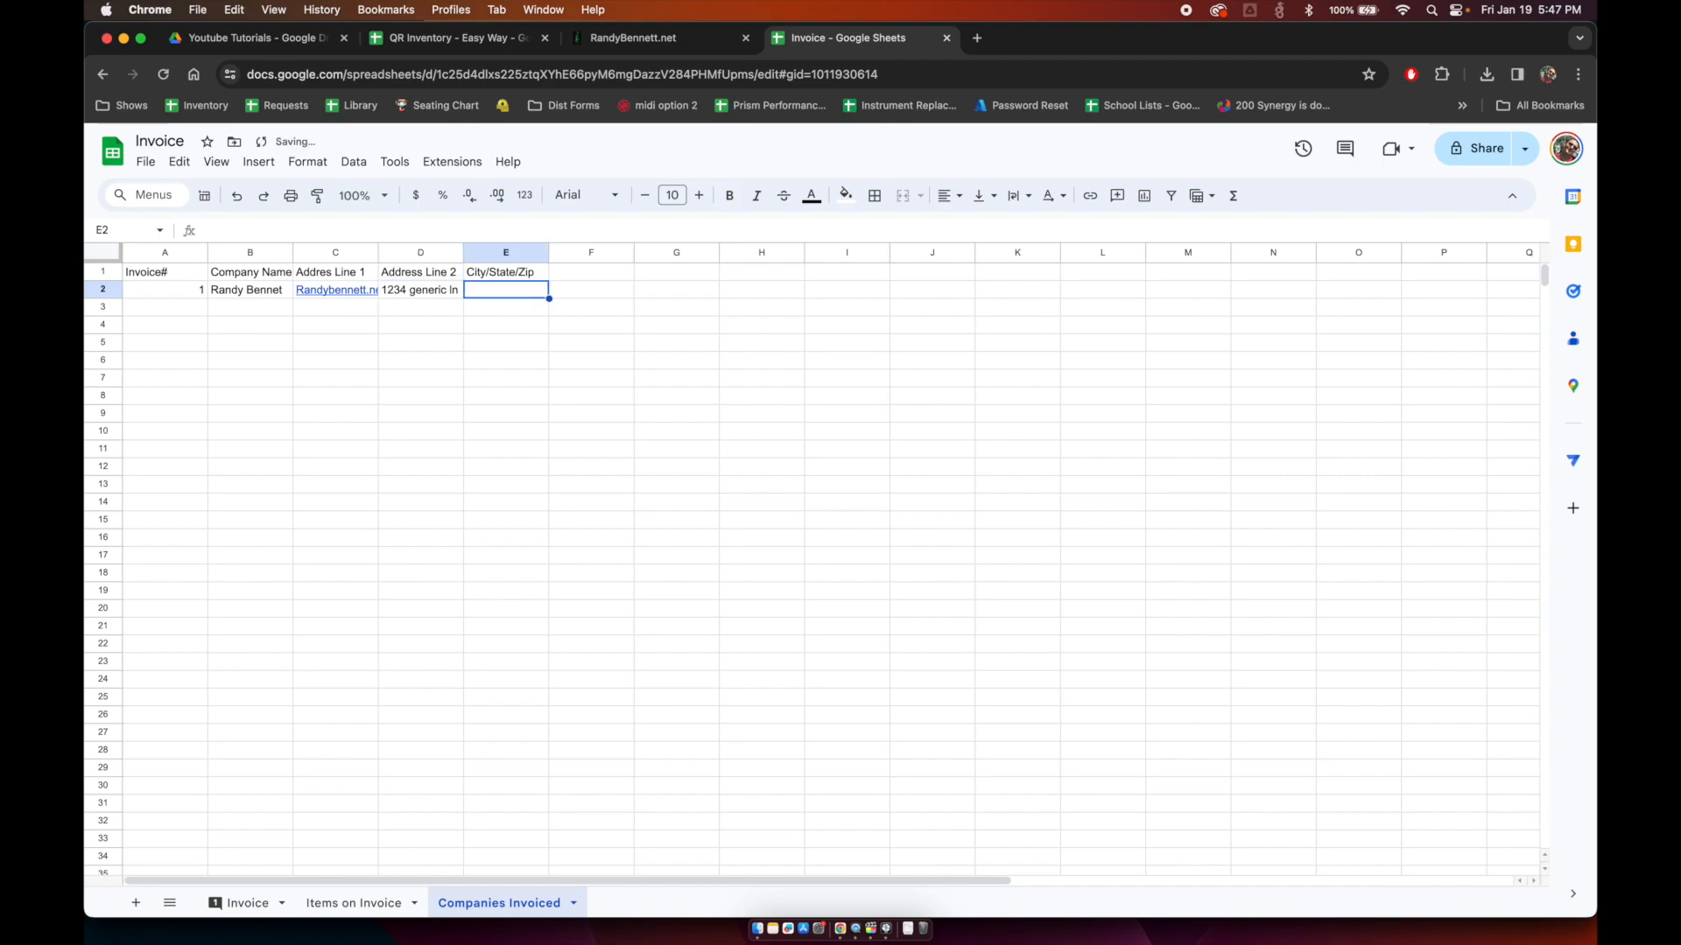
# Step: Complete row 2's City/State/Zip cell with the city, CA and the zip code, correcting stray entries
pyautogui.write('nowherev')
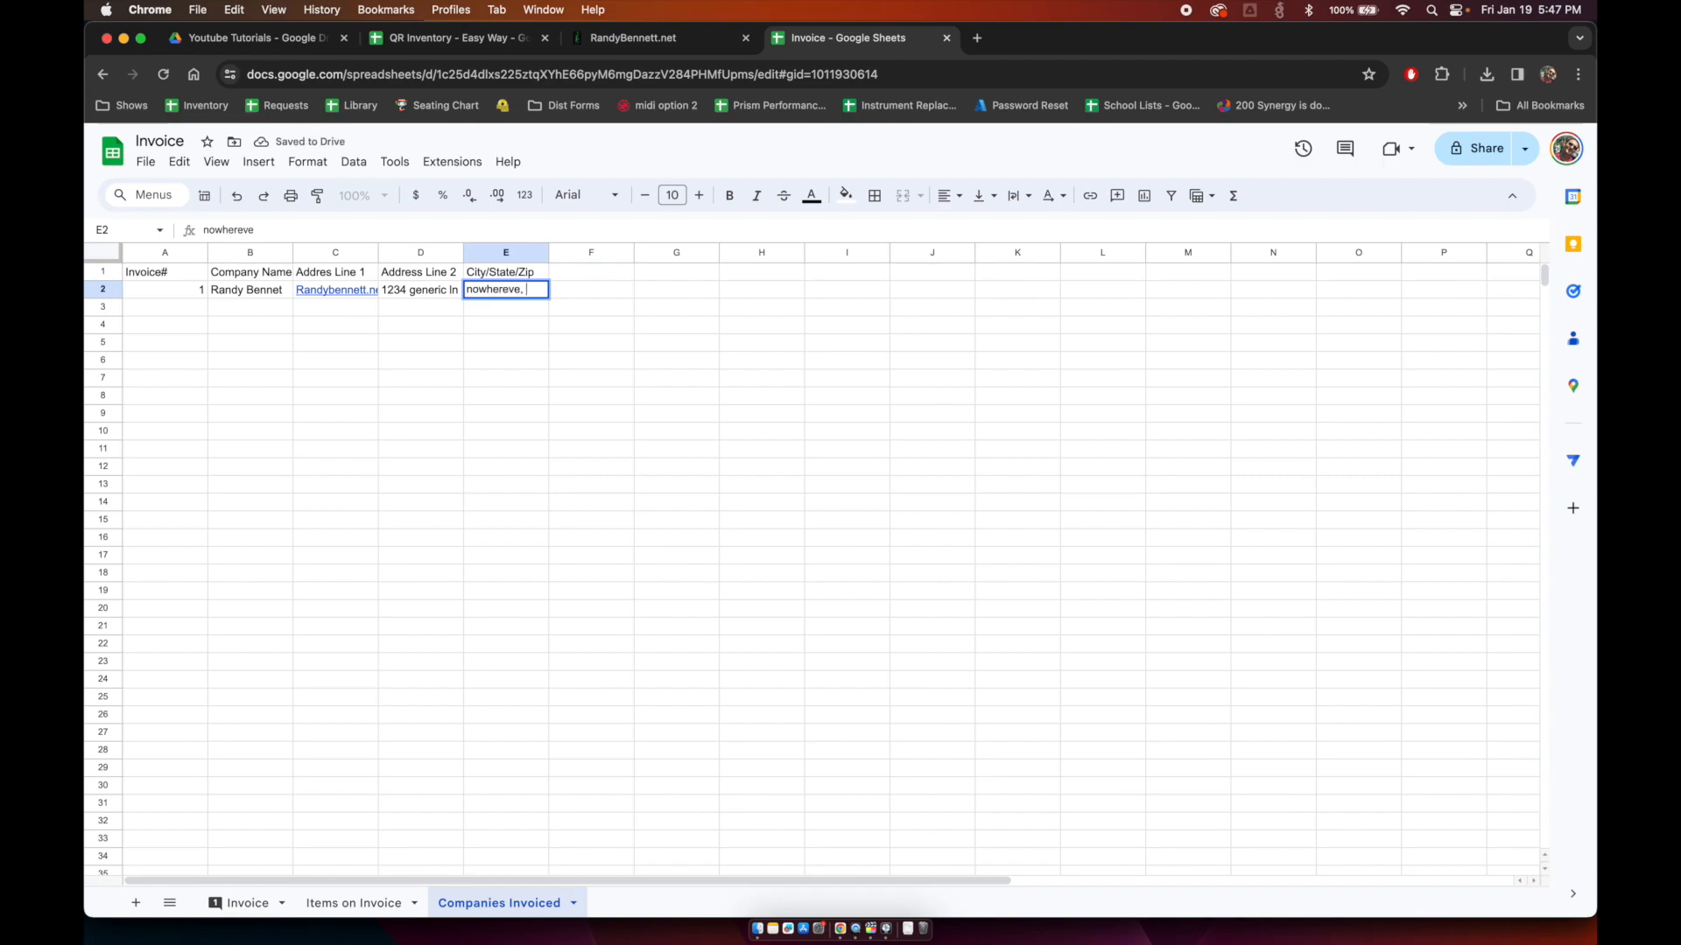
pyautogui.write('ille,')
pyautogui.press('Return')
pyautogui.write('CA')
pyautogui.press('BackSpace')
pyautogui.press('BackSpace')
pyautogui.press('Escape')
pyautogui.press('Up')
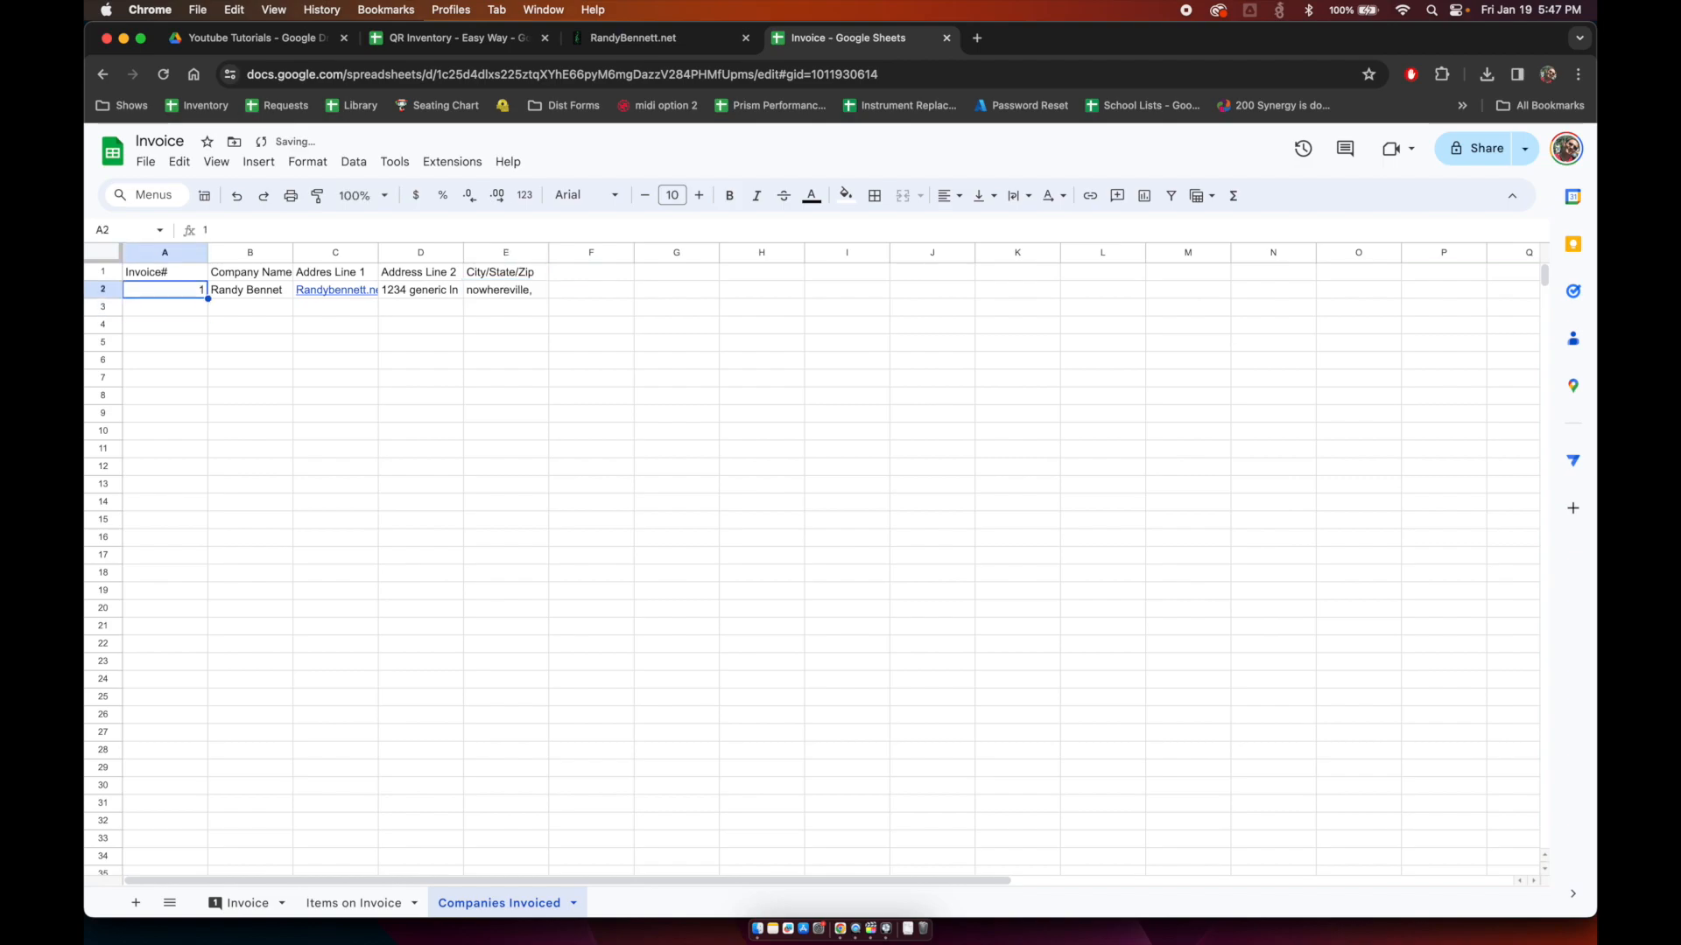
pyautogui.press('Right')
pyautogui.press('Right')
pyautogui.press('Right')
pyautogui.press('Right')
pyautogui.press('Return')
pyautogui.write('CA')
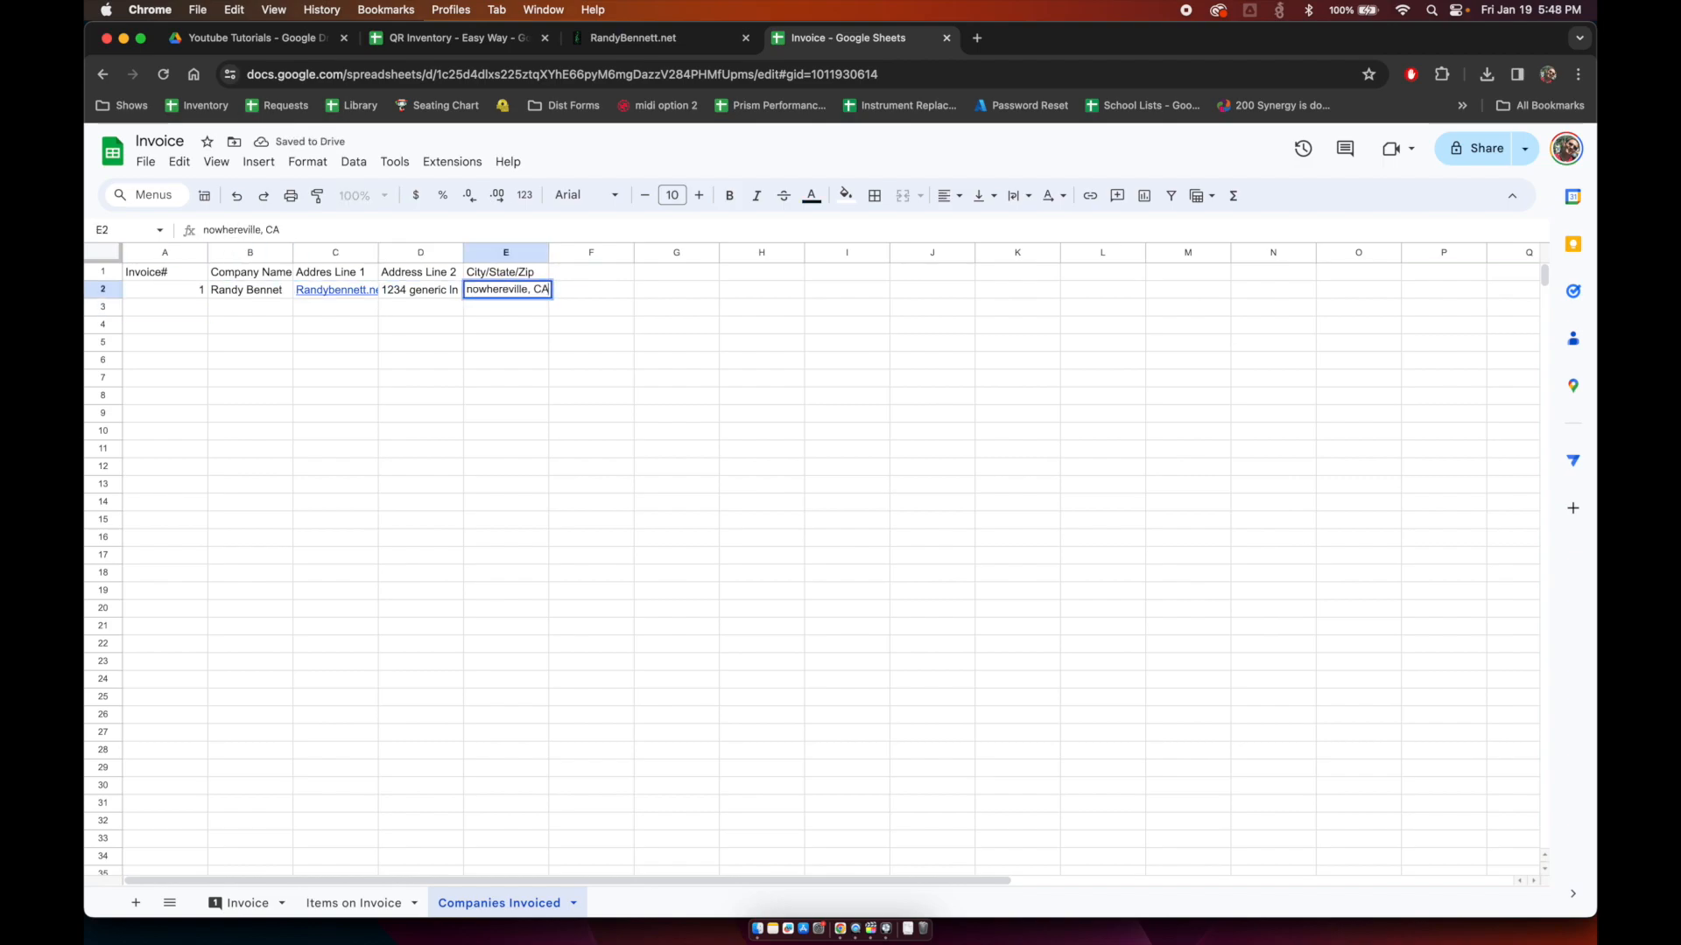
pyautogui.write(' 911111')
pyautogui.press('BackSpace')
pyautogui.press('BackSpace')
pyautogui.press('BackSpace')
pyautogui.press('BackSpace')
pyautogui.press('BackSpace')
pyautogui.write('1111')
pyautogui.press('Return')
pyautogui.press('Left')
pyautogui.press('Left')
pyautogui.press('Left')
pyautogui.press('Left')
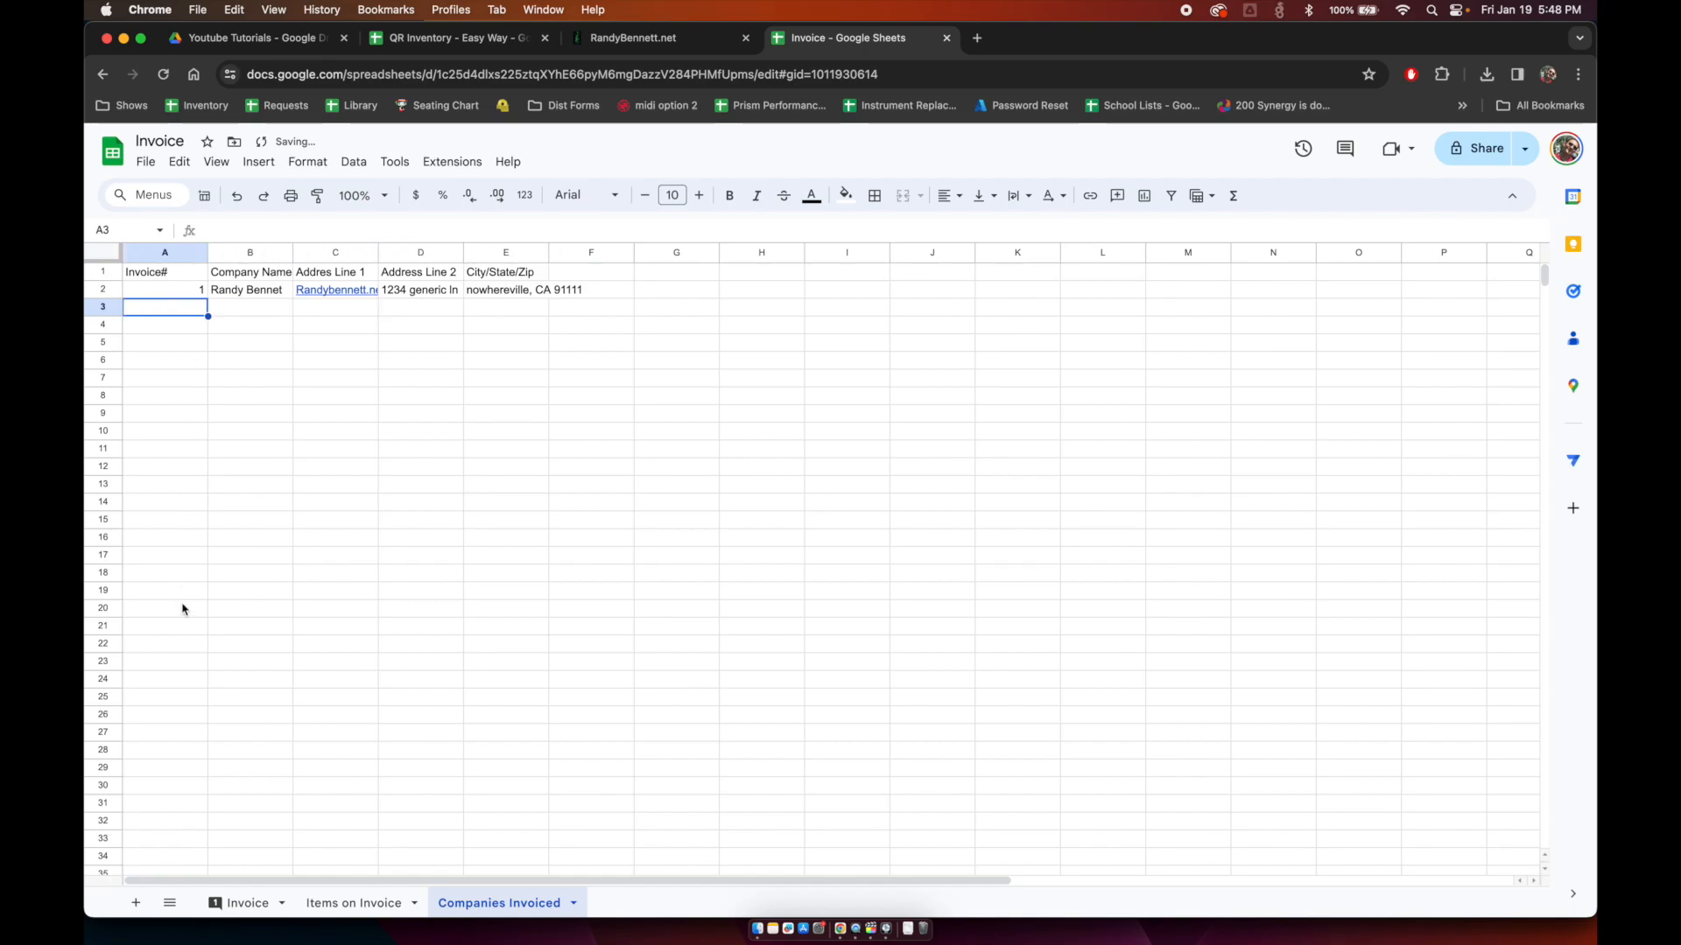
# Step: On the Invoice sheet, enter =VLOOKUP(F12,'Companies Invoiced'!A:E,2,FALSE) in B12
pyautogui.click(234, 903)
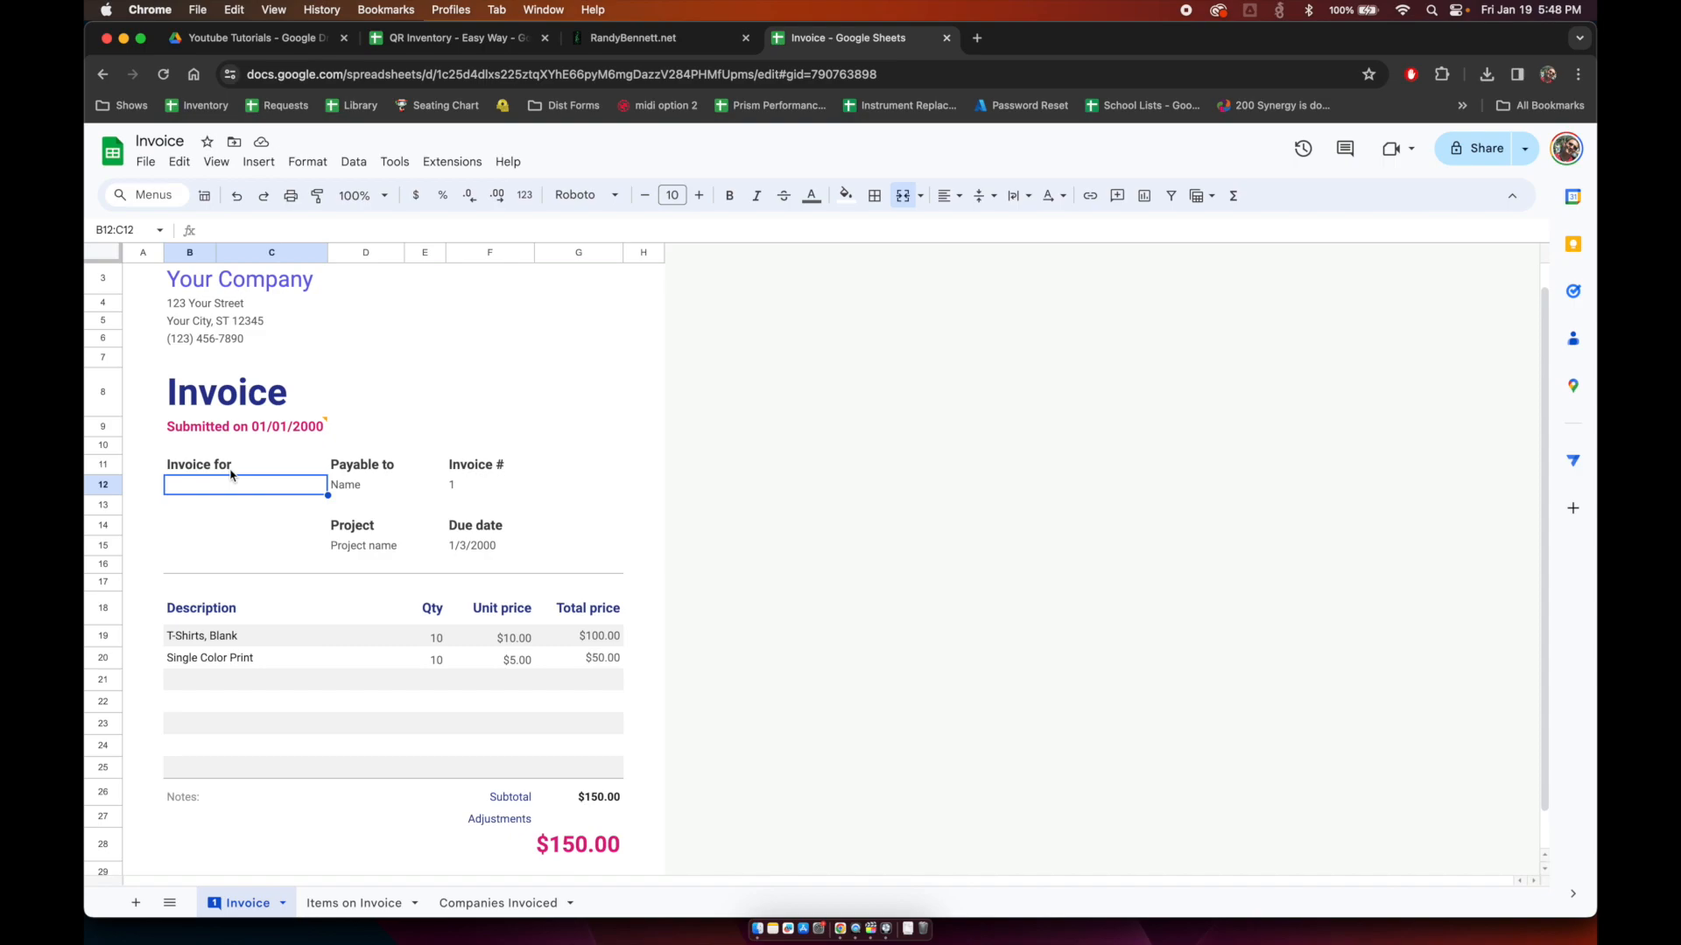
pyautogui.write('=vlookup(')
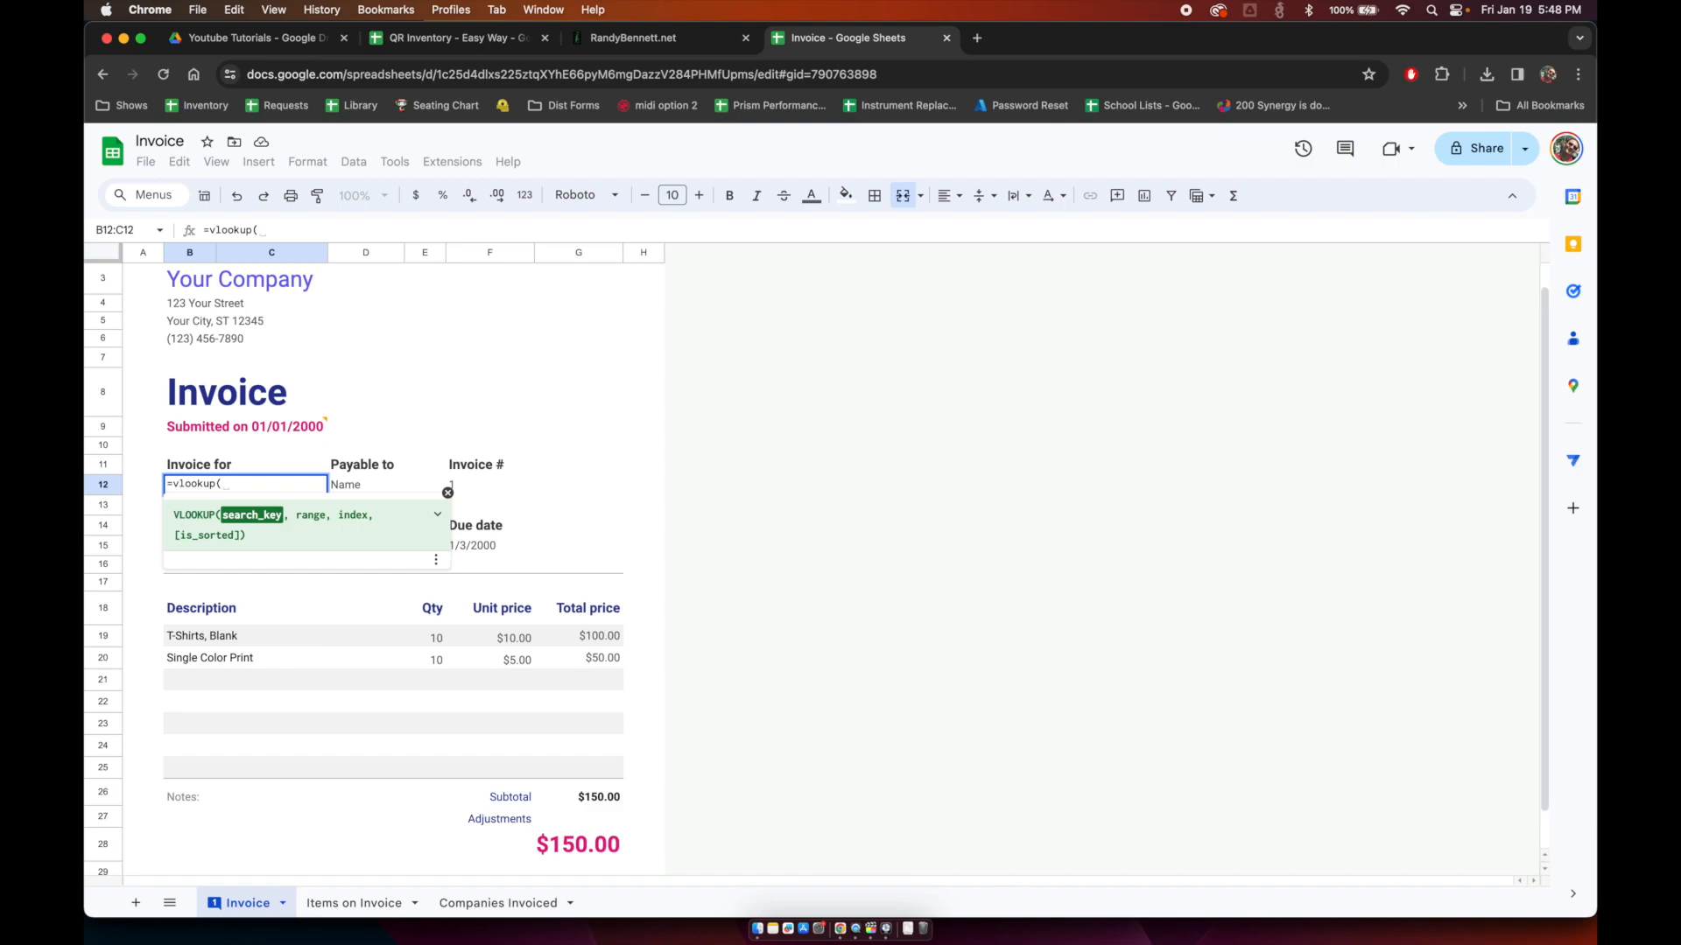
pyautogui.click(464, 489)
pyautogui.write(',')
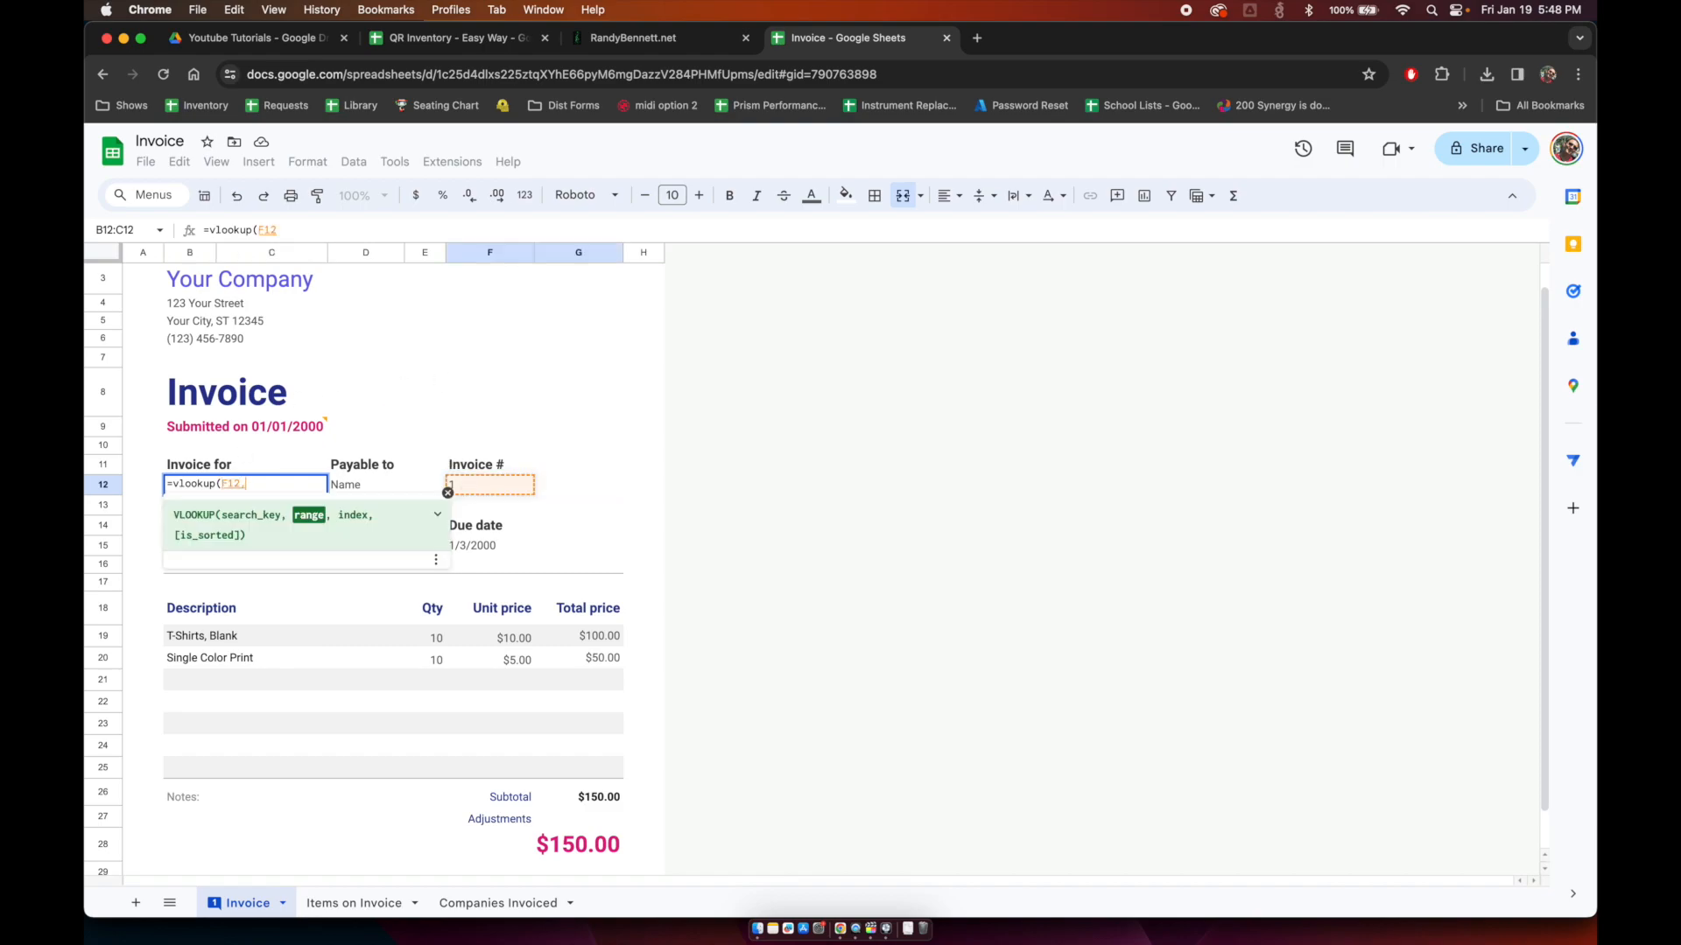
pyautogui.click(488, 906)
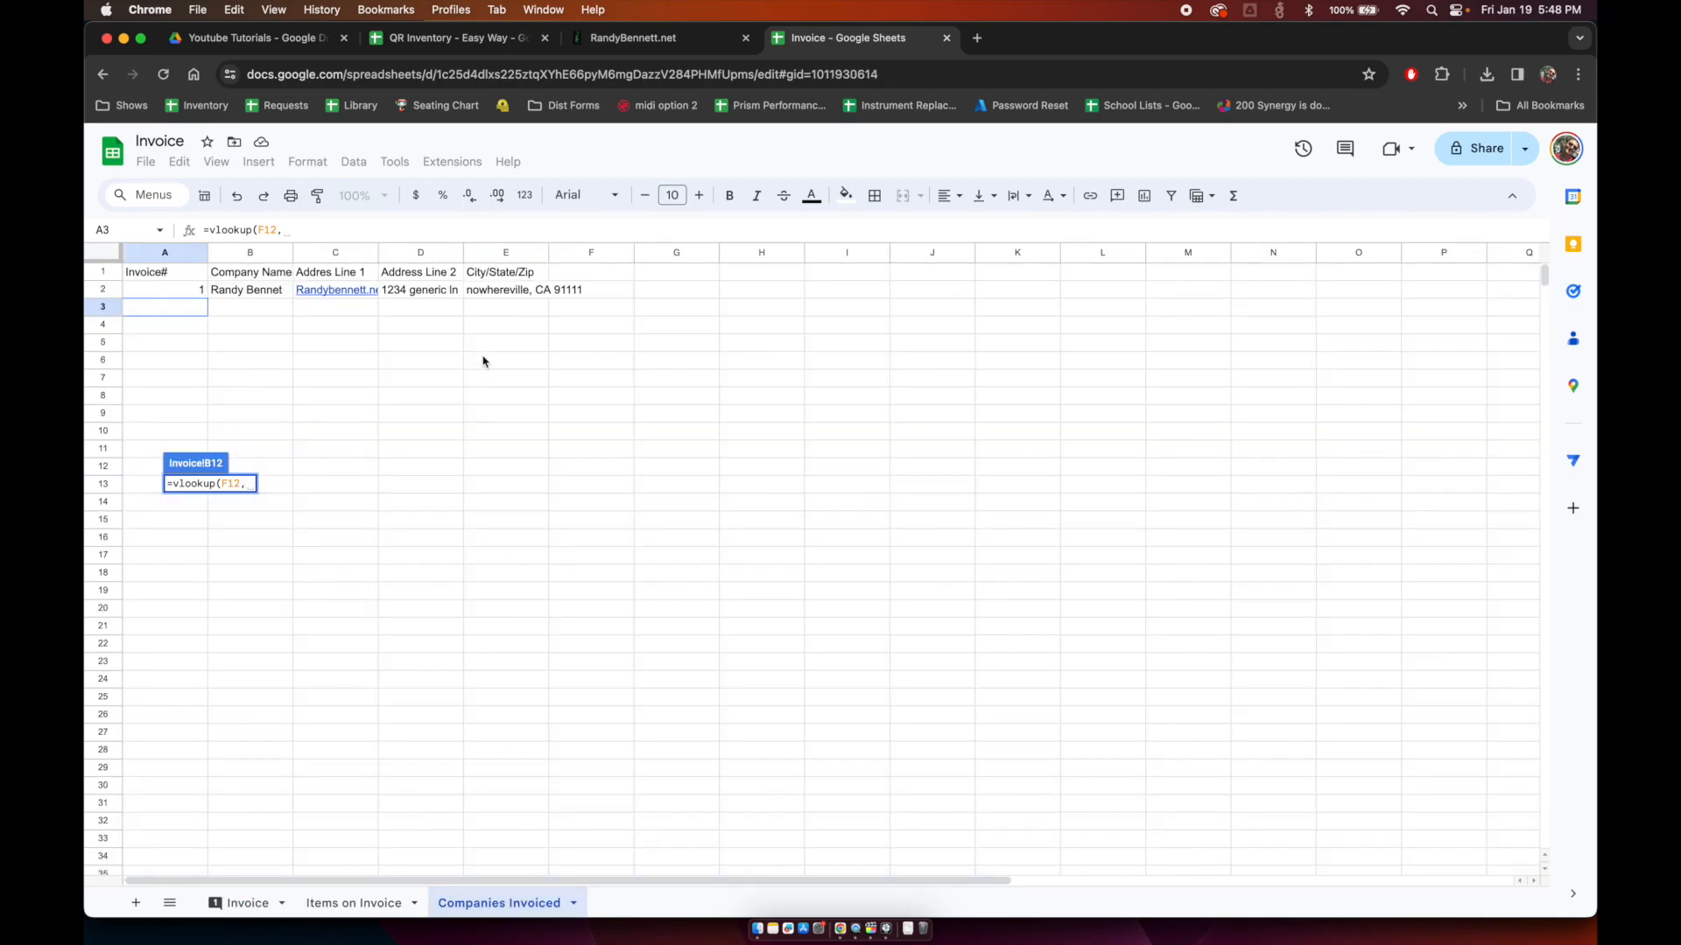
pyautogui.moveTo(153, 254); pyautogui.dragTo(504, 255)
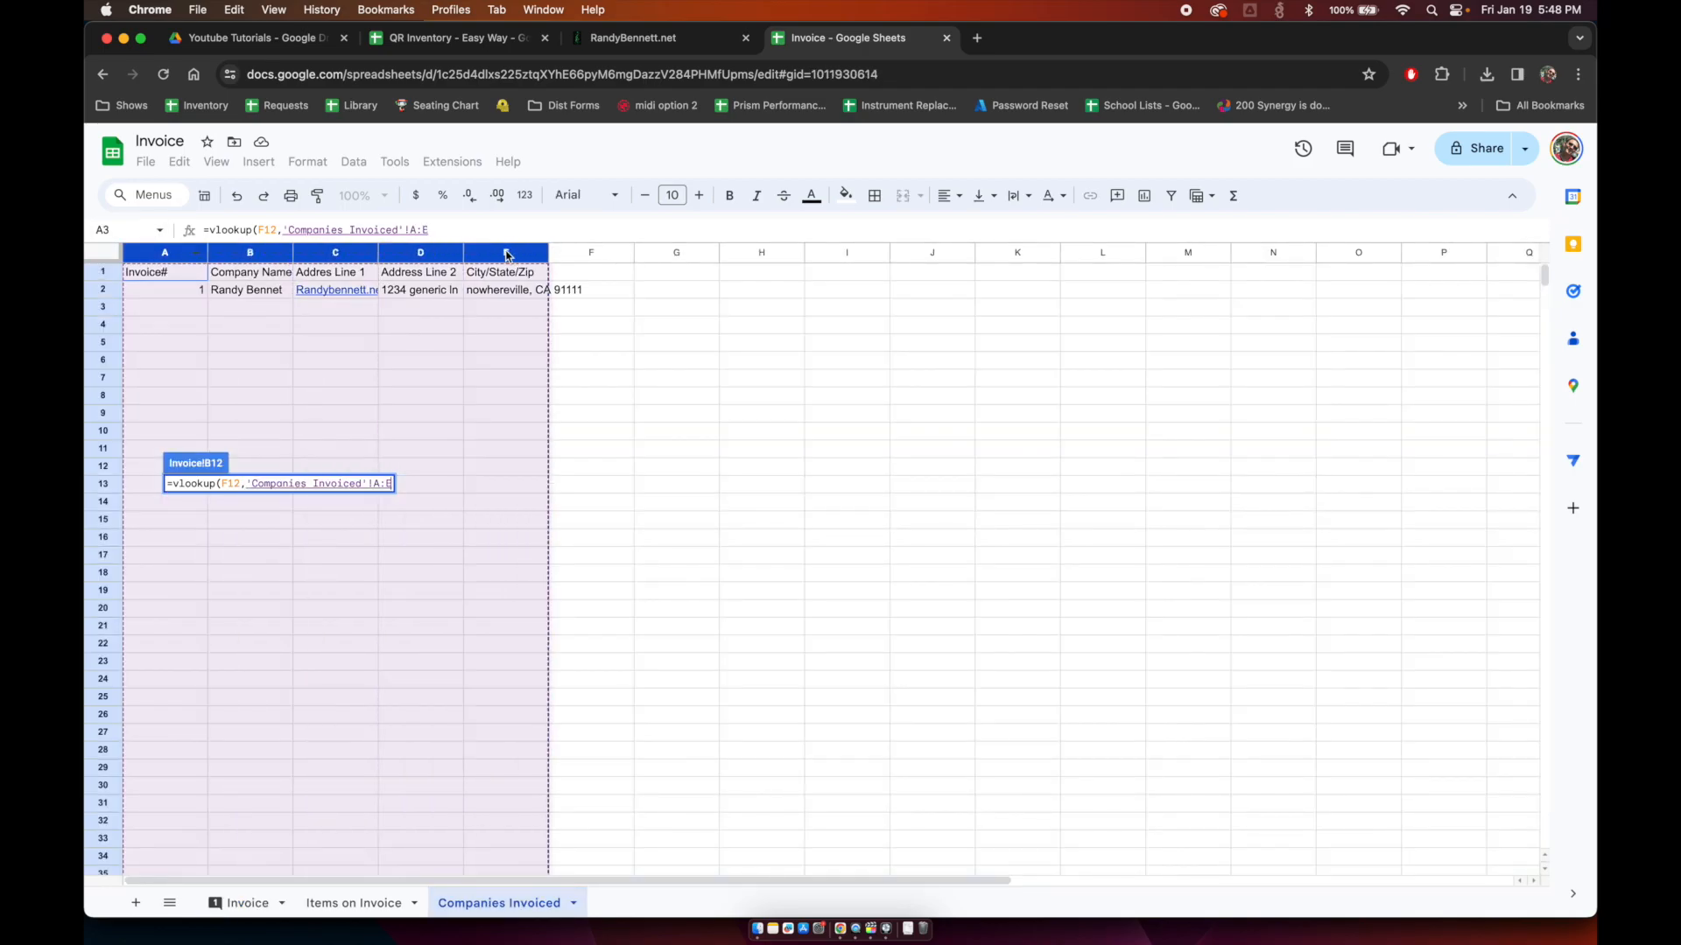
pyautogui.write(',')
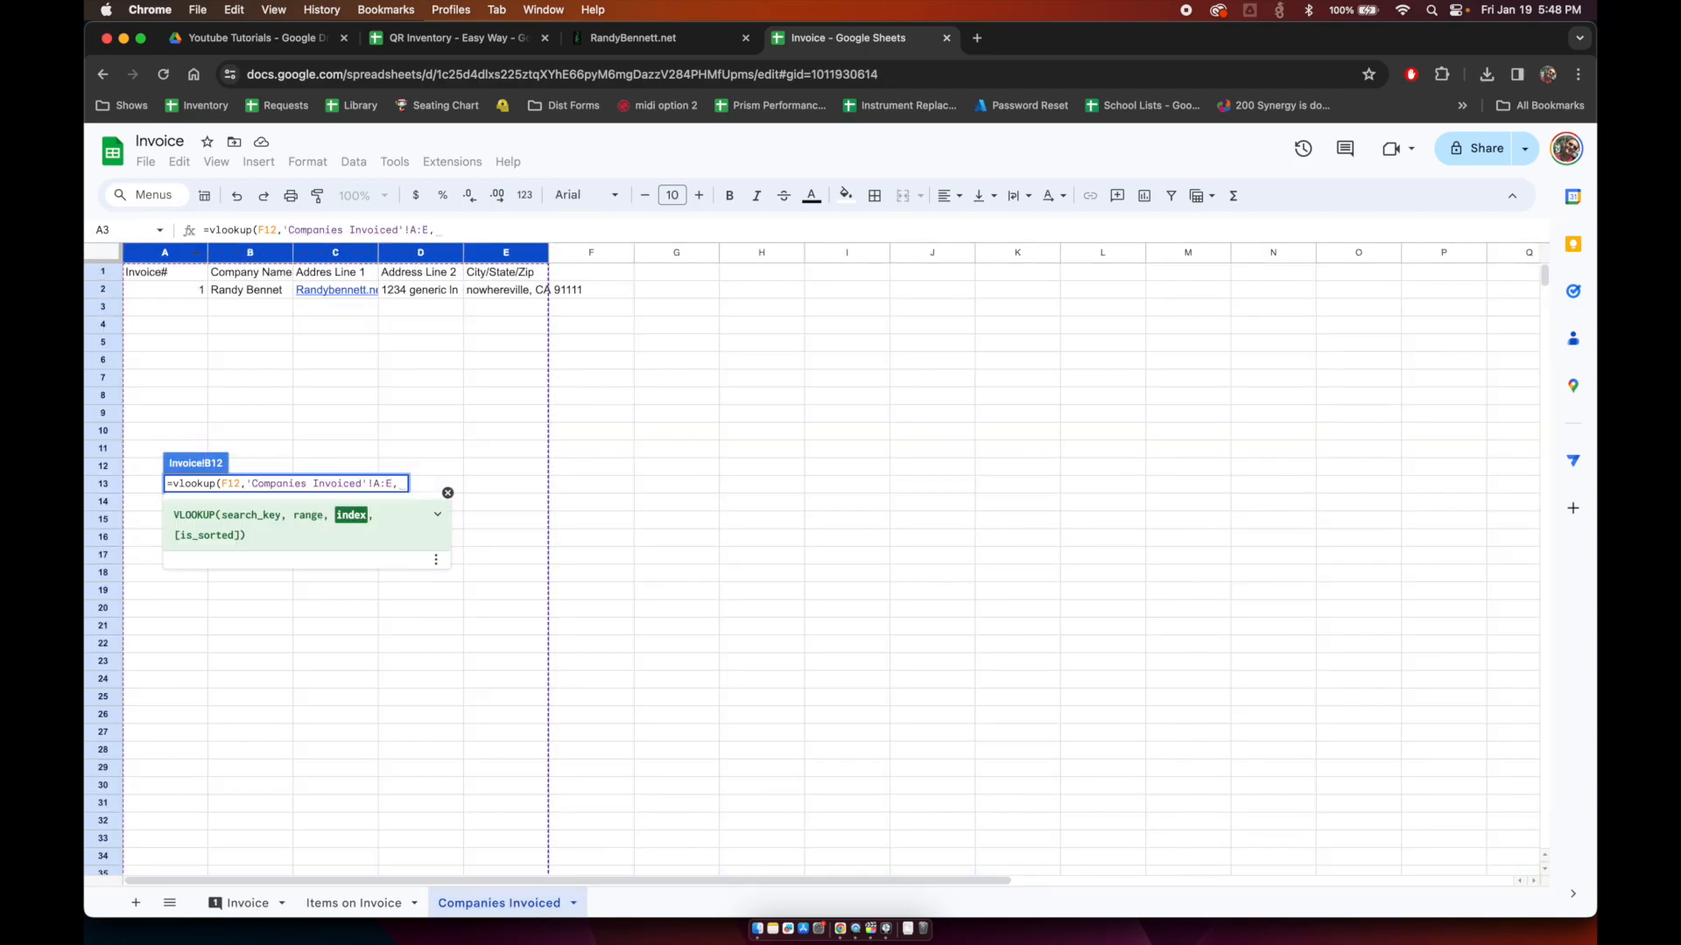
pyautogui.write('2')
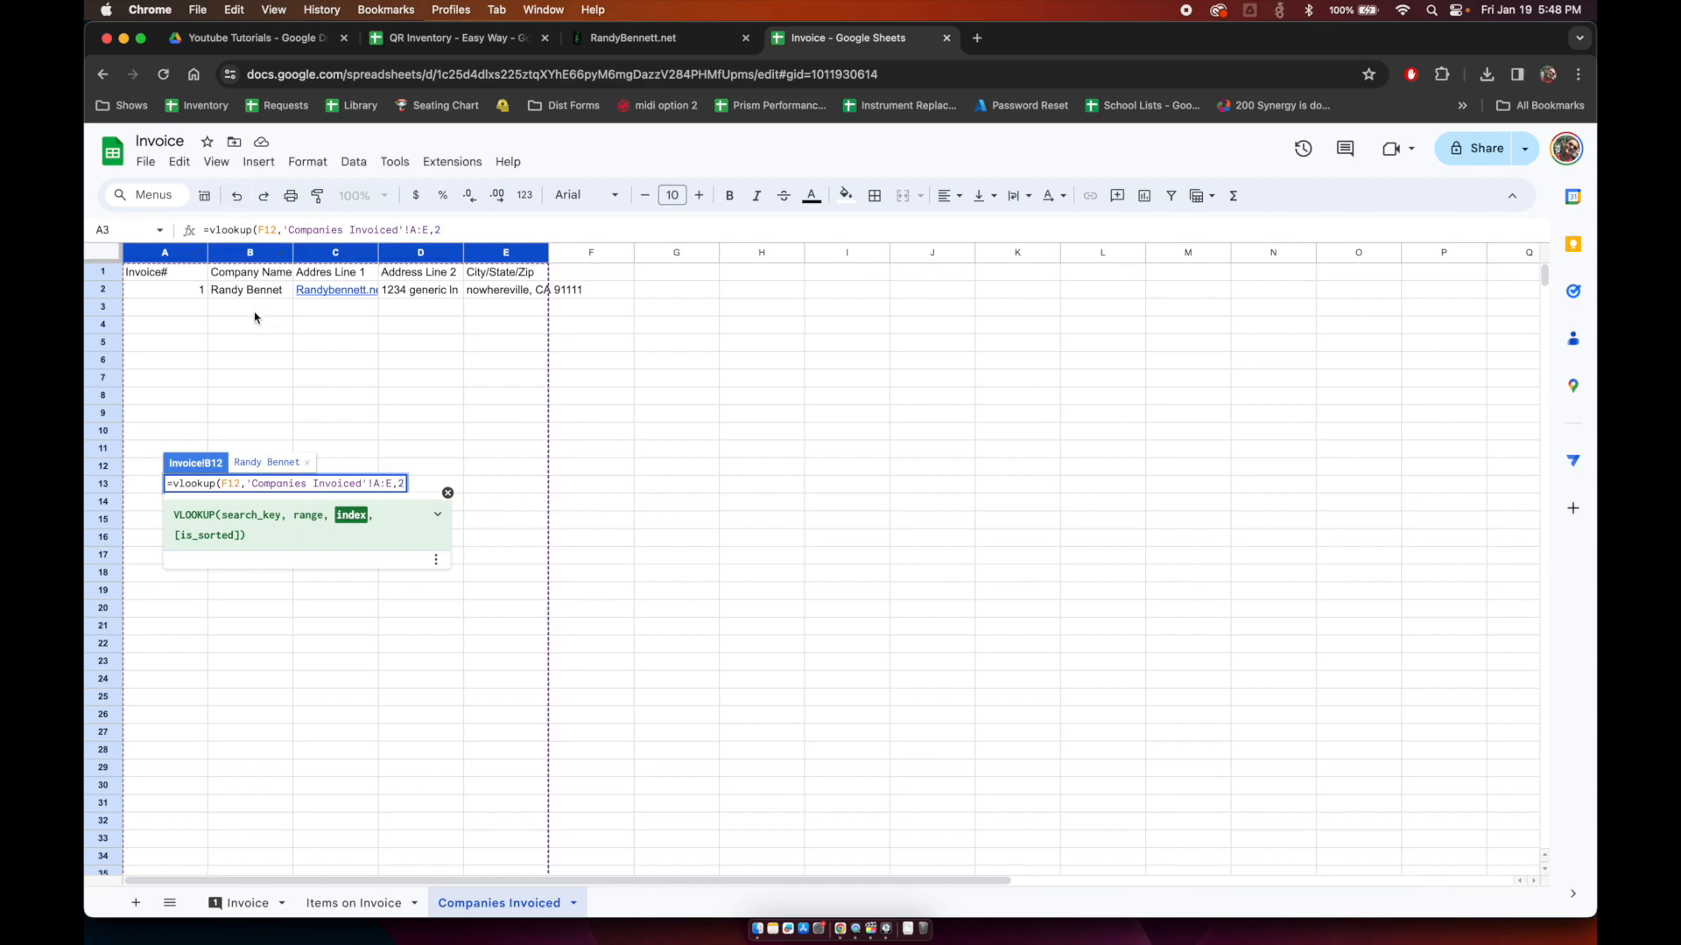
pyautogui.write(',')
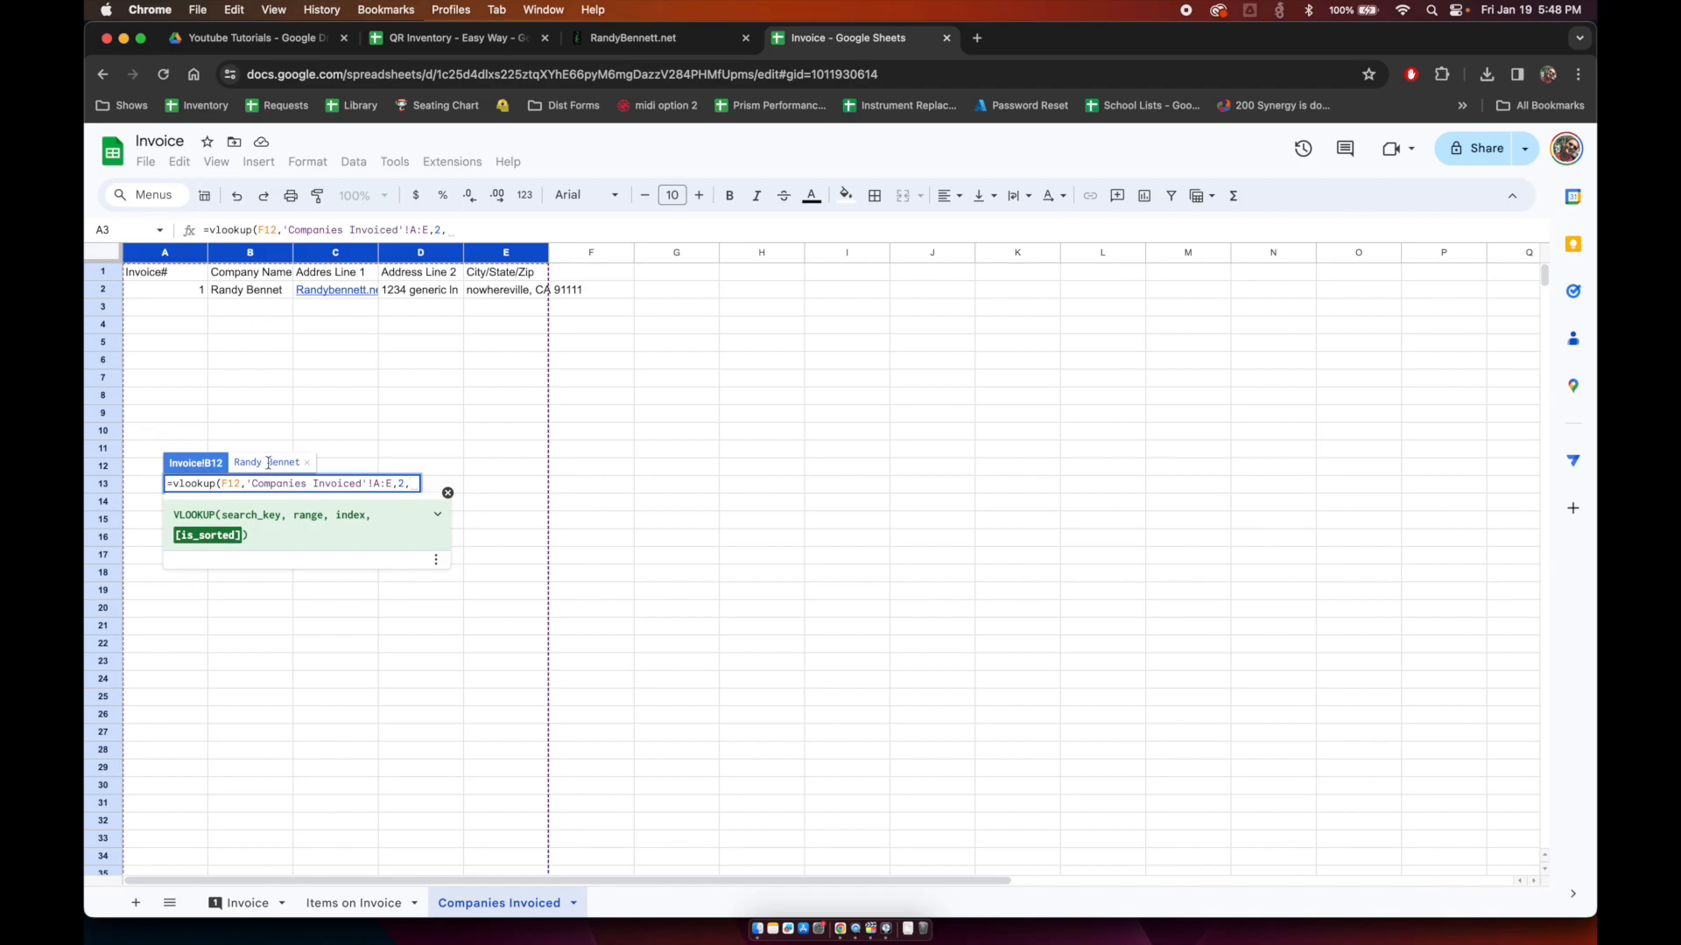
pyautogui.write('fal')
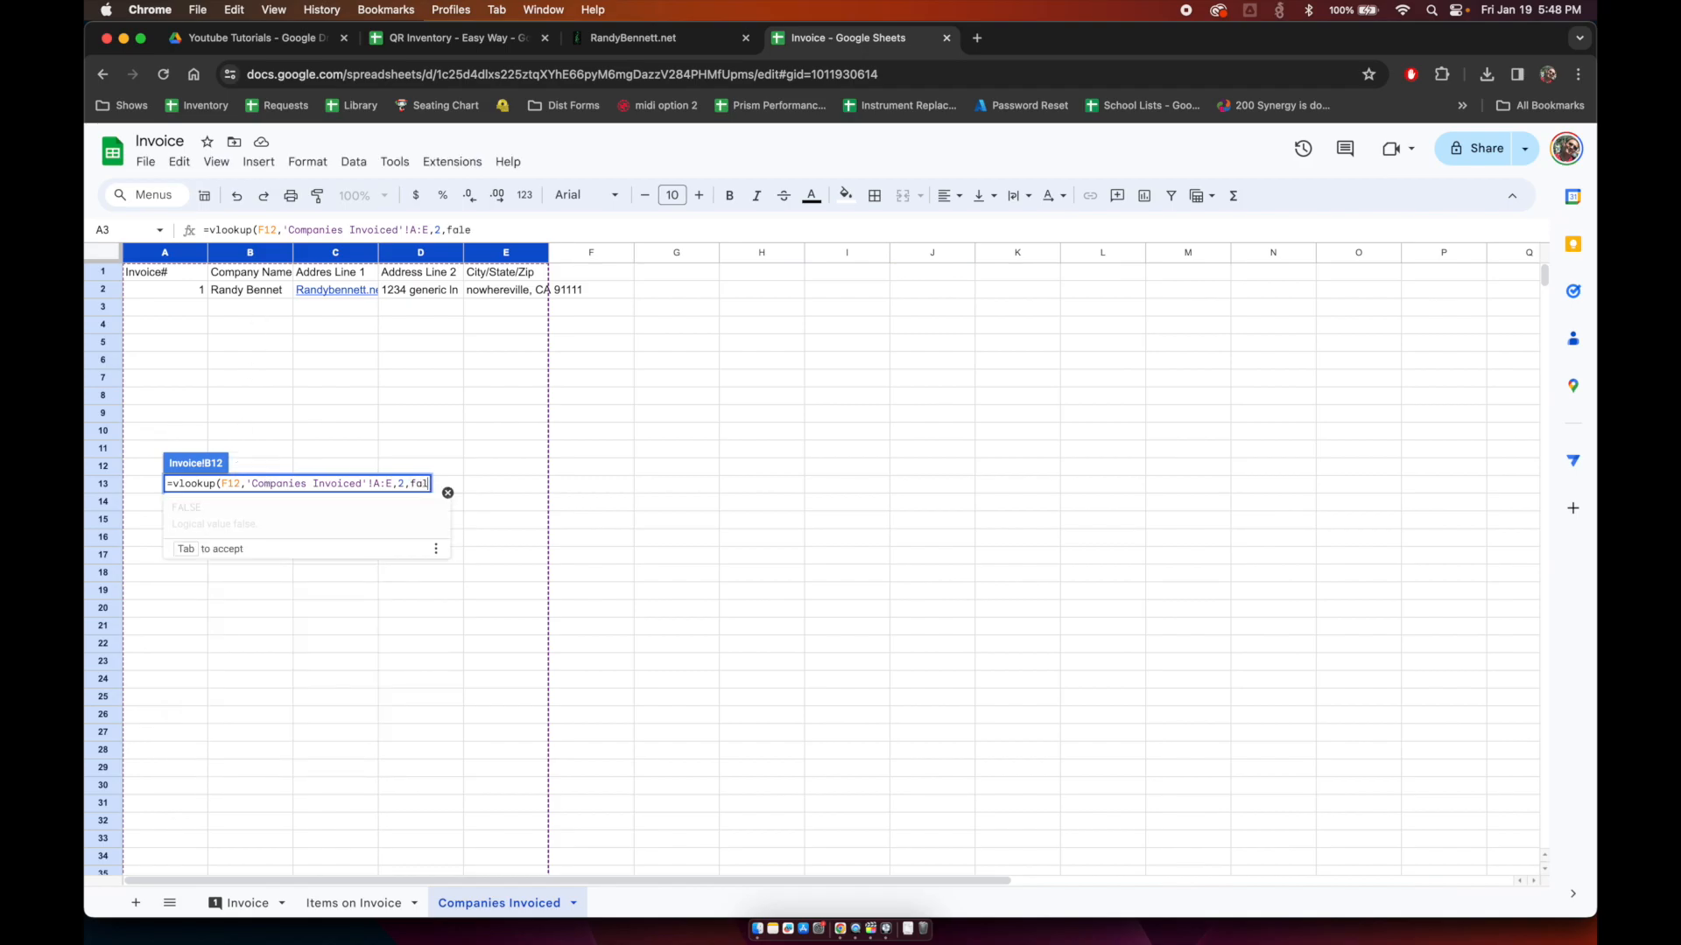
pyautogui.write('se)')
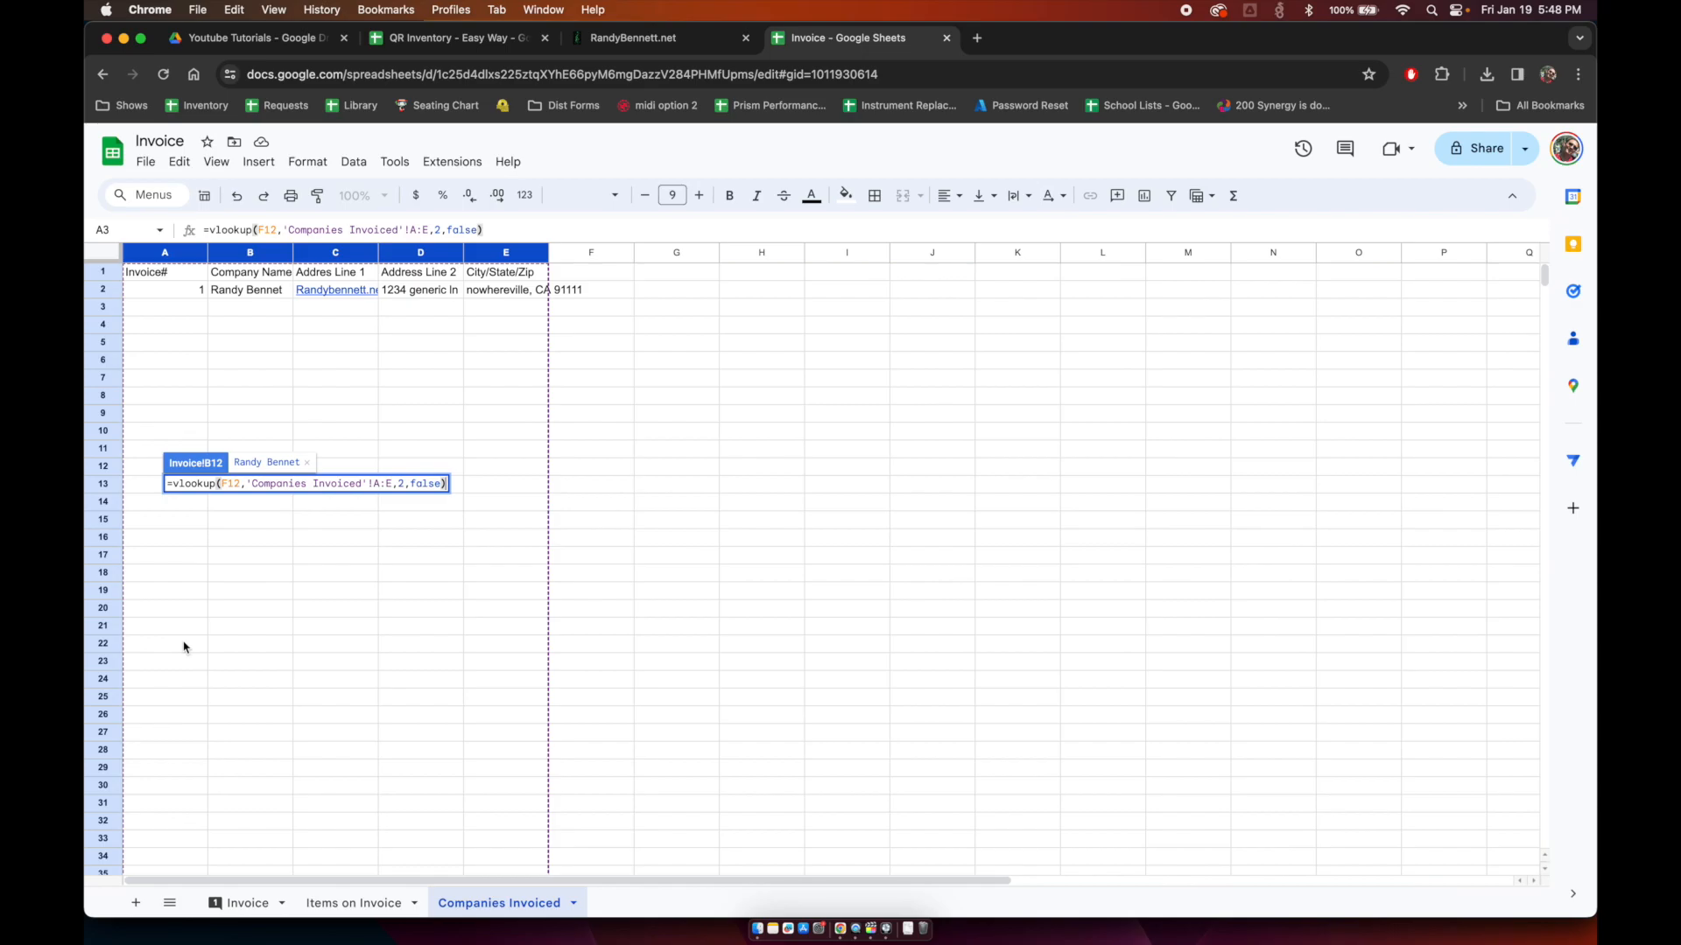
pyautogui.press('Return')
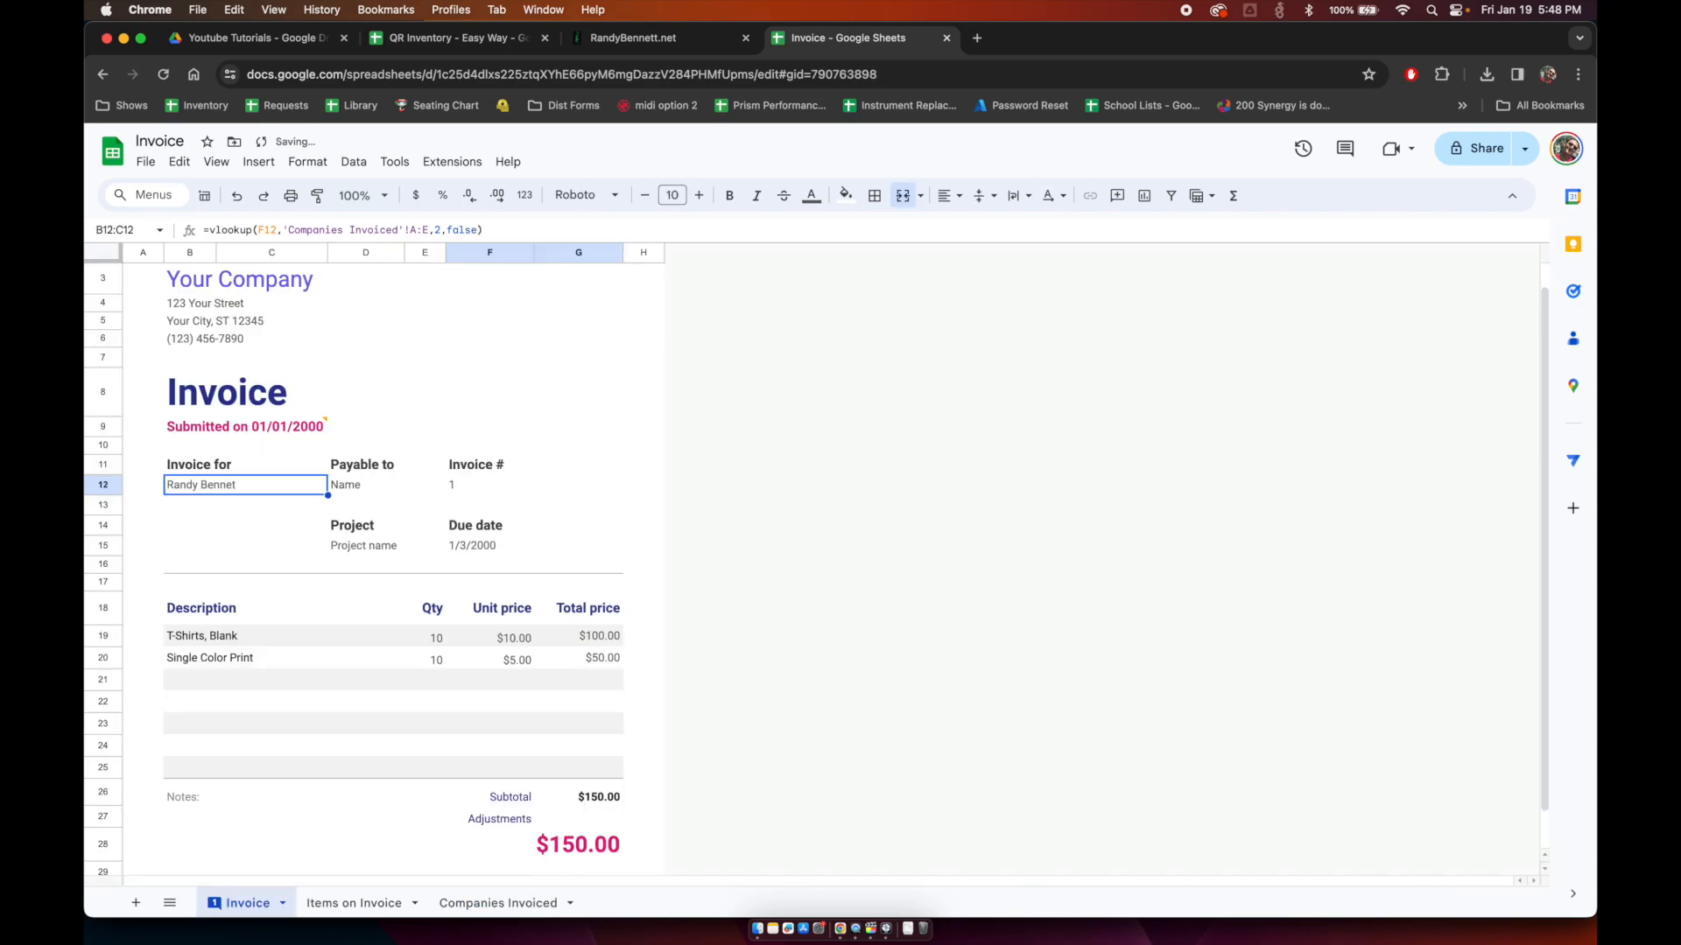
# Step: Lock the lookup key as $F$12 in B12 and fill the formula down to B13:B15
pyautogui.hotkey('ctrl', 'c')
pyautogui.hotkey('shift', 'Down')
pyautogui.hotkey('shift', 'Down')
pyautogui.hotkey('shift', 'Down')
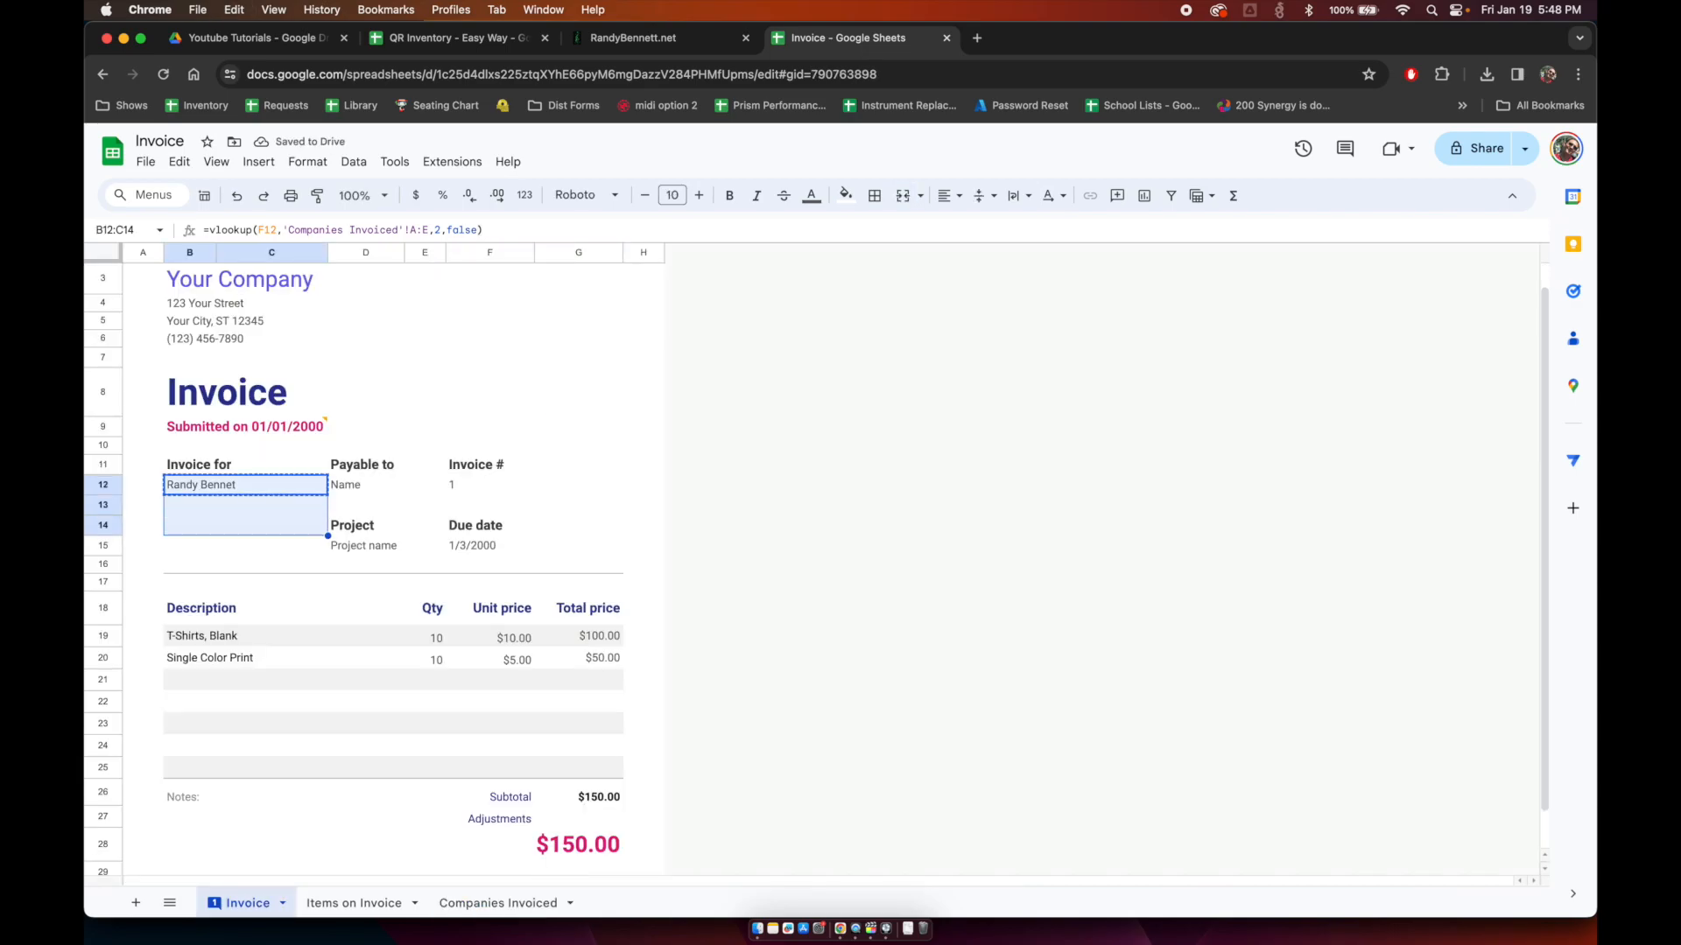
pyautogui.hotkey('ctrl', 'v')
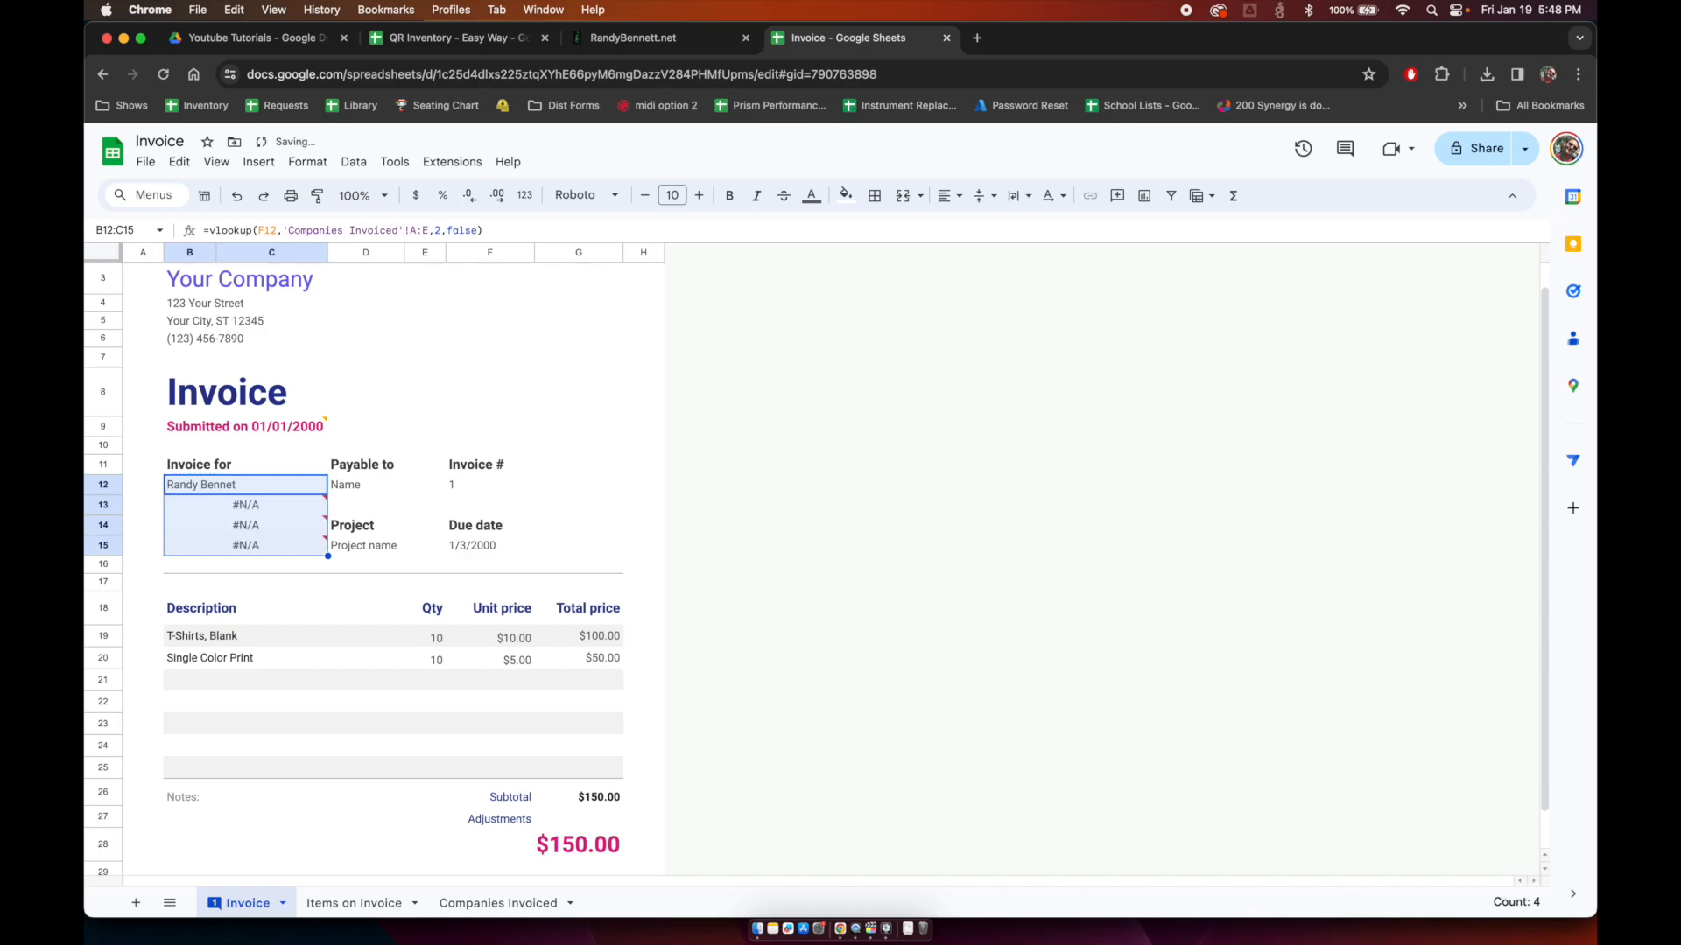
pyautogui.hotkey('ctrl', 'z')
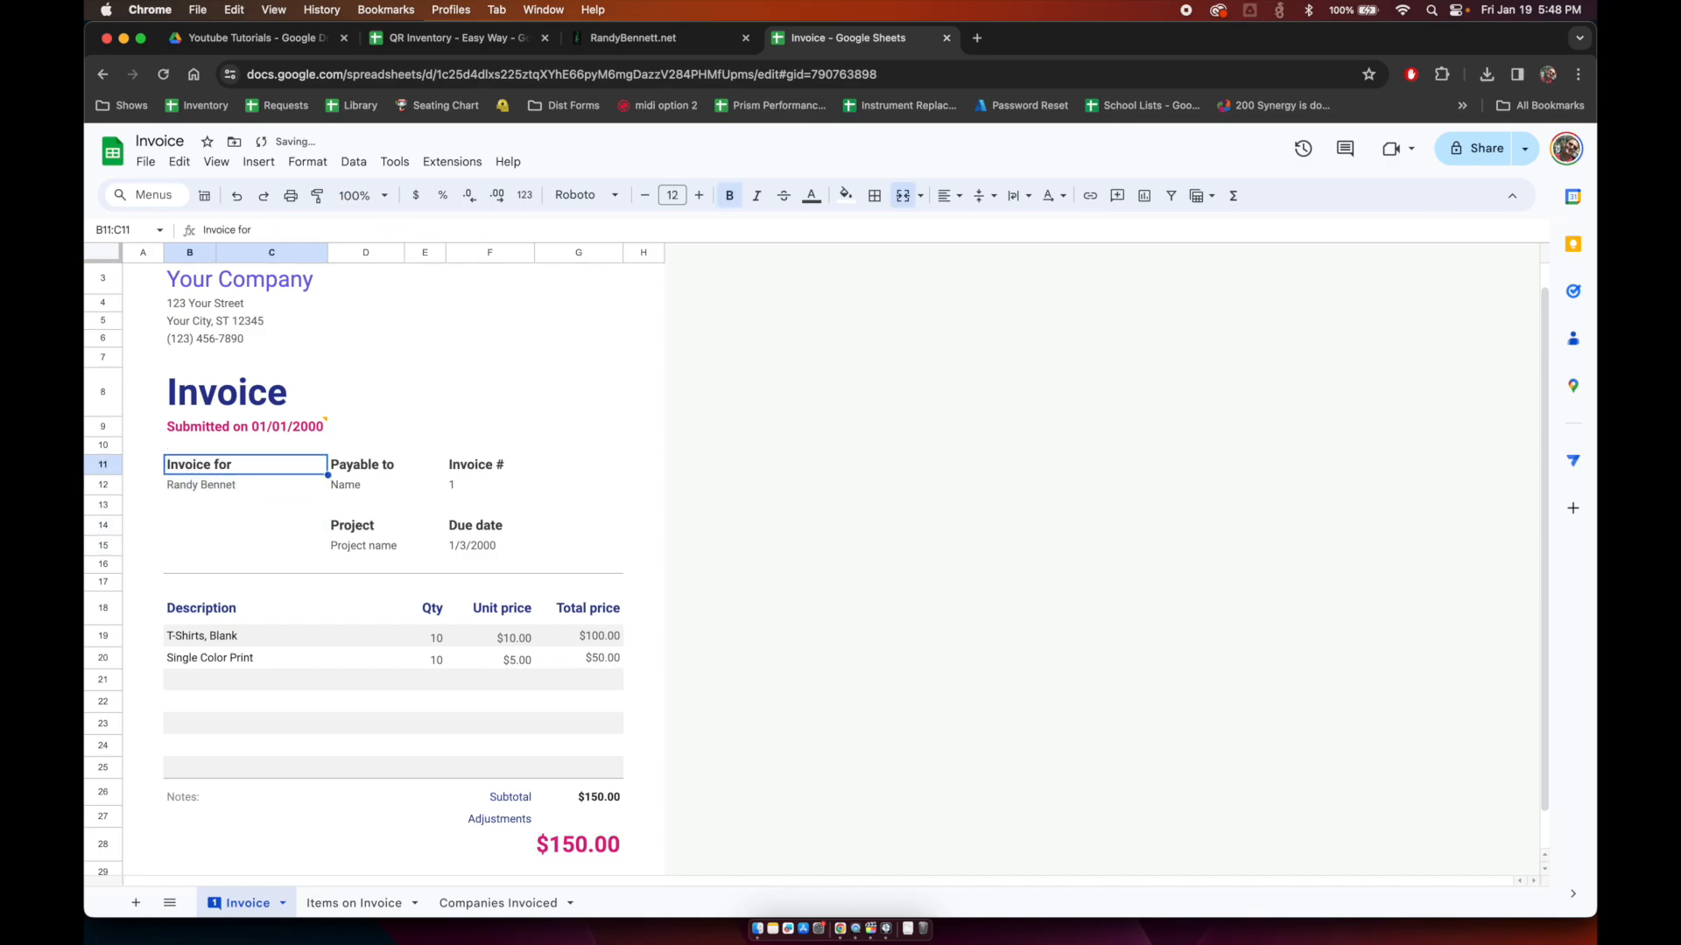
pyautogui.doubleClick(208, 483)
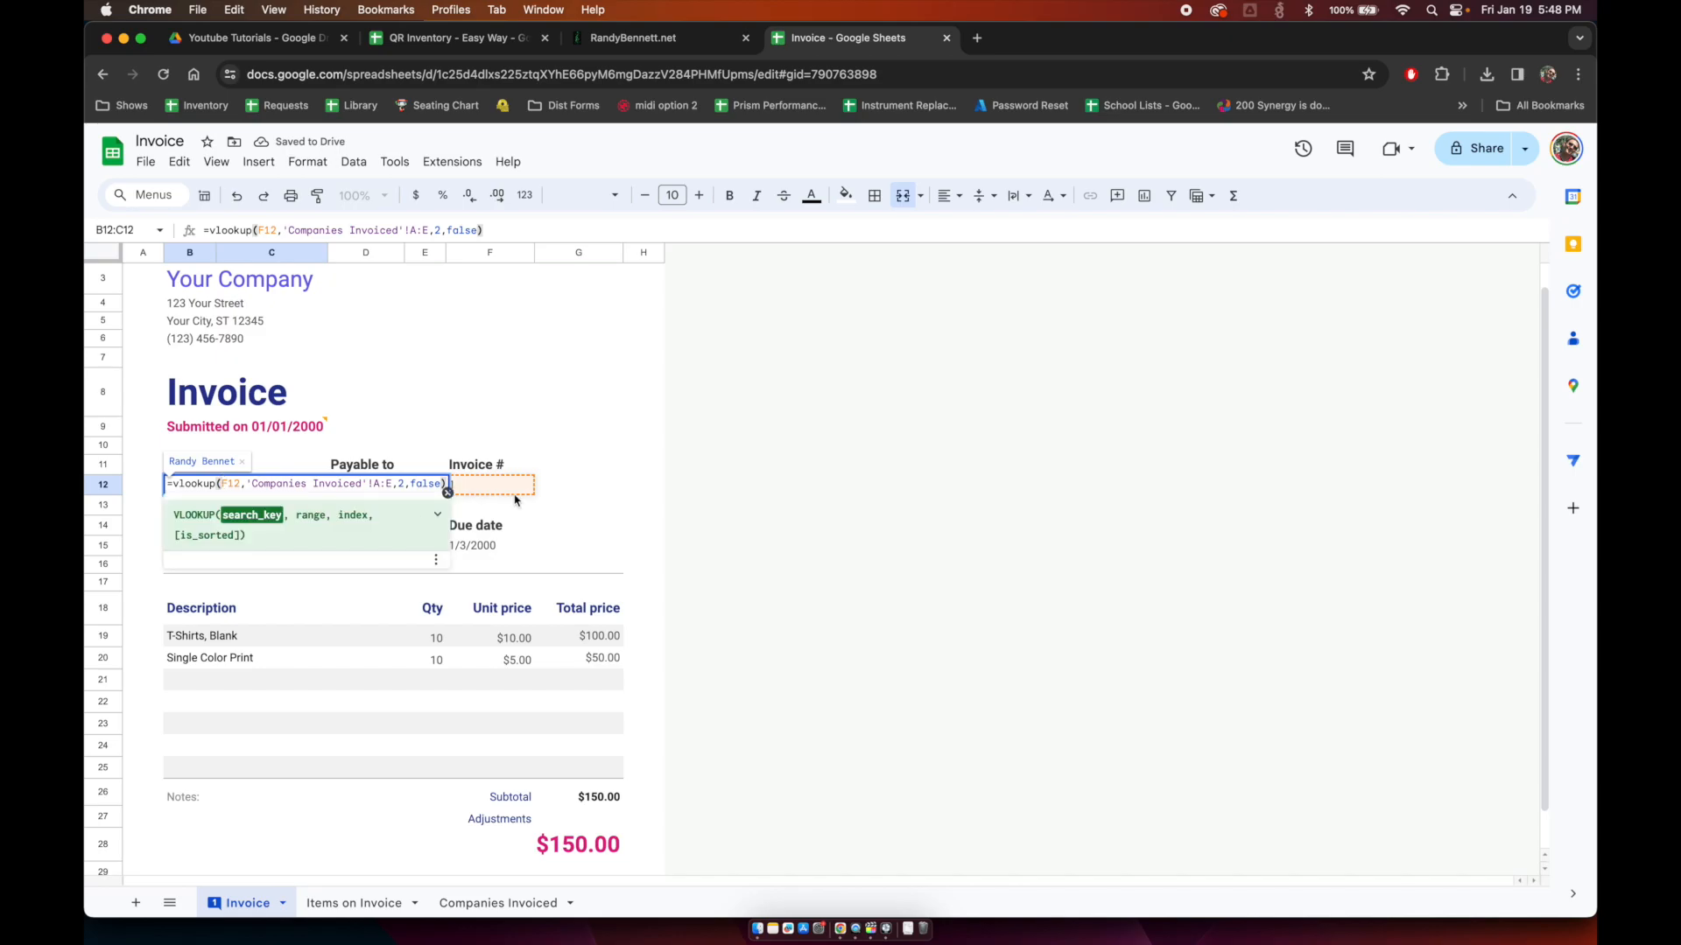
pyautogui.press('Return')
pyautogui.press('Up')
pyautogui.press('Up')
pyautogui.press('Down')
pyautogui.hotkey('shift', 'Down')
pyautogui.hotkey('shift', 'Down')
pyautogui.hotkey('shift', 'Down')
pyautogui.press('super+d')
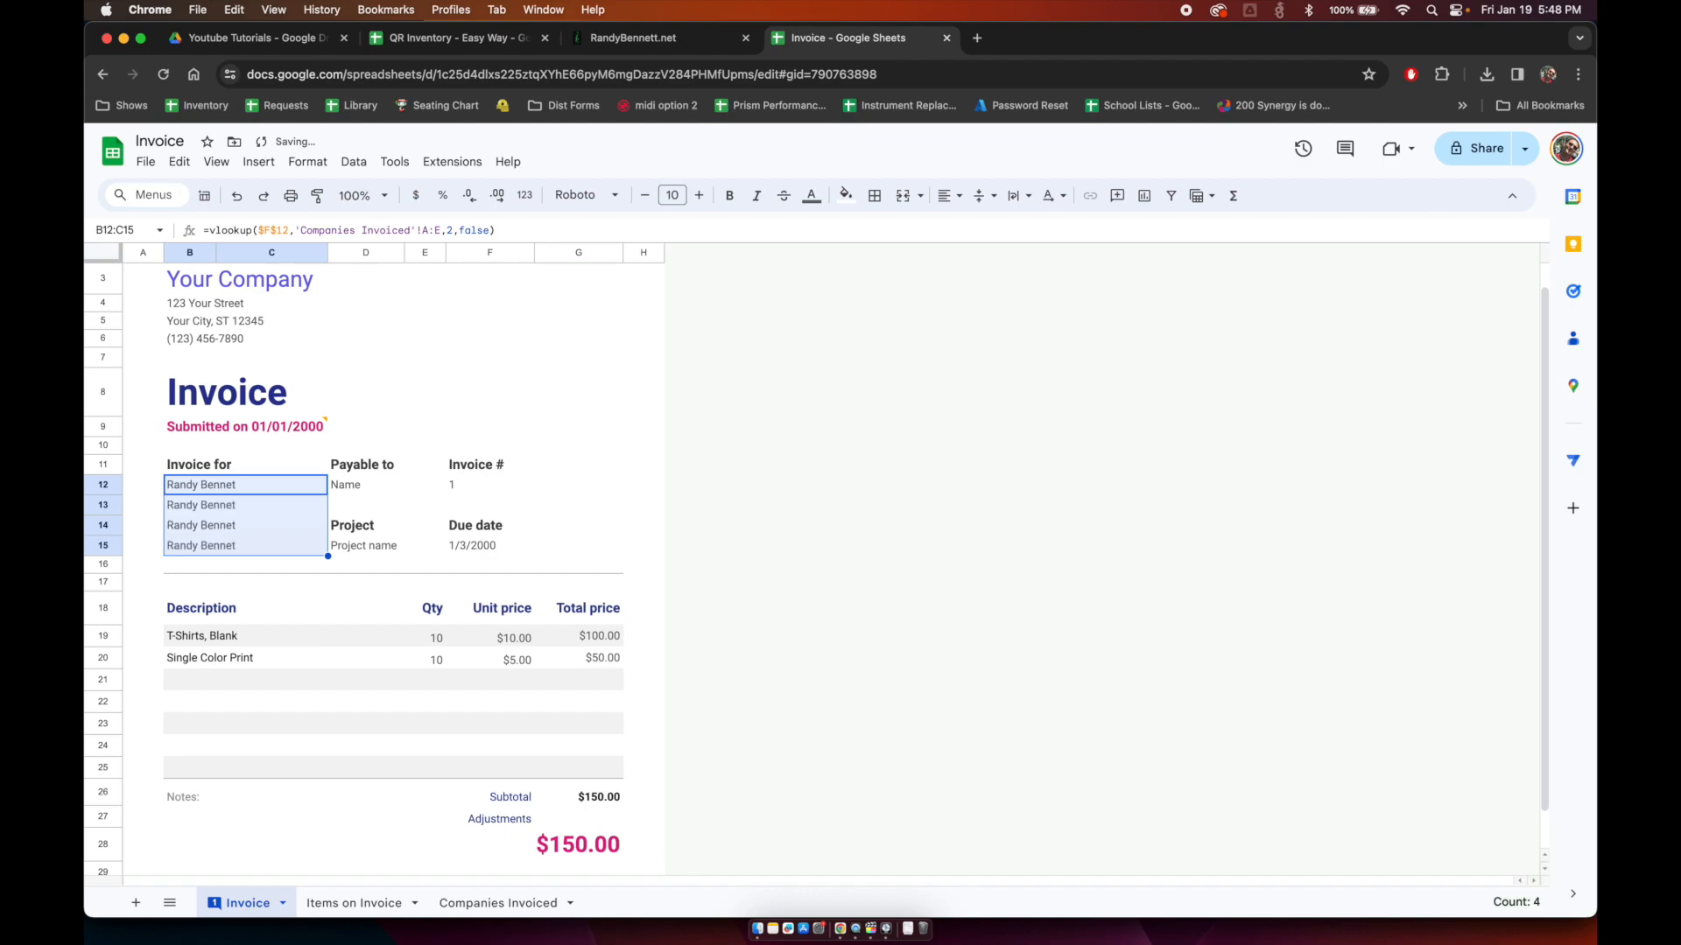
# Step: Change the column index in B13, B14 and B15 to 3, 4 and 5
pyautogui.press('Down')
pyautogui.press('Return')
pyautogui.press('Left')
pyautogui.press('Left')
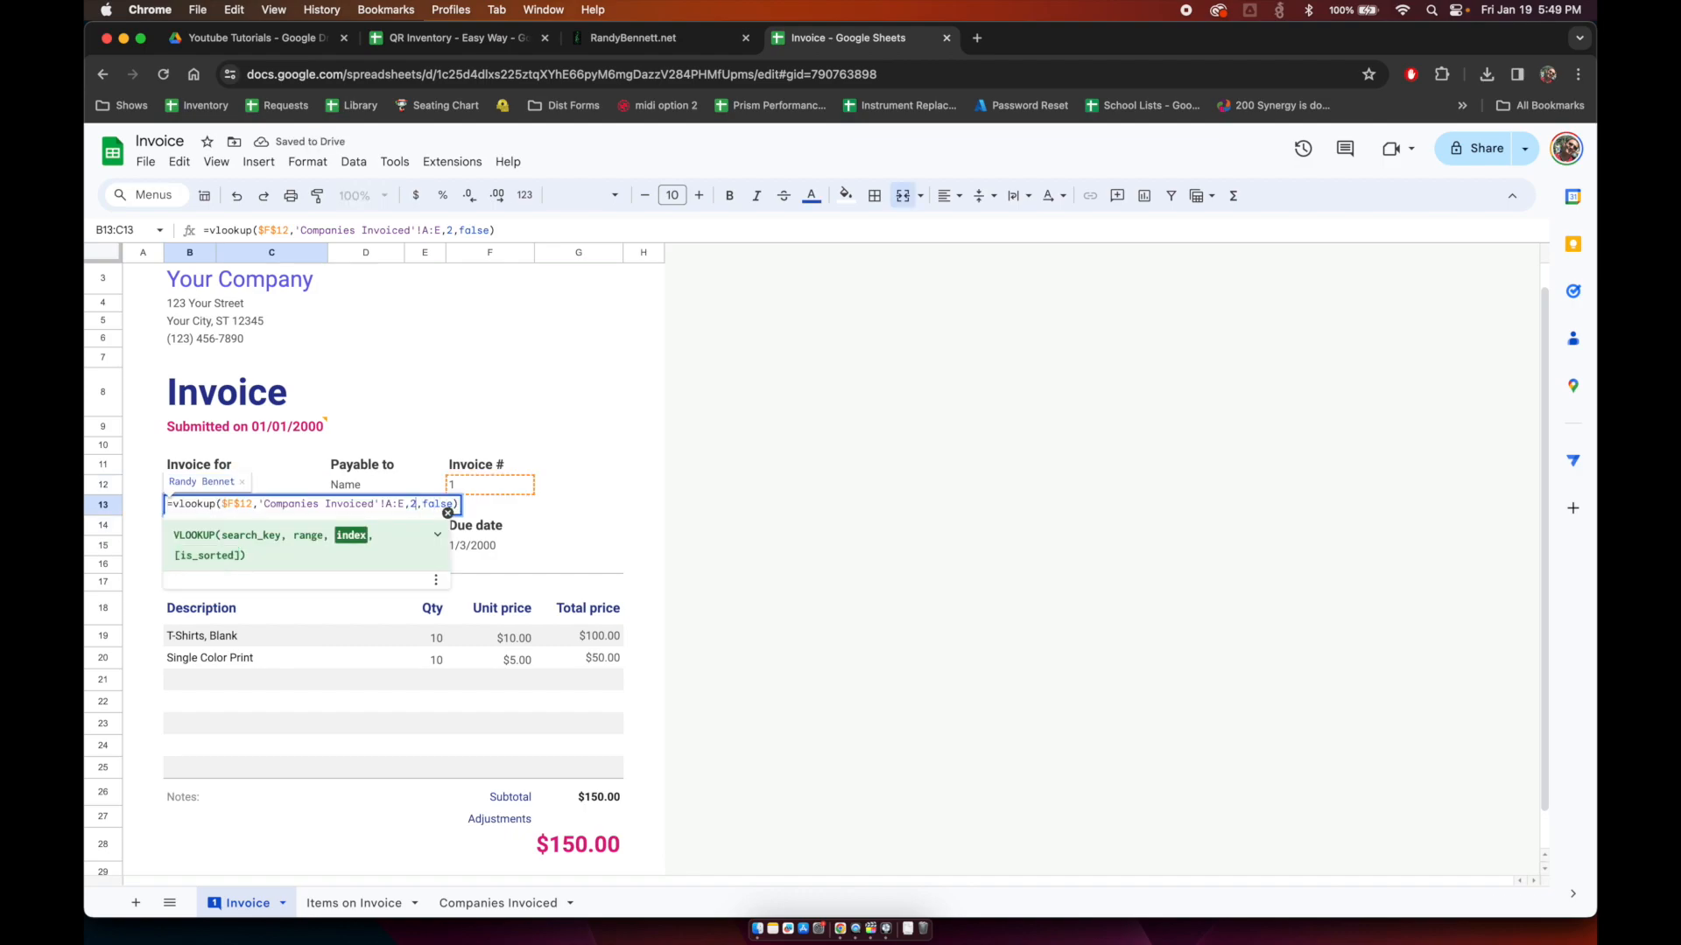
pyautogui.press('BackSpace')
pyautogui.write('3')
pyautogui.press('Return')
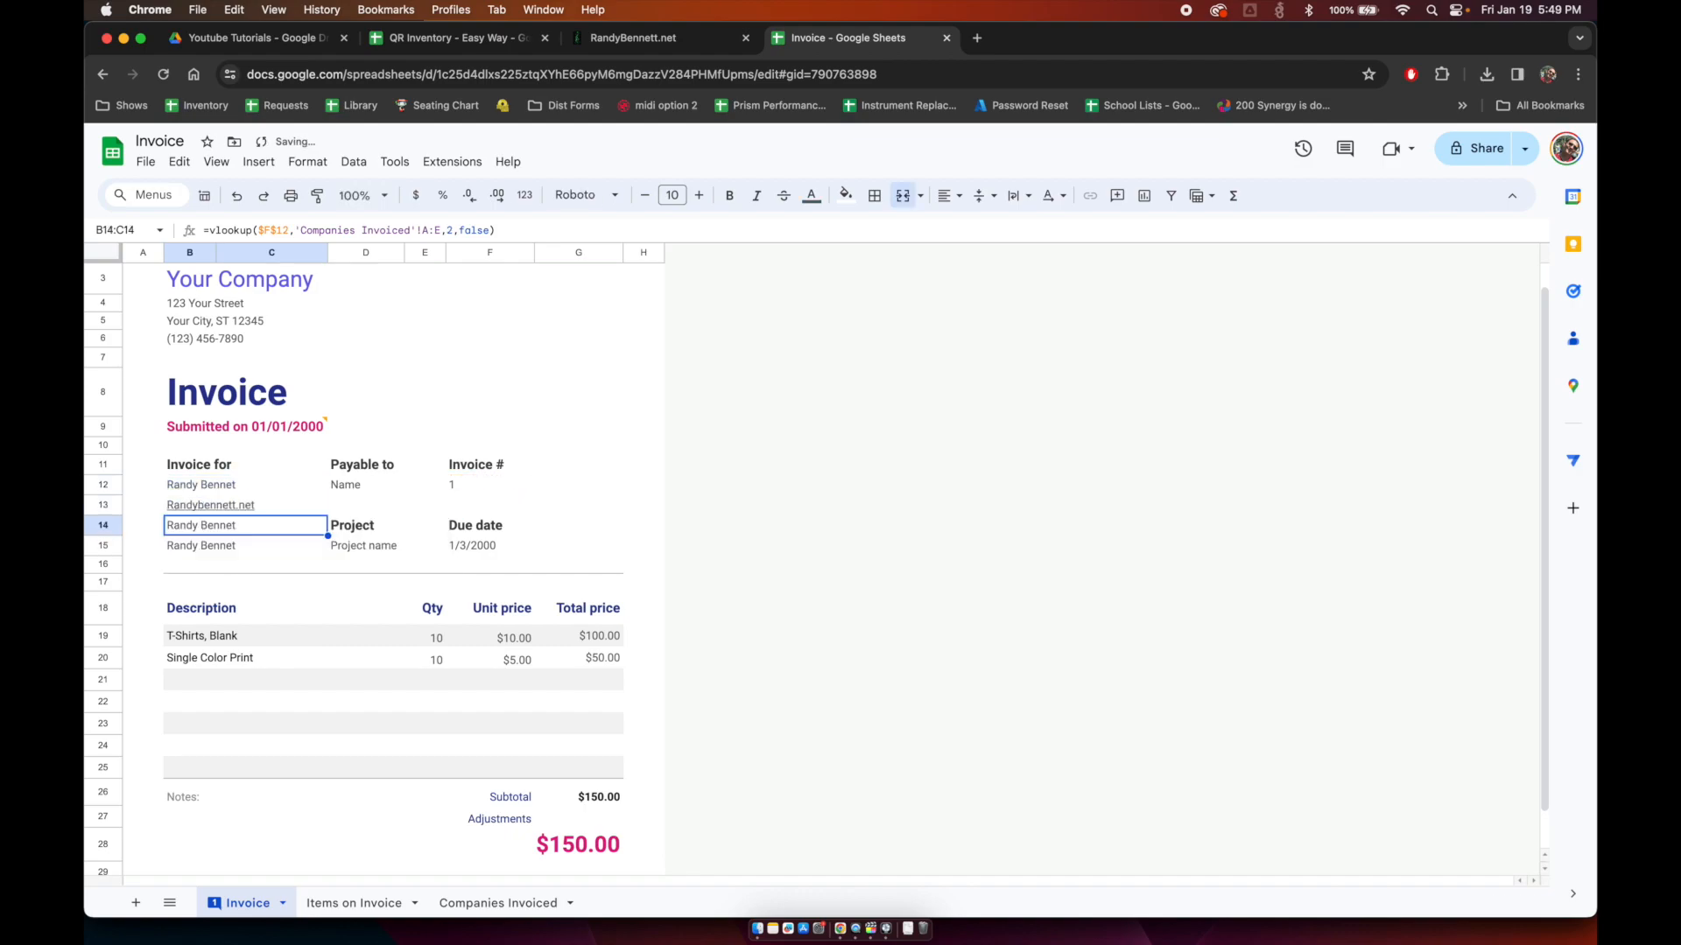
pyautogui.press('Return')
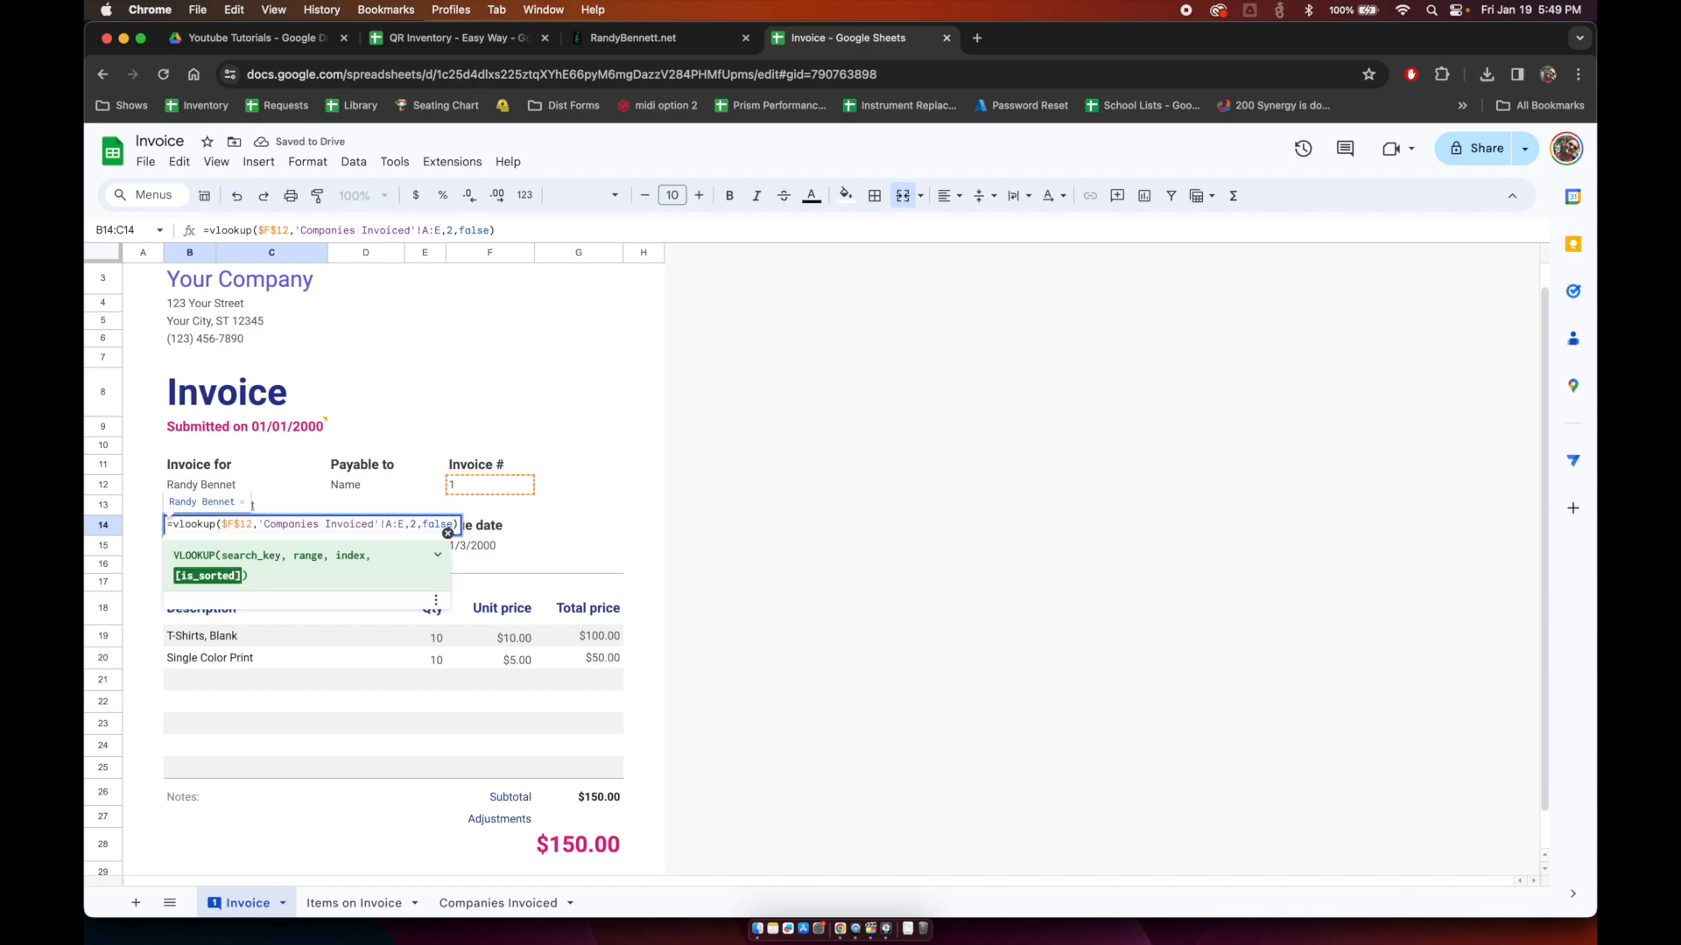
pyautogui.press('Return')
pyautogui.press('Return')
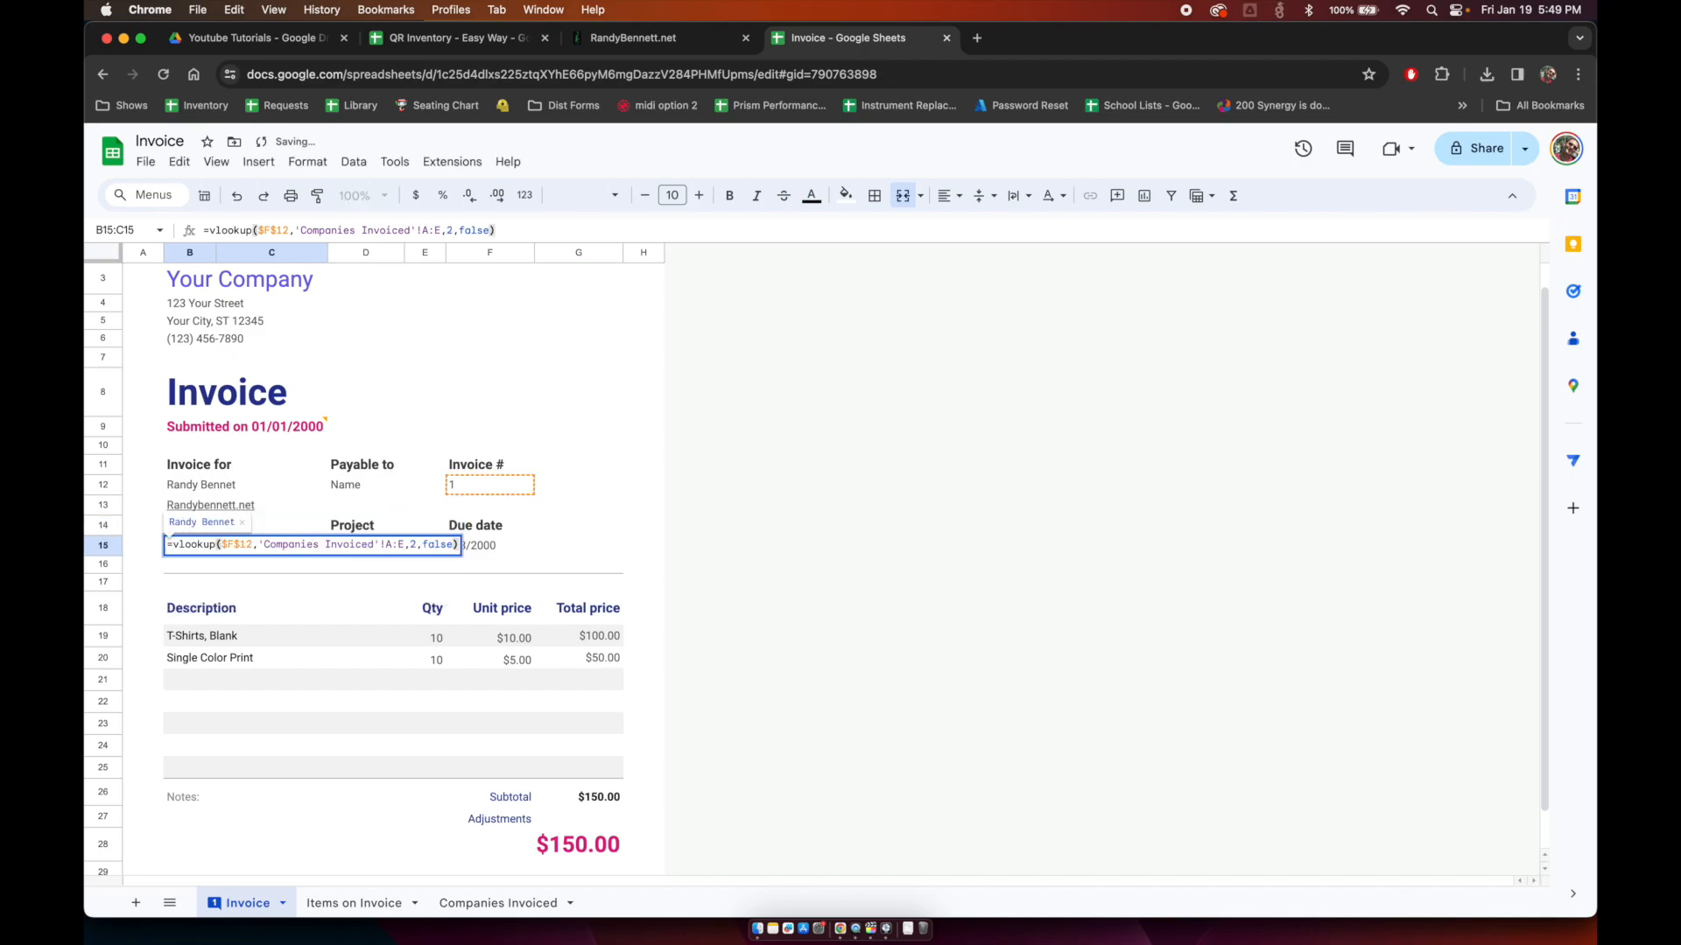
pyautogui.press('Left')
pyautogui.press('Left')
pyautogui.press('Left')
pyautogui.press('Left')
pyautogui.press('Left')
pyautogui.press('Left')
pyautogui.press('Left')
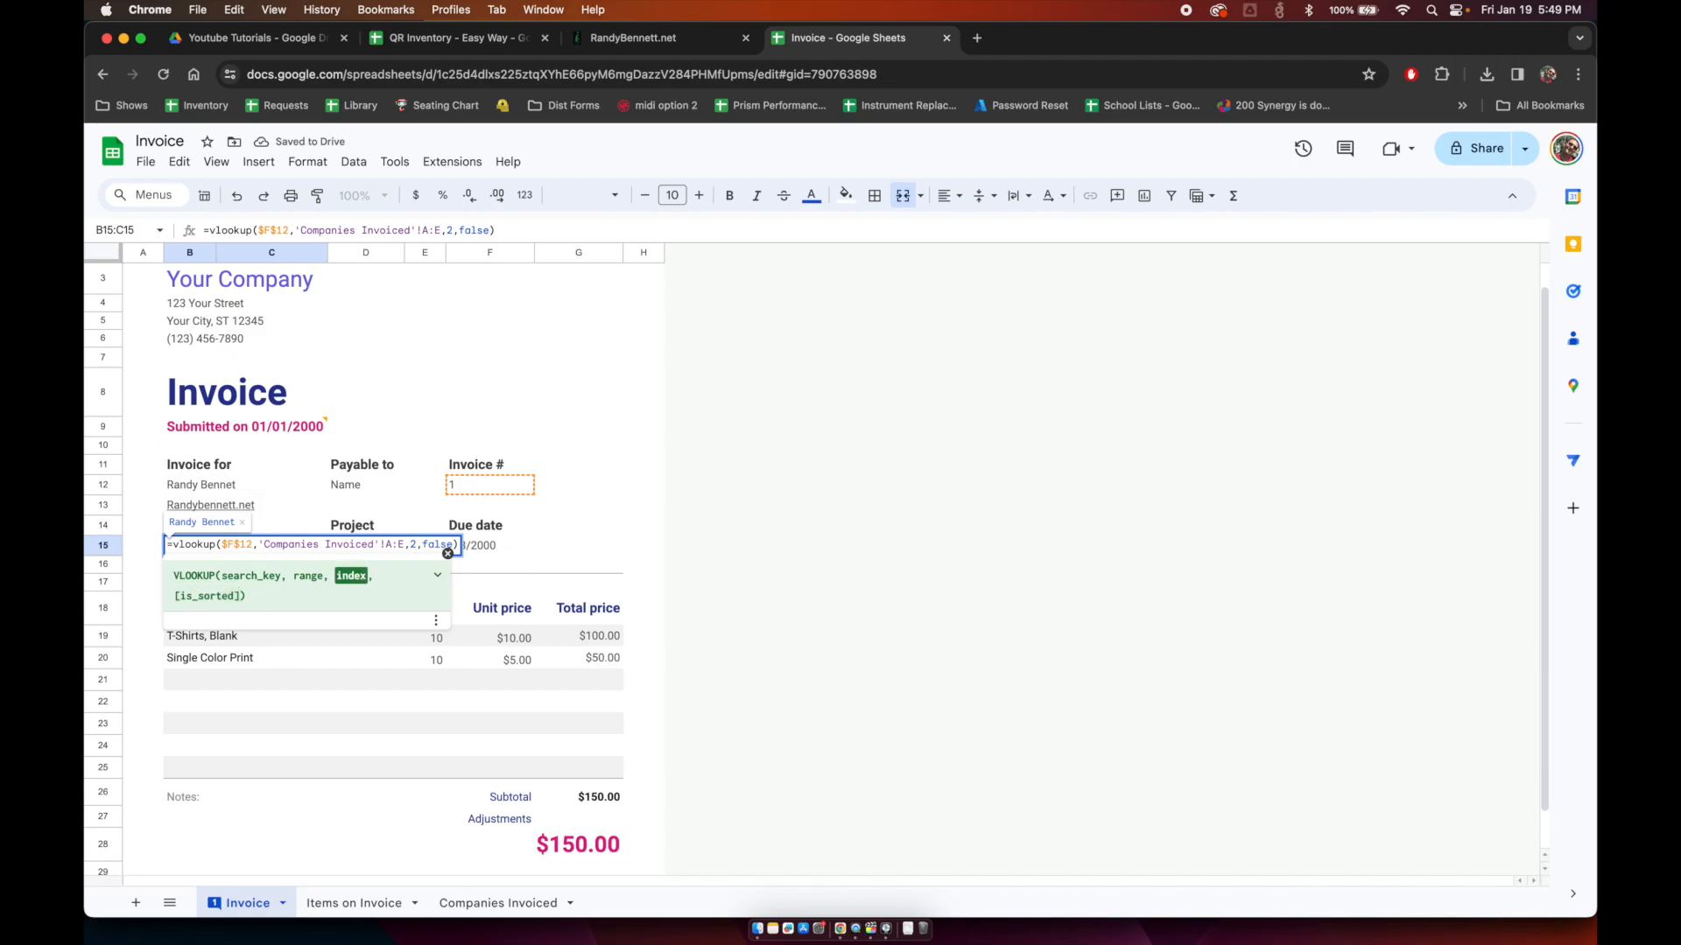
pyautogui.press('Return')
pyautogui.press('Up')
pyautogui.press('Up')
pyautogui.press('Up')
pyautogui.press('Up')
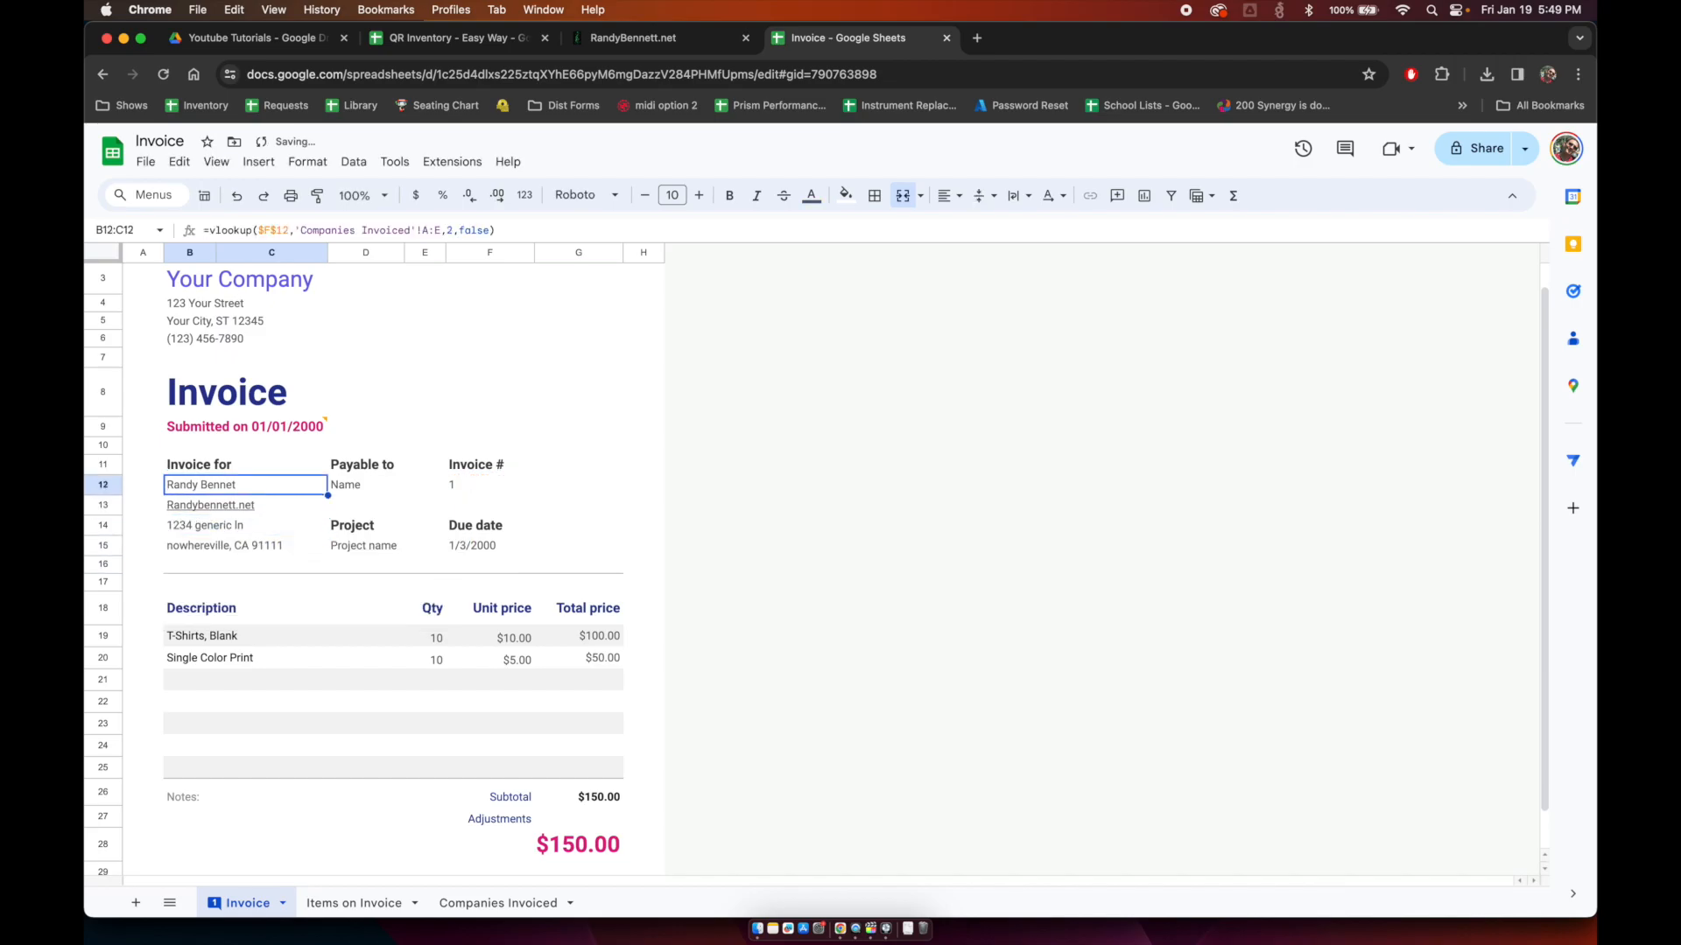
pyautogui.press('Right')
pyautogui.press('Right')
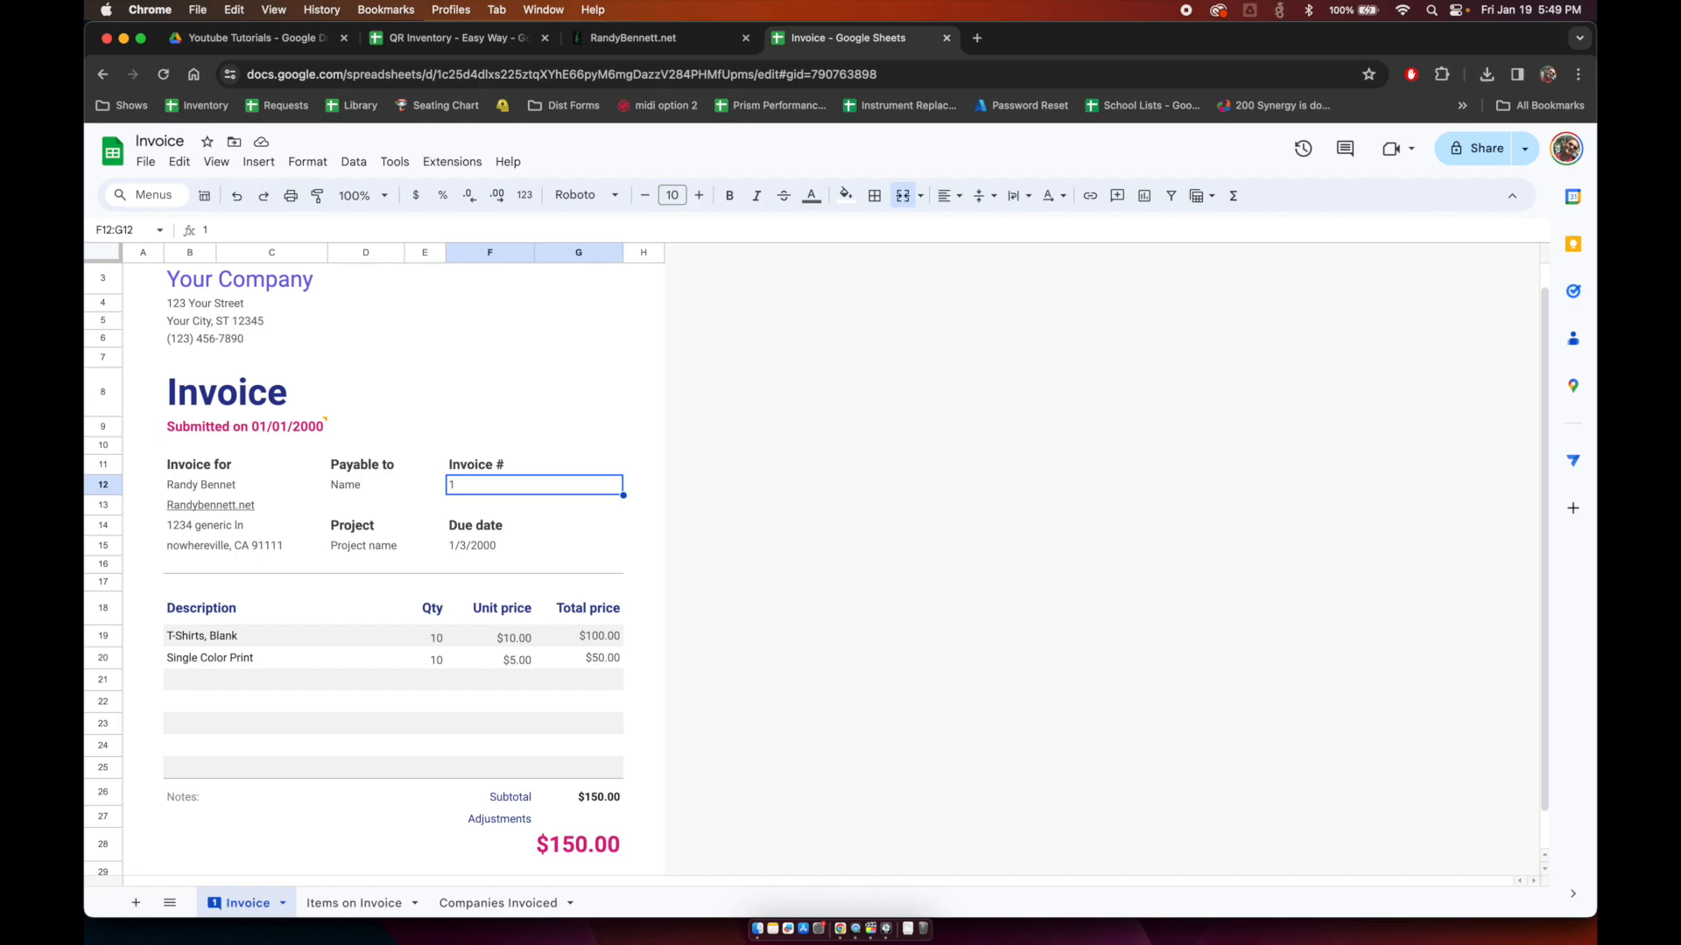
# Step: Set the invoice number to 5, add invoices 2–6 to Companies Invoiced, filling row 2's details down
pyautogui.write('5')
pyautogui.press('Return')
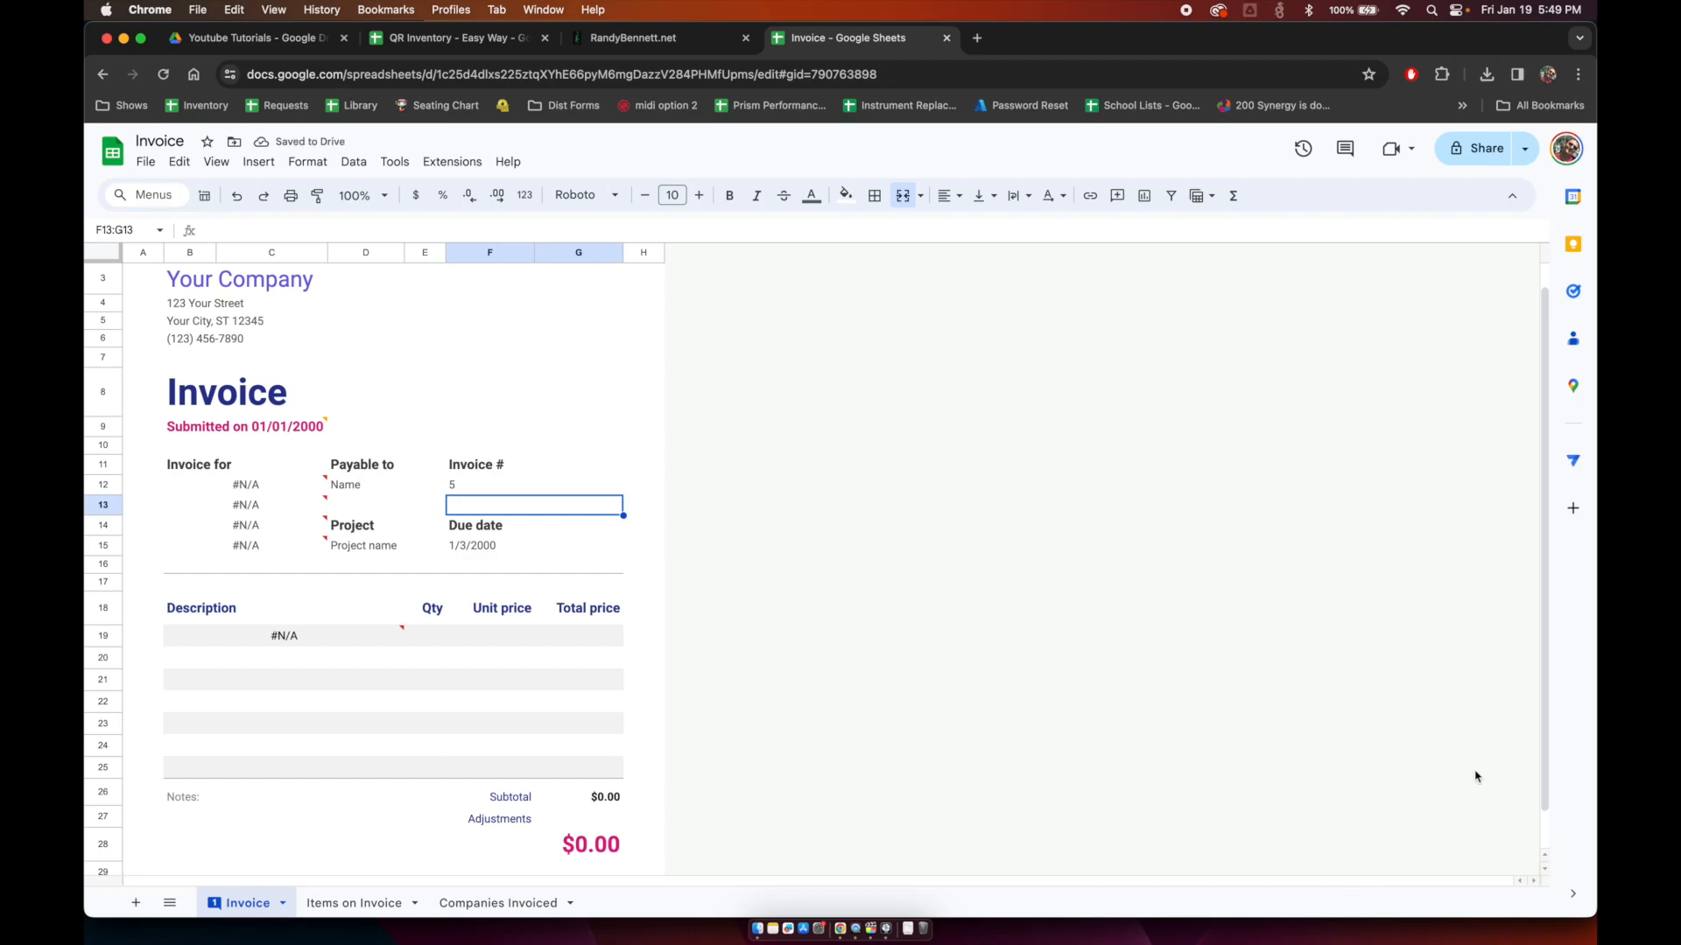
pyautogui.click(464, 905)
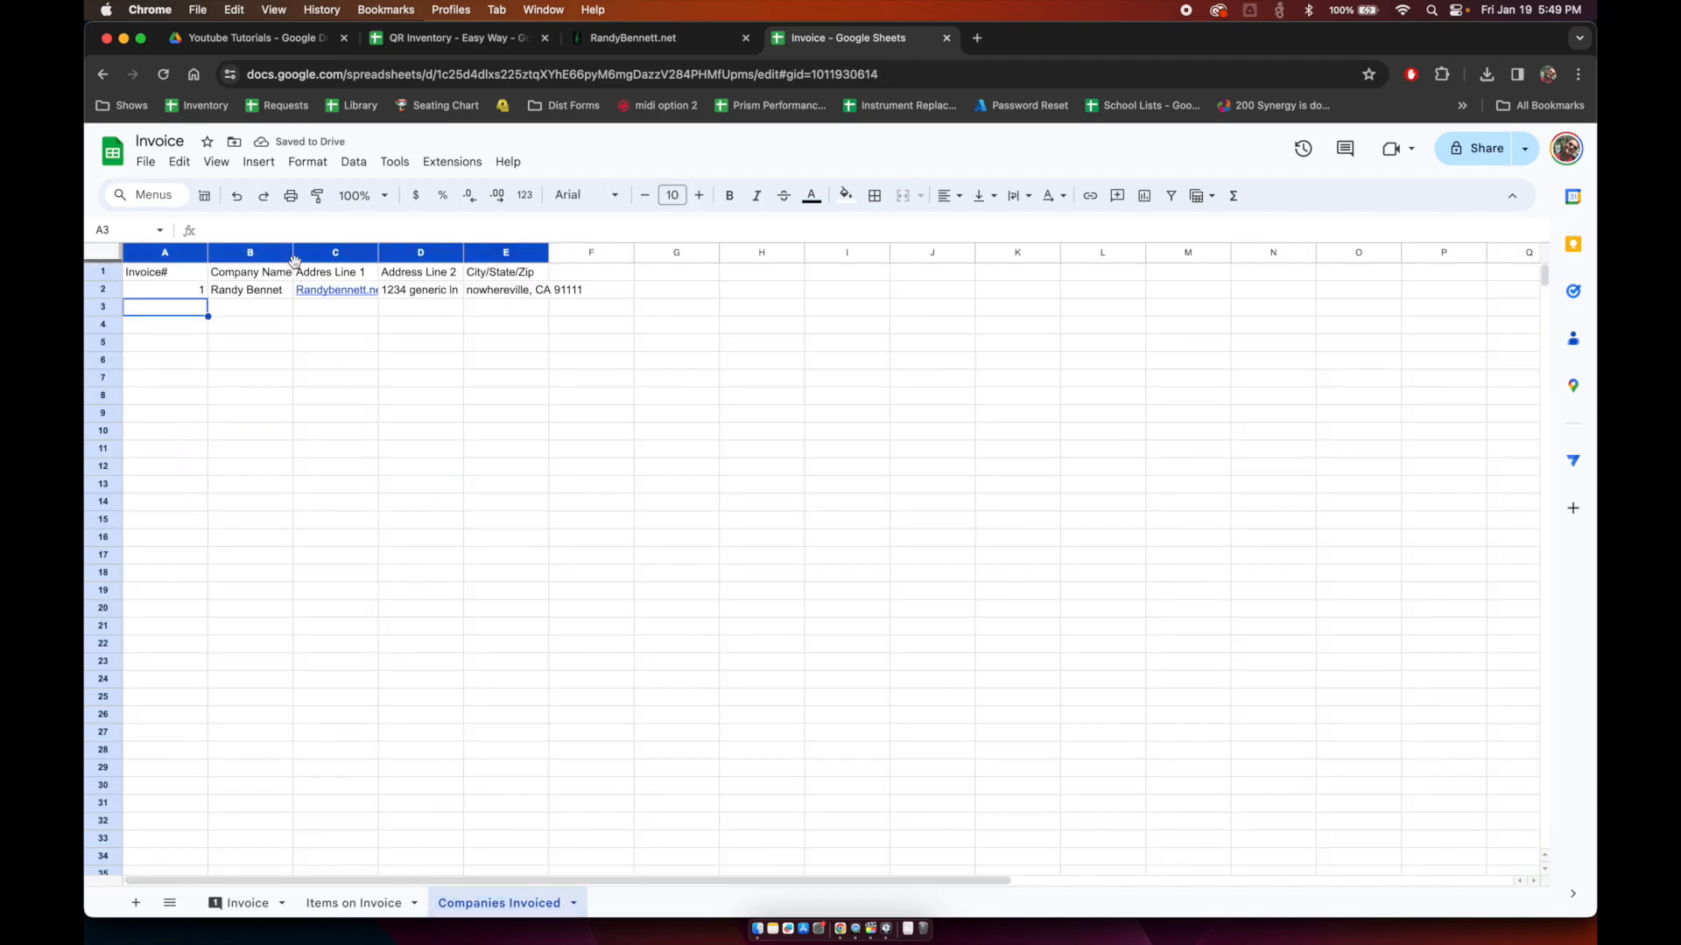
pyautogui.write('2 3 4 5 6')
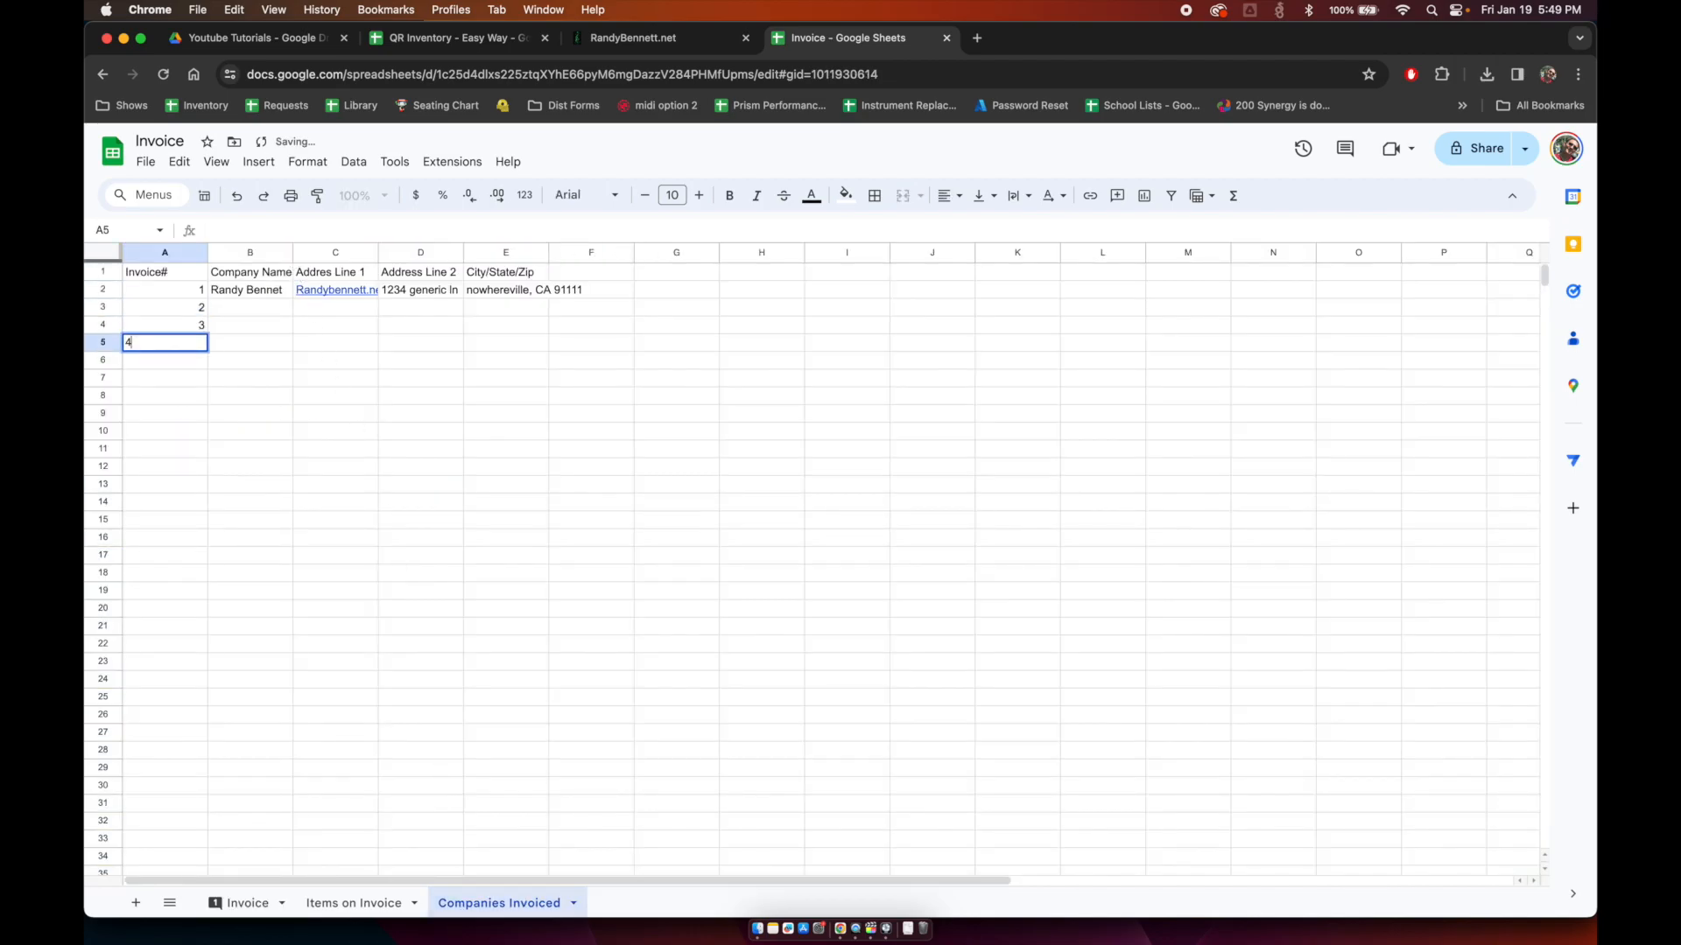
pyautogui.press('Up')
pyautogui.press('Down')
pyautogui.press('Right')
pyautogui.press('Up')
pyautogui.press('Up')
pyautogui.press('Up')
pyautogui.press('Up')
pyautogui.press('Up')
pyautogui.hotkey('shift', 'Down')
pyautogui.hotkey('shift', 'Down')
pyautogui.hotkey('shift', 'Down')
pyautogui.hotkey('shift', 'Down')
pyautogui.hotkey('shift', 'Down')
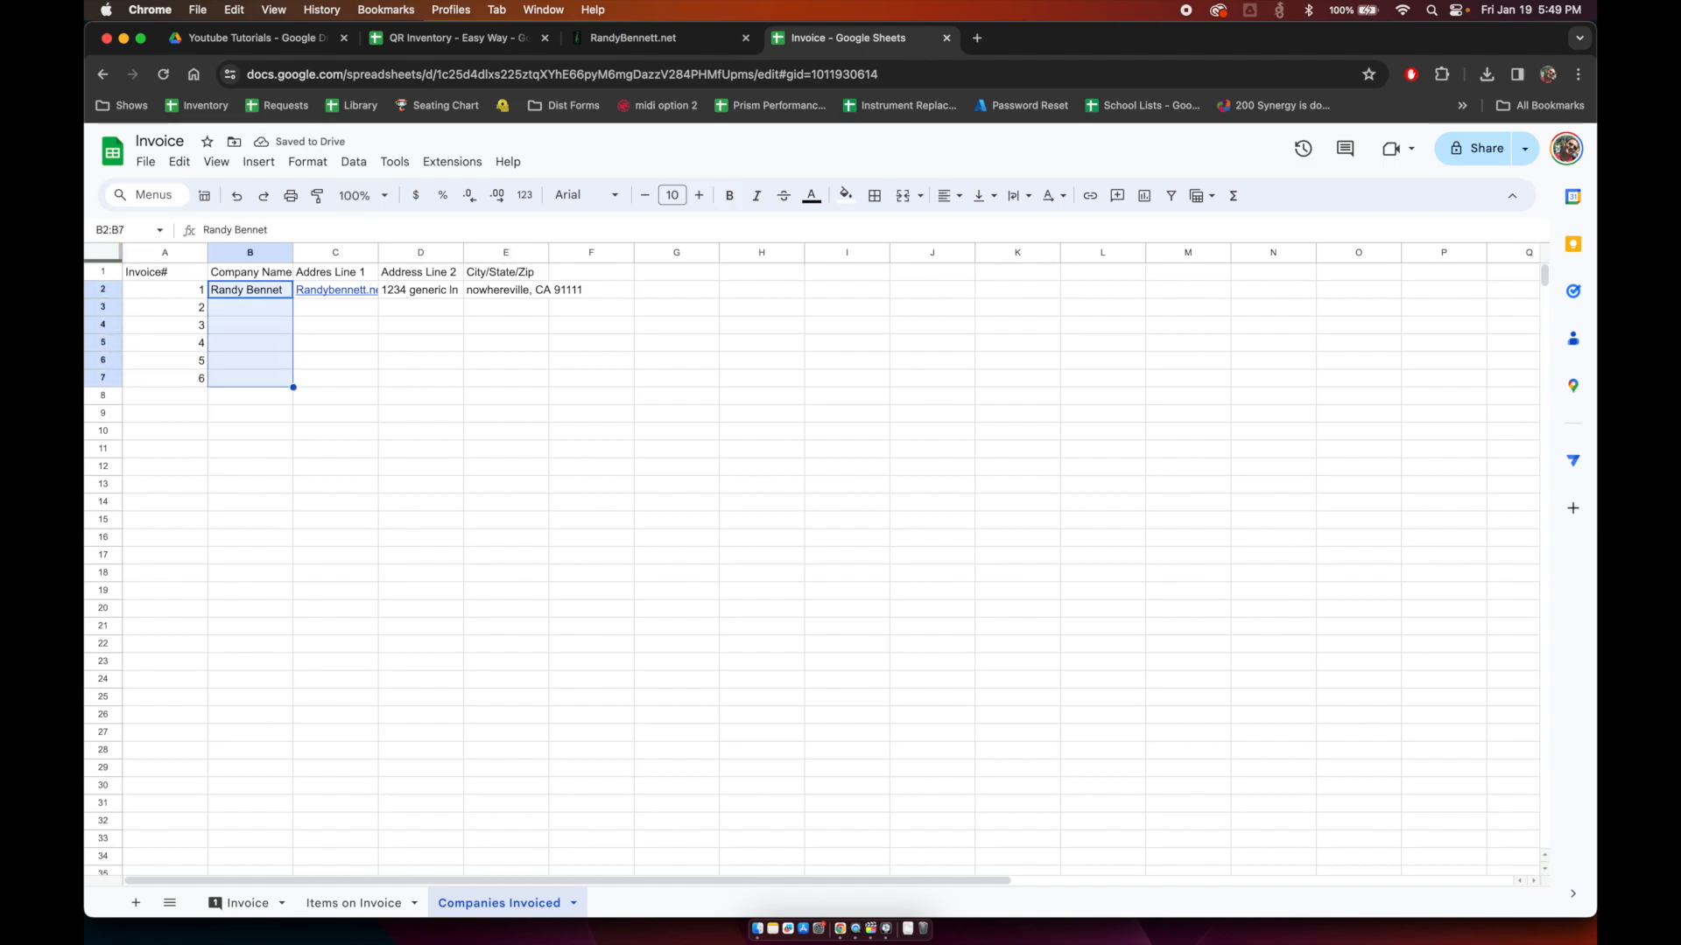
pyautogui.hotkey('shift', 'Right')
pyautogui.hotkey('shift', 'Right')
pyautogui.hotkey('shift', 'Right')
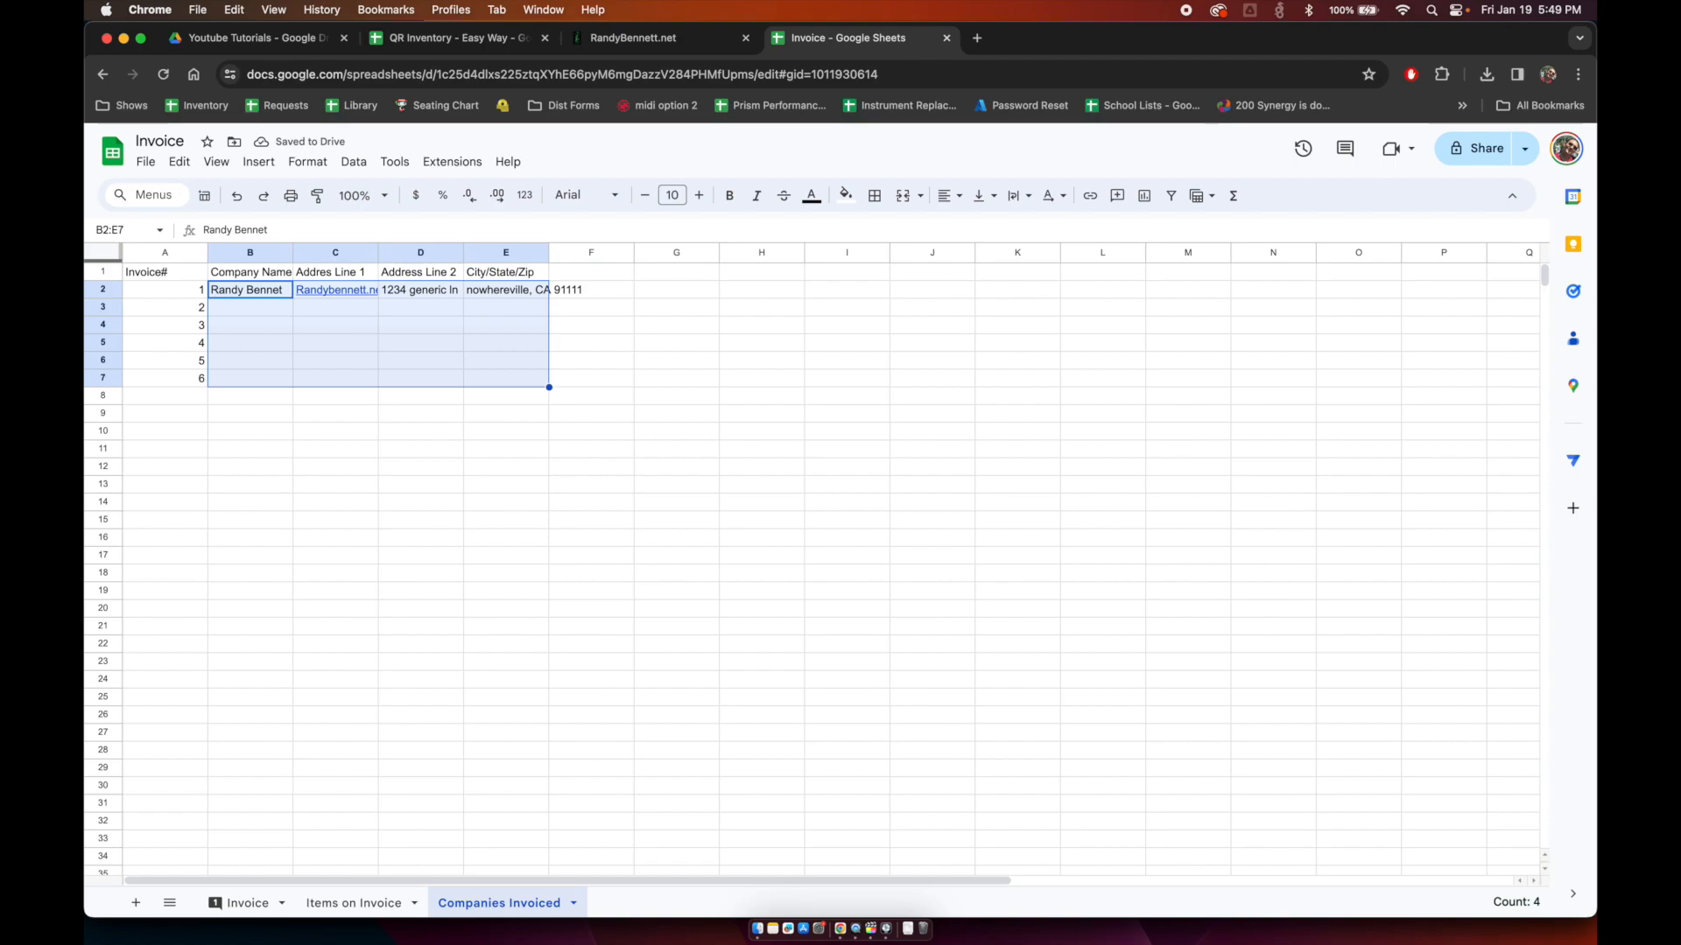
pyautogui.hotkey('ctrl', 'd')
pyautogui.press('Down')
pyautogui.press('Left')
pyautogui.press('Down')
pyautogui.press('Down')
pyautogui.press('Down')
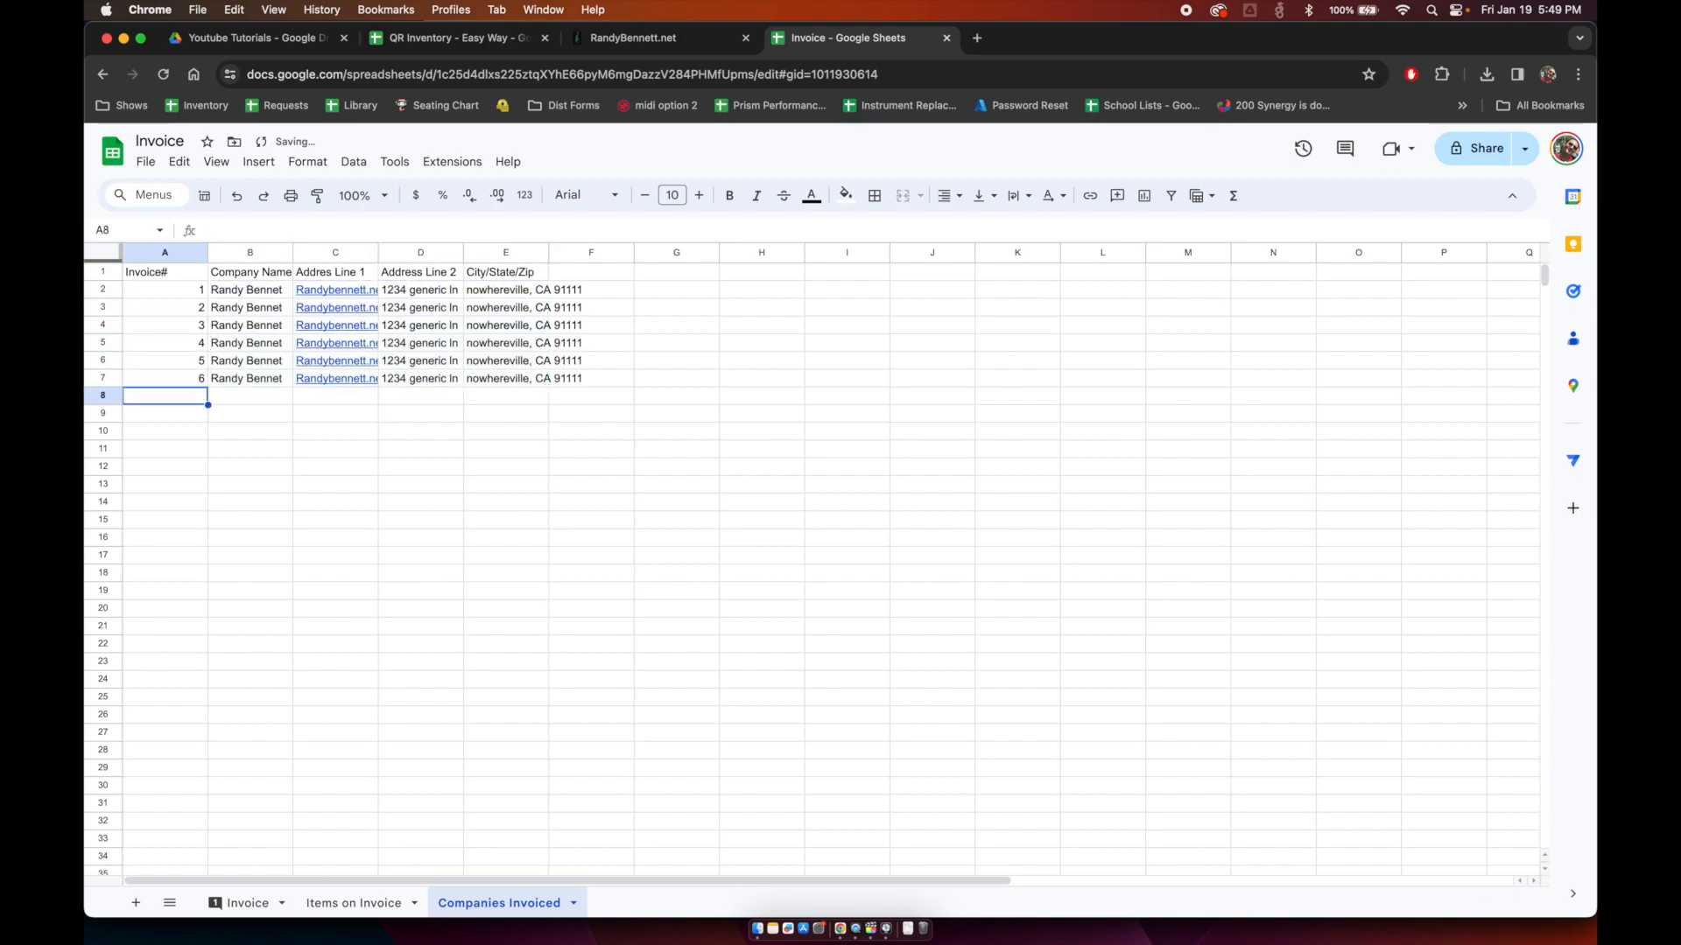
# Step: Add invoice 7 for company 'Yo Mamma In' with its street address and city, state and ZIP
pyautogui.write('7')
pyautogui.press('Tab')
pyautogui.write('Y')
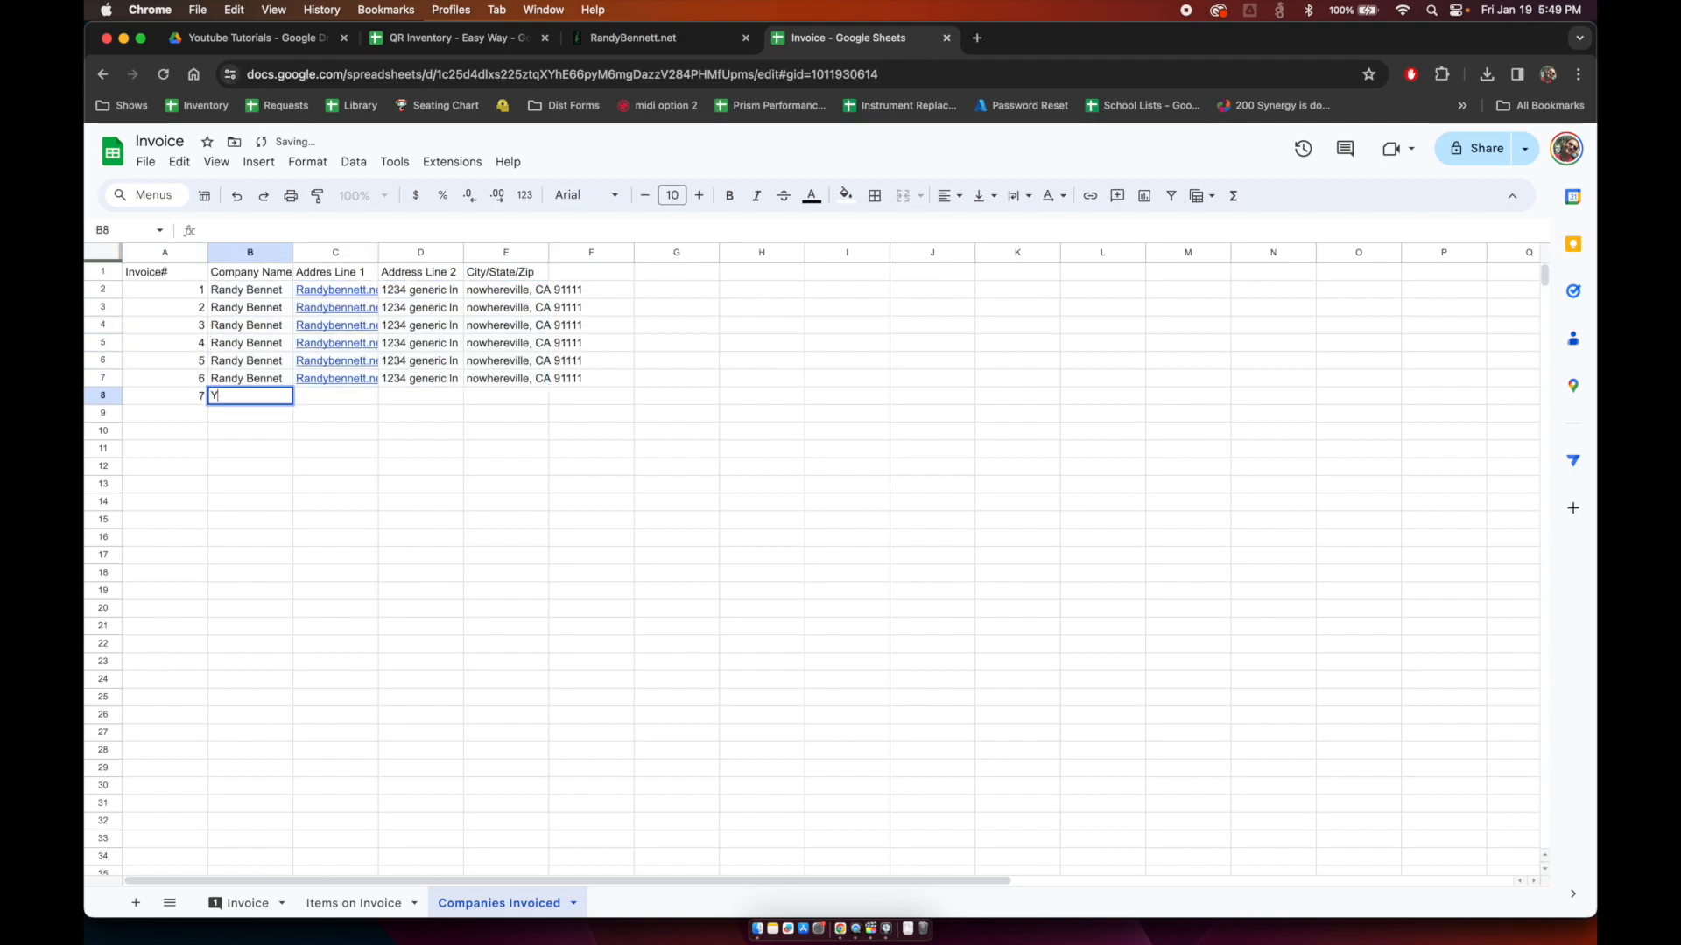
pyautogui.write('o Mamma Inc')
pyautogui.press('Tab')
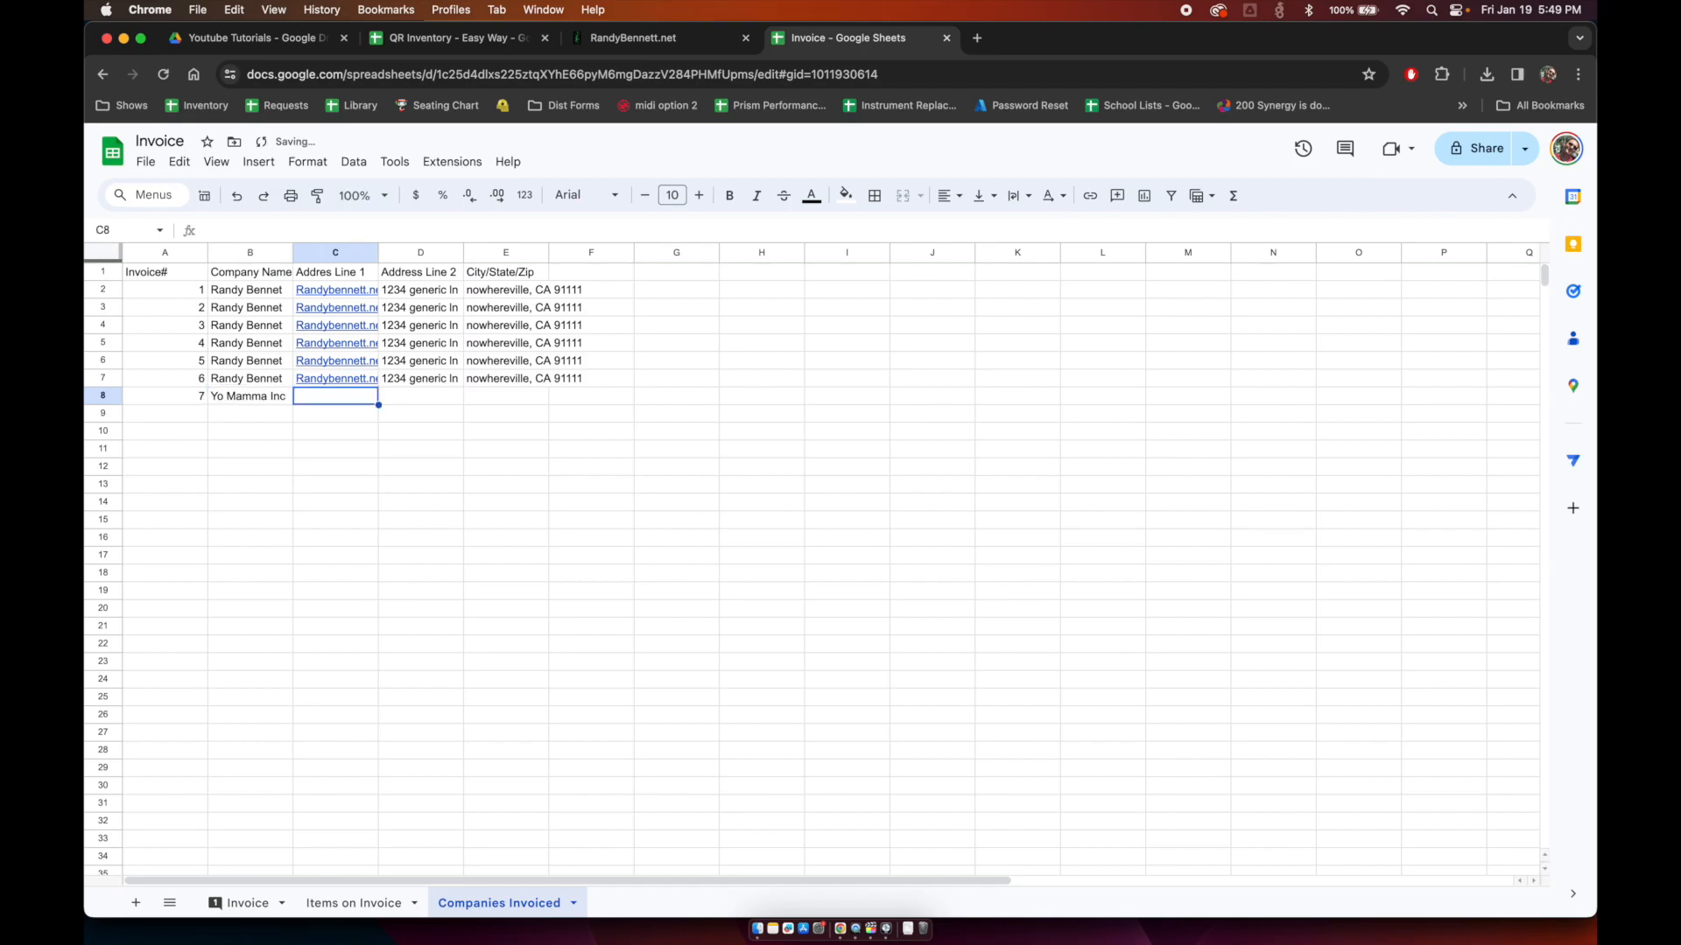
pyautogui.press('Tab')
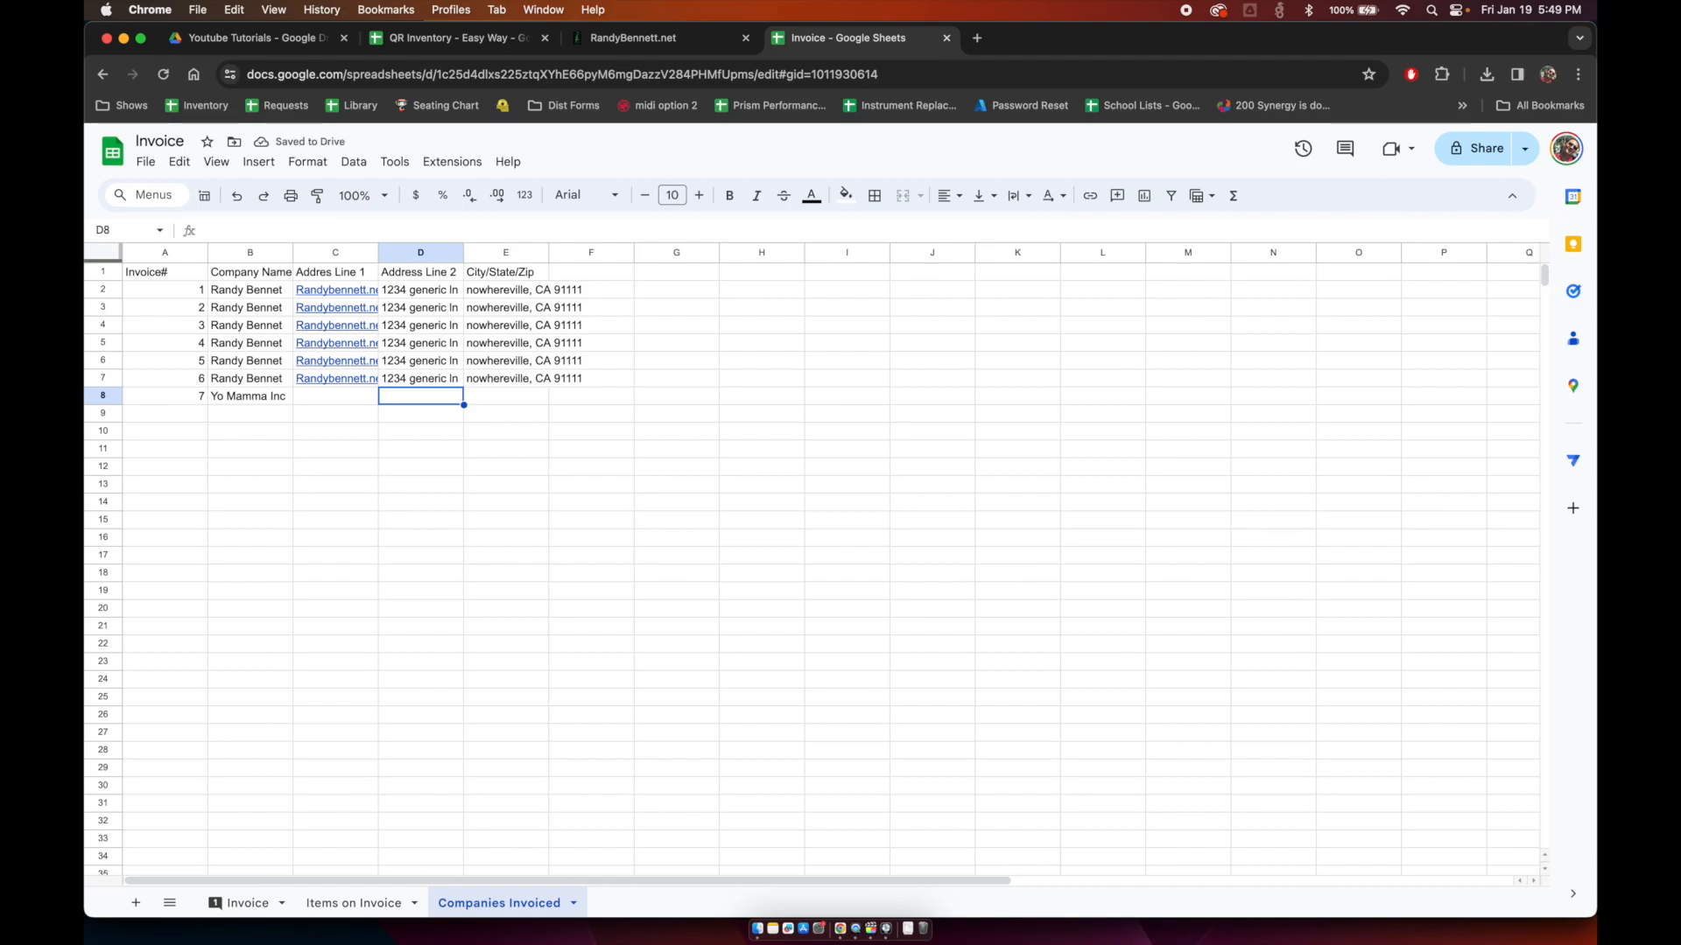
pyautogui.write('4321')
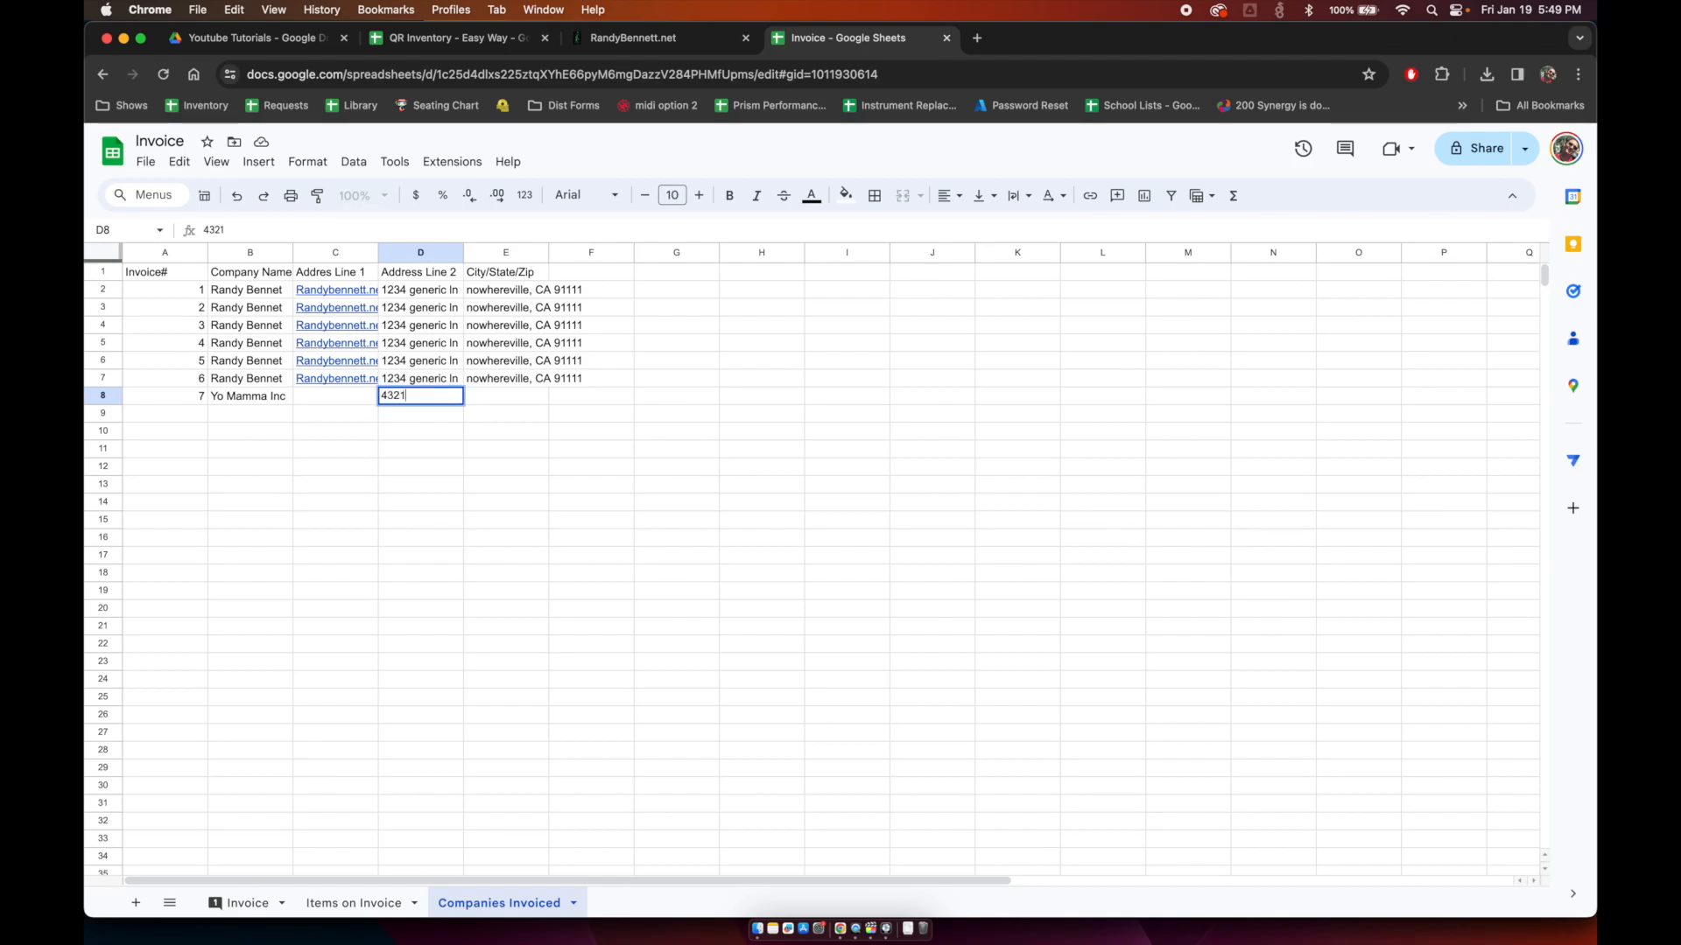
pyautogui.write(' smith lane')
pyautogui.press('Tab')
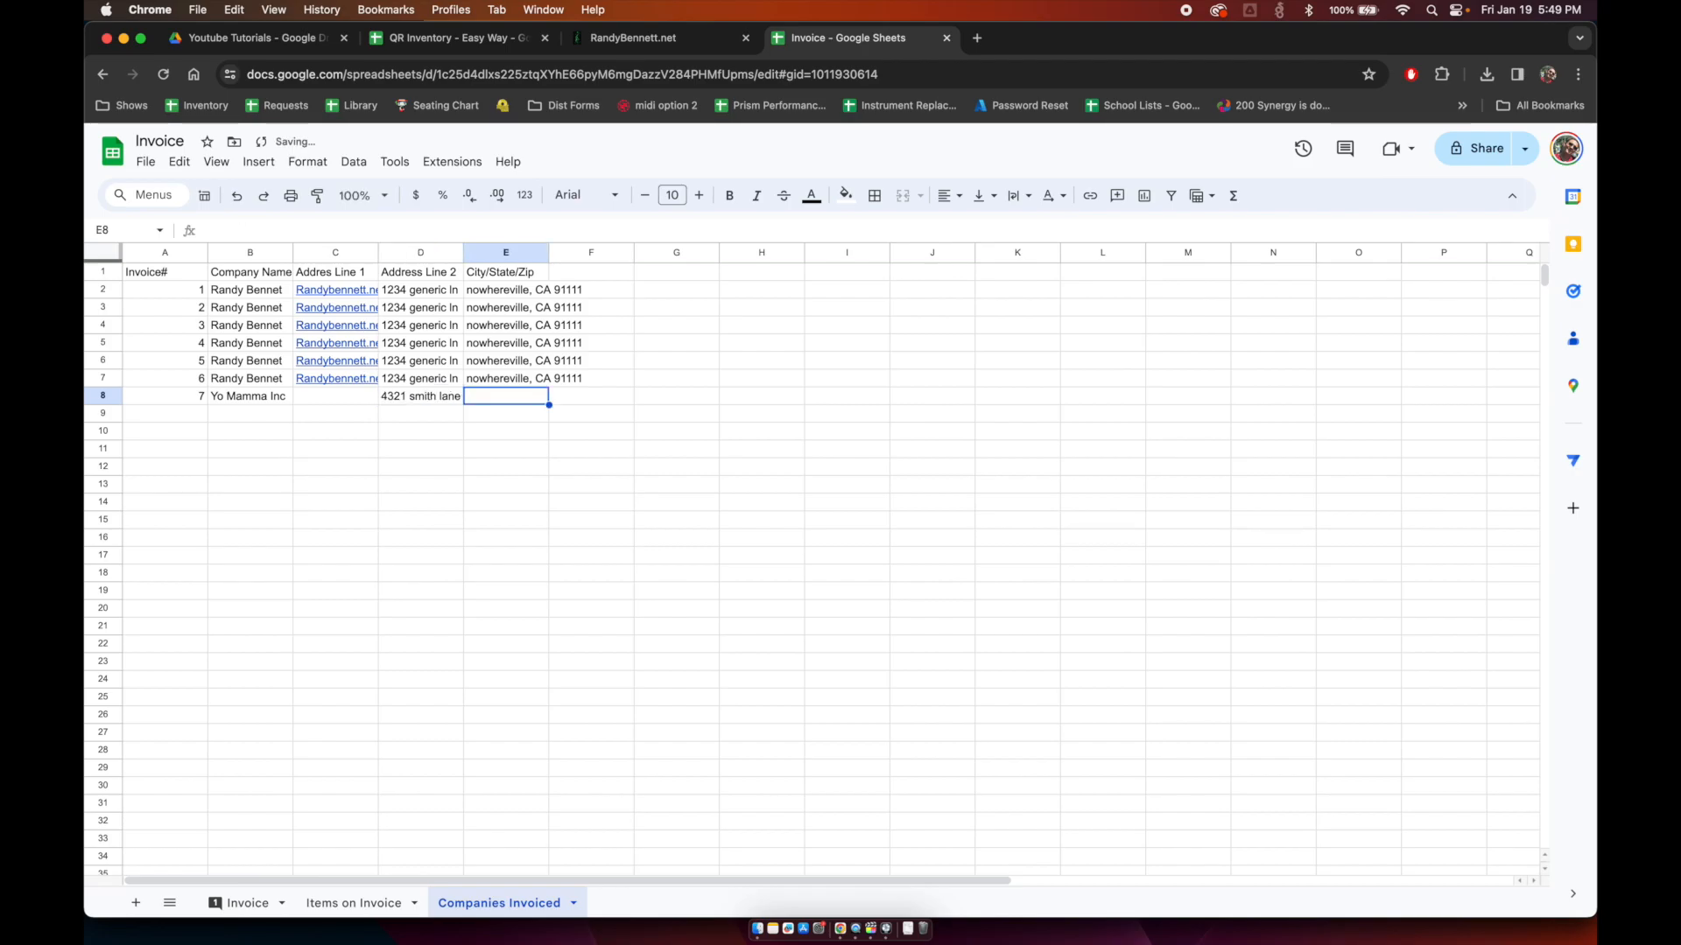
pyautogui.write('sand diego')
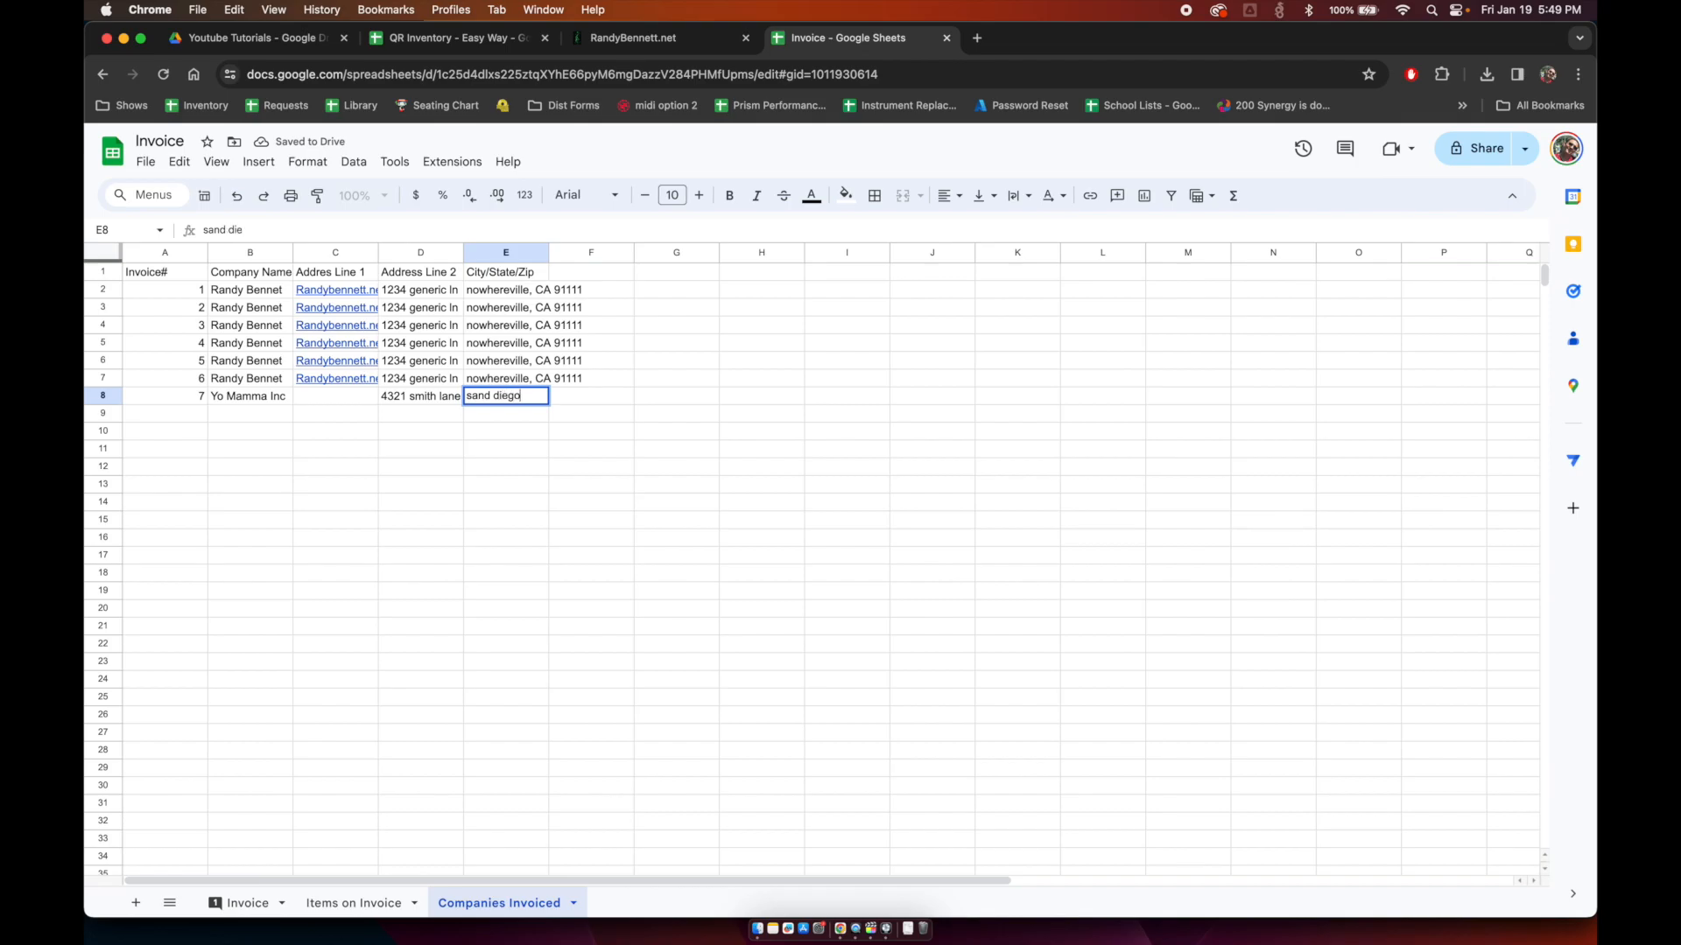
pyautogui.write(', CA 90000')
pyautogui.press('Return')
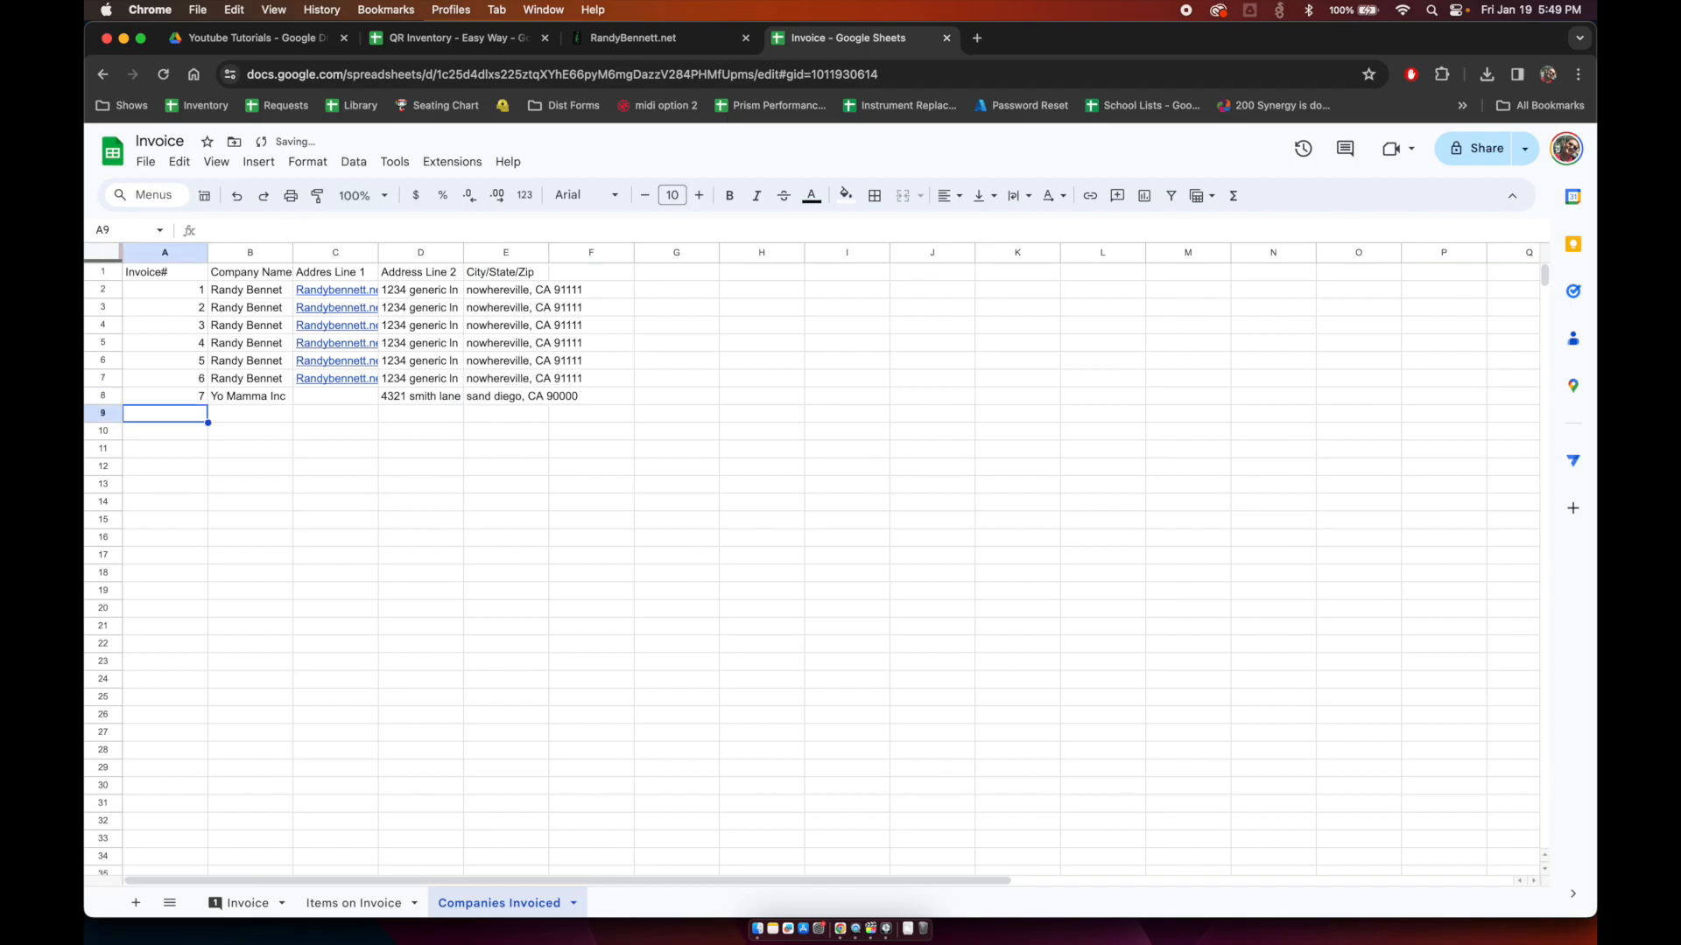
pyautogui.click(324, 904)
# Step: Set the Invoice tab's invoice number in F12 to 7 and check the looked-up lines in B12:B15
pyautogui.click(233, 903)
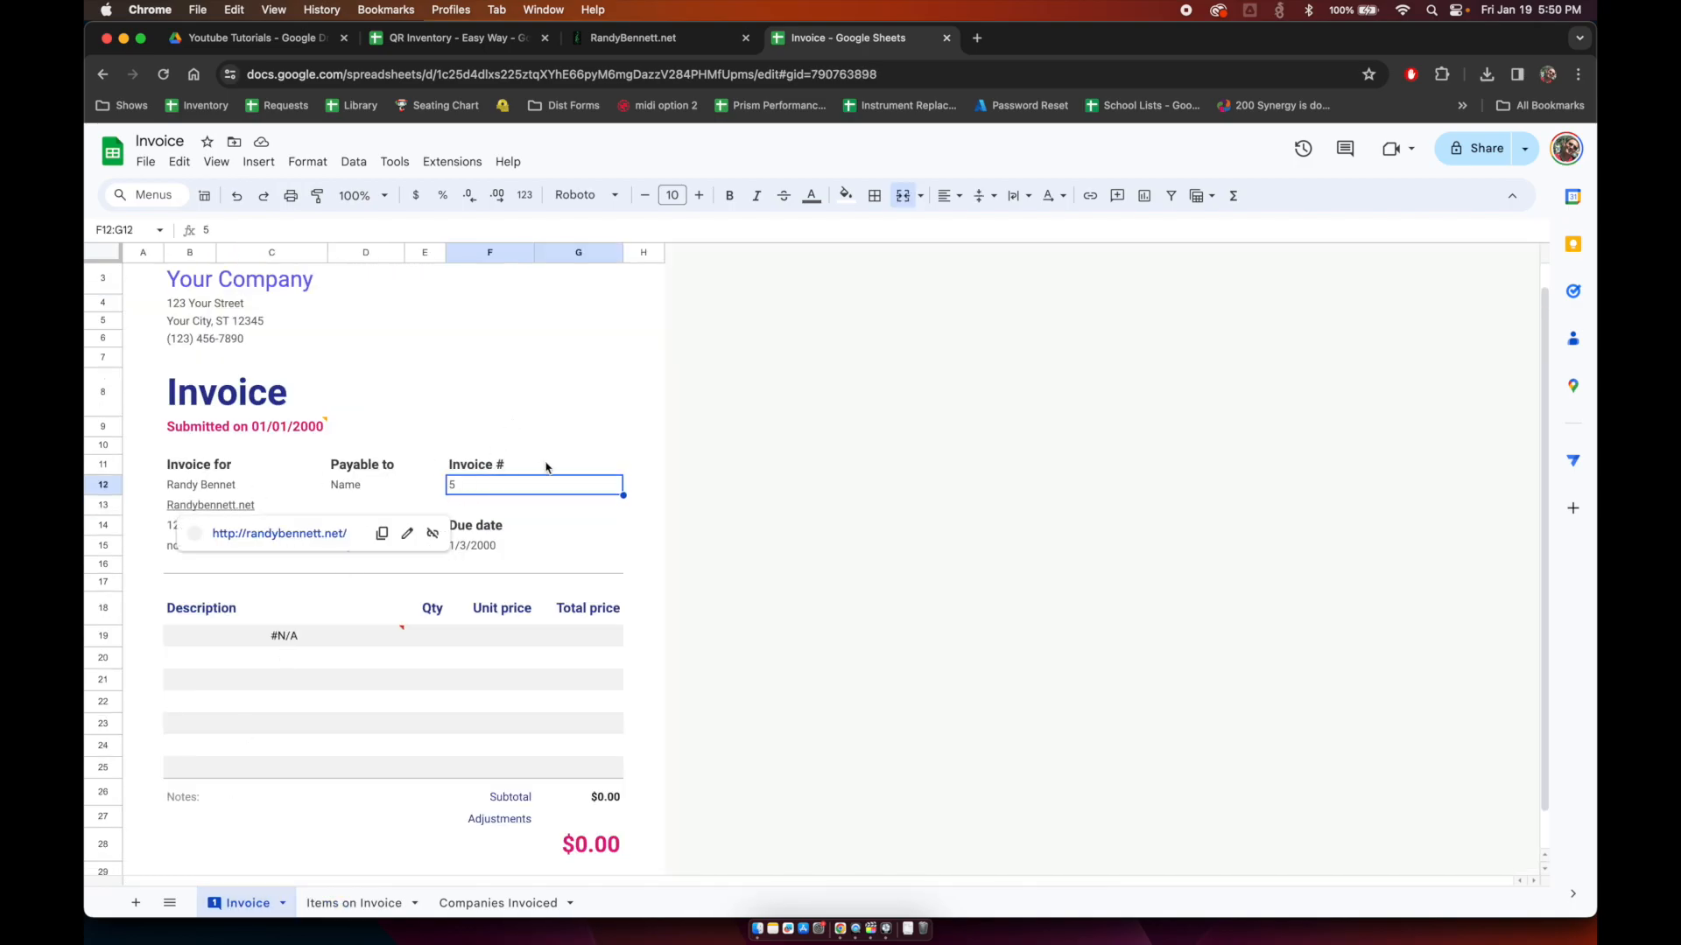
pyautogui.write('7')
pyautogui.press('Return')
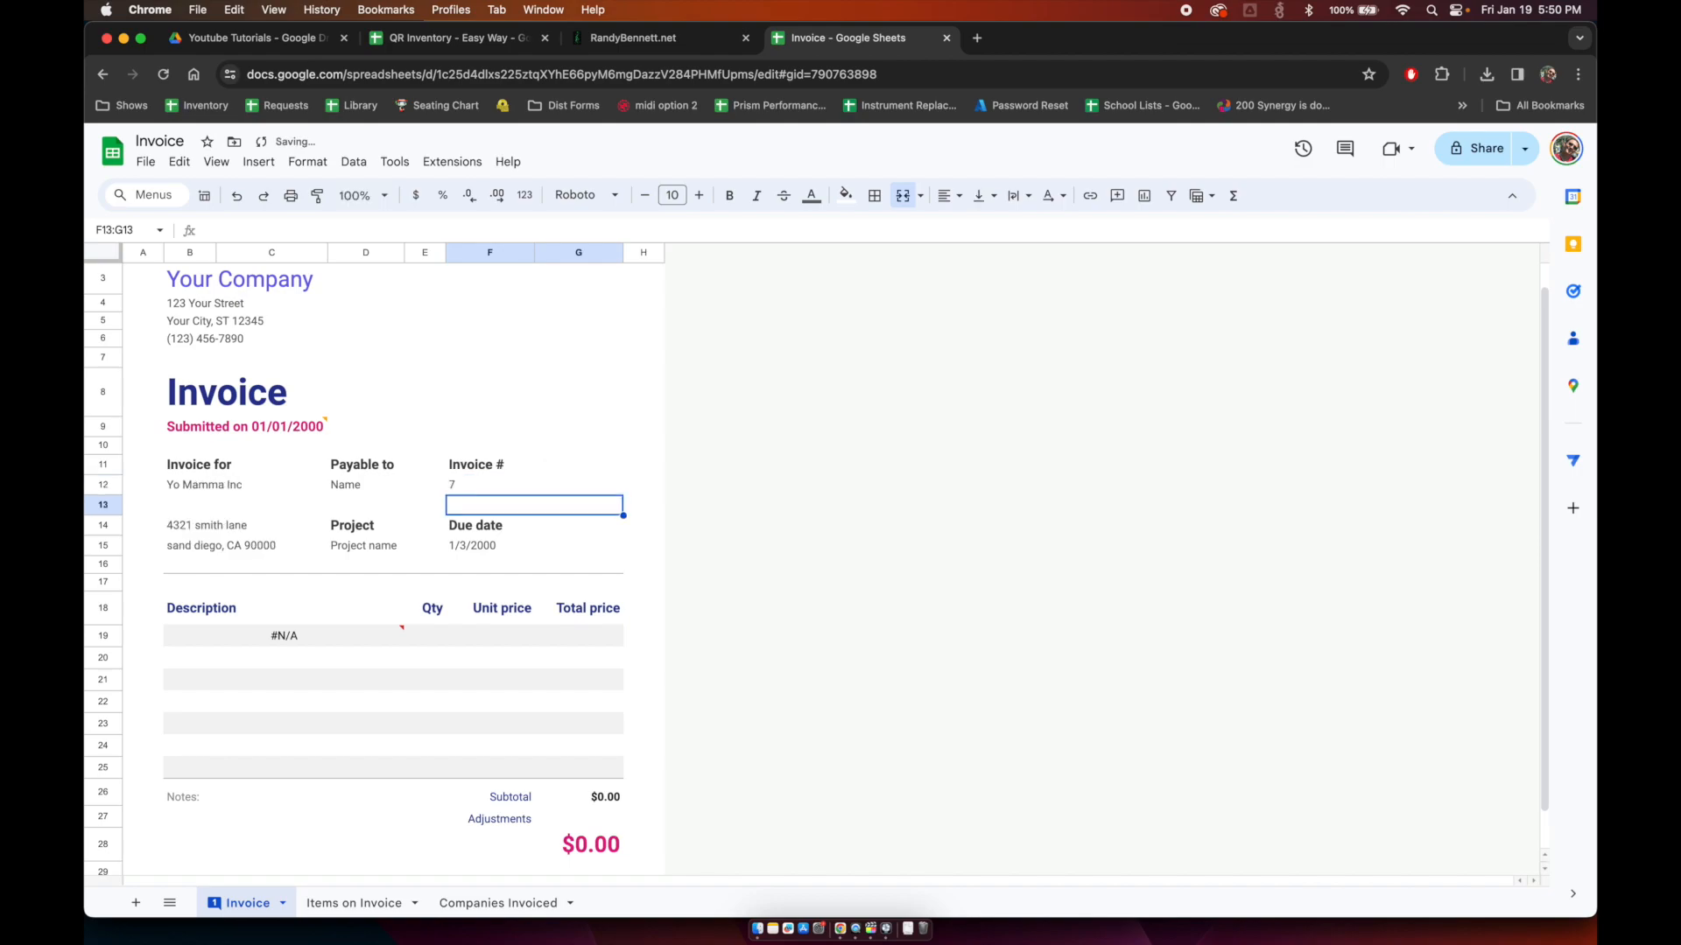
pyautogui.click(189, 488)
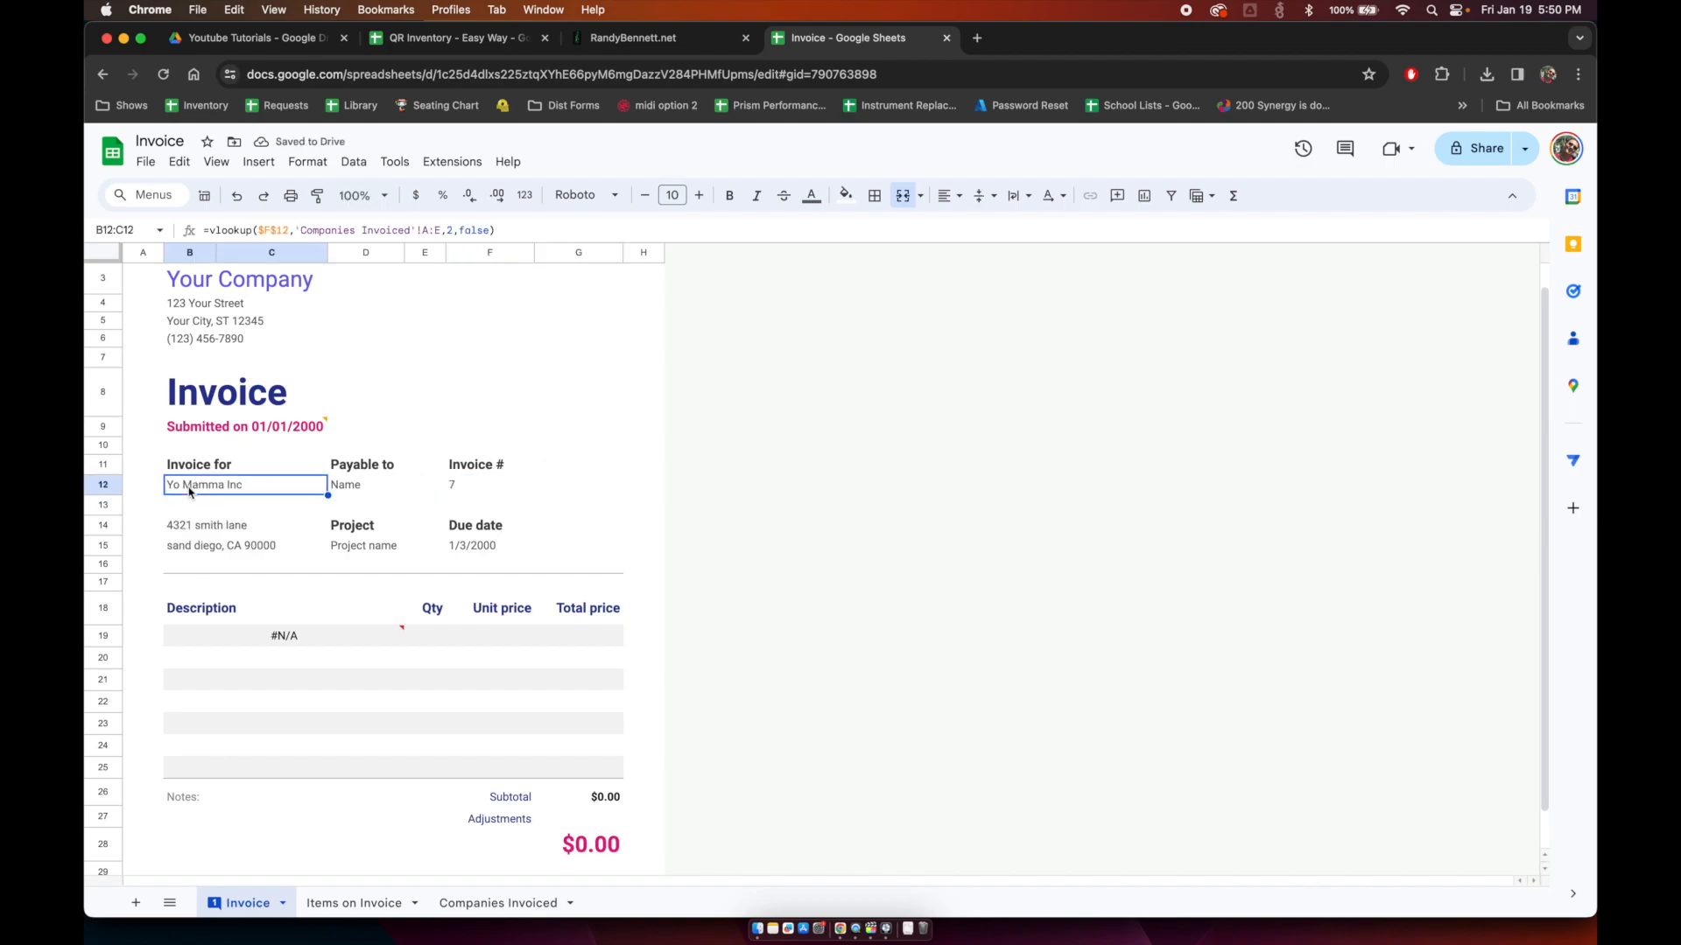
pyautogui.press('Down')
pyautogui.press('Down')
pyautogui.press('Down')
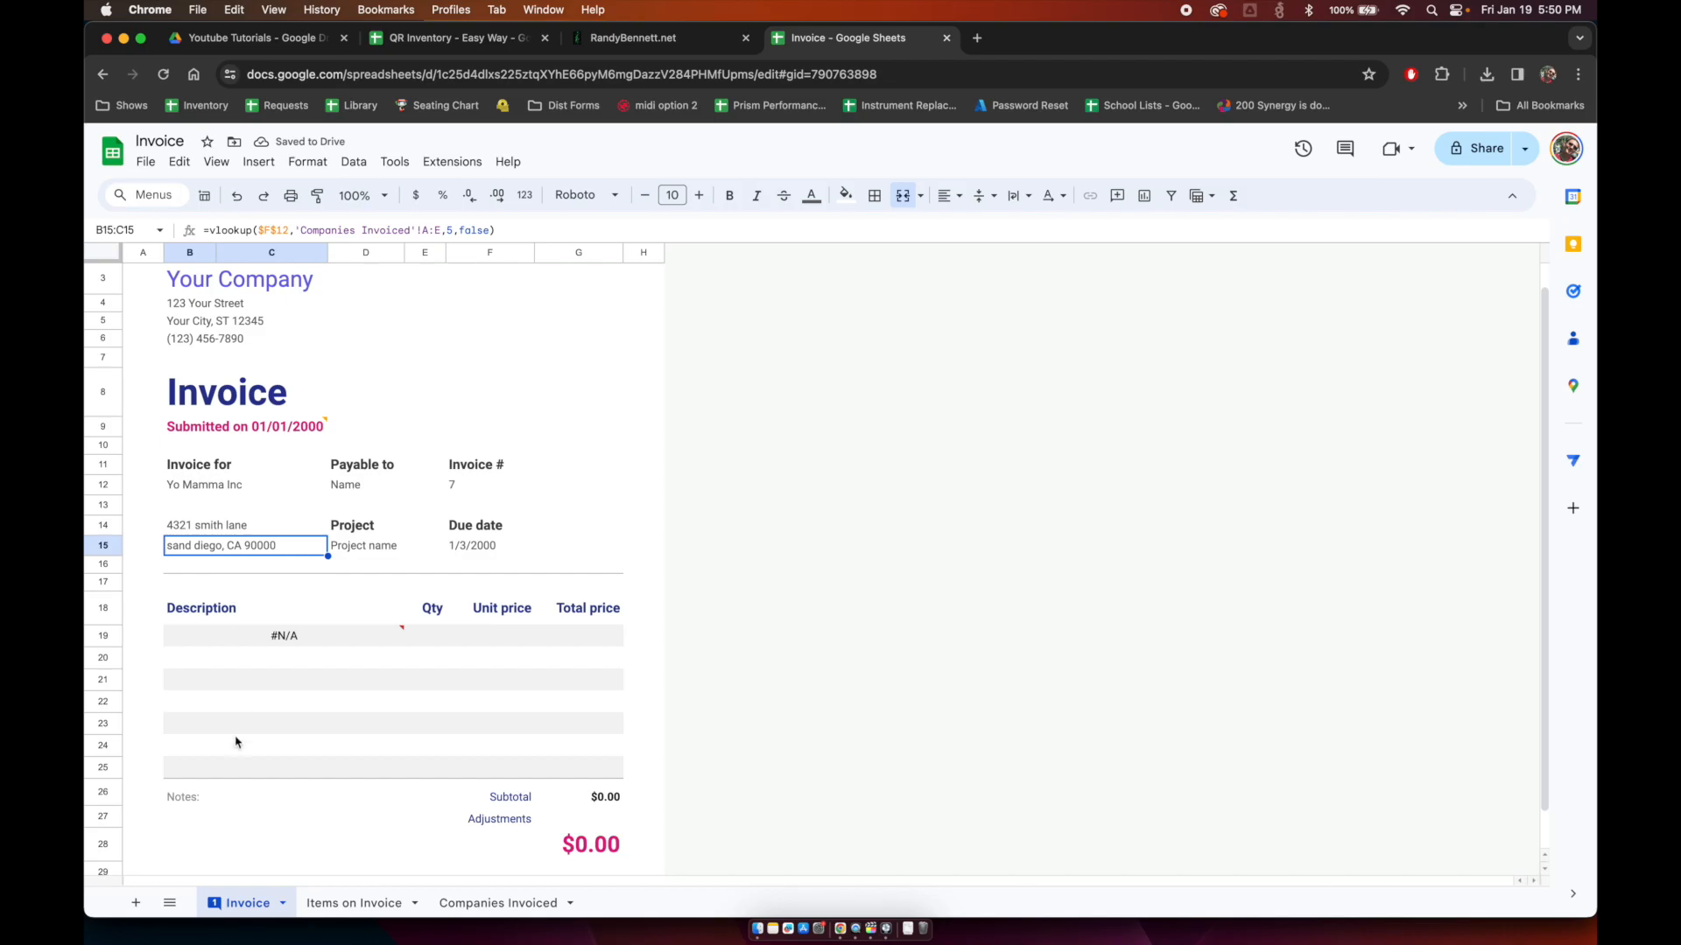
# Step: Add an Items on Invoice row for invoice 2: Laser engraving, quantity 100, unit price $5.00
pyautogui.click(356, 903)
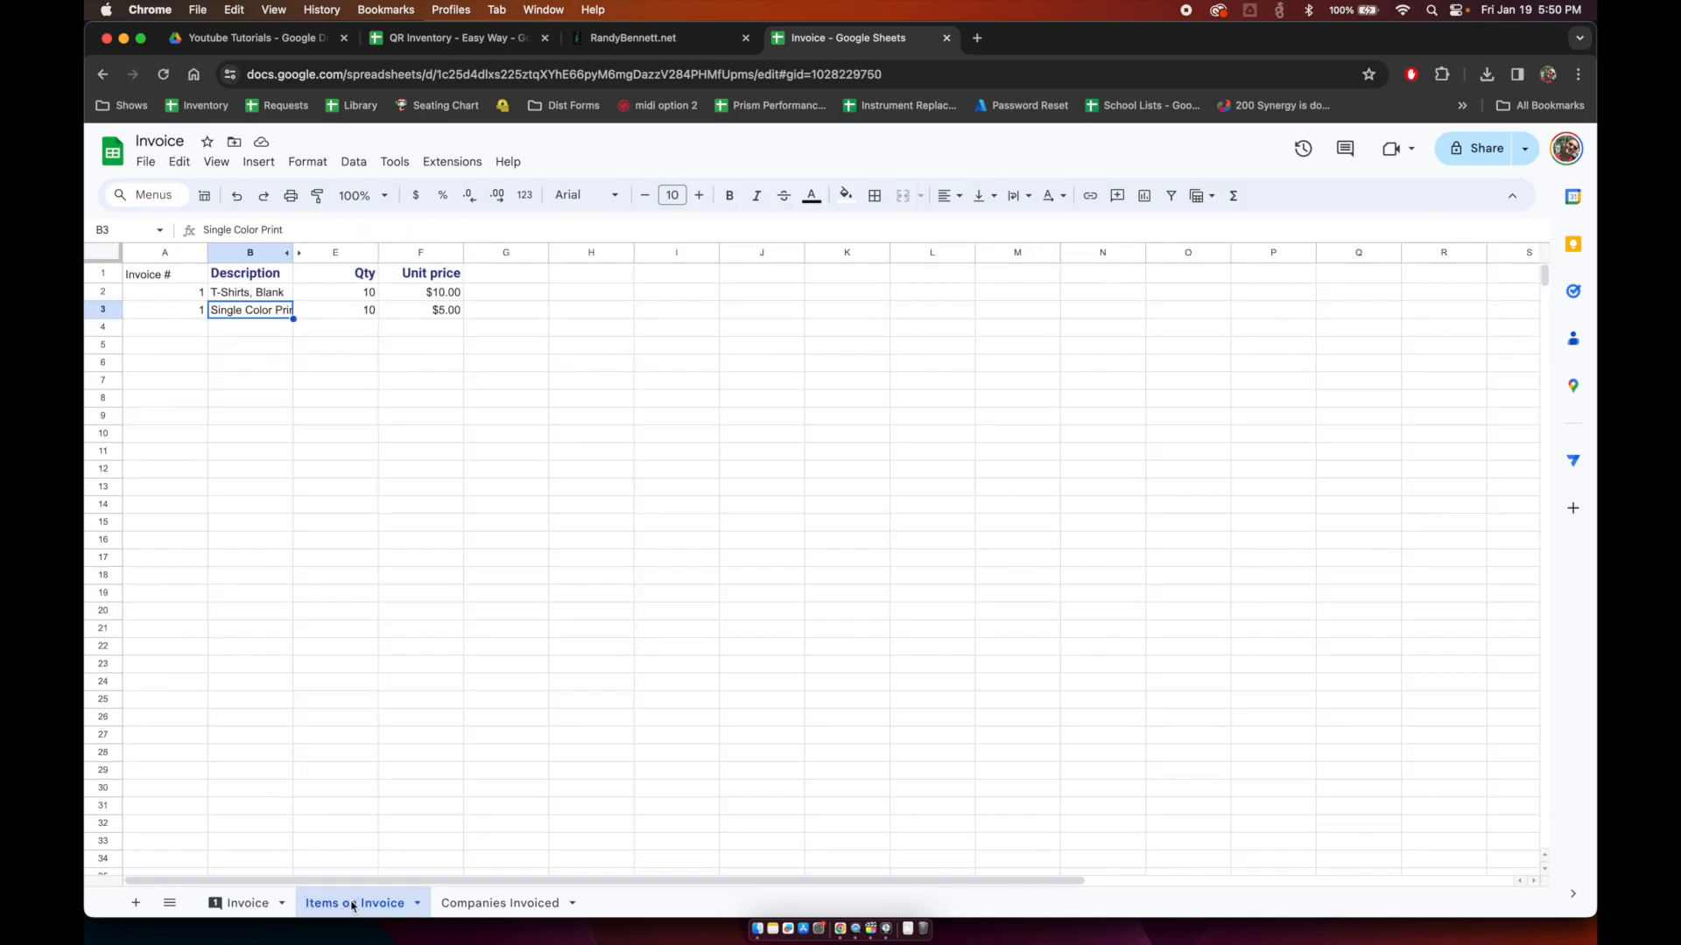
pyautogui.click(164, 327)
pyautogui.write('2')
pyautogui.press('Tab')
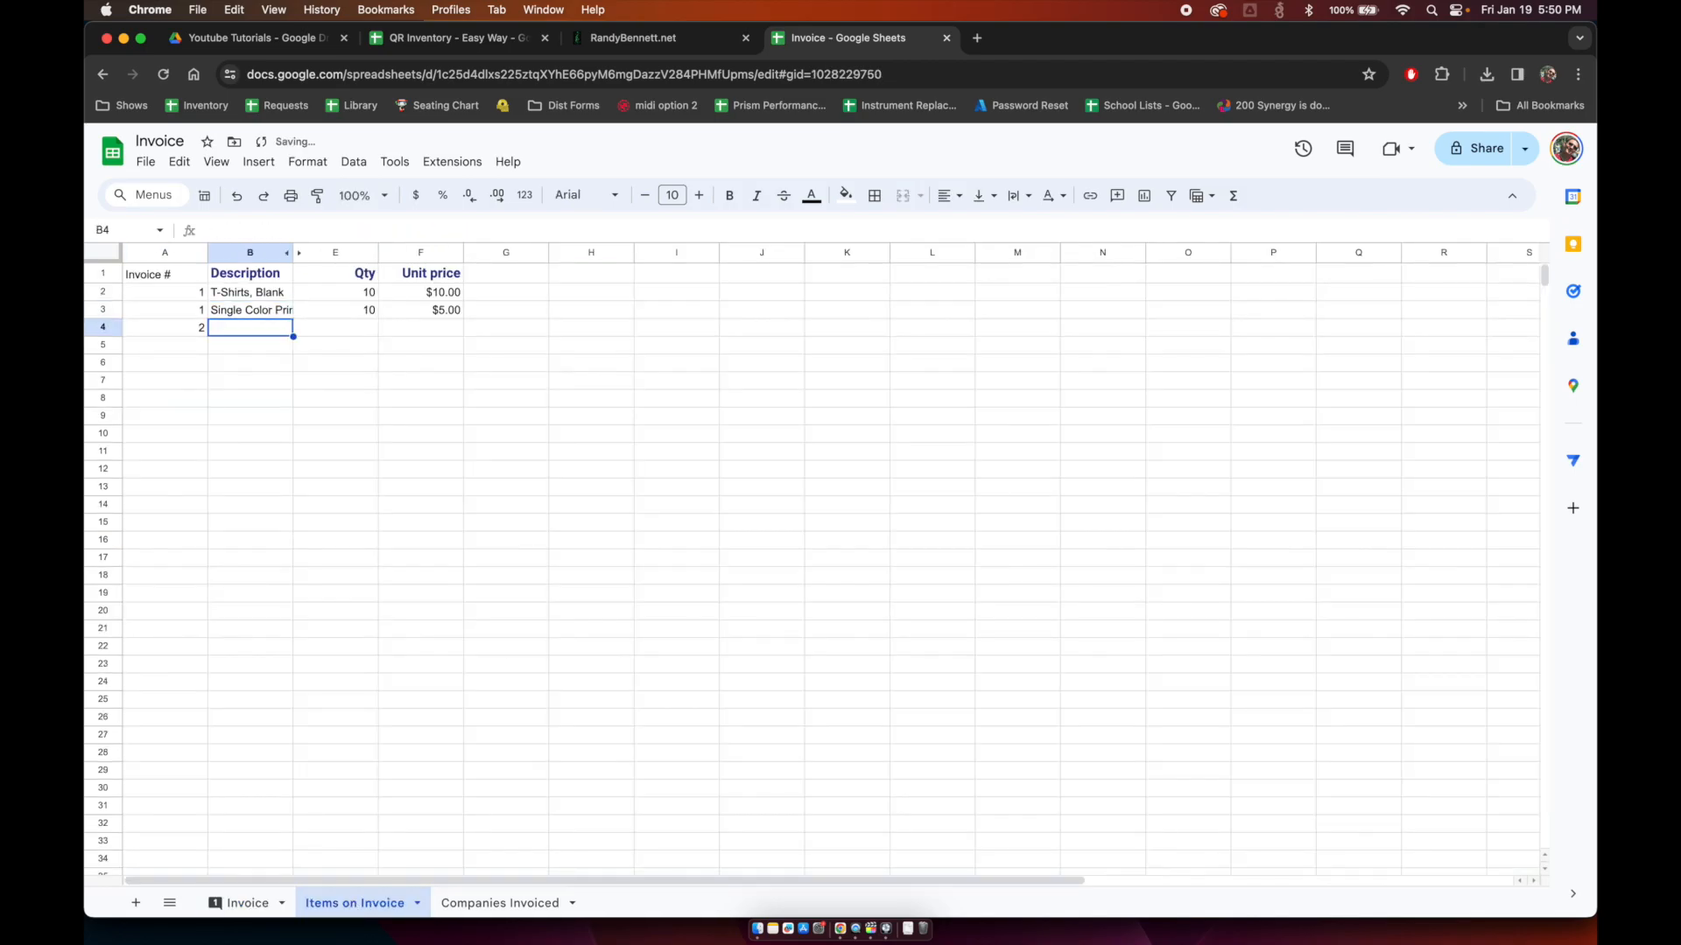
pyautogui.write('Laser')
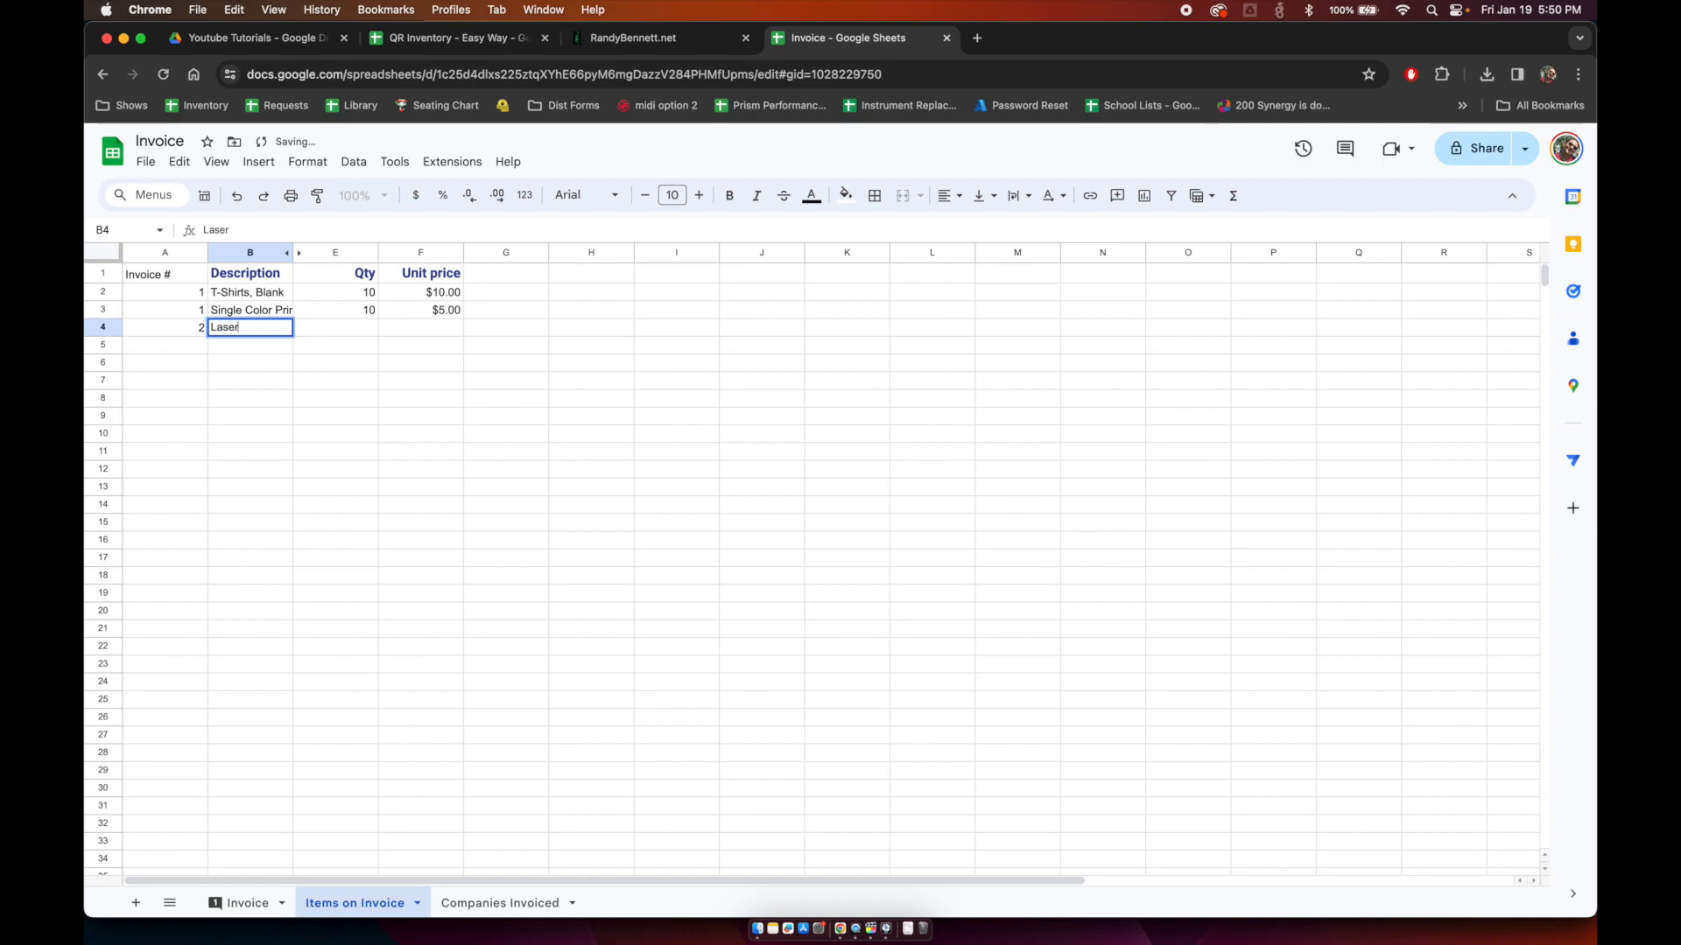
pyautogui.write(' engraving')
pyautogui.press('Tab')
pyautogui.write('100')
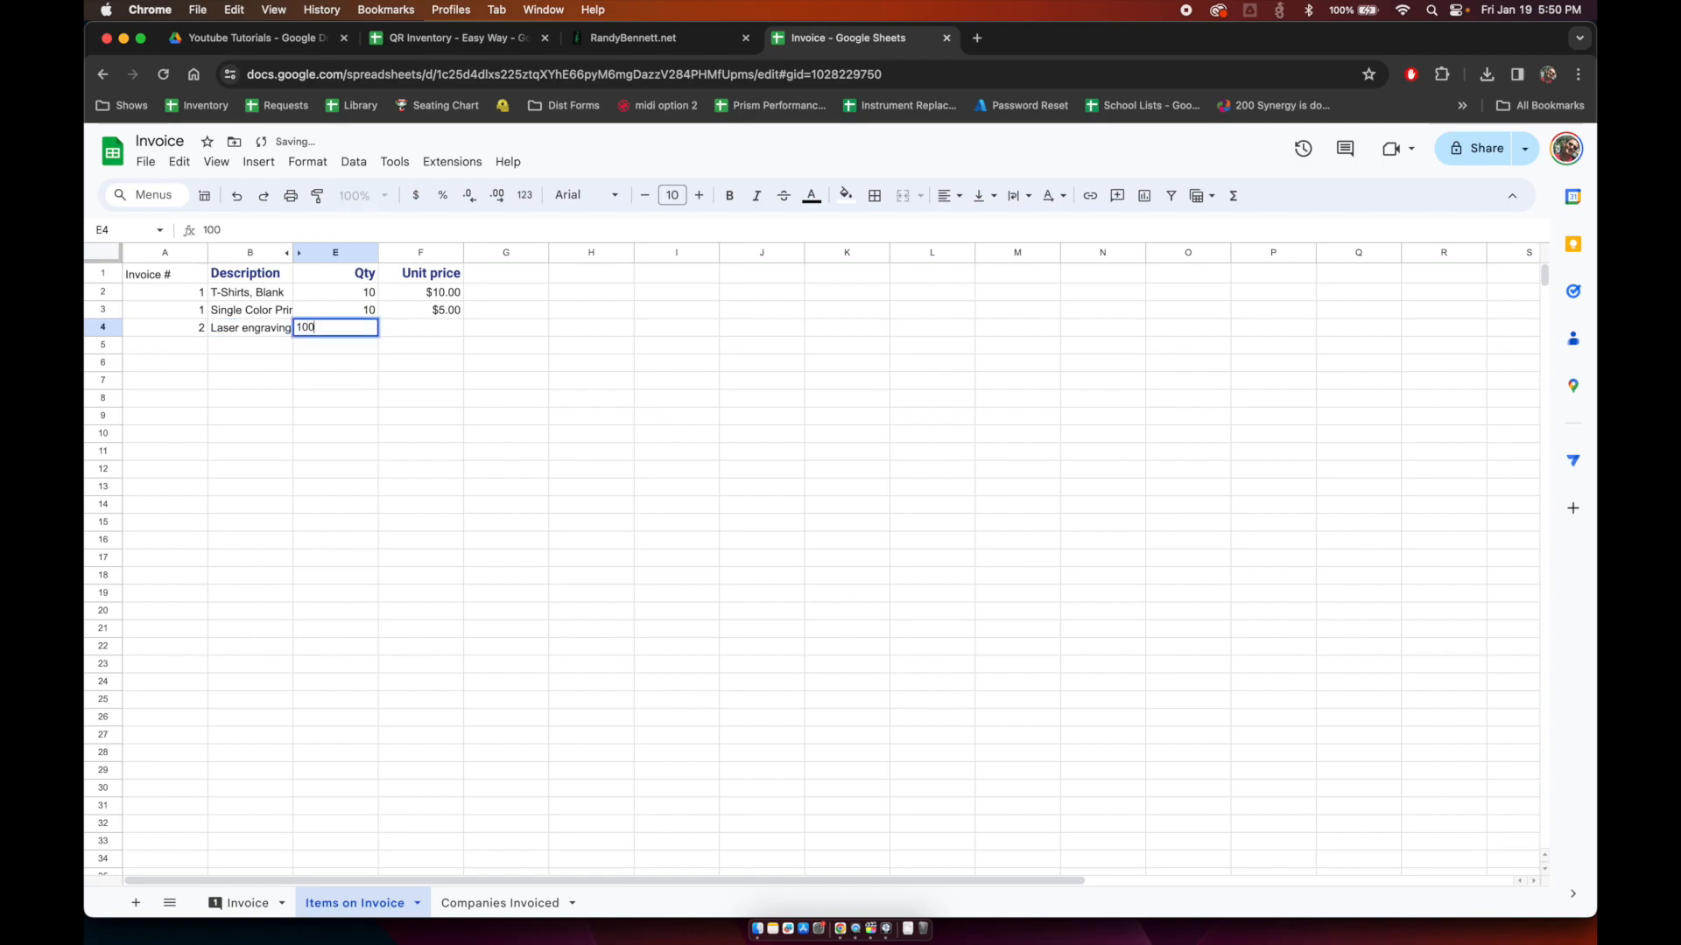
pyautogui.press('Tab')
pyautogui.write('5')
pyautogui.press('Return')
# Step: Add a row for invoice 3: laser engraving, quantity 5, unit price corrected to $7.00
pyautogui.write('3')
pyautogui.press('Tab')
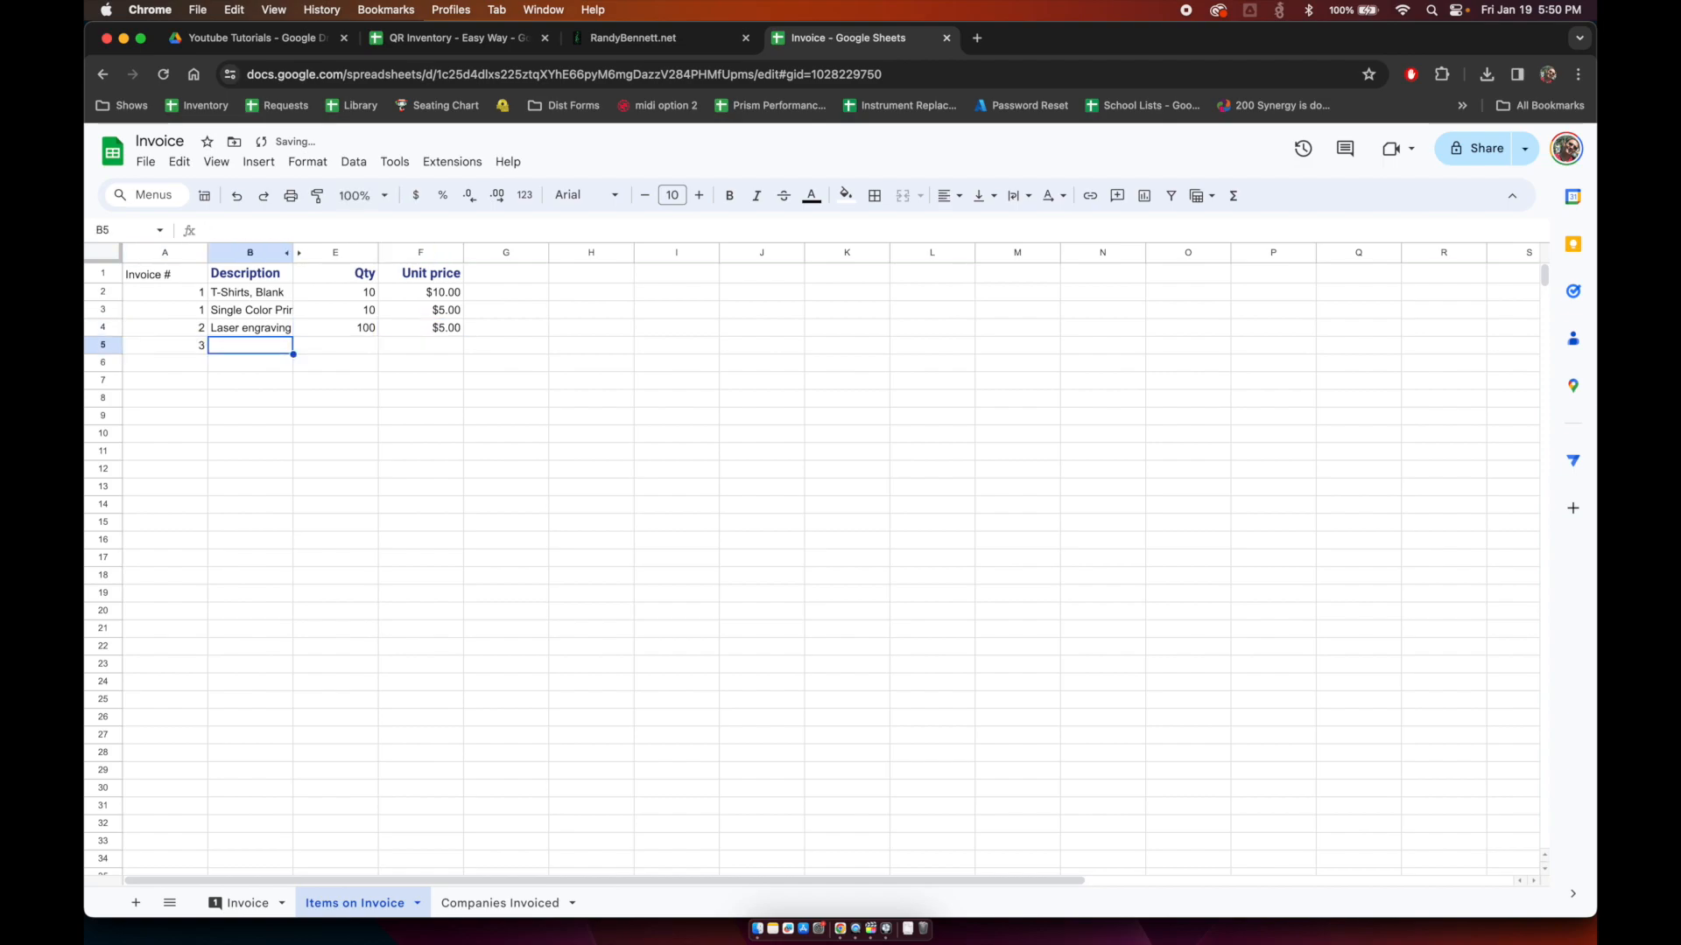
pyautogui.write('laser engraving')
pyautogui.press('Tab')
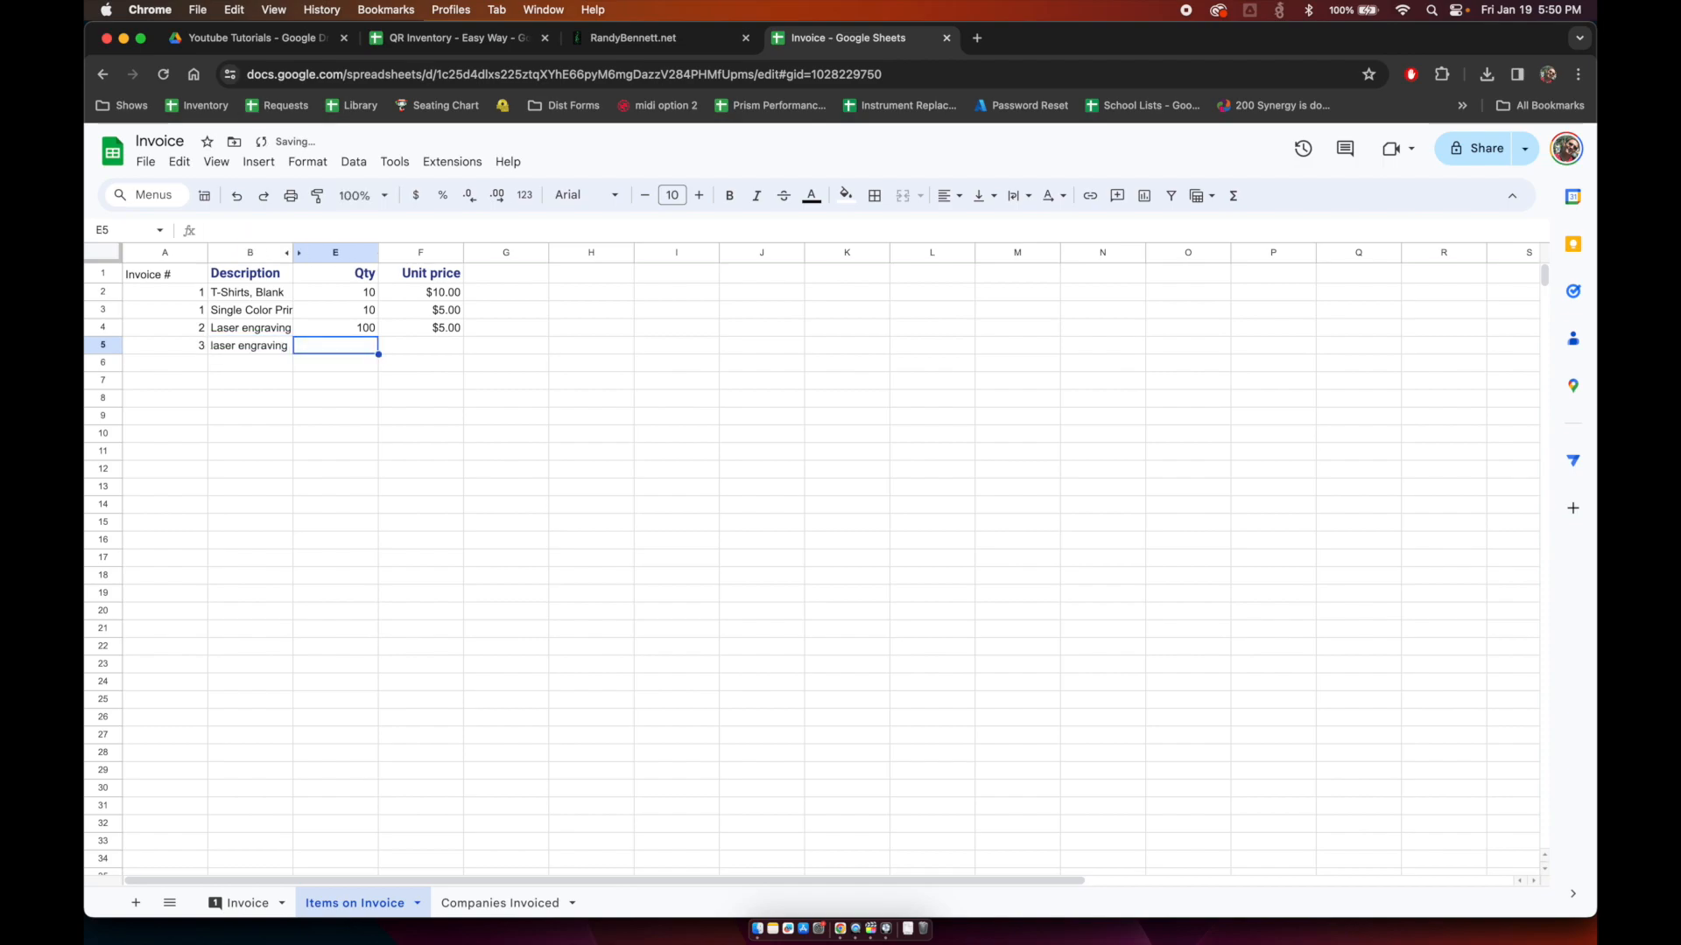
pyautogui.write('5')
pyautogui.press('Tab')
pyautogui.write('5')
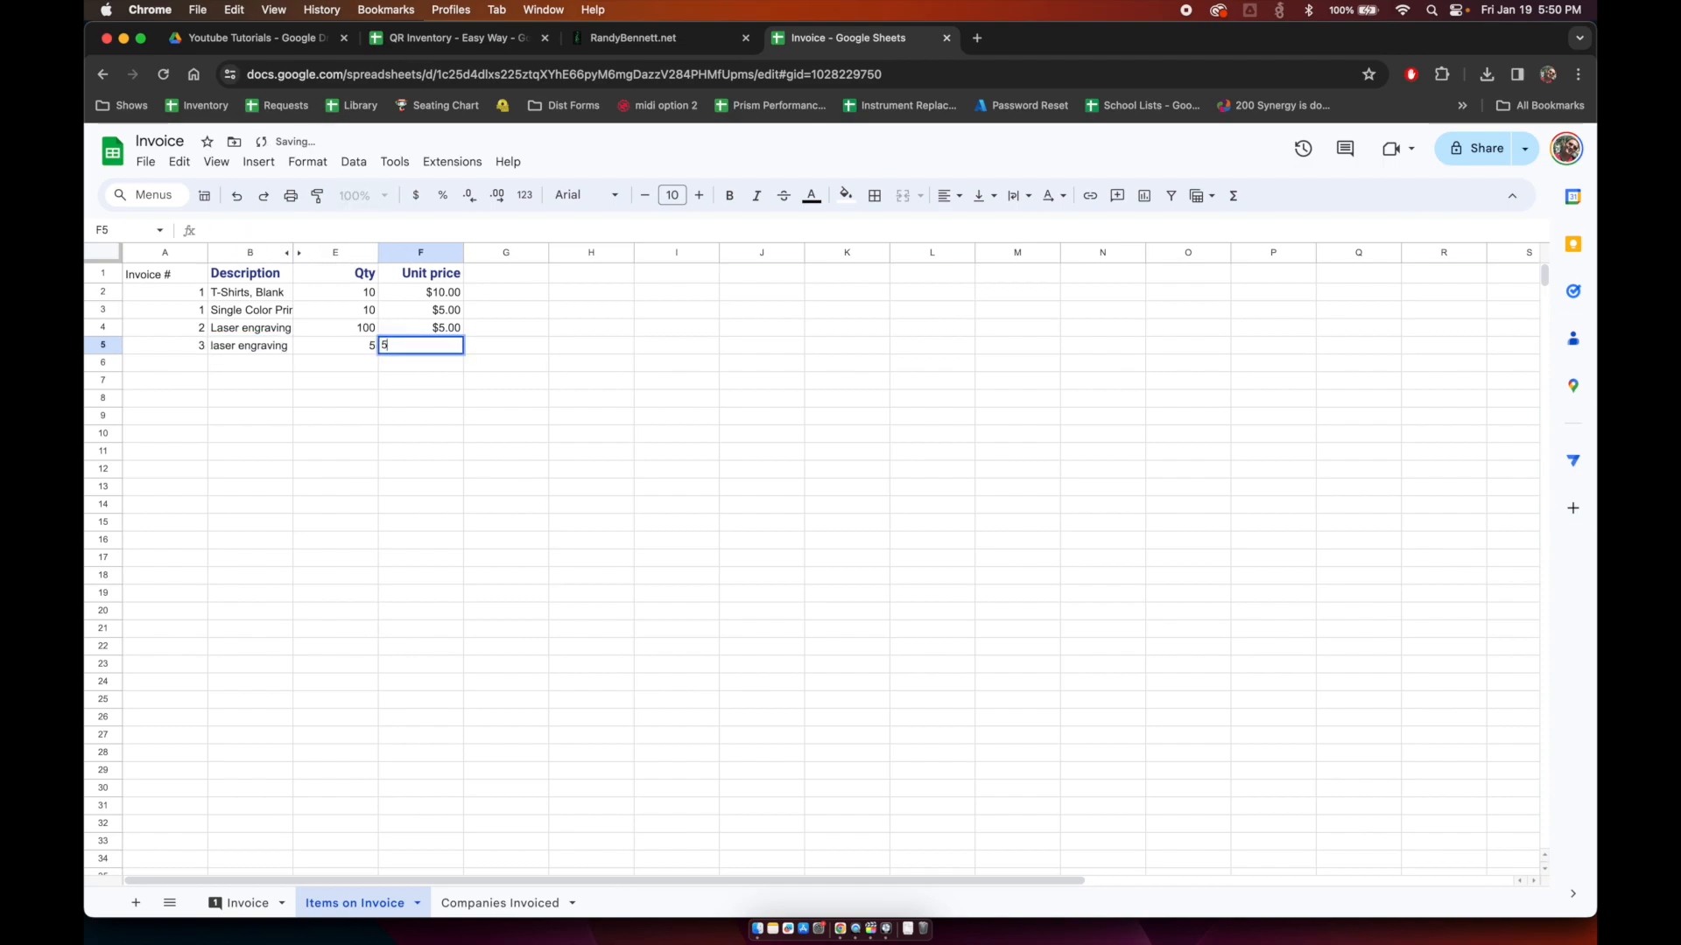
pyautogui.press('Return')
pyautogui.press('Up')
pyautogui.press('Right')
pyautogui.press('Right')
pyautogui.press('Right')
pyautogui.write('7')
pyautogui.press('Return')
pyautogui.press('Left')
pyautogui.press('Left')
pyautogui.press('Left')
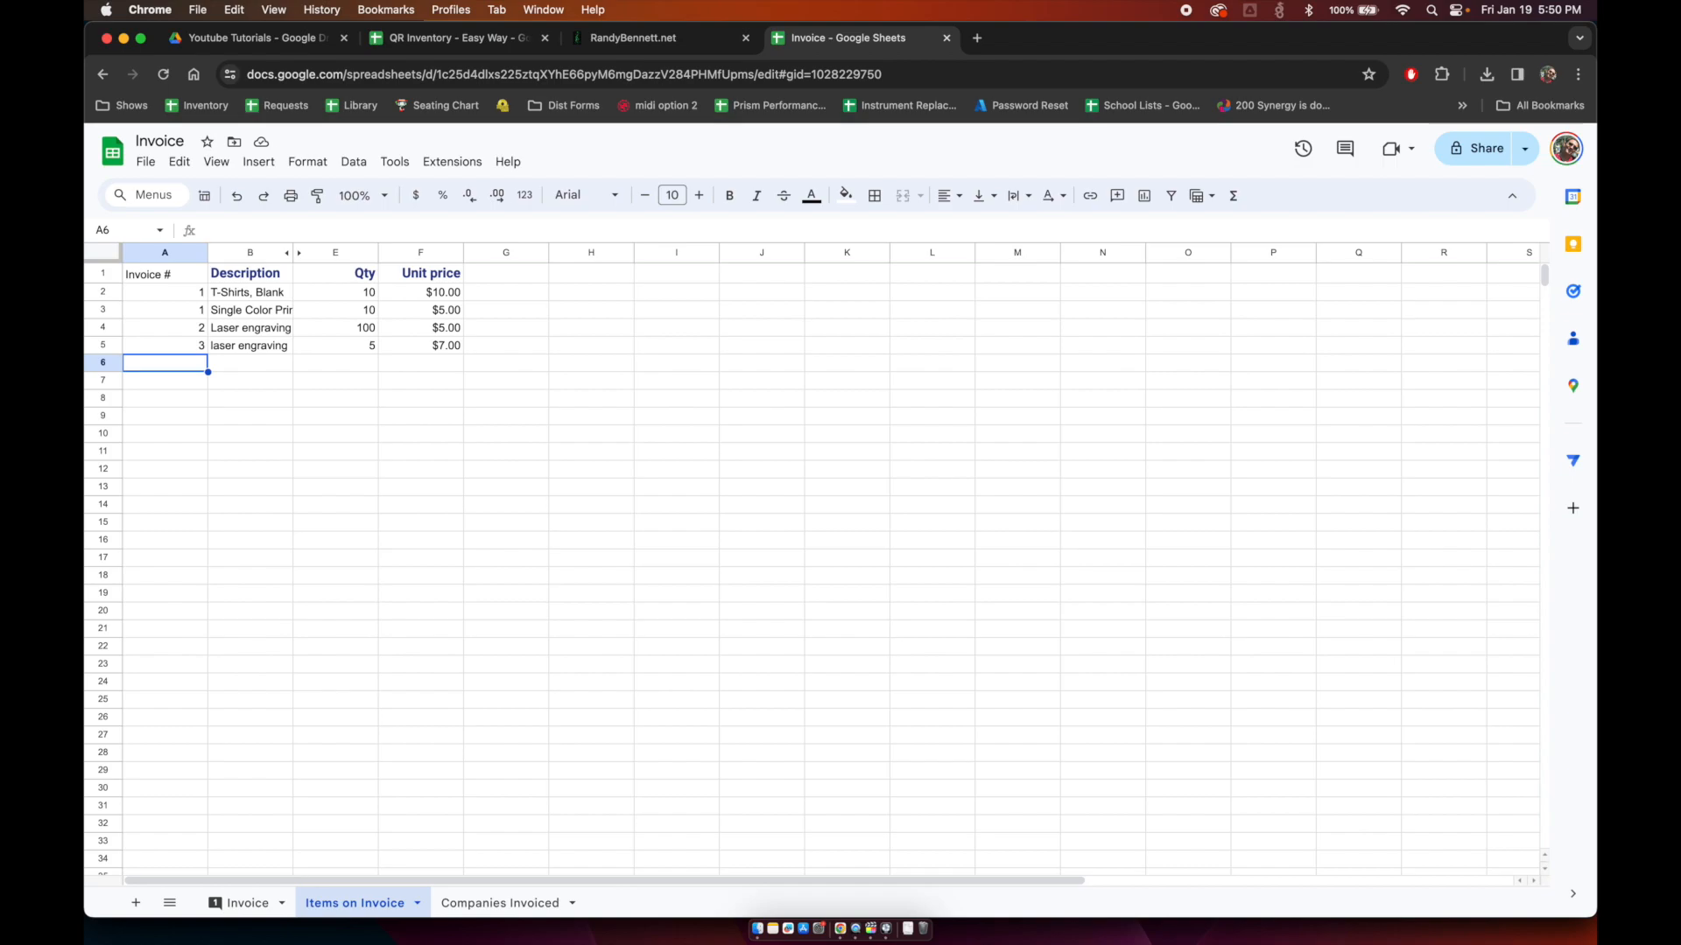
# Step: Add a row for invoice 4: 'T-Shirts, White', quantity 50, unit price $10.00
pyautogui.write('4')
pyautogui.press('Tab')
pyautogui.write('T')
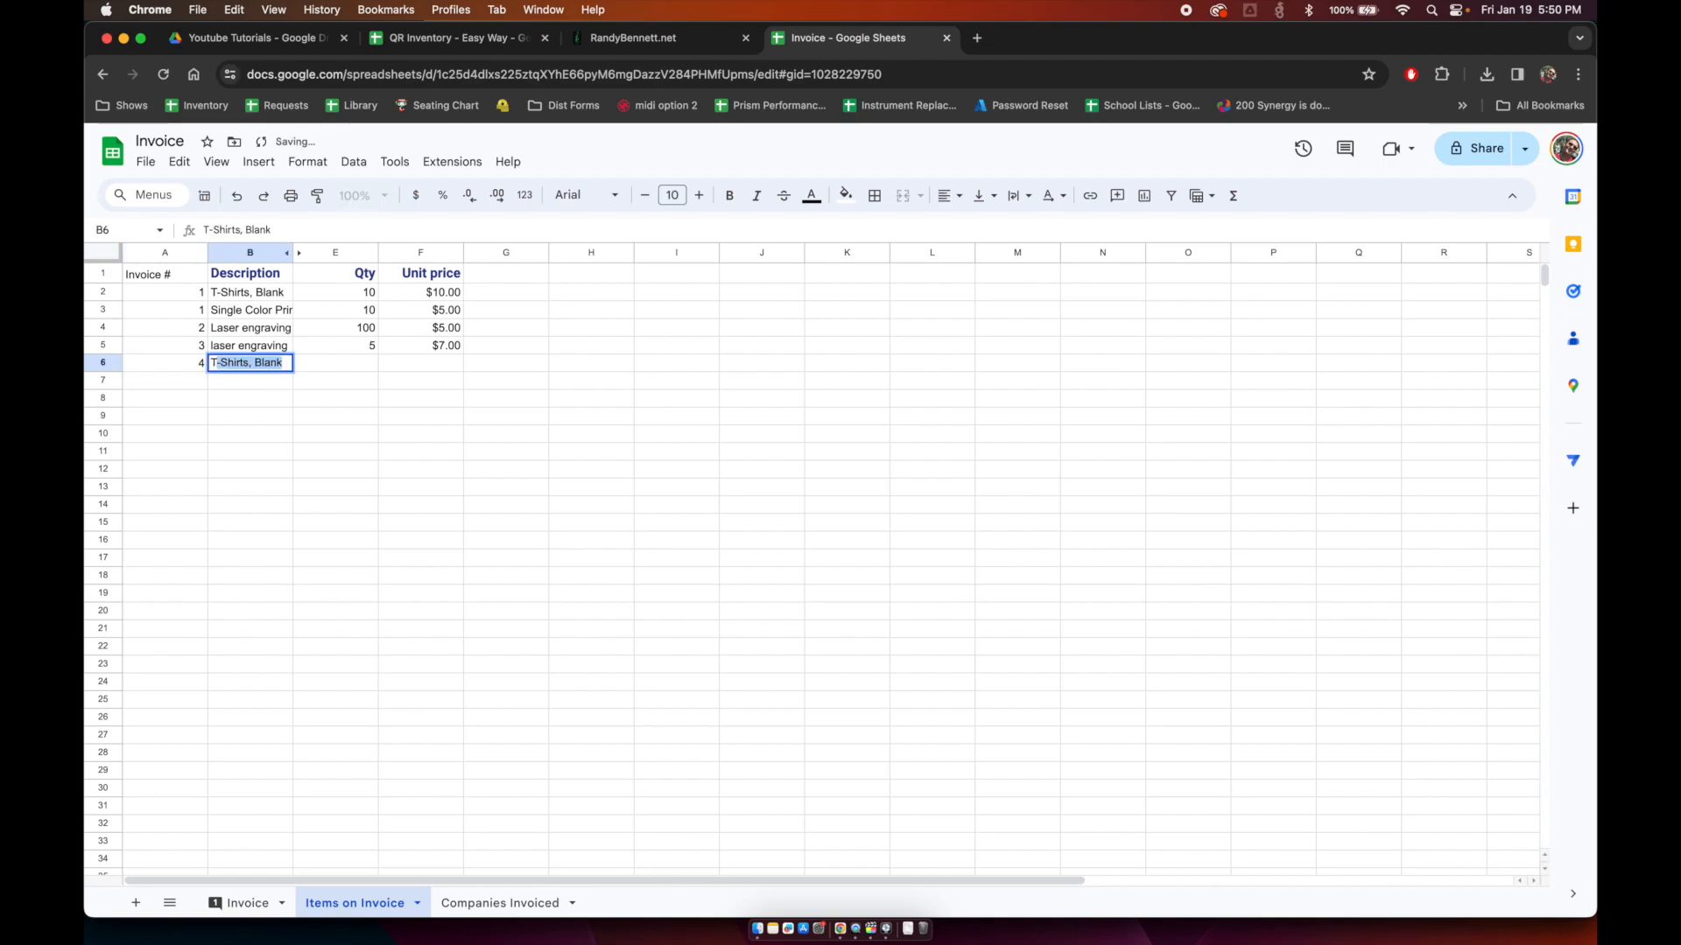
pyautogui.press('Tab')
pyautogui.press('Left')
pyautogui.press('Return')
pyautogui.press('BackSpace')
pyautogui.press('BackSpace')
pyautogui.press('BackSpace')
pyautogui.press('BackSpace')
pyautogui.press('BackSpace')
pyautogui.write('White')
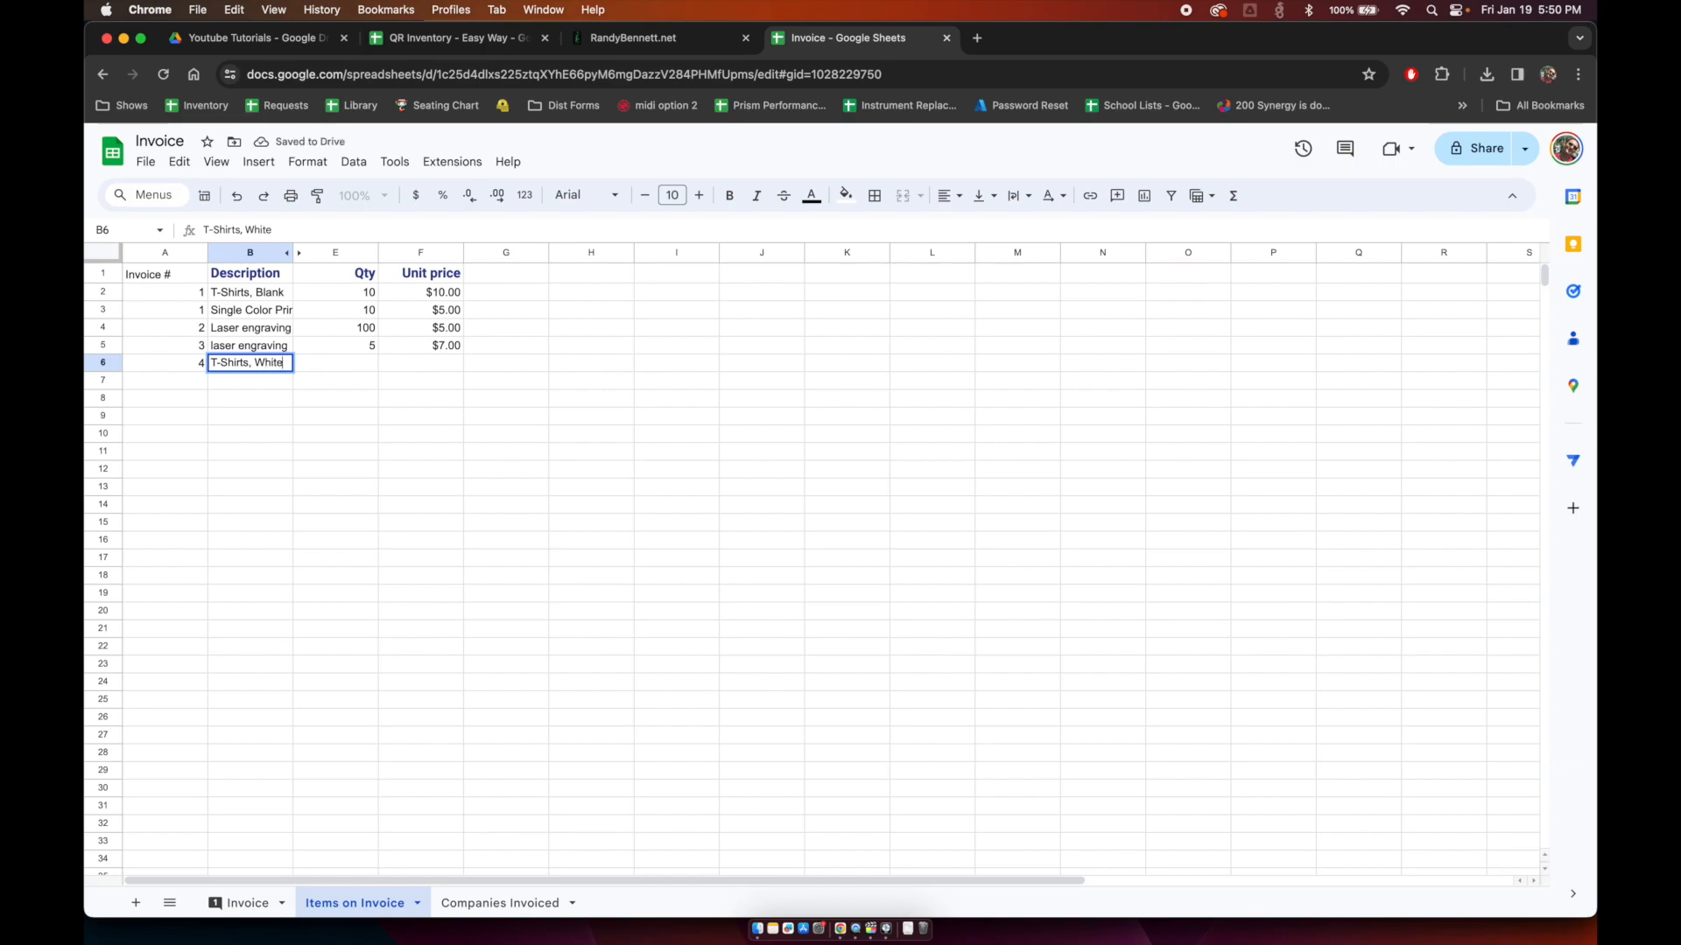
pyautogui.press('Tab')
pyautogui.write('50')
pyautogui.press('Tab')
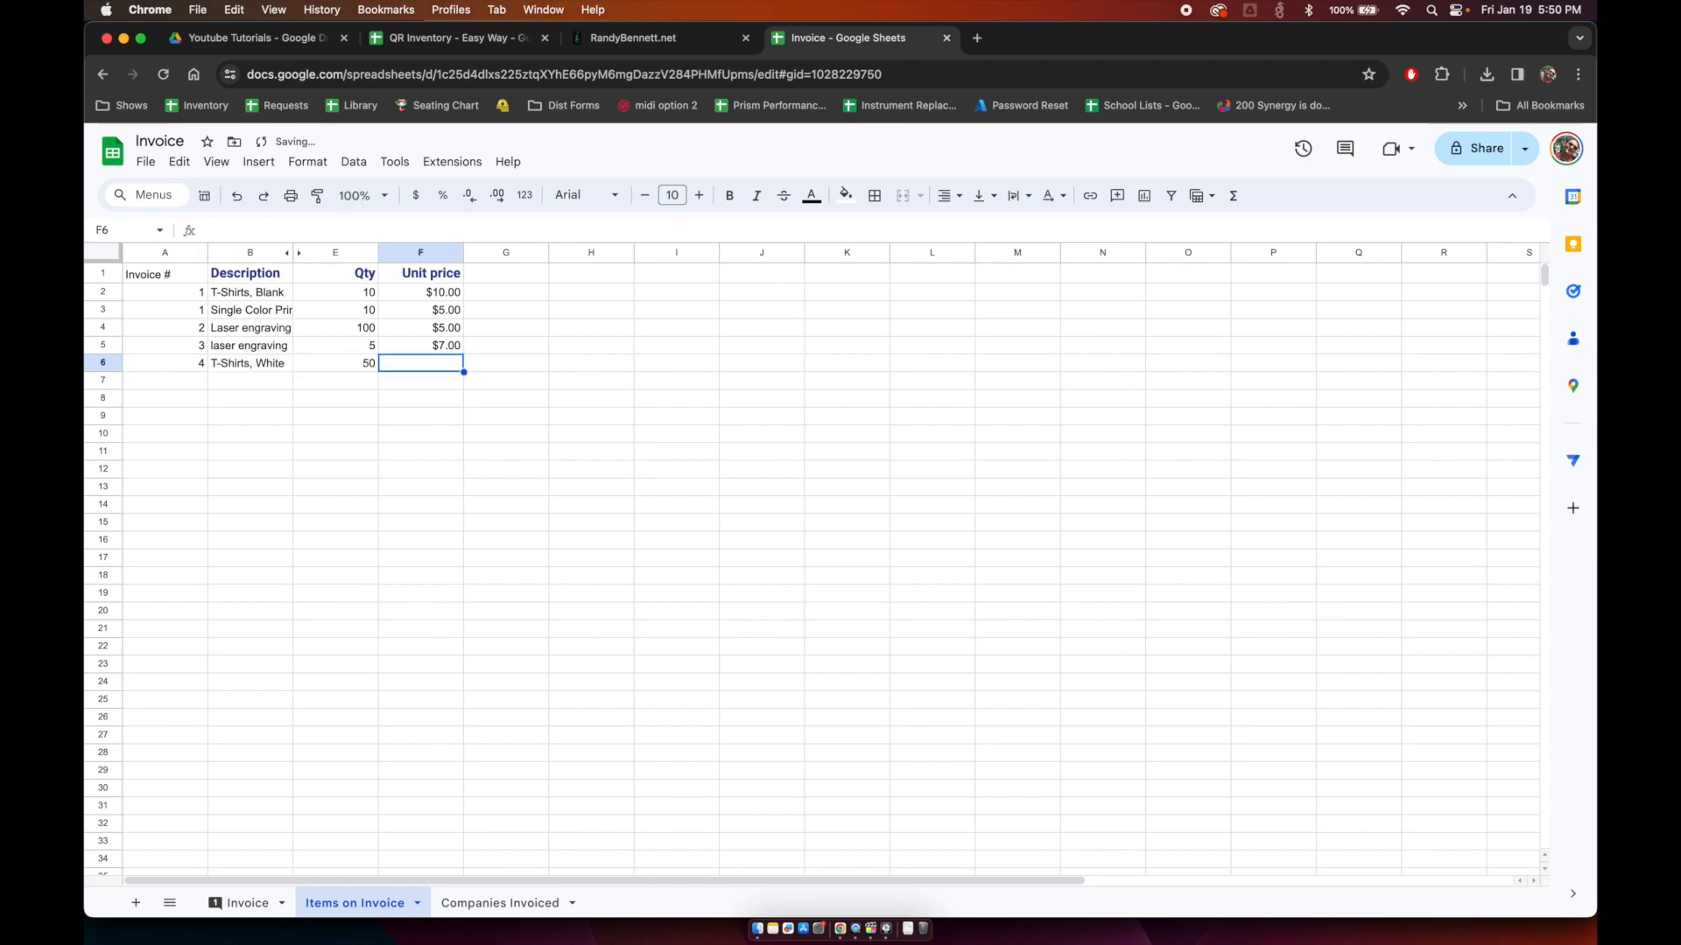
pyautogui.write('10')
pyautogui.press('Return')
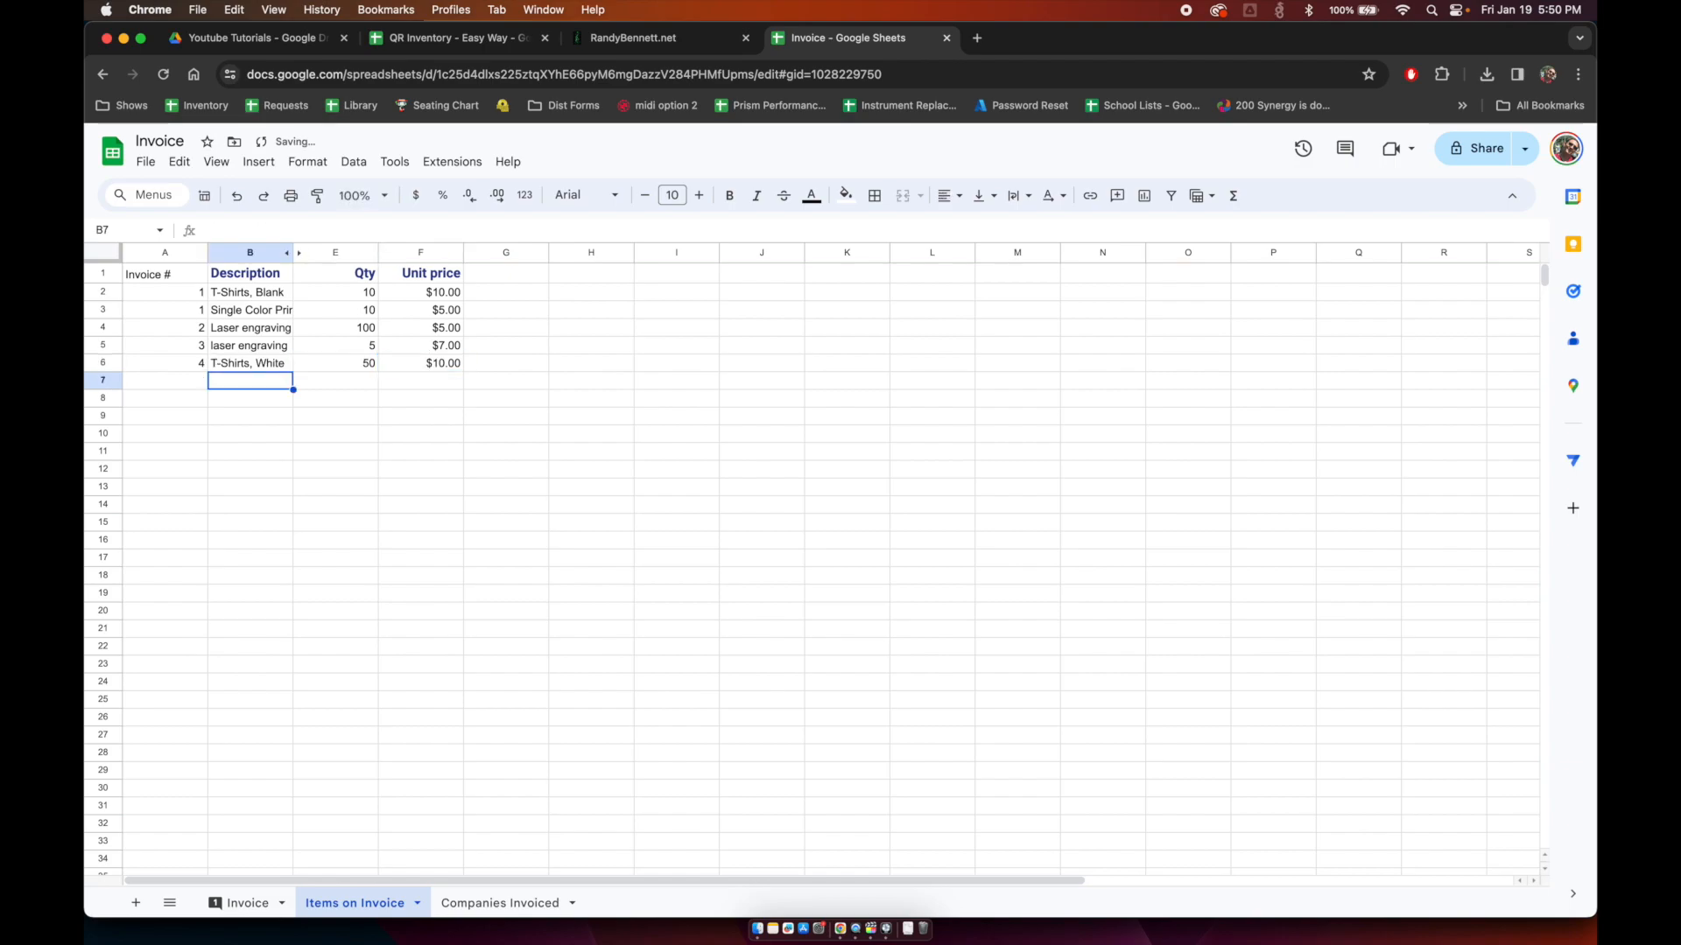
# Step: Add a Single Color Print row for invoice 4 with quantity 50 at $4.00
pyautogui.write('Single Color Print')
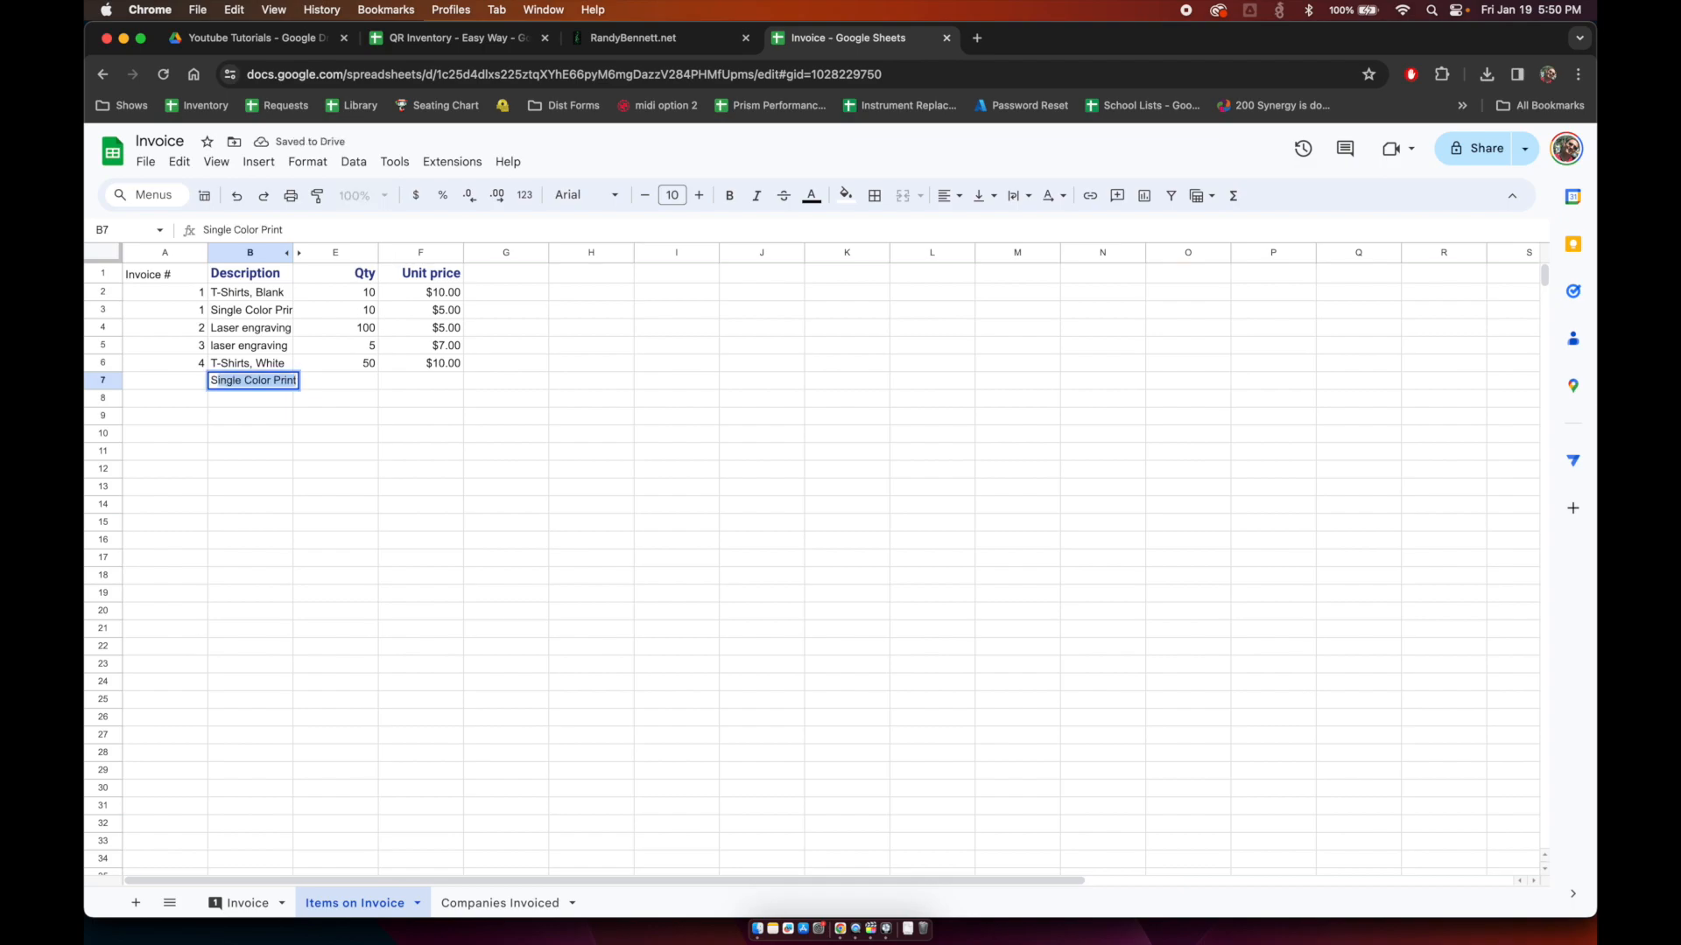
pyautogui.press('Tab')
pyautogui.write('50')
pyautogui.press('Tab')
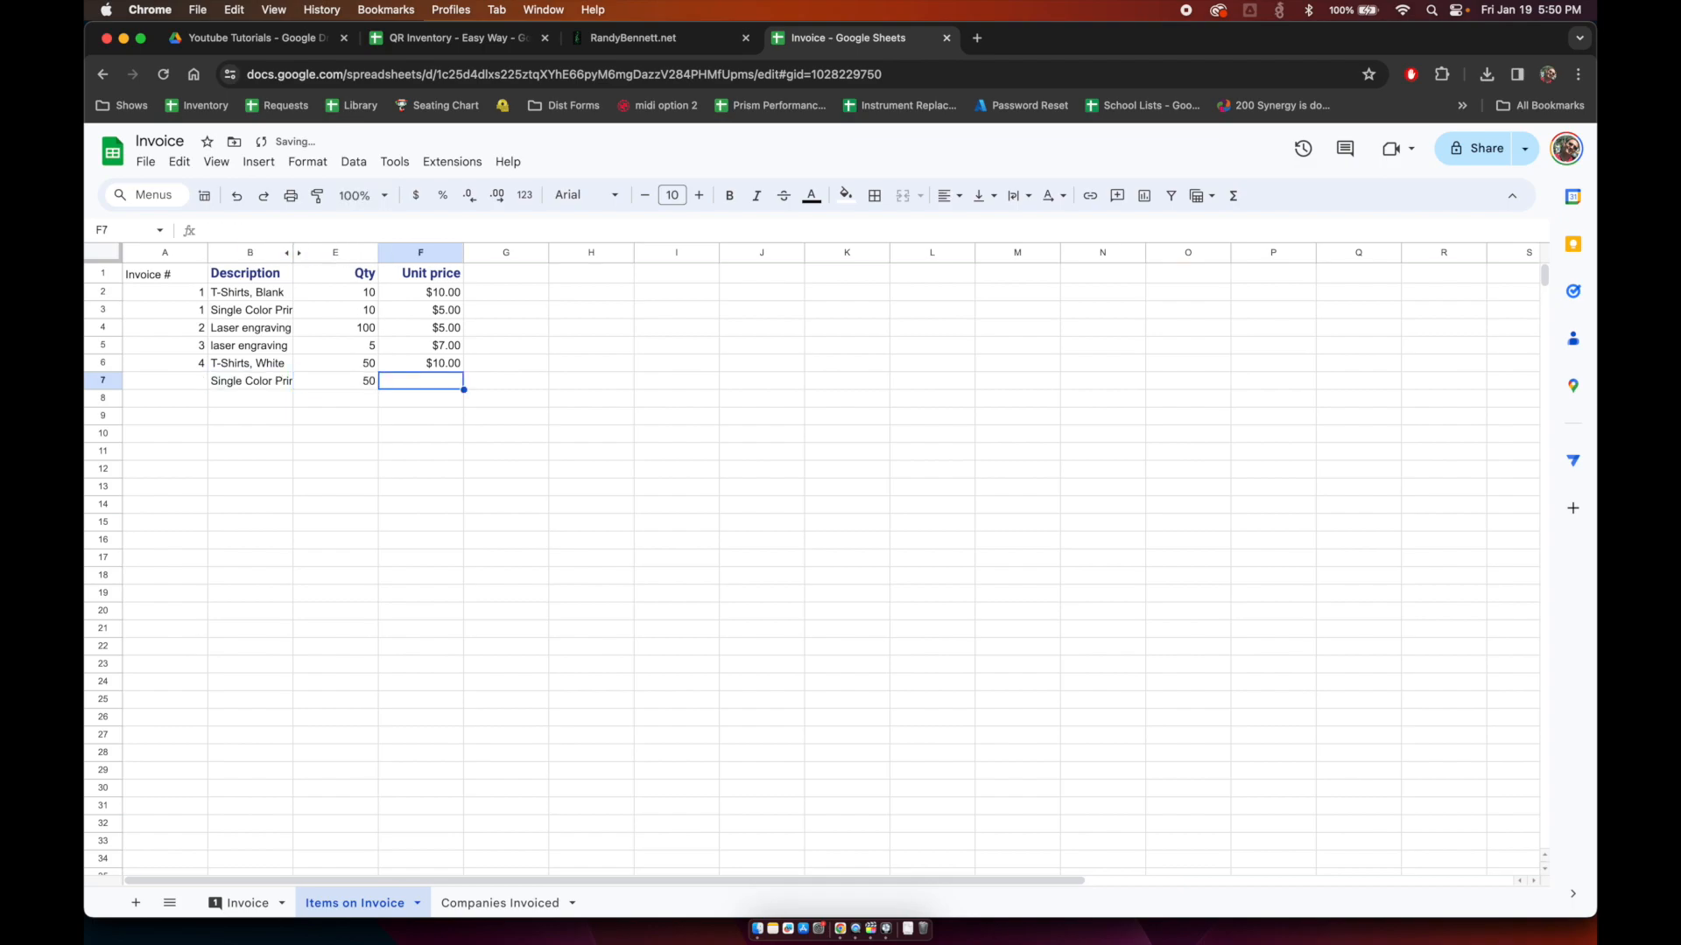
pyautogui.write('4')
pyautogui.press('Return')
pyautogui.press('Up')
pyautogui.press('Left')
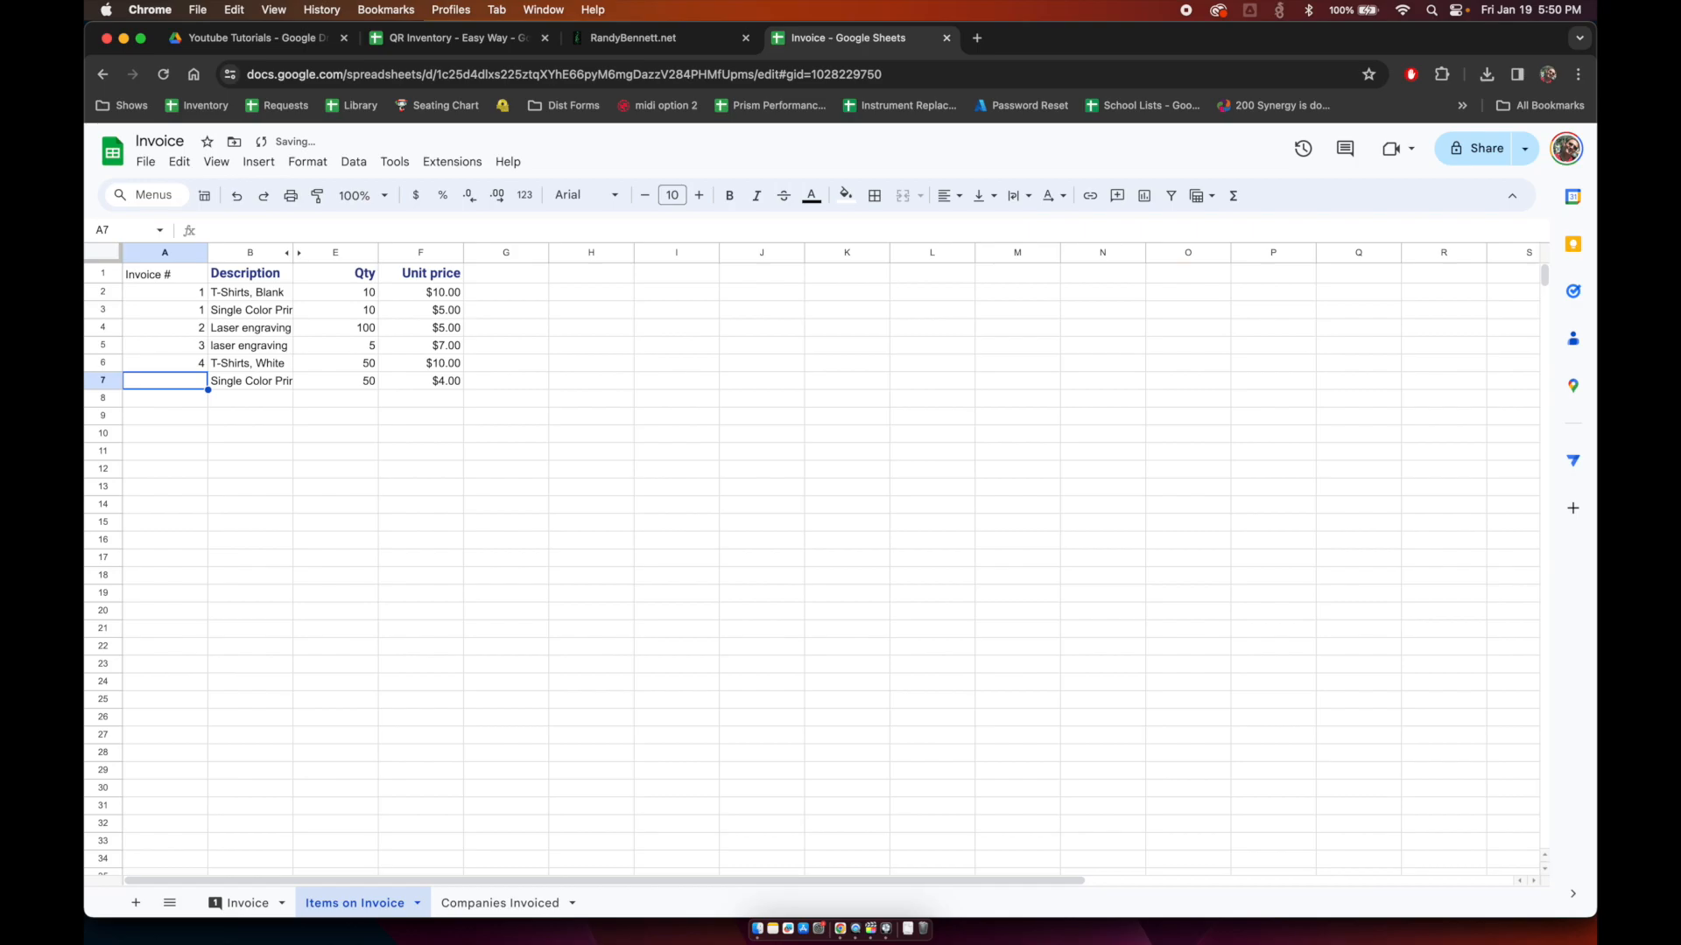
pyautogui.write('4')
pyautogui.press('Return')
# Step: Add invoice 5's 'nothing special, just billing' line with quantity 1 at $100.00
pyautogui.write('6')
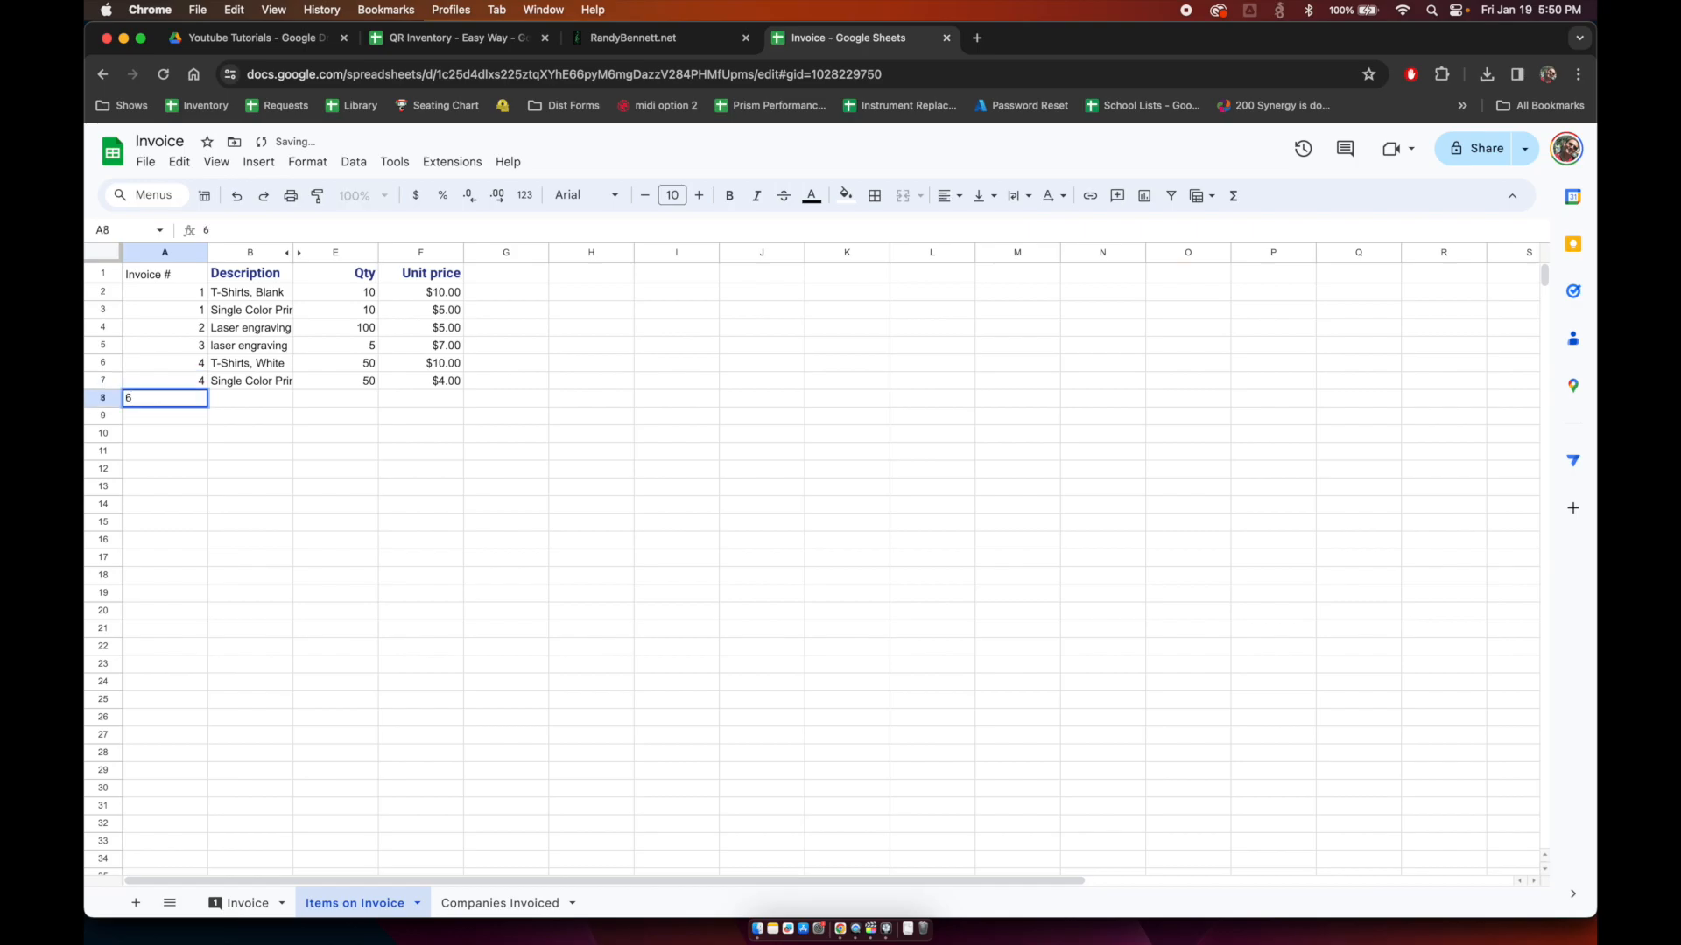
pyautogui.write('5')
pyautogui.press('Tab')
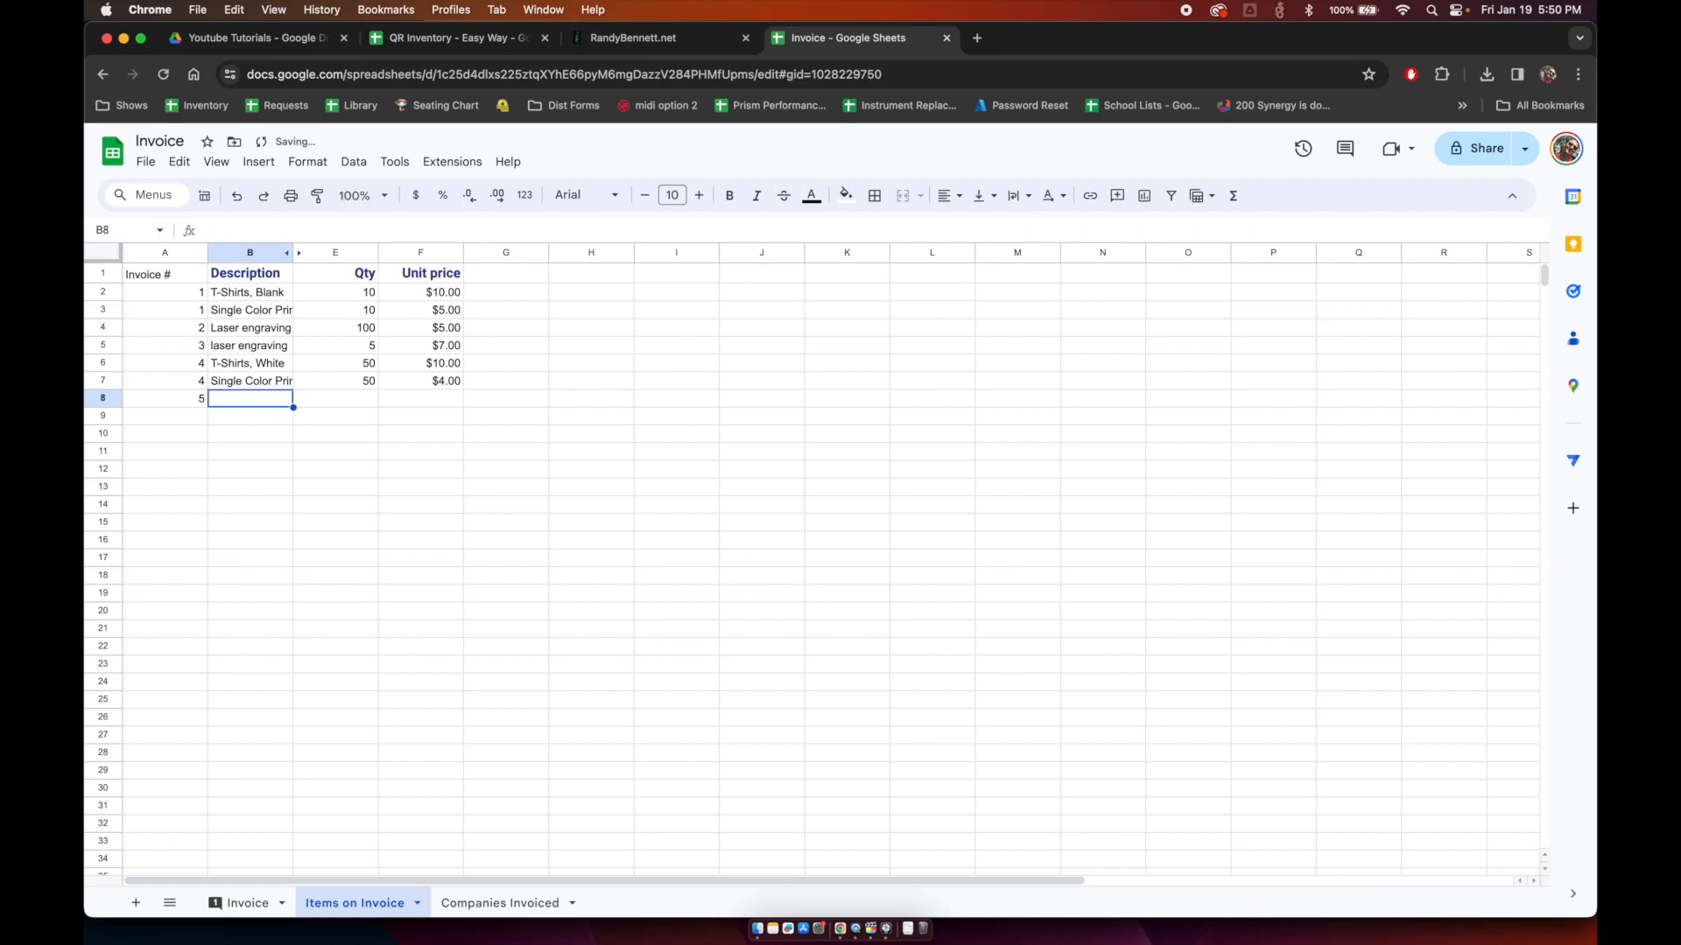
pyautogui.write('nothing special, just billing')
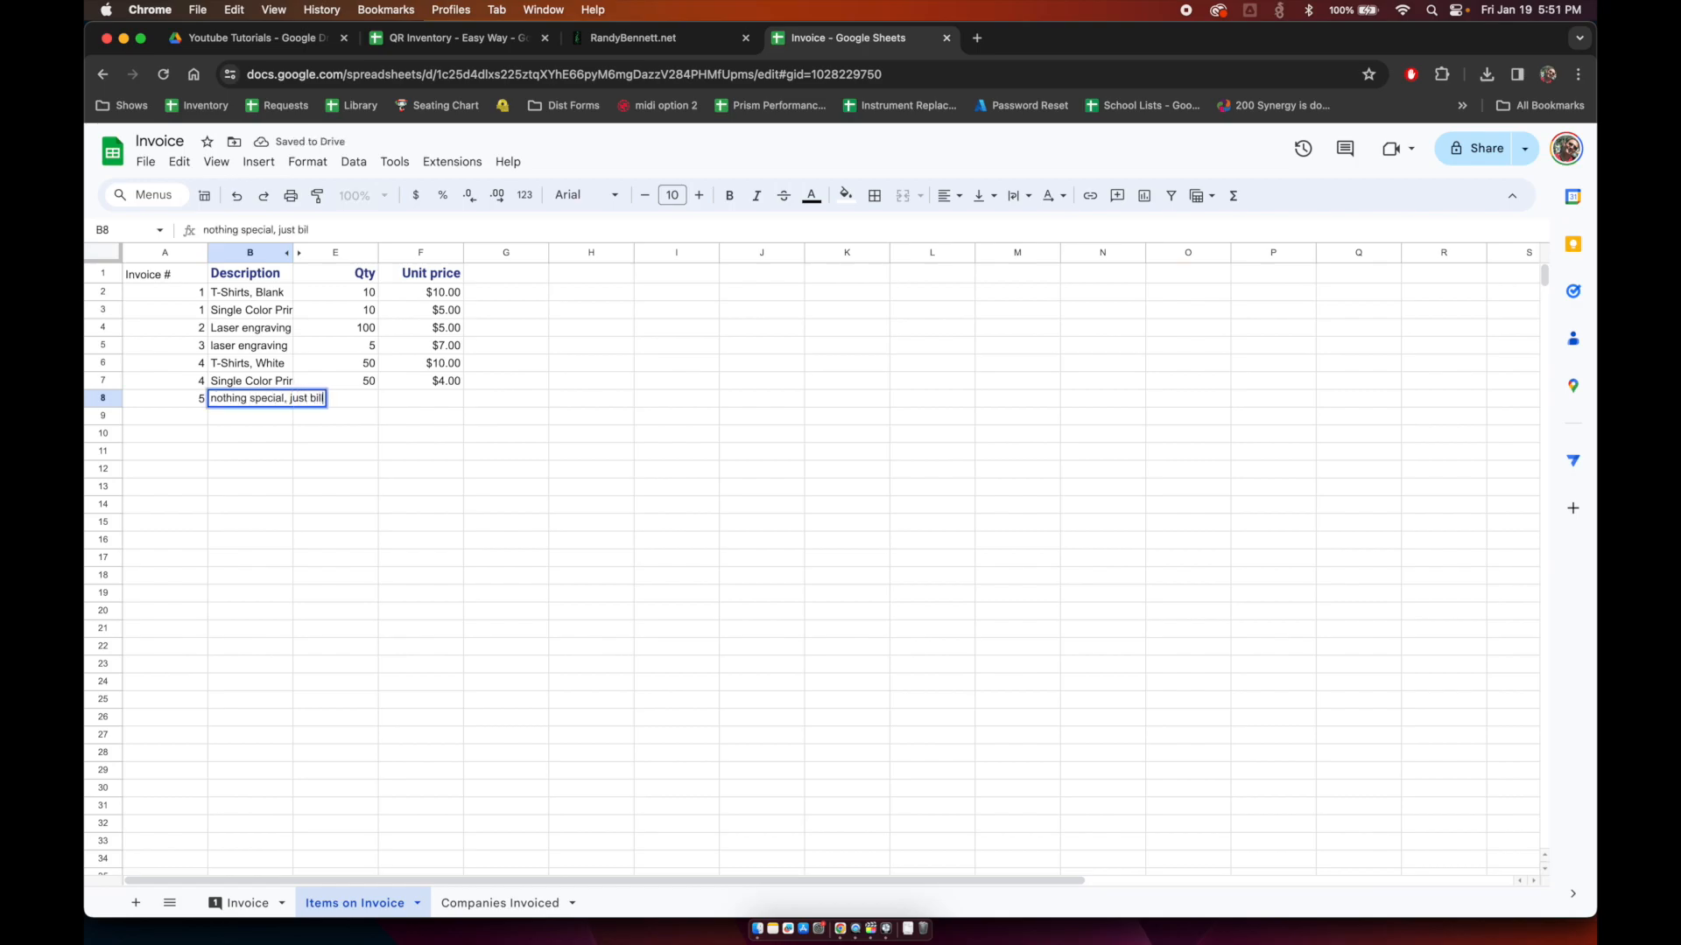
pyautogui.press('Tab')
pyautogui.write('1')
pyautogui.press('Tab')
pyautogui.write('100')
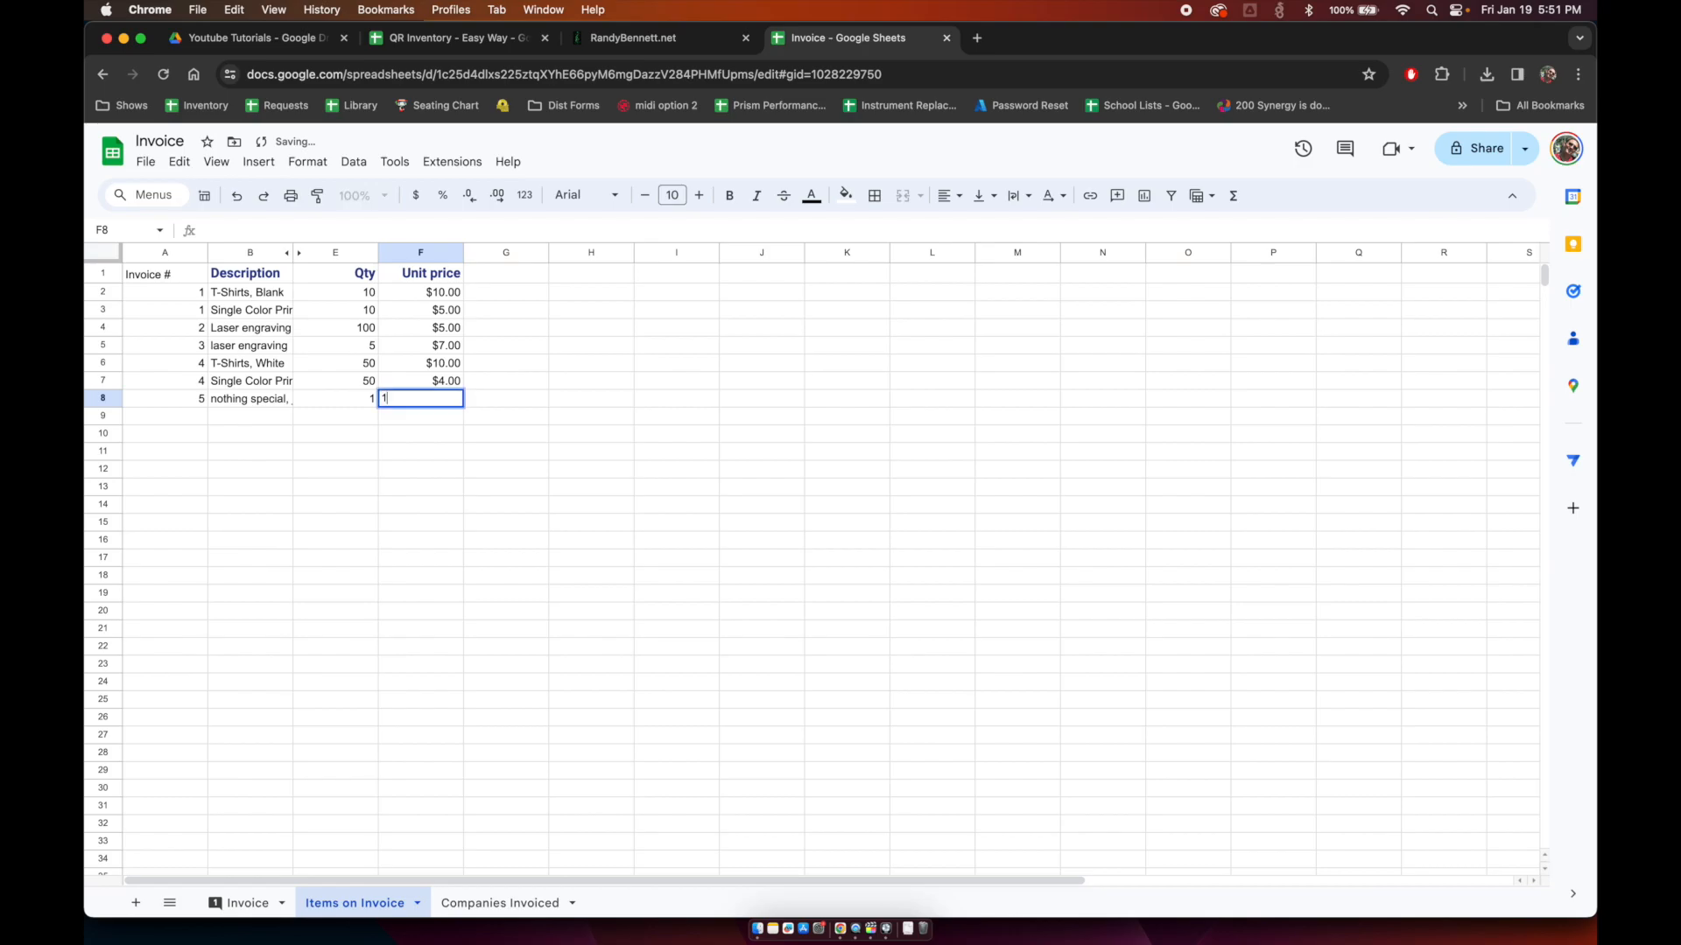
pyautogui.press('Return')
# Step: Add invoice 6's Artwork Design line with quantity 1 at $500.00
pyautogui.write('6')
pyautogui.press('Tab')
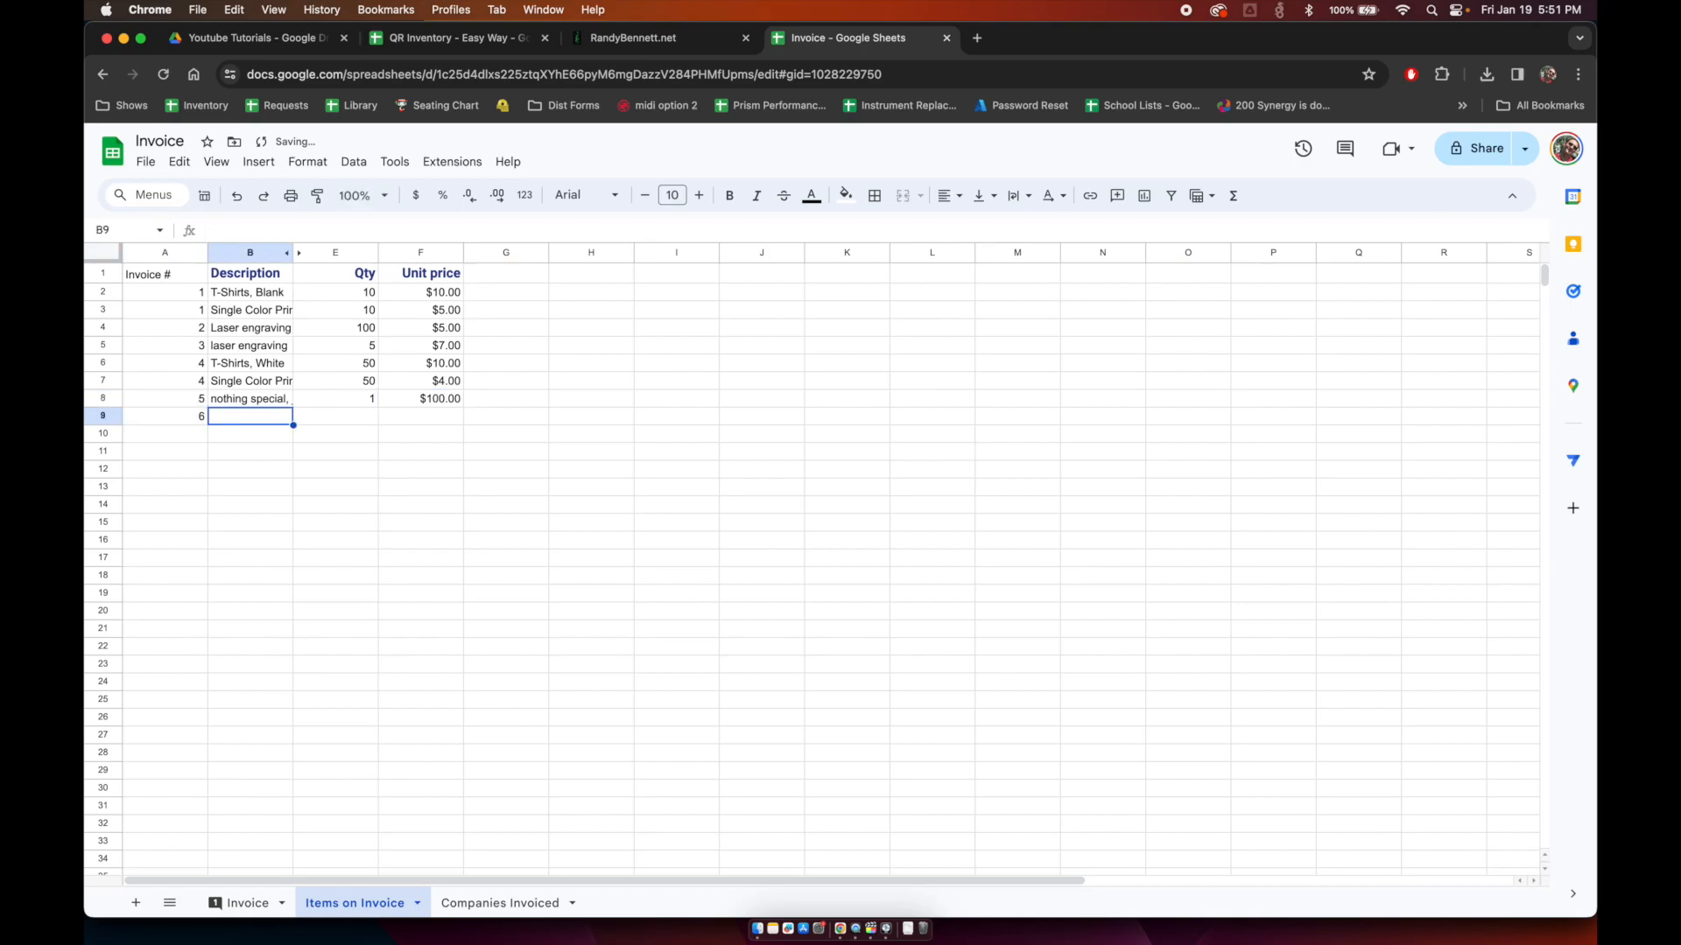
pyautogui.write('Artwork Design')
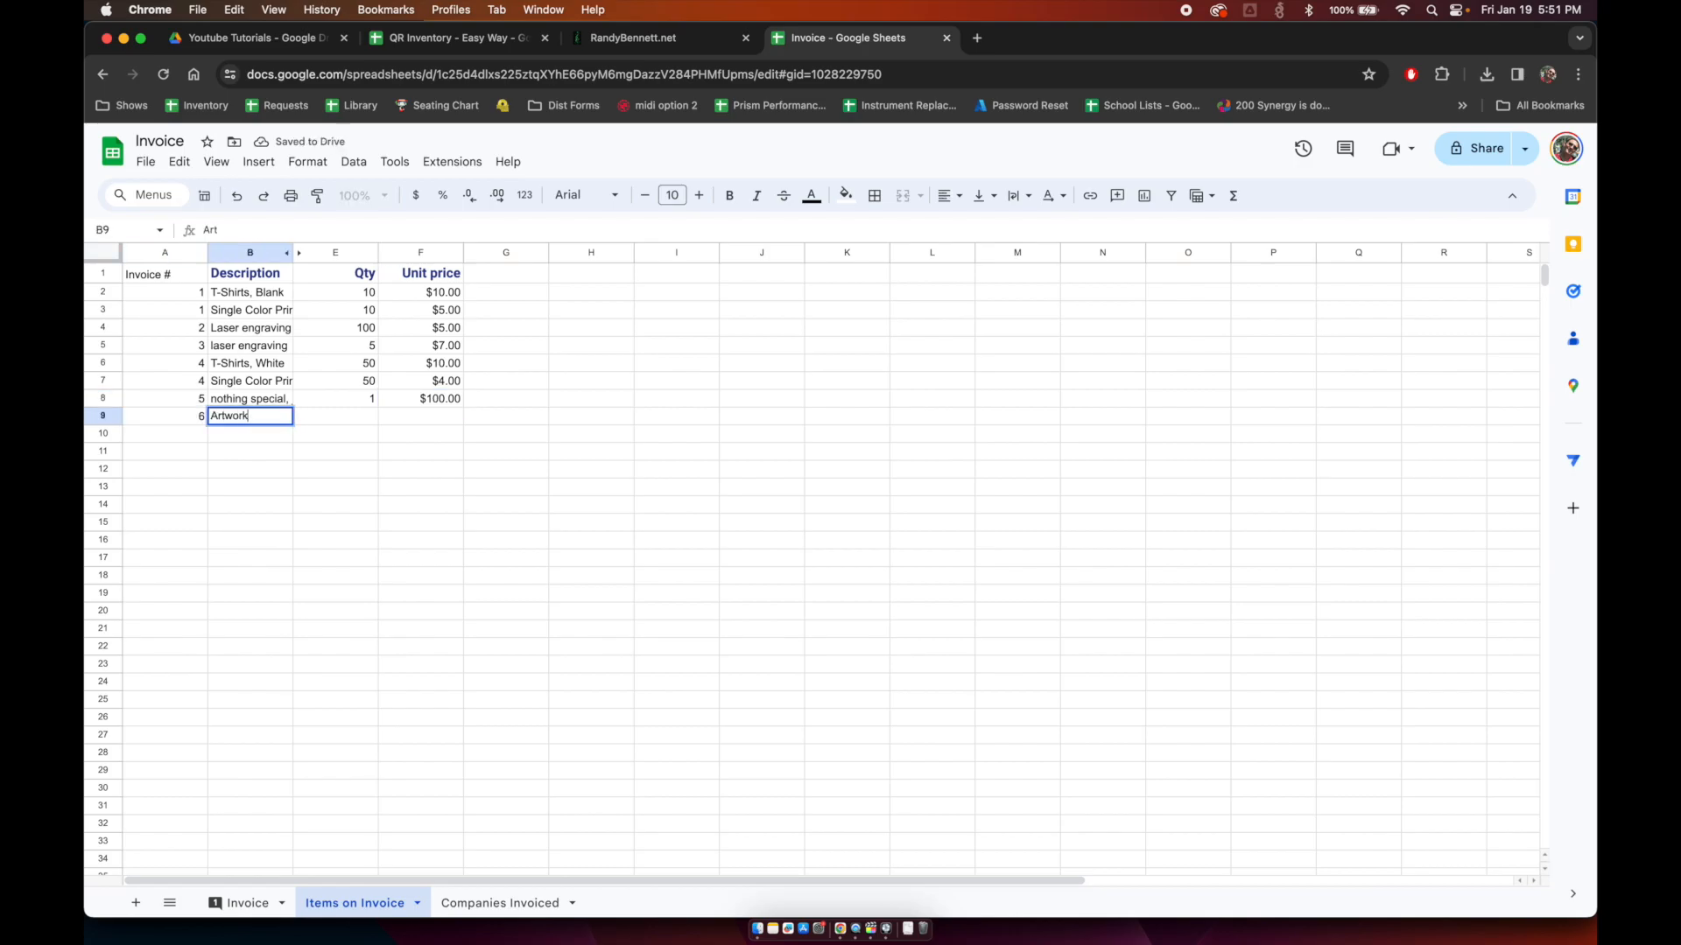
pyautogui.press('Tab')
pyautogui.write('1')
pyautogui.press('Tab')
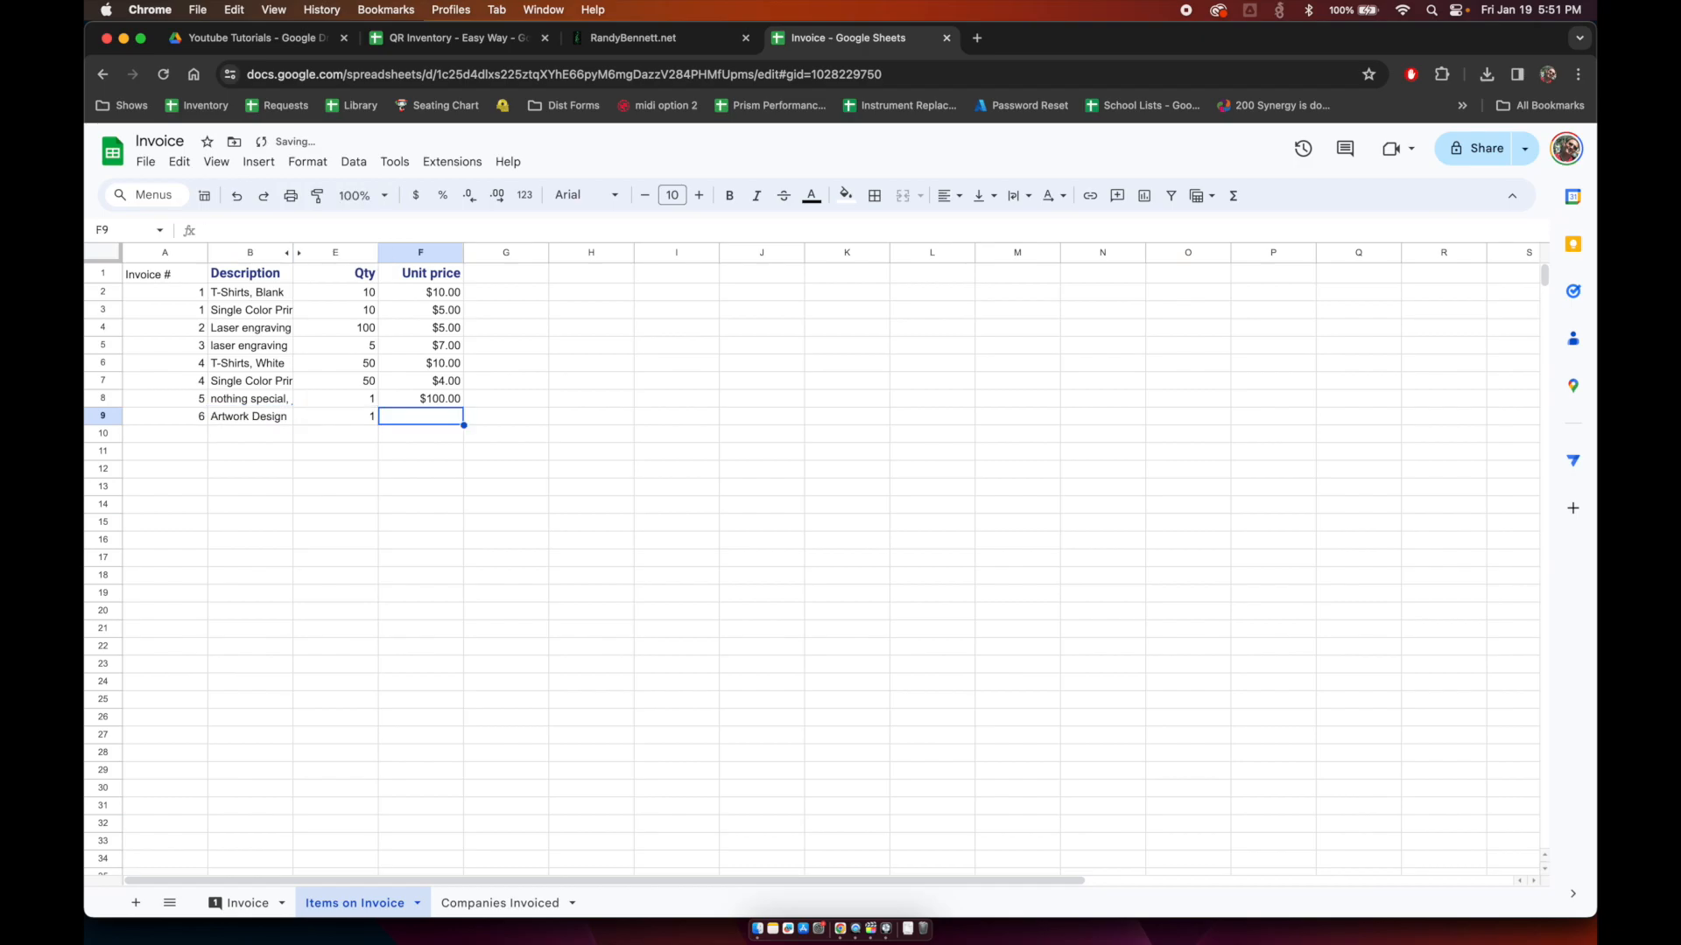
pyautogui.write('500')
pyautogui.press('Return')
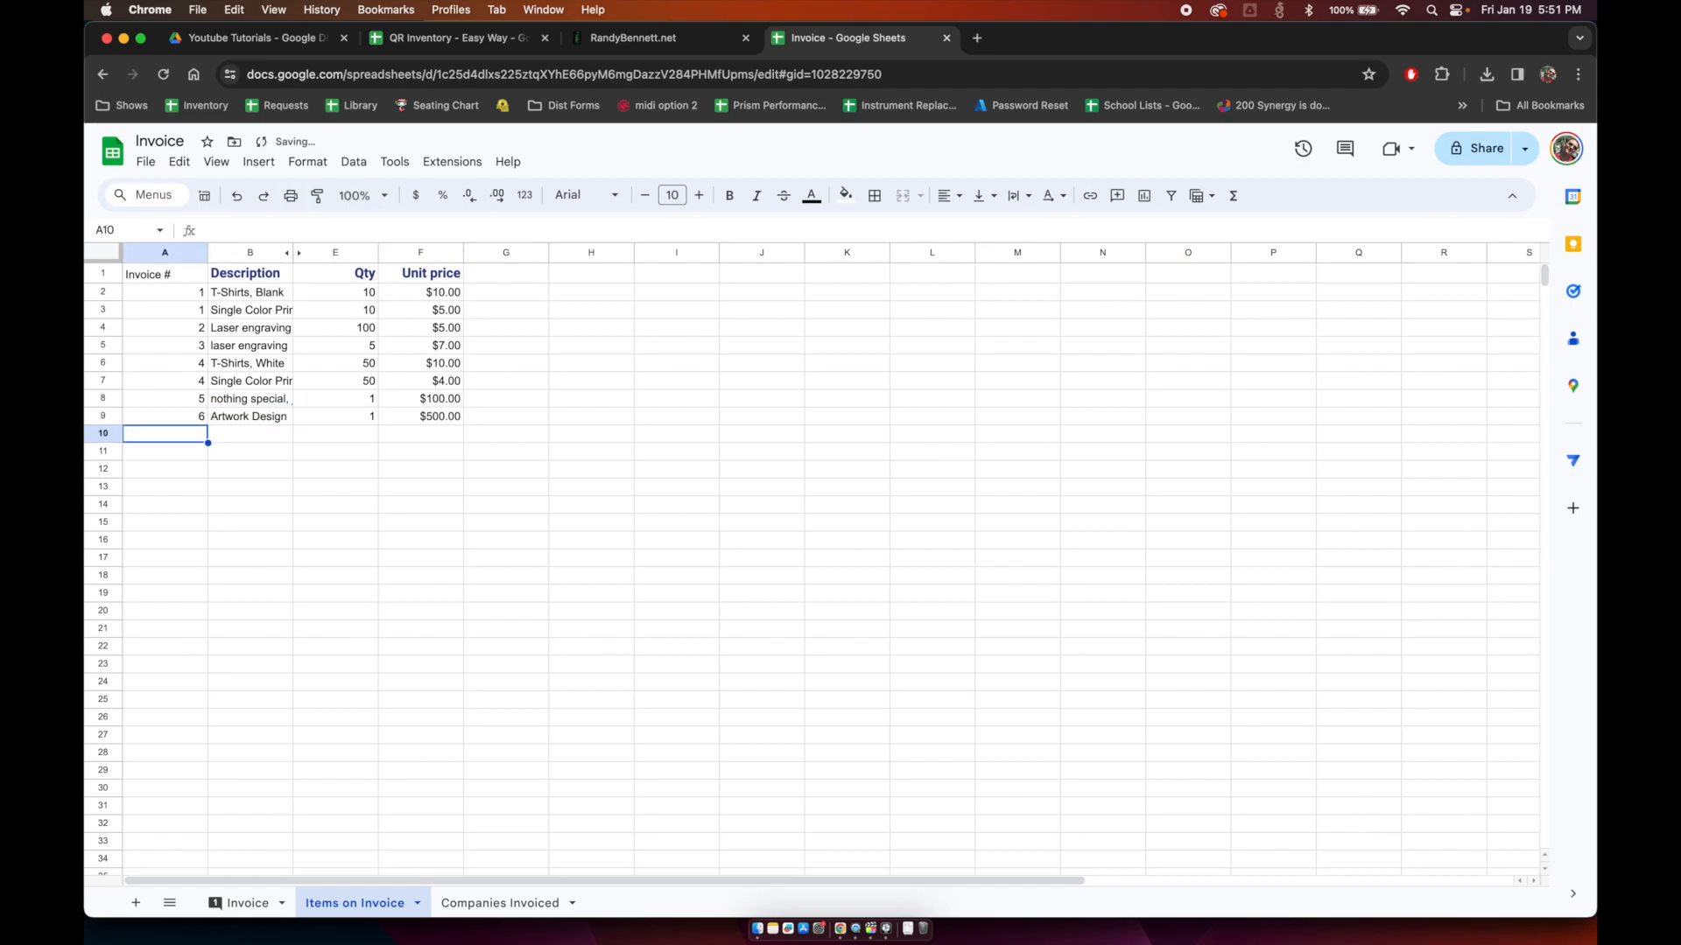
pyautogui.click(236, 908)
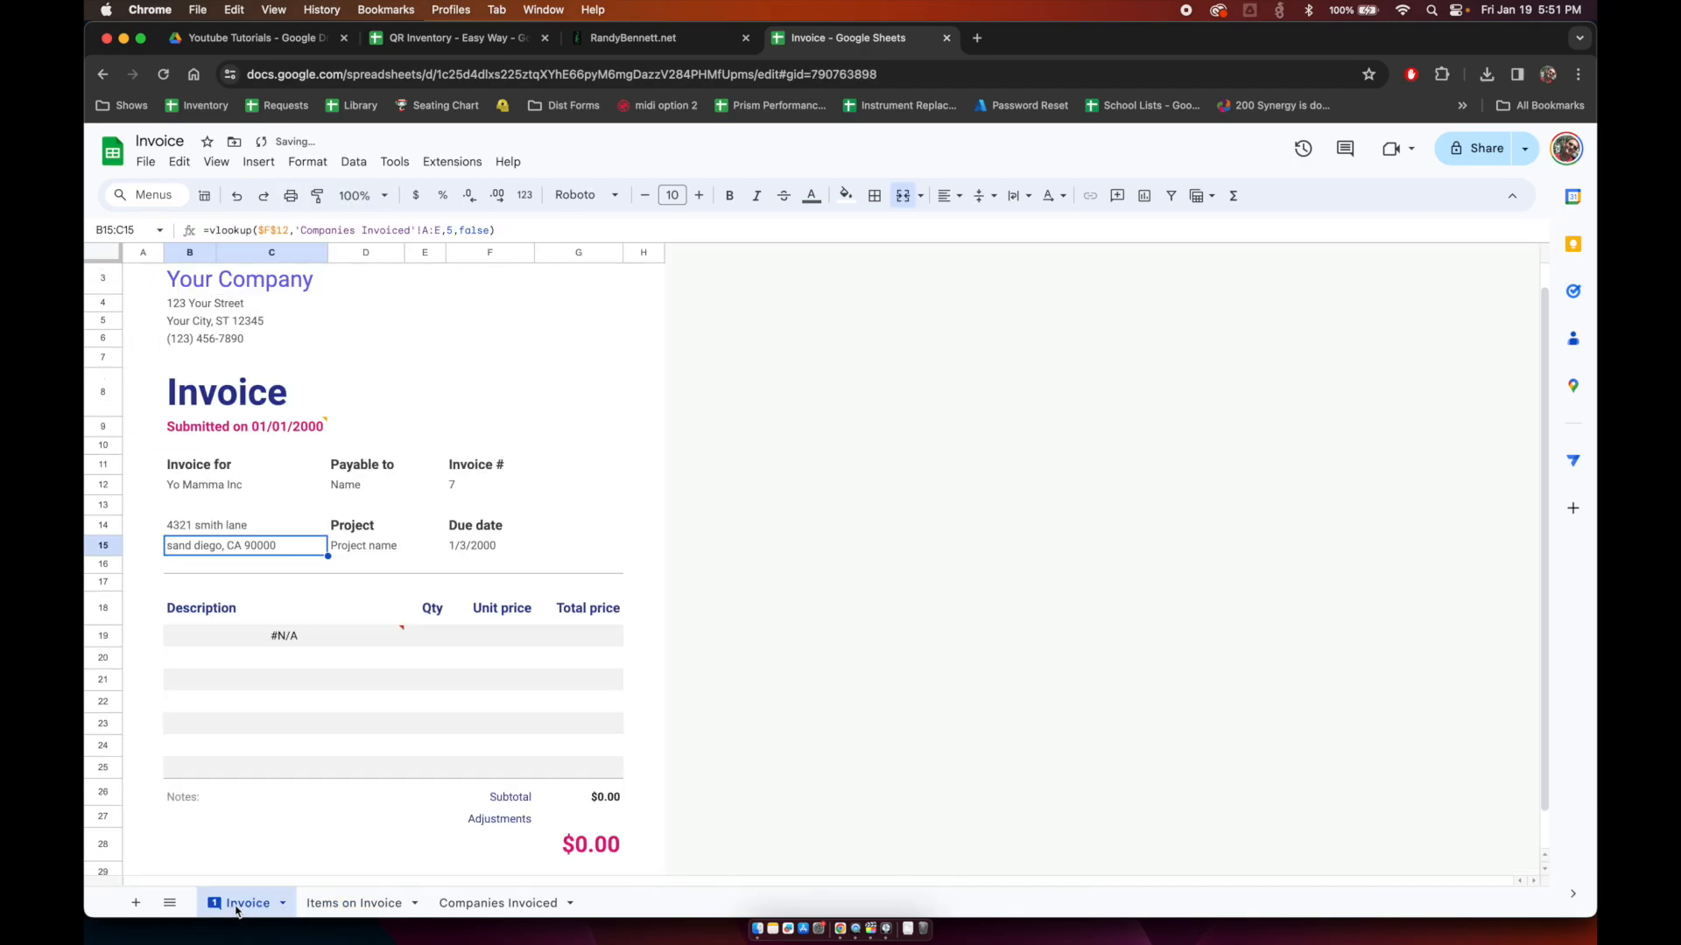
# Step: Fill row 10 of Items on Invoice with 7, Artwork Design, 1, $300.00, then check the Invoice sheet
pyautogui.click(354, 907)
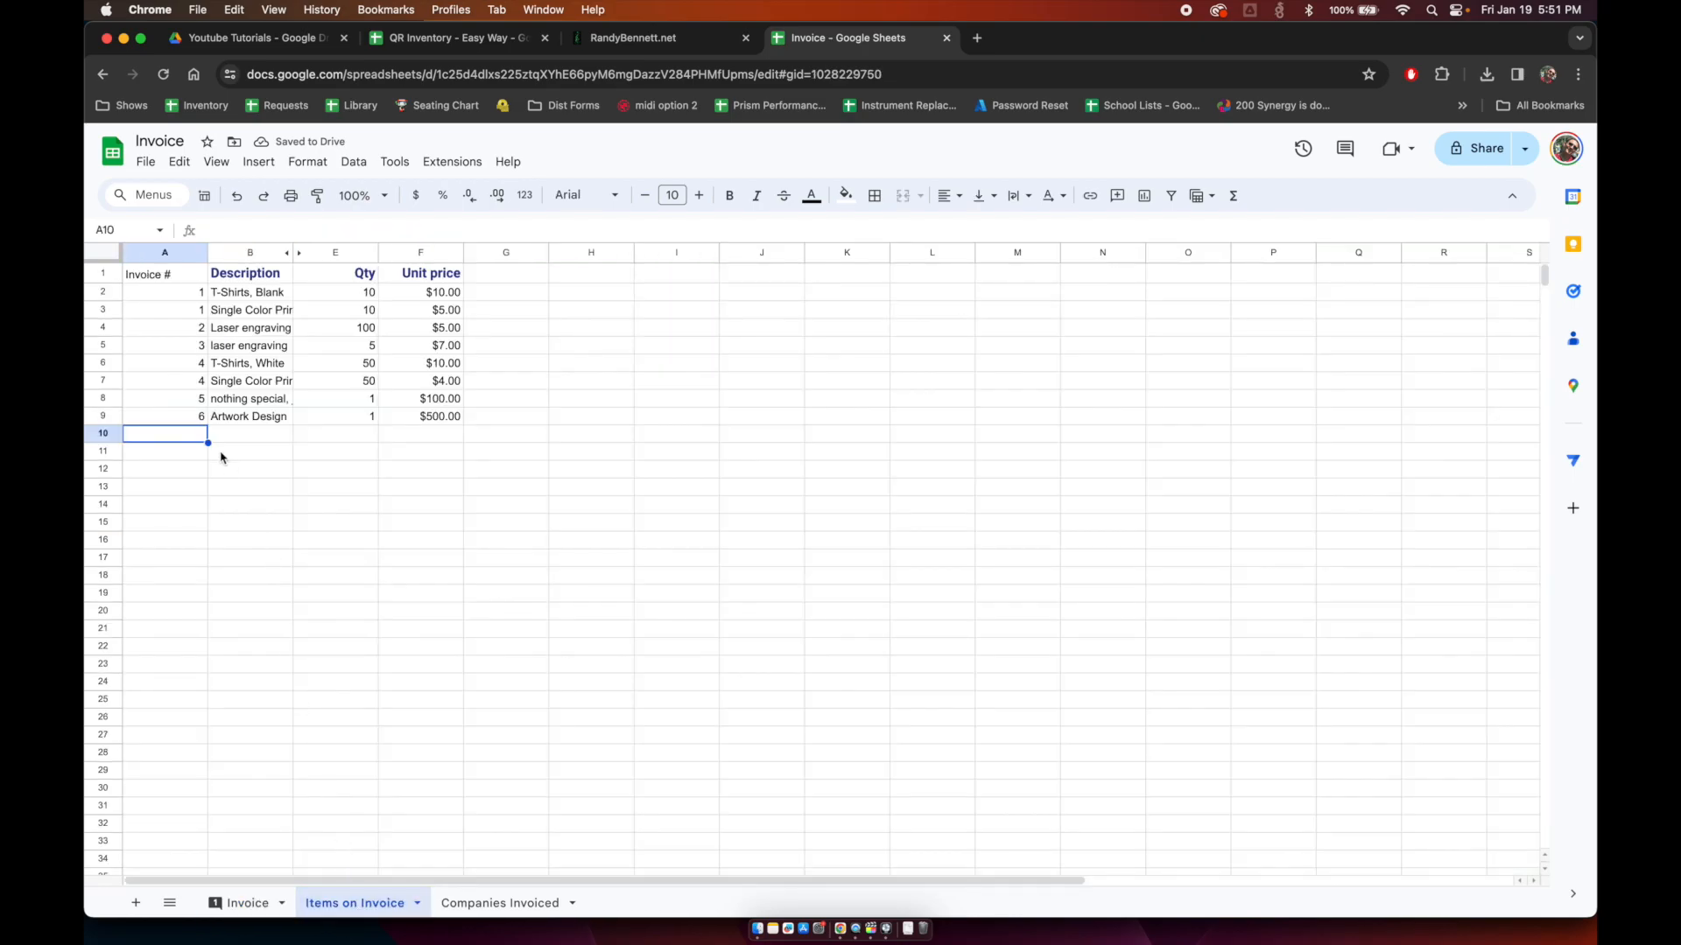
pyautogui.write('7')
pyautogui.press('Tab')
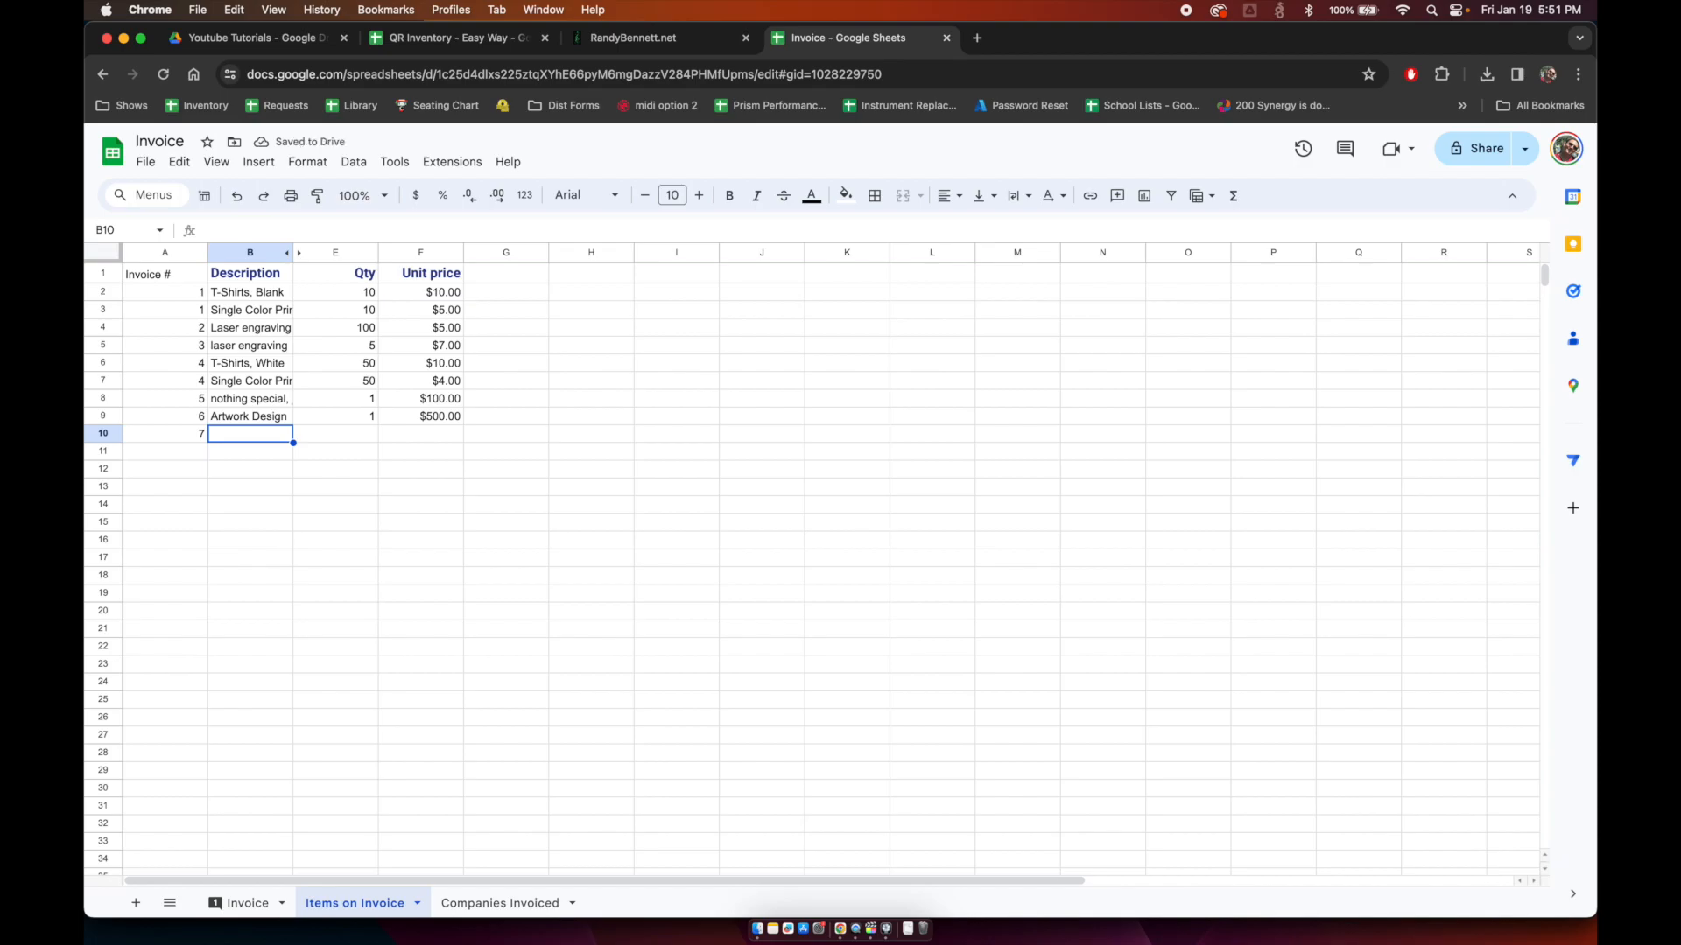
pyautogui.write('Artwork Design')
pyautogui.press('Tab')
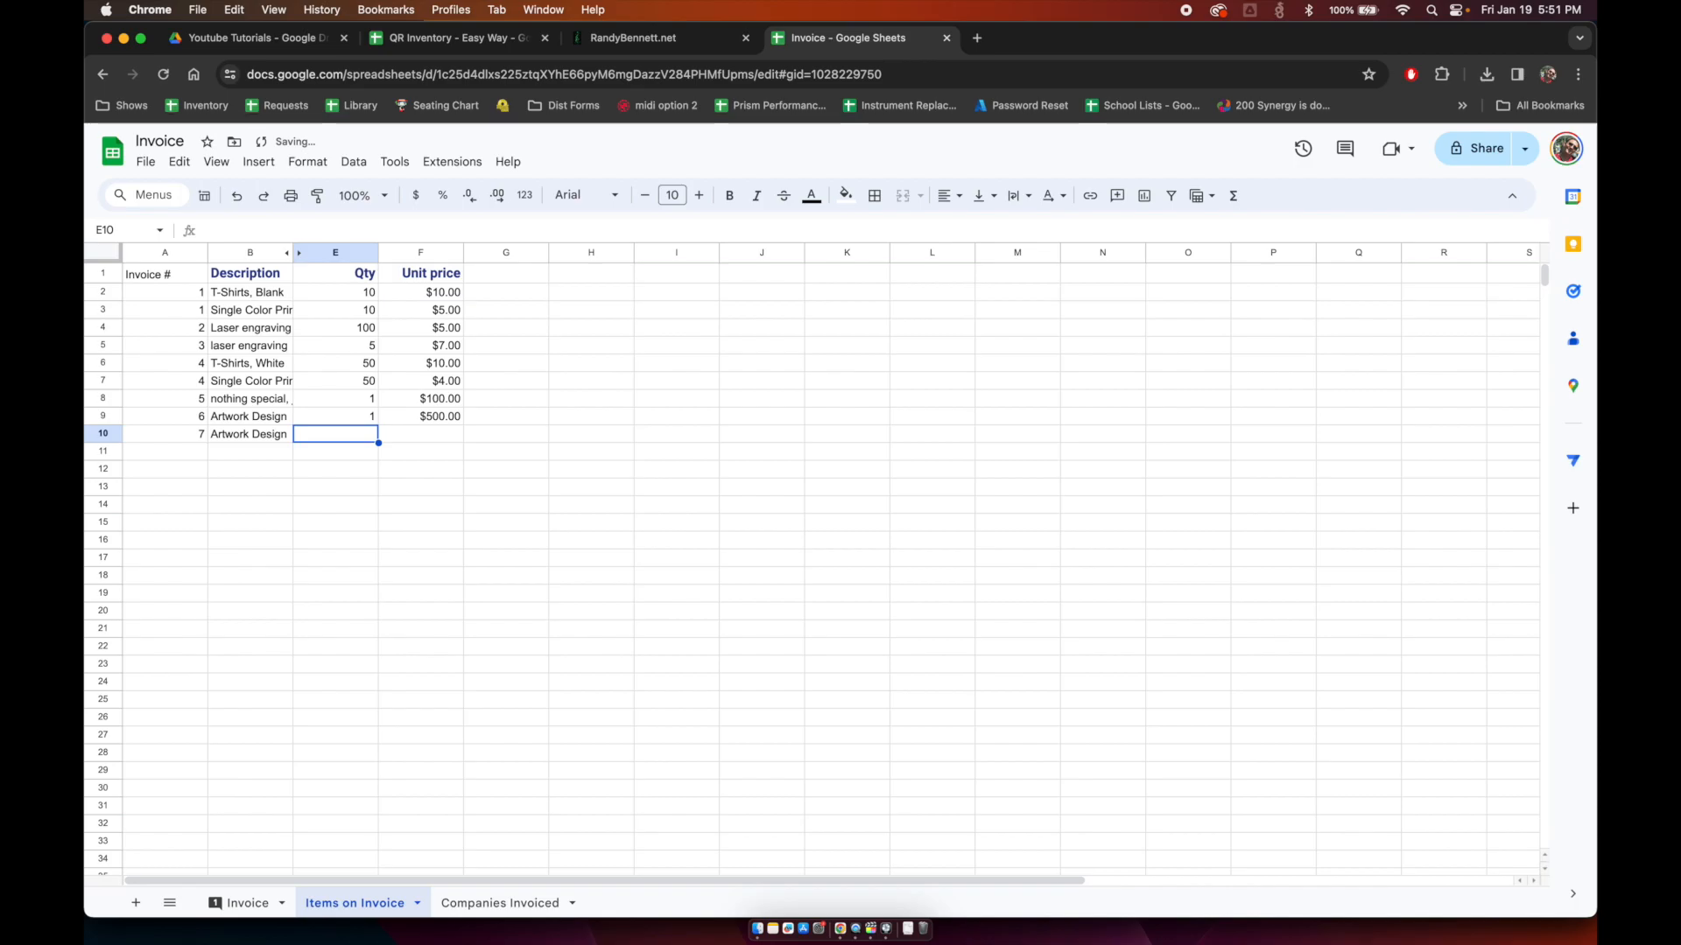
pyautogui.write('1')
pyautogui.press('Tab')
pyautogui.write('300')
pyautogui.press('Return')
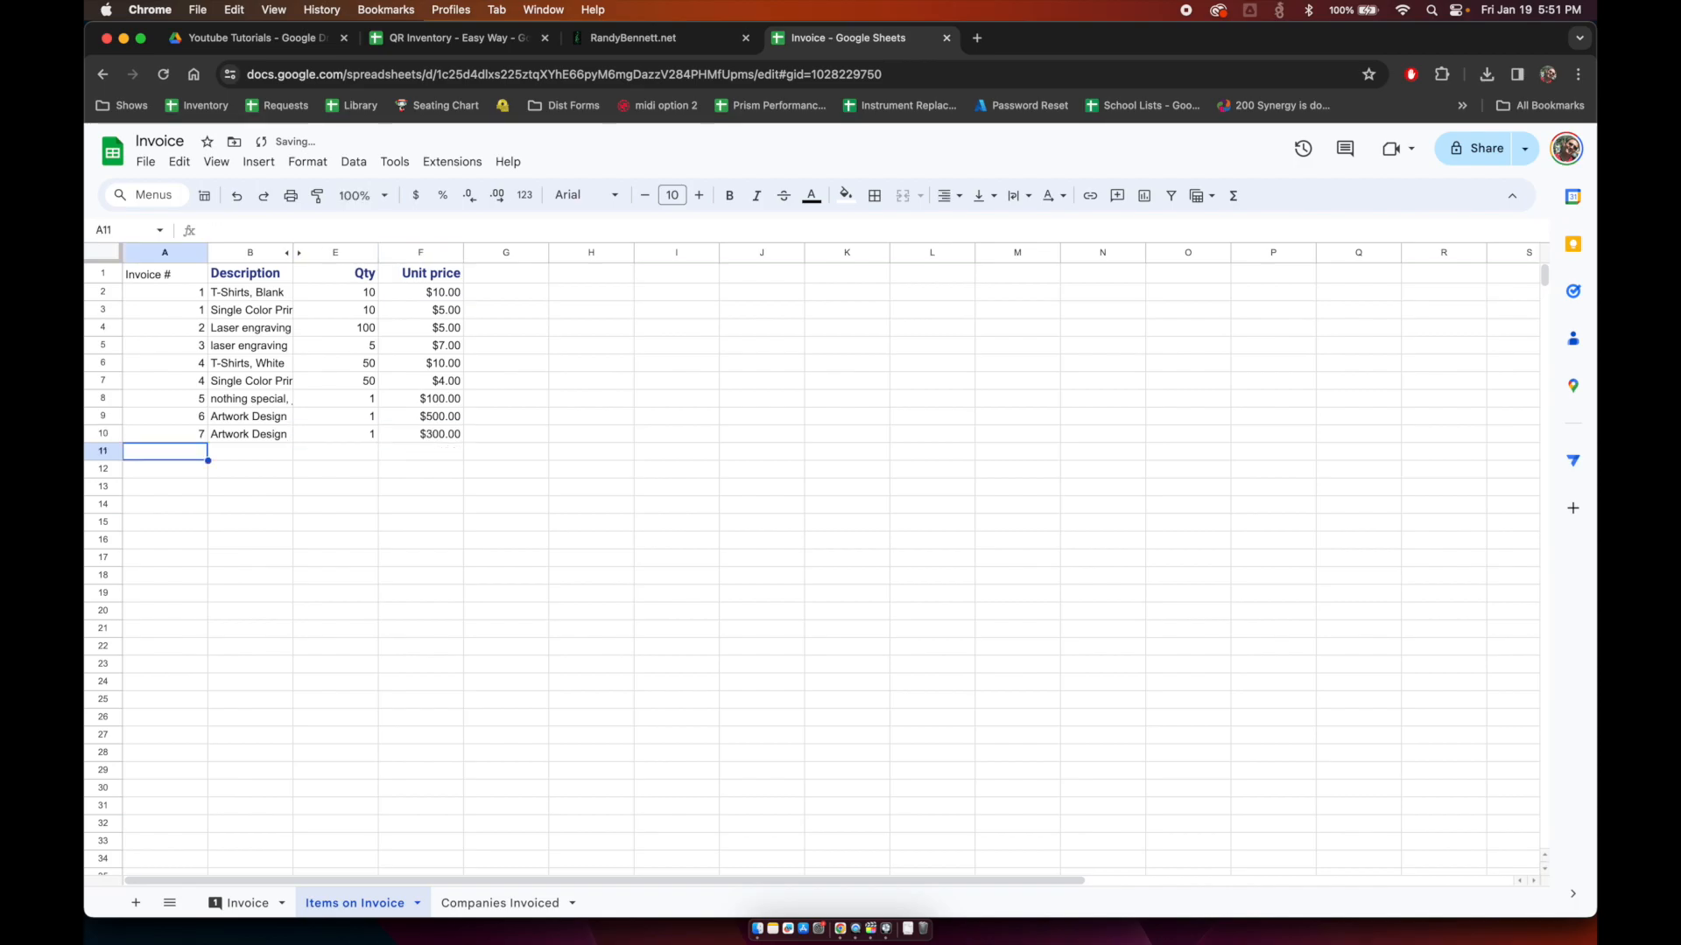
pyautogui.click(249, 904)
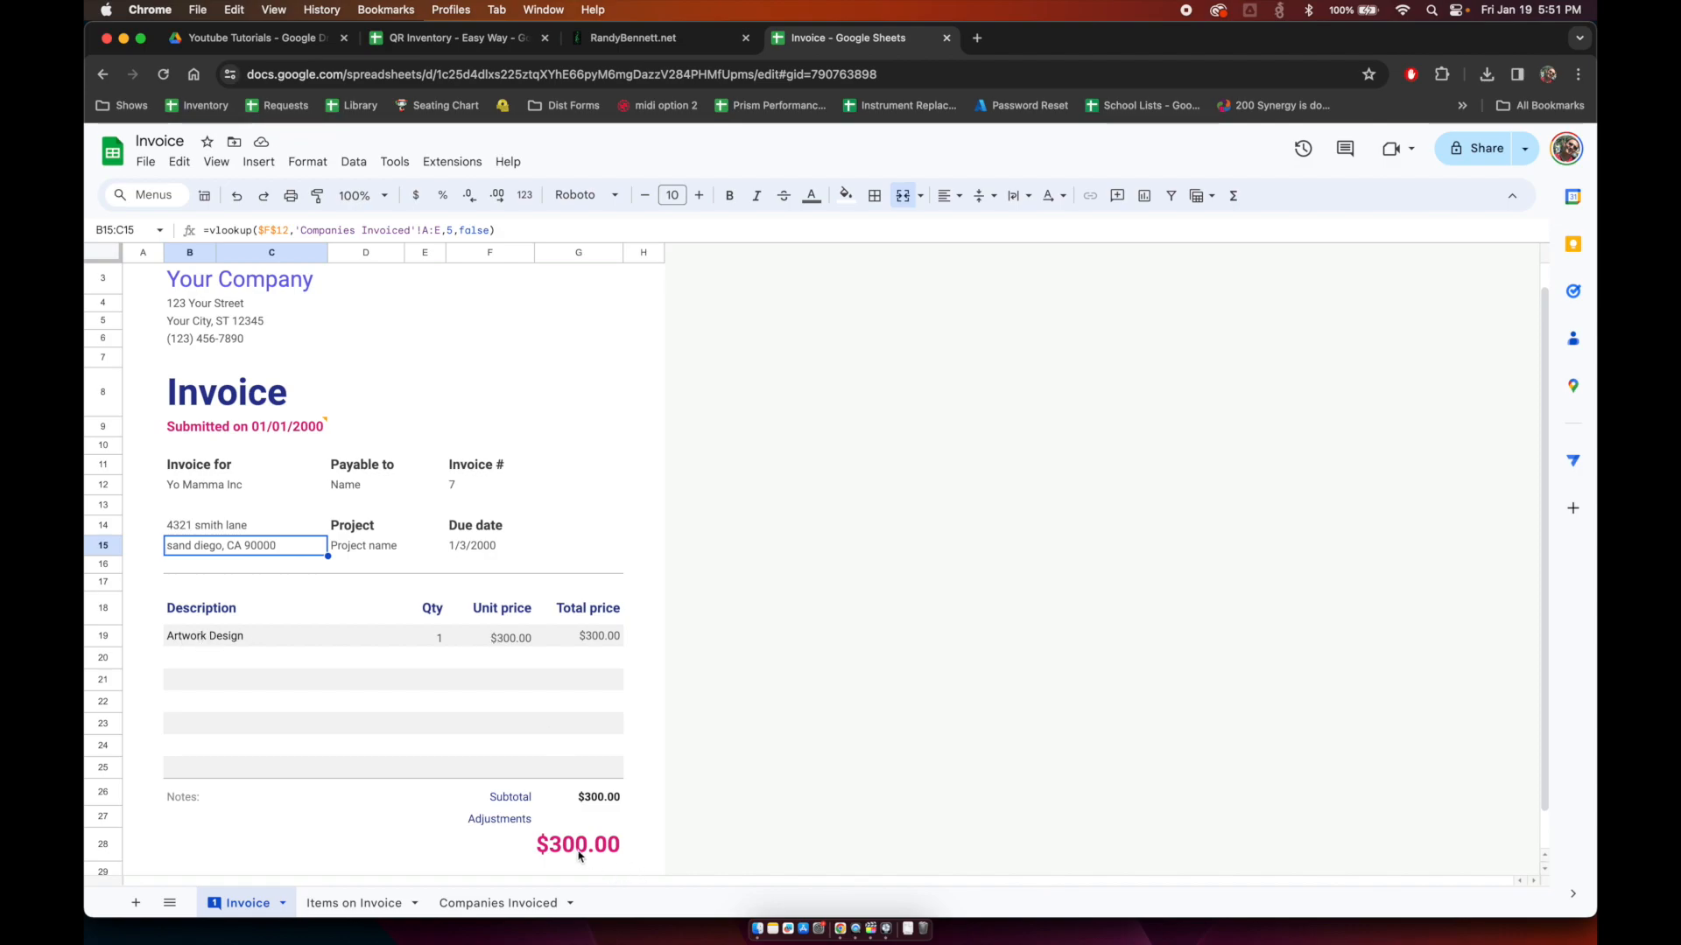
# Step: Test the invoice template with invoice 3, then invoice 2, and view the Items on Invoice sheet
pyautogui.doubleClick(468, 484)
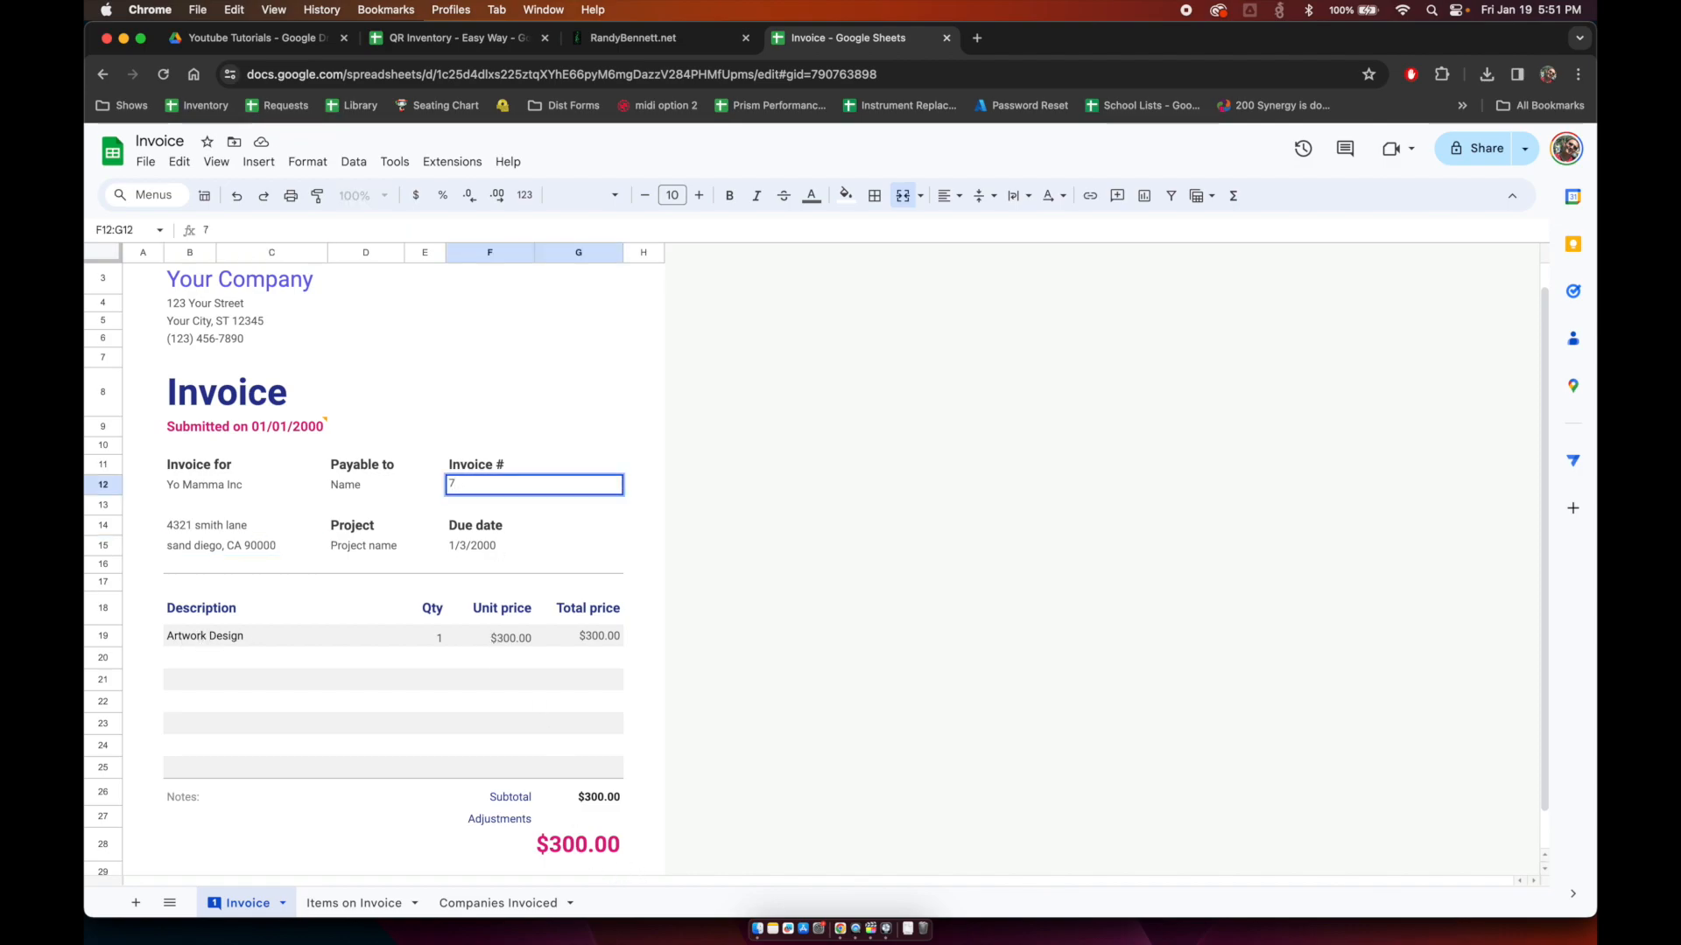
pyautogui.press('BackSpace')
pyautogui.write('3')
pyautogui.press('Return')
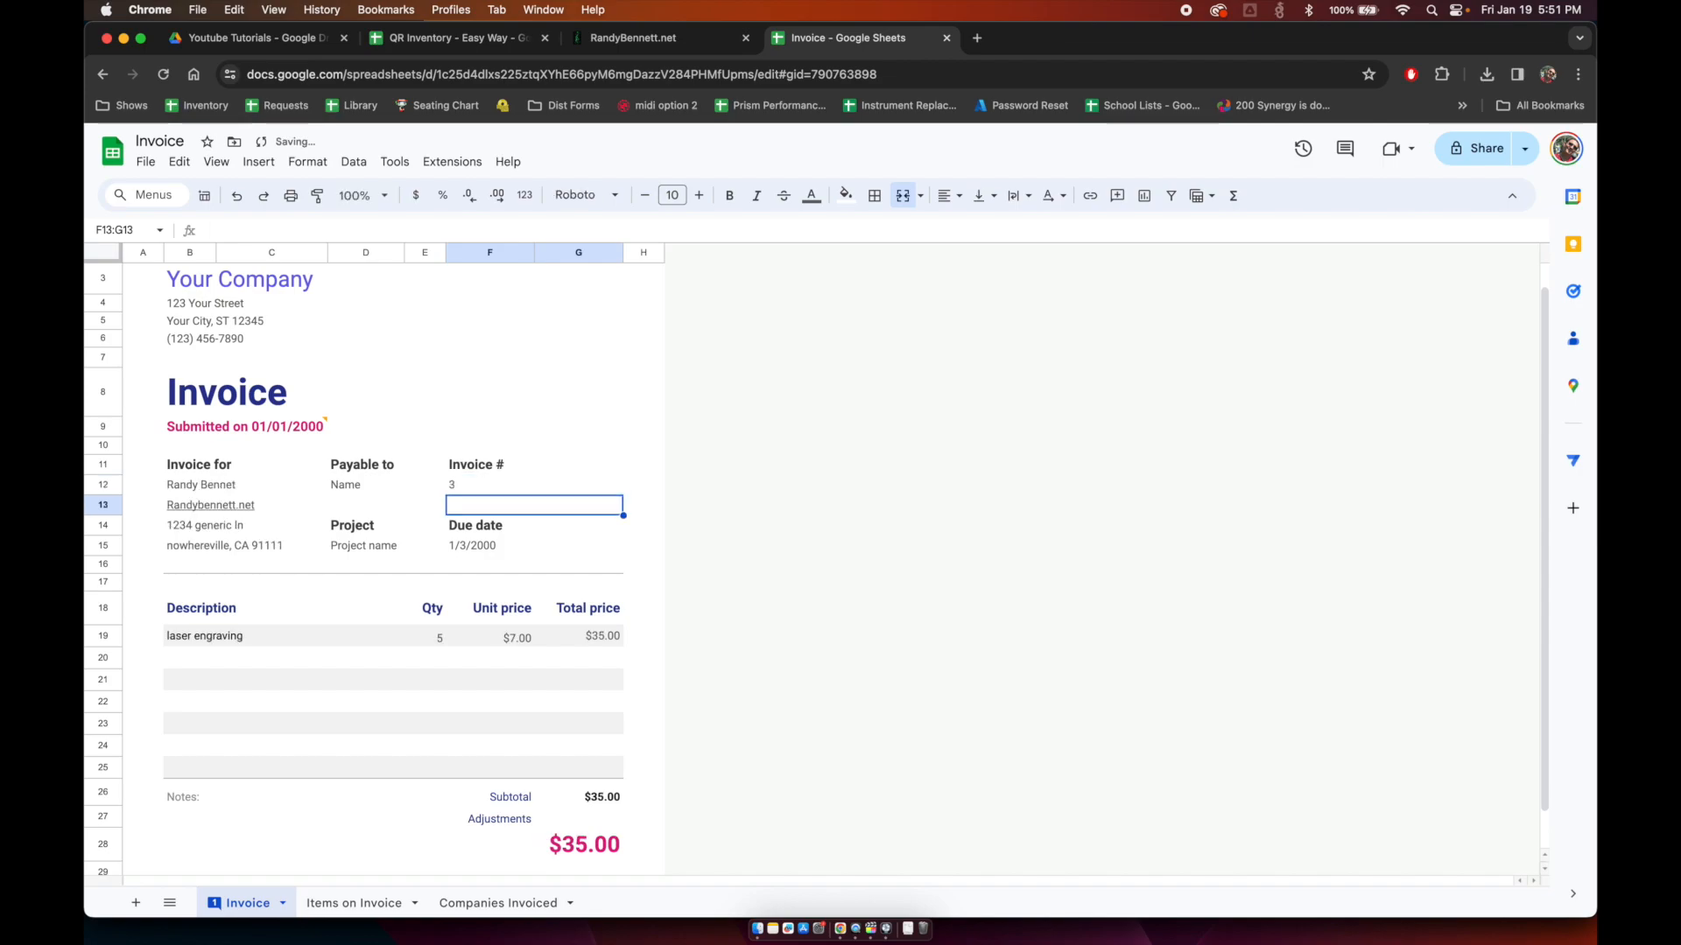
pyautogui.click(468, 484)
pyautogui.press('BackSpace')
pyautogui.write('2')
pyautogui.press('Return')
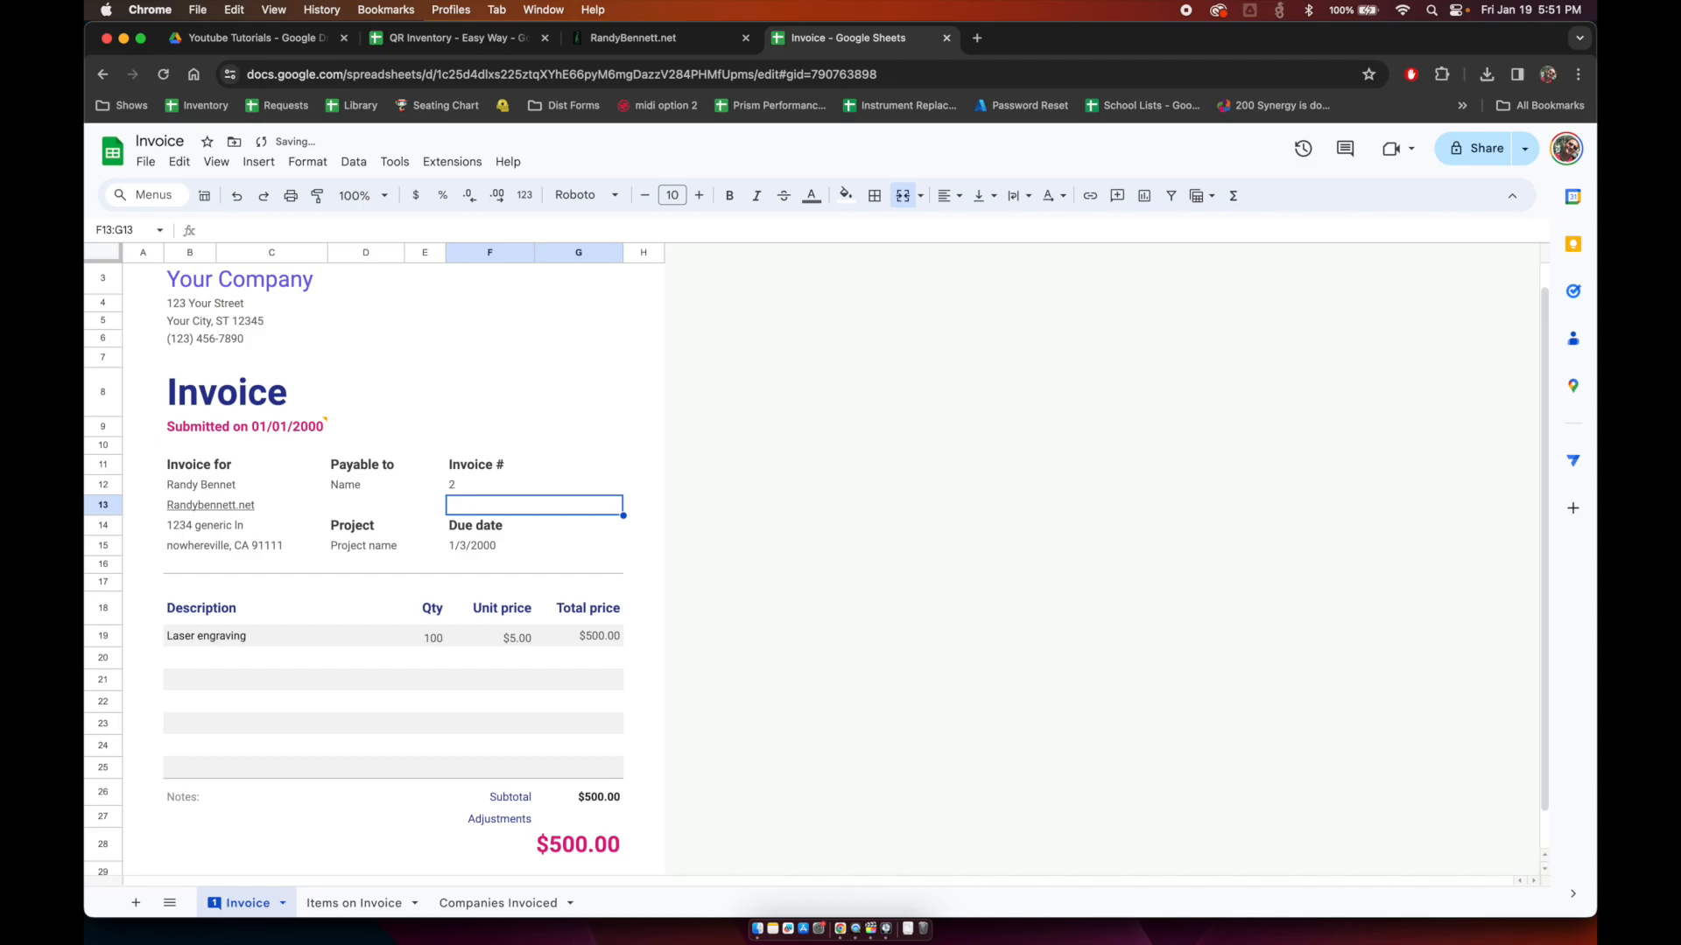
pyautogui.click(371, 902)
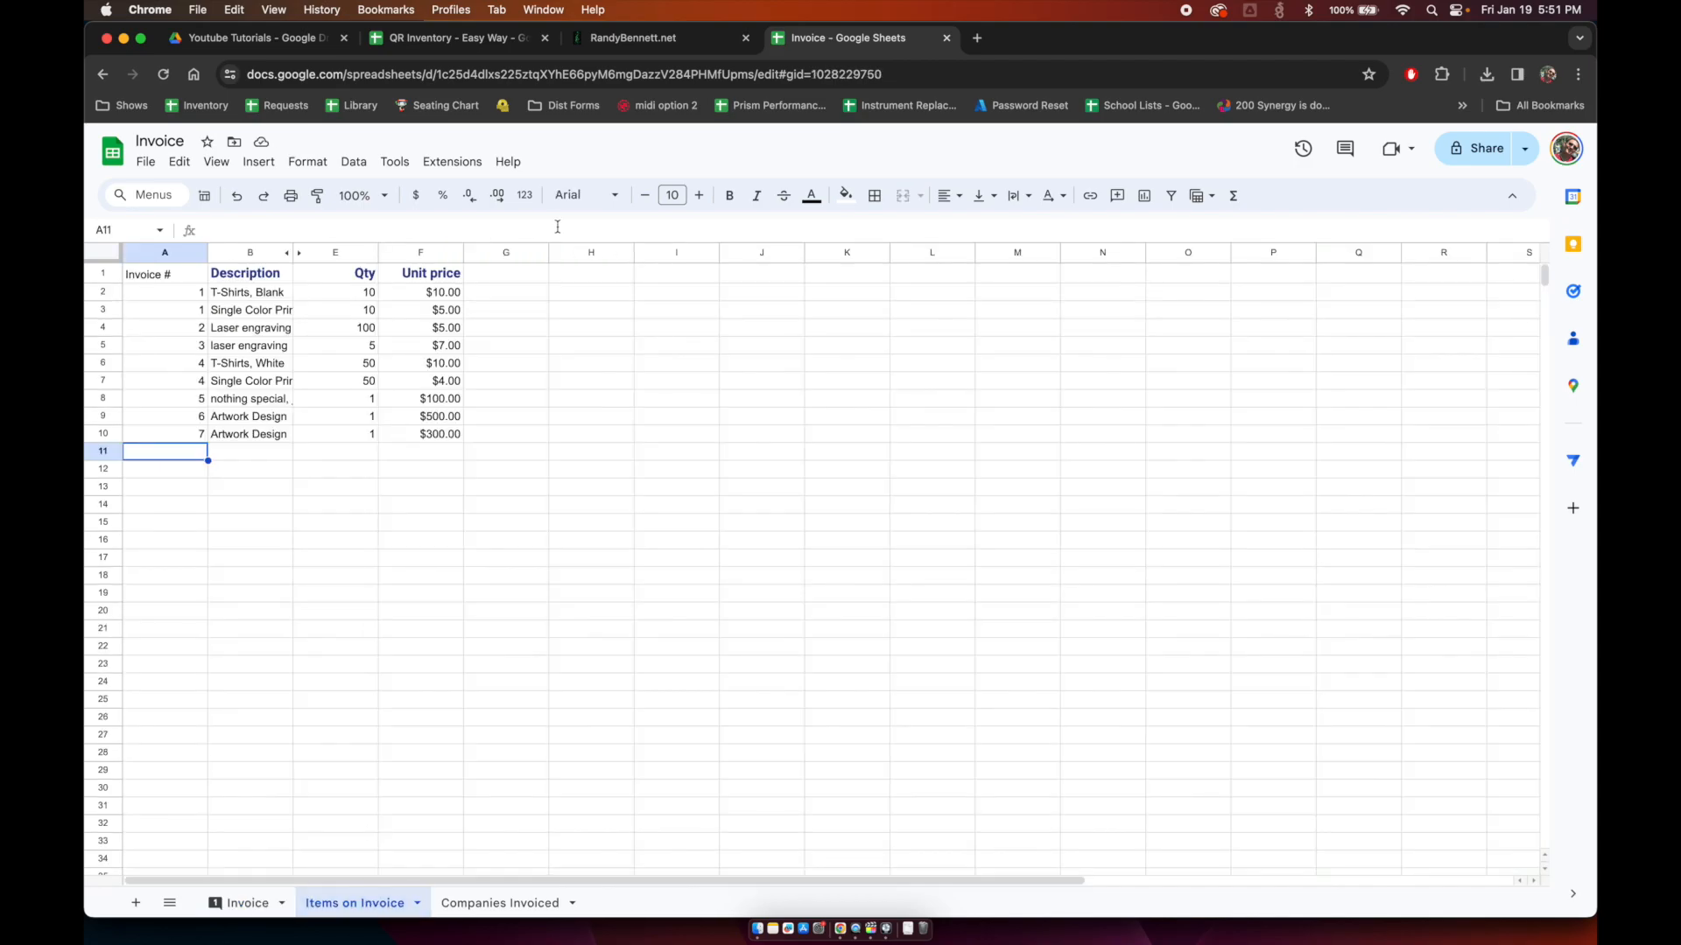
# Step: Review the item descriptions and add a Cost heading in G1
pyautogui.click(242, 295)
pyautogui.click(264, 313)
pyautogui.click(260, 331)
pyautogui.click(260, 401)
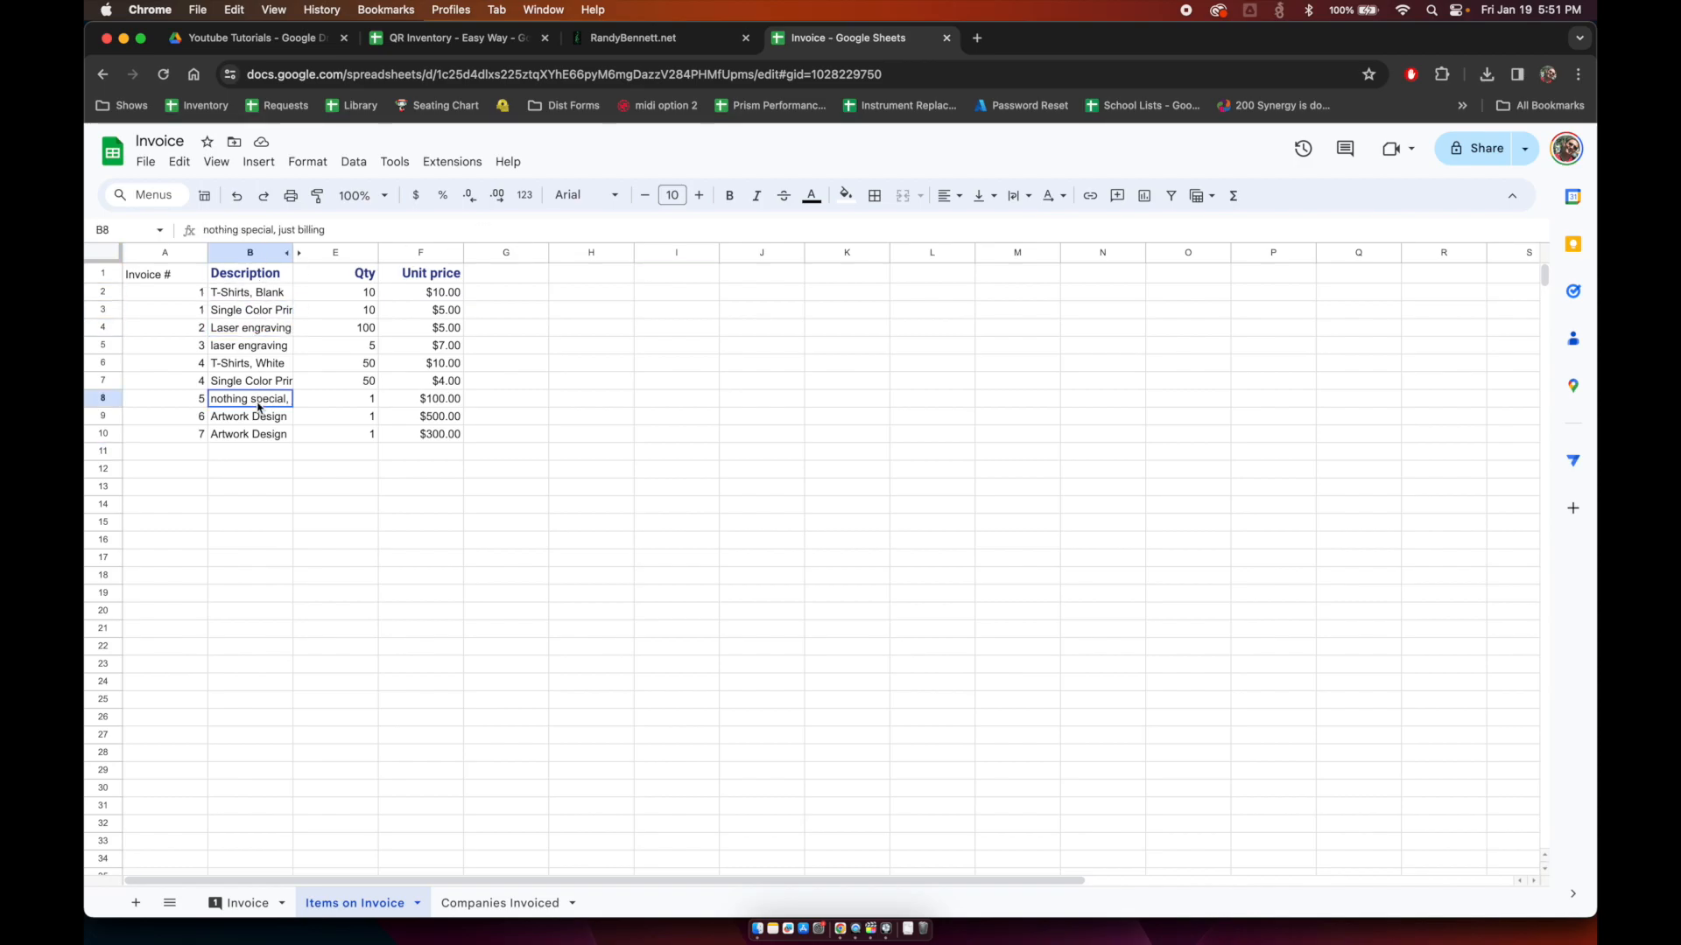
pyautogui.click(481, 278)
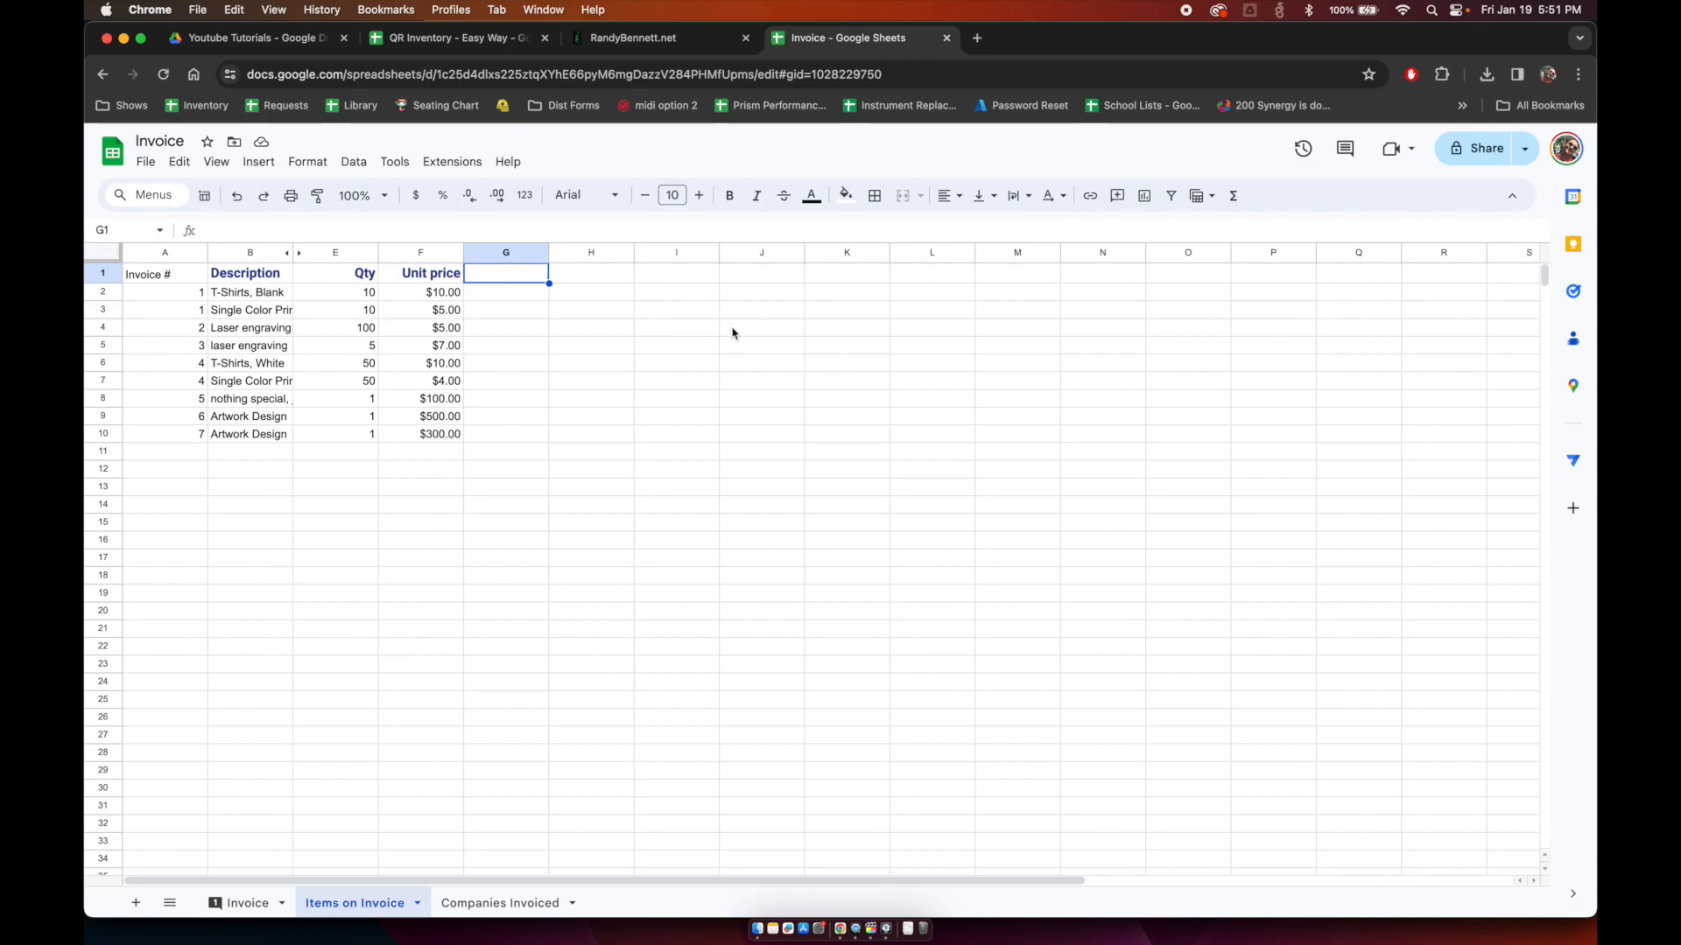
pyautogui.write('Cost')
pyautogui.press('Return')
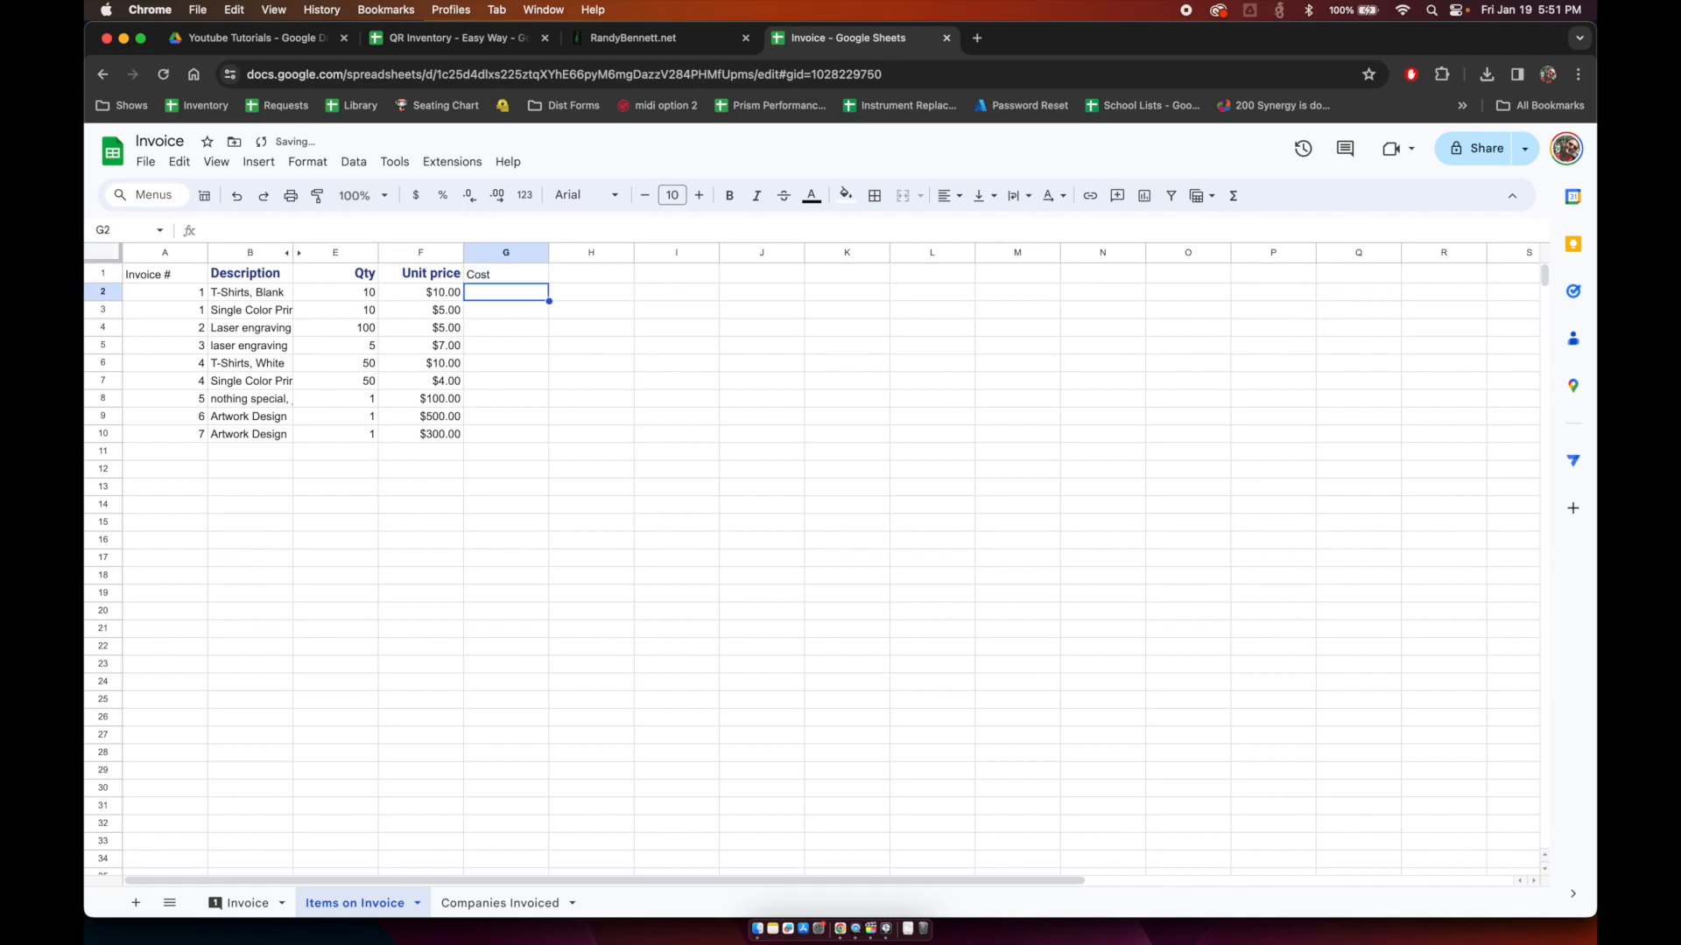
# Step: Enter a 9.5 cost for both T-shirt lines (G2, G6) and format column G as currency
pyautogui.write('9.5')
pyautogui.press('Return')
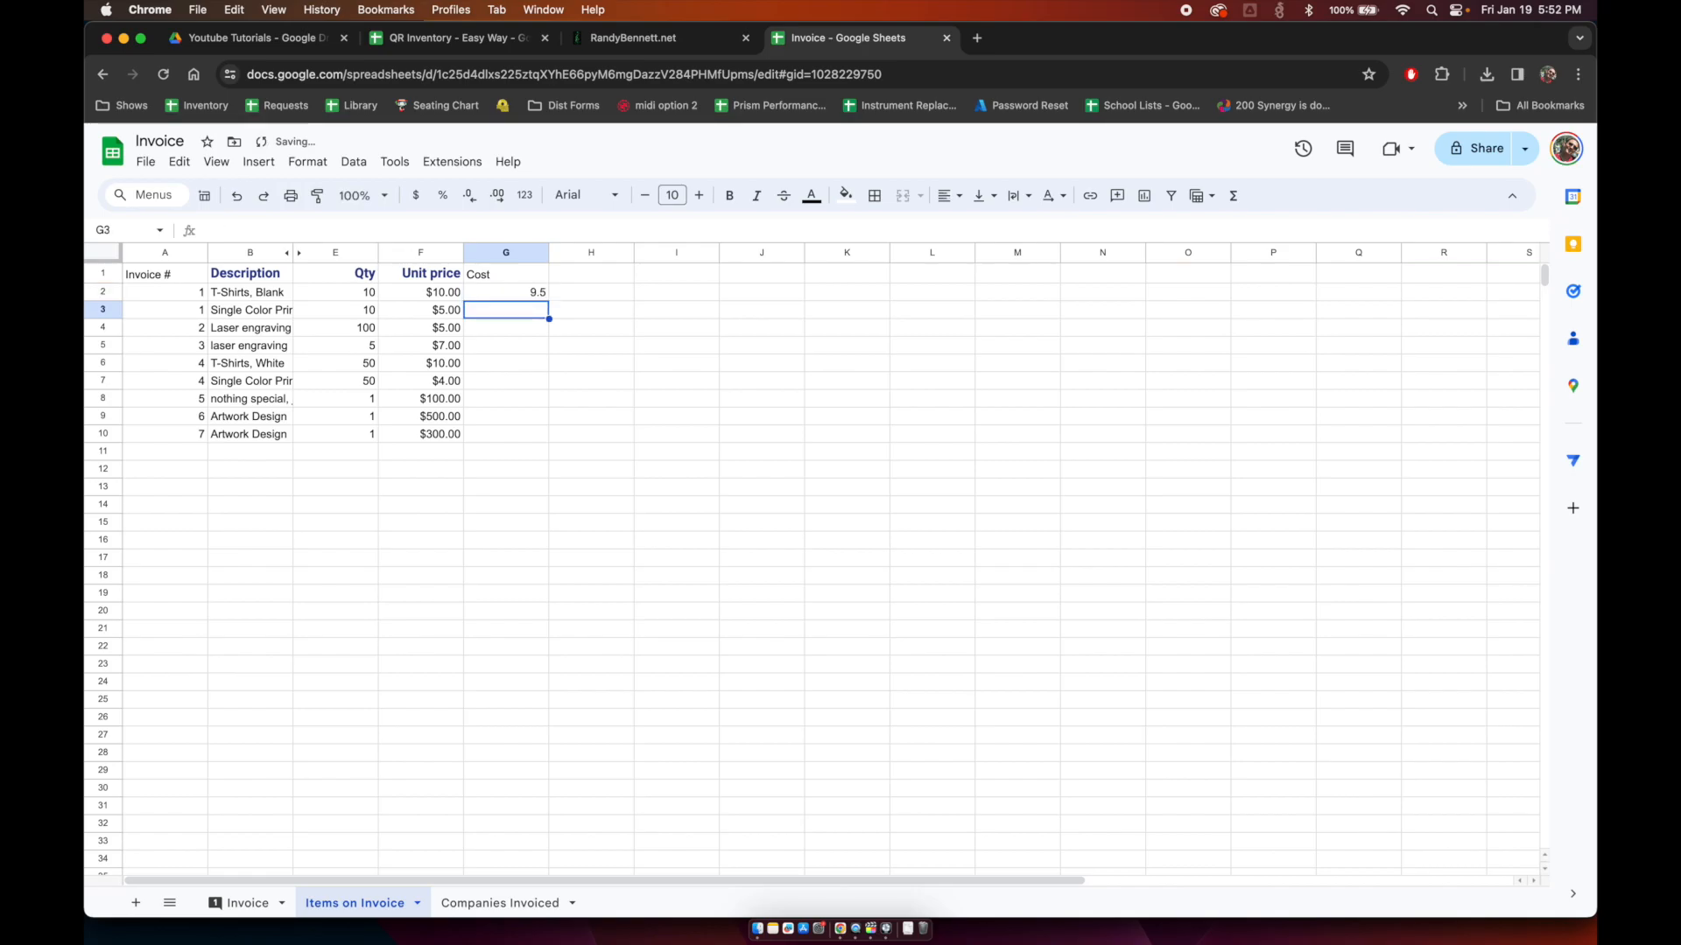
pyautogui.press('Down')
pyautogui.press('Down')
pyautogui.press('Down')
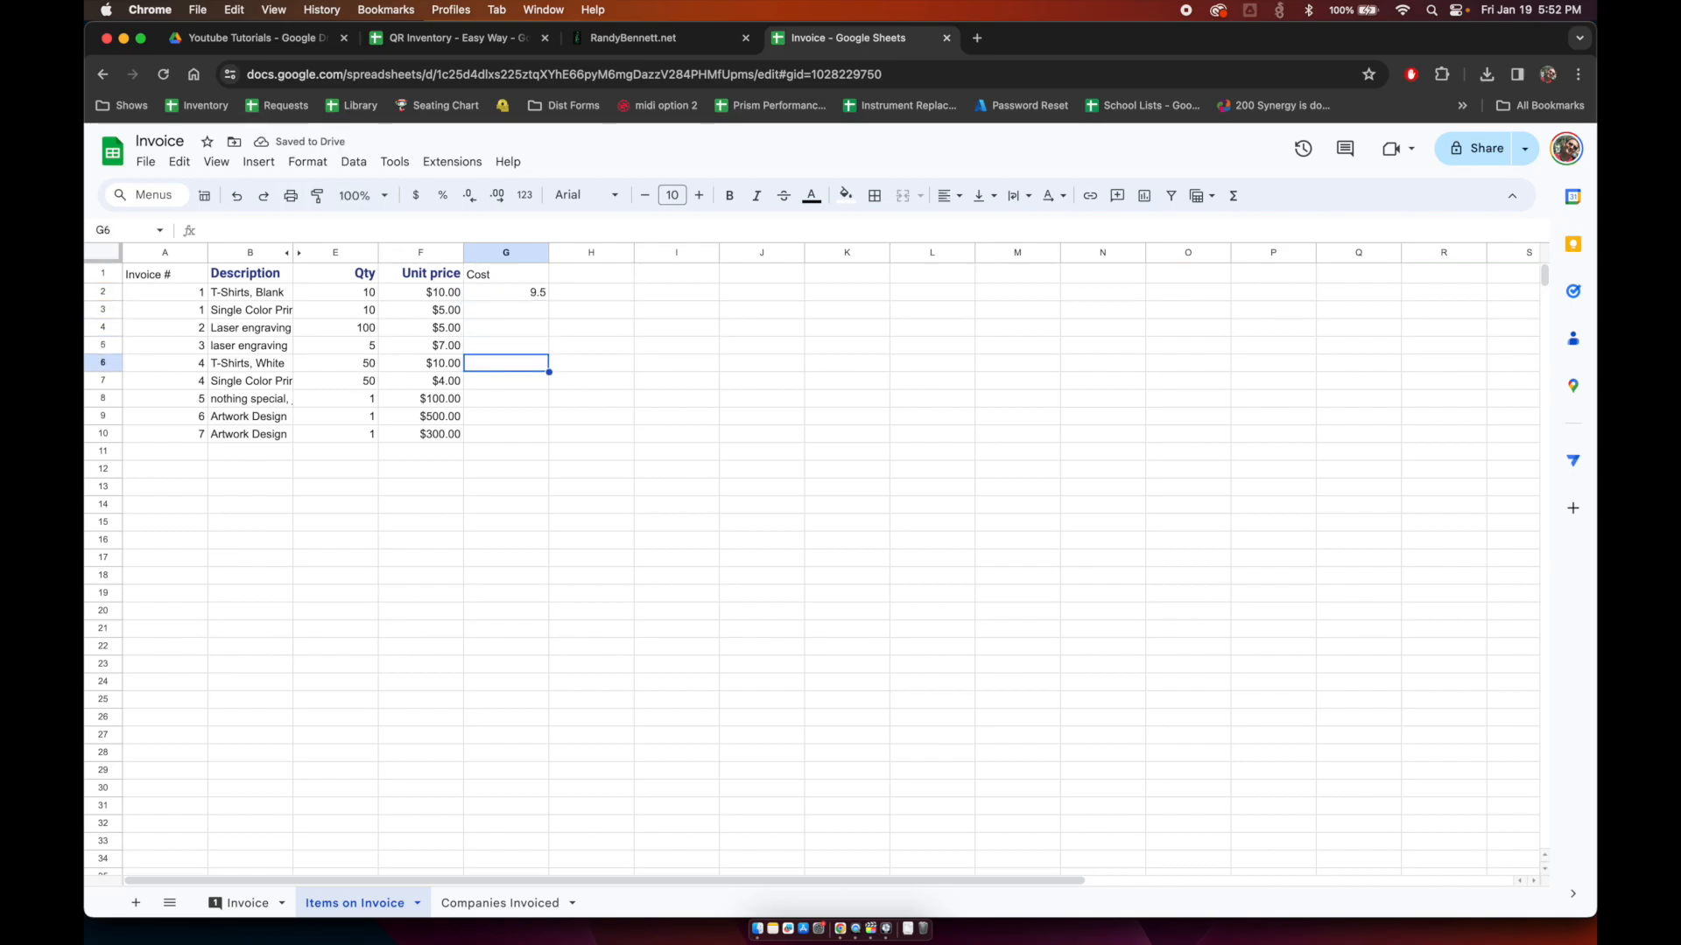
pyautogui.write('9.5')
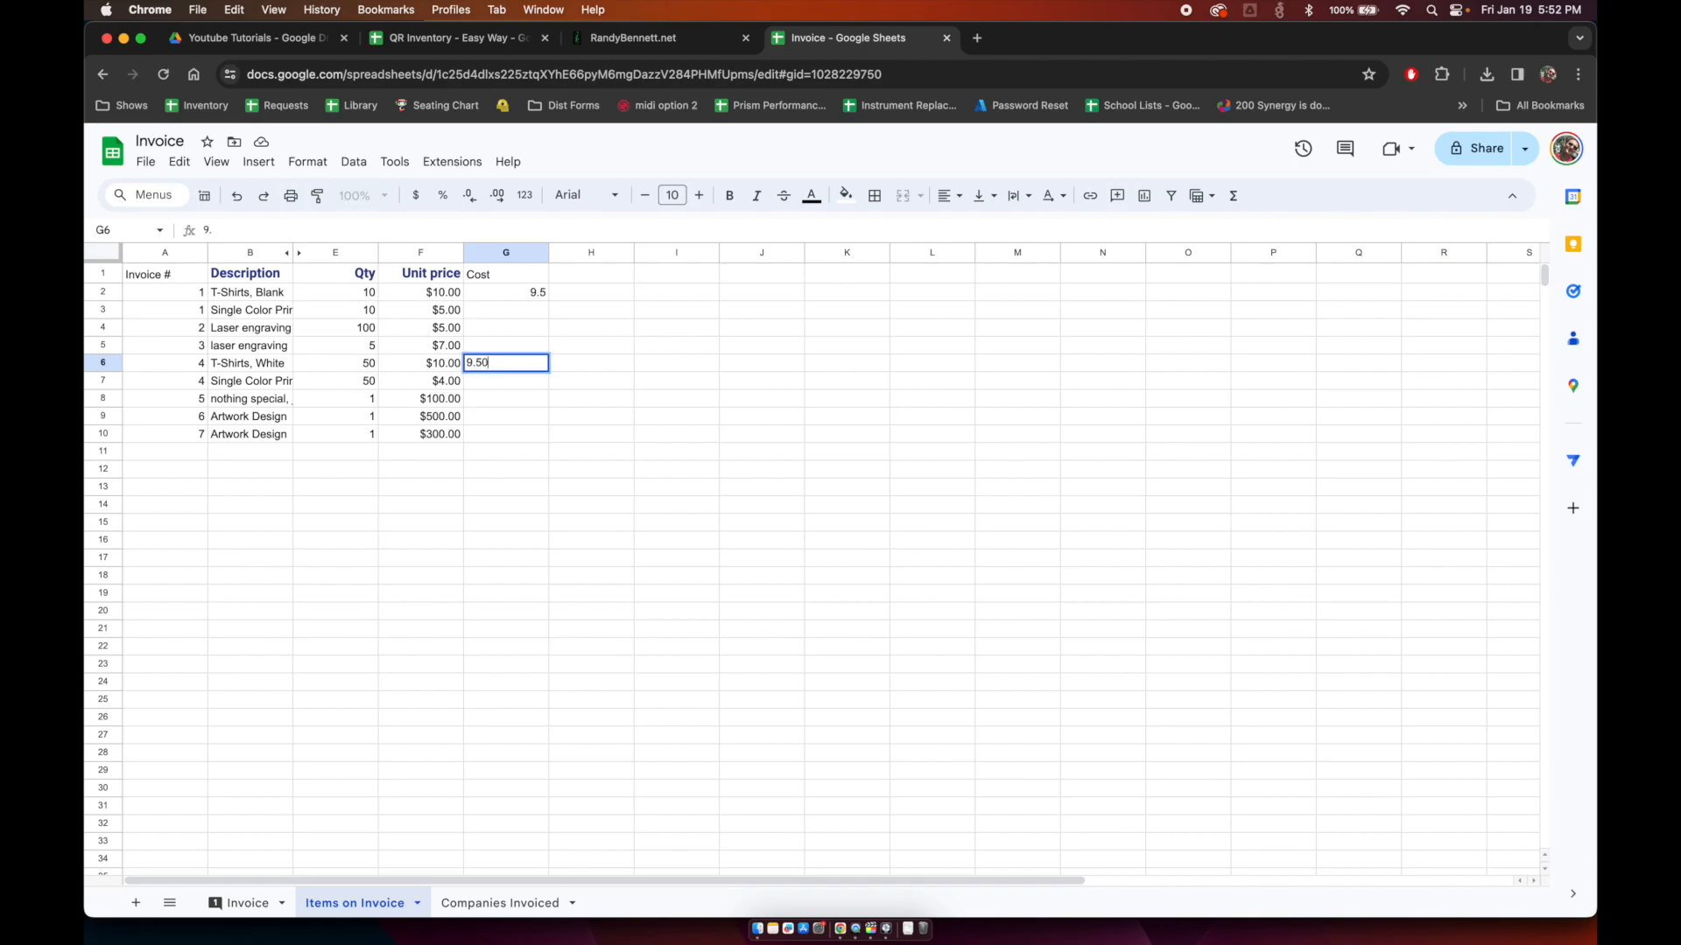
pyautogui.press('Return')
pyautogui.click(512, 252)
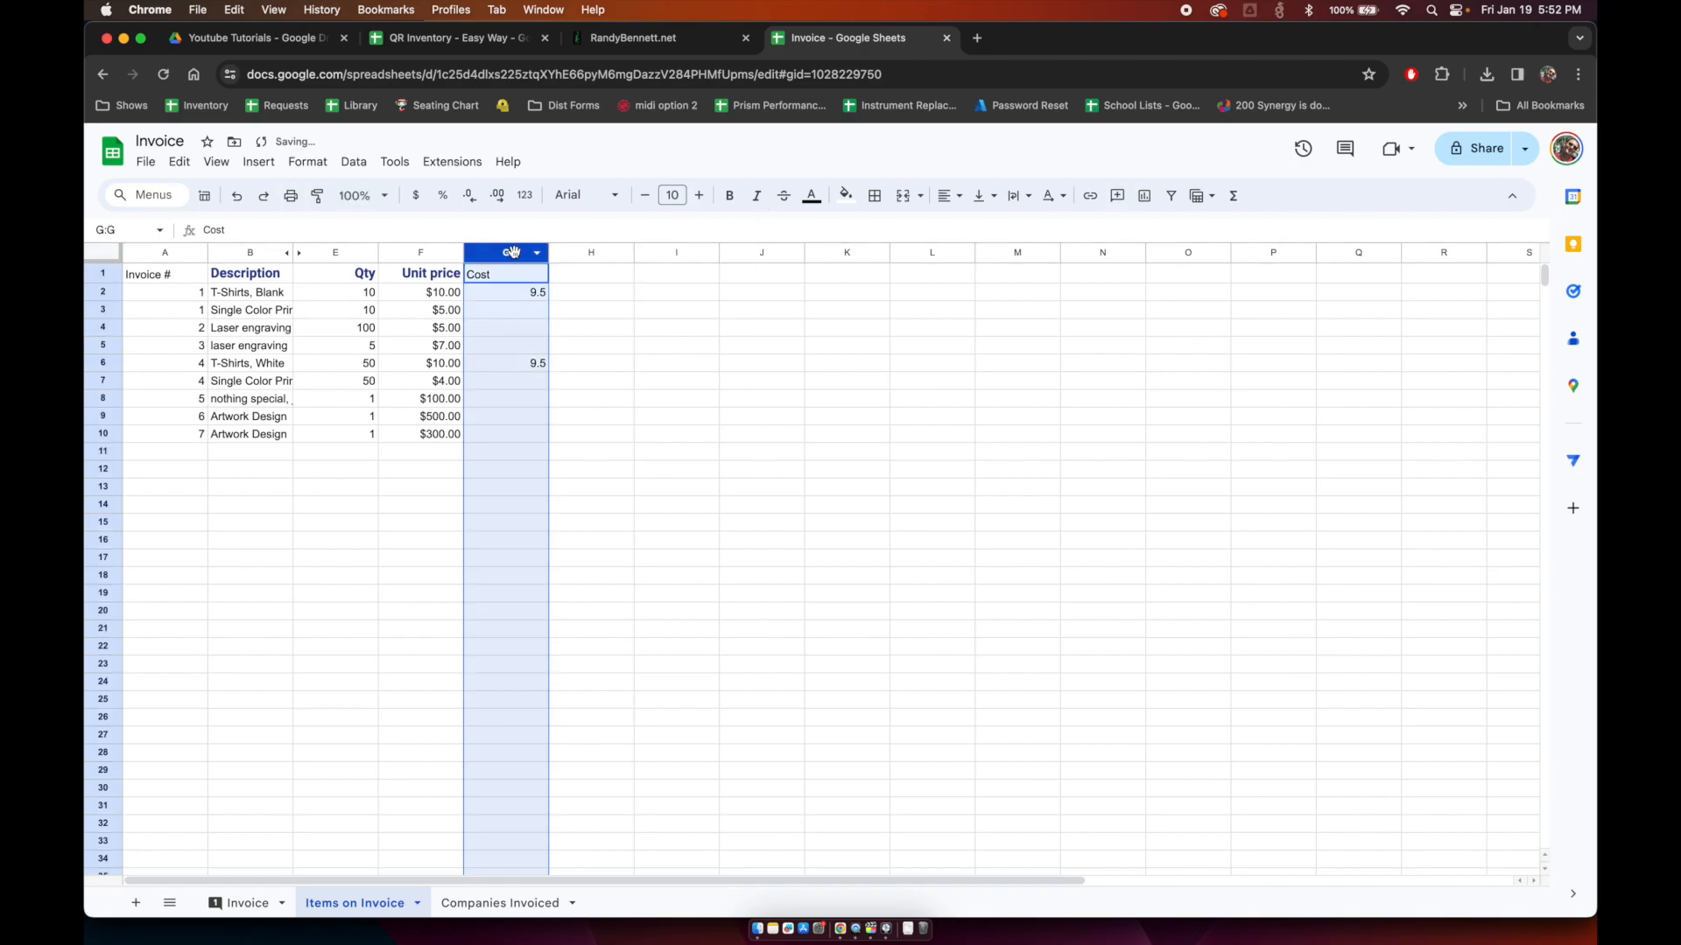
pyautogui.click(424, 199)
pyautogui.press('Down')
pyautogui.press('Down')
pyautogui.press('Down')
pyautogui.press('Down')
pyautogui.press('Down')
pyautogui.press('Down')
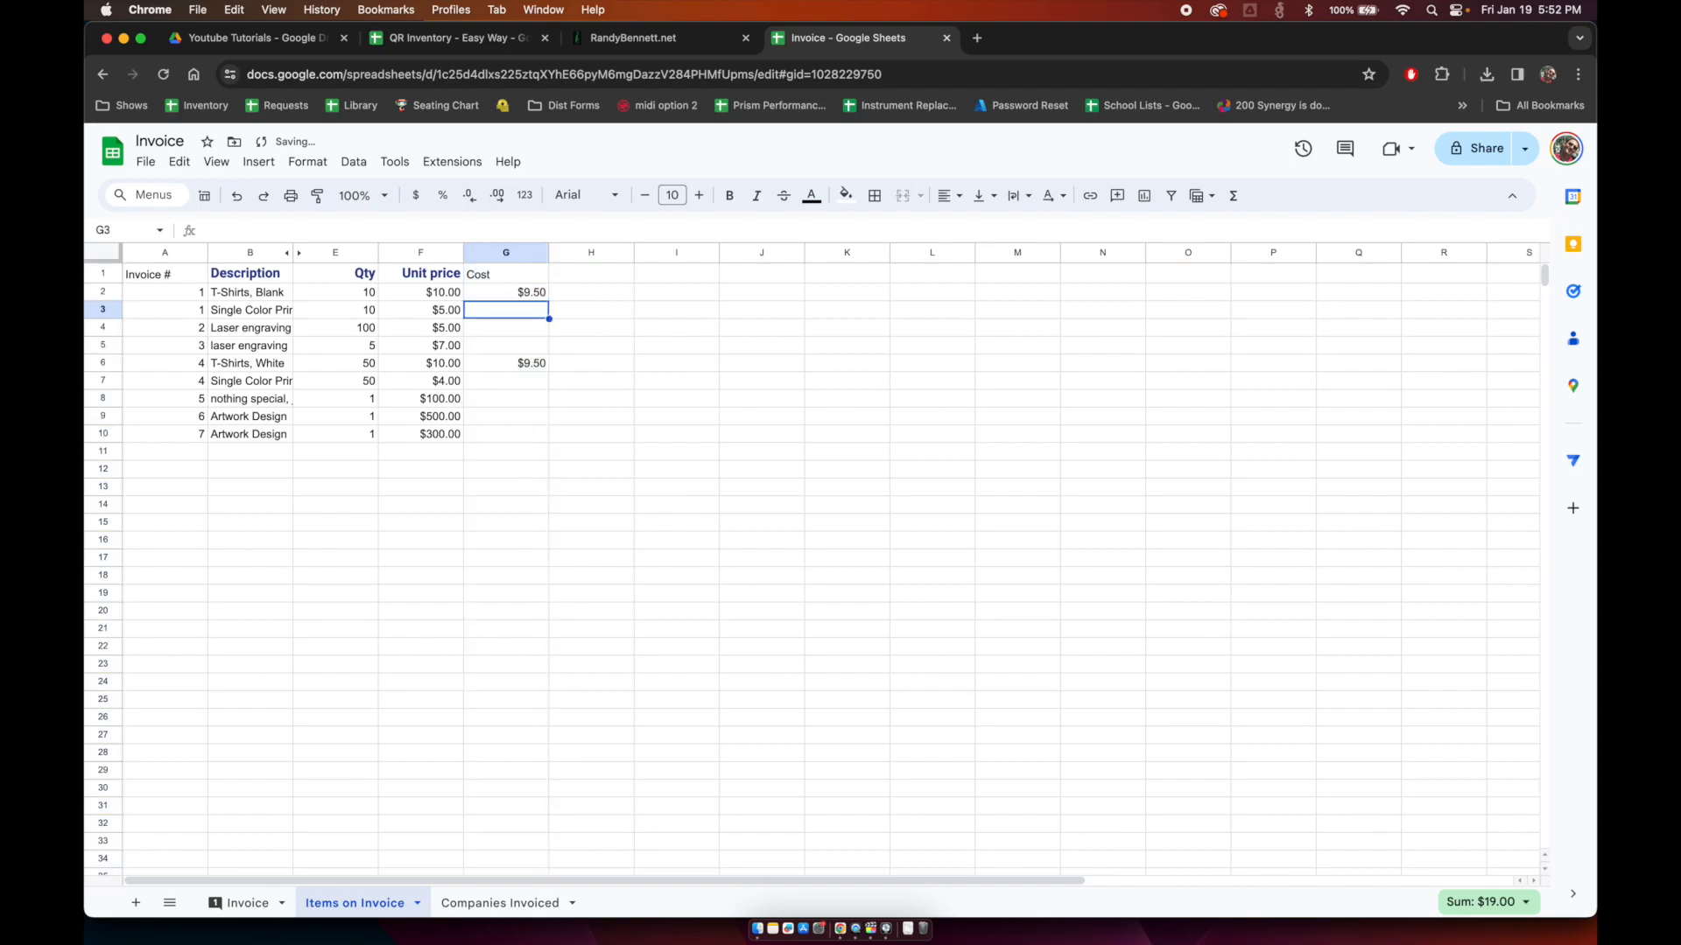
pyautogui.press('Down')
pyautogui.press('Down')
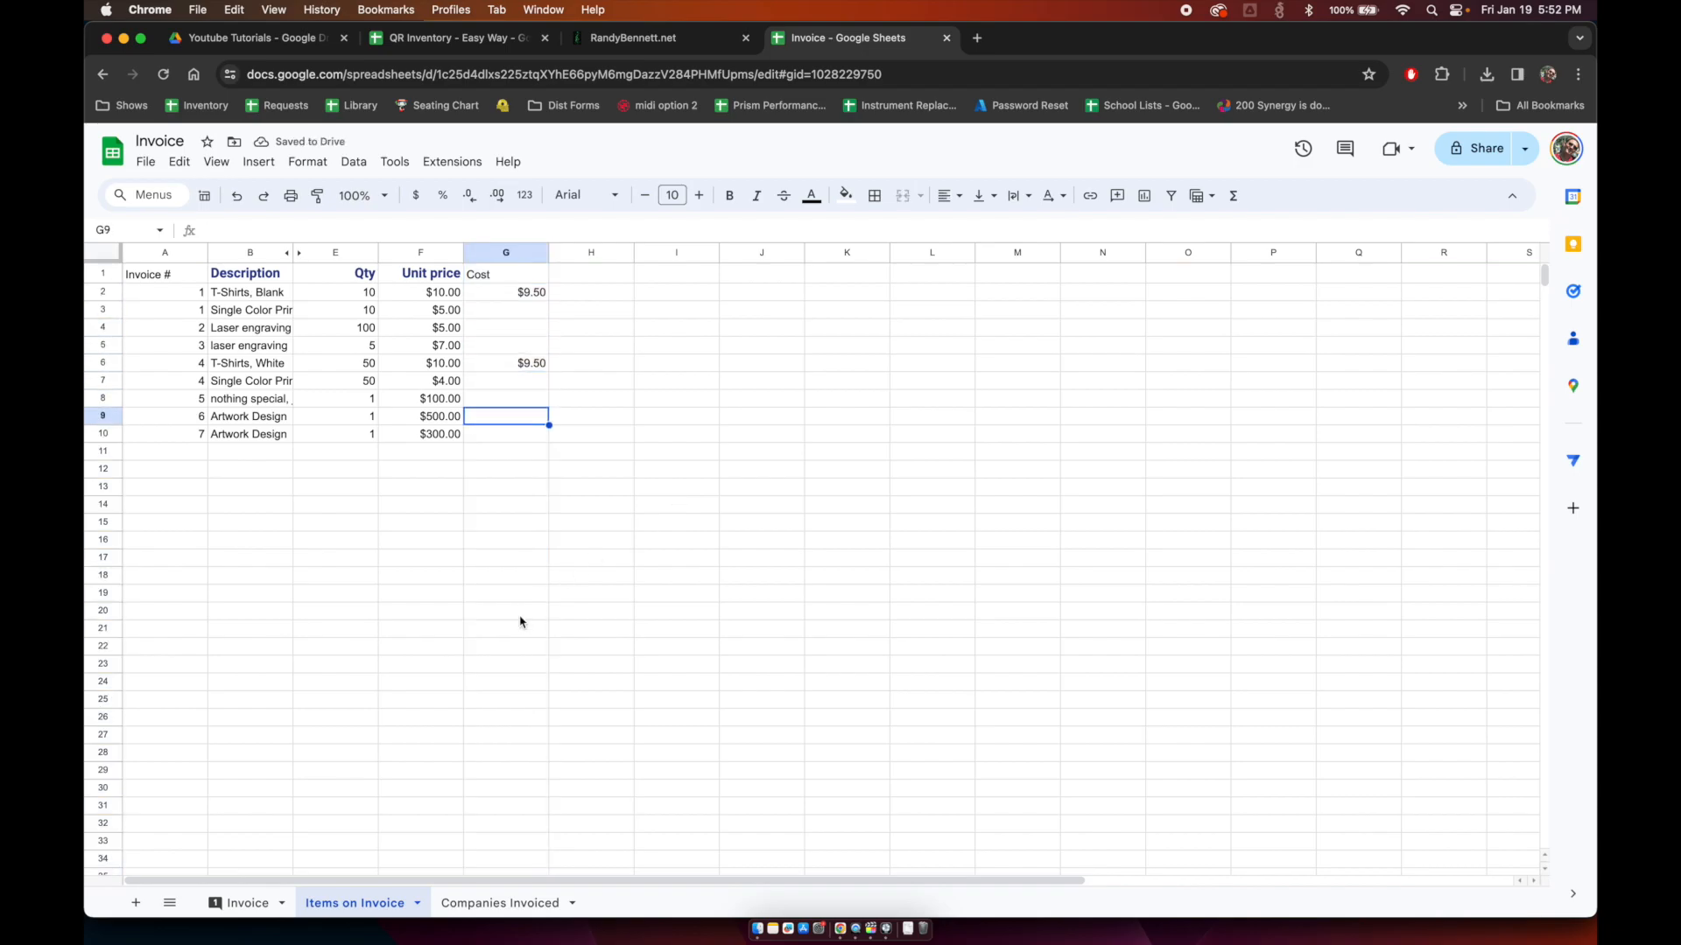
# Step: Check the unit prices and costs in columns F and G, then go back to the Invoice sheet
pyautogui.click(445, 297)
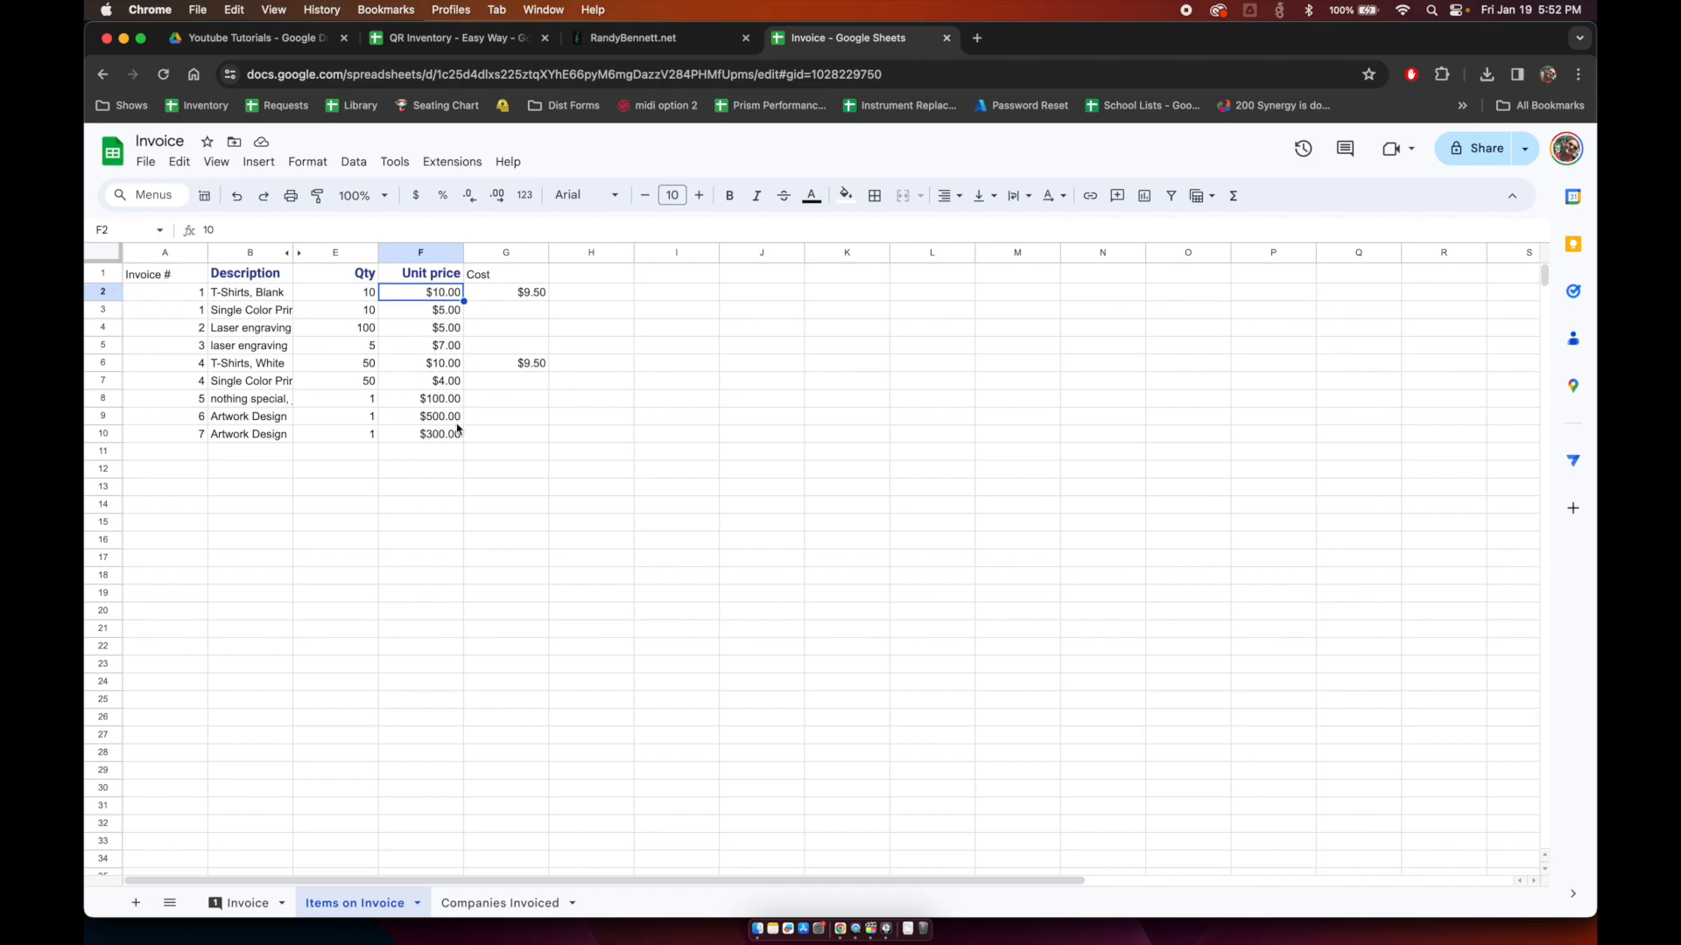
pyautogui.moveTo(440, 288); pyautogui.dragTo(438, 646)
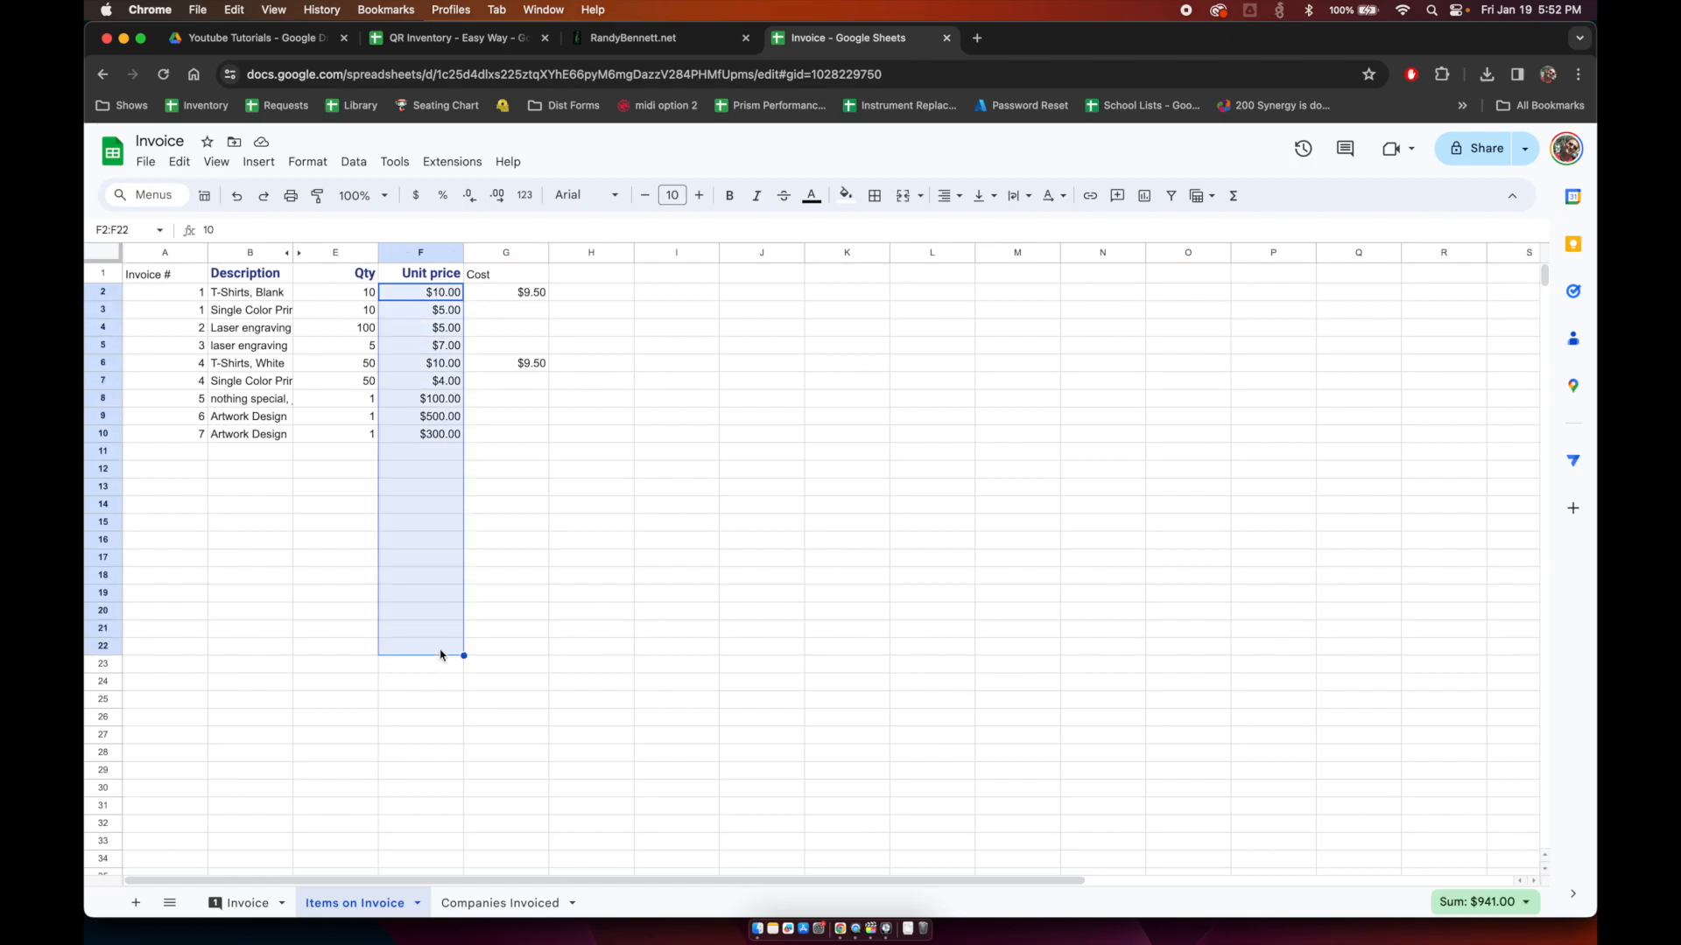
pyautogui.click(505, 292)
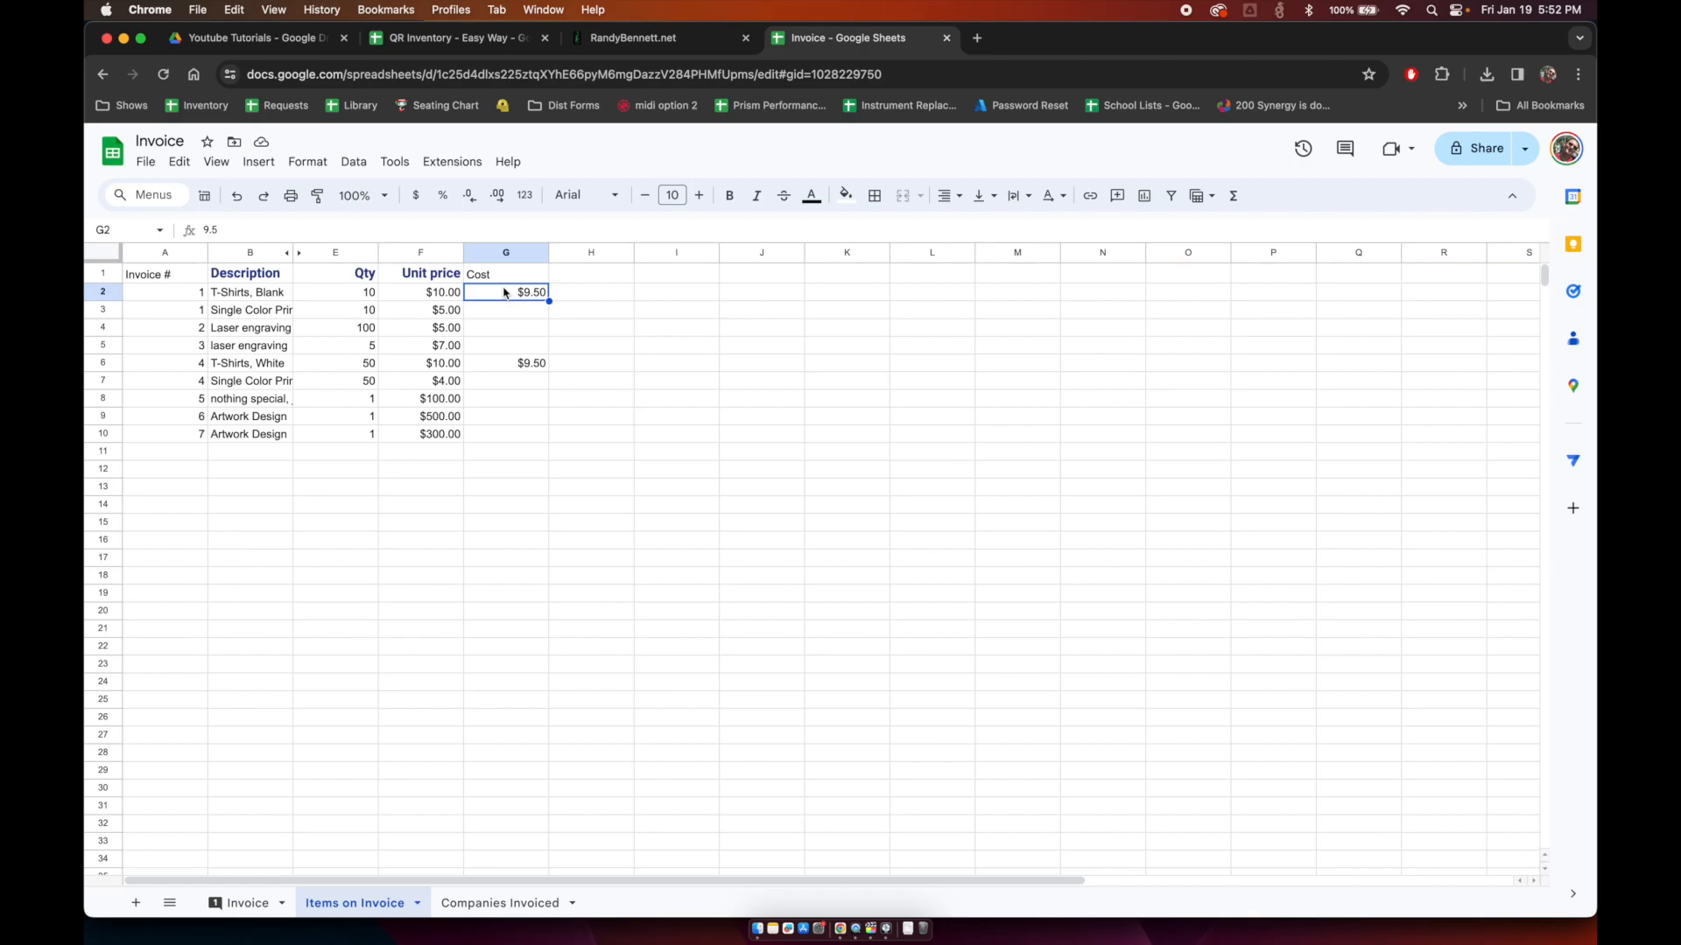
pyautogui.click(230, 903)
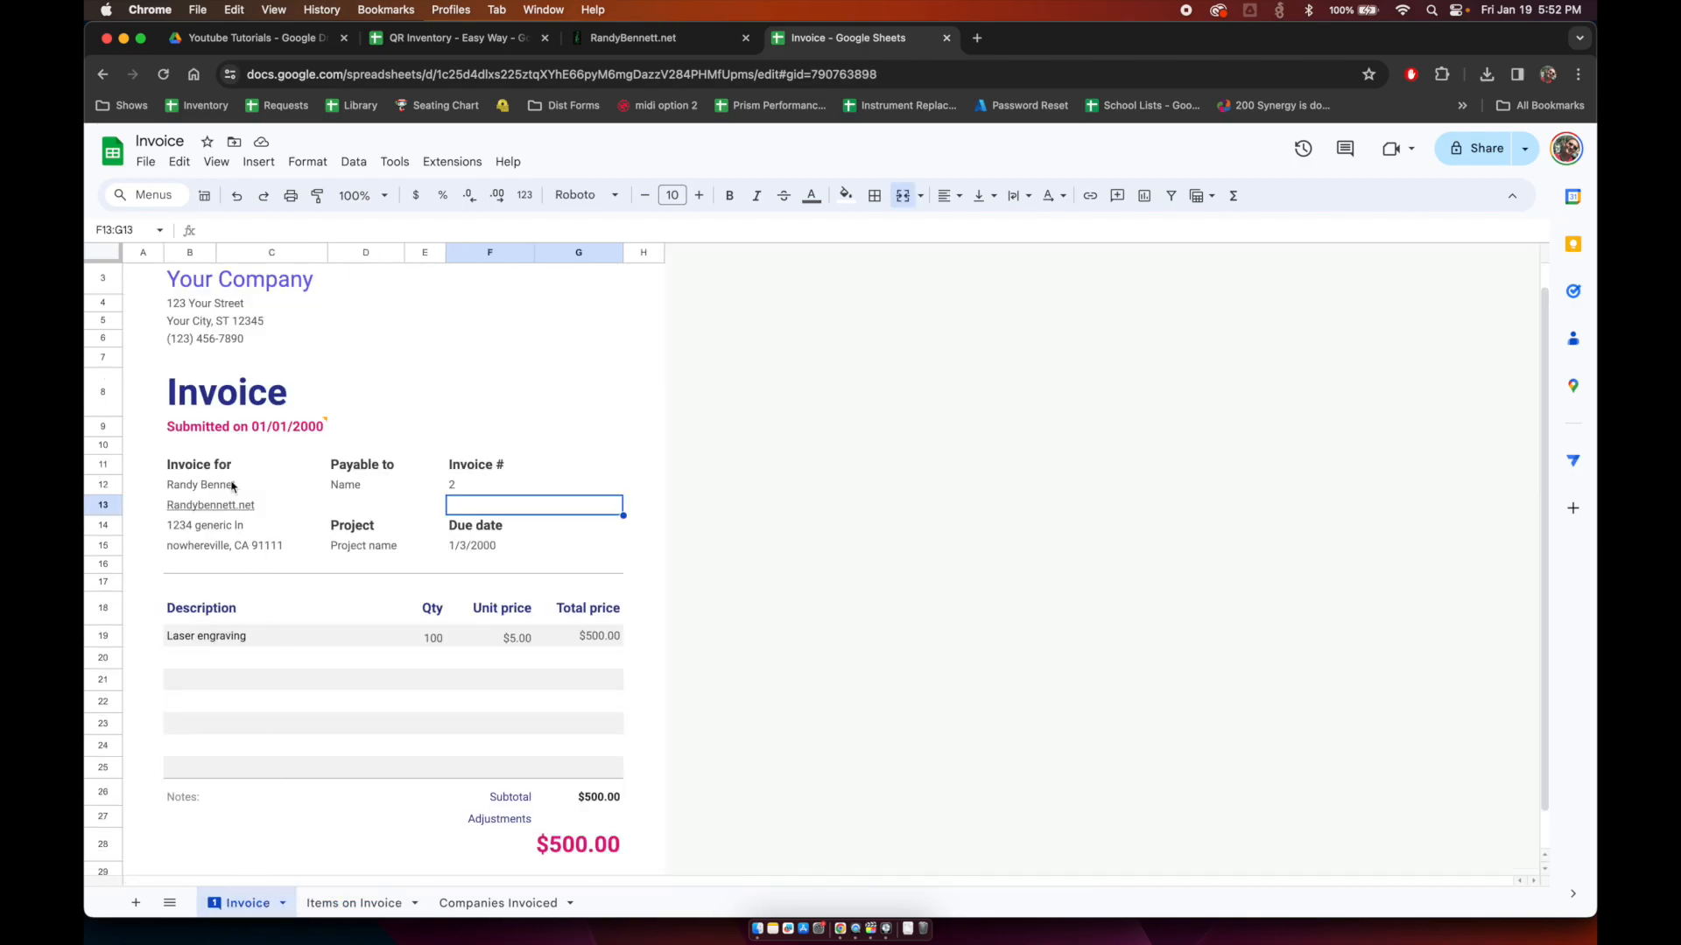
# Step: Resolve the 'fix dates' comment on the submitted date line
pyautogui.click(202, 298)
pyautogui.scroll(1, 391, 620)
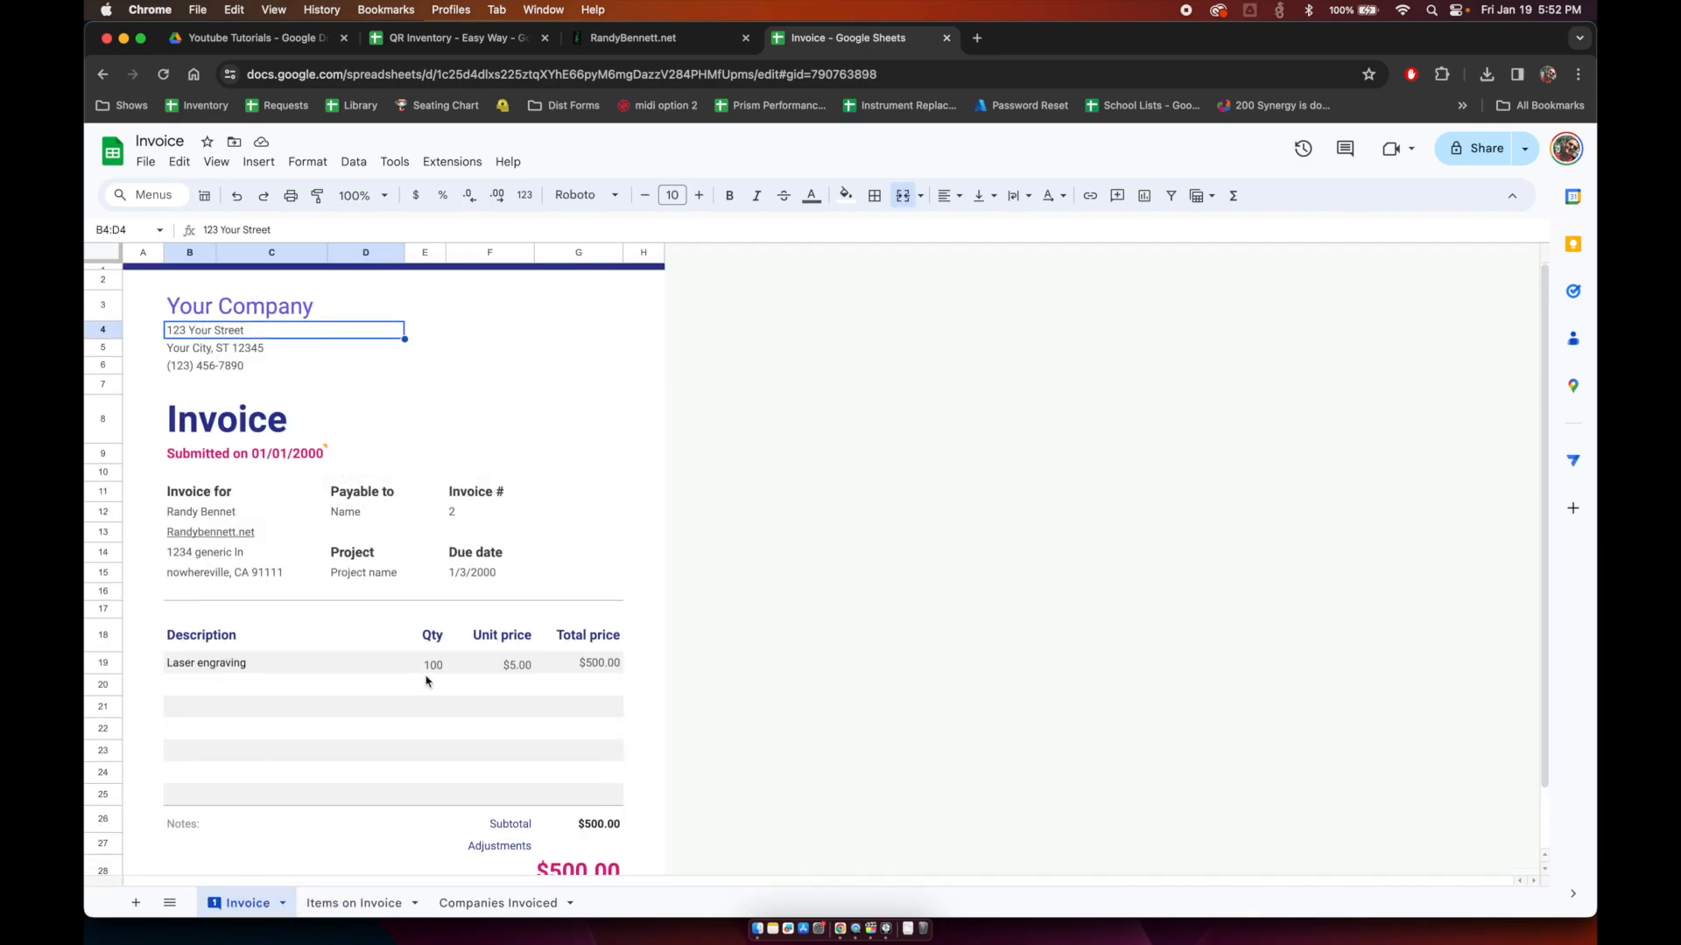
pyautogui.scroll(-2, 482, 775)
pyautogui.click(260, 462)
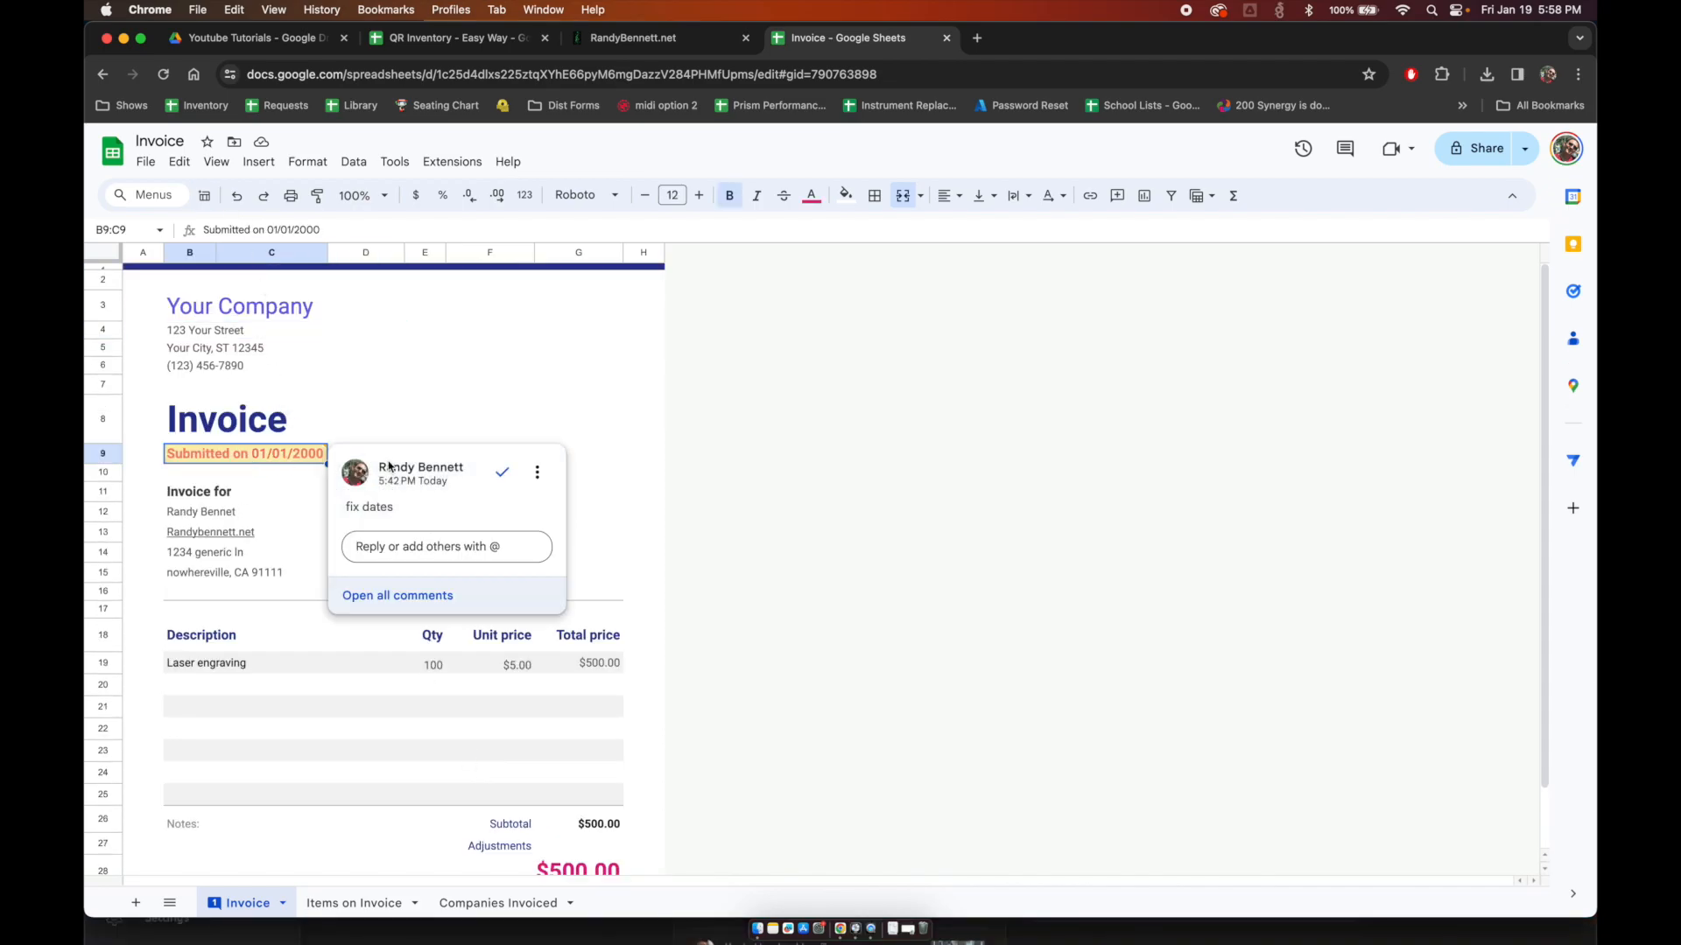
pyautogui.click(506, 477)
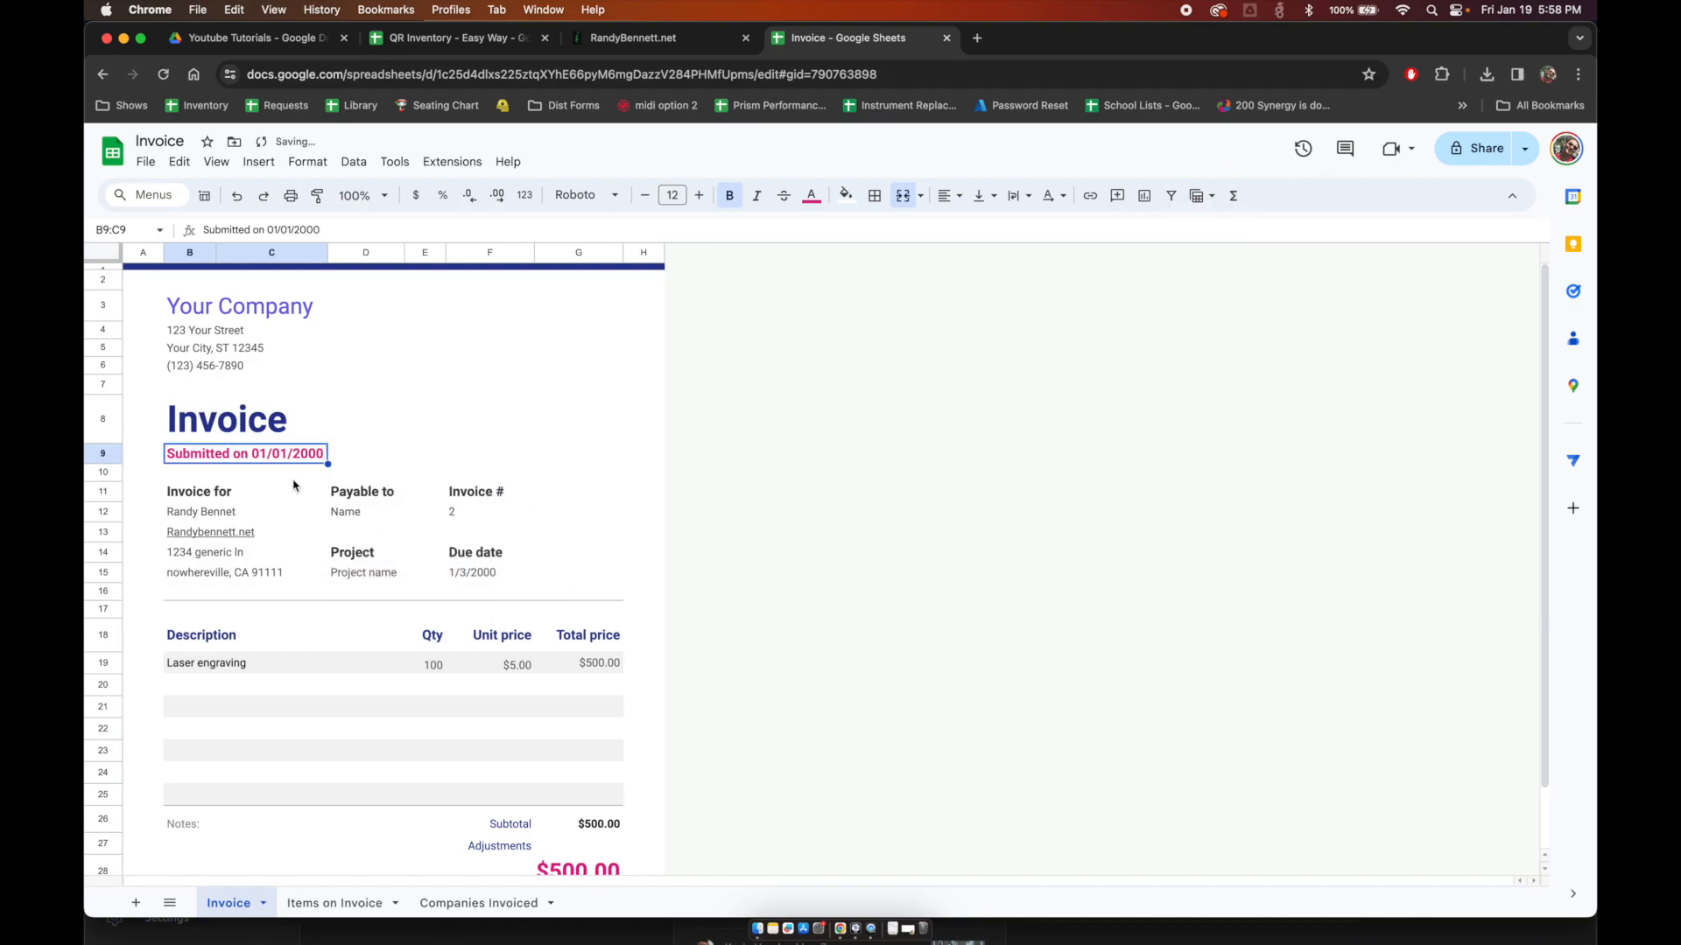
# Step: Look over the header row of the Companies Invoiced sheet
pyautogui.click(431, 900)
pyautogui.press('Left')
pyautogui.press('Left')
pyautogui.press('Left')
pyautogui.press('Right')
pyautogui.press('Right')
pyautogui.press('Right')
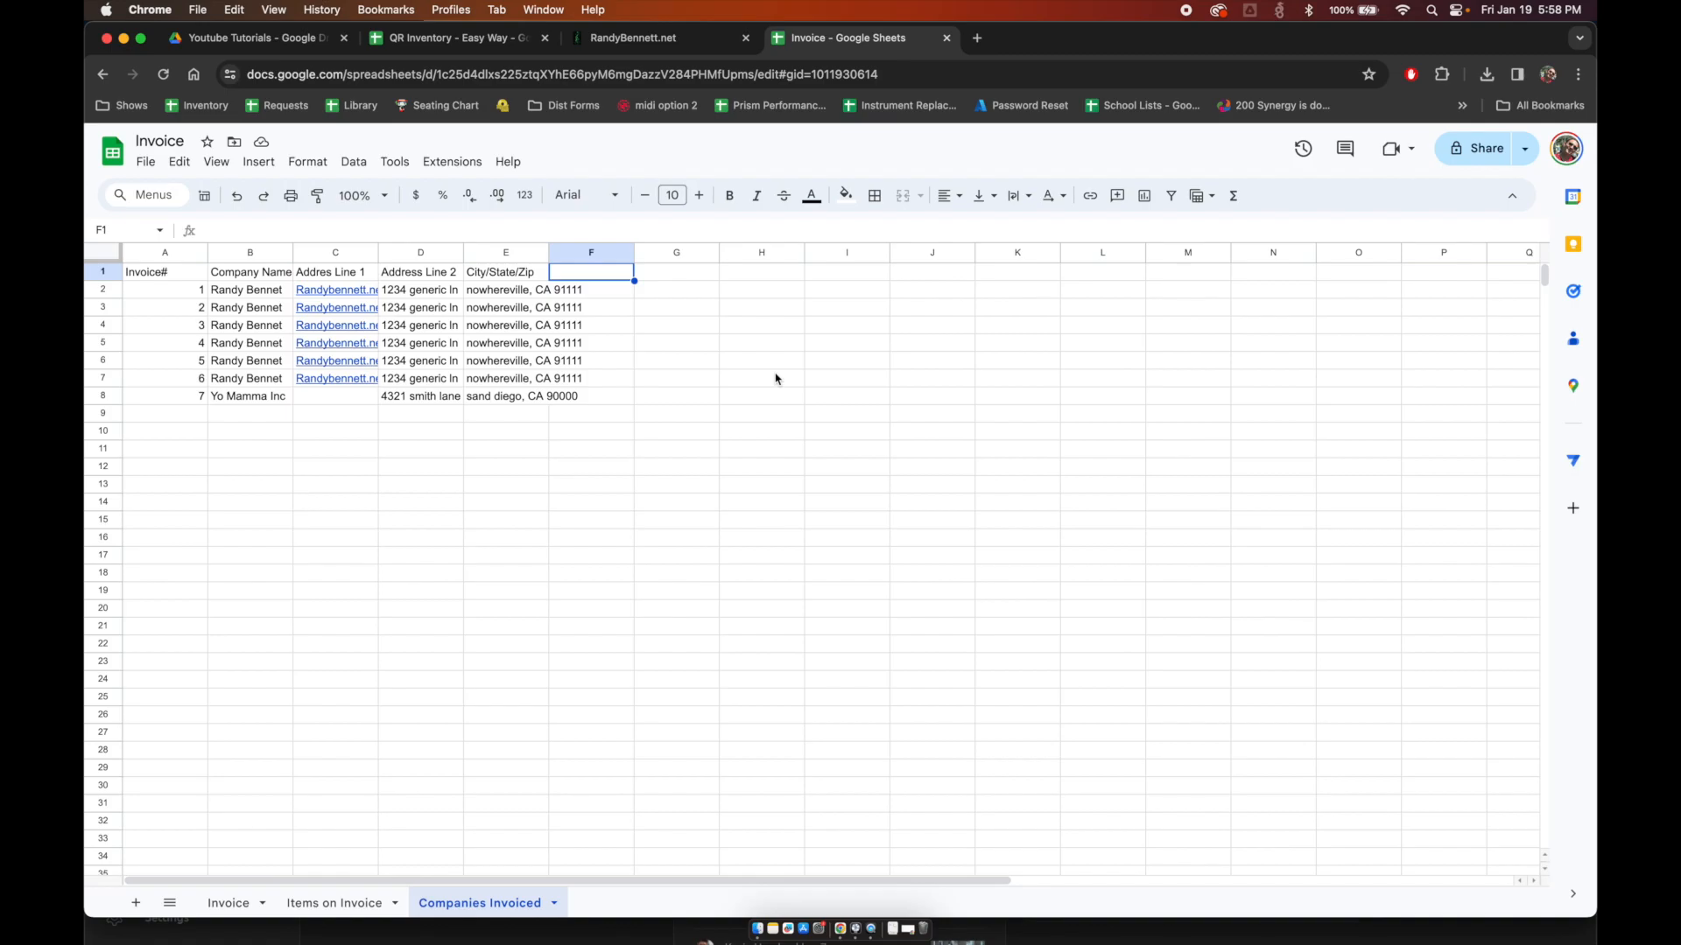
# Step: Rename the Companies Invoiced sheet to 'Invoice Numbers'
pyautogui.doubleClick(479, 905)
pyautogui.write('I')
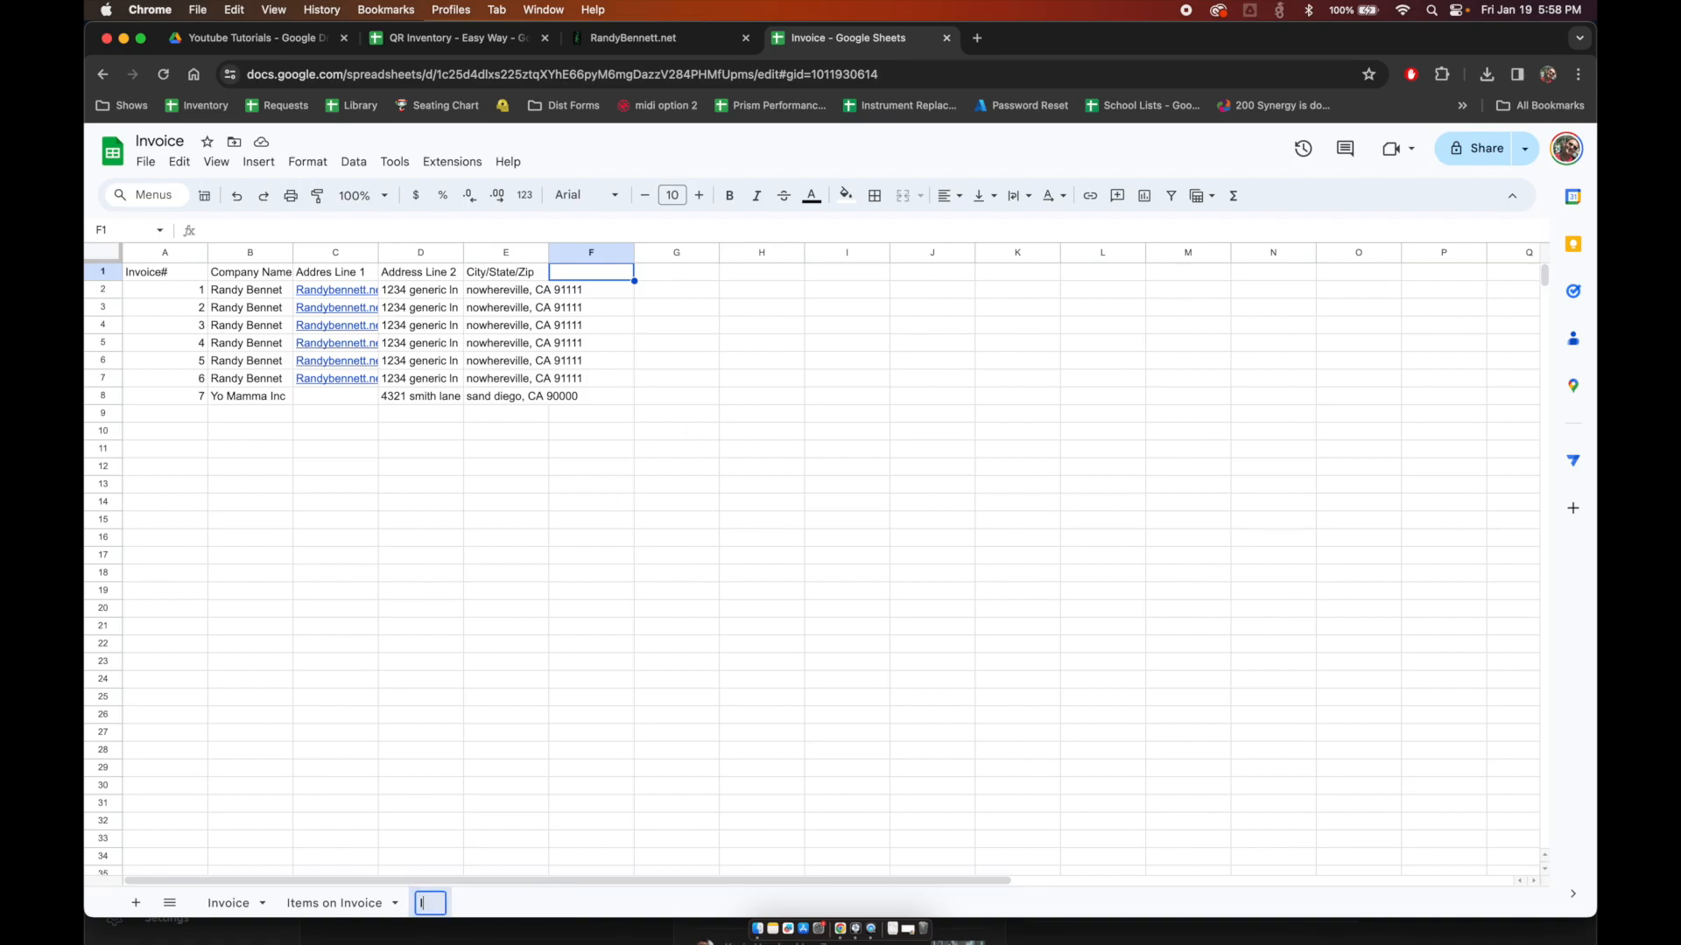
pyautogui.write('nvoices')
pyautogui.press('Return')
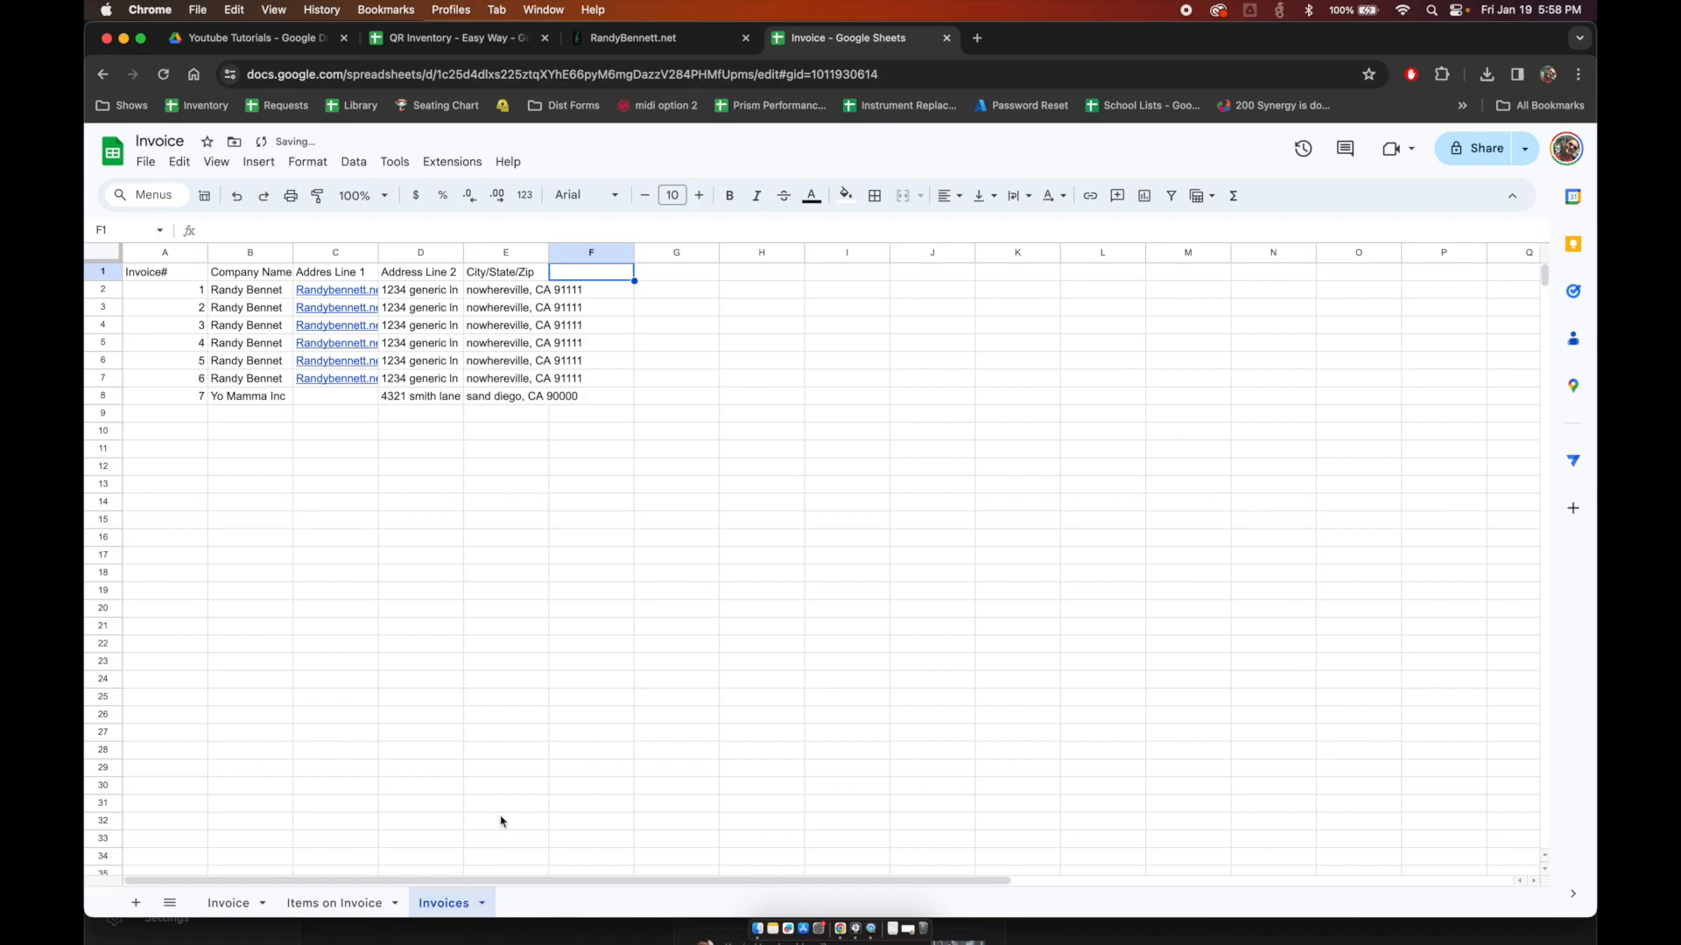
pyautogui.doubleClick(452, 903)
pyautogui.press('Right')
pyautogui.write('Num')
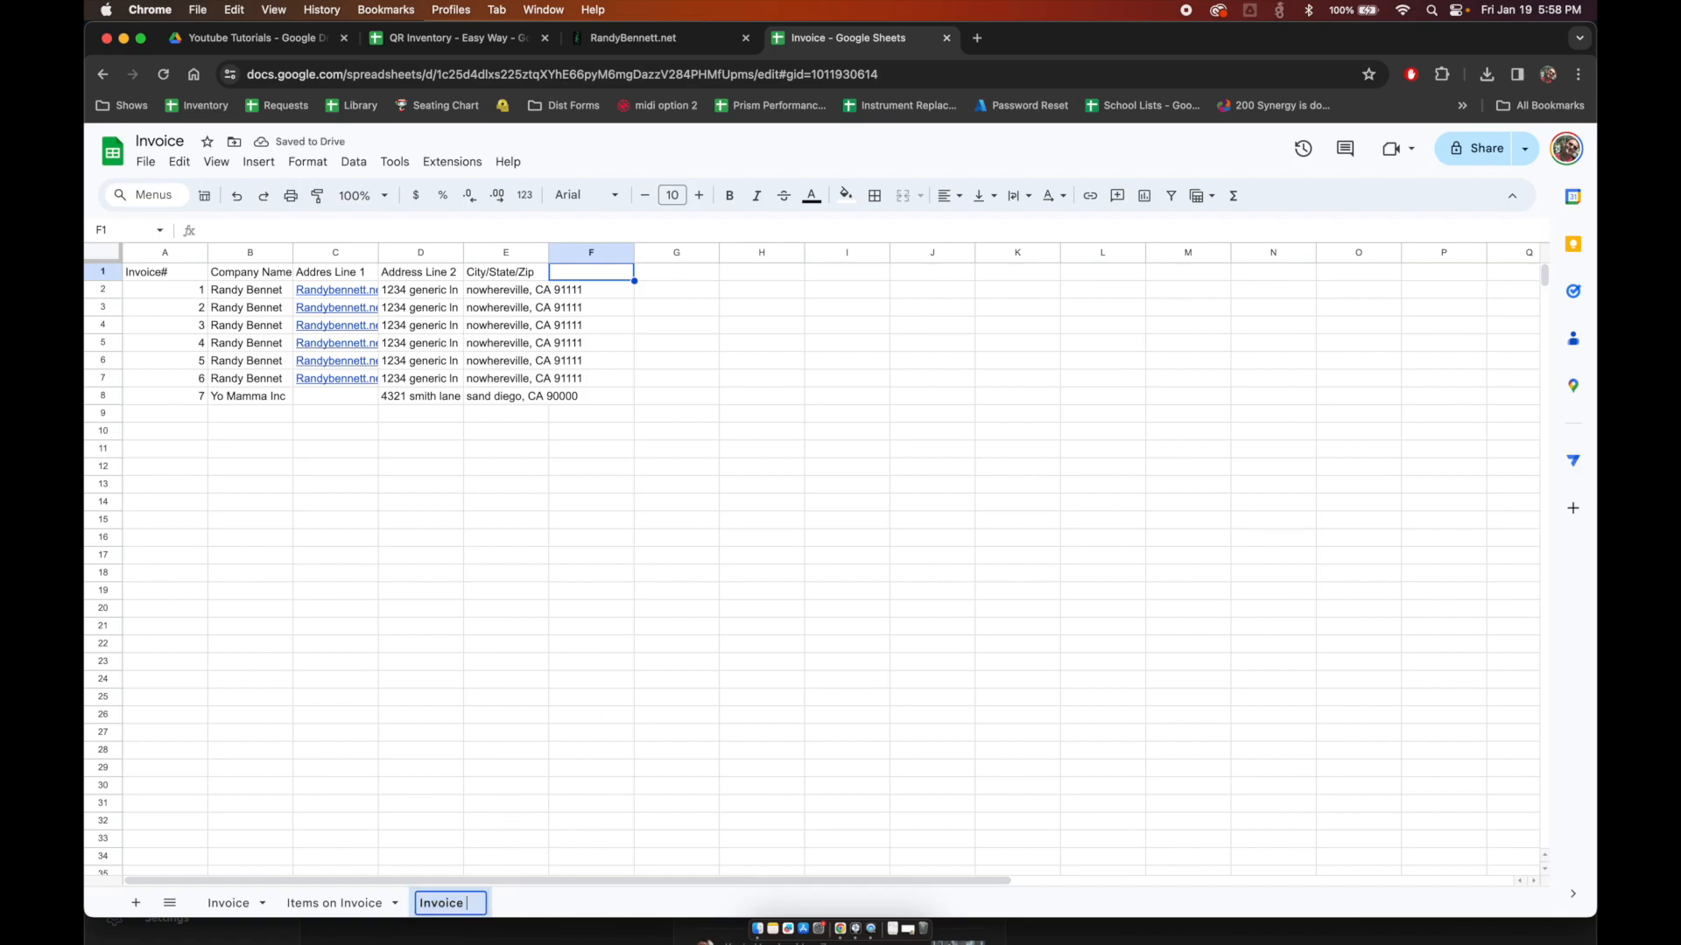
pyautogui.write('bers')
pyautogui.press('Return')
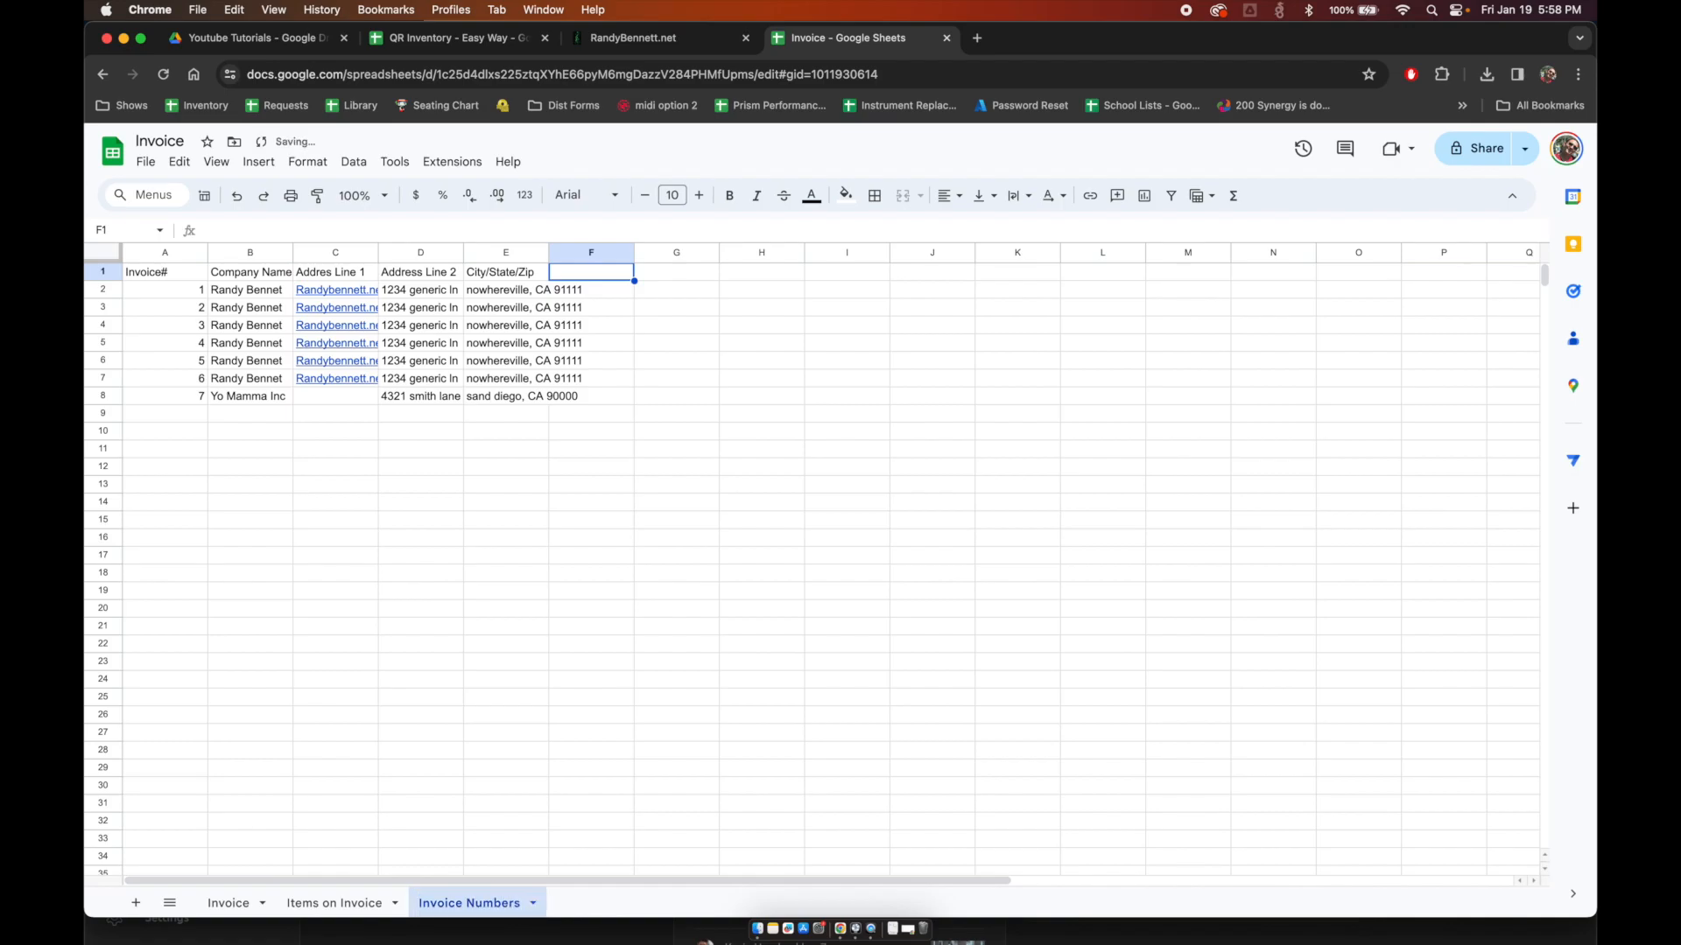
# Step: Add a 'Date of Invoice' heading in F1 with dates 1/1/2022 and 1/5/2022
pyautogui.write('Date of Invoice')
pyautogui.press('Return')
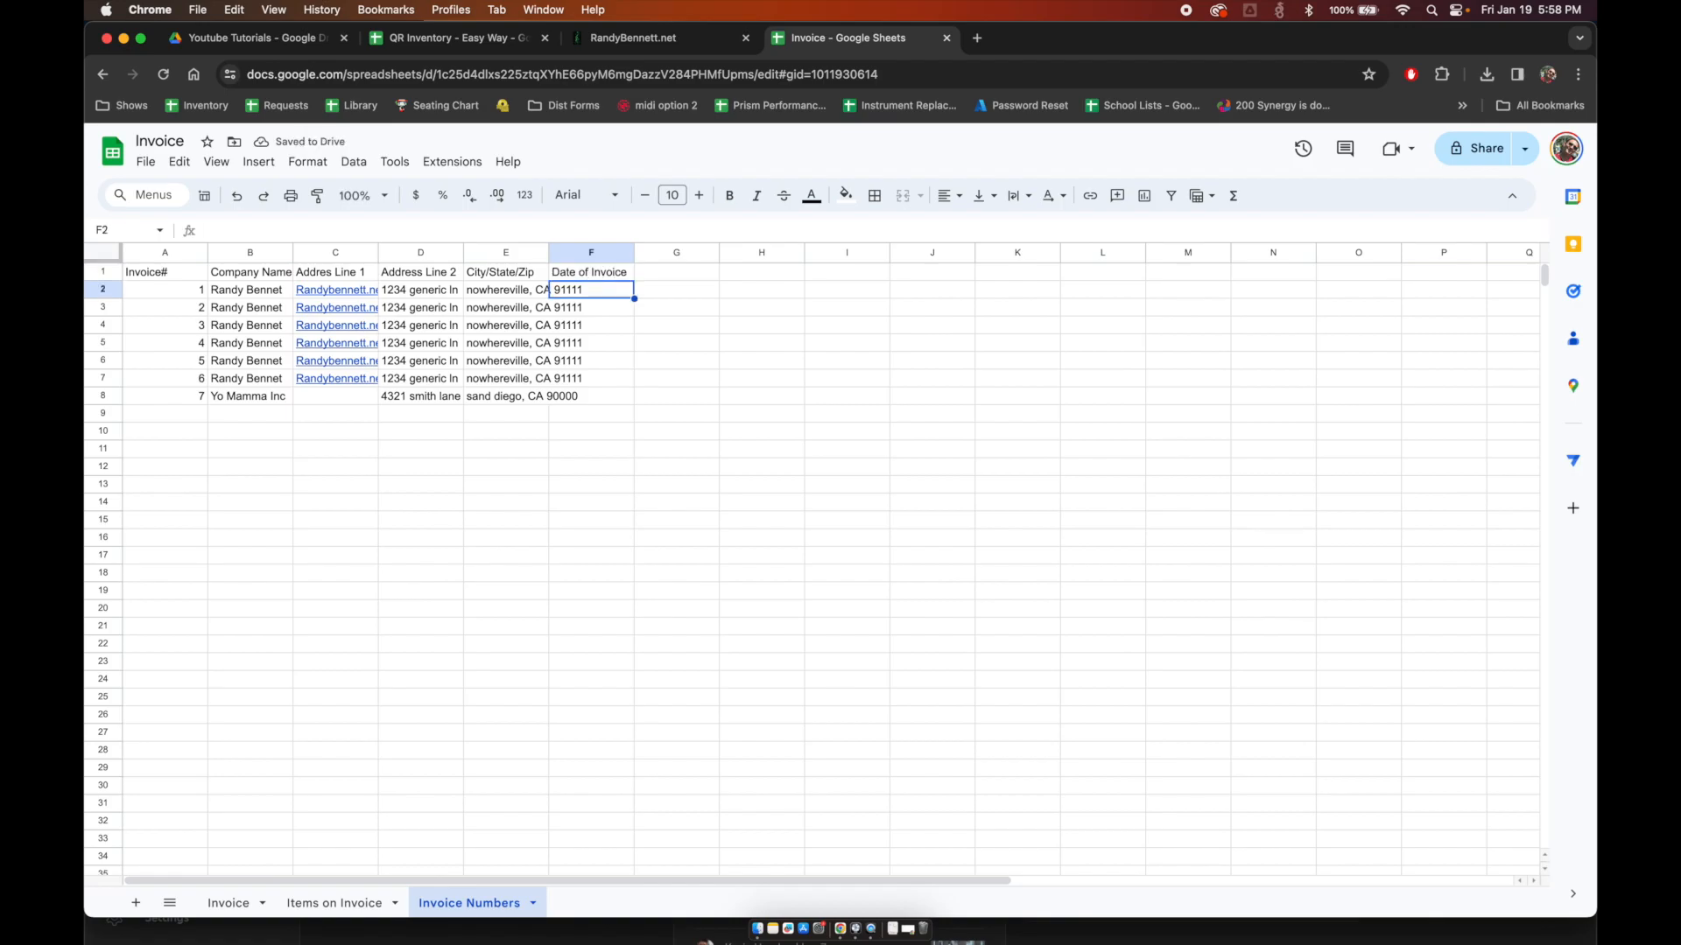
pyautogui.write('1/1/2022')
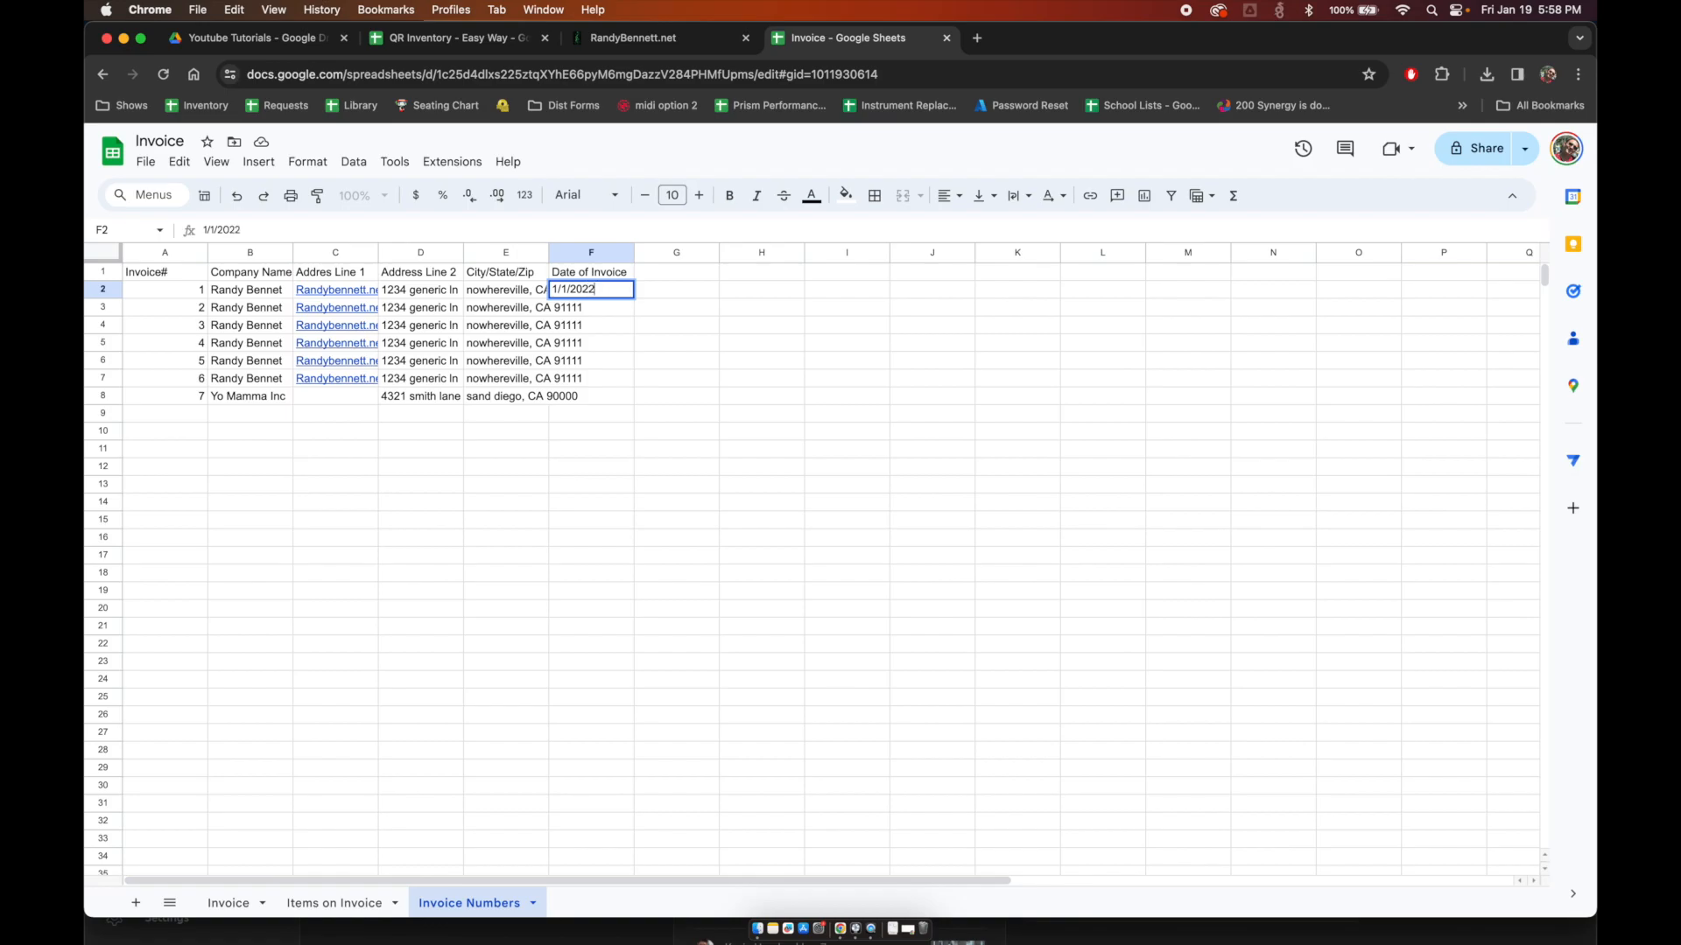
pyautogui.press('Return')
pyautogui.write('1/5')
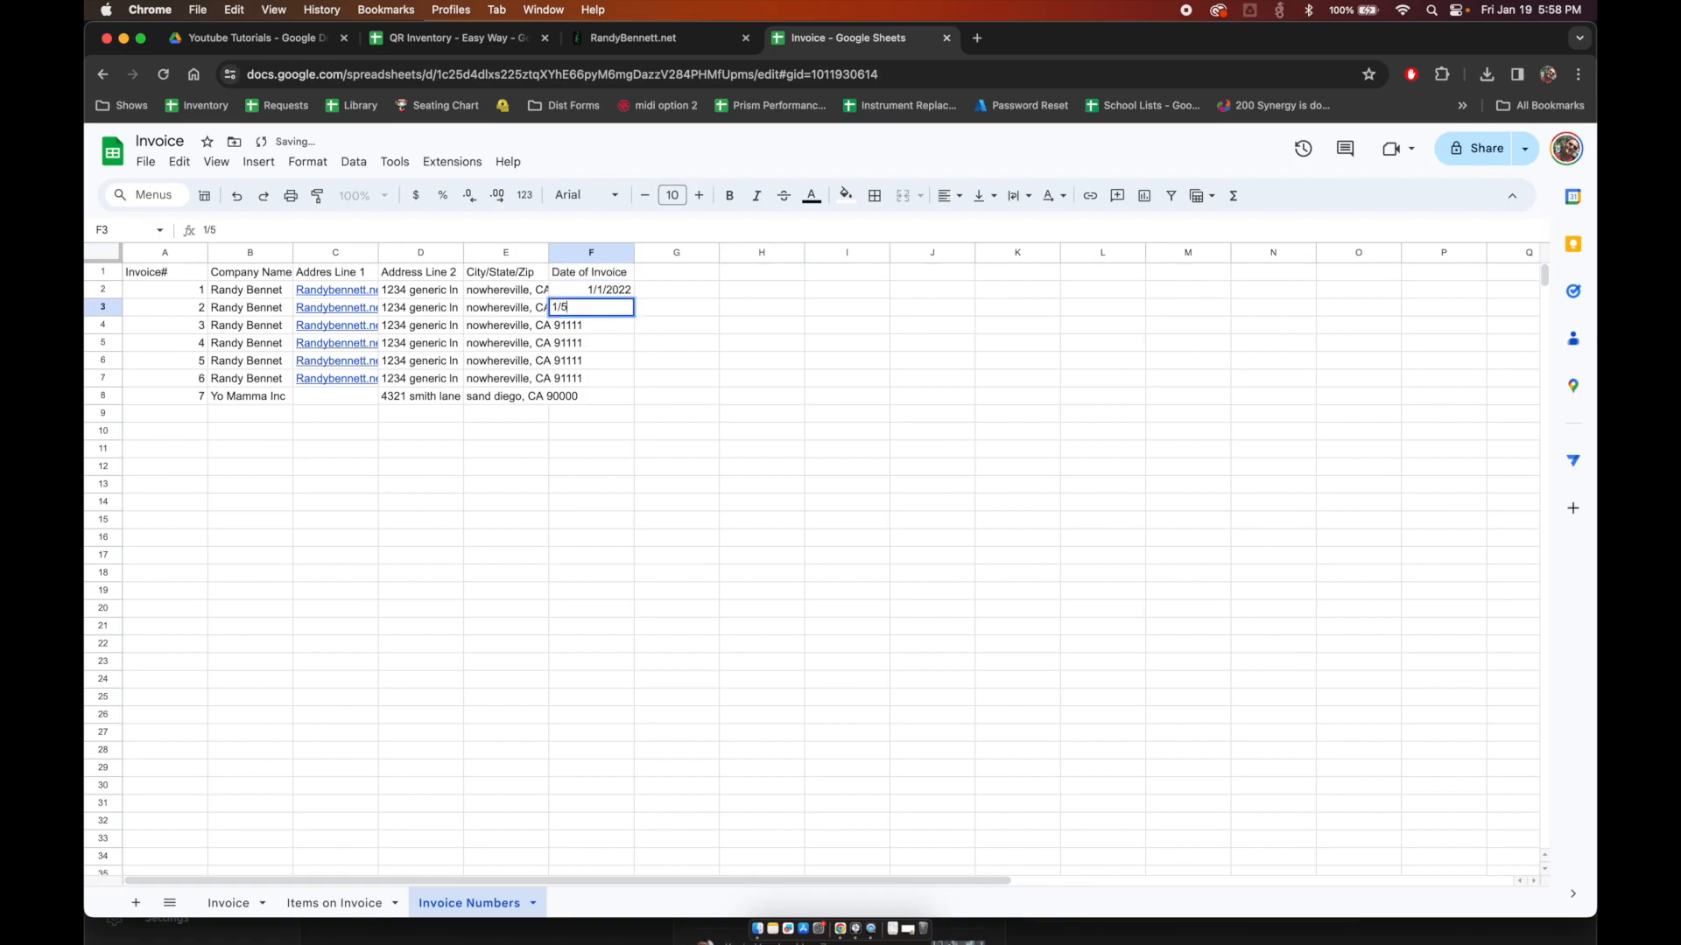
pyautogui.write('/2022')
pyautogui.press('Return')
# Step: Fill the remaining invoice dates with =F3+2, copied down to the last invoice
pyautogui.write('=F3')
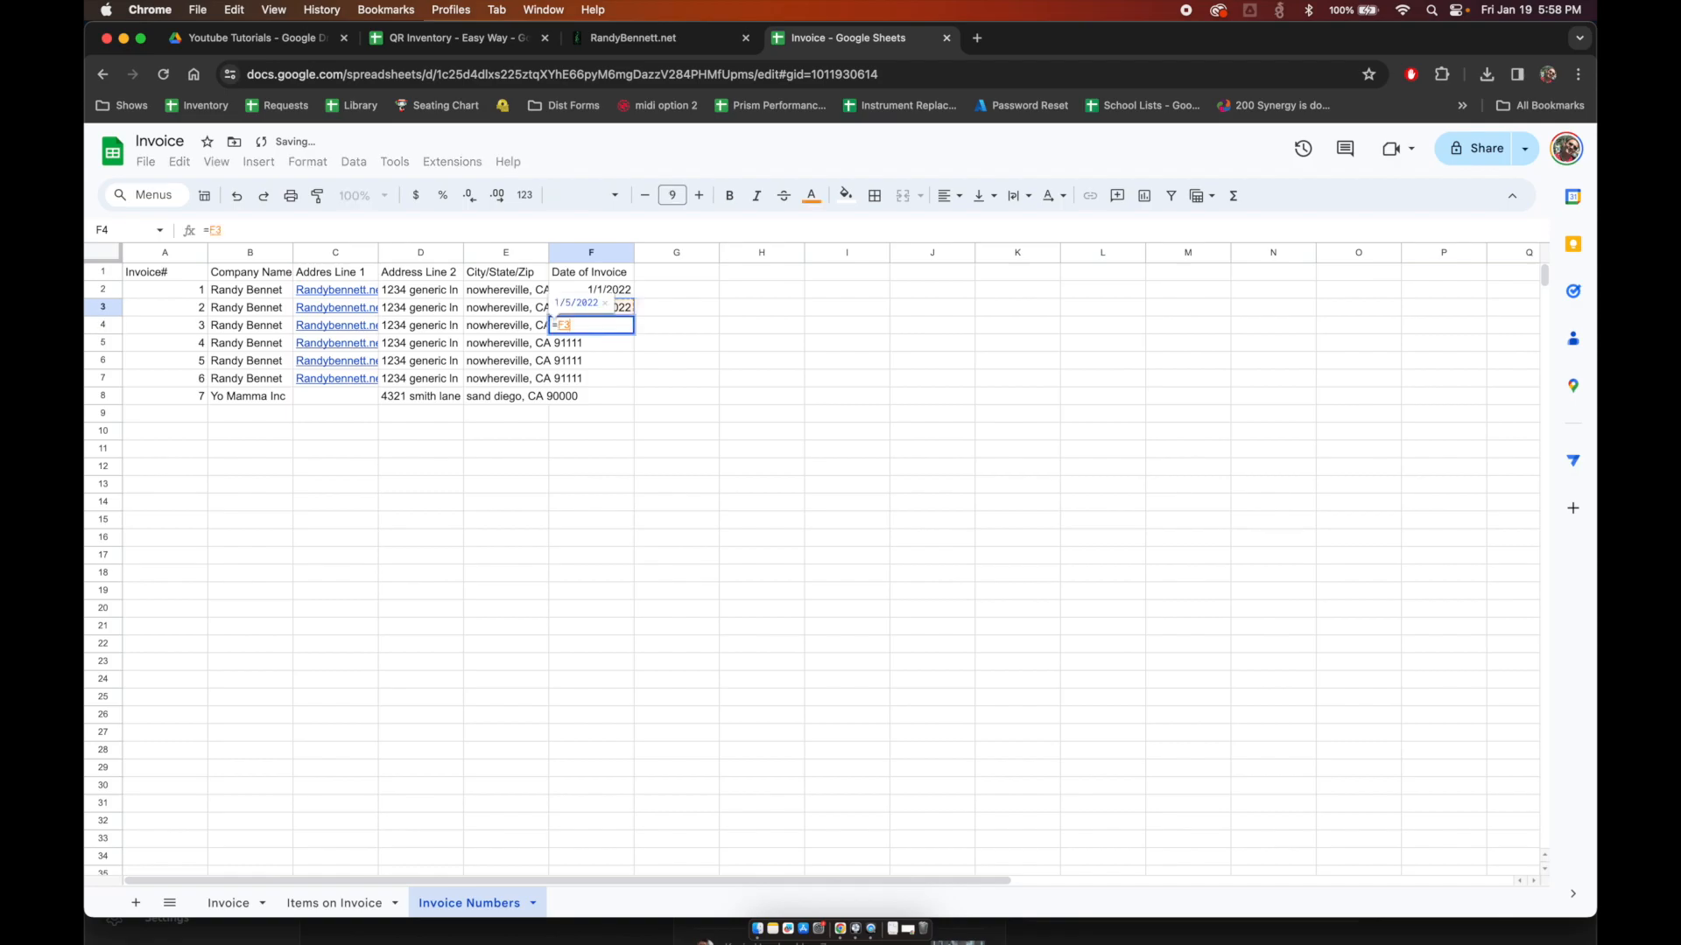
pyautogui.write('+2')
pyautogui.press('Return')
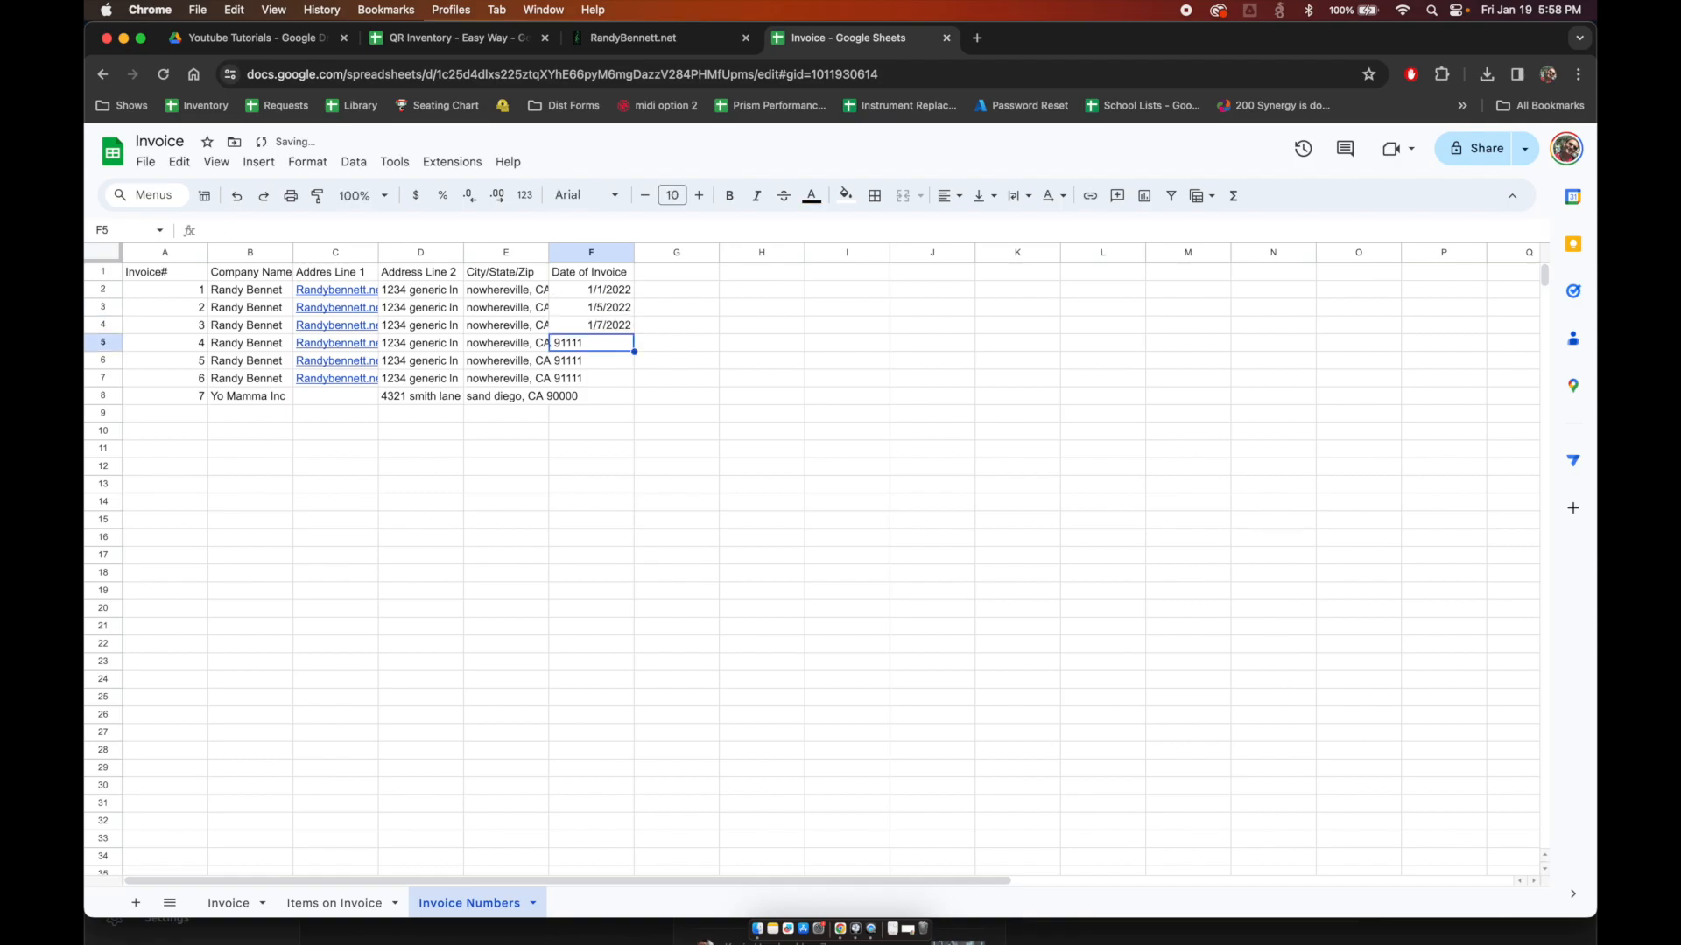
pyautogui.press('super+d')
pyautogui.press('Down')
pyautogui.press('super+d')
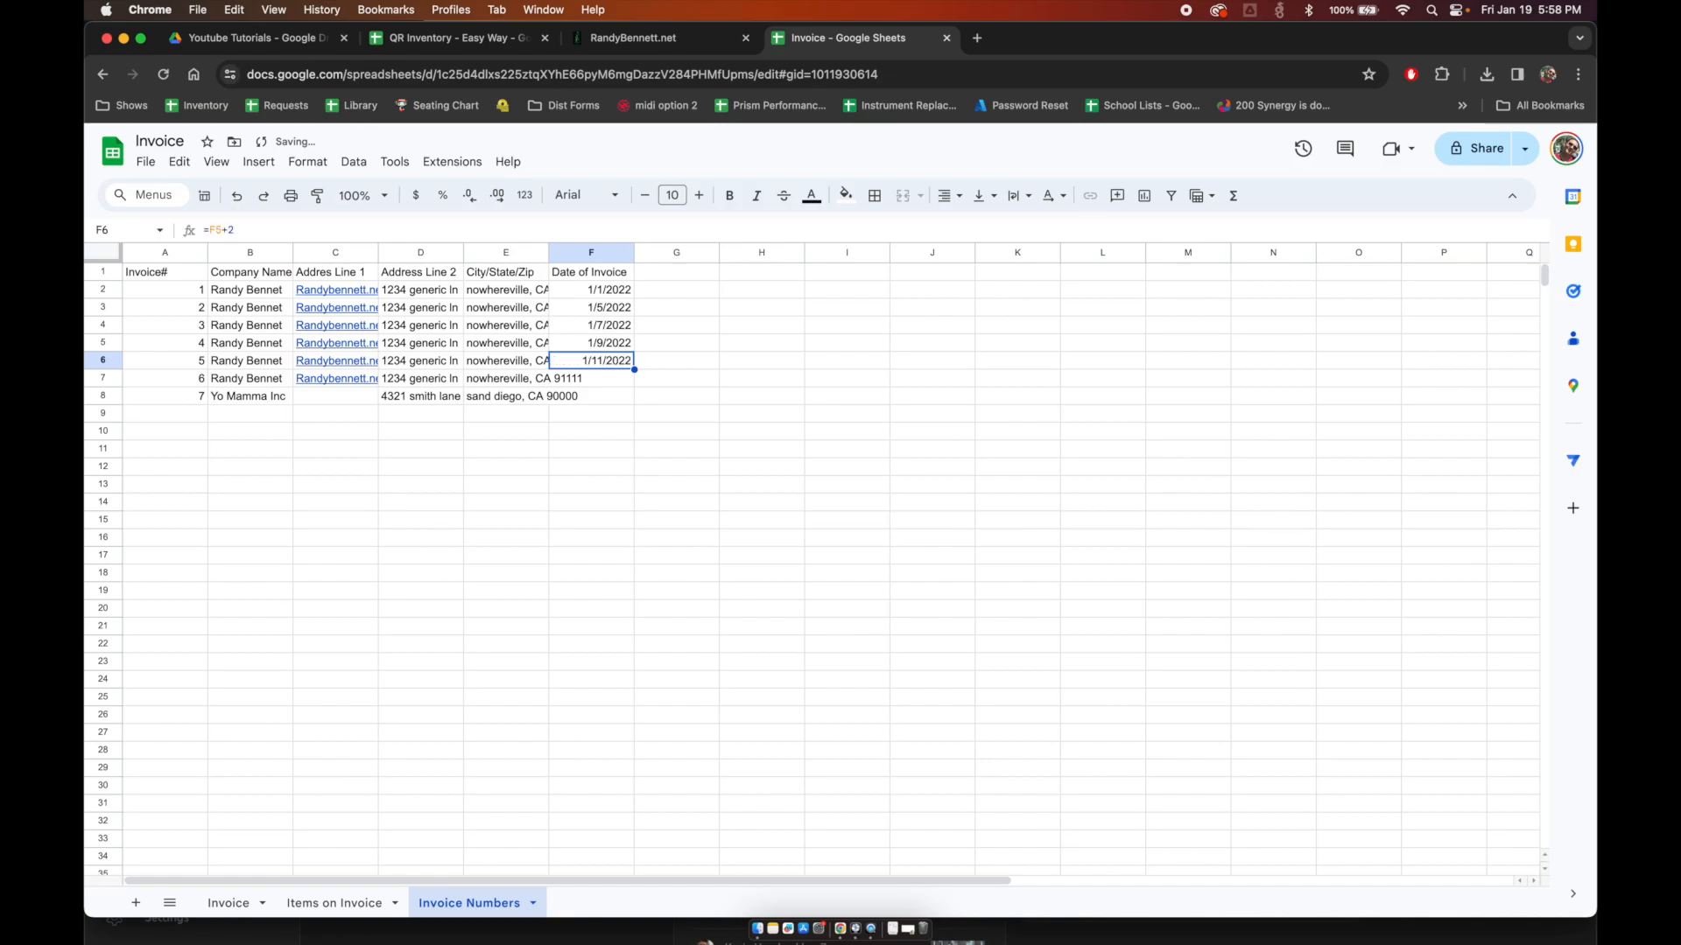
pyautogui.press('Down')
pyautogui.press('super+d')
pyautogui.press('Down')
pyautogui.press('super+d')
pyautogui.press('Up')
pyautogui.press('Up')
pyautogui.press('Up')
pyautogui.press('Up')
pyautogui.press('Up')
pyautogui.press('Up')
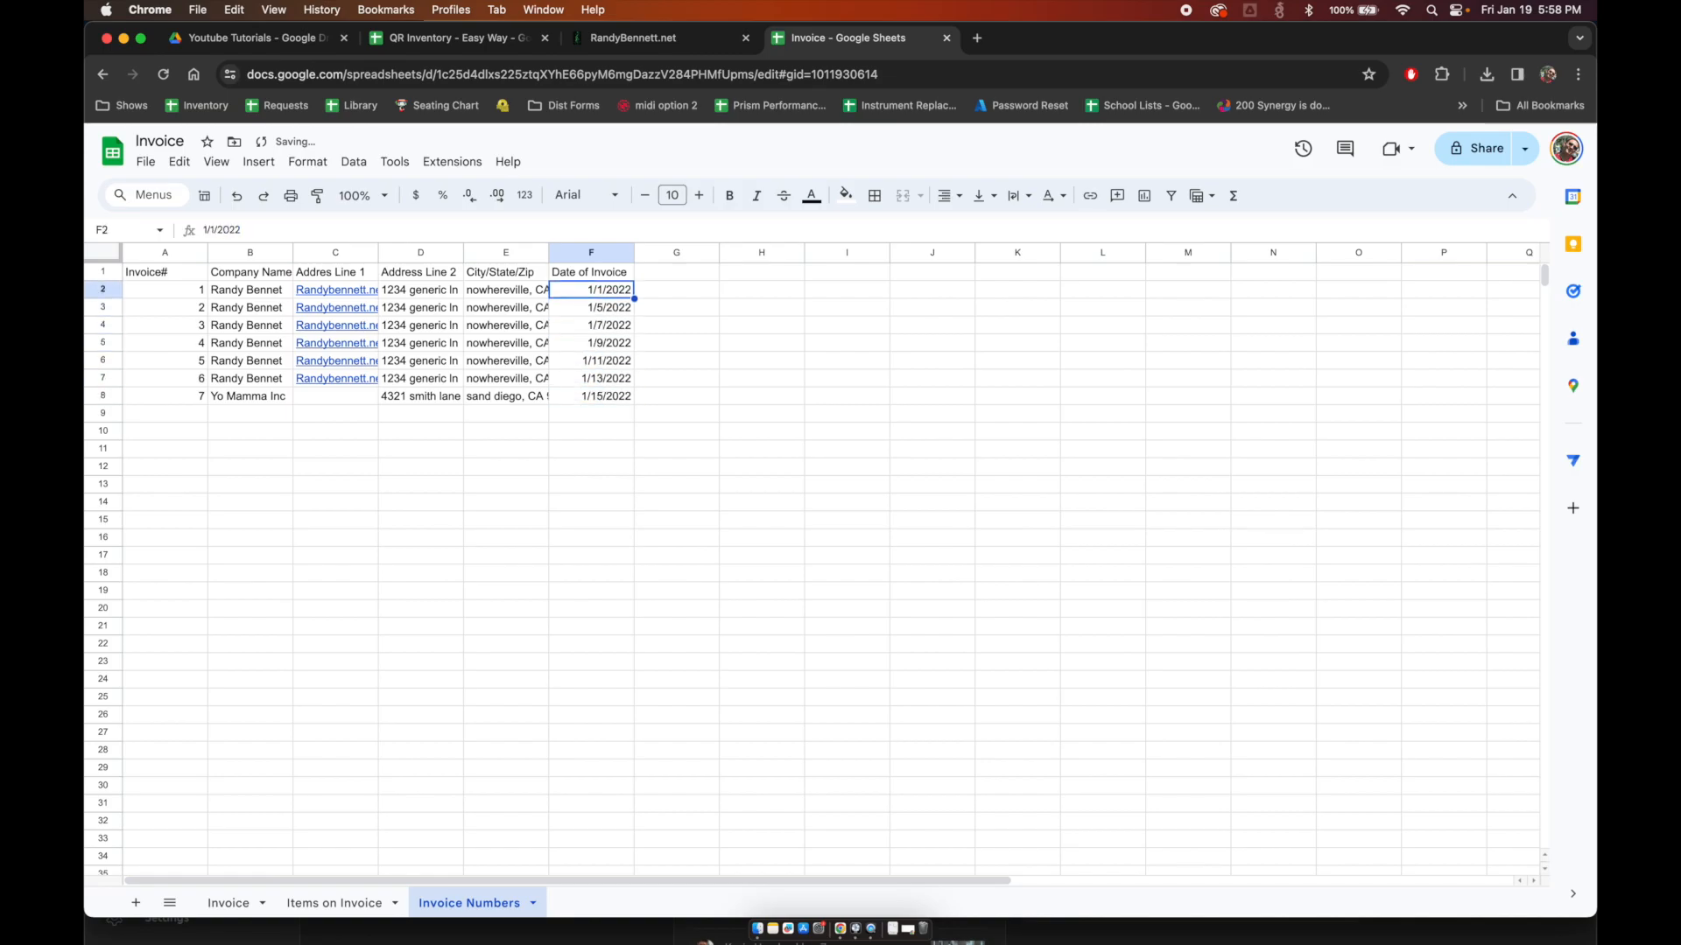
pyautogui.hotkey('shift', 'Down')
pyautogui.hotkey('shift', 'Down')
pyautogui.hotkey('shift', 'Down')
pyautogui.hotkey('shift', 'Down')
pyautogui.hotkey('shift', 'Down')
pyautogui.hotkey('shift', 'Down')
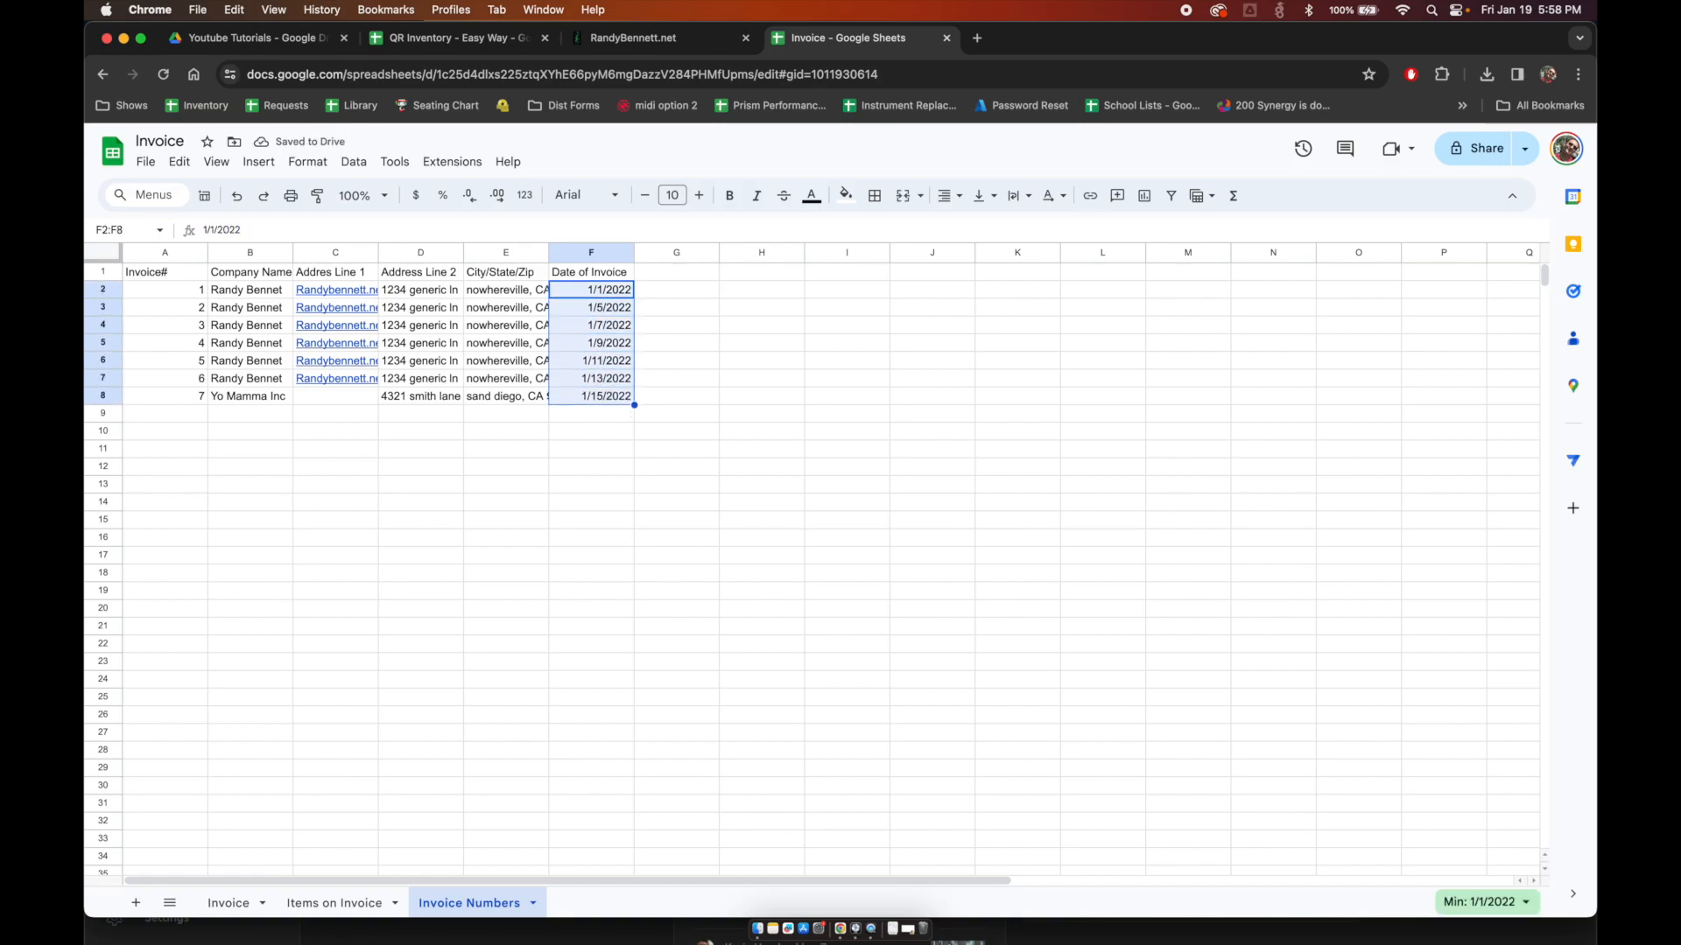
pyautogui.press('Down')
pyautogui.press('Down')
pyautogui.press('Down')
pyautogui.press('Down')
pyautogui.press('Down')
pyautogui.press('Down')
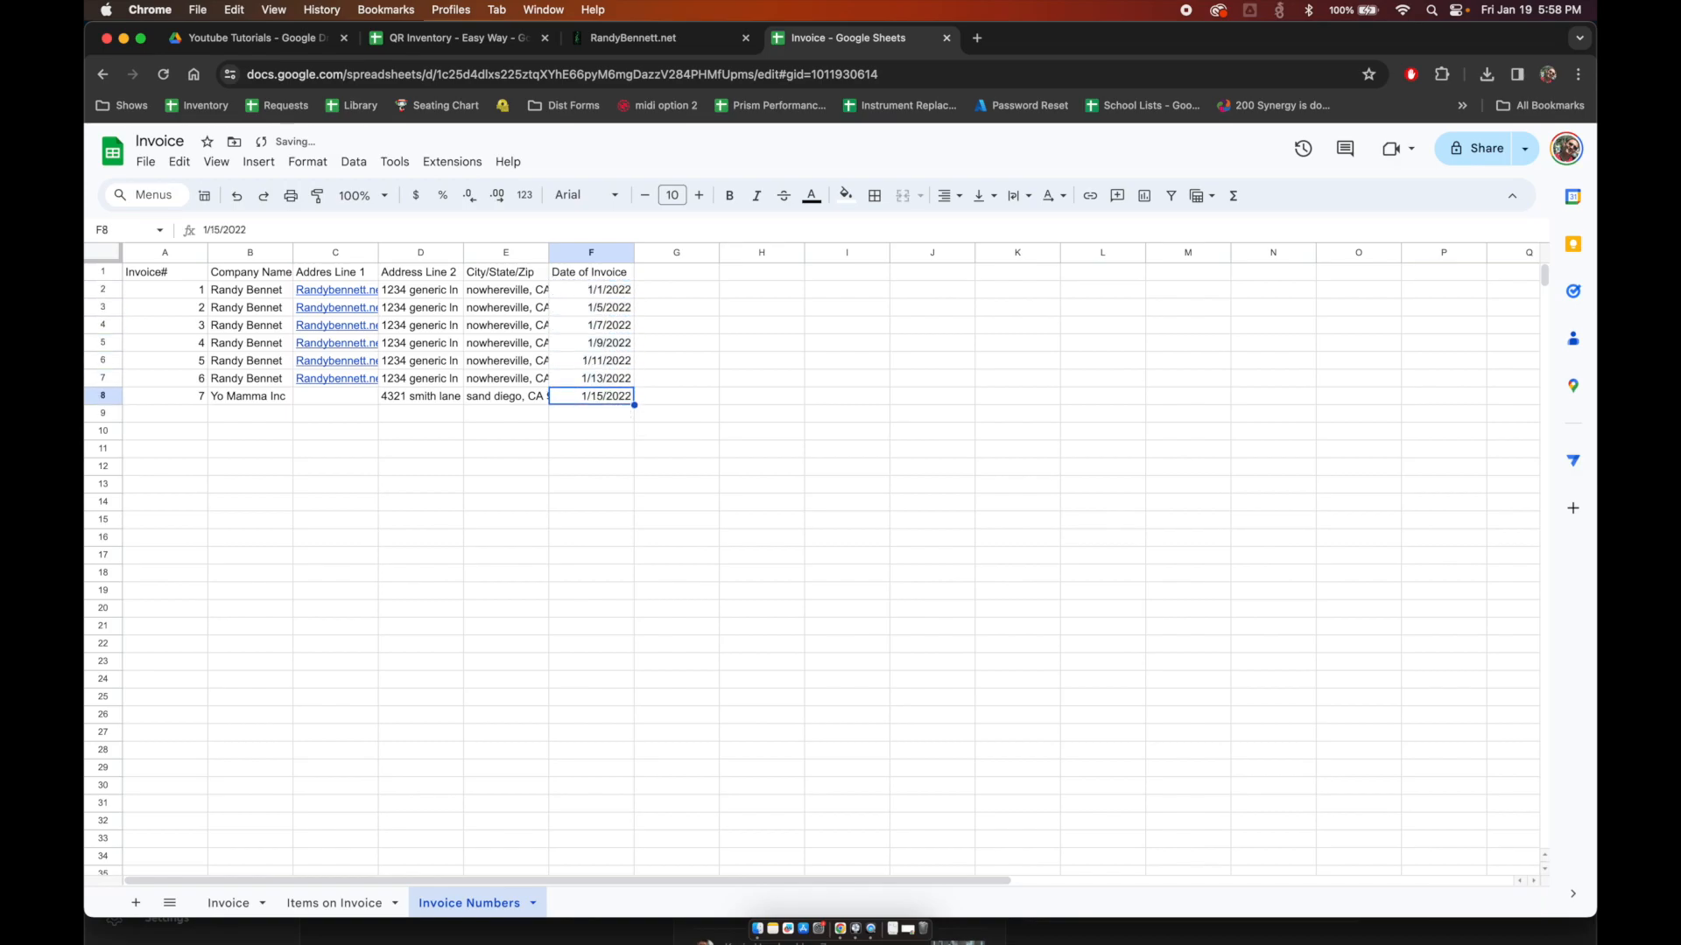
# Step: Copy the customer name VLOOKUP formula on the Invoice sheet to reuse for the Submitted on line
pyautogui.click(229, 904)
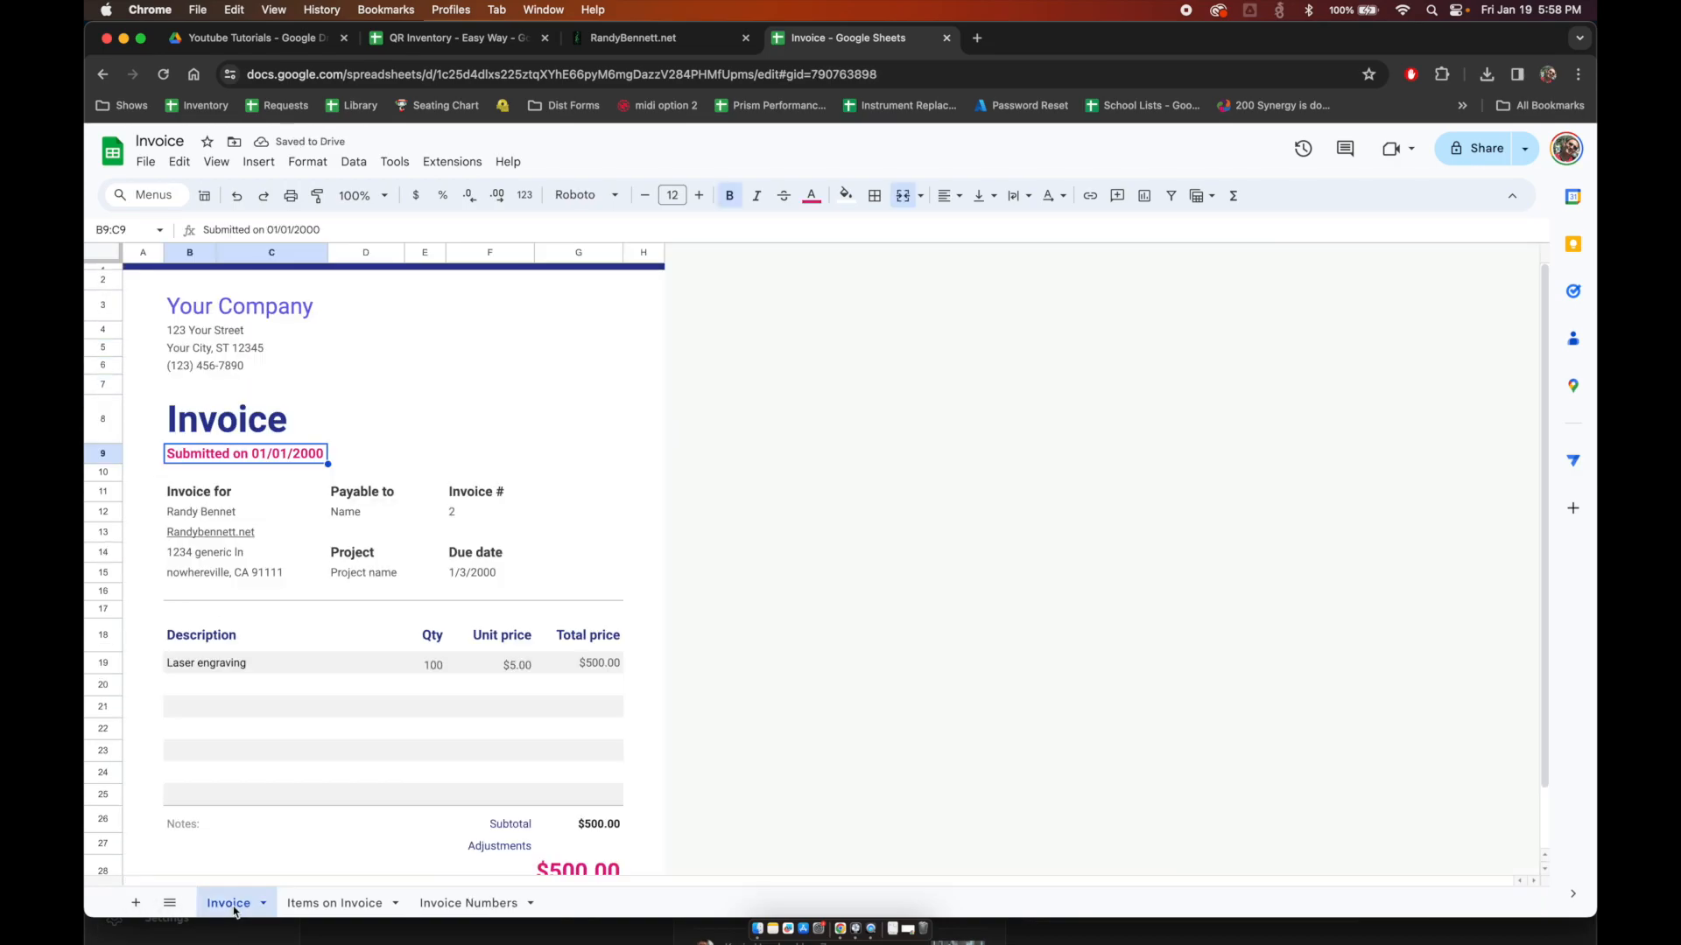
pyautogui.click(245, 453)
pyautogui.press('Down')
pyautogui.press('Down')
pyautogui.press('Down')
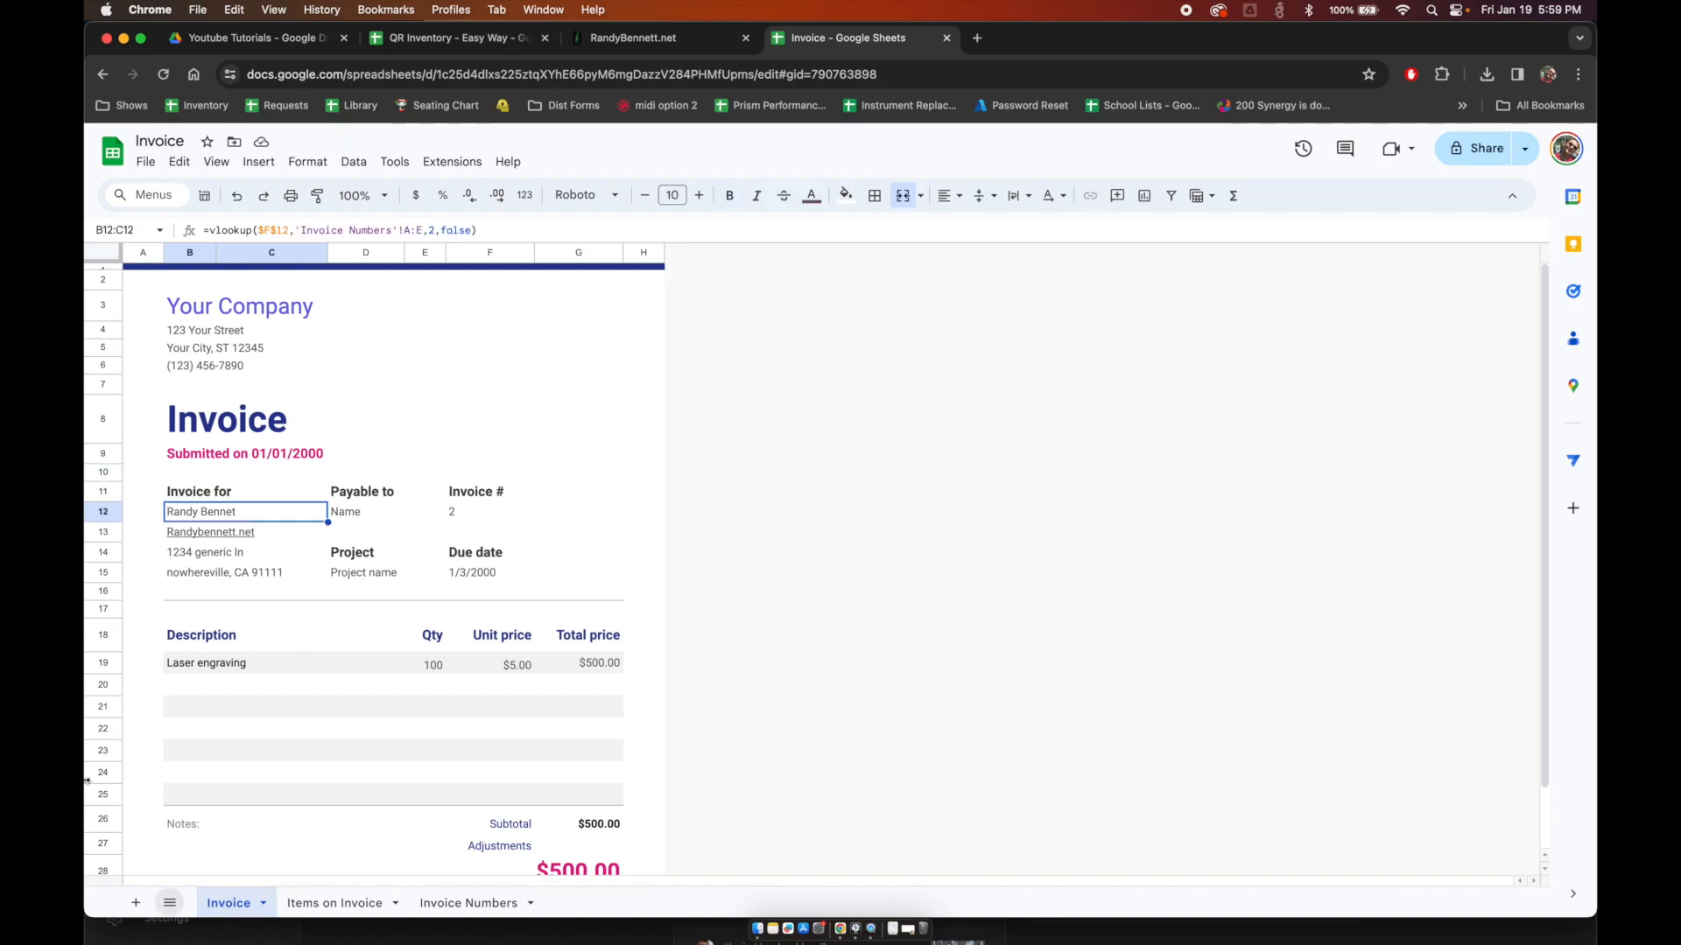
pyautogui.click(508, 229)
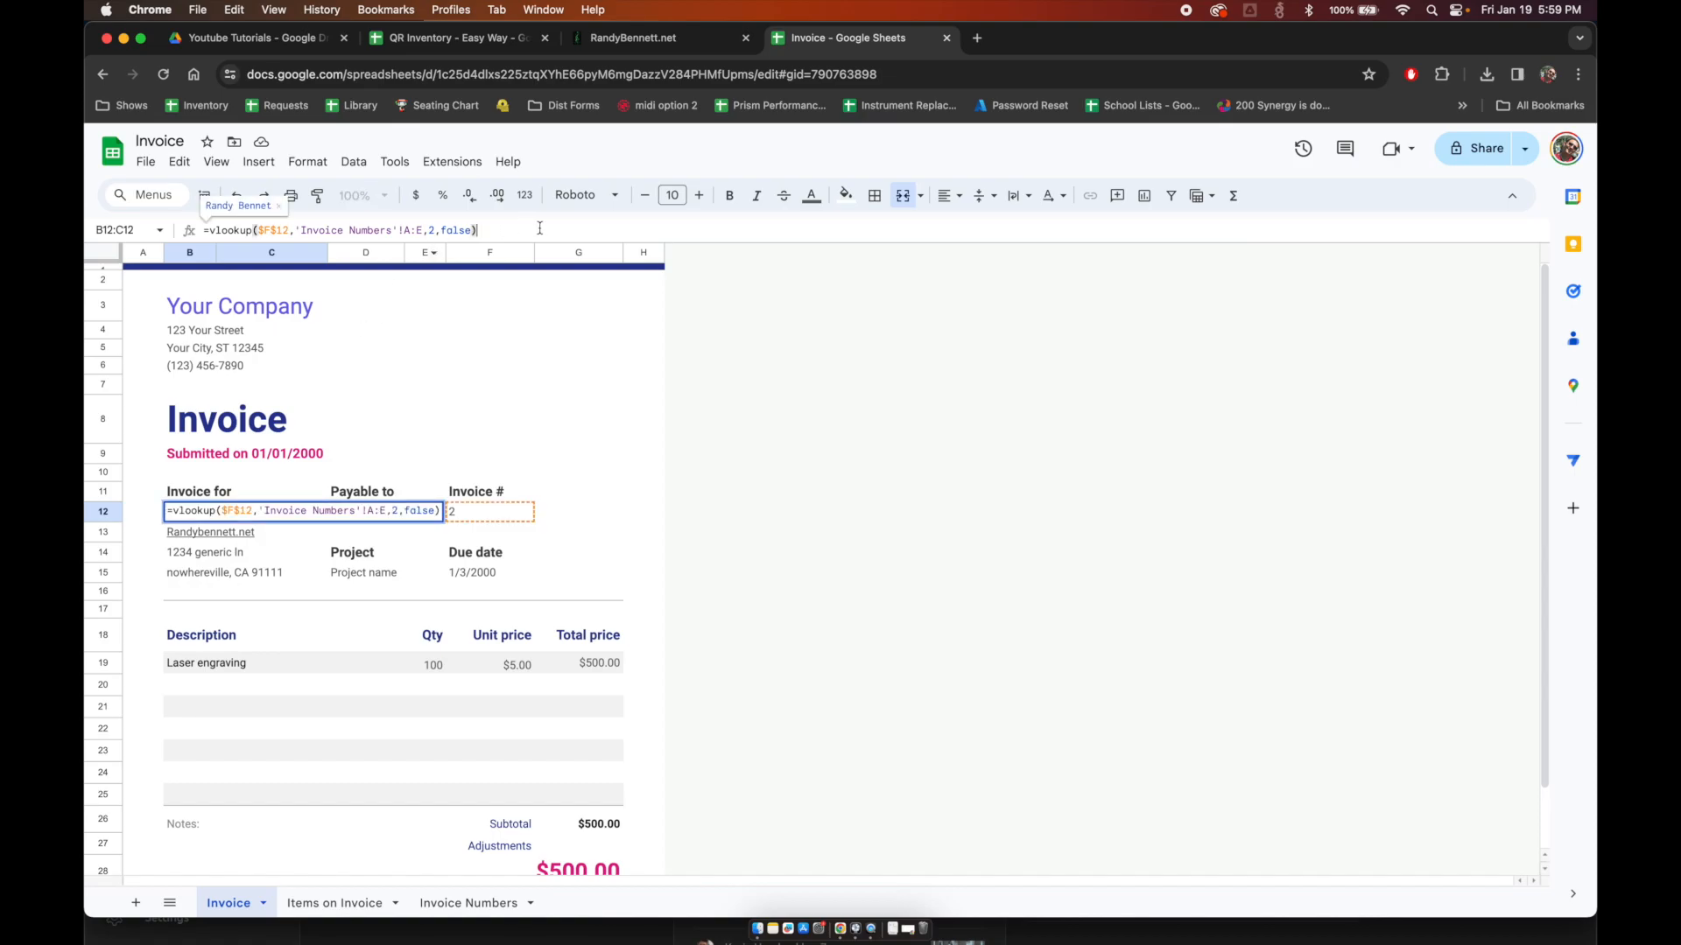
pyautogui.press('super+a')
pyautogui.press('super+c')
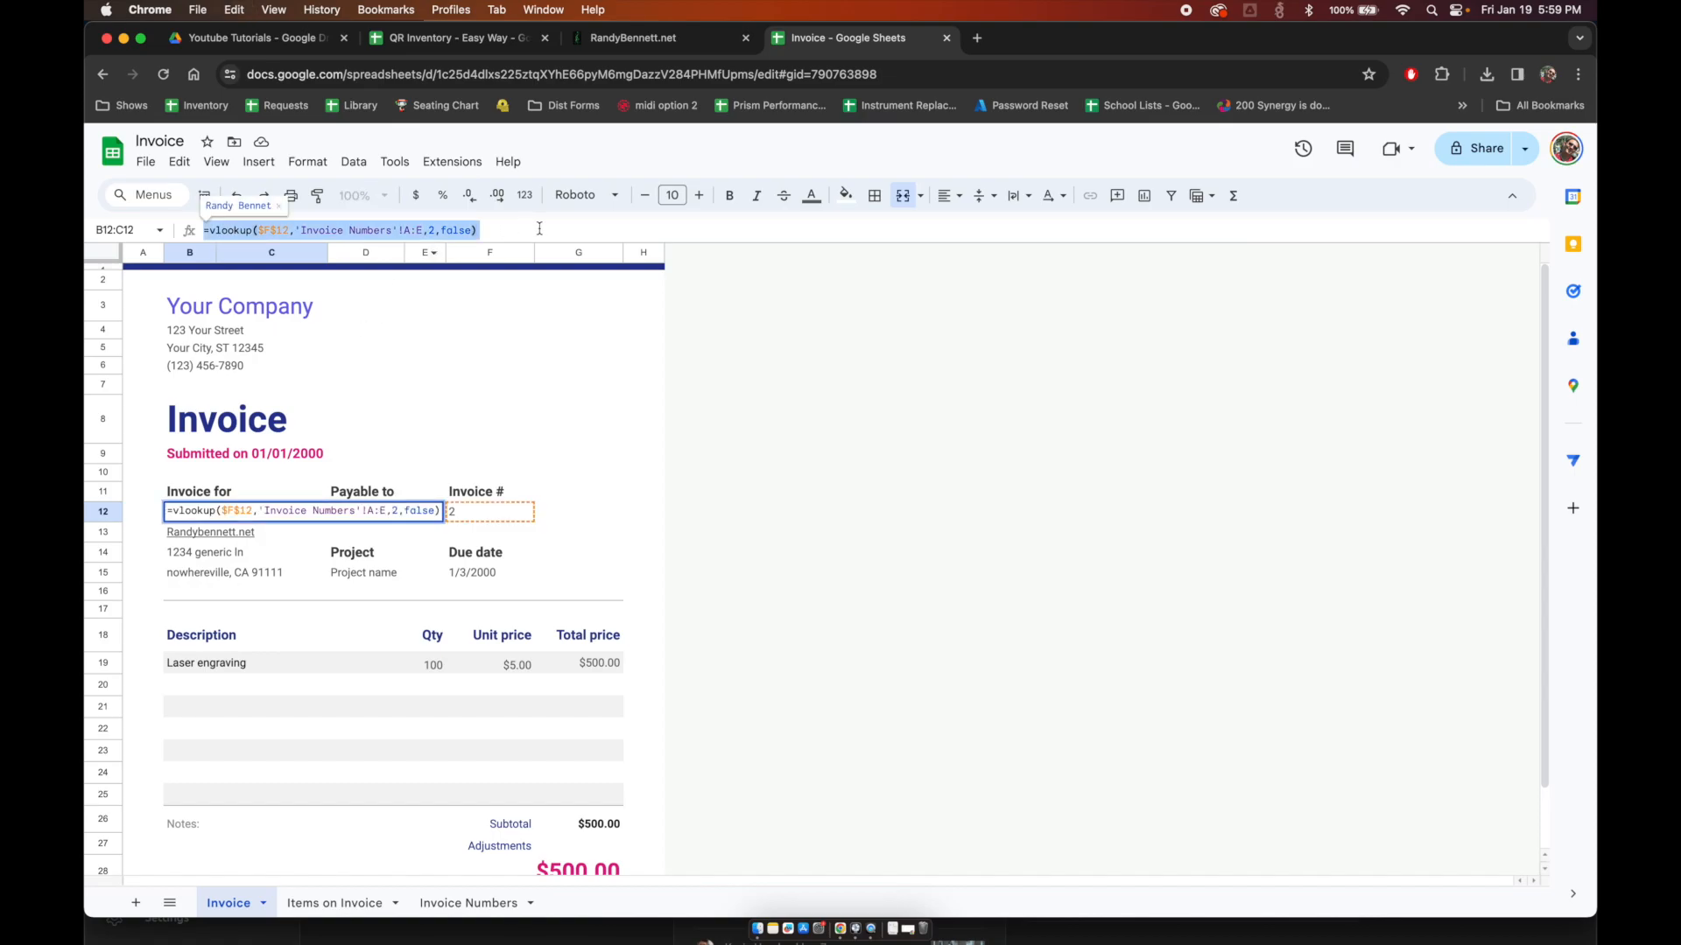
pyautogui.press('Escape')
pyautogui.press('Up')
pyautogui.press('Up')
pyautogui.press('Up')
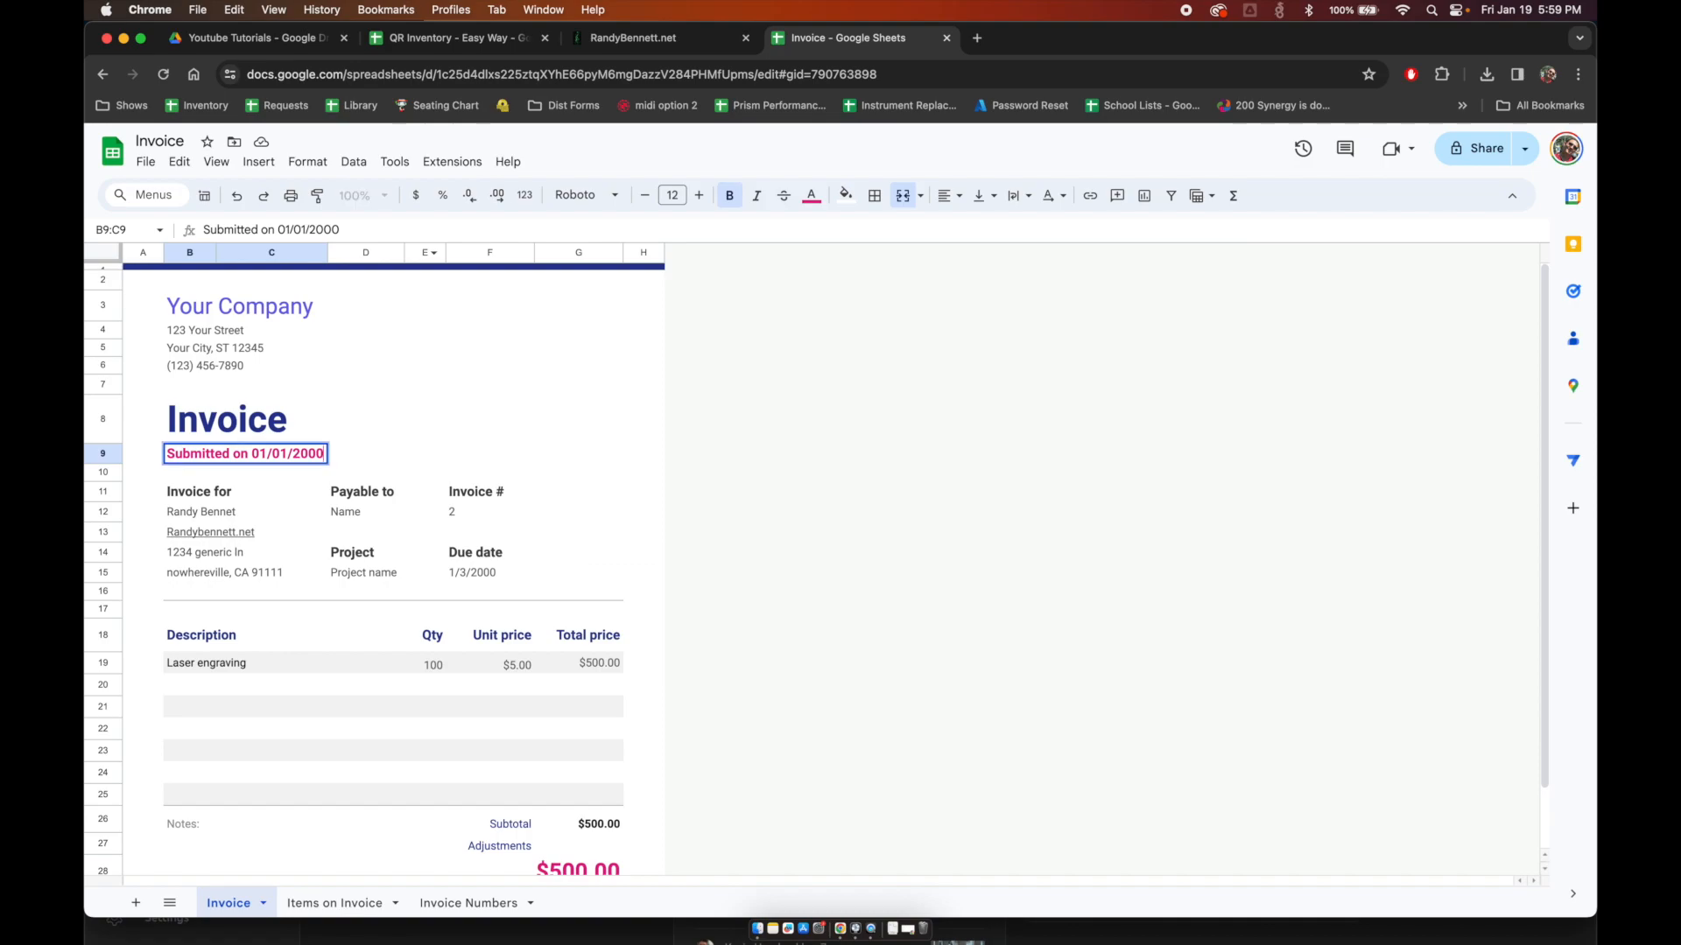
pyautogui.press('super+v')
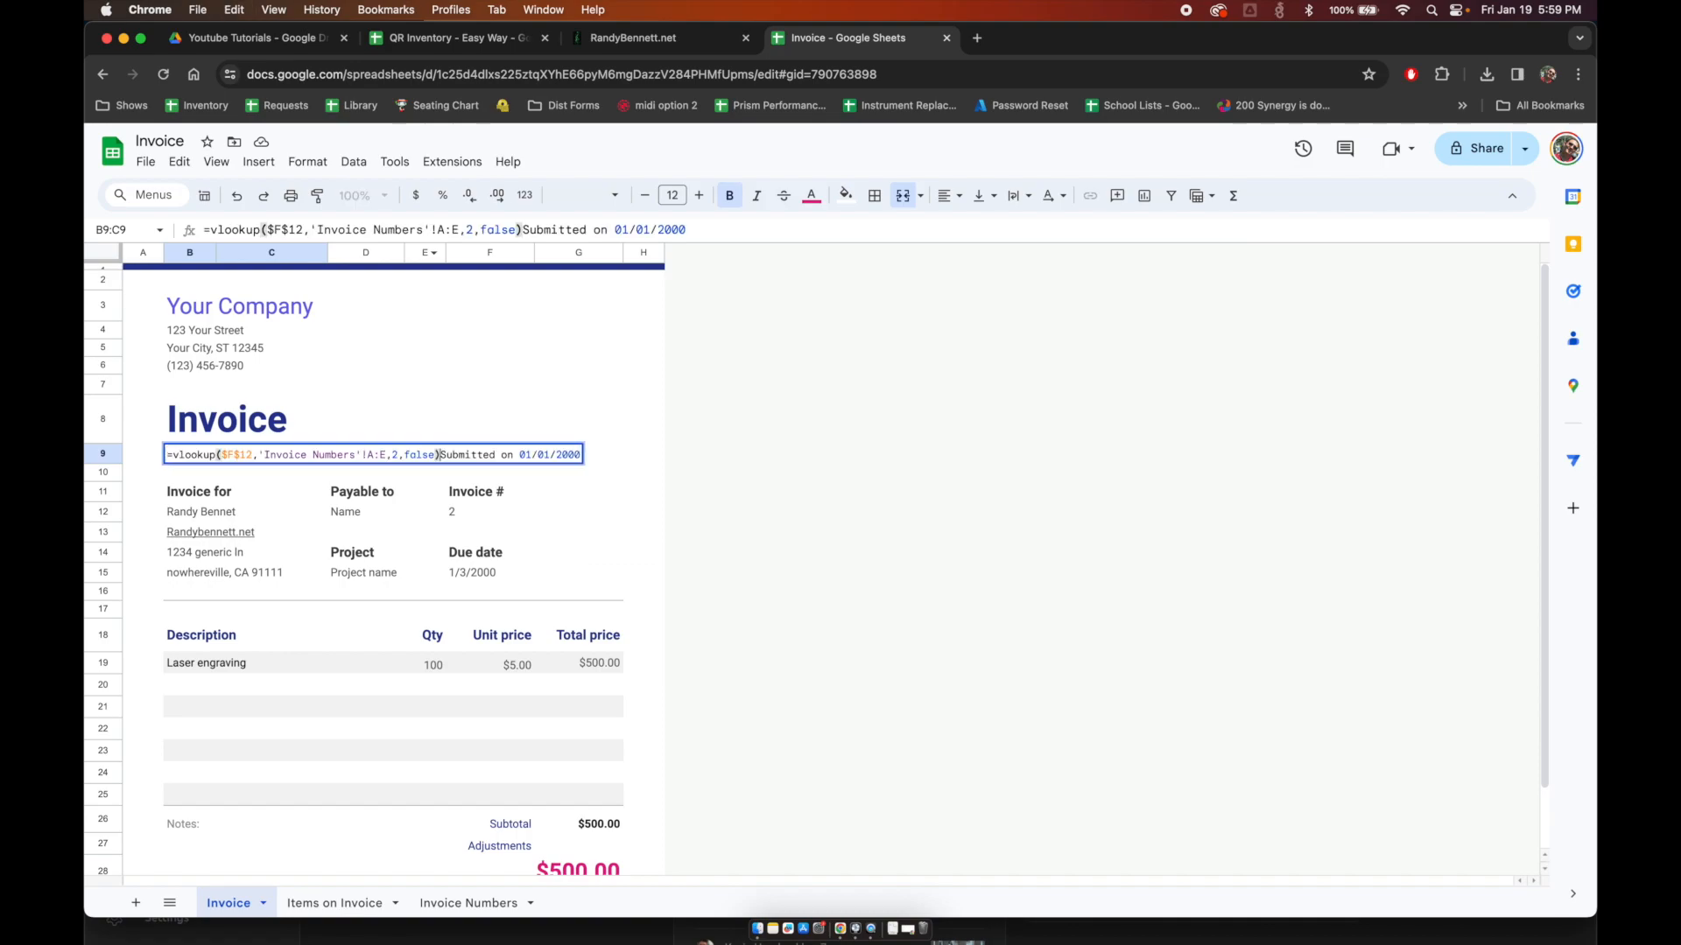
pyautogui.press('super+z')
pyautogui.write('=')
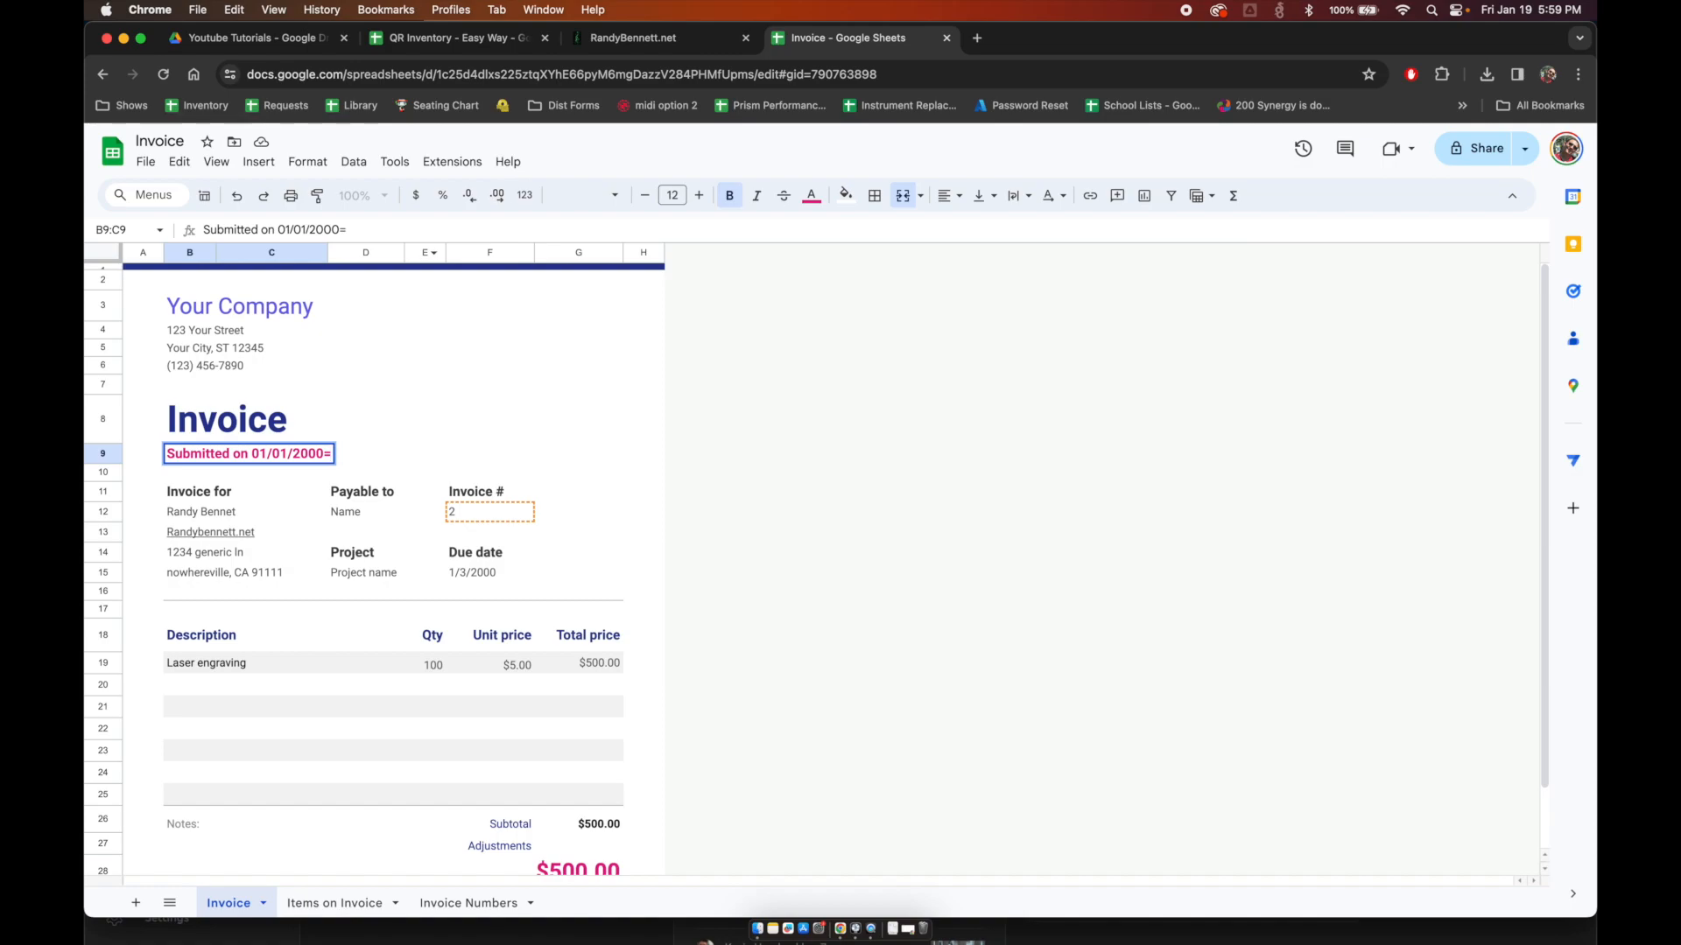
pyautogui.press('Escape')
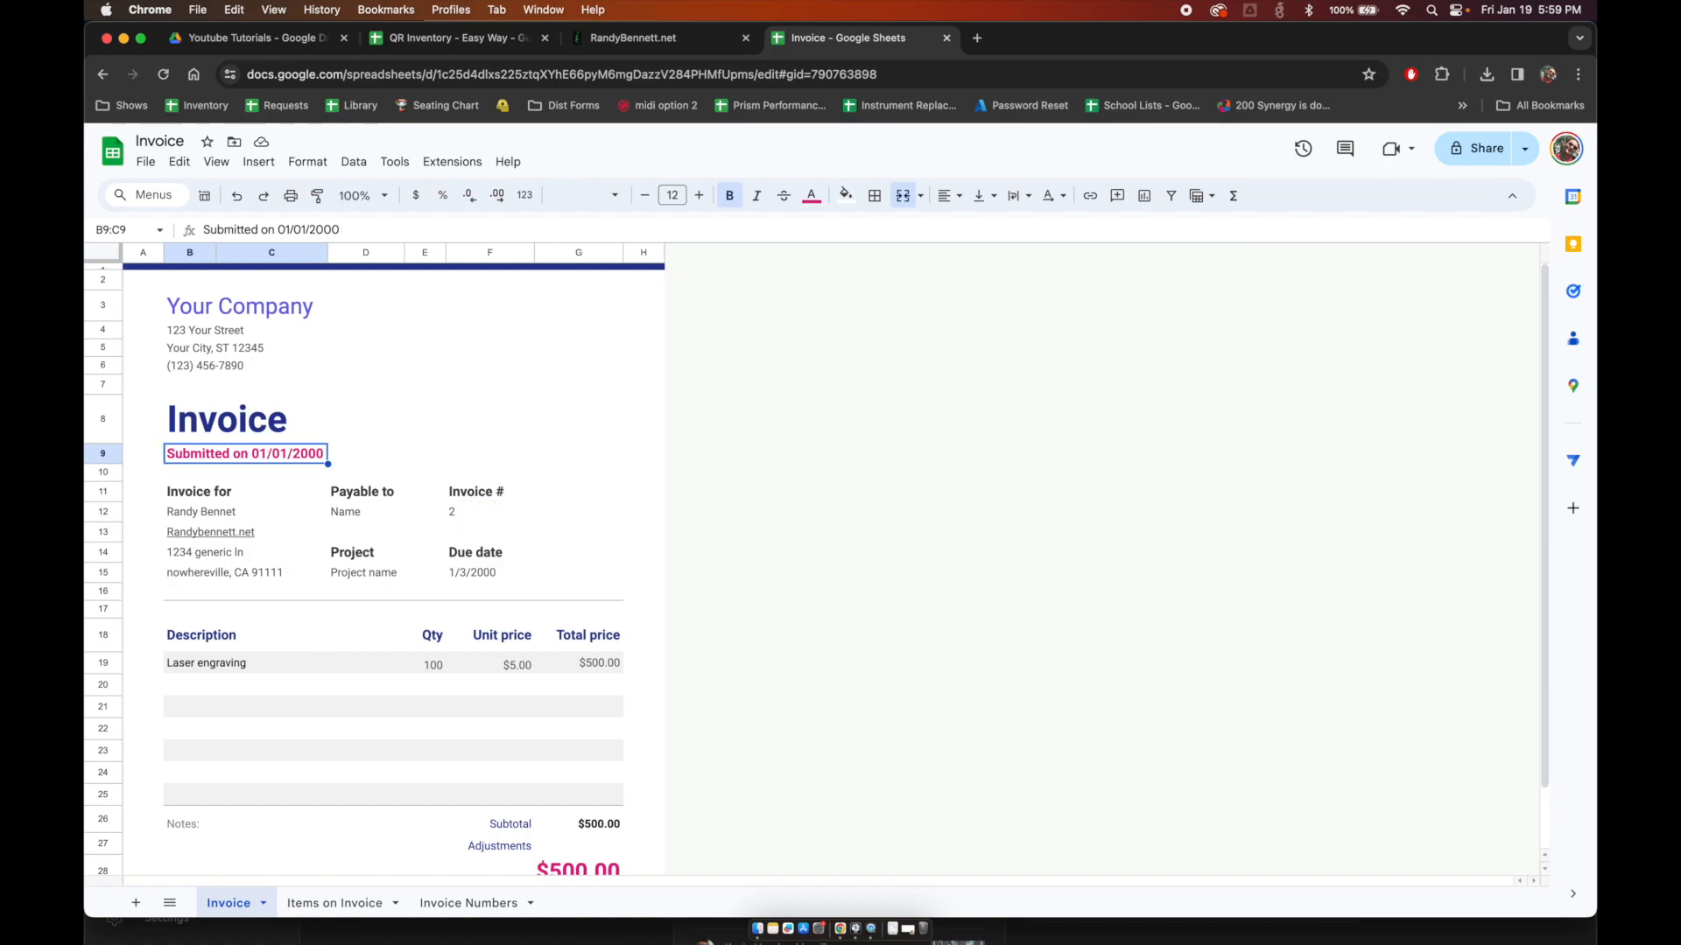
# Step: Make B9 read ="Submitted on "& the VLOOKUP of the invoice date, with range A:F
pyautogui.doubleClick(264, 455)
pyautogui.click(168, 454)
pyautogui.write('="')
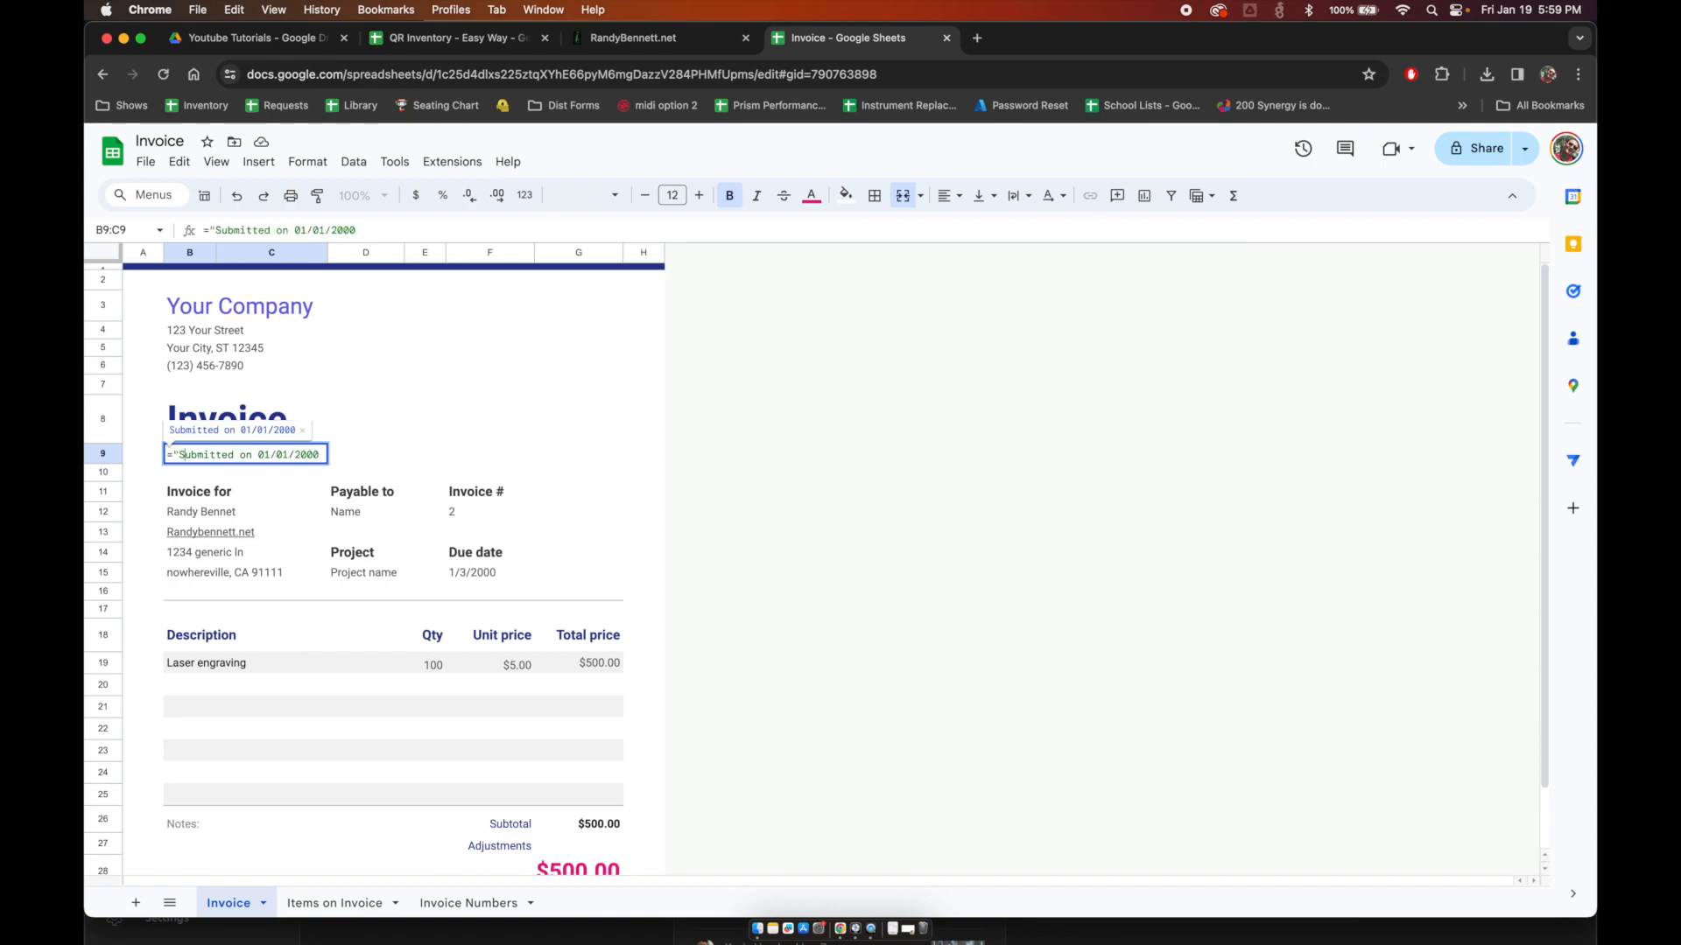
pyautogui.press('Right')
pyautogui.write('"')
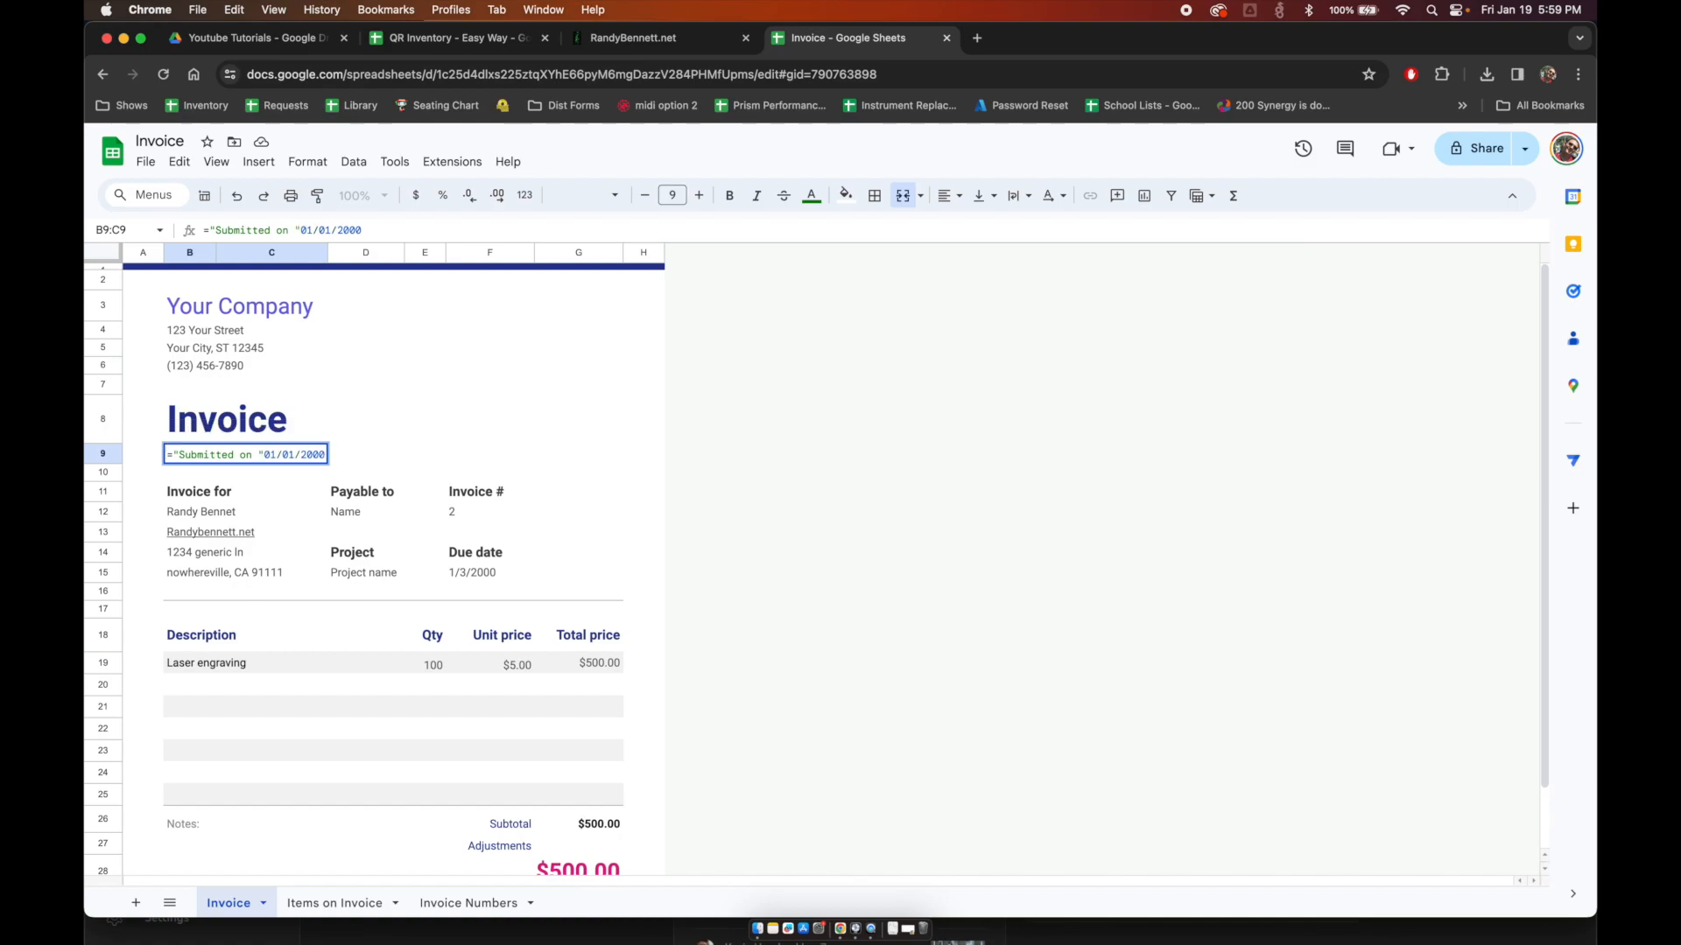
pyautogui.hotkey('shift', 'End')
pyautogui.write('&')
pyautogui.write("vlookup($F$12,'Invoice Numbers'!A:E,2,false)")
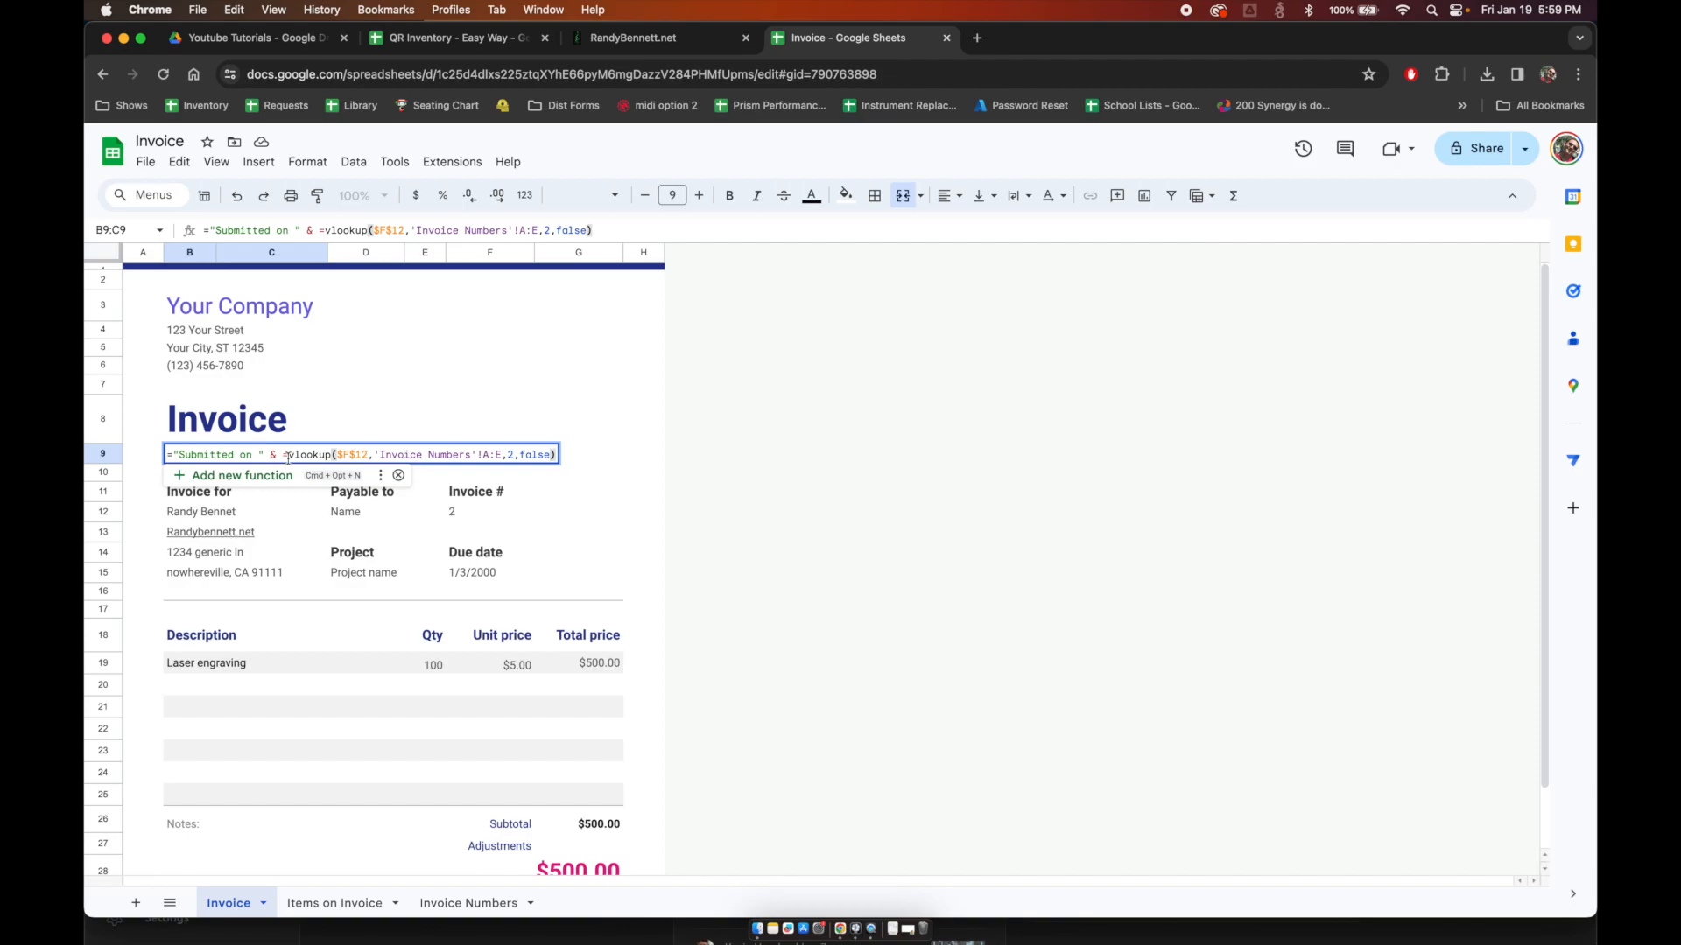
pyautogui.click(495, 454)
pyautogui.press('BackSpace')
pyautogui.write('F')
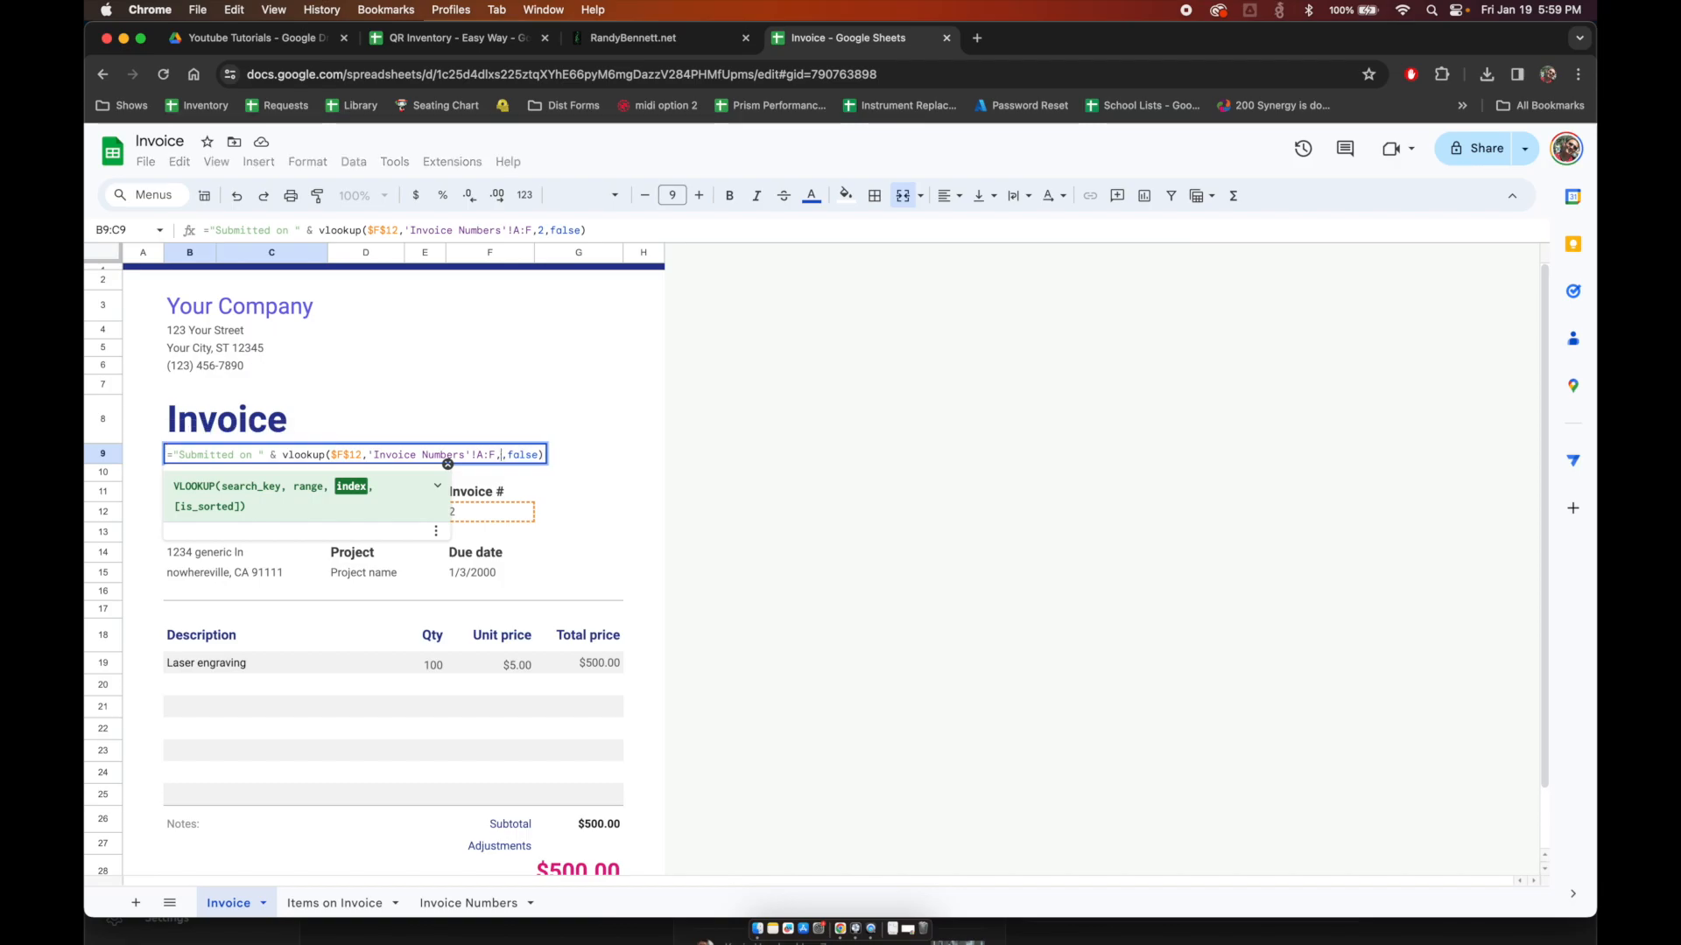
pyautogui.press('Return')
# Step: Wrap the date lookup in TEXT with format "DD/MM/YYYY"
pyautogui.click(245, 453)
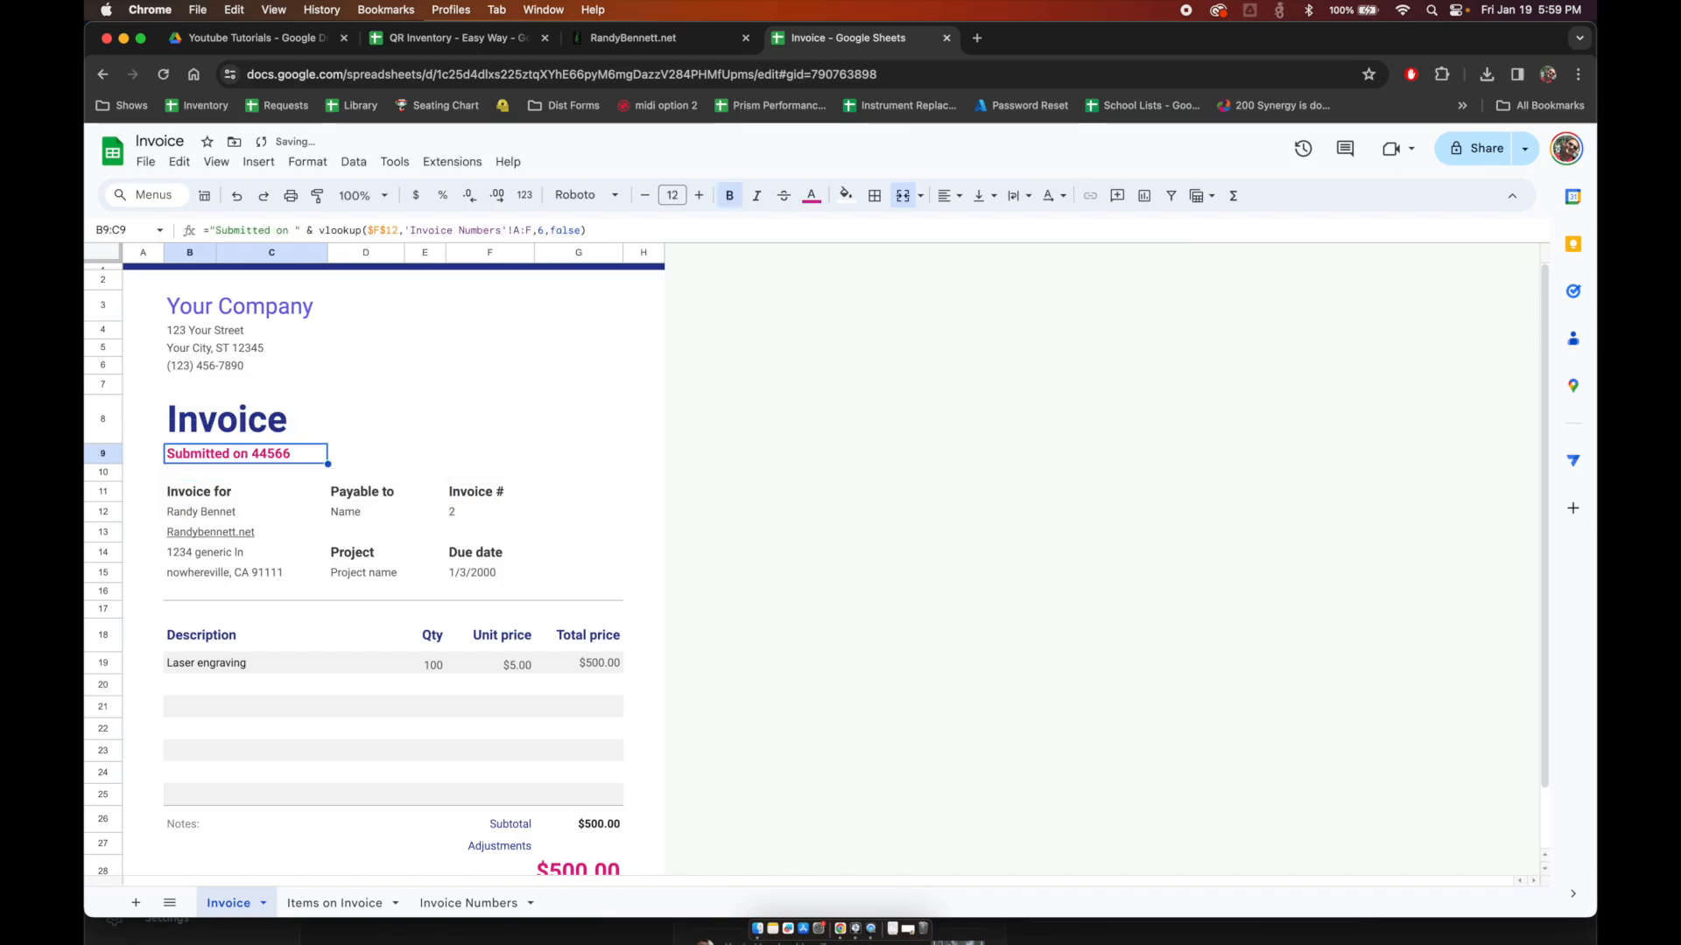
pyautogui.press('Return')
pyautogui.click(280, 455)
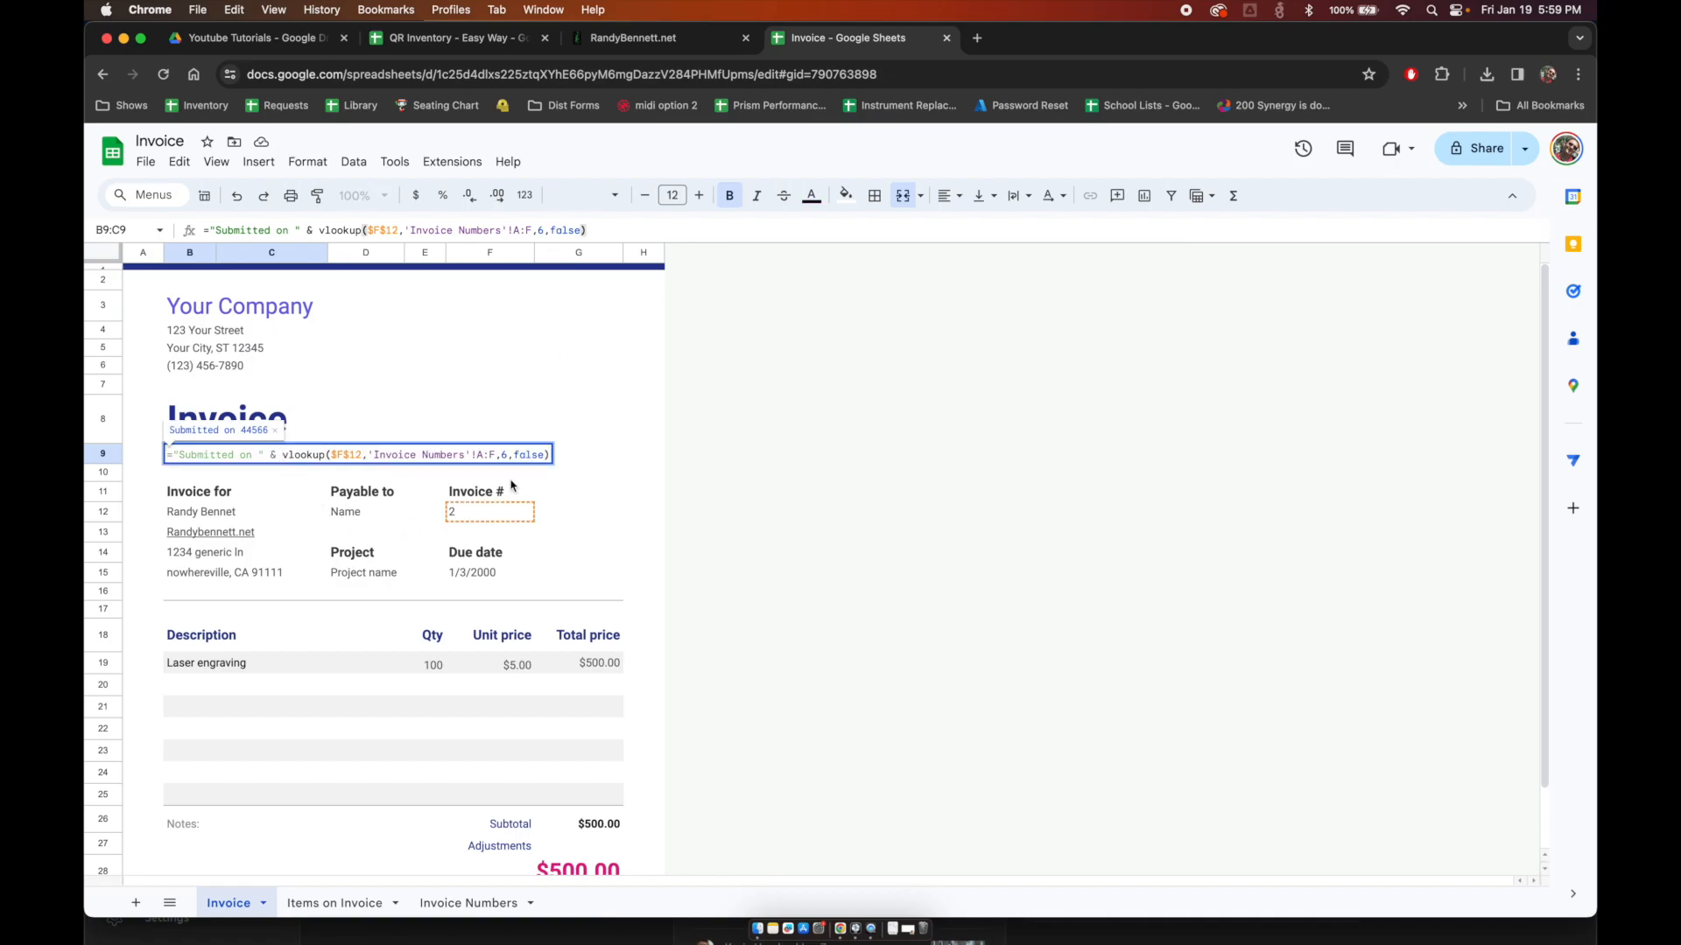
pyautogui.write('text(')
pyautogui.click(579, 454)
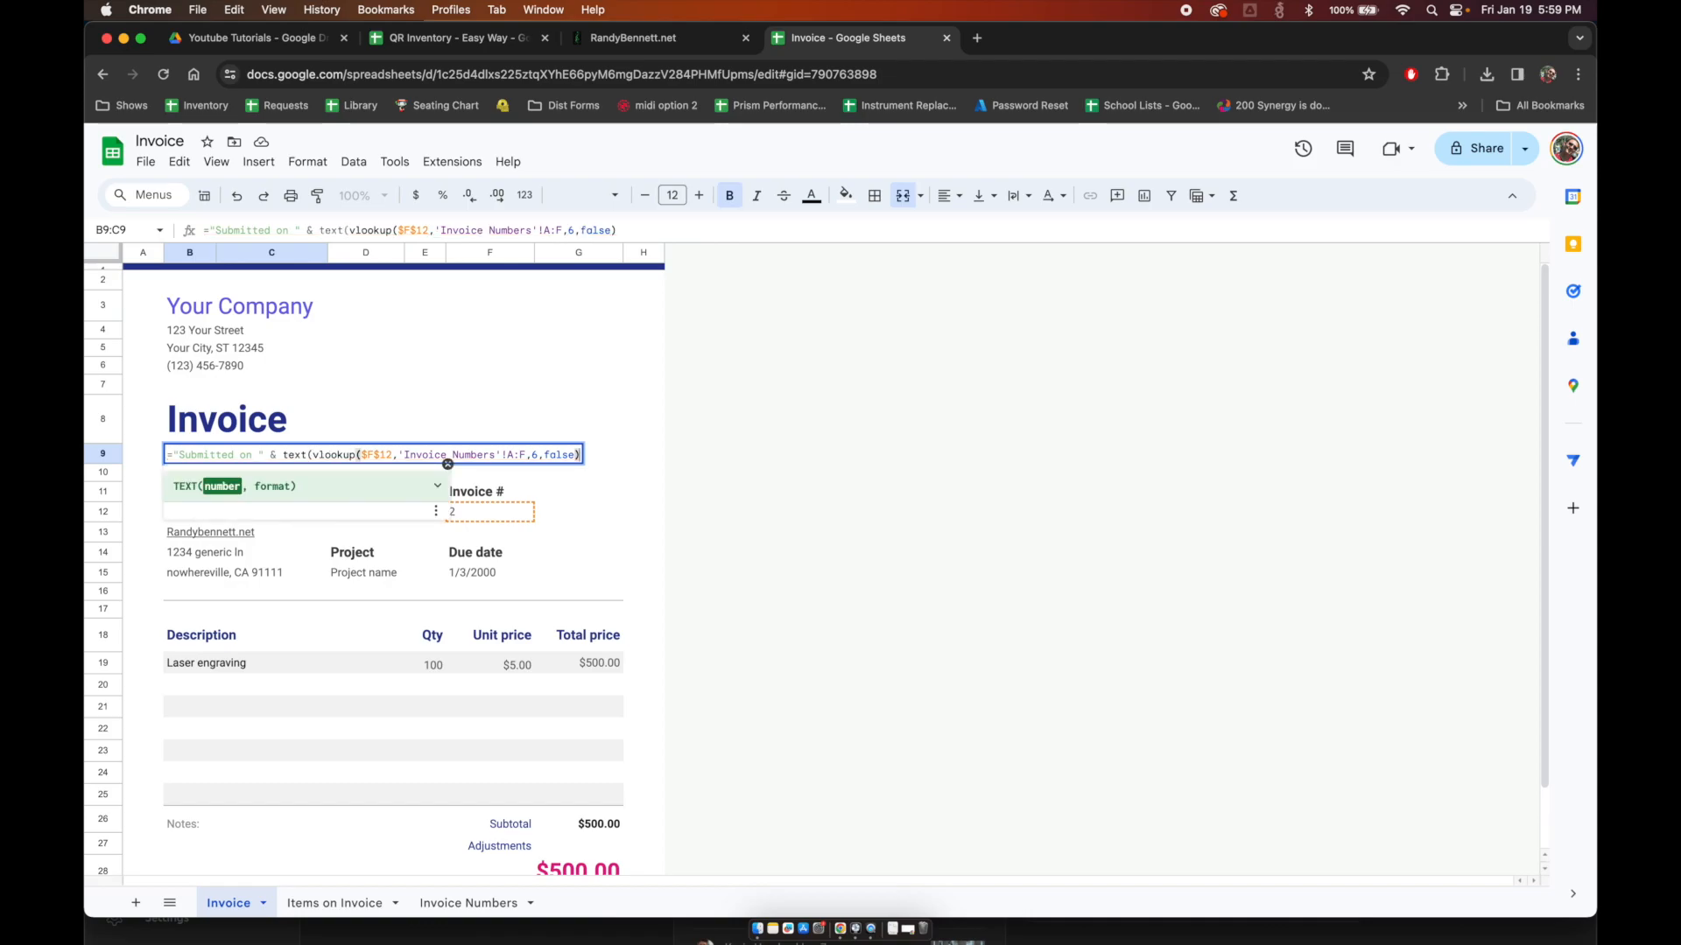
pyautogui.write(',"')
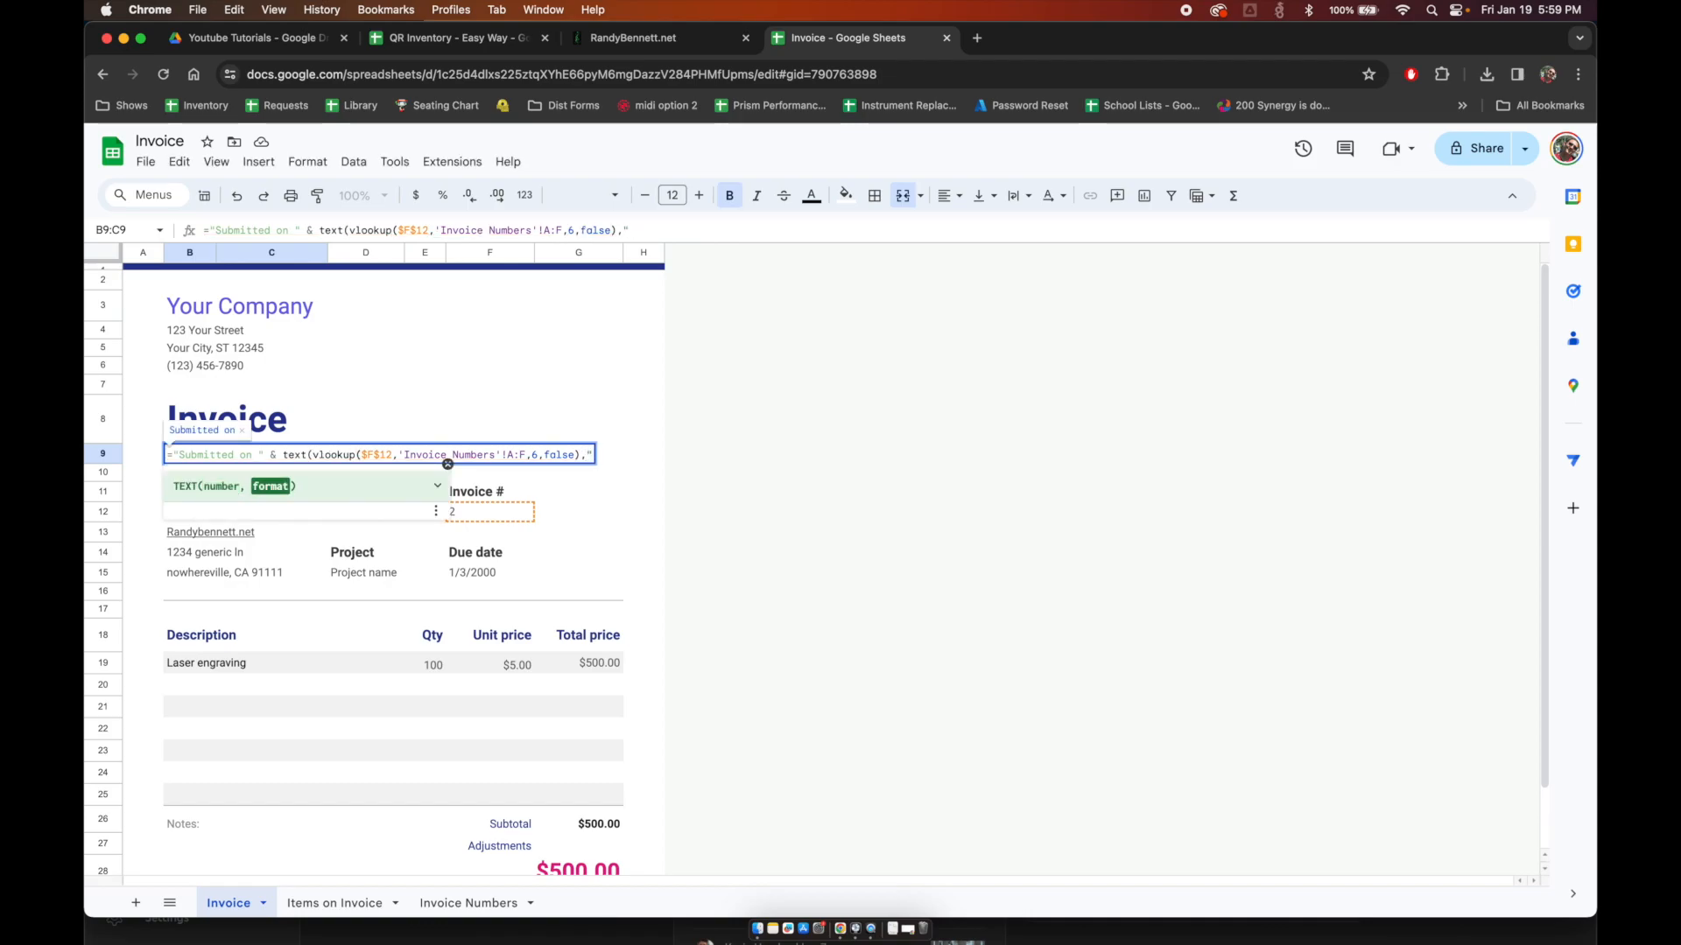
pyautogui.write('DD/')
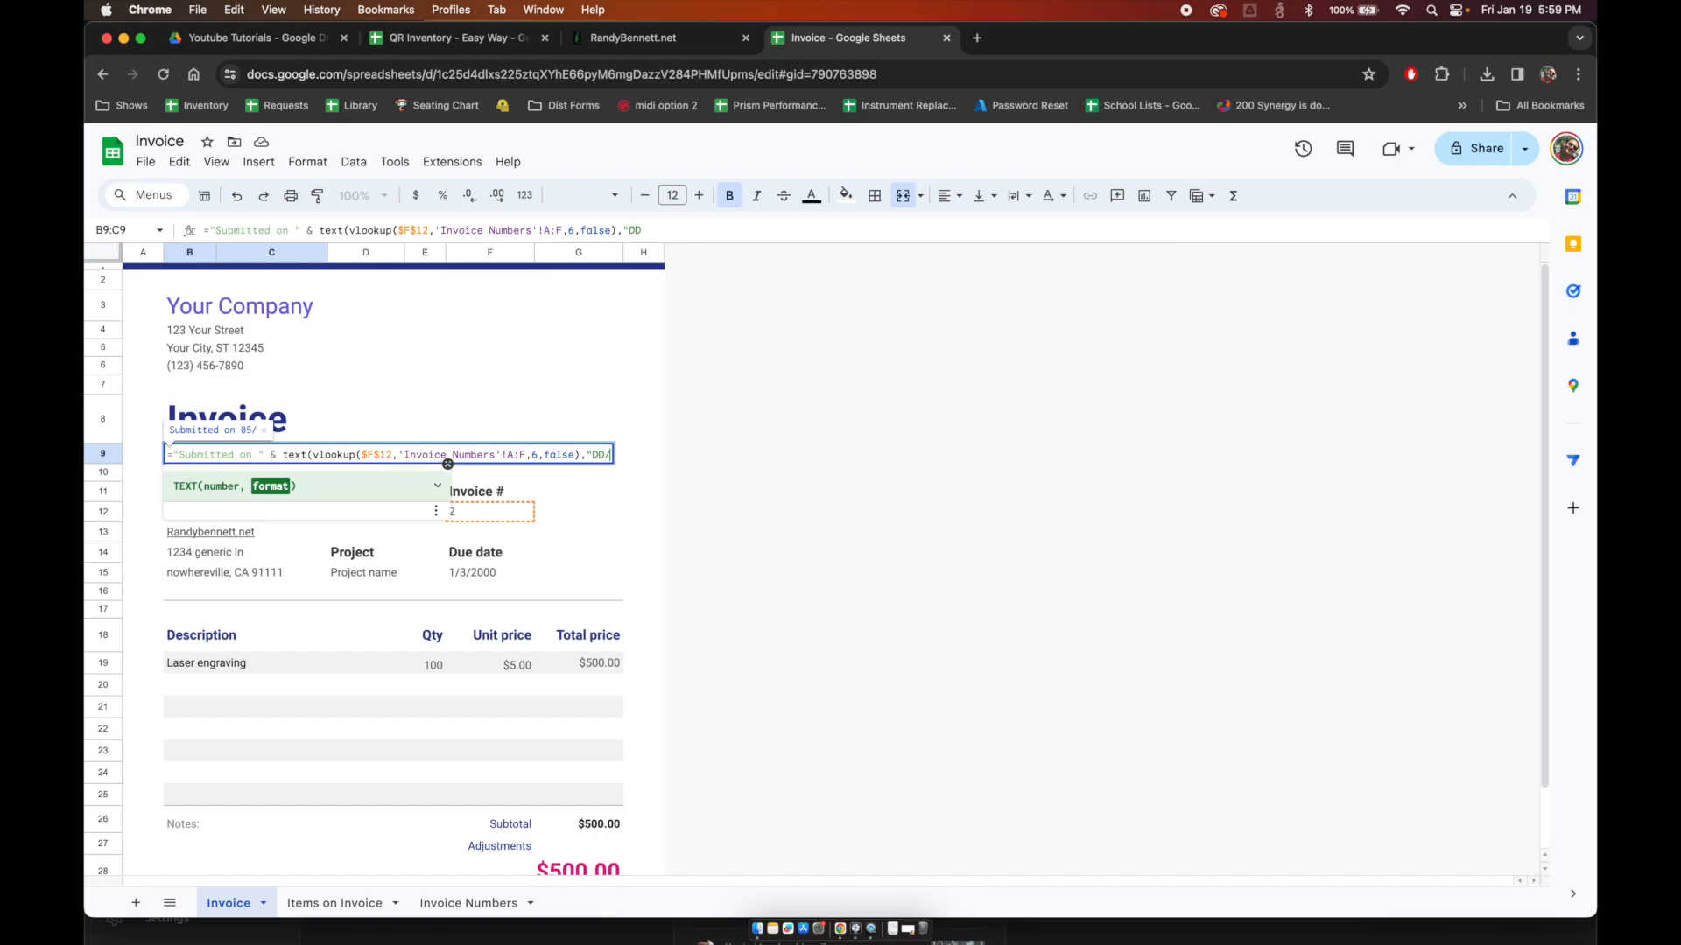
pyautogui.write('MM/YYYY")')
pyautogui.press('Return')
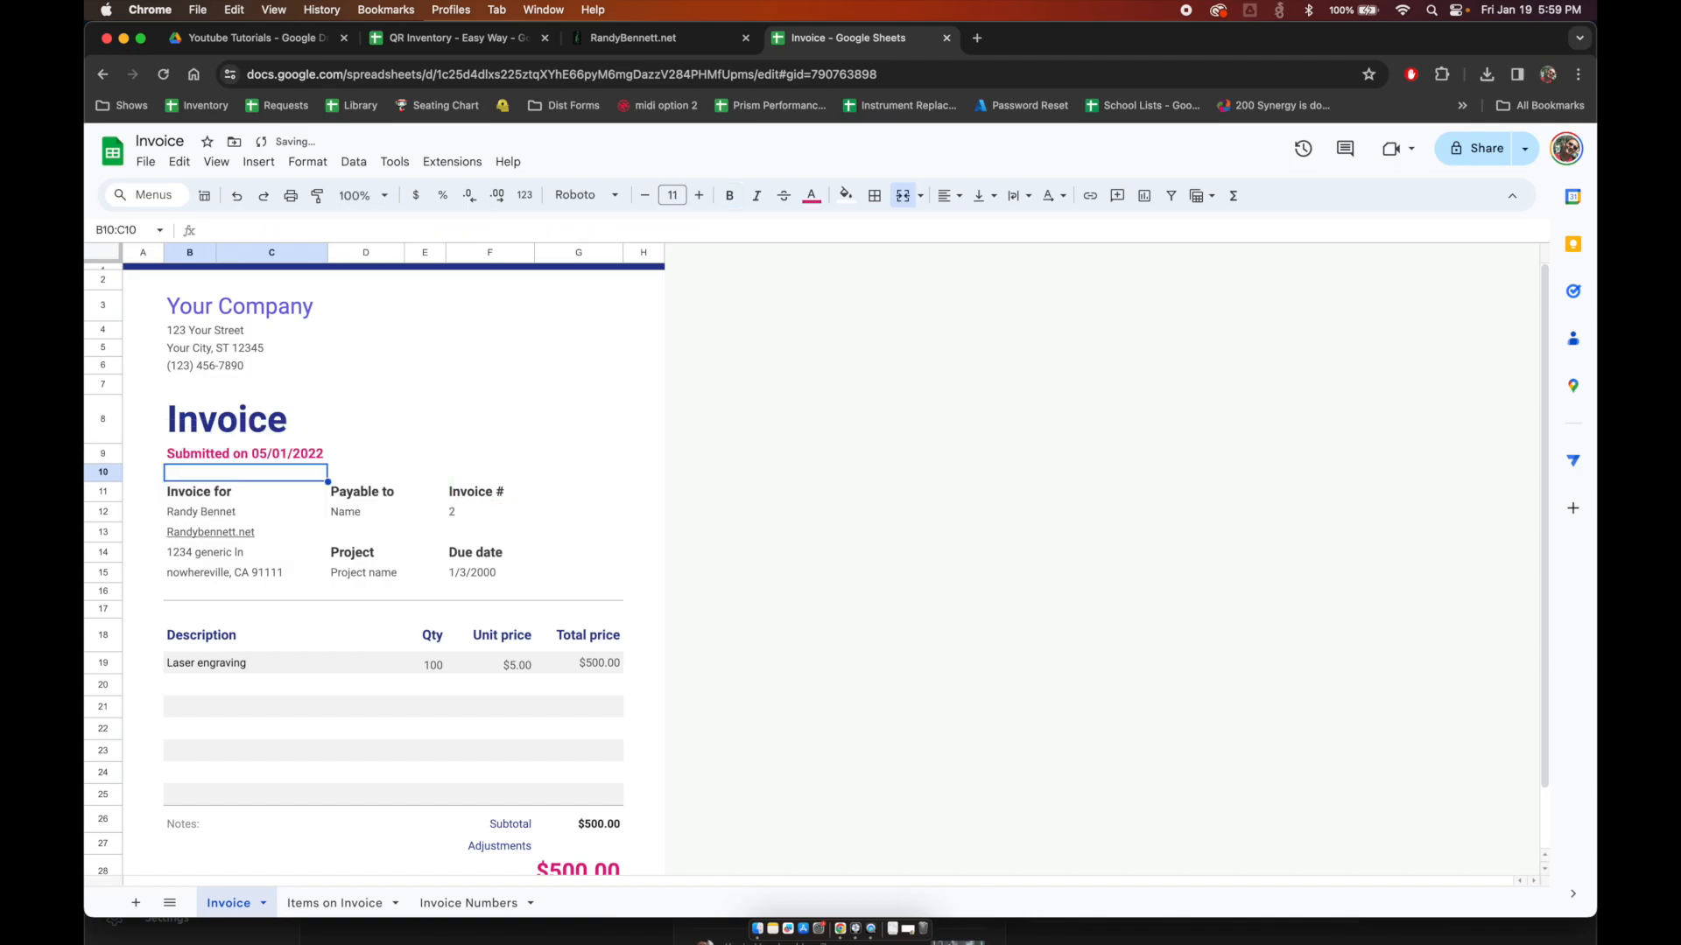
# Step: Change the submitted date format in B9 to "MM/DD/YYYY"
pyautogui.press('Down')
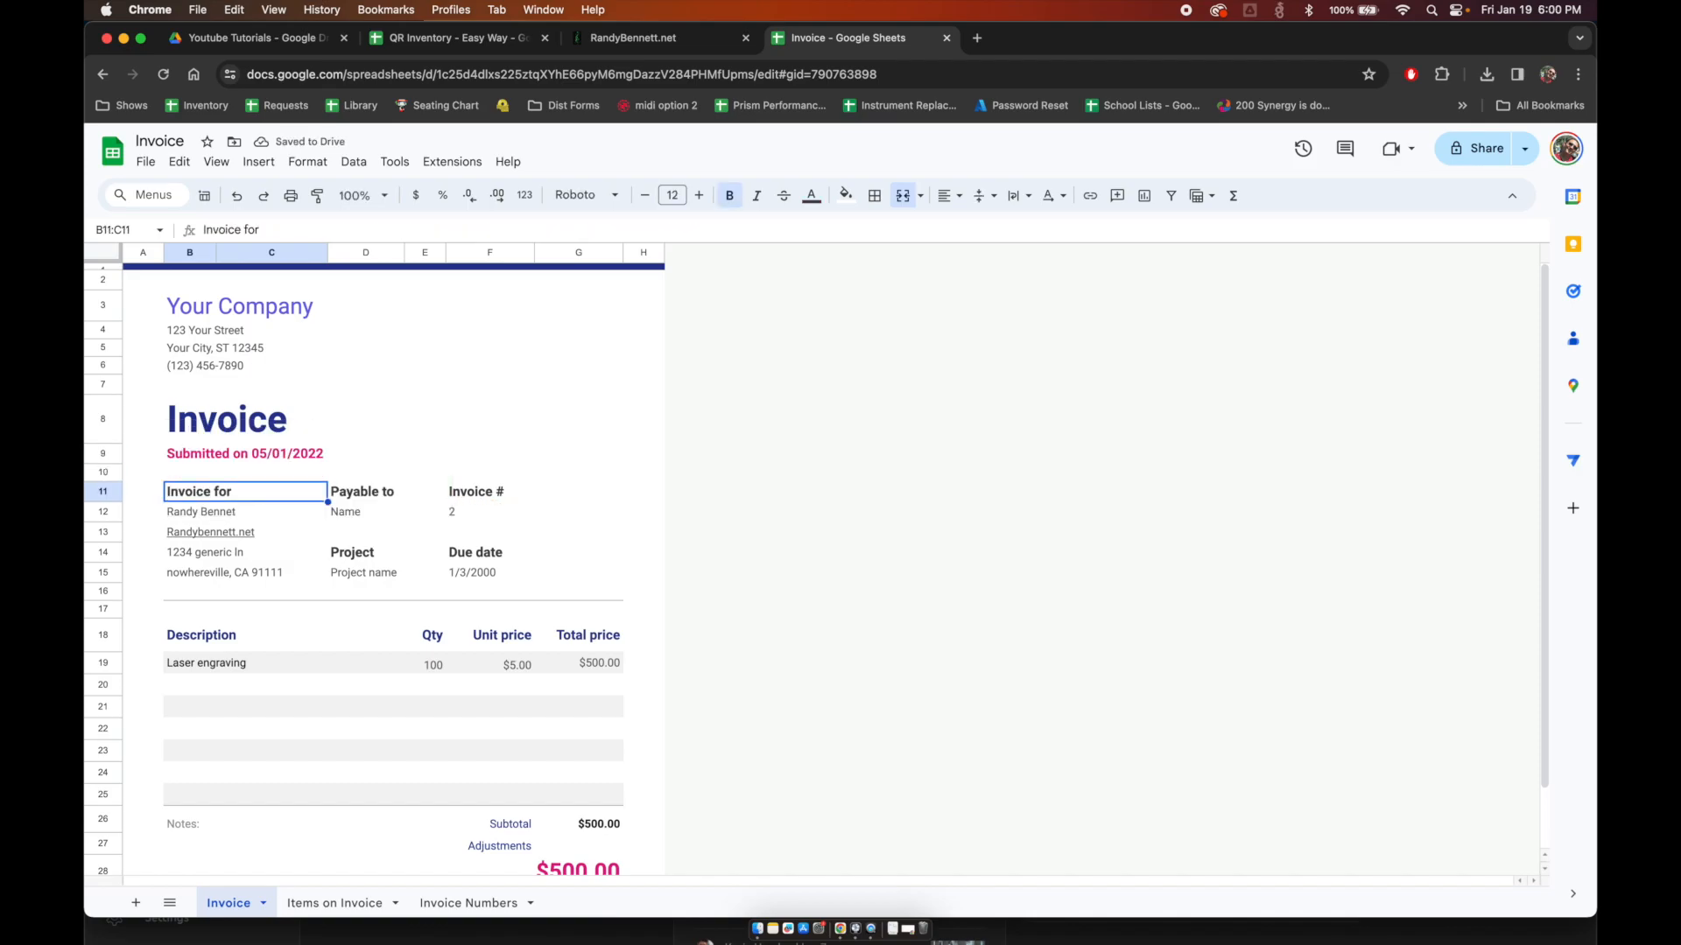
pyautogui.press('Right')
pyautogui.press('Down')
pyautogui.press('Right')
pyautogui.press('Left')
pyautogui.press('Left')
pyautogui.press('Up')
pyautogui.press('Up')
pyautogui.press('Up')
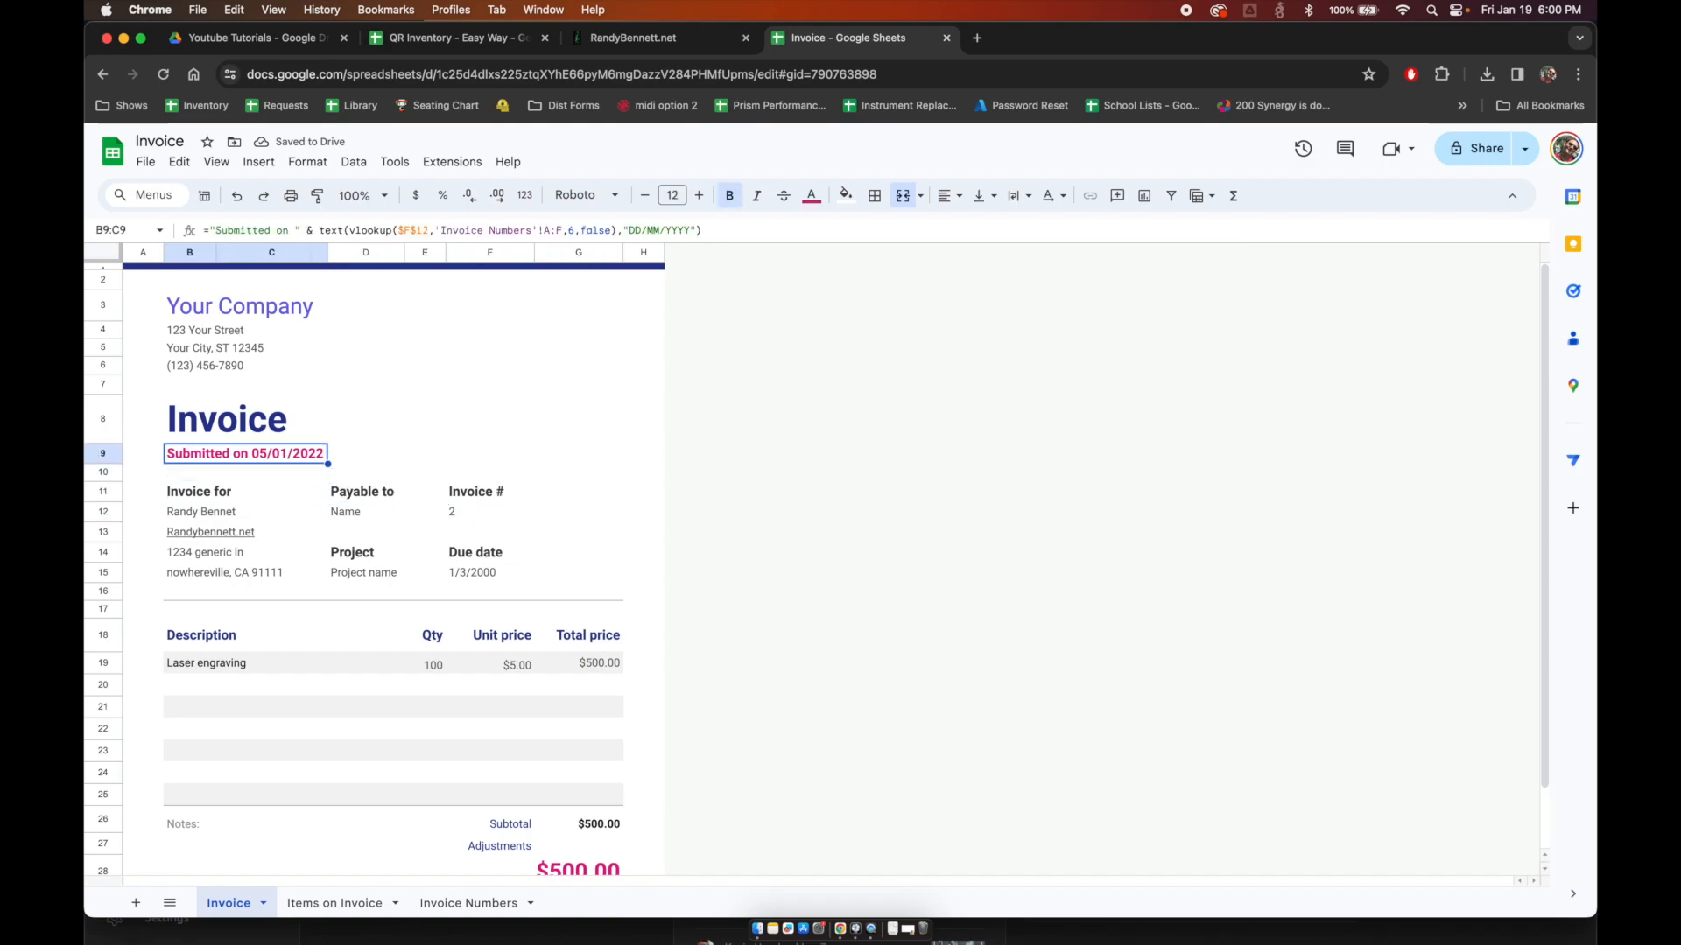
pyautogui.press('Return')
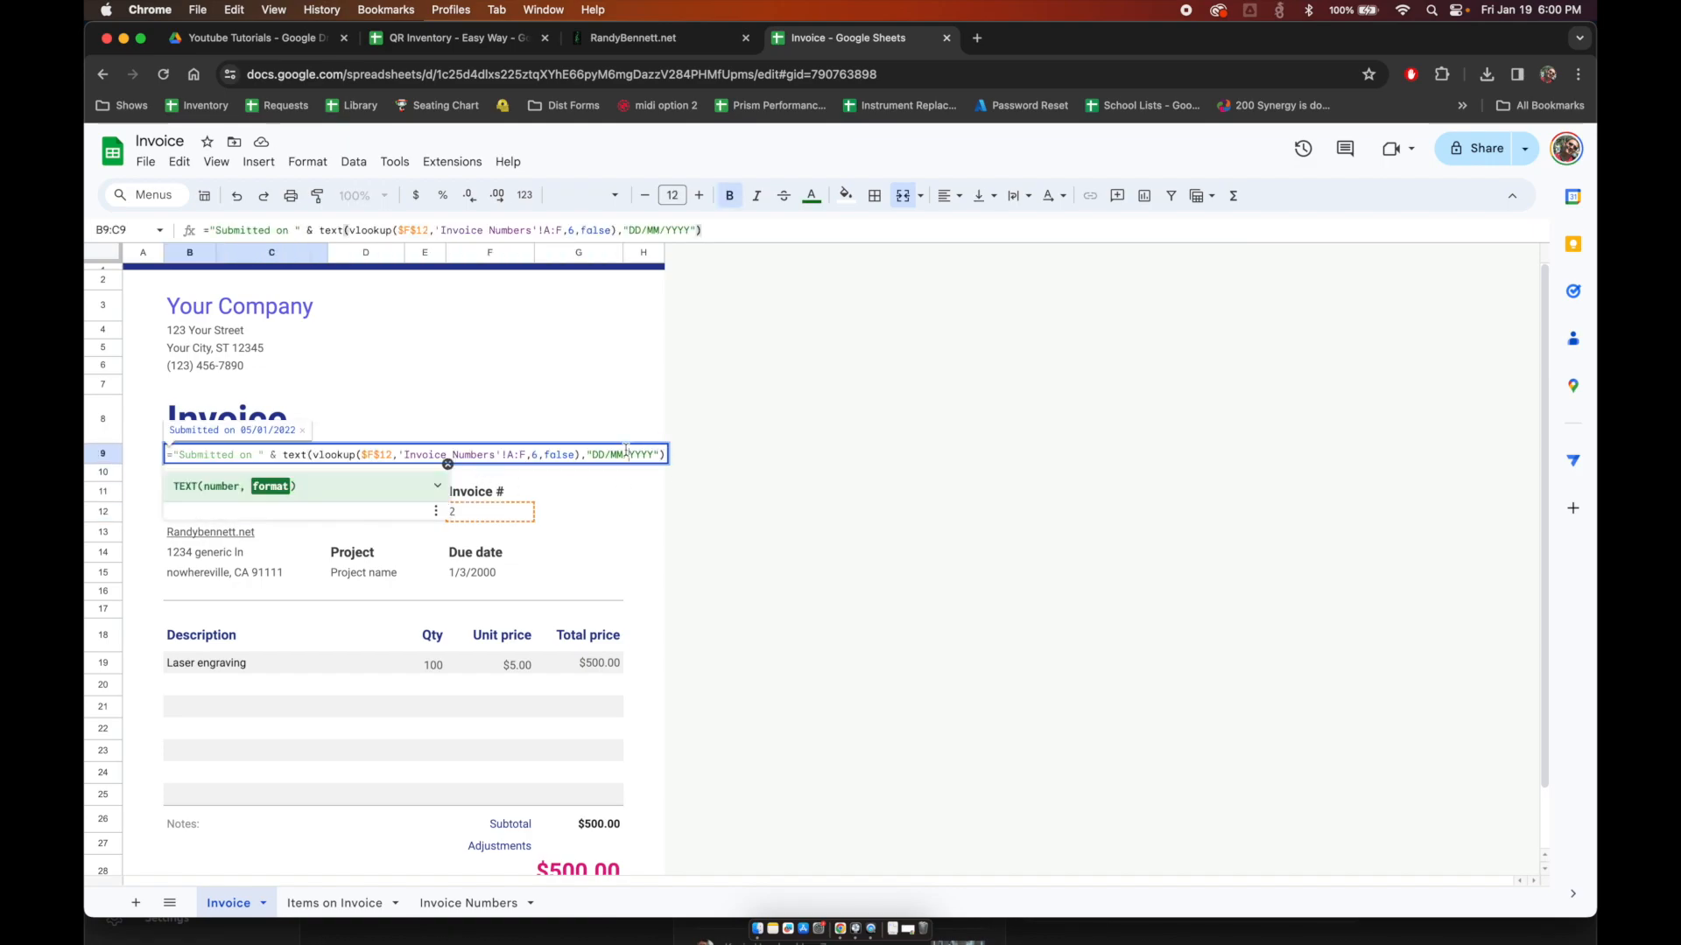
pyautogui.press('Left')
pyautogui.press('Left')
pyautogui.press('Left')
pyautogui.press('BackSpace')
pyautogui.press('BackSpace')
pyautogui.write('MM')
pyautogui.press('BackSpace')
pyautogui.press('BackSpace')
pyautogui.write('DD')
pyautogui.press('Return')
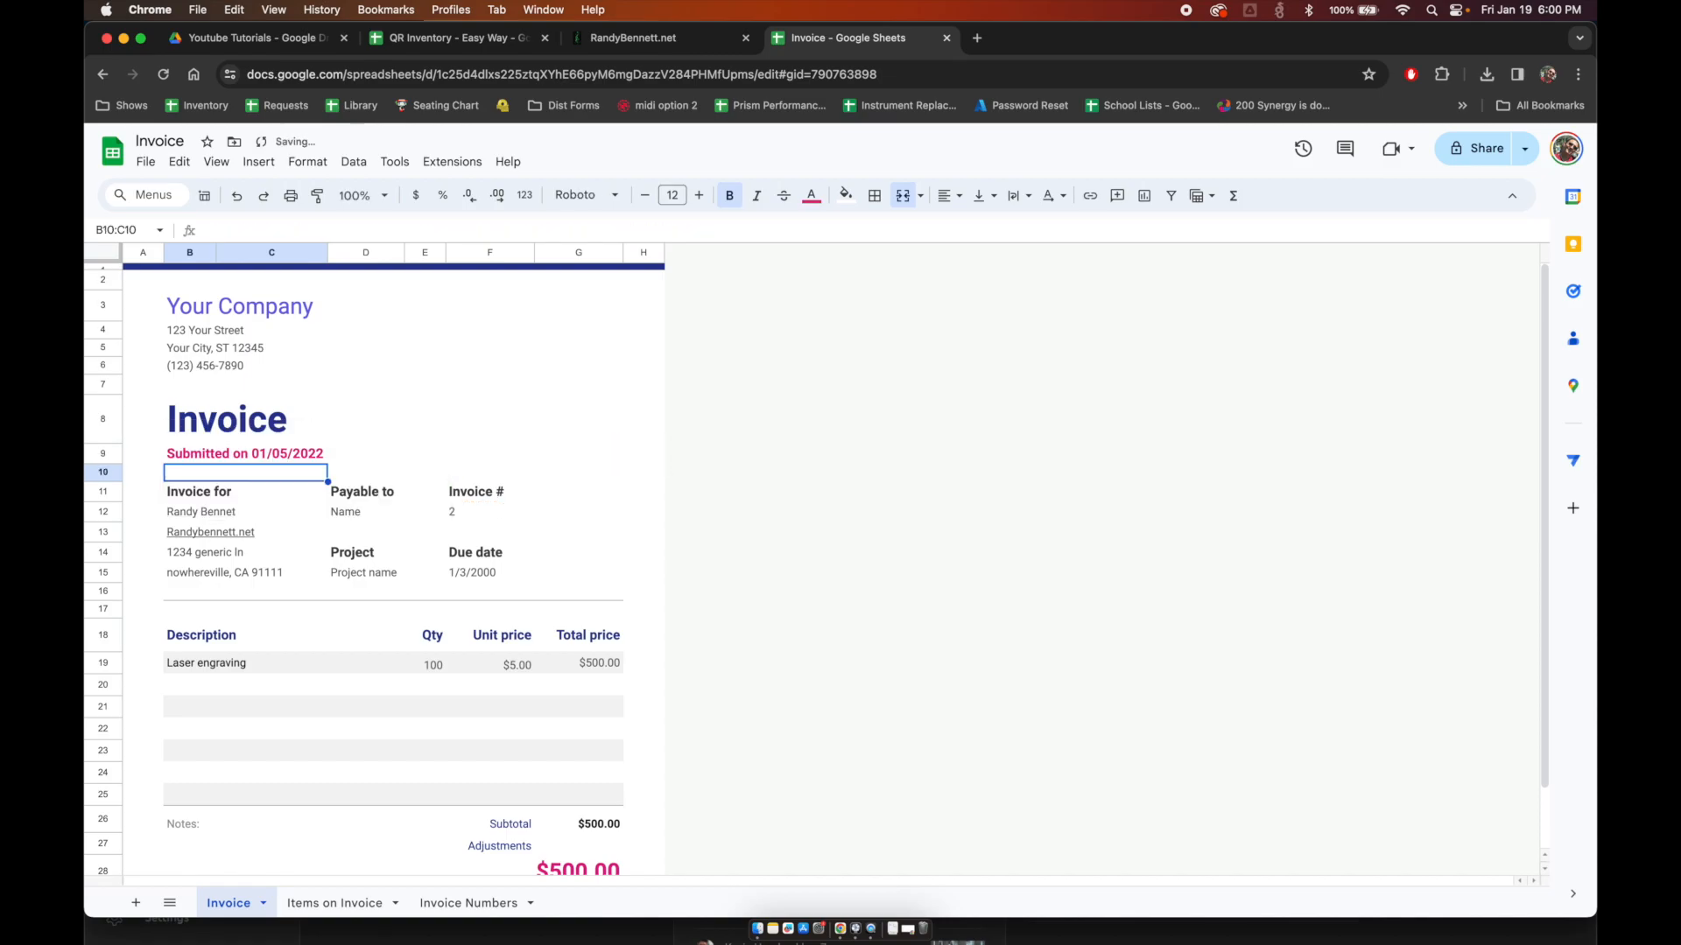
# Step: Try invoice numbers 5, 2 and 1 in F12, ending on invoice 1
pyautogui.press('Down')
pyautogui.press('Down')
pyautogui.press('Right')
pyautogui.press('Right')
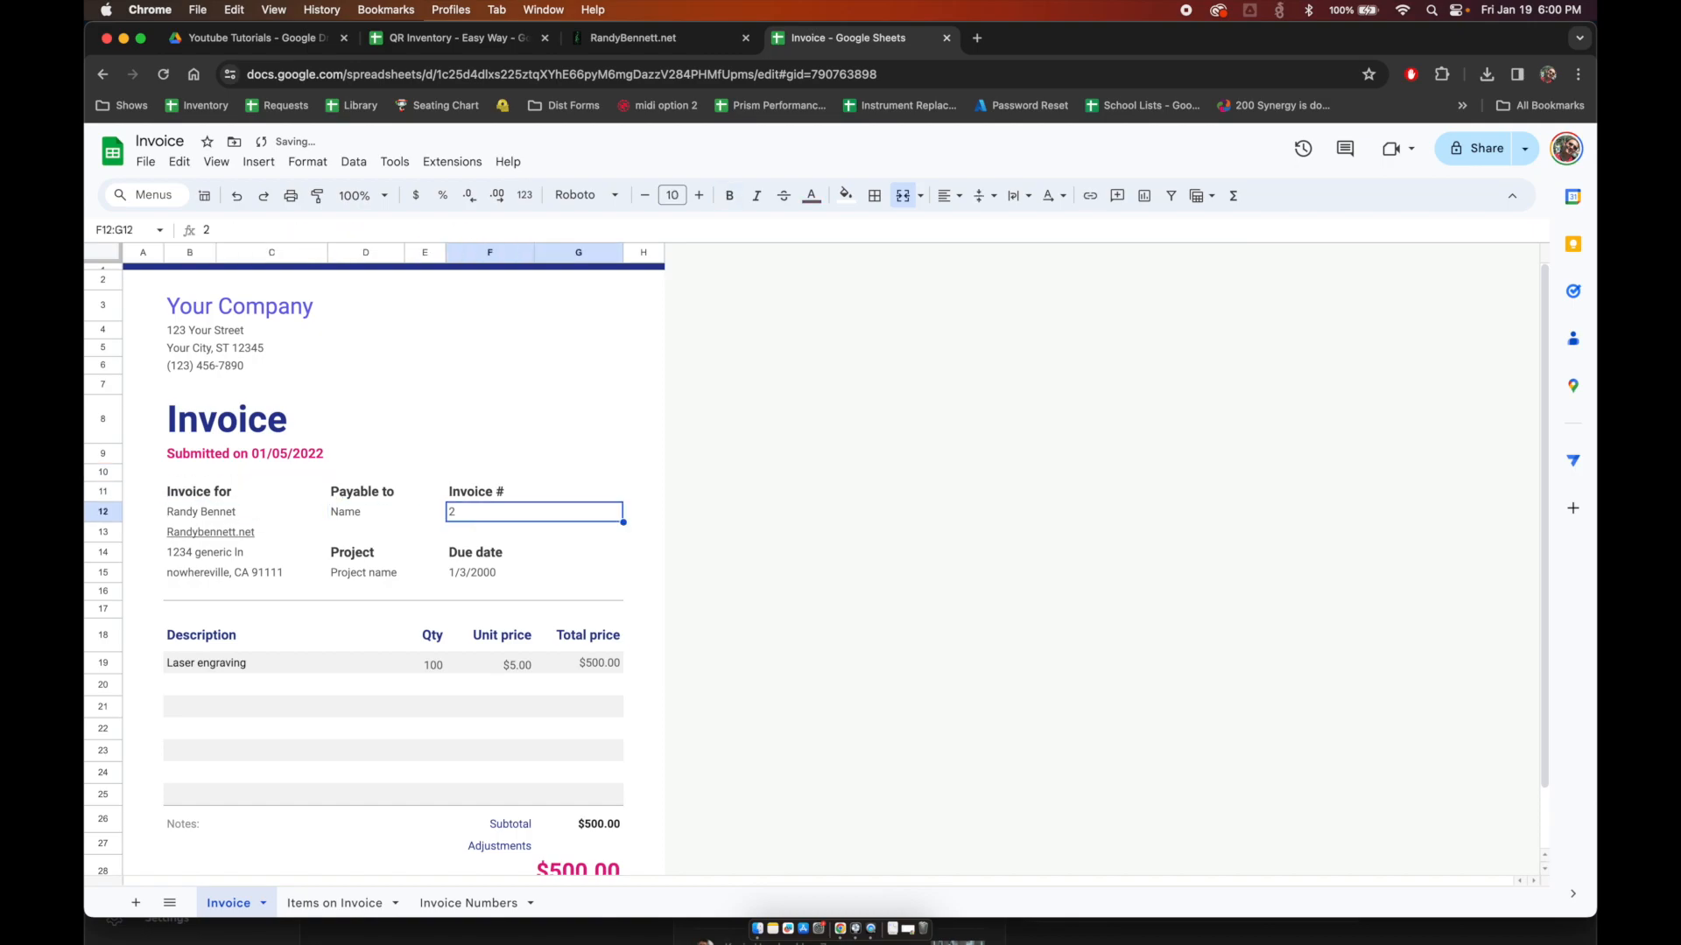
pyautogui.write('5')
pyautogui.press('Return')
pyautogui.press('Up')
pyautogui.write('2')
pyautogui.press('Return')
pyautogui.press('Up')
pyautogui.write('21')
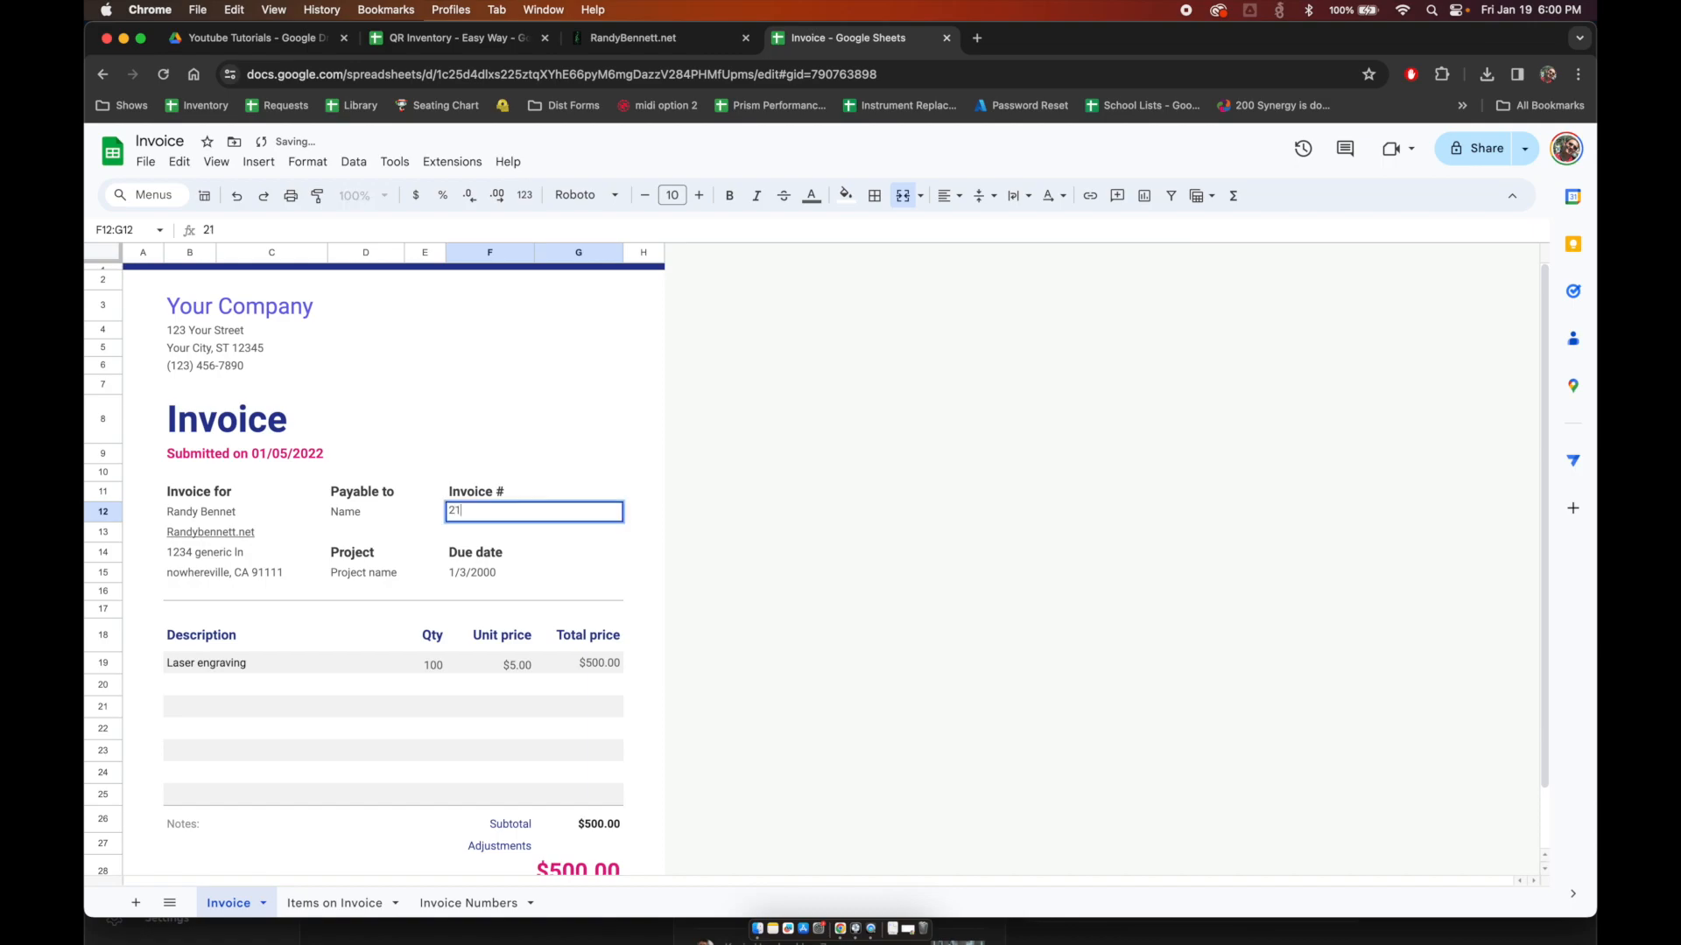
pyautogui.press('BackSpace')
pyautogui.press('BackSpace')
pyautogui.write('1')
pyautogui.press('Return')
pyautogui.press('Up')
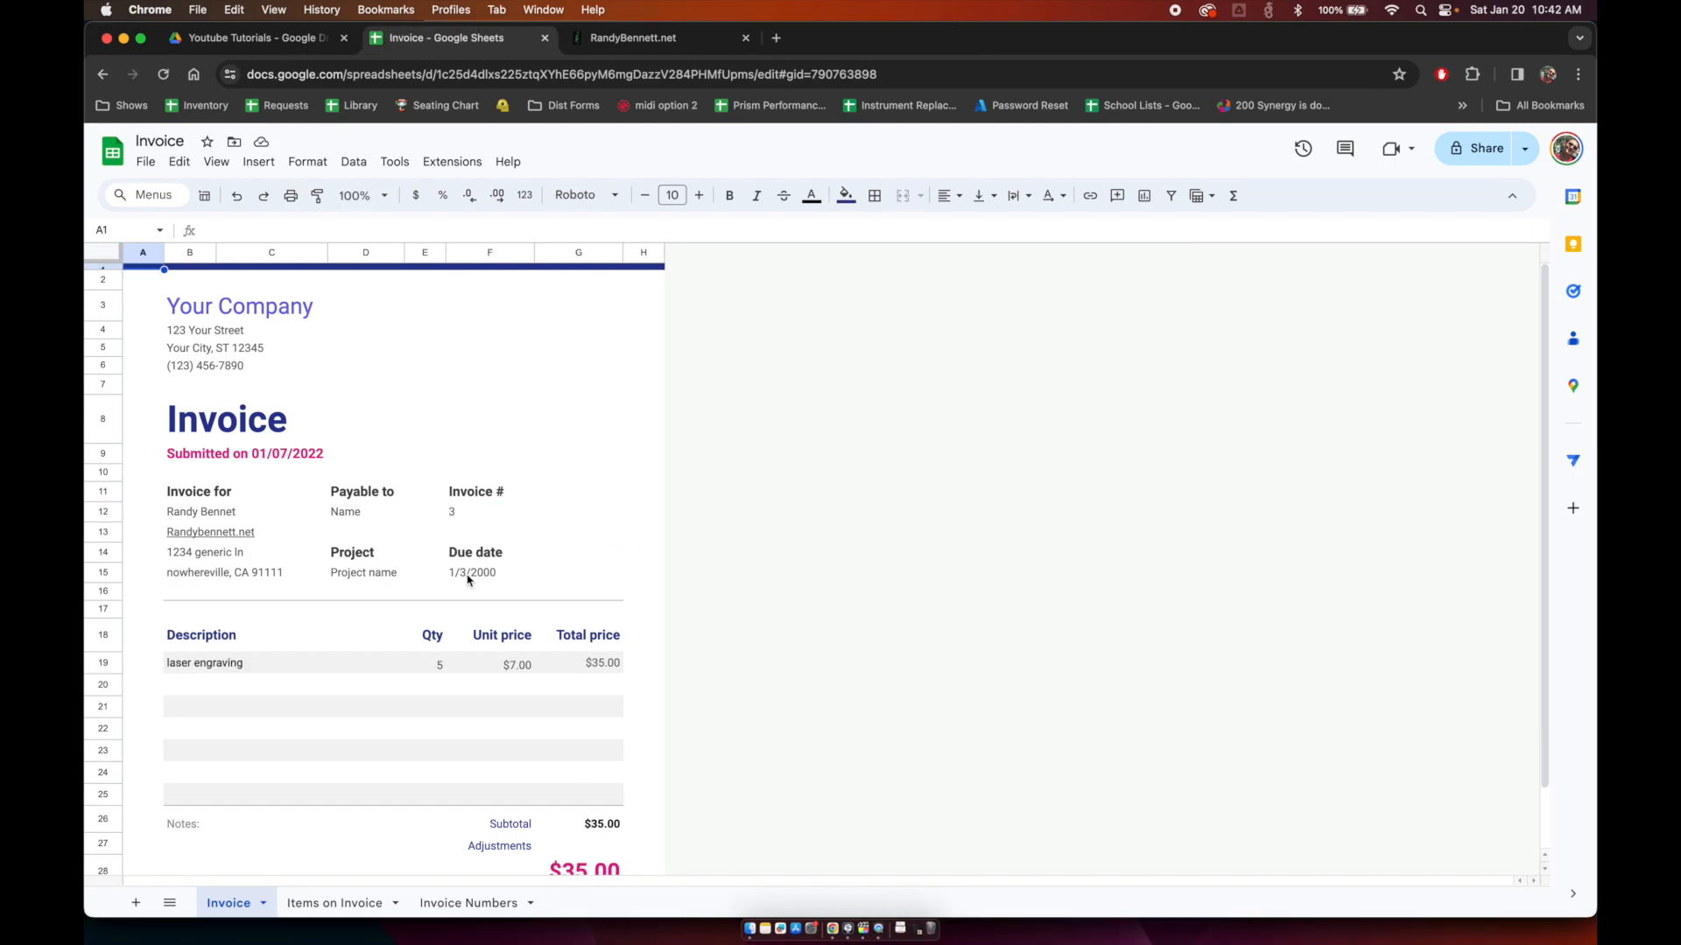
# Step: In the Due date cell, enter a VLOOKUP of F12 against Invoice Numbers columns A:F
pyautogui.click(471, 579)
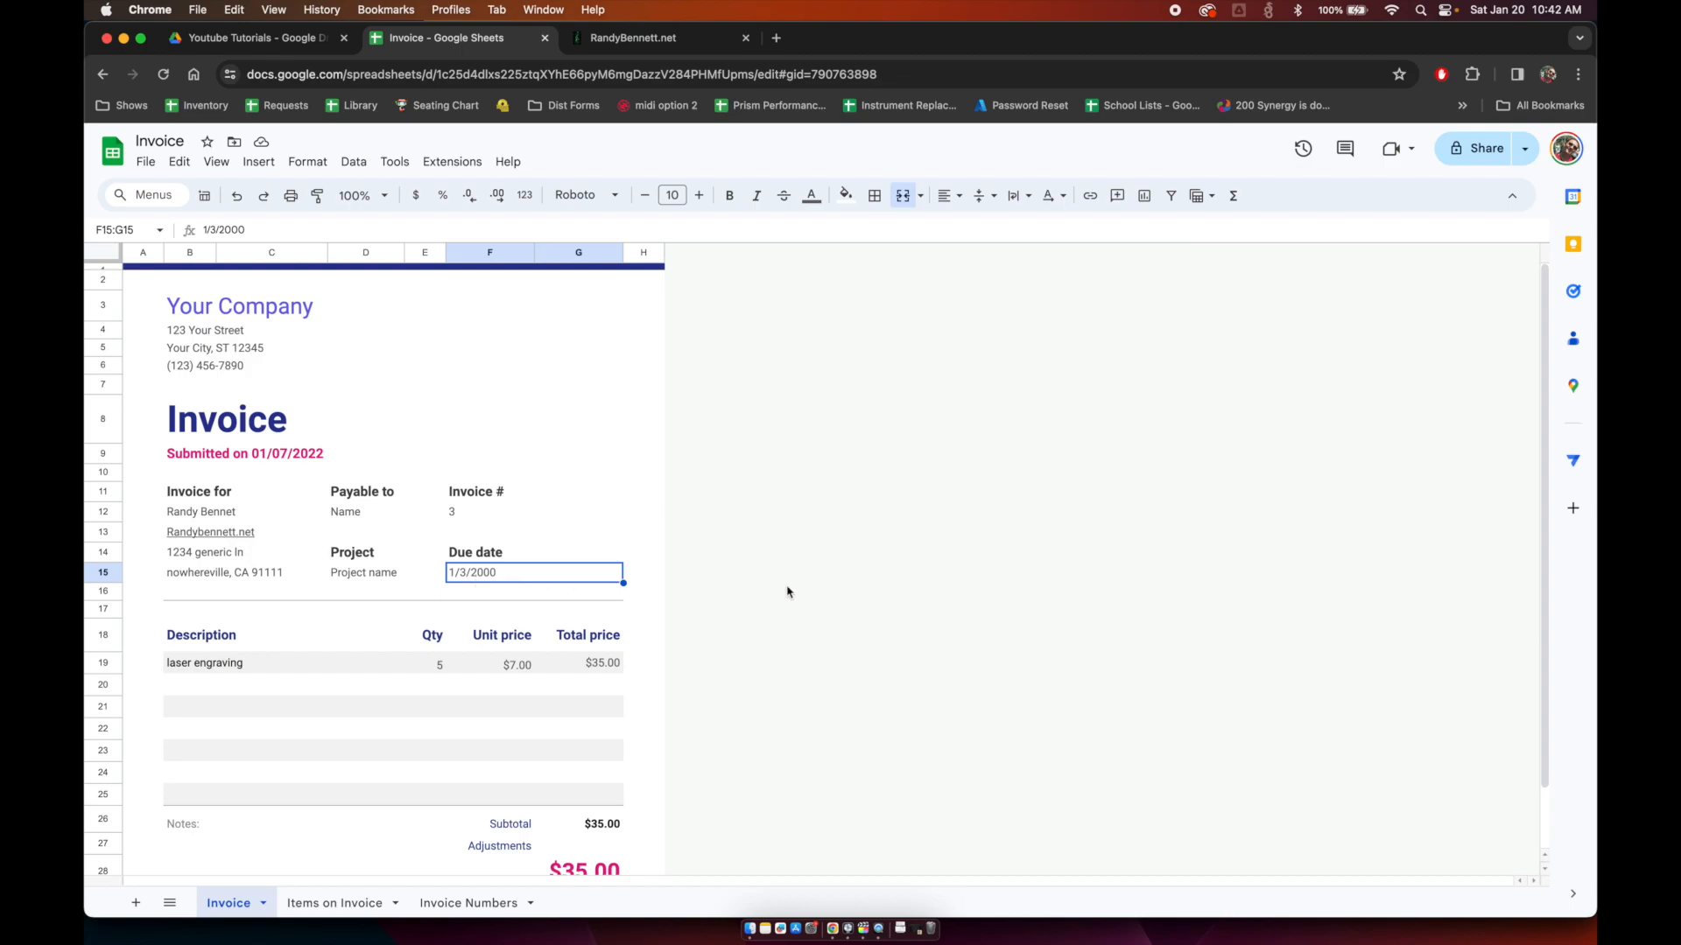
pyautogui.write('=')
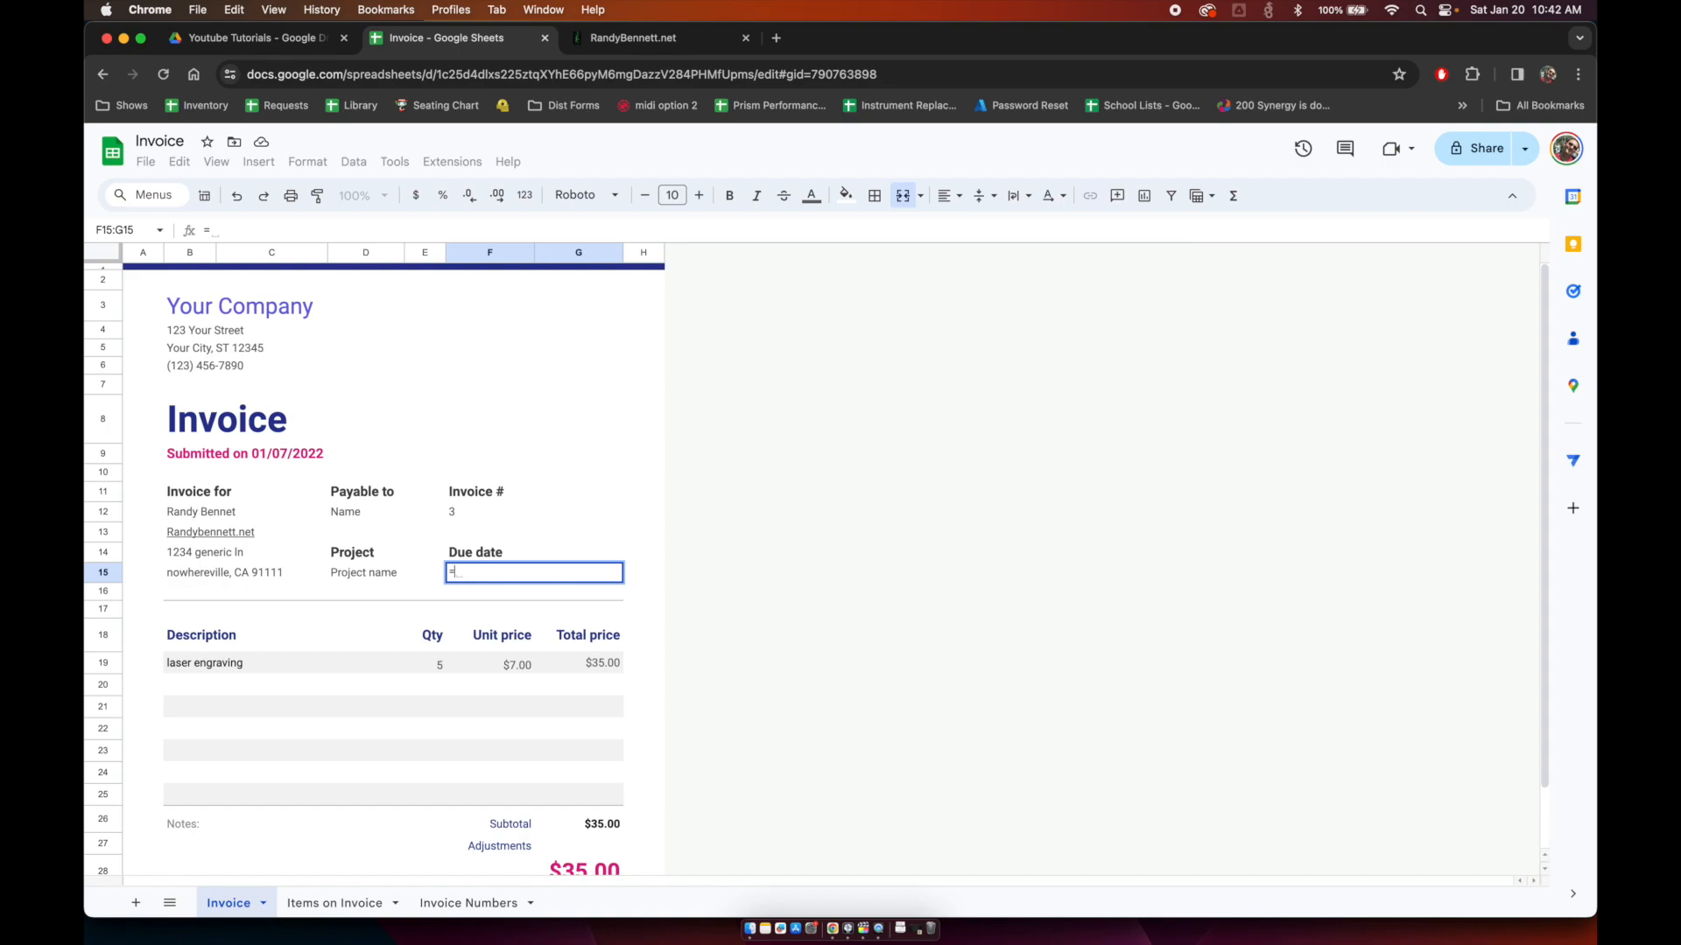
pyautogui.write('vlook')
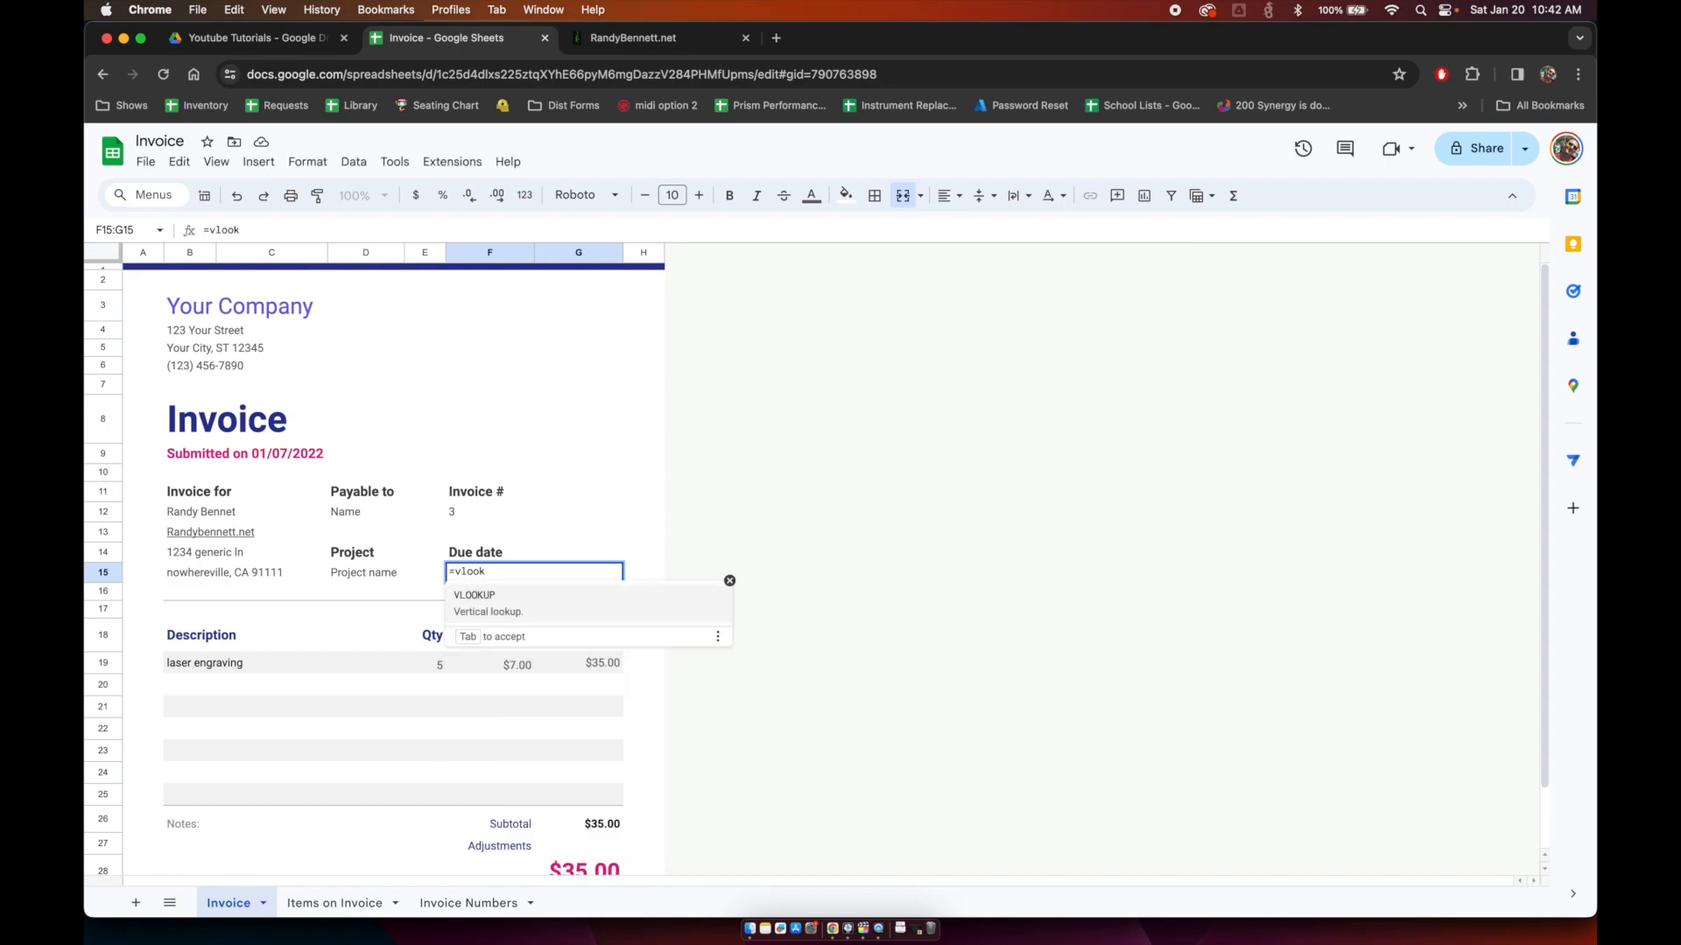
pyautogui.press('Tab')
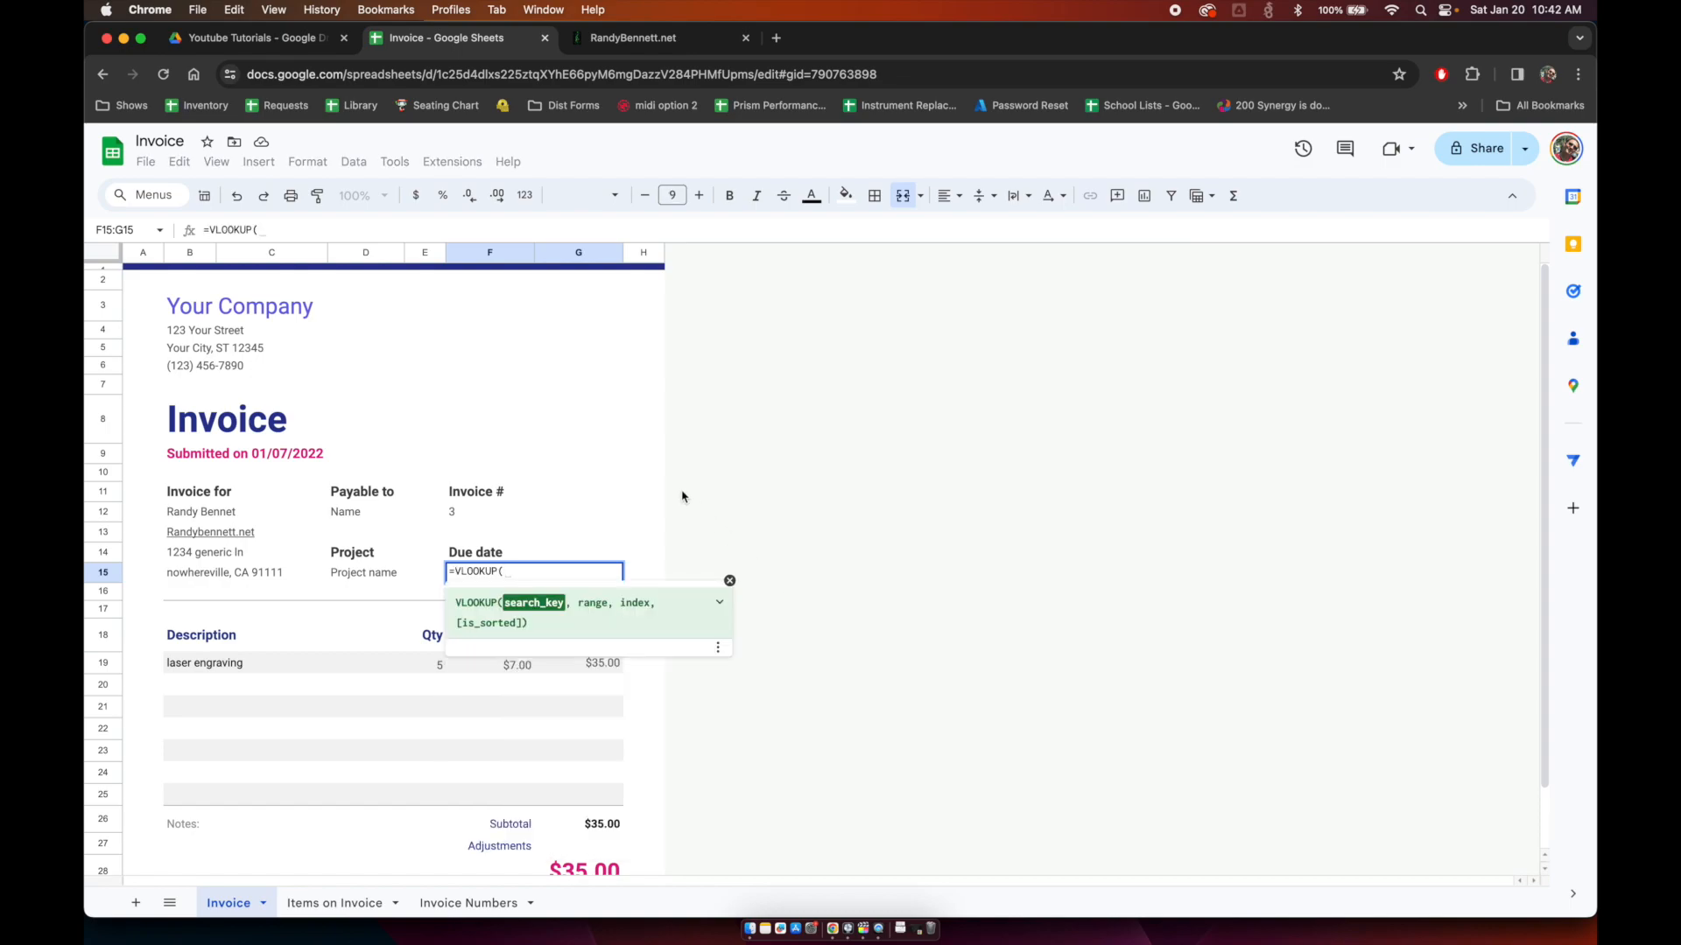
pyautogui.write('F13')
pyautogui.press('BackSpace')
pyautogui.write('2')
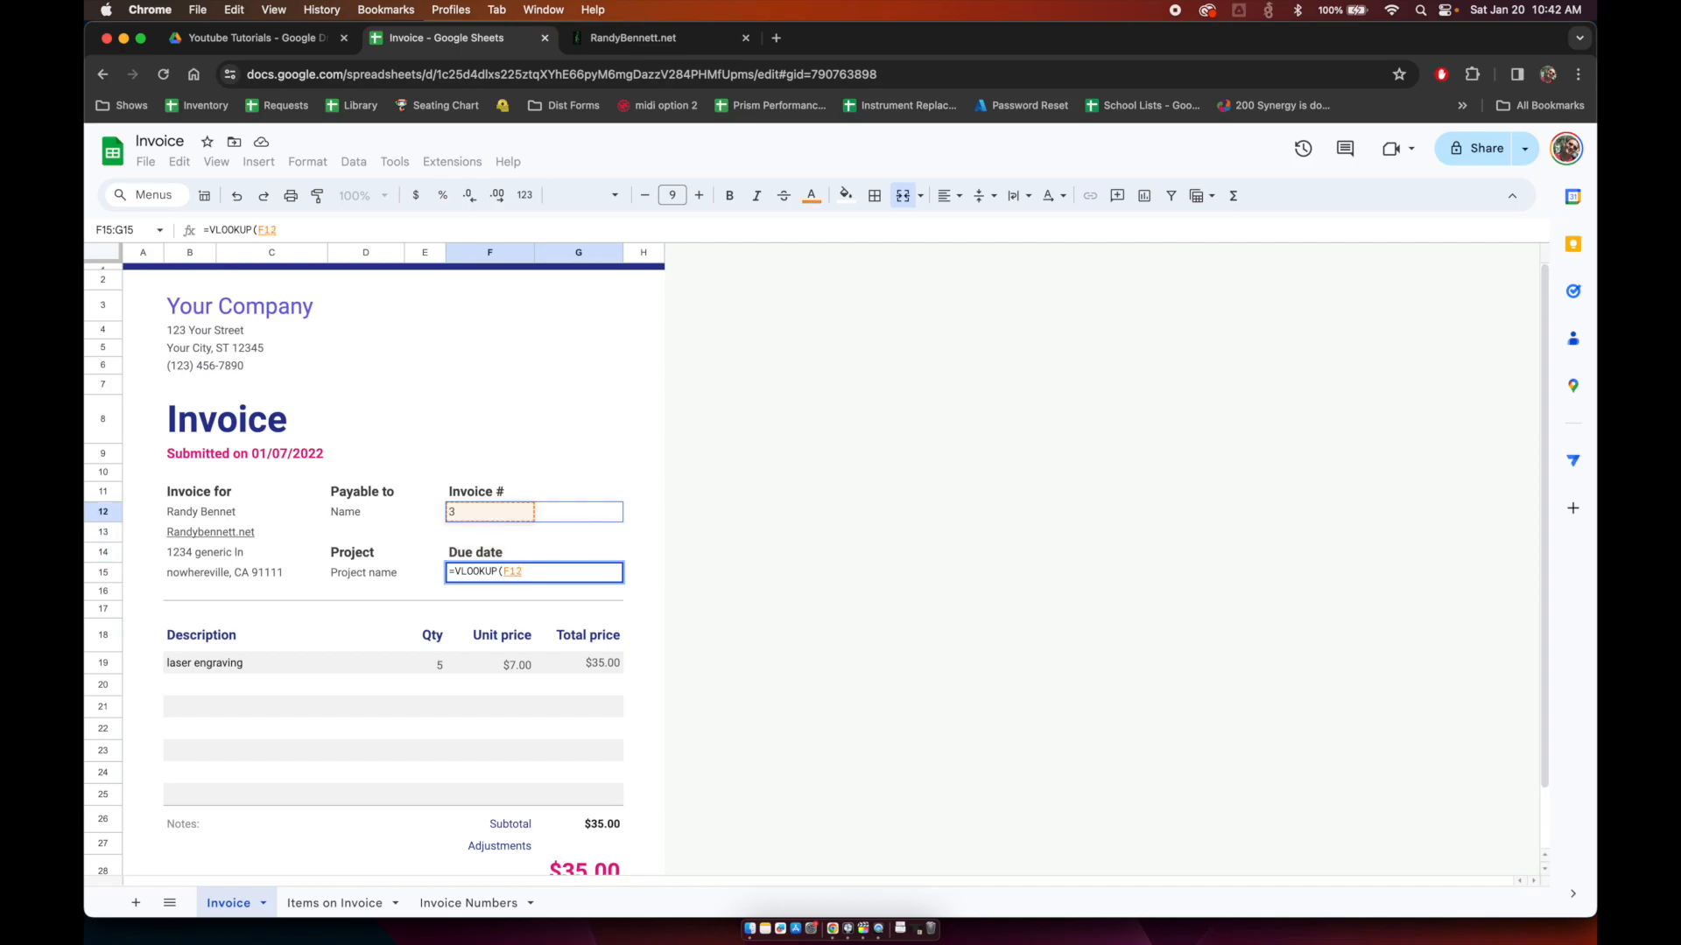
pyautogui.write(',')
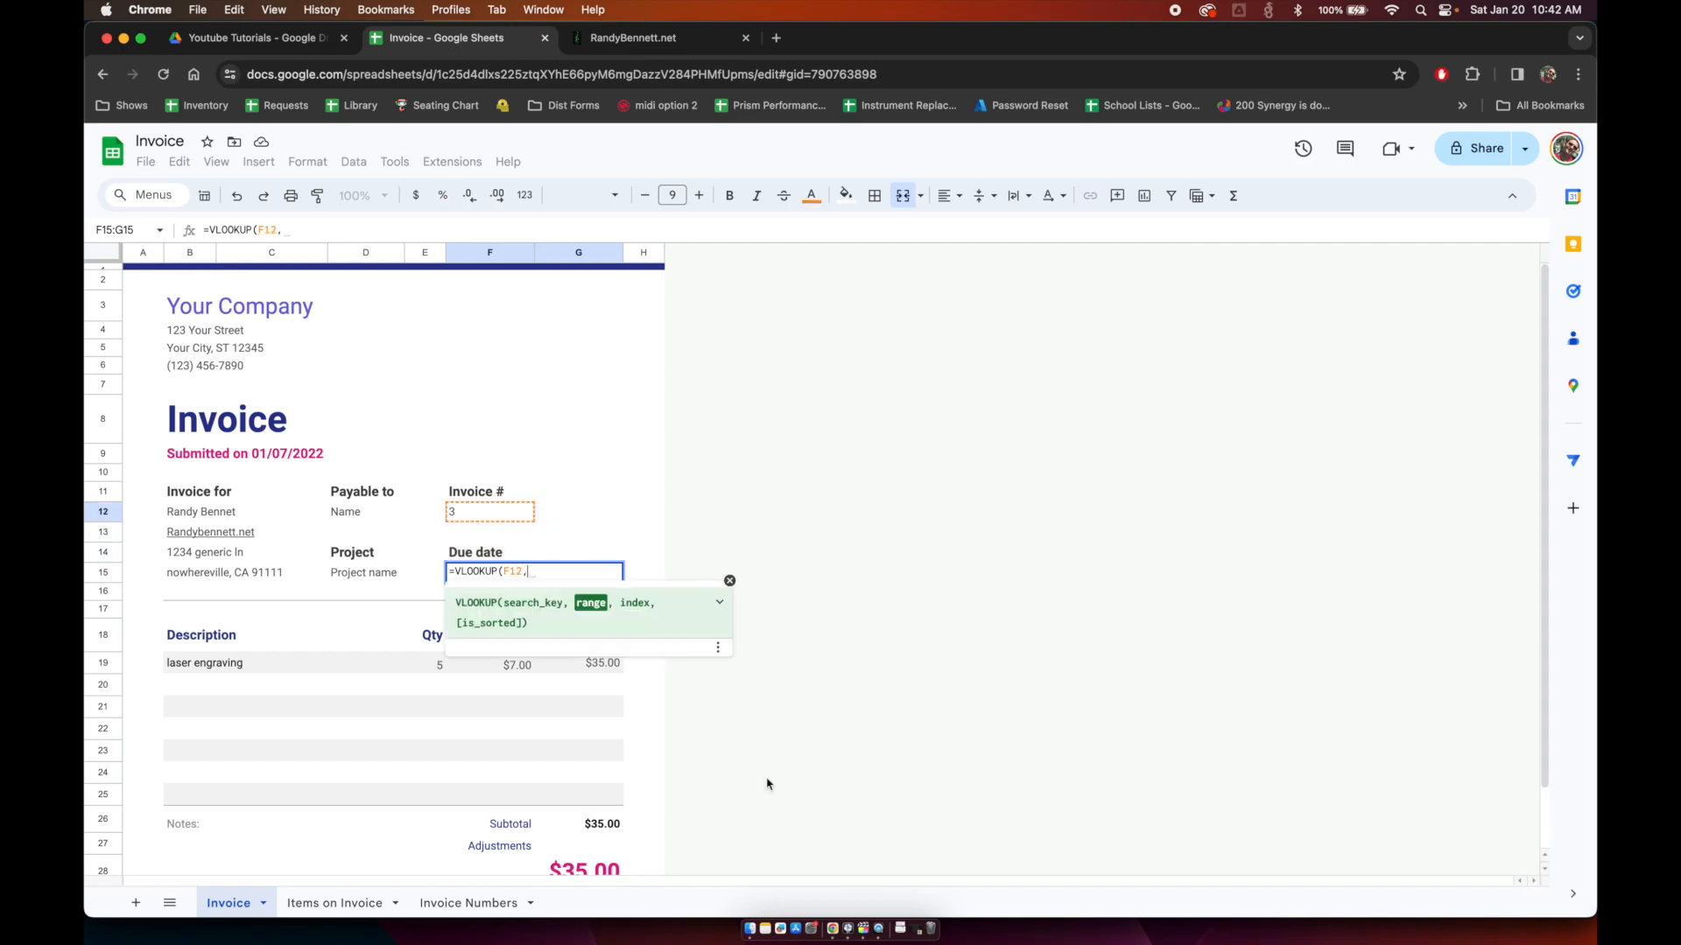
pyautogui.click(479, 905)
pyautogui.moveTo(165, 252); pyautogui.dragTo(619, 253)
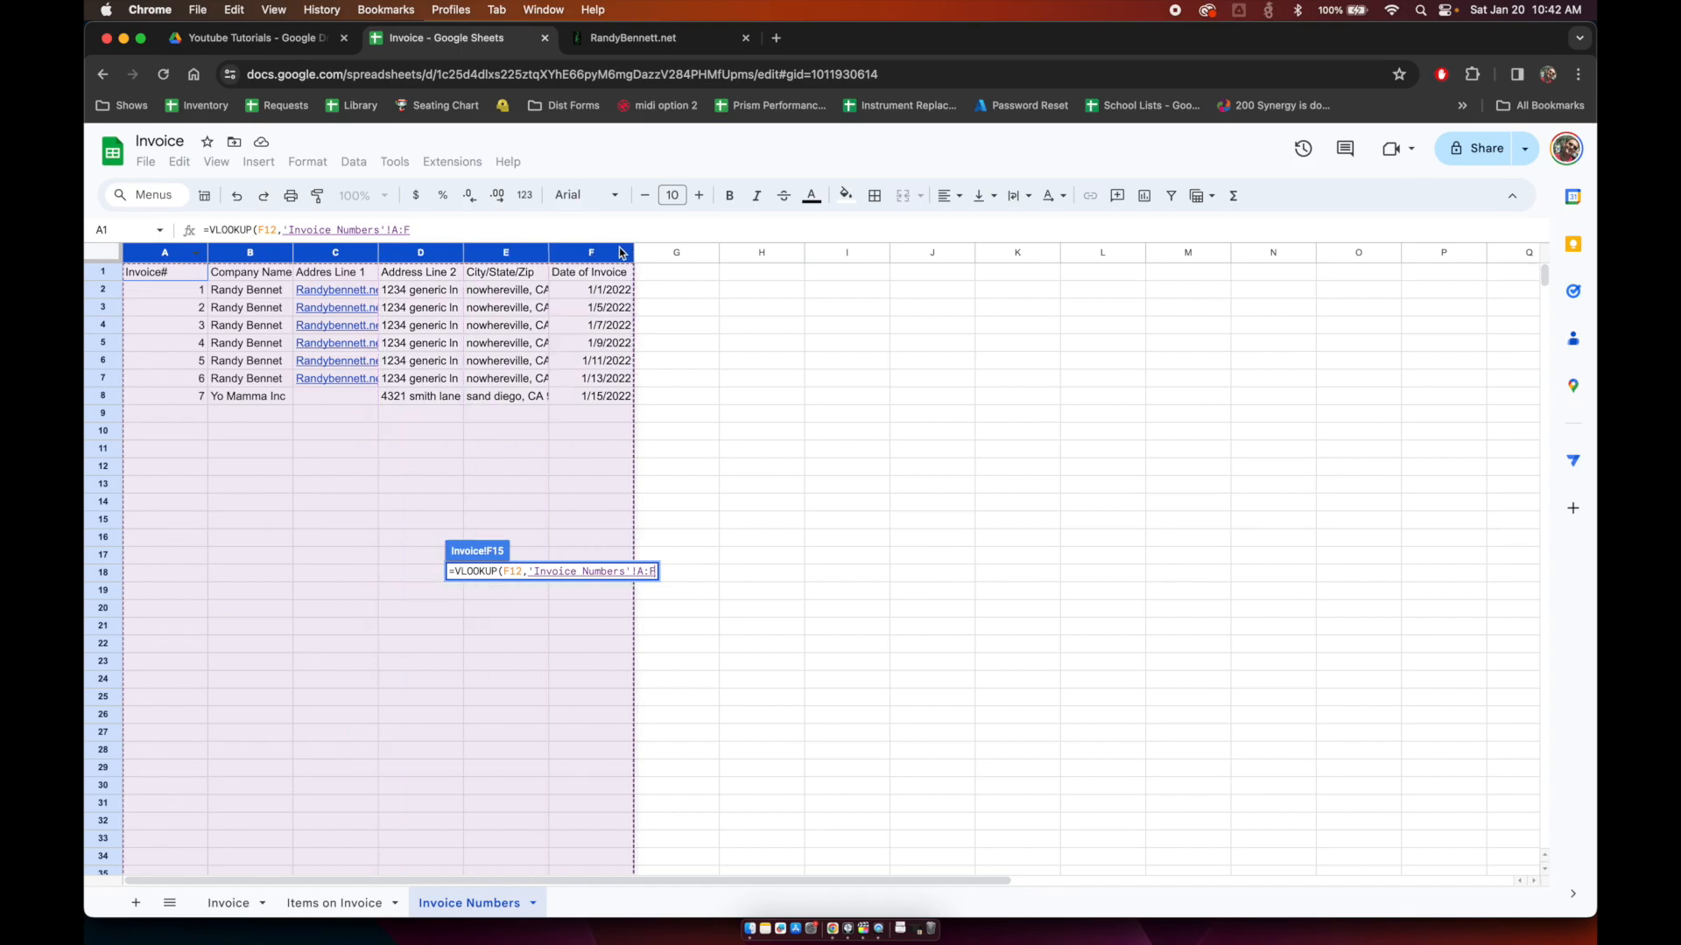
pyautogui.write(',')
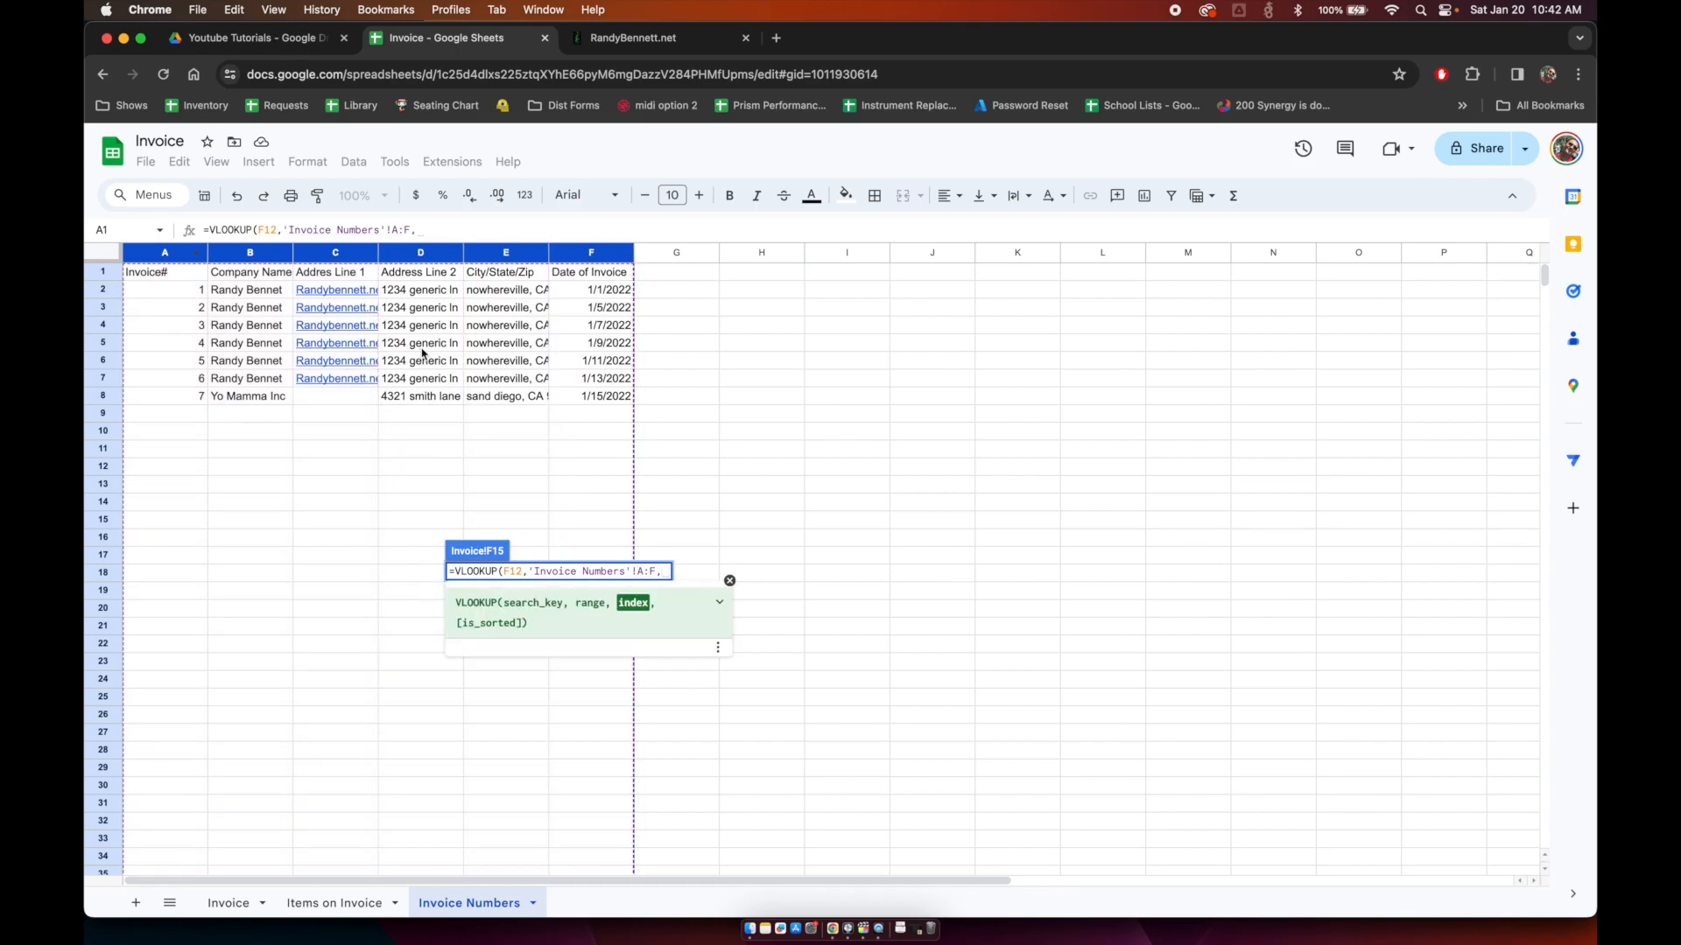
pyautogui.write('5,')
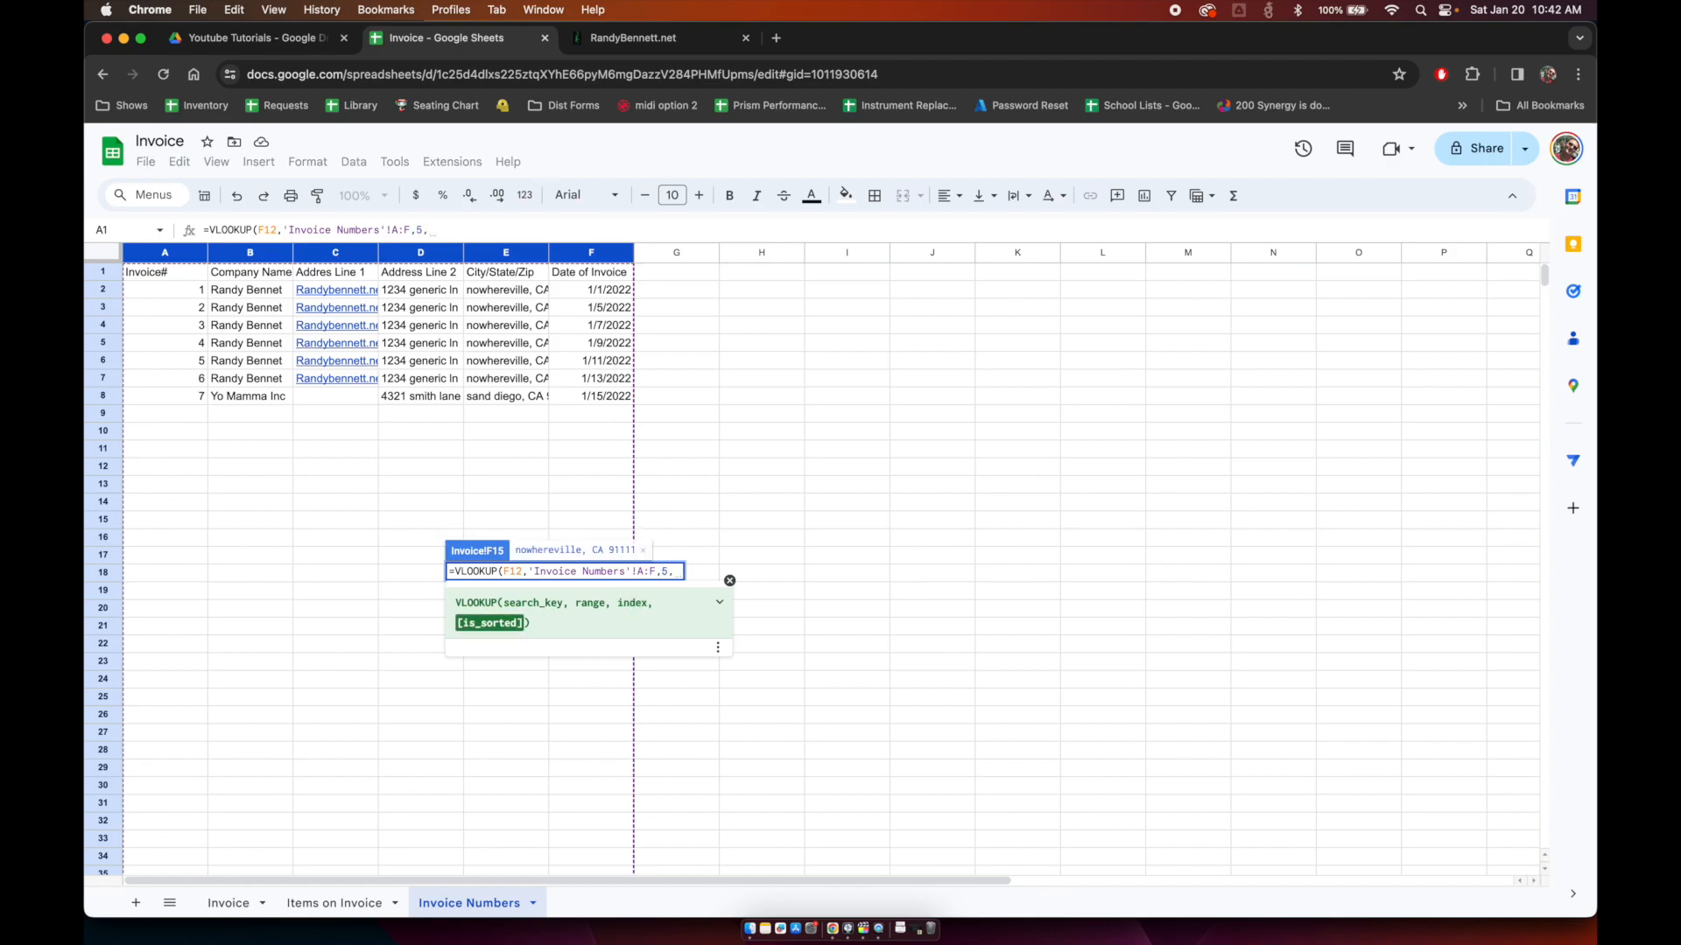
pyautogui.write('false)')
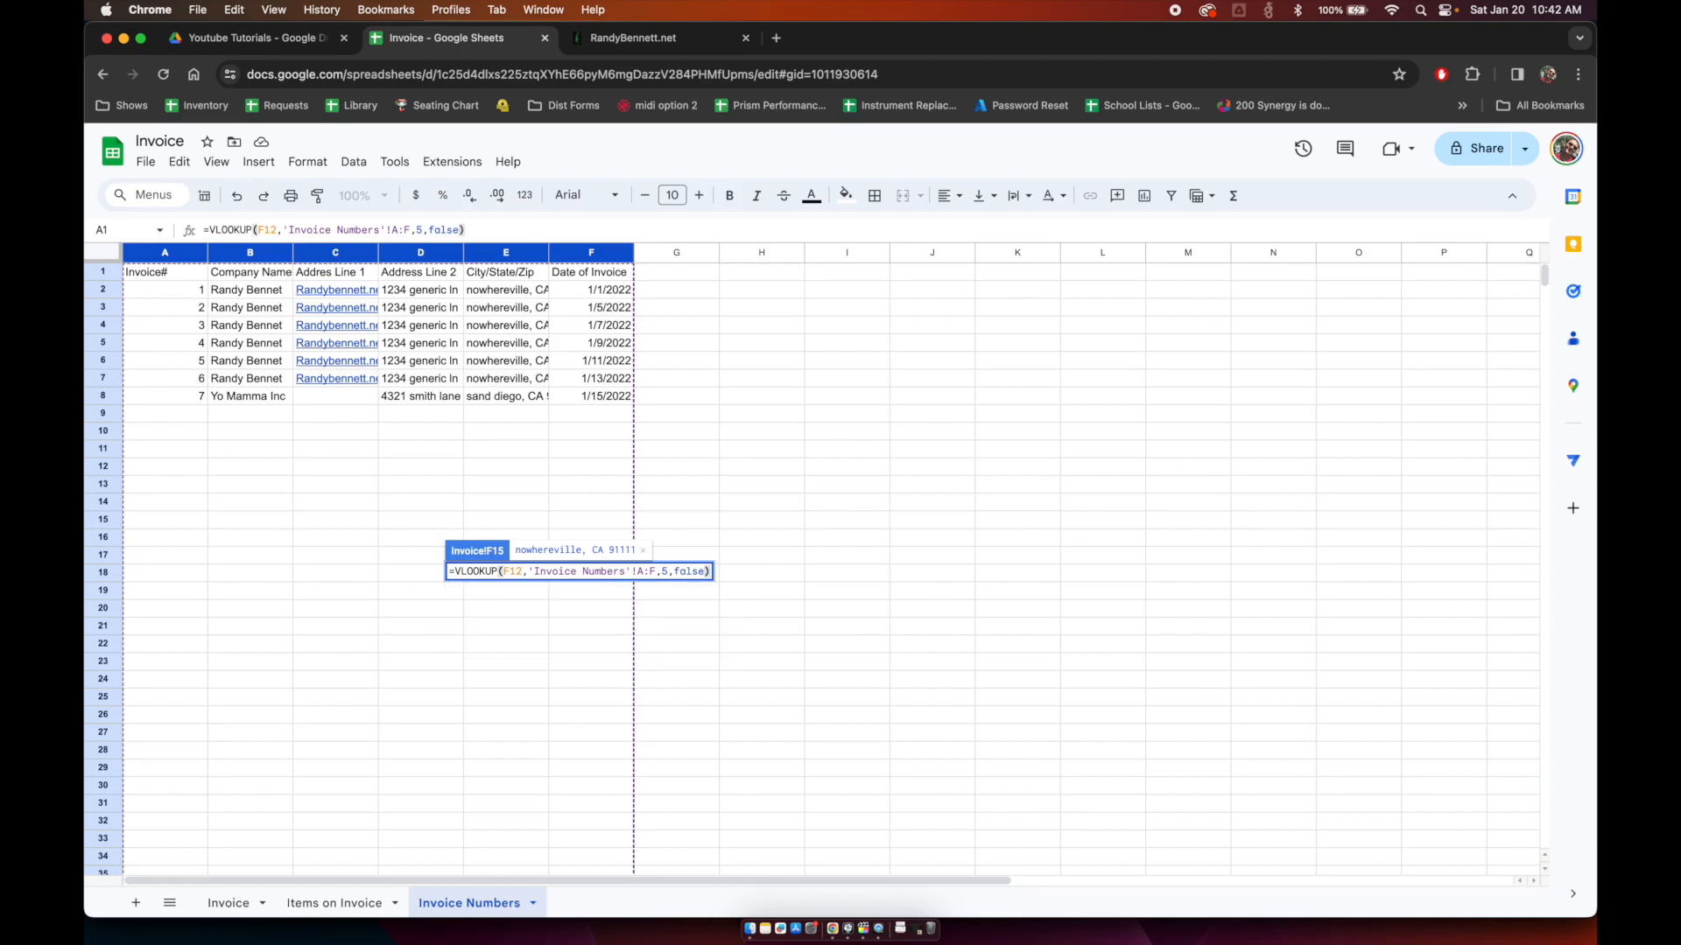
# Step: Change the lookup column index to 6 and add 30 days to the due date
pyautogui.press('Left')
pyautogui.press('Left')
pyautogui.press('Left')
pyautogui.press('Left')
pyautogui.press('Left')
pyautogui.press('Left')
pyautogui.press('Left')
pyautogui.press('BackSpace')
pyautogui.write('6')
pyautogui.press('Right')
pyautogui.press('Right')
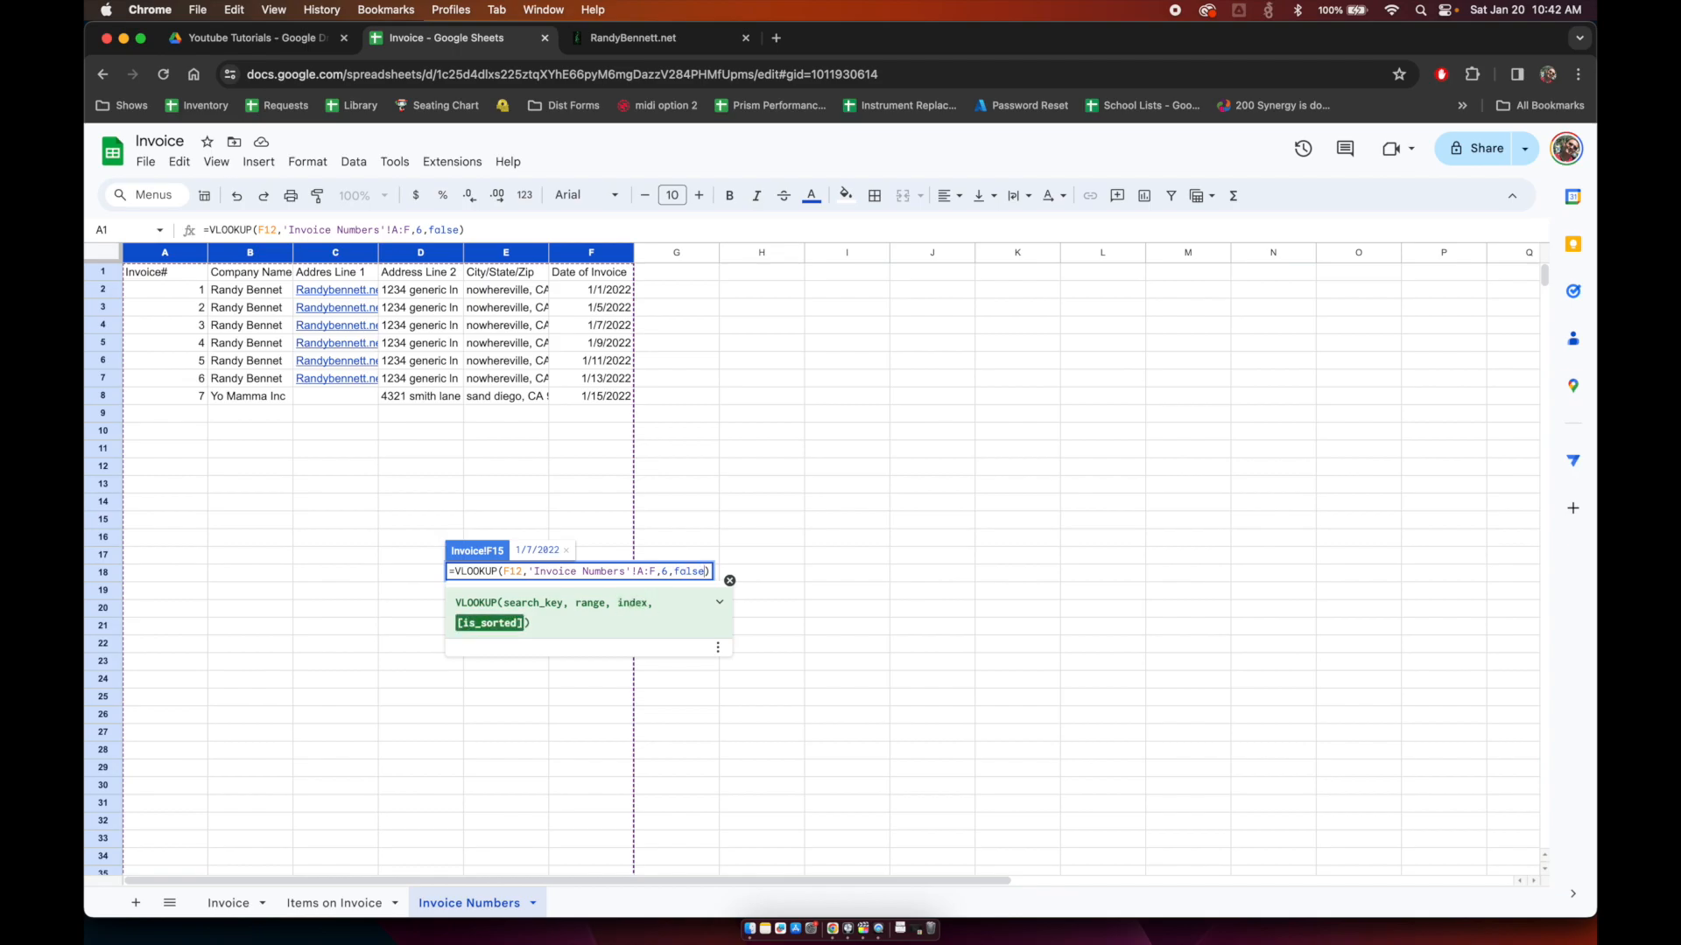
pyautogui.press('Right')
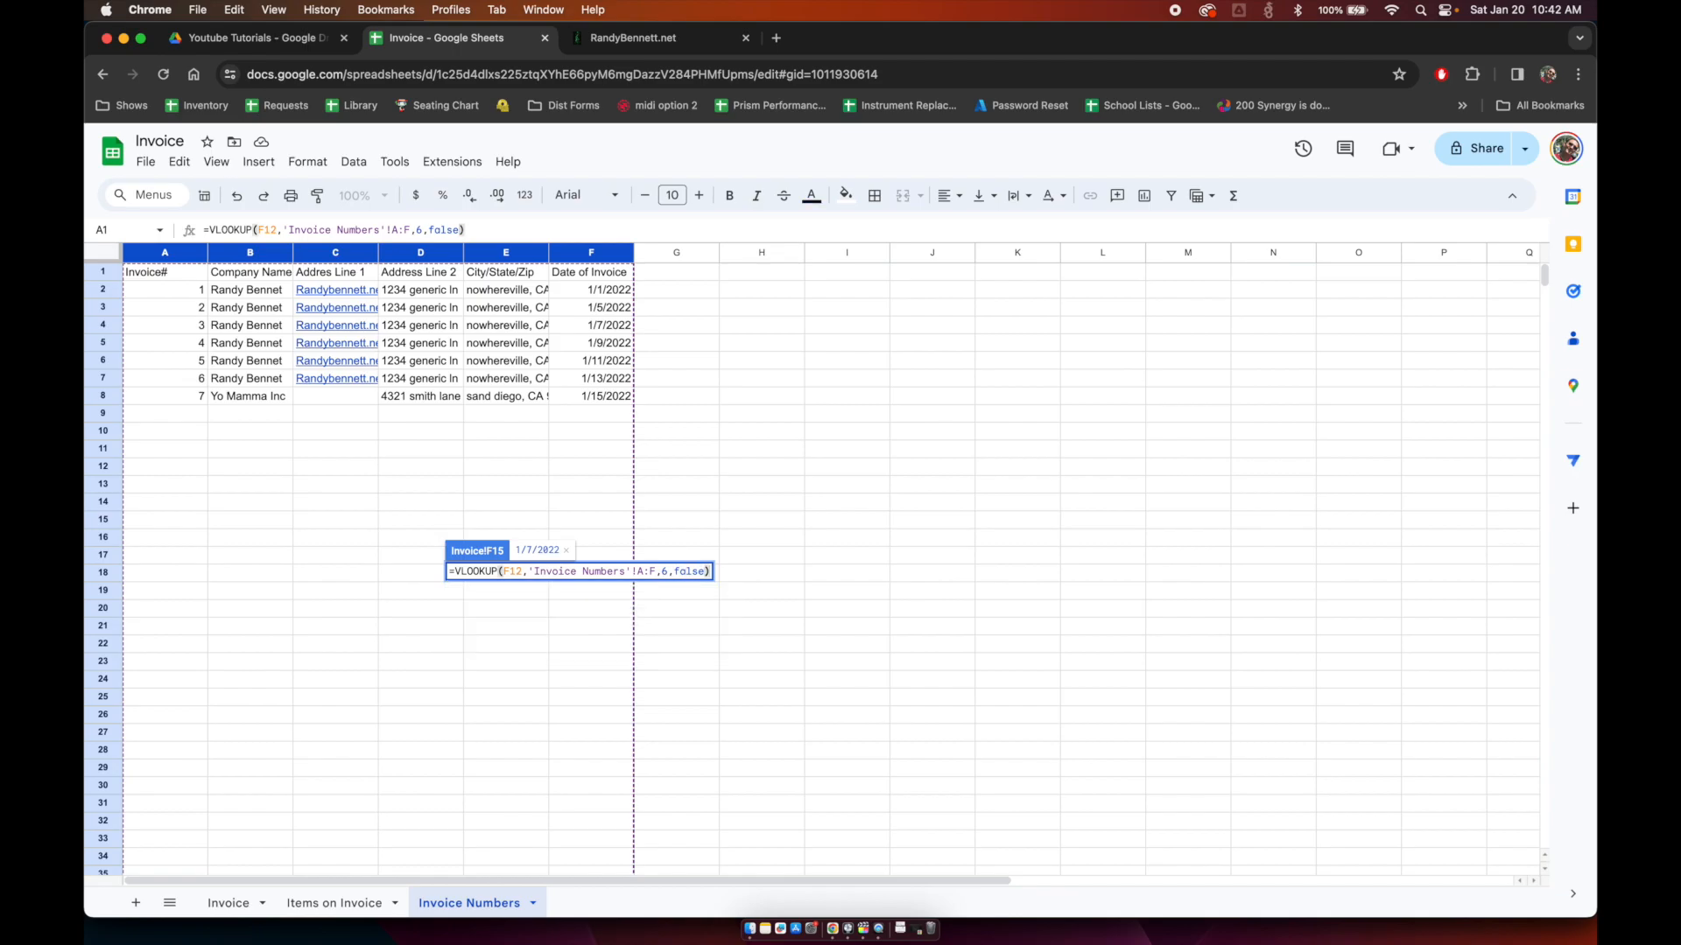
pyautogui.write('+30')
pyautogui.press('Return')
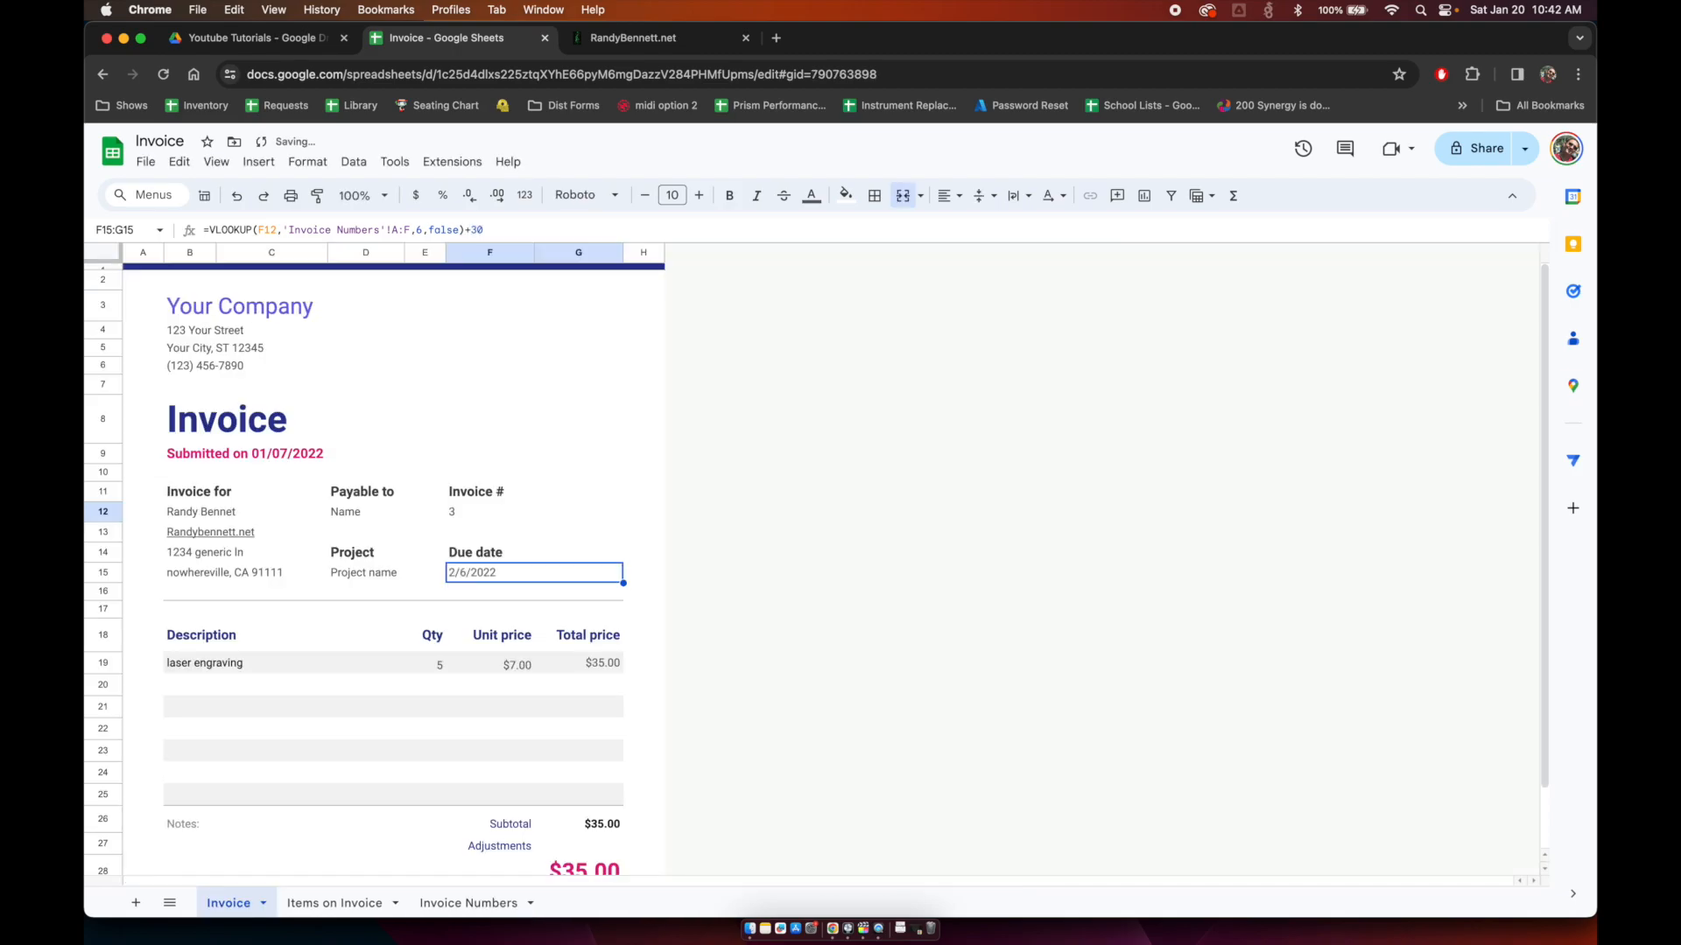
pyautogui.press('Up')
pyautogui.press('Up')
pyautogui.press('Up')
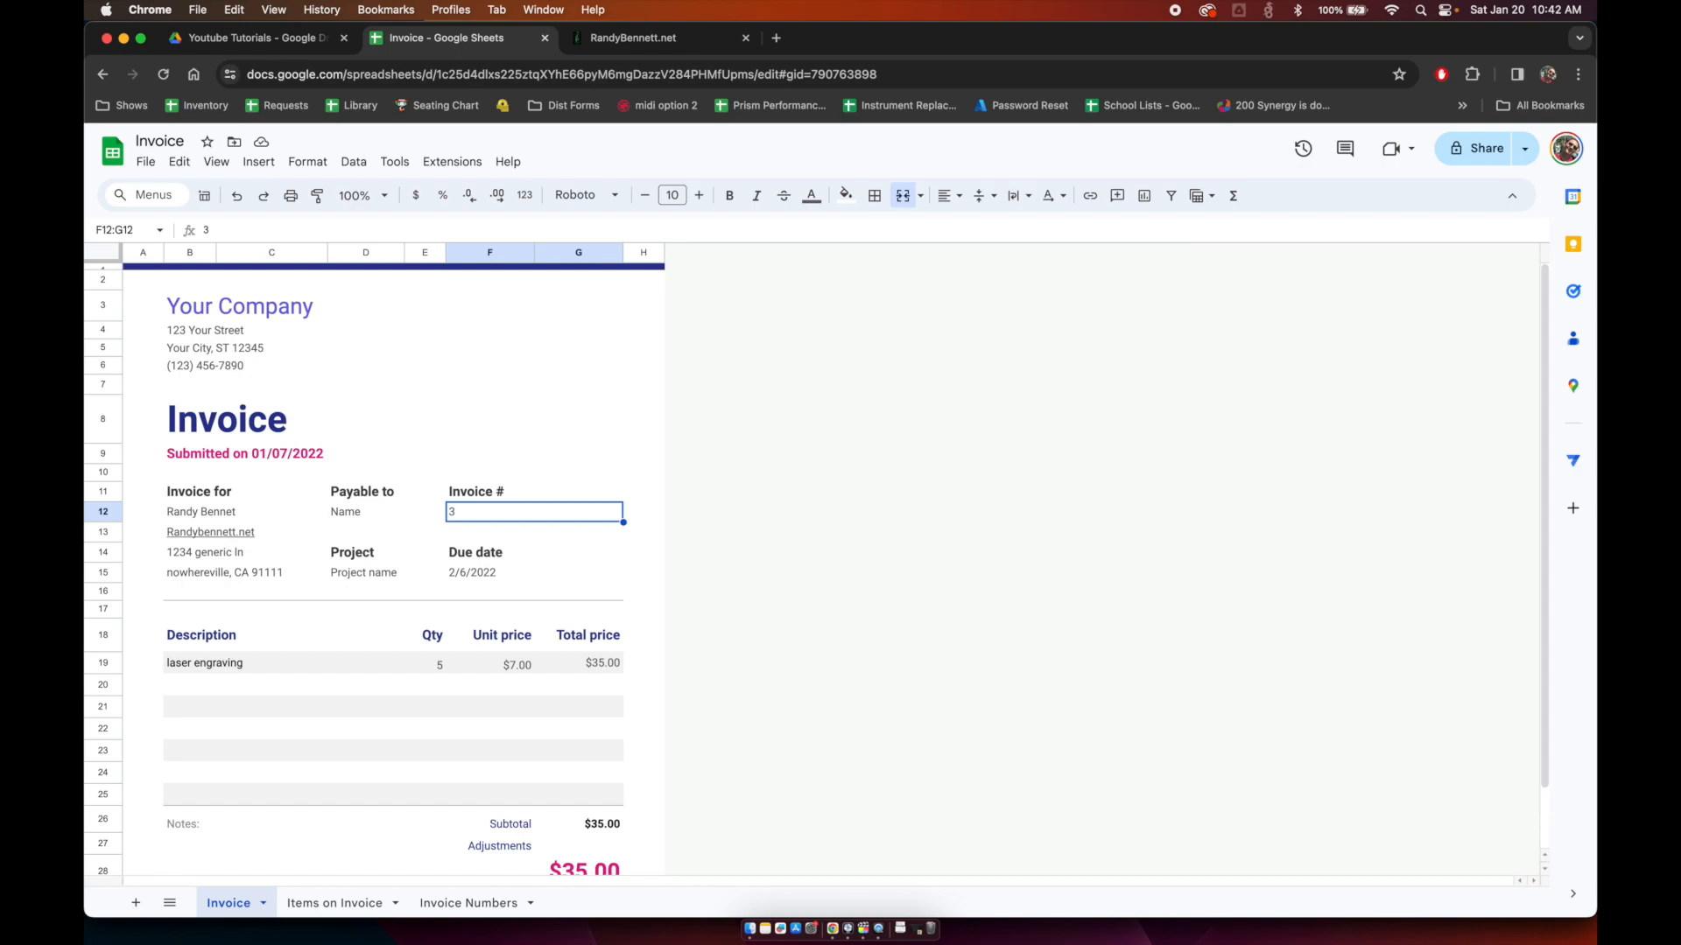
pyautogui.press('Down')
pyautogui.press('Down')
pyautogui.press('Down')
pyautogui.press('Return')
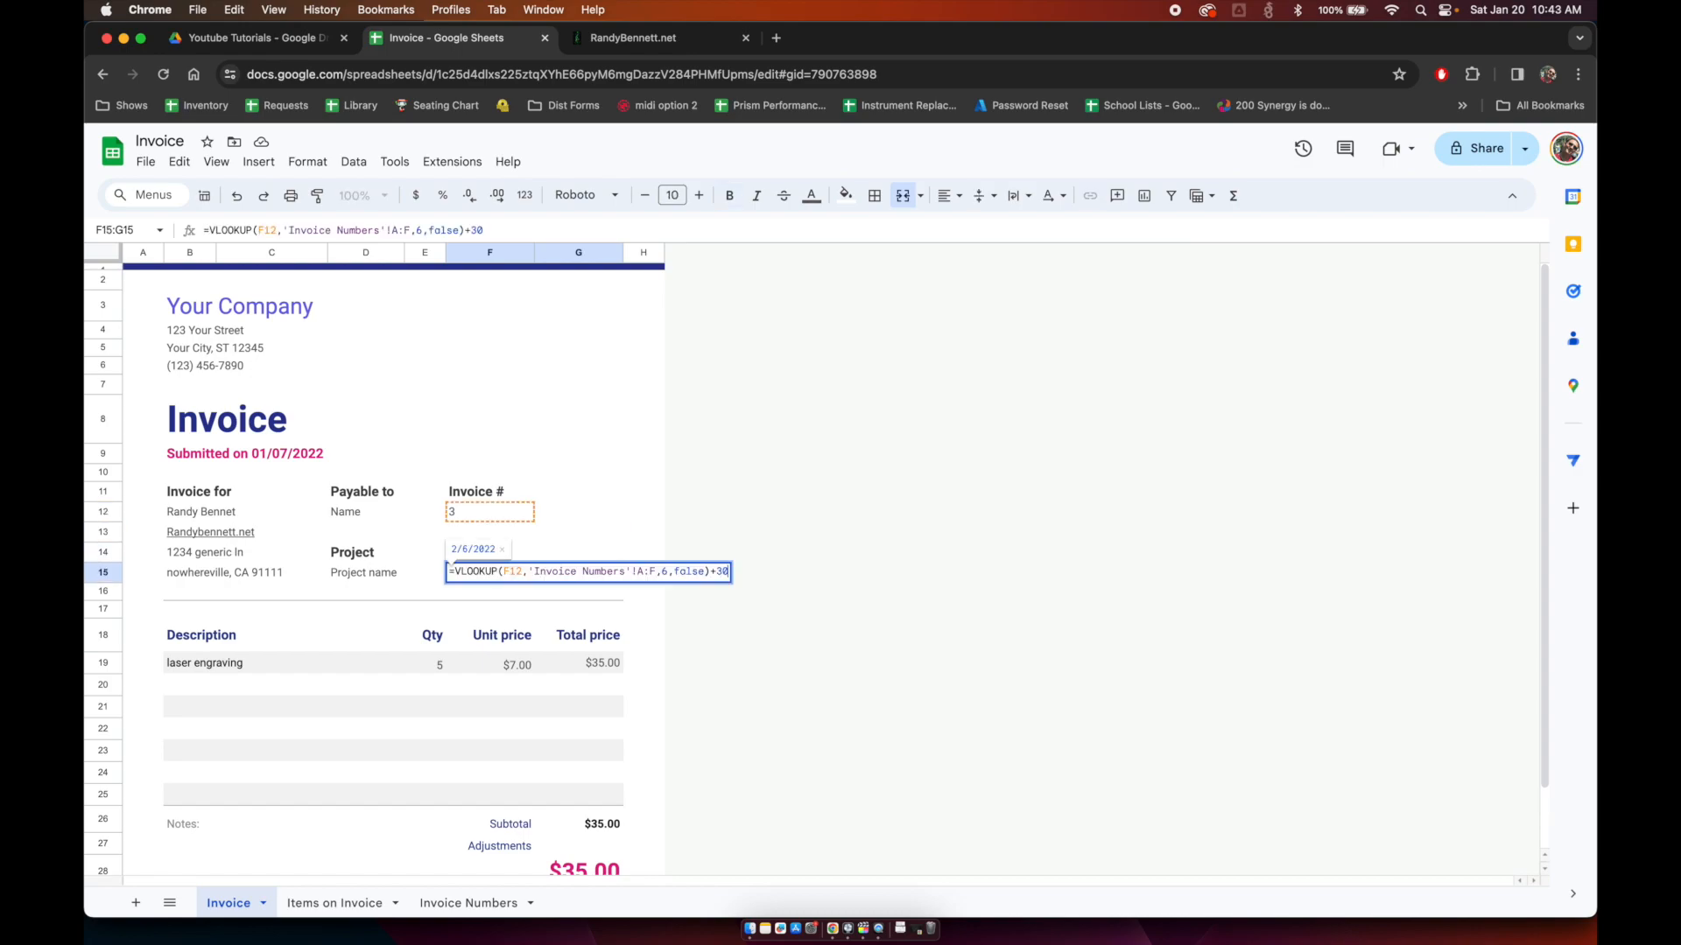
pyautogui.press('BackSpace')
pyautogui.press('BackSpace')
pyautogui.write('15')
pyautogui.press('Return')
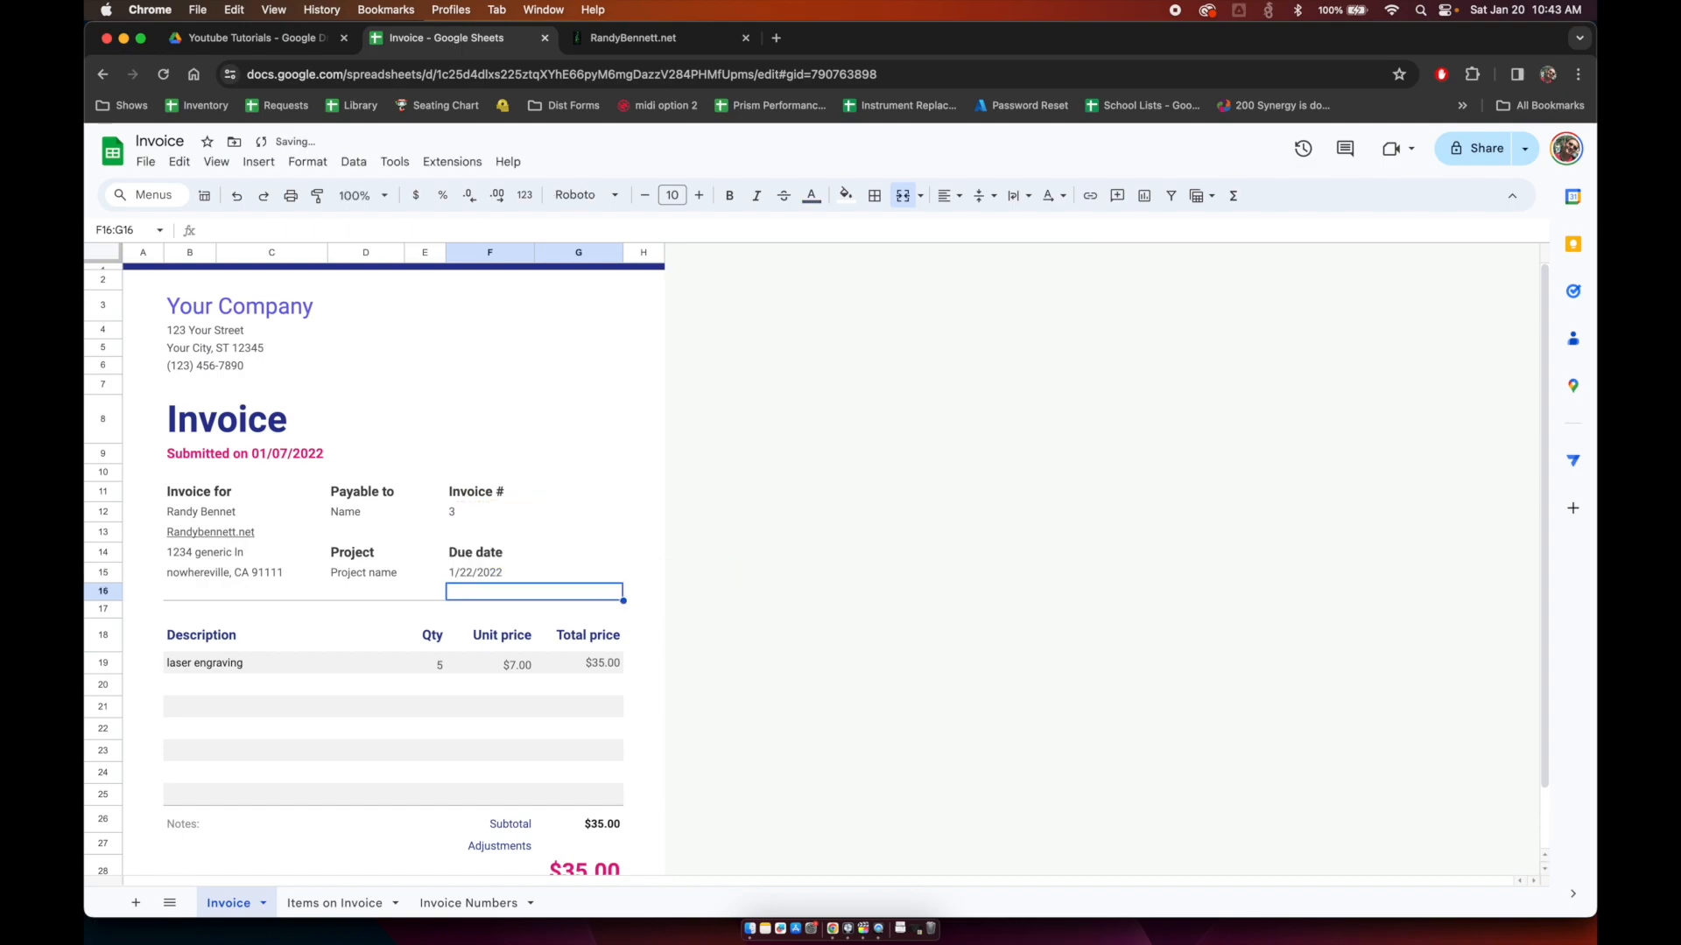
pyautogui.press('Up')
pyautogui.press('Return')
pyautogui.press('BackSpace')
pyautogui.press('BackSpace')
pyautogui.write('60')
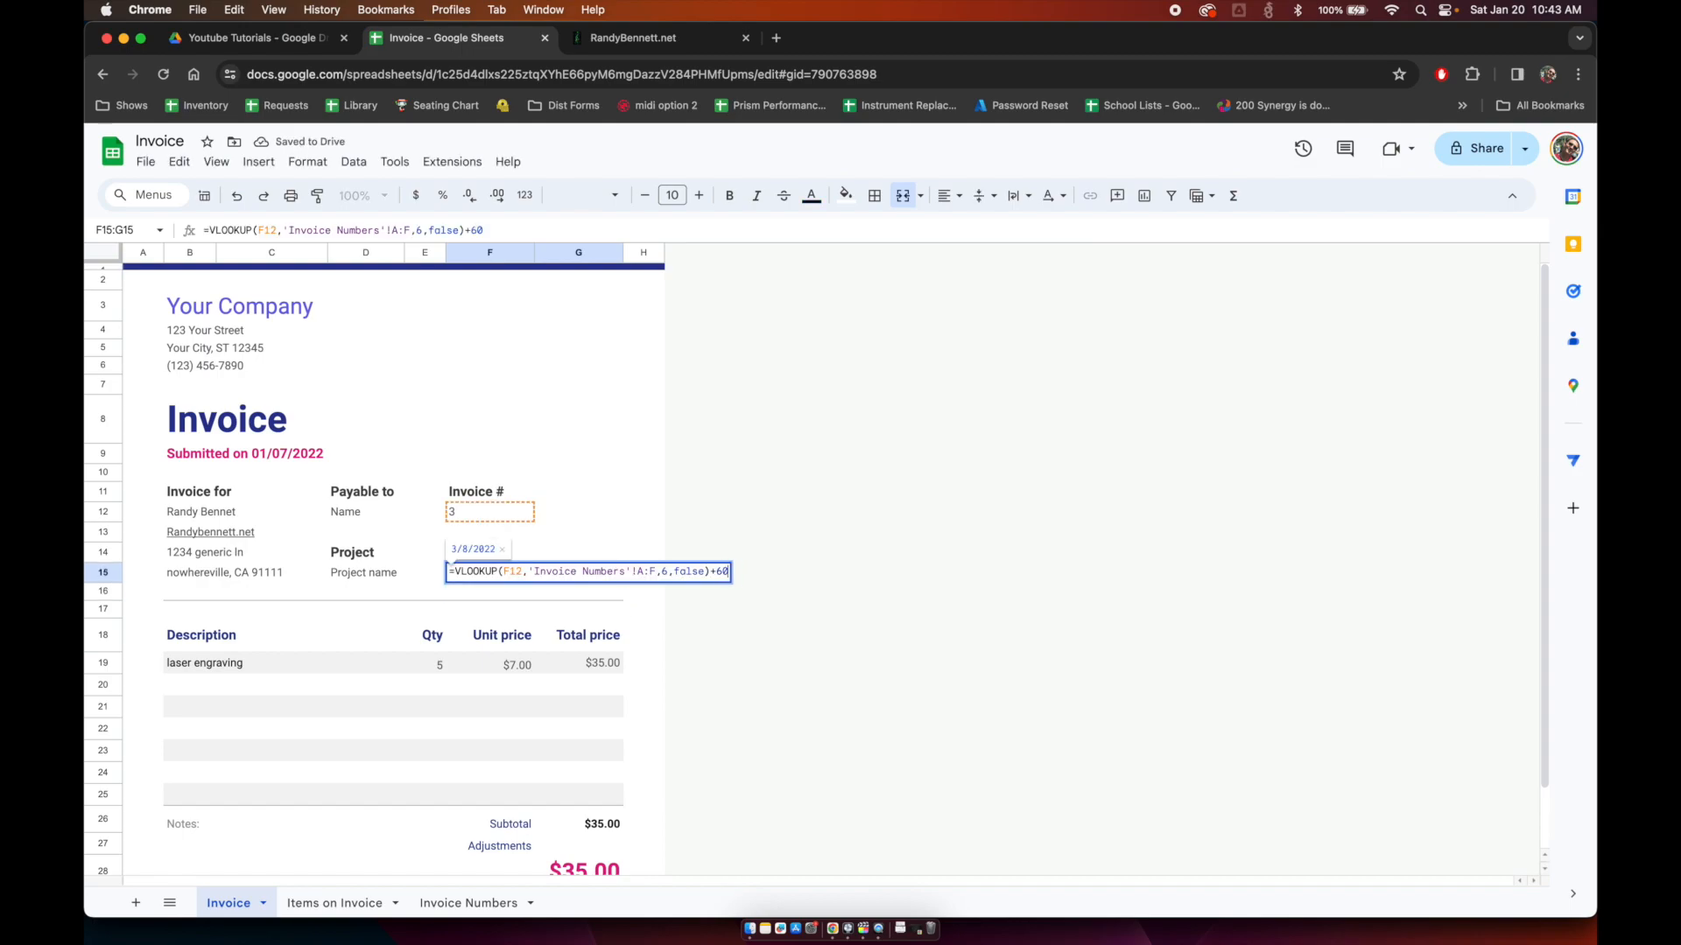
pyautogui.press('Return')
pyautogui.press('Up')
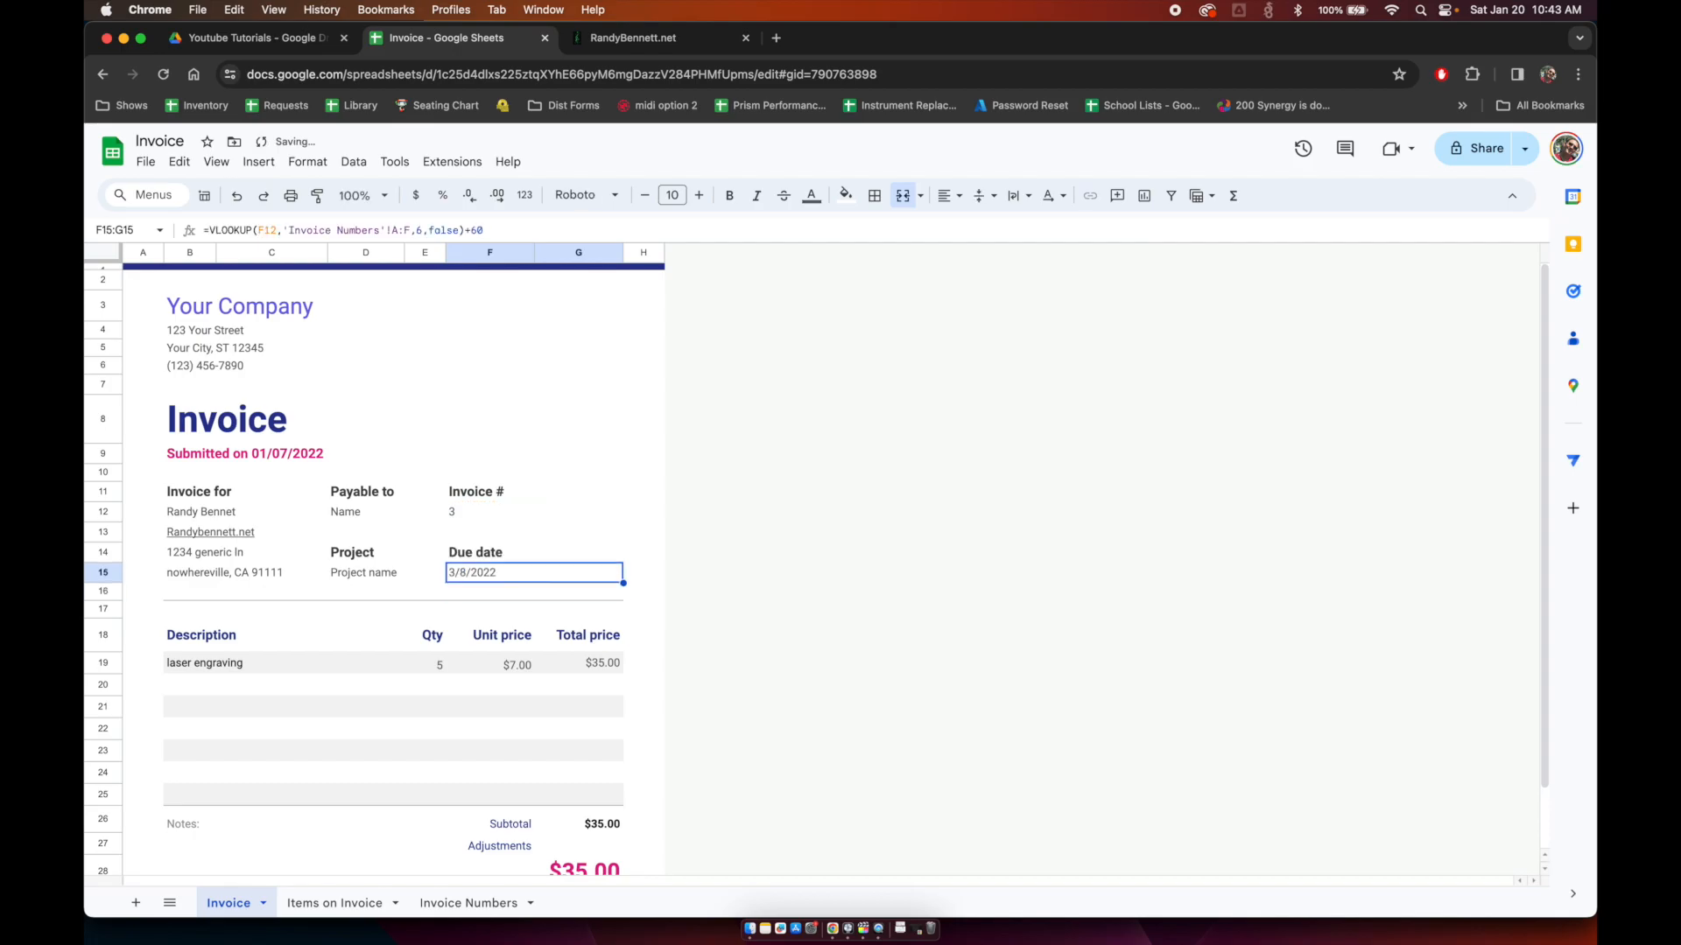
pyautogui.press('Return')
pyautogui.press('BackSpace')
pyautogui.press('BackSpace')
pyautogui.write('30')
pyautogui.press('Return')
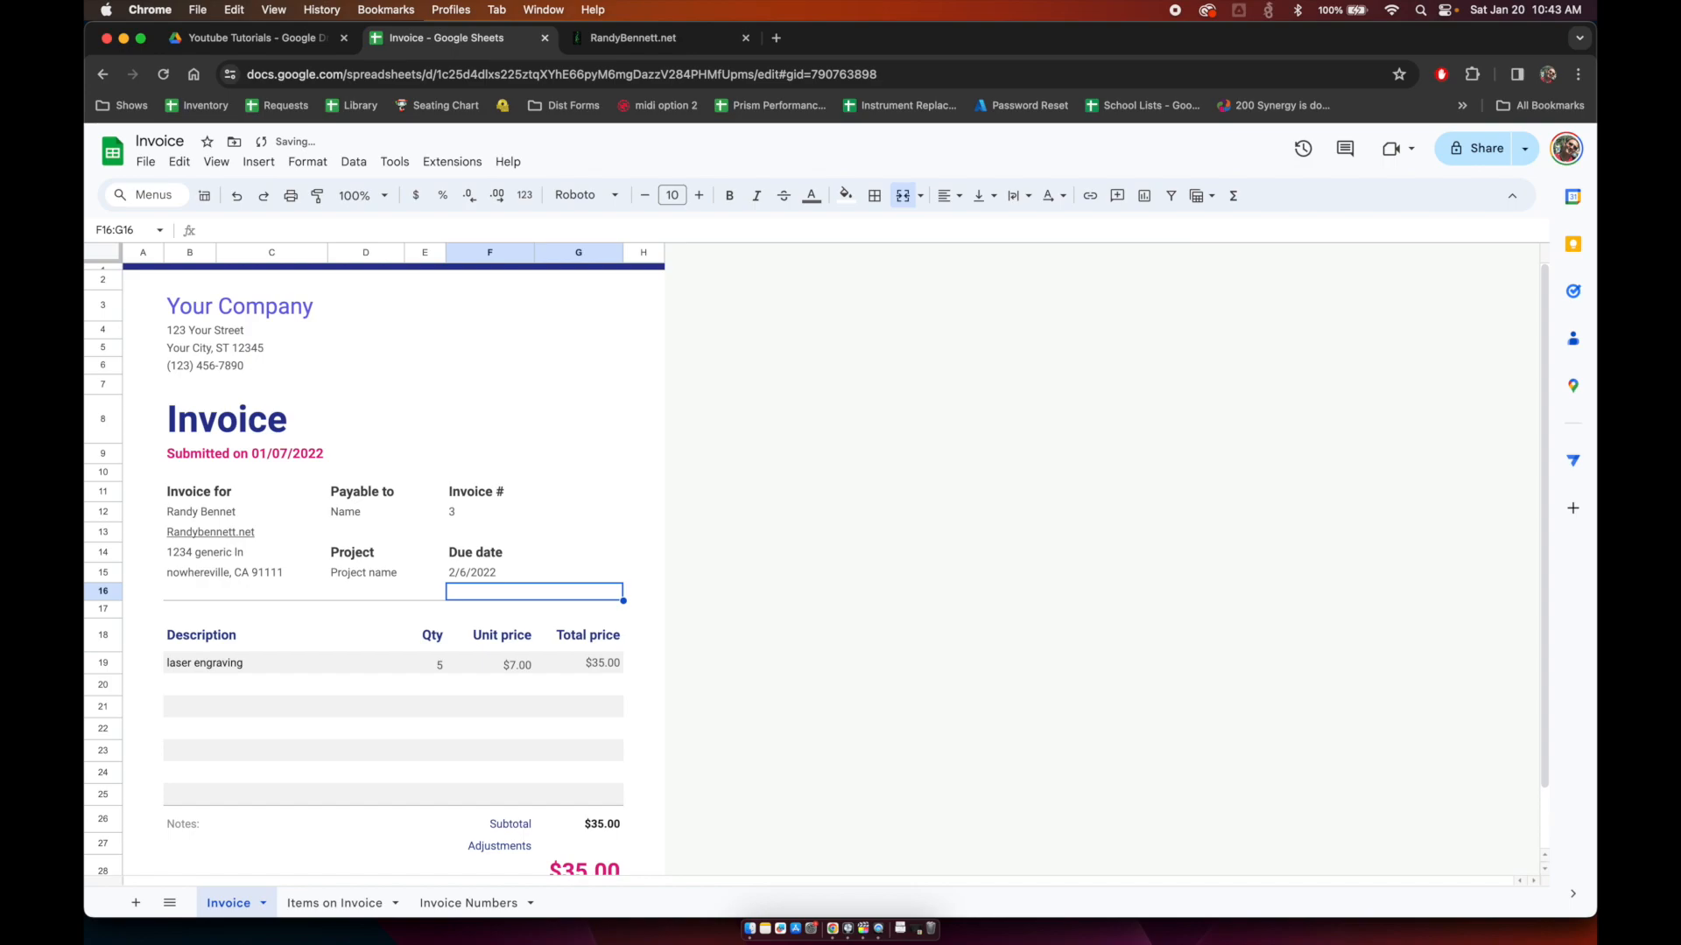
pyautogui.press('Down')
pyautogui.press('Down')
pyautogui.press('Down')
pyautogui.press('Down')
pyautogui.press('Down')
pyautogui.press('Down')
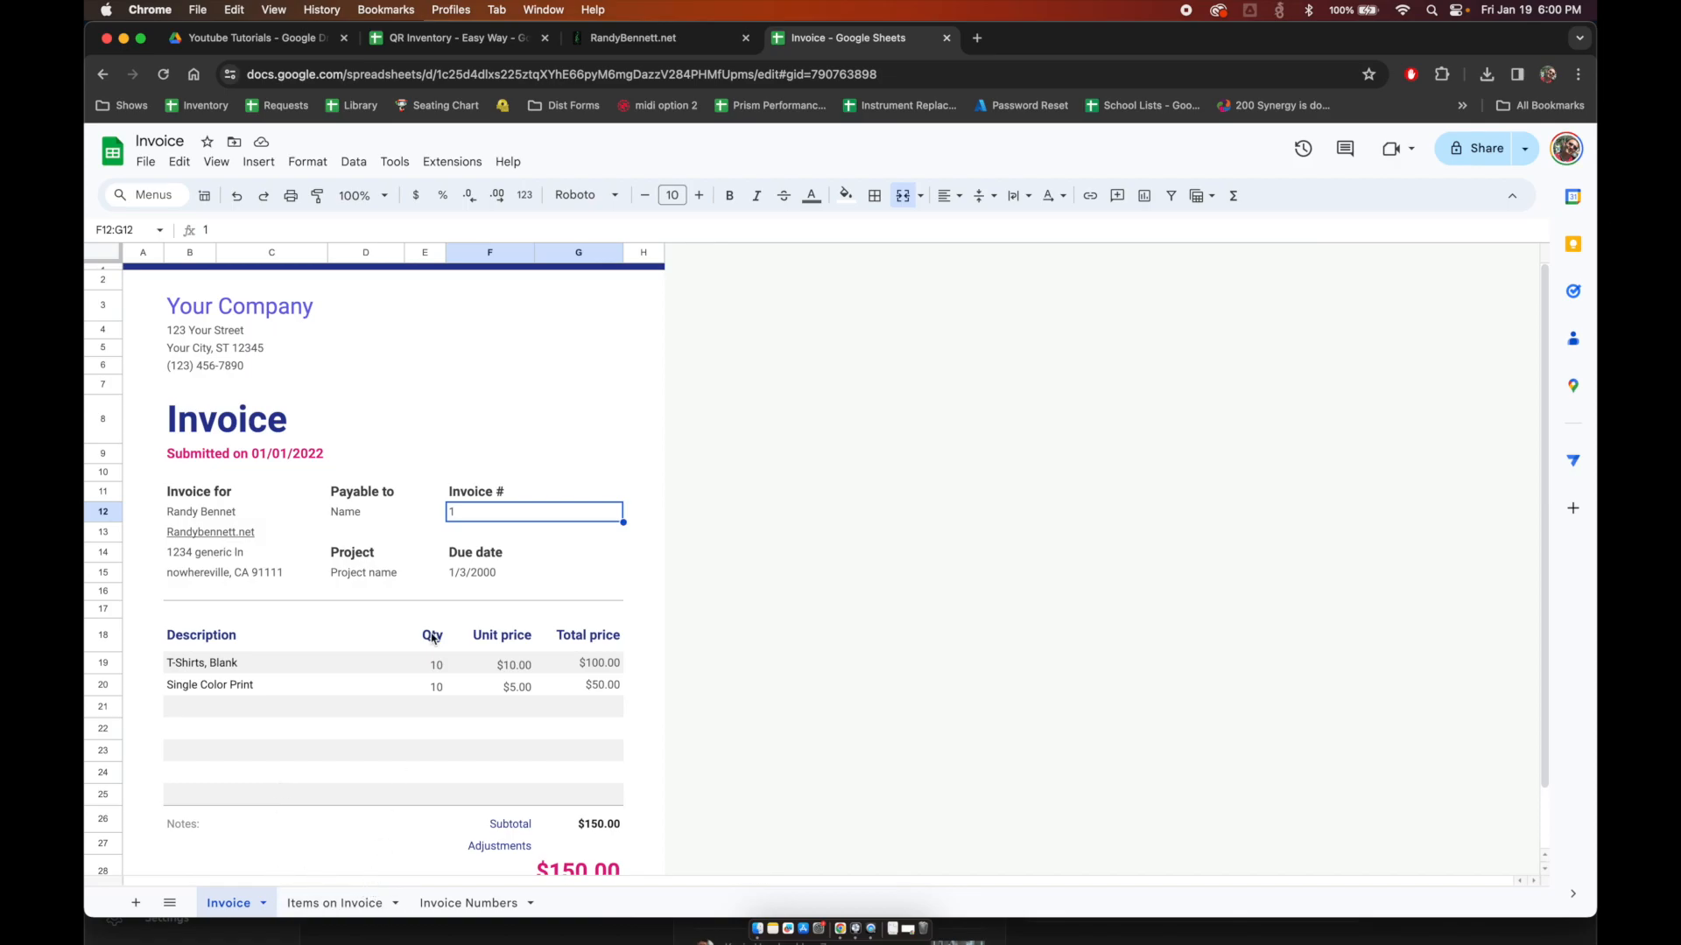
pyautogui.click(470, 384)
pyautogui.press('Return')
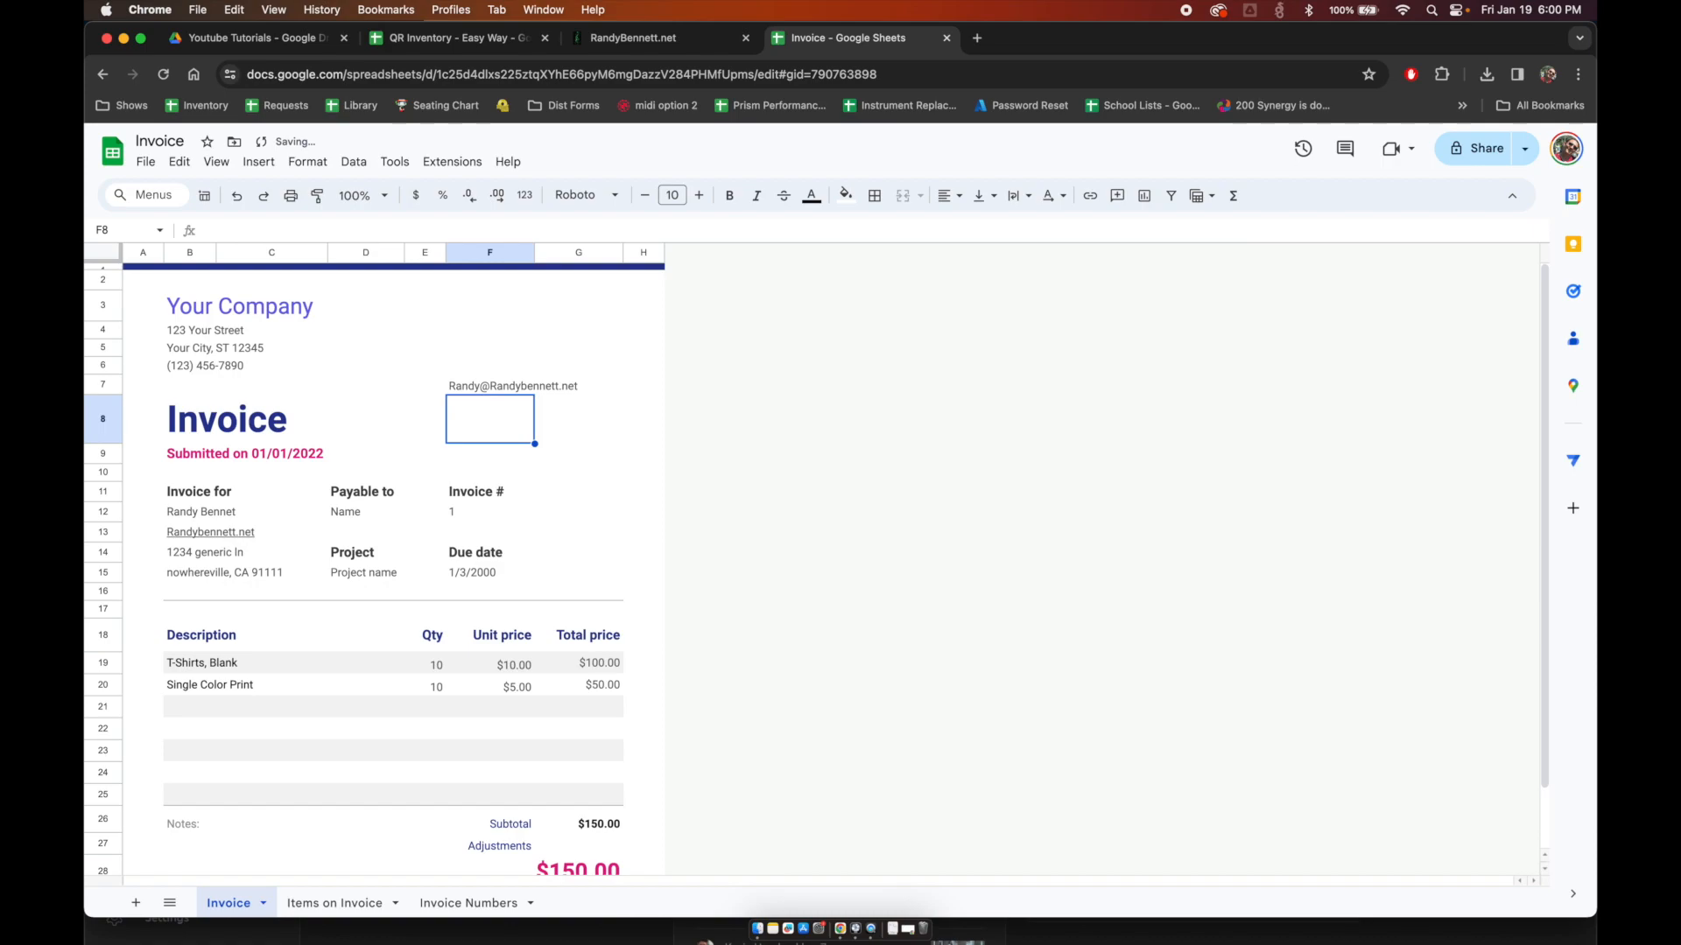
pyautogui.click(490, 385)
pyautogui.press('Delete')
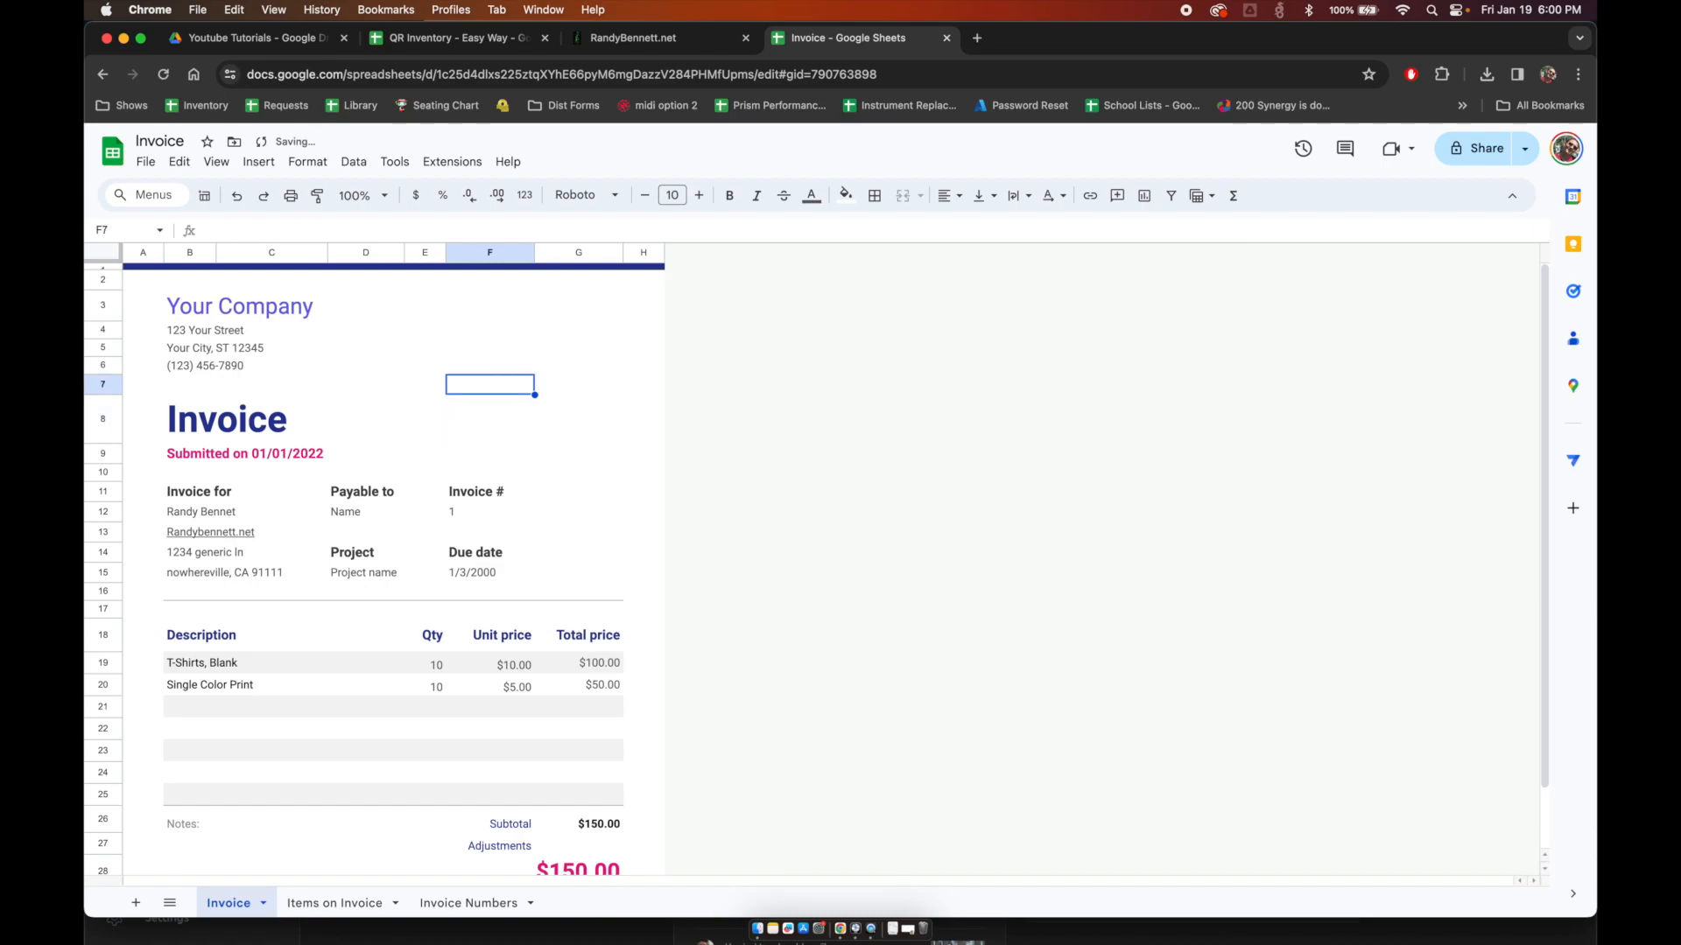